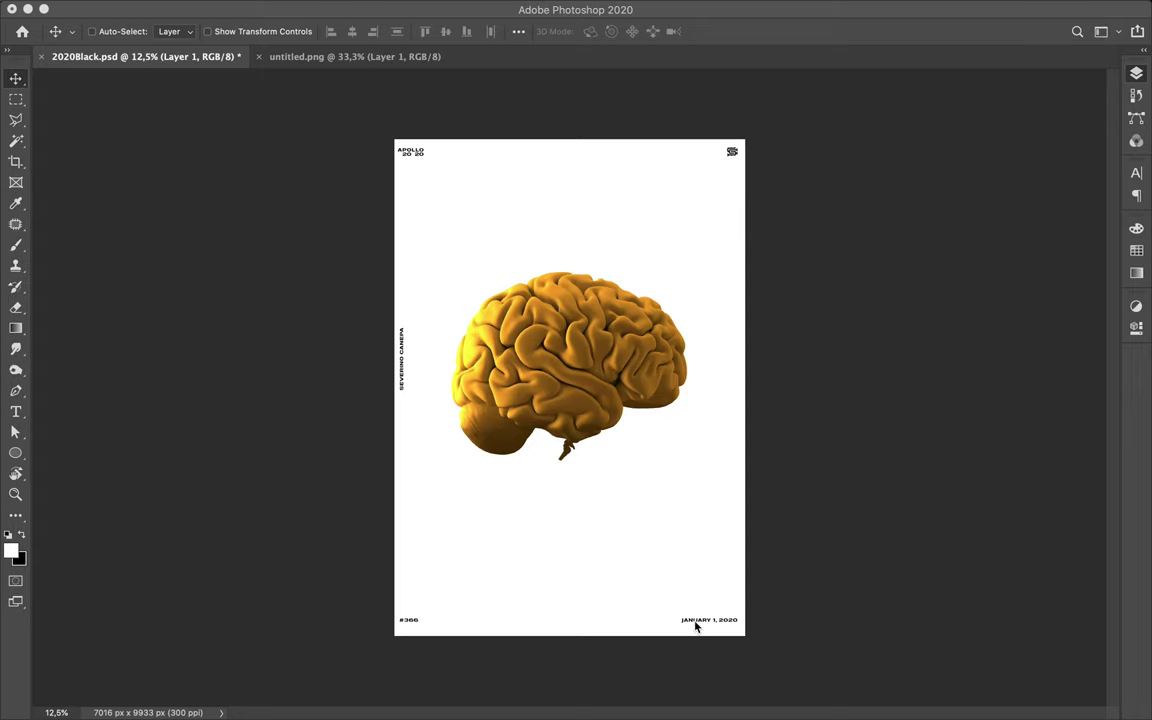
Change the poster's date text to AUGUST 13.
{"action": "key", "text": "F7"}
{"action": "key", "text": "t"}
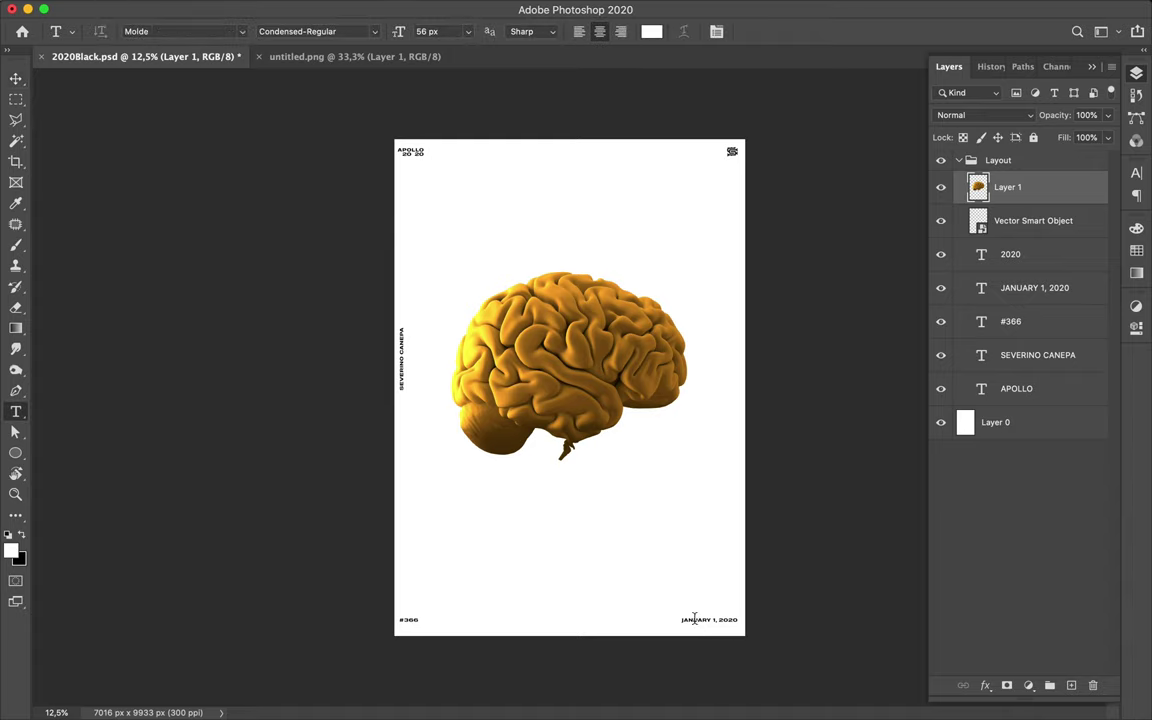
{"action": "double_click", "coordinate": [695, 620]}
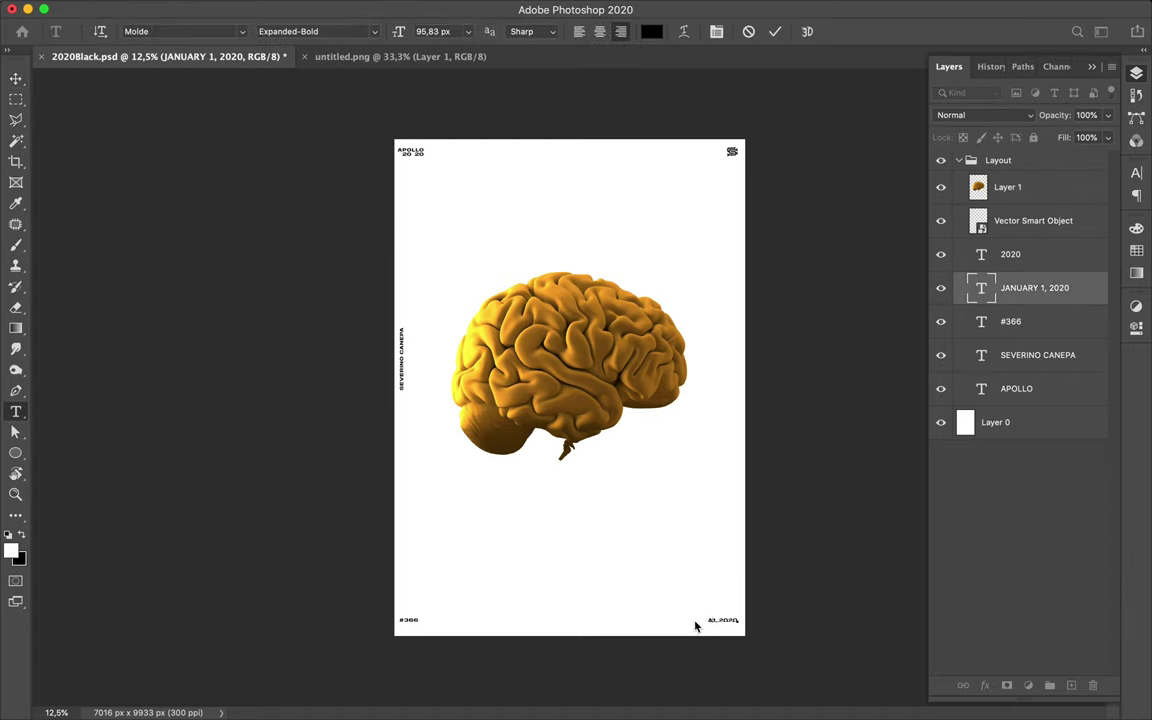
{"action": "type", "text": "AUGUST "}
{"action": "type", "text": "1"}
{"action": "type", "text": "3"}
{"action": "key", "text": "Escape"}
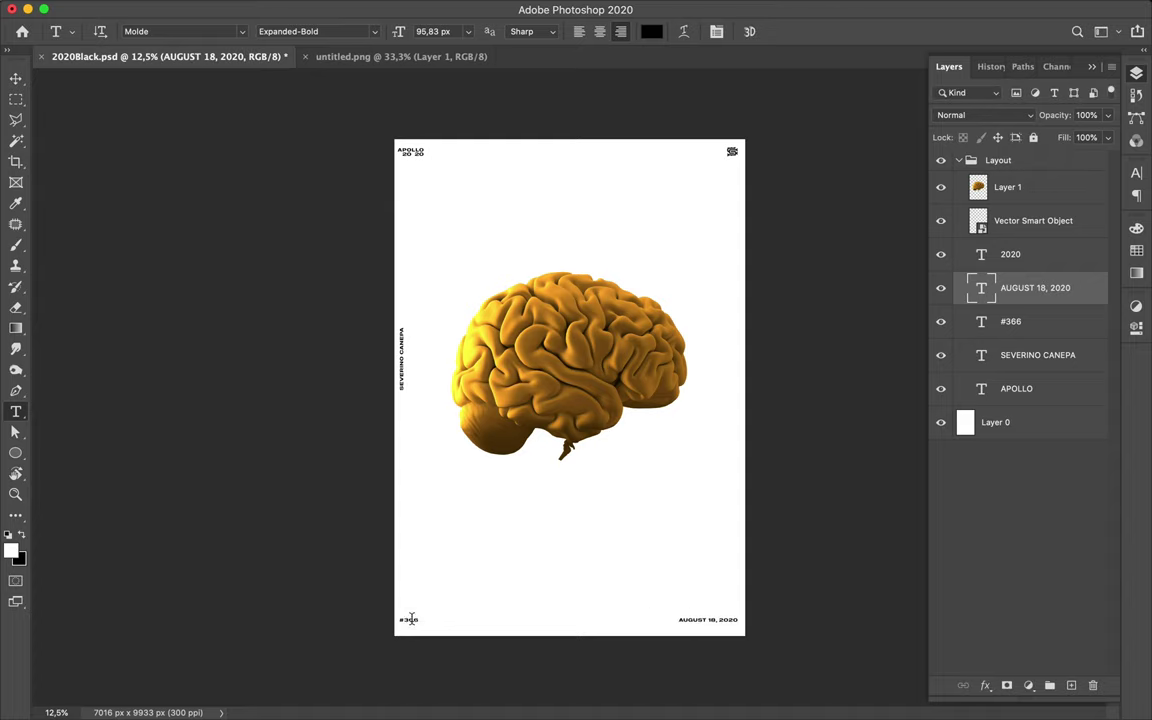
Replace the #366 number with 367.
{"action": "double_click", "coordinate": [410, 620]}
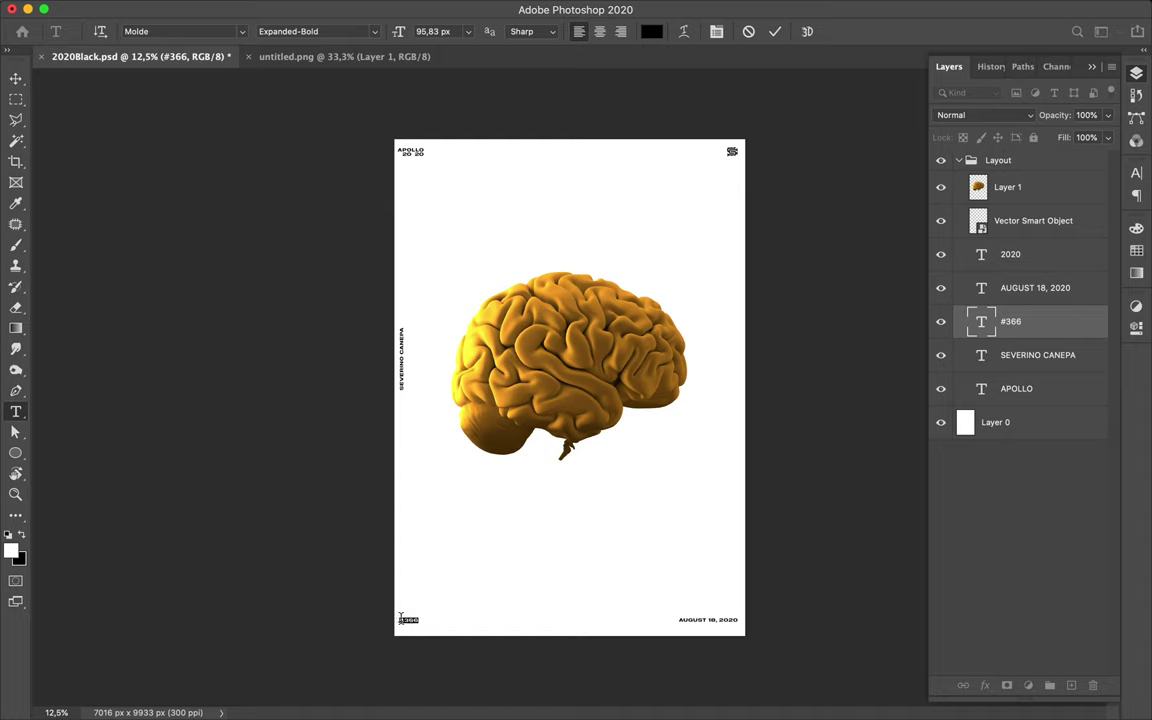
{"action": "left_click", "coordinate": [409, 617]}
{"action": "double_click", "coordinate": [410, 617]}
{"action": "type", "text": "367"}
{"action": "left_click", "coordinate": [482, 628]}
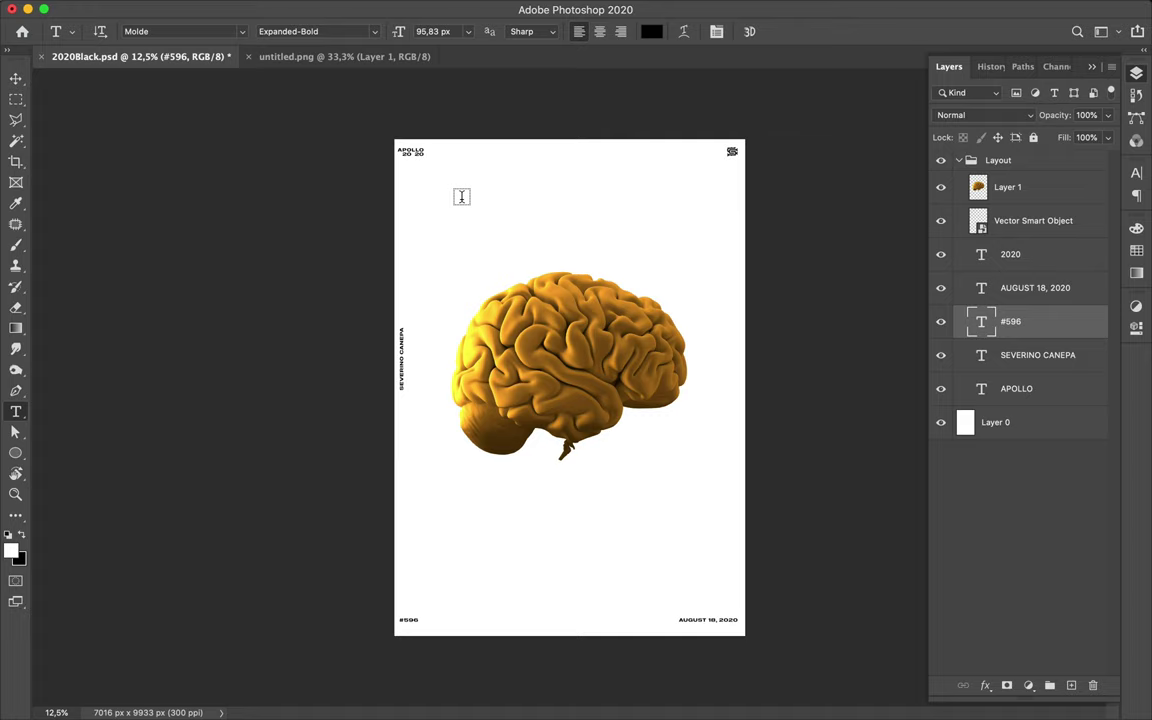
Delete the '20 20' text layer and extend the title to read APOLLO 2020.
{"action": "key", "text": "v"}
{"action": "left_click", "coordinate": [418, 157]}
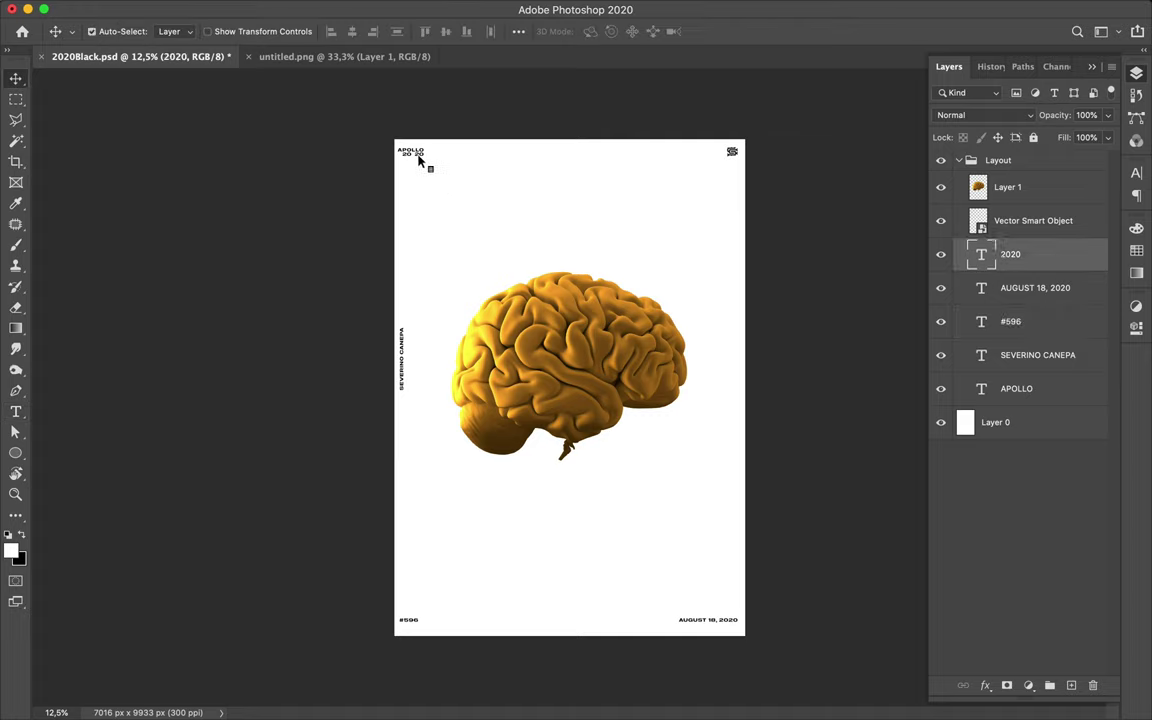
{"action": "key", "text": "Delete"}
{"action": "key", "text": "t"}
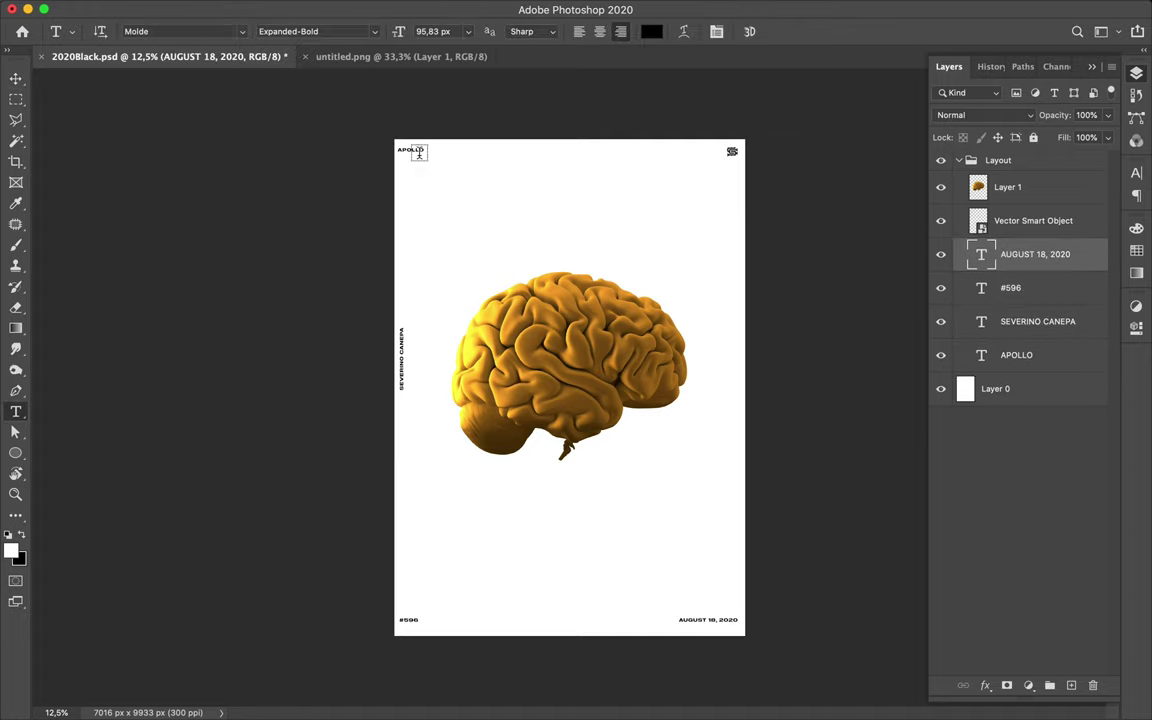
{"action": "left_click", "coordinate": [411, 150]}
{"action": "type", "text": "2020"}
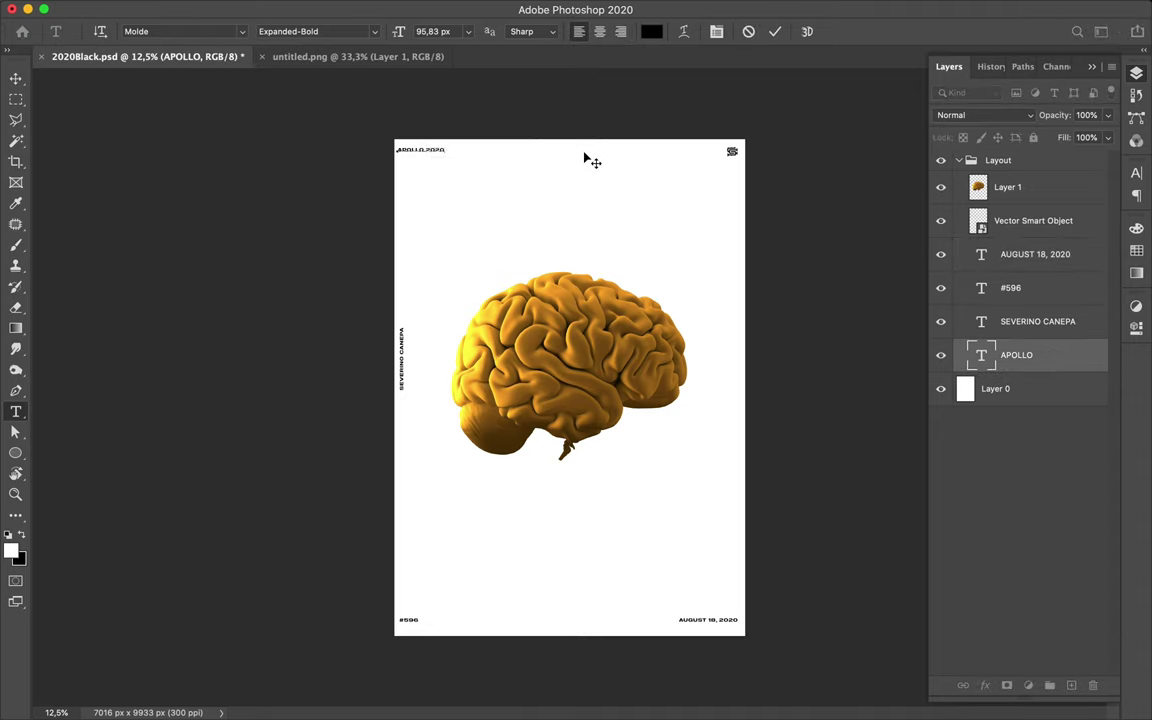
{"action": "key", "text": "ctrl+Return"}
{"action": "key", "text": "v"}
{"action": "left_click", "coordinate": [615, 347]}
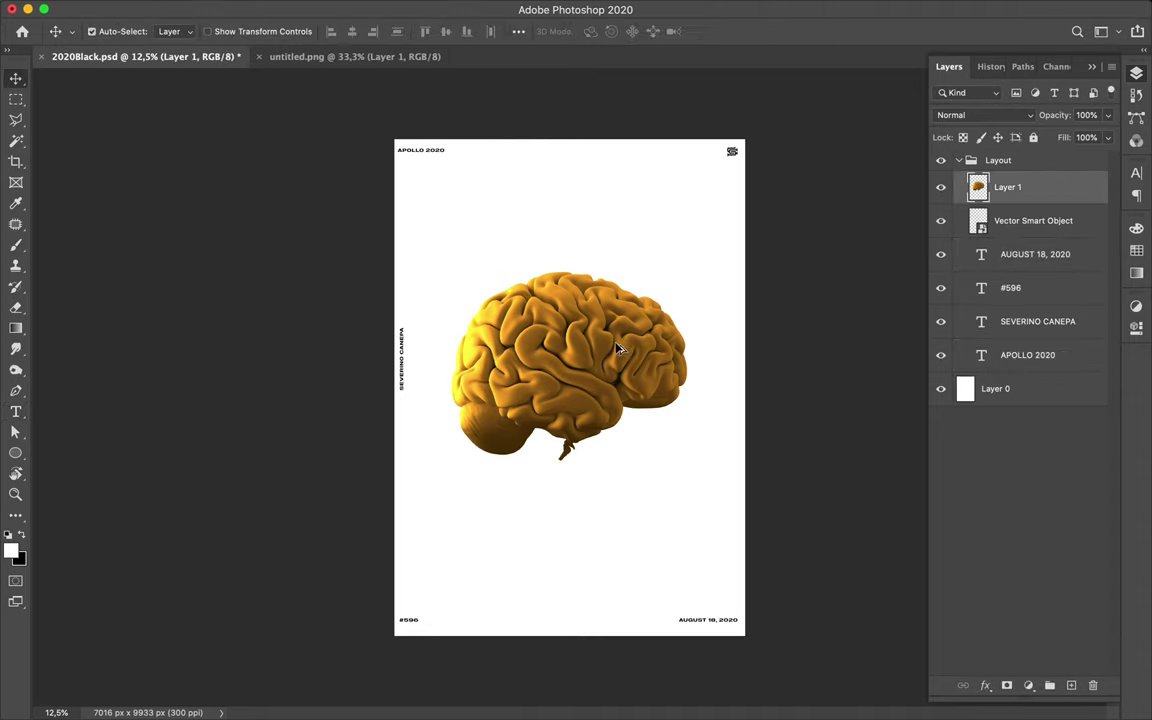
Move Layer 1 out of the Layout group, duplicate it as Layer 1 copy, and hide the original.
{"action": "mouse_move", "coordinate": [1049, 187]}
{"action": "left_mouse_down"}
{"action": "mouse_move", "coordinate": [1046, 375]}
{"action": "mouse_move", "coordinate": [1020, 373]}
{"action": "left_mouse_up"}
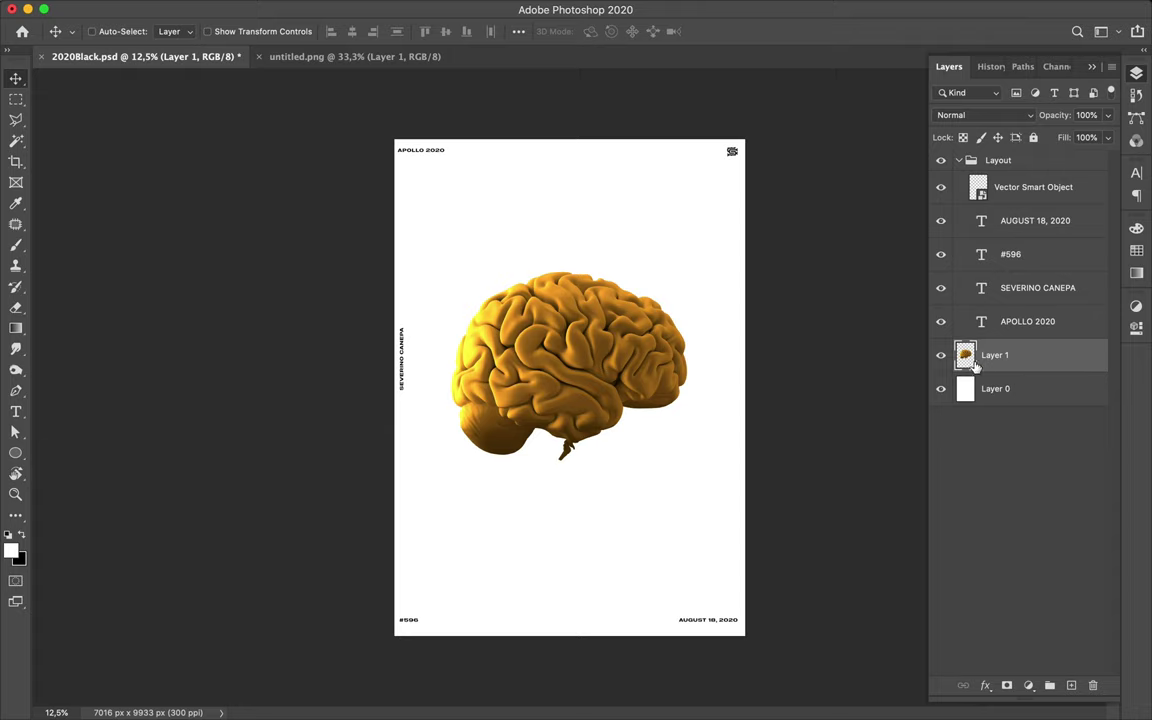
{"action": "left_click", "coordinate": [958, 160]}
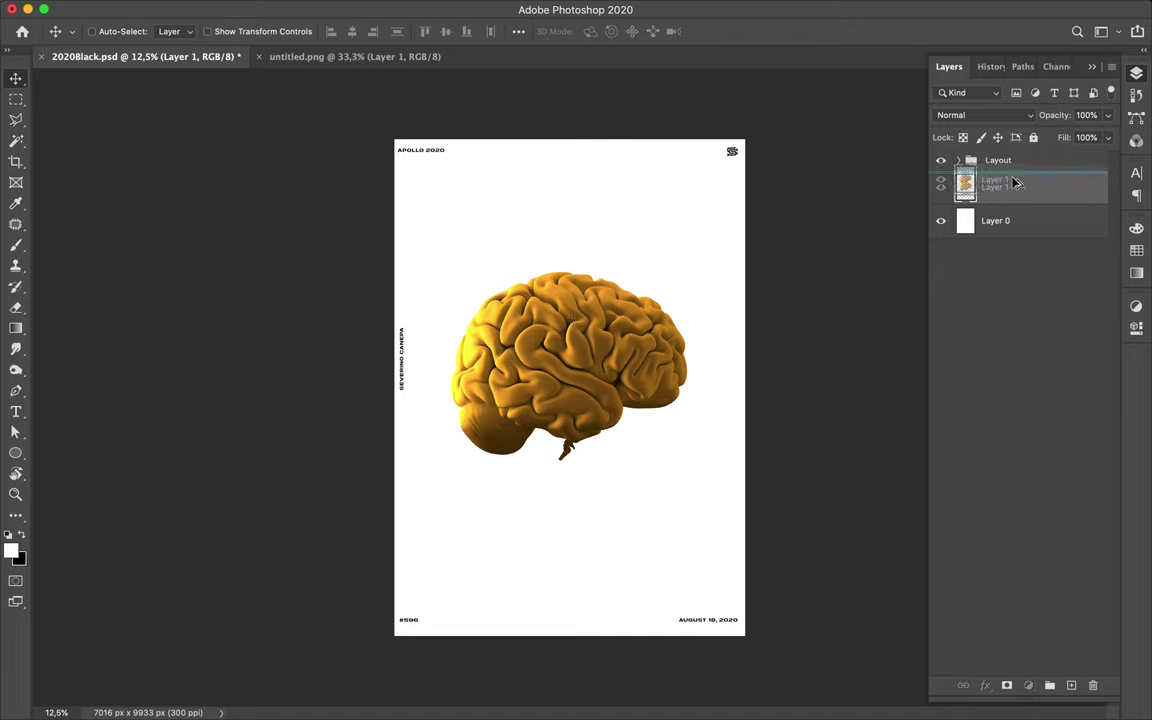
{"action": "key", "text": "ctrl+j"}
{"action": "left_click", "coordinate": [940, 220]}
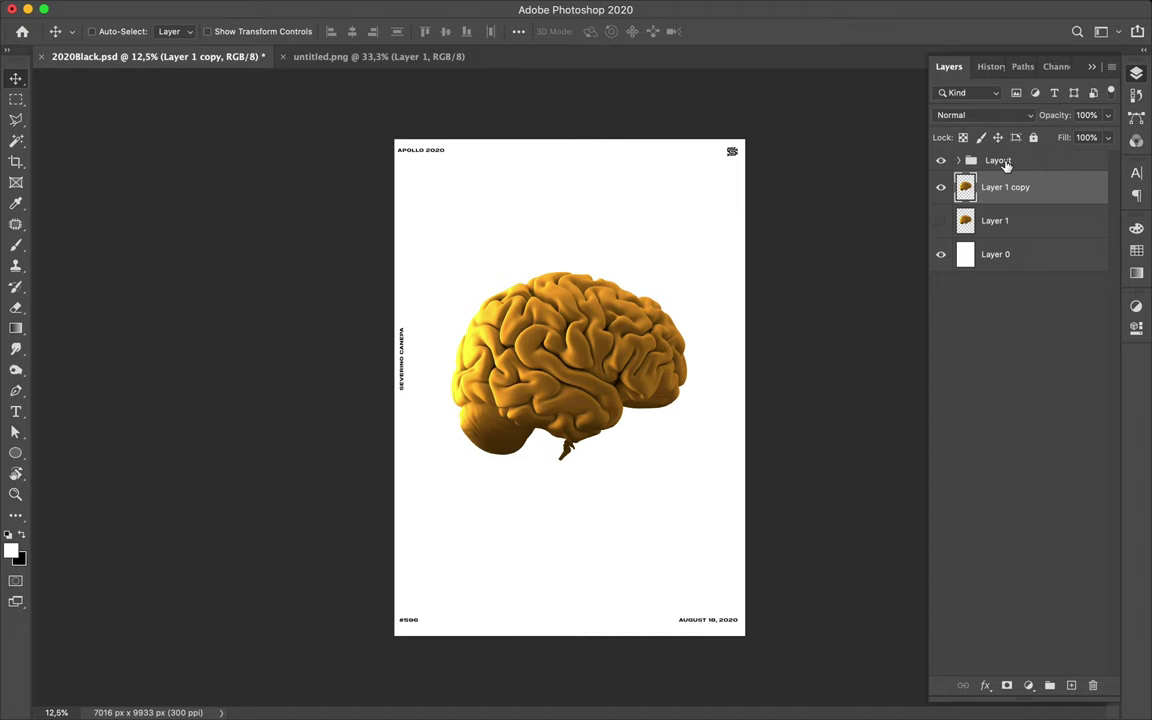
{"action": "left_click", "coordinate": [1029, 686]}
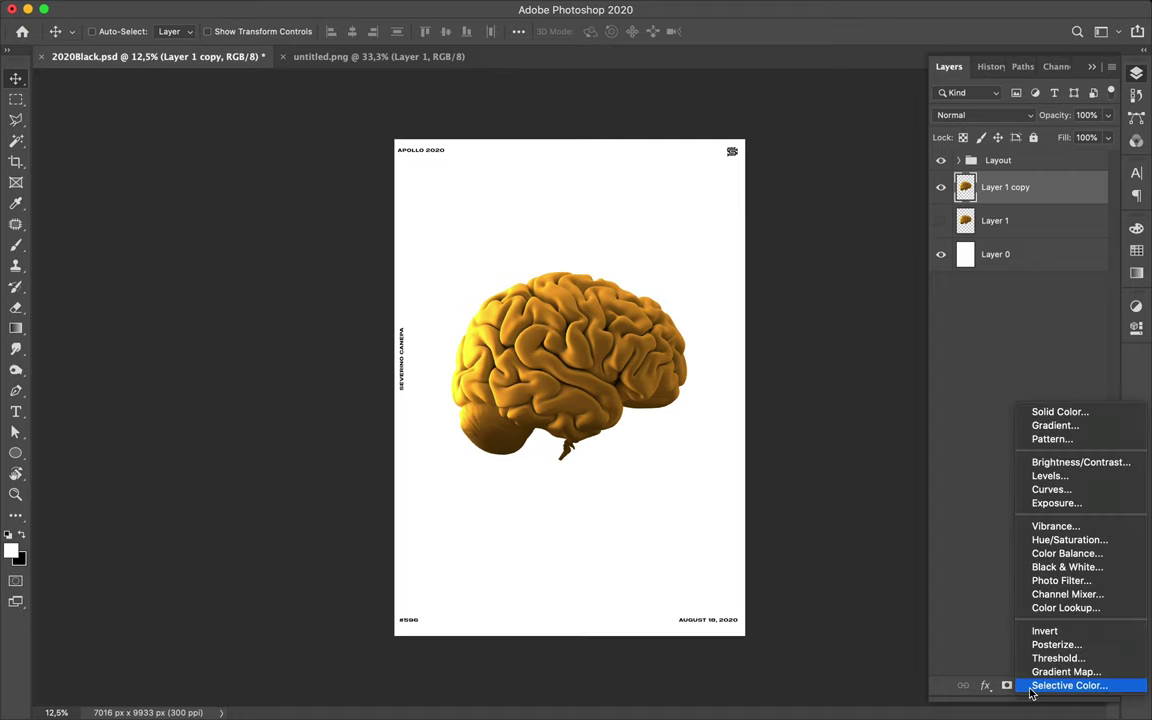
Add a Levels adjustment with input levels 17, 1,11 and 144 to brighten the brain yellow.
{"action": "left_click", "coordinate": [1057, 477]}
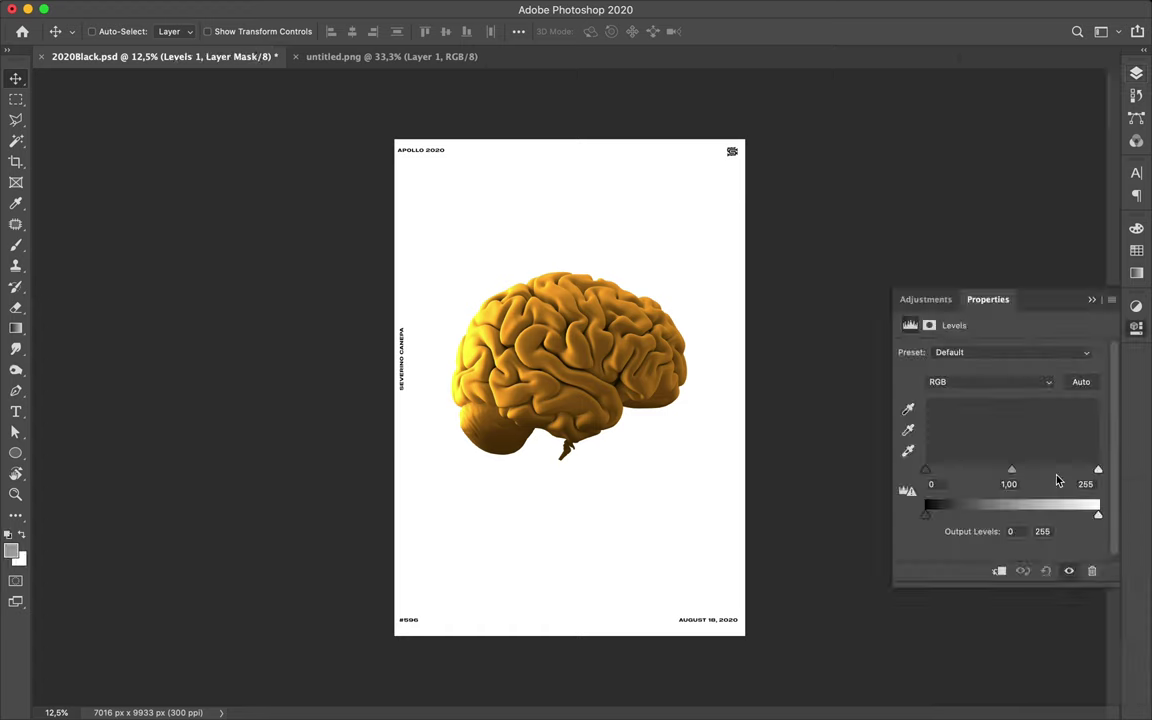
{"action": "left_click_drag", "start_coordinate": [927, 470], "coordinate": [941, 470]}
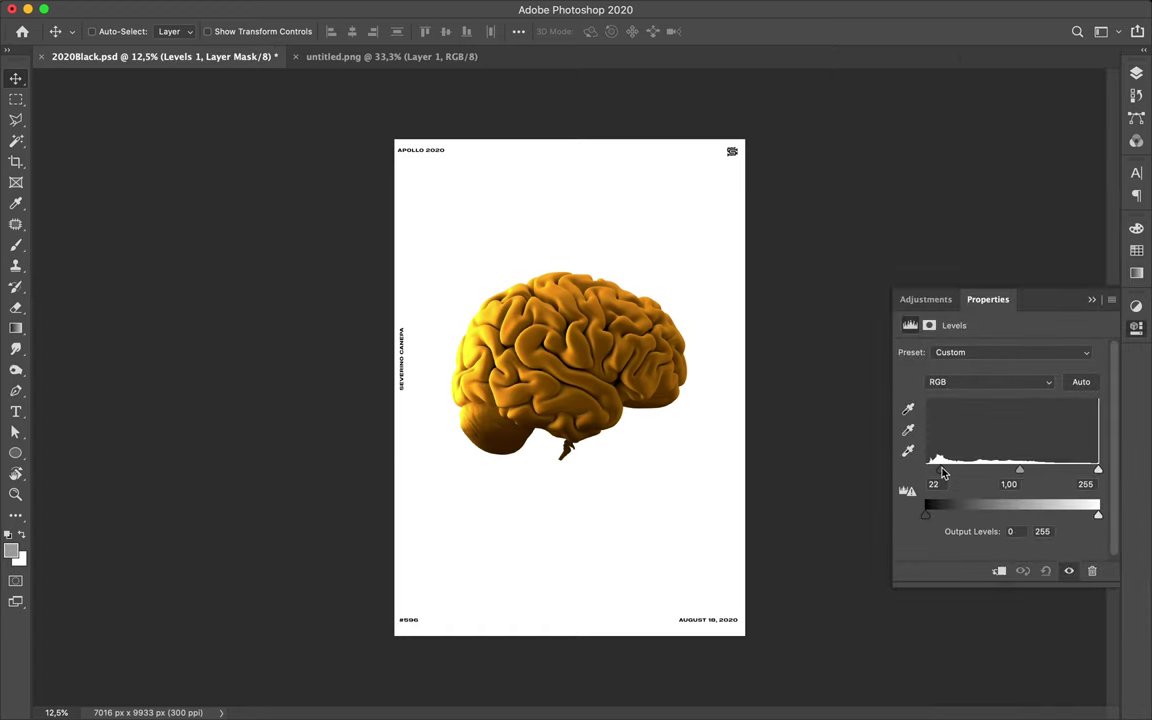
{"action": "left_click_drag", "start_coordinate": [1018, 470], "coordinate": [965, 471]}
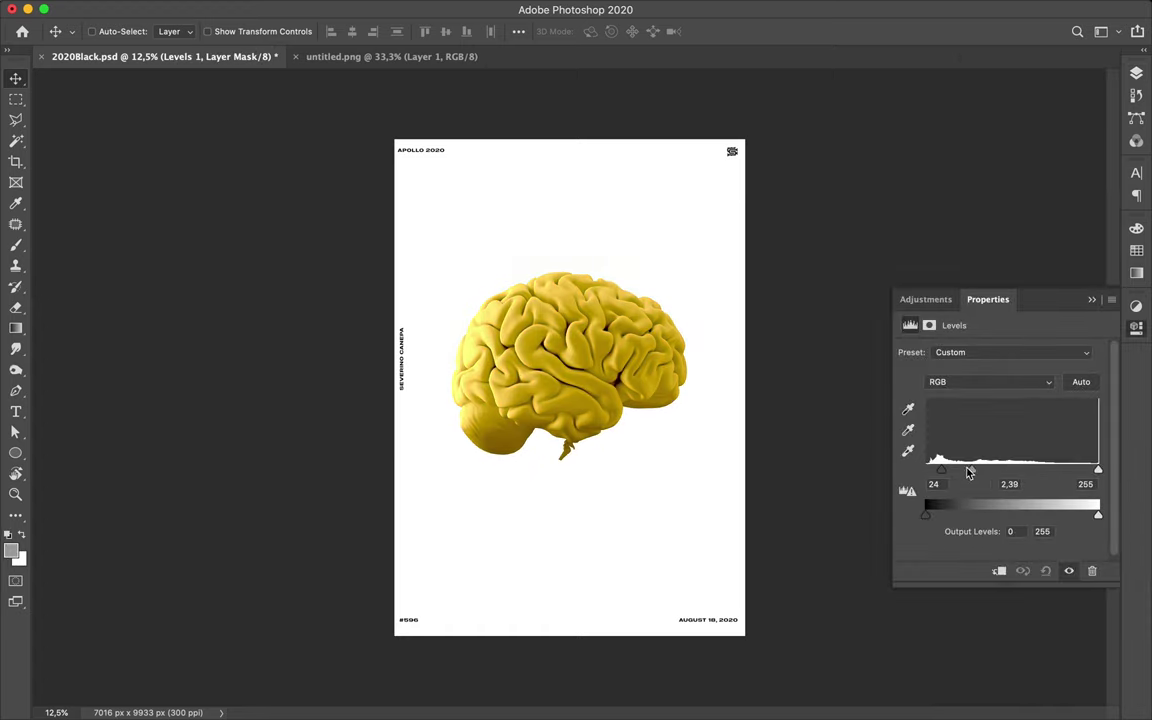
{"action": "mouse_move", "coordinate": [1098, 470]}
{"action": "left_mouse_down"}
{"action": "mouse_move", "coordinate": [964, 471]}
{"action": "mouse_move", "coordinate": [984, 471]}
{"action": "left_mouse_up"}
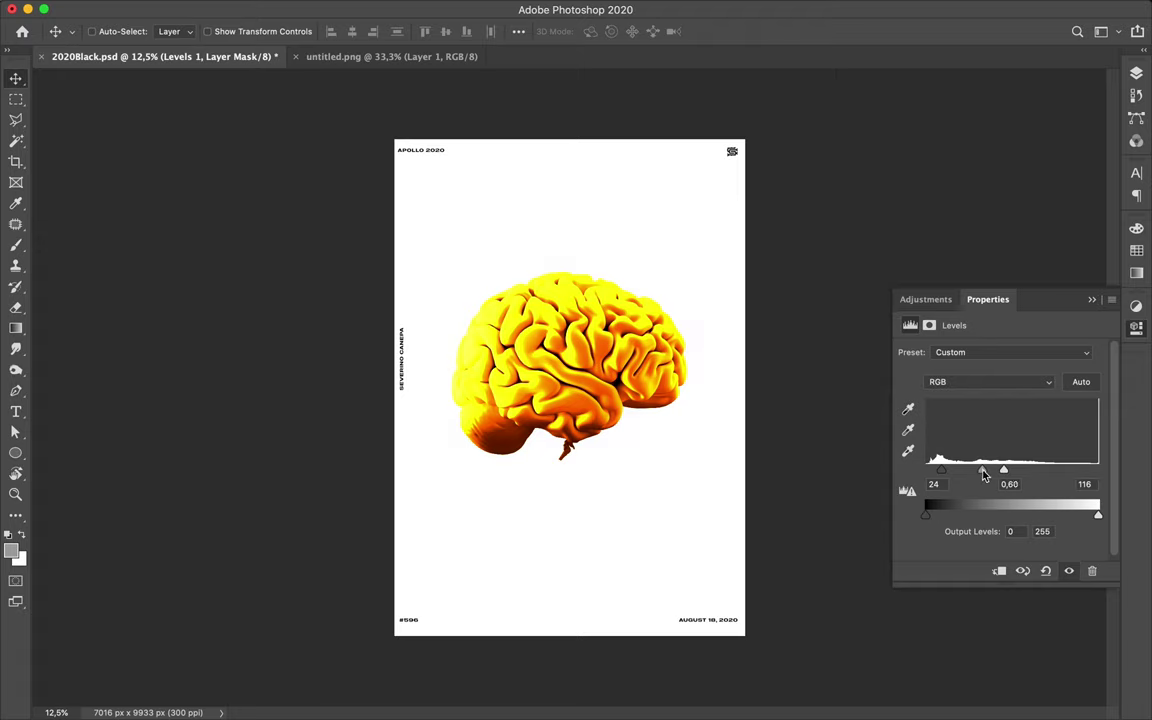
{"action": "mouse_move", "coordinate": [940, 470]}
{"action": "left_mouse_down"}
{"action": "mouse_move", "coordinate": [929, 470]}
{"action": "mouse_move", "coordinate": [1025, 474]}
{"action": "left_mouse_up"}
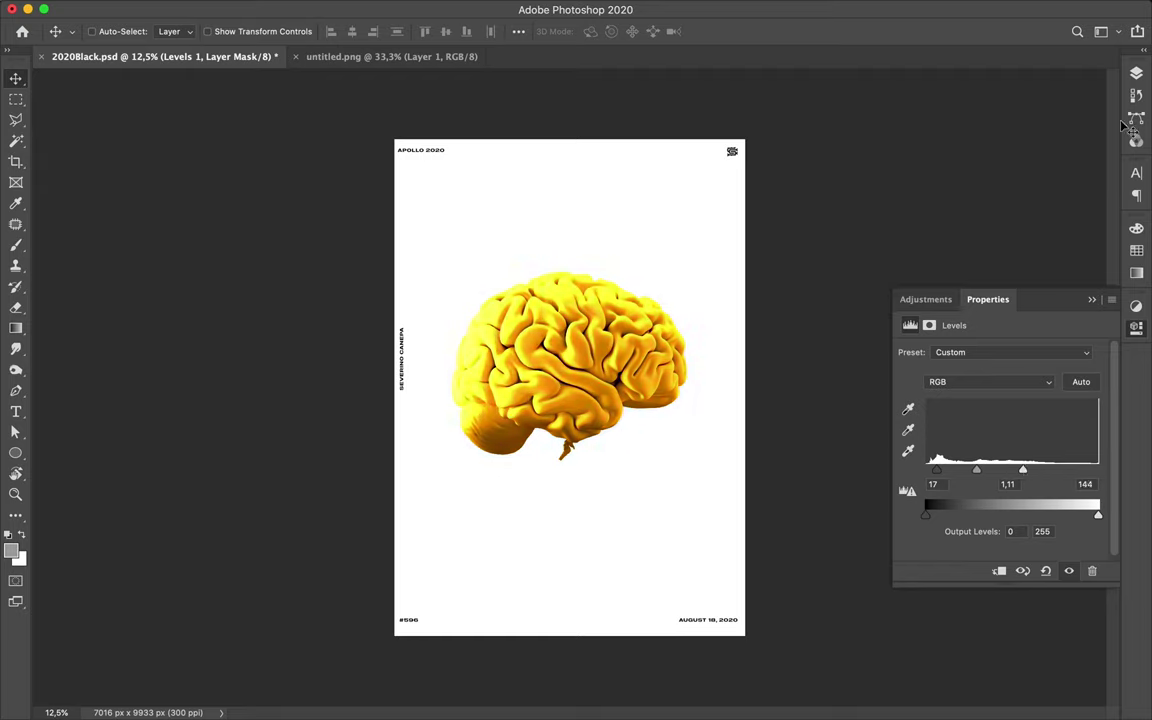
{"action": "left_click", "coordinate": [1137, 74]}
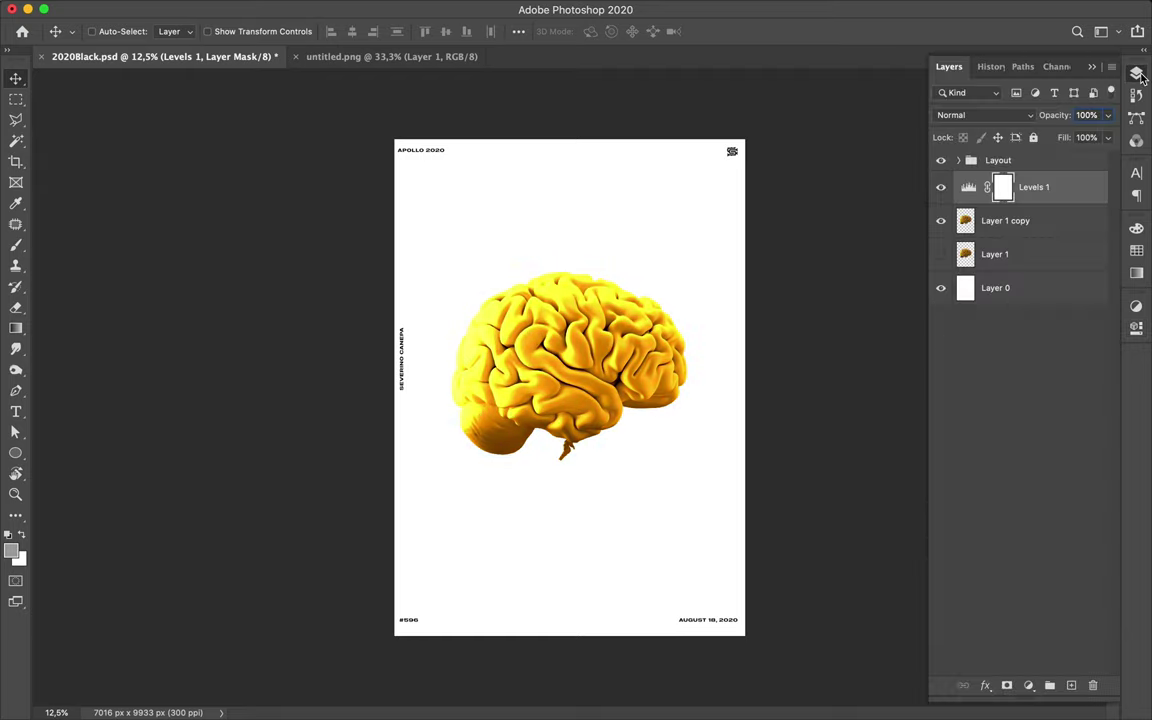
Duplicate Levels 1 with Layer 1 copy, merge them into Levels 1 copy, and duplicate that.
{"action": "left_click", "coordinate": [1037, 220], "text": "shift"}
{"action": "left_click_drag", "start_coordinate": [1037, 220], "coordinate": [1035, 174]}
{"action": "key", "text": "super"}
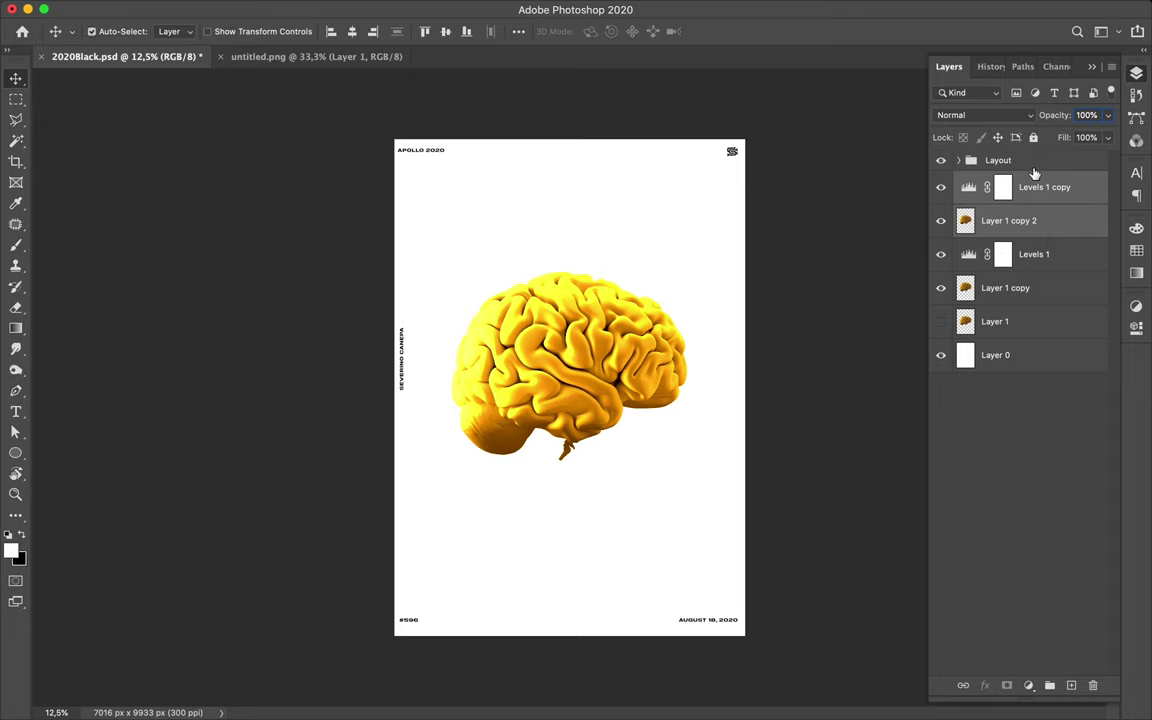
{"action": "key", "text": "super+e"}
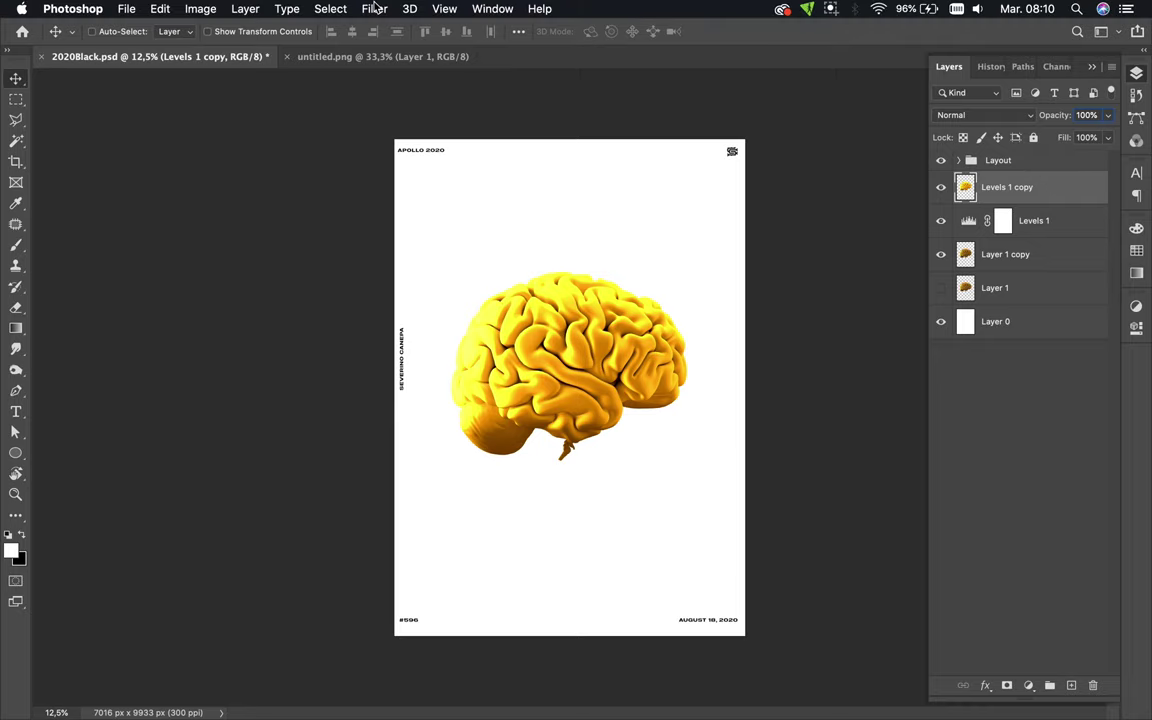
{"action": "left_click_drag", "start_coordinate": [1010, 187], "coordinate": [1010, 176]}
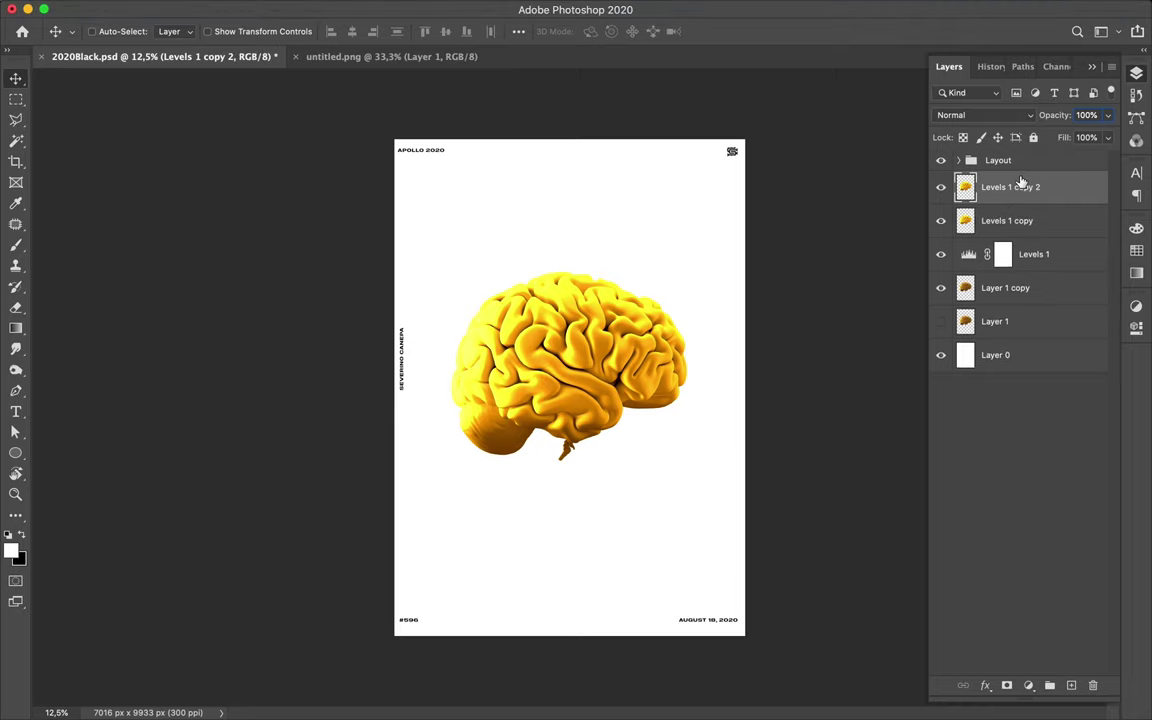
{"action": "left_click", "coordinate": [374, 9]}
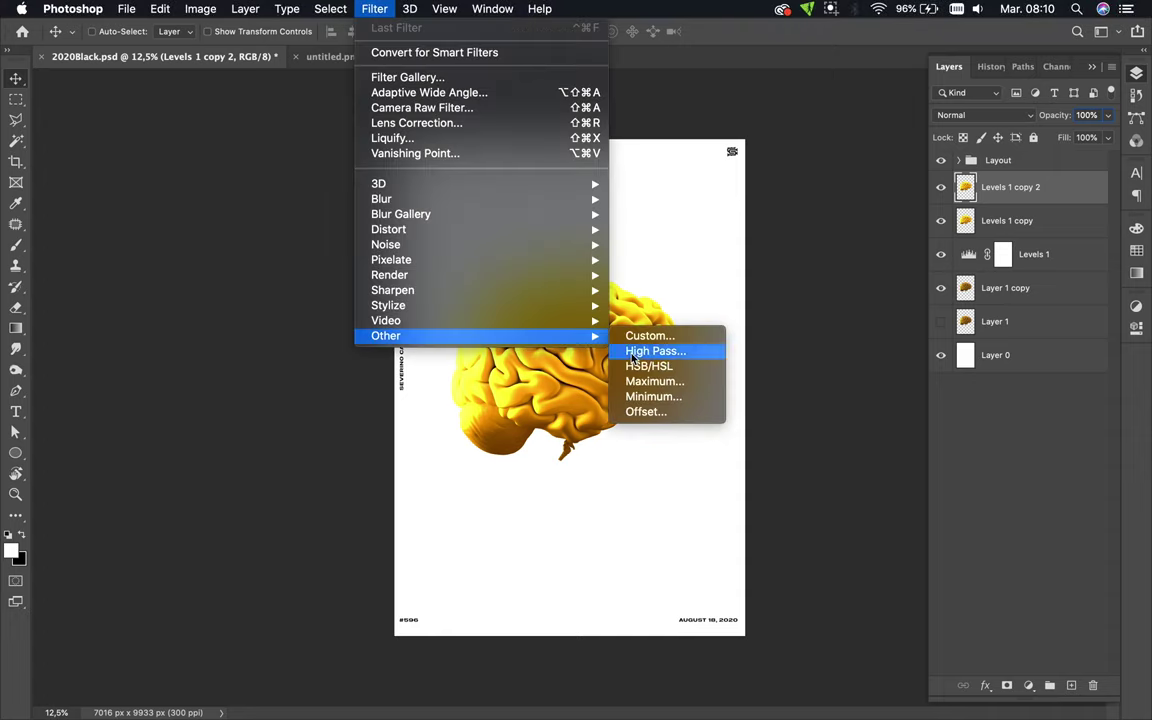
Apply a High Pass filter with a 144,2 pixel radius to Levels 1 copy 2.
{"action": "mouse_move", "coordinate": [386, 336]}
{"action": "left_click", "coordinate": [632, 352]}
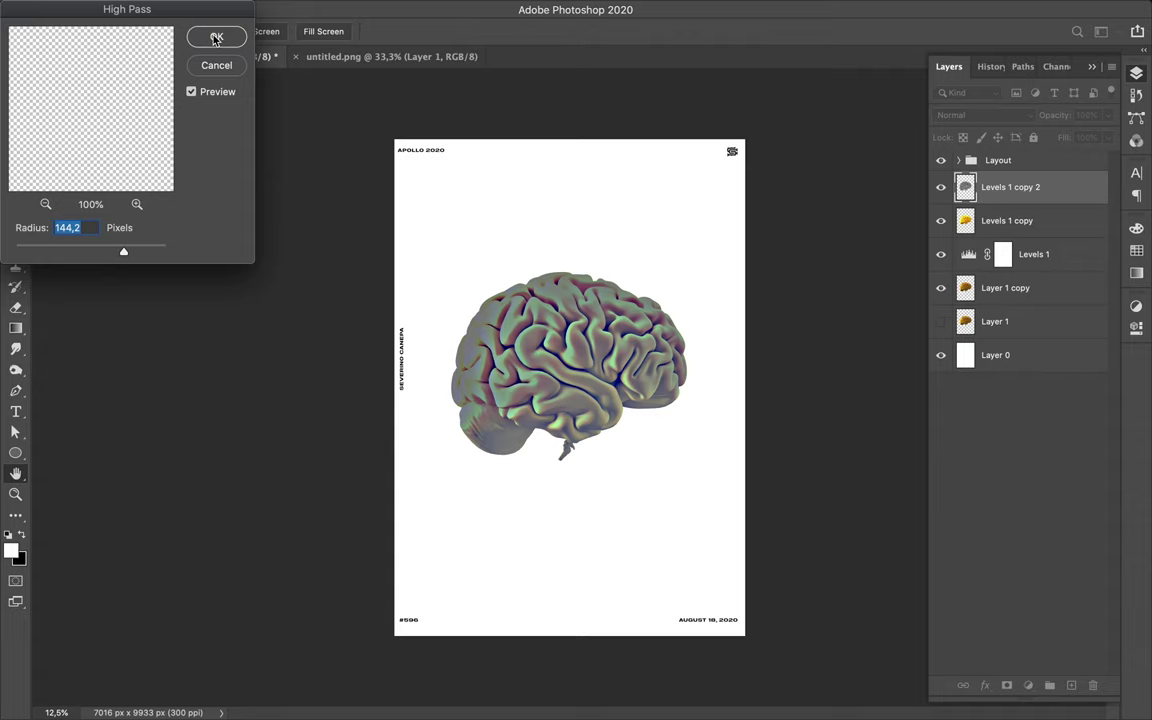
{"action": "left_click", "coordinate": [215, 38]}
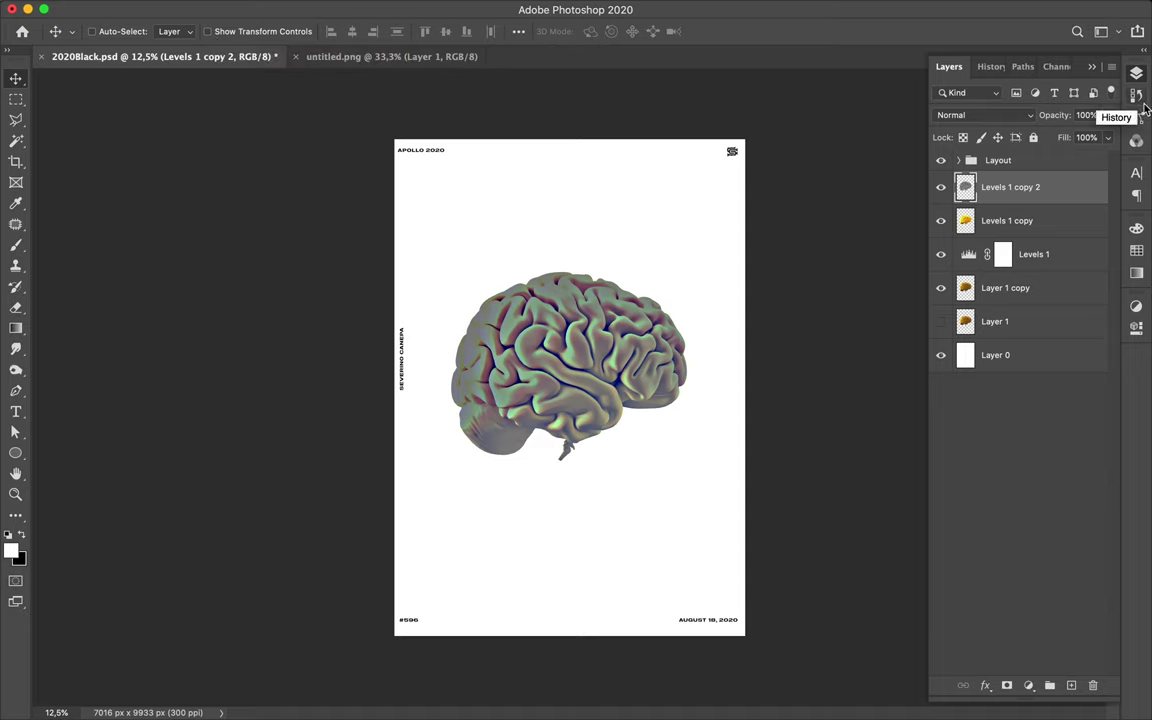
{"action": "left_click", "coordinate": [1030, 116]}
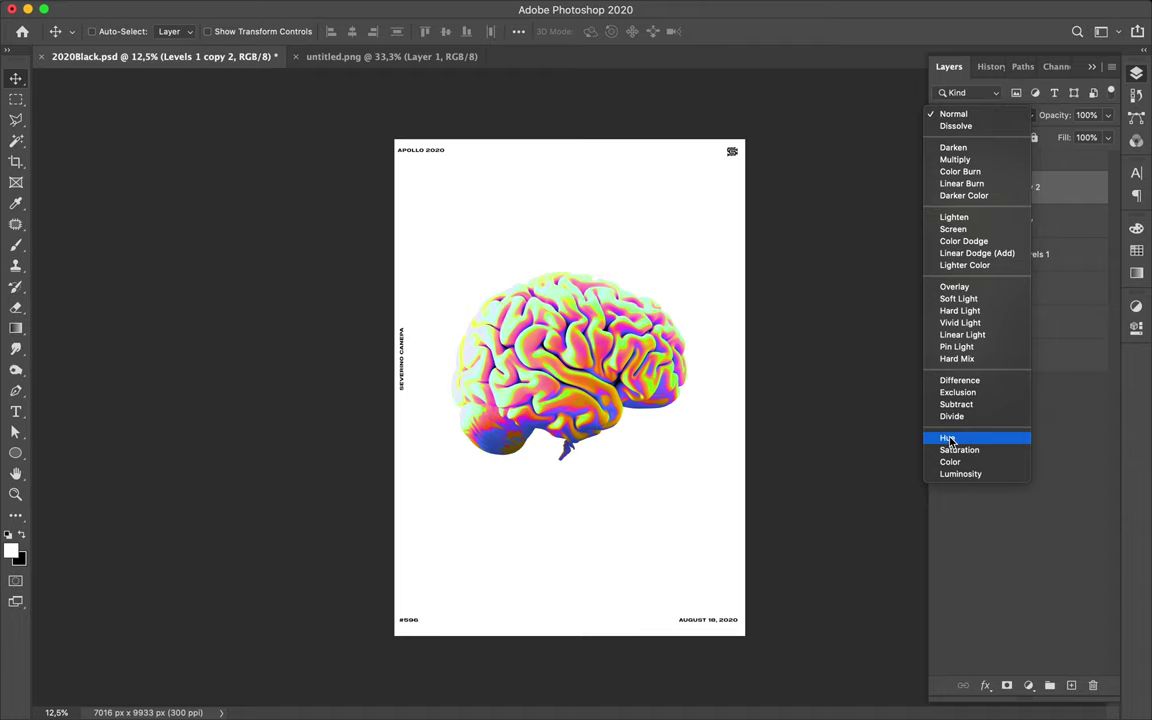
Set Levels 1 copy 2 to Hue blend mode, duplicate it, and nudge the copy over the brain.
{"action": "left_click", "coordinate": [949, 440]}
{"action": "left_click_drag", "start_coordinate": [1046, 190], "coordinate": [1041, 177]}
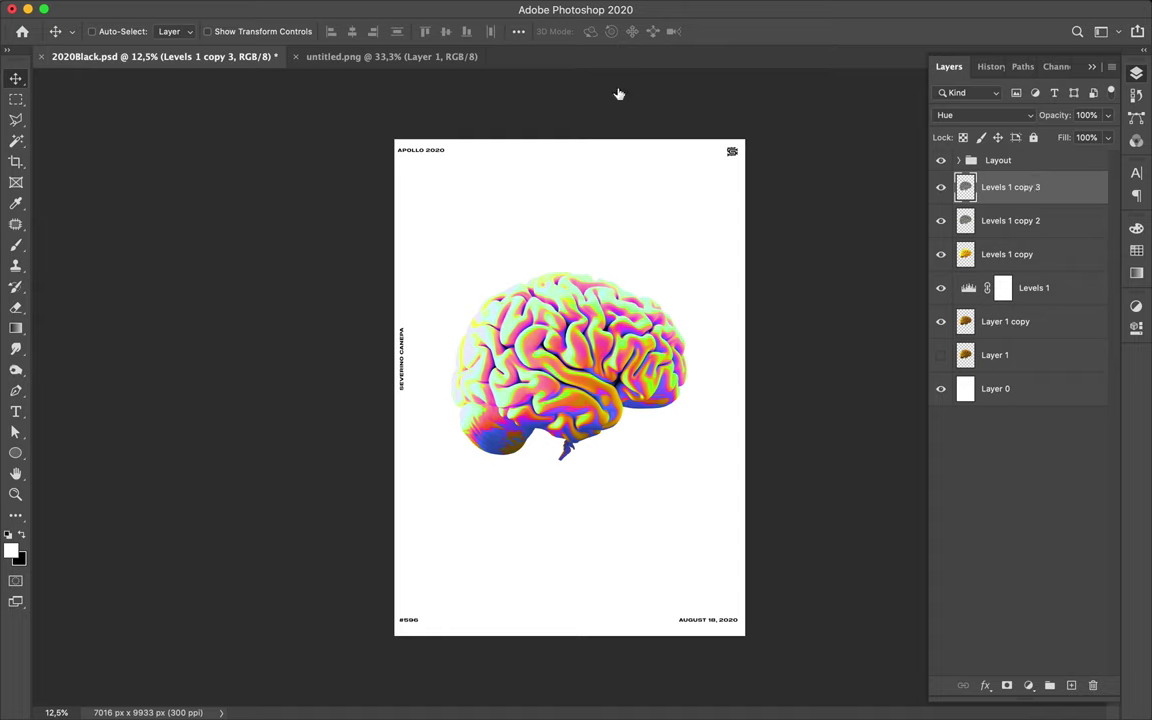
{"action": "left_click_drag", "start_coordinate": [598, 192], "coordinate": [522, 412]}
{"action": "scroll", "coordinate": [565, 380], "scroll_direction": "up", "scroll_amount": 3}
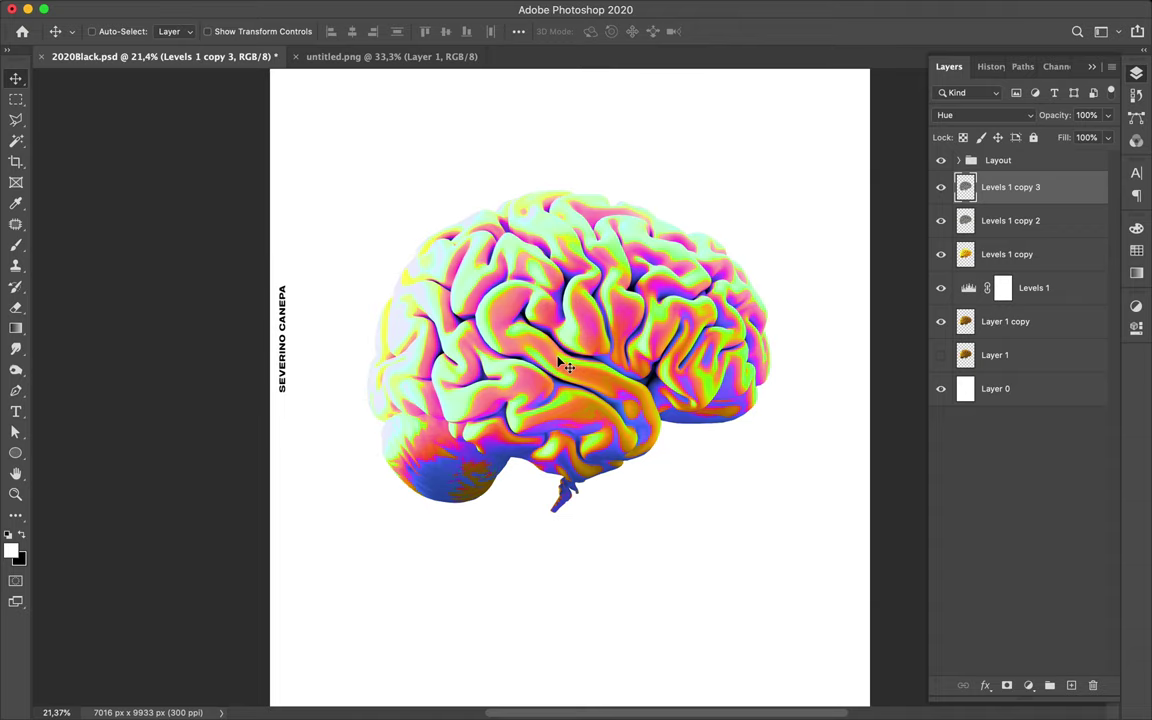
{"action": "scroll", "coordinate": [565, 368], "scroll_direction": "up", "scroll_amount": 2}
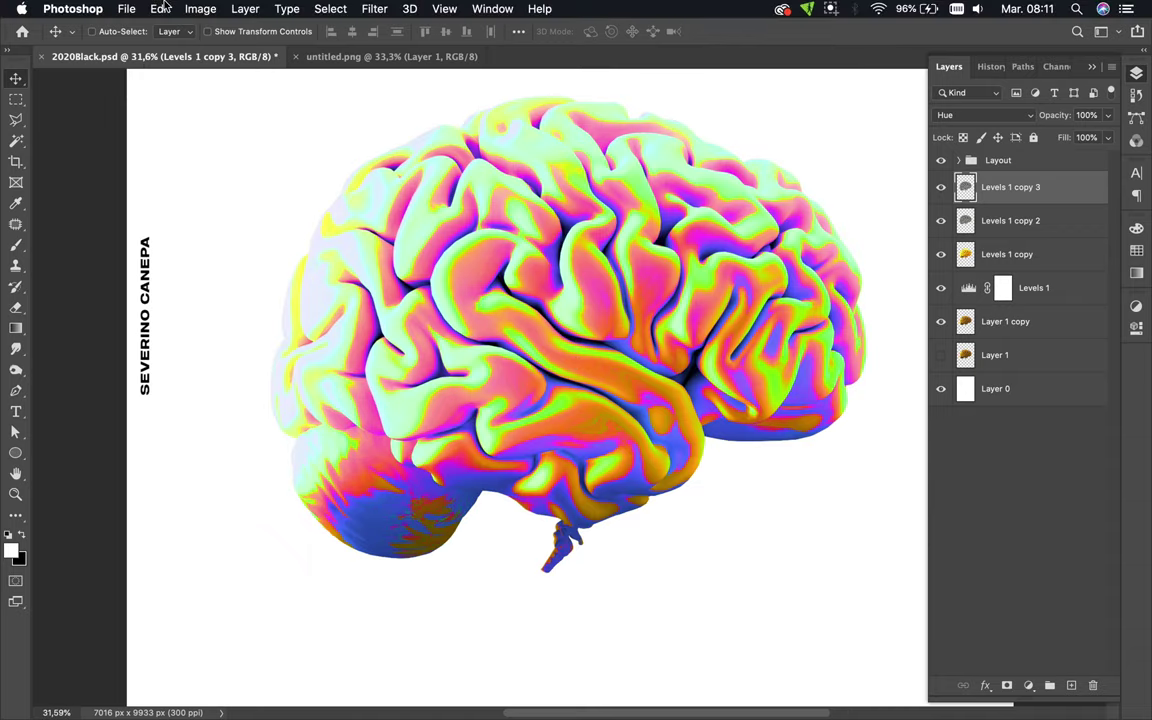
{"action": "left_click", "coordinate": [368, 8]}
{"action": "mouse_move", "coordinate": [381, 199]}
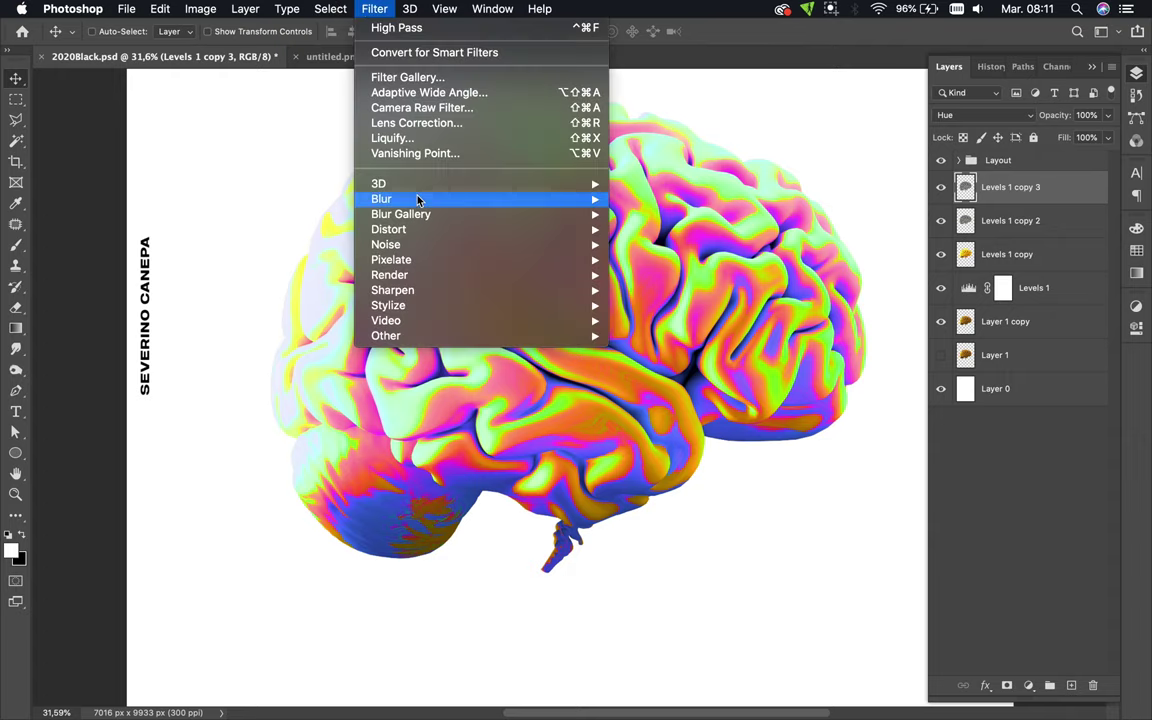
{"action": "left_click", "coordinate": [665, 260]}
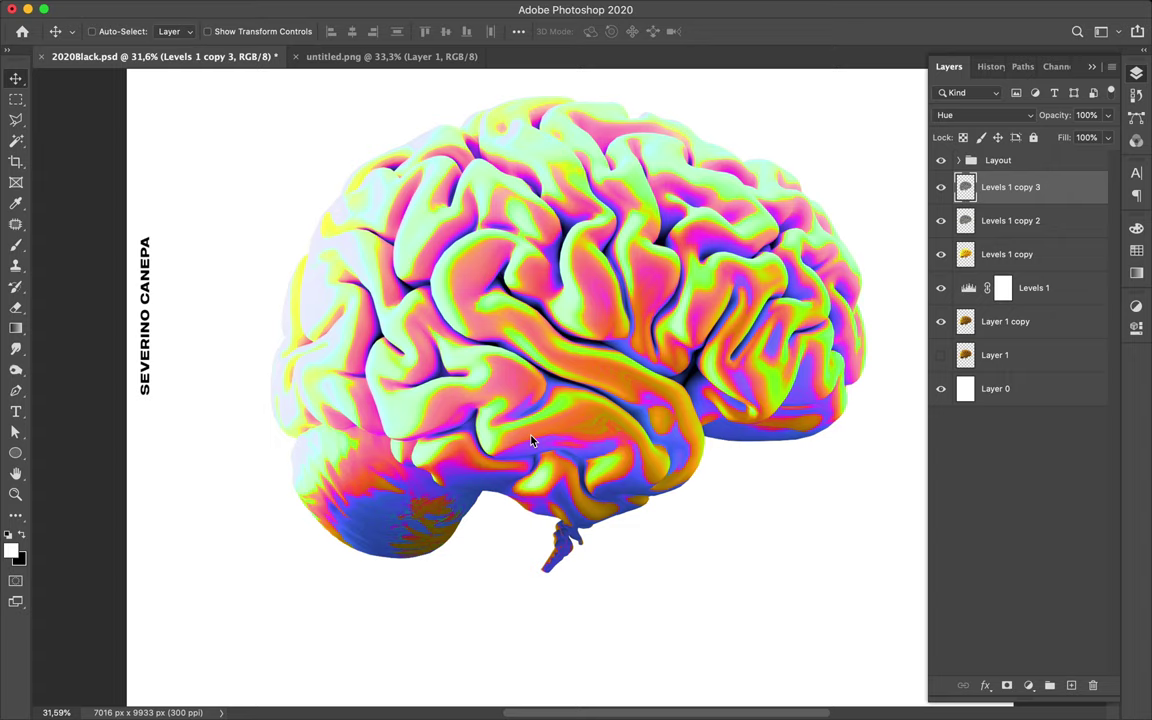
{"action": "key", "text": "ctrl+alt+f"}
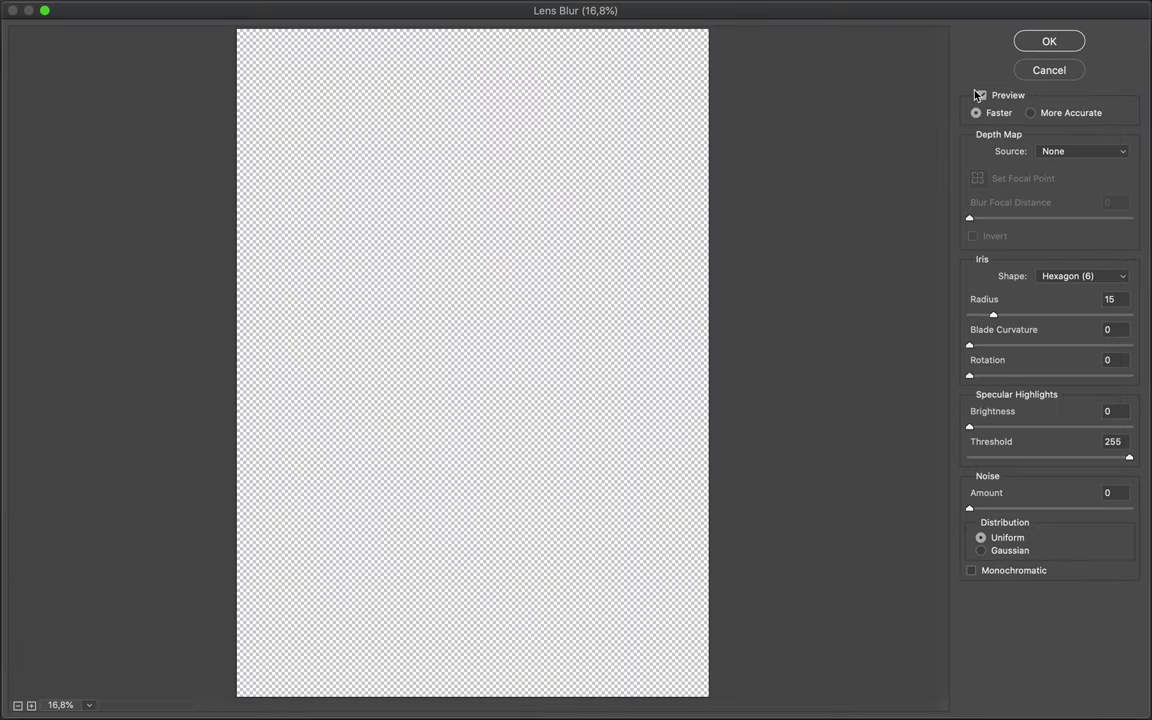
{"action": "left_click", "coordinate": [1065, 75]}
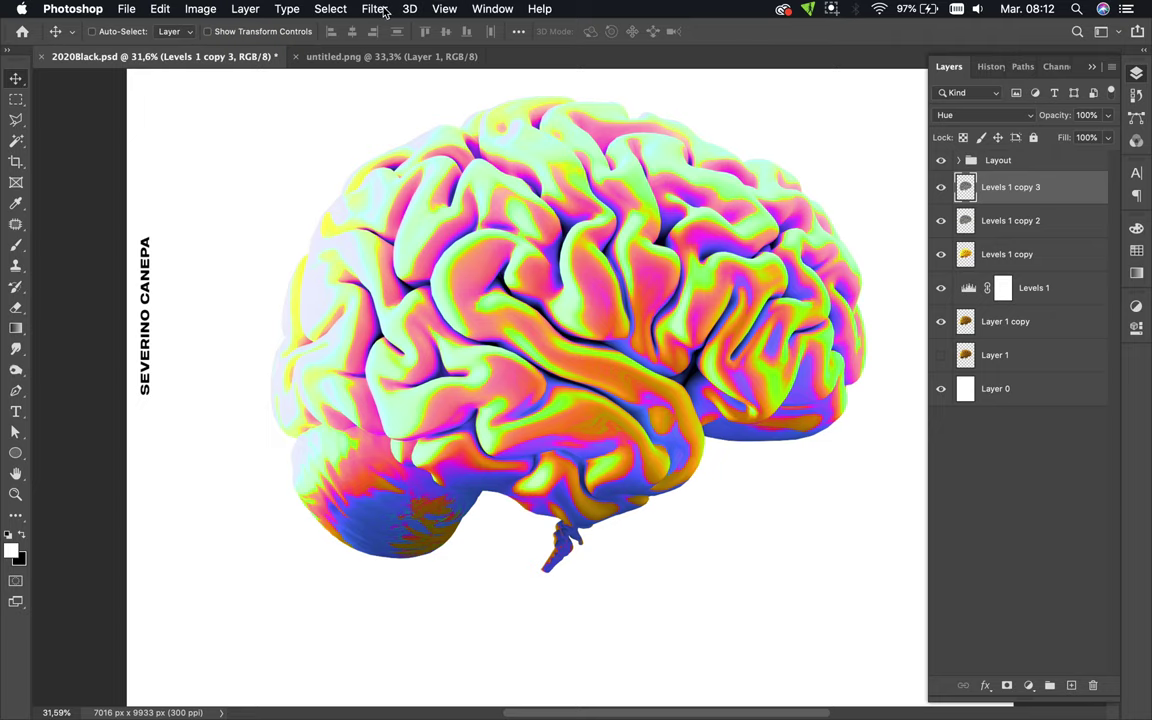
{"action": "left_click", "coordinate": [375, 9]}
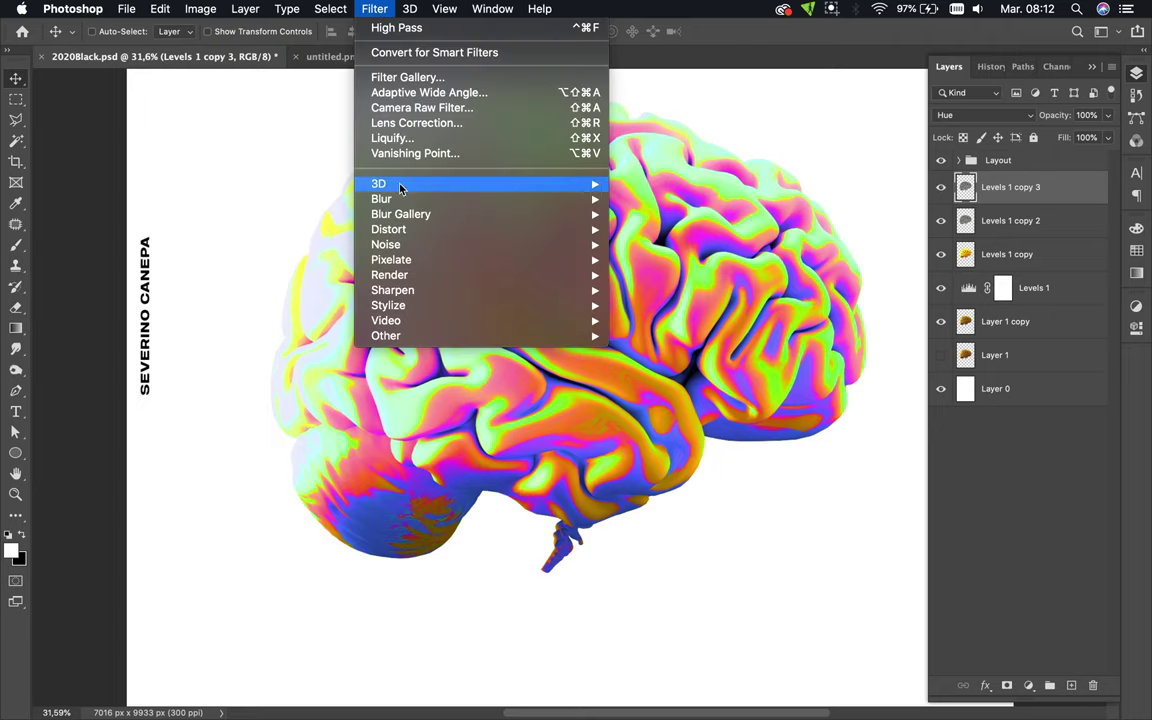
{"action": "mouse_move", "coordinate": [382, 199]}
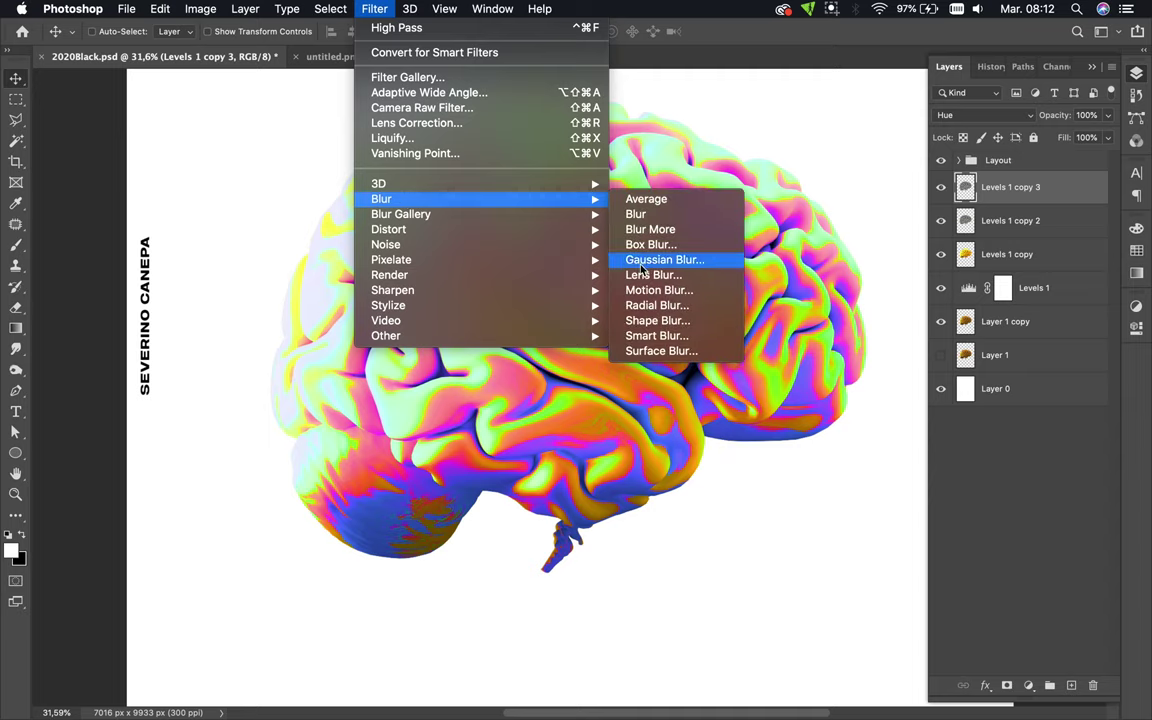
Apply a 41,6-pixel Gaussian Blur to Levels 1 copy 3.
{"action": "left_click", "coordinate": [645, 260]}
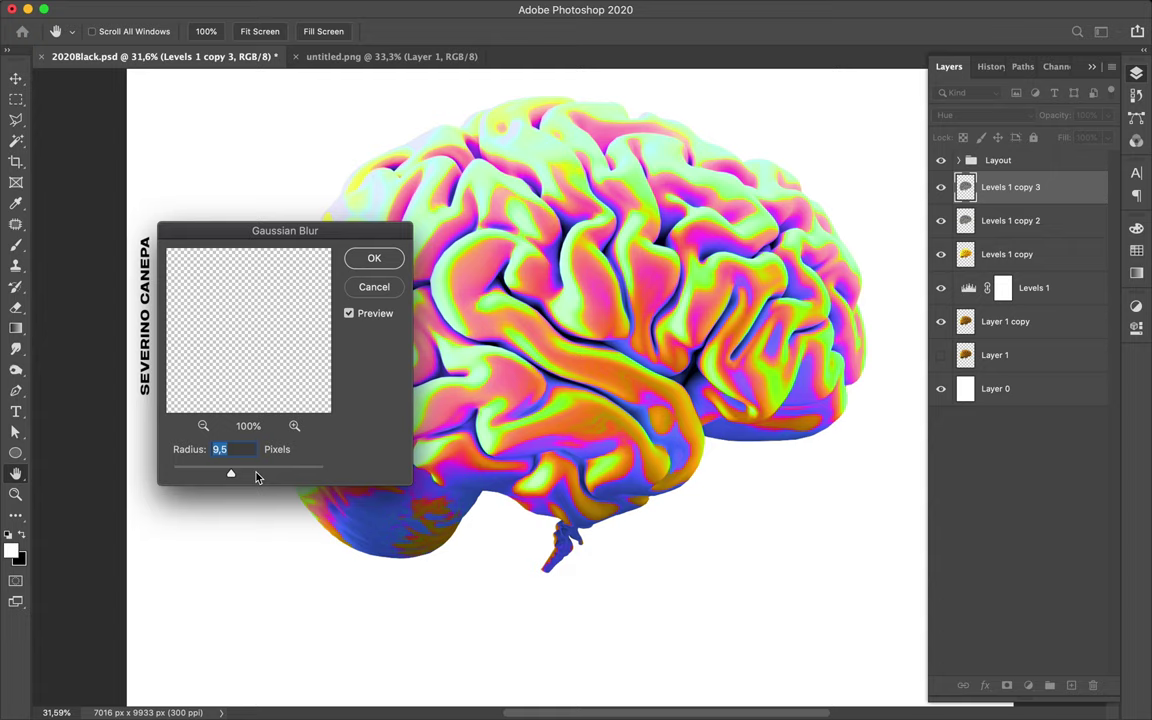
{"action": "left_click", "coordinate": [256, 477]}
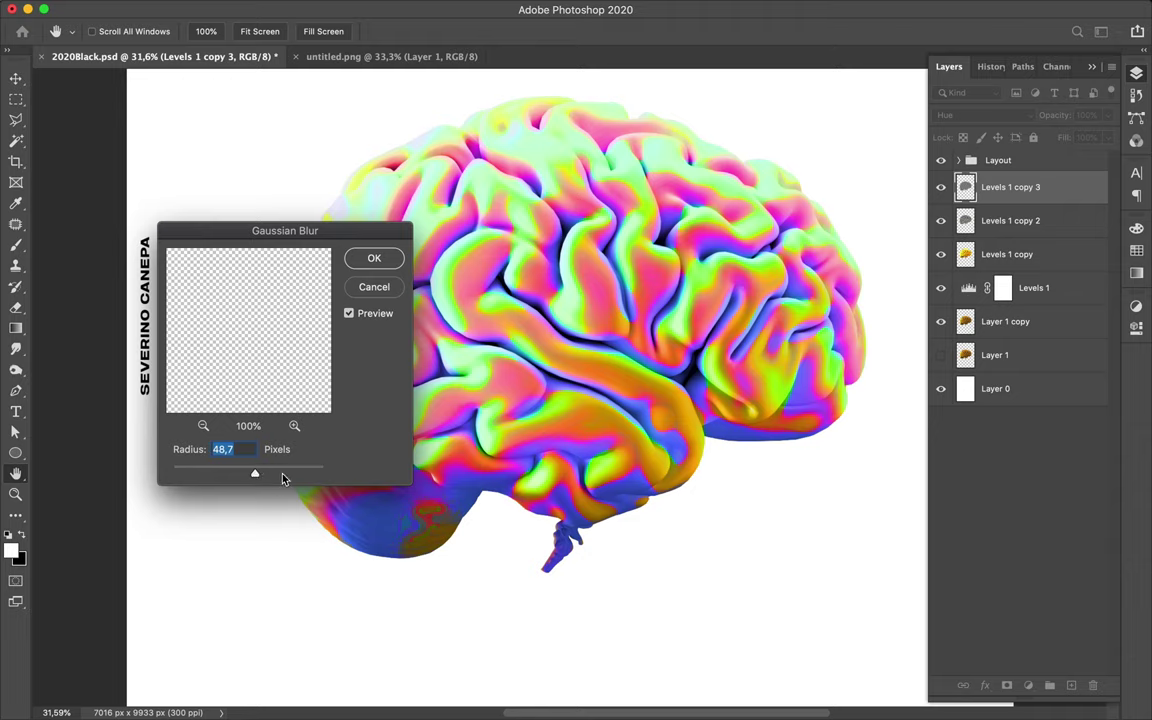
{"action": "left_click", "coordinate": [282, 476]}
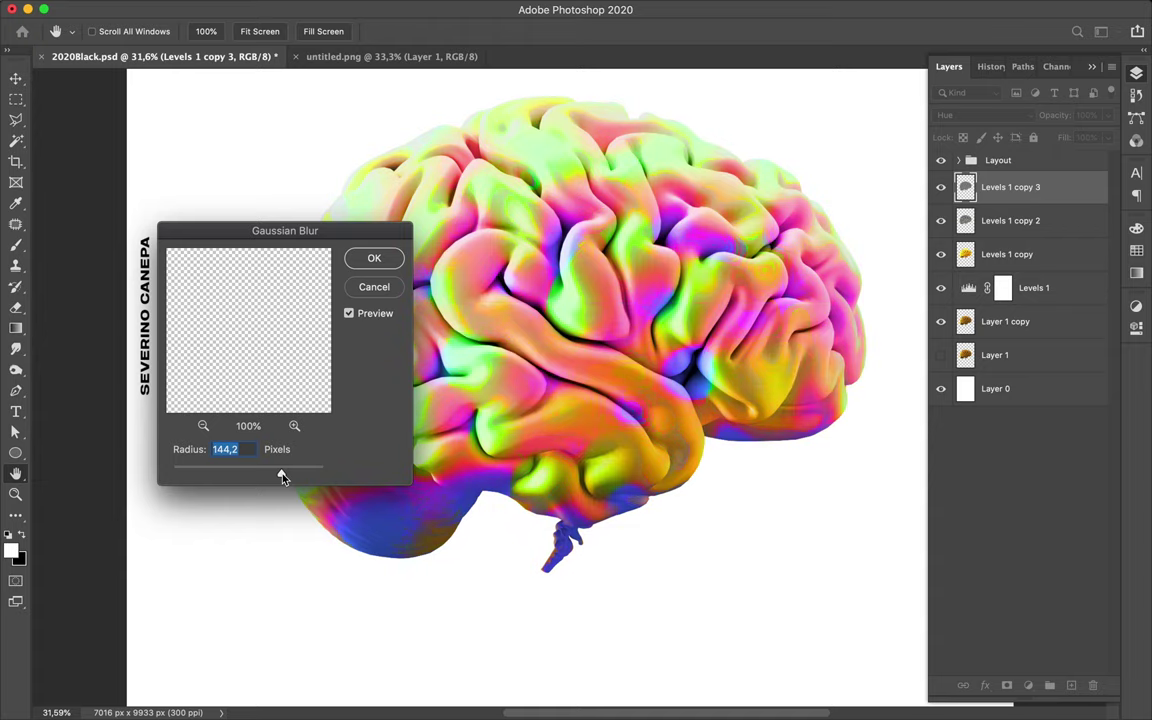
{"action": "left_click_drag", "start_coordinate": [282, 476], "coordinate": [269, 476]}
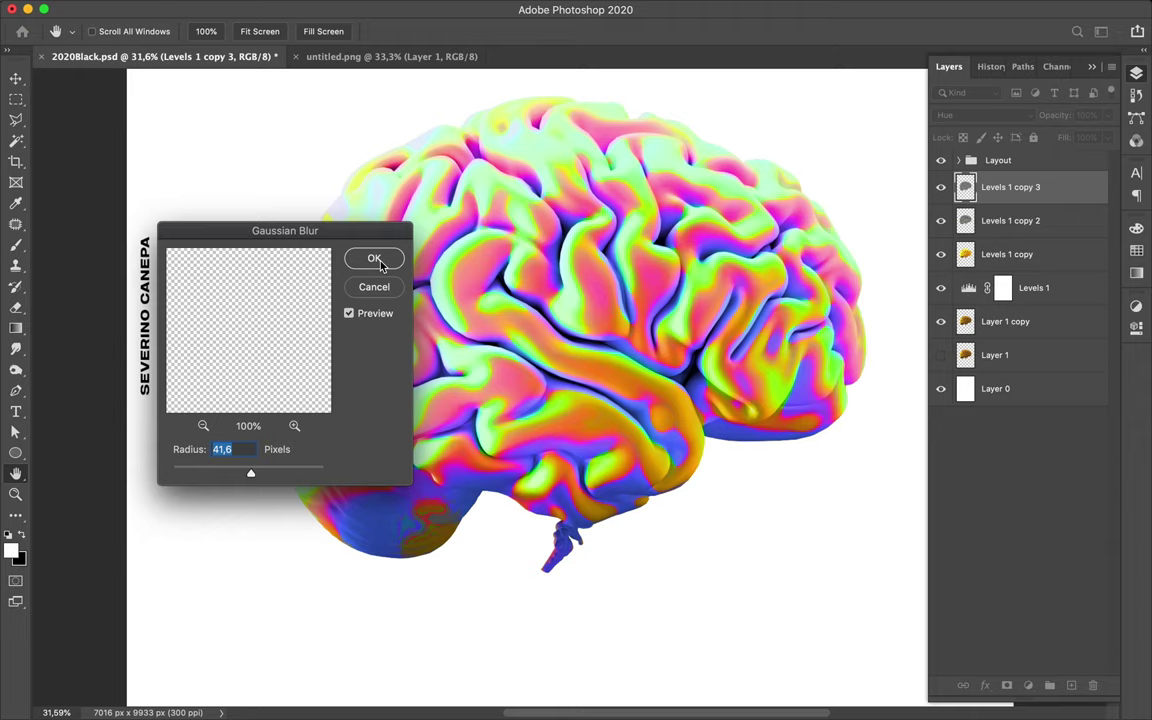
{"action": "left_click", "coordinate": [378, 261]}
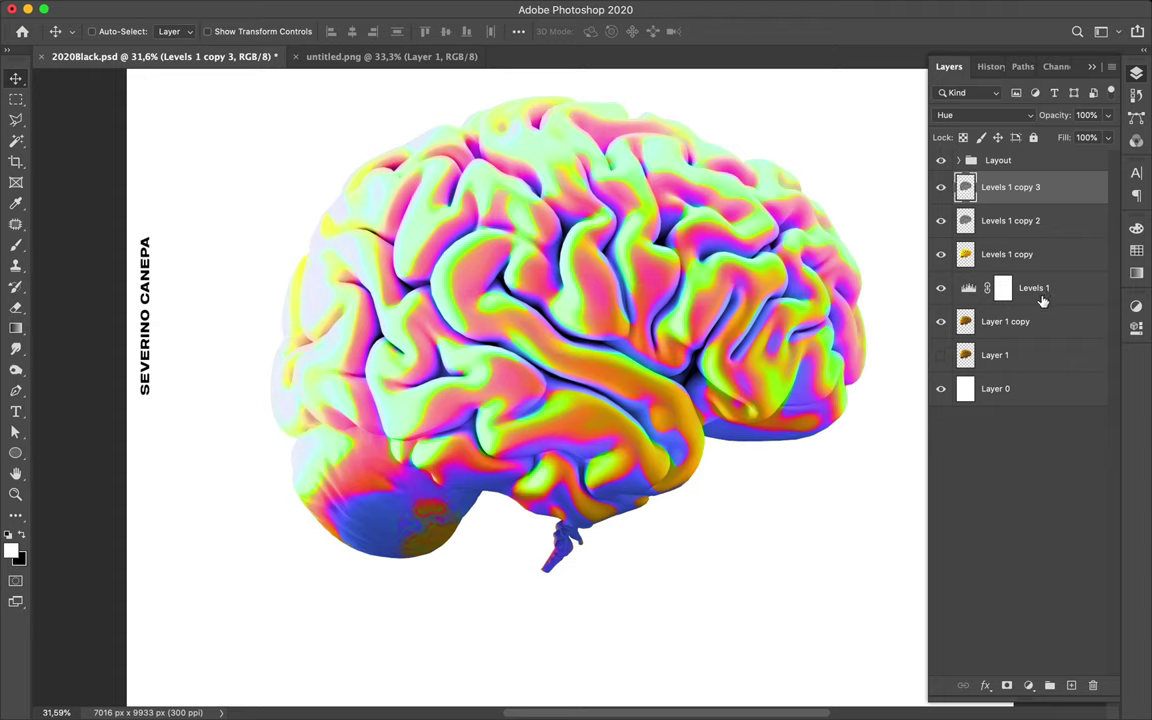
Delete the Levels 1, Layer 1 copy and Layer 1 layers.
{"action": "left_click", "coordinate": [1042, 297]}
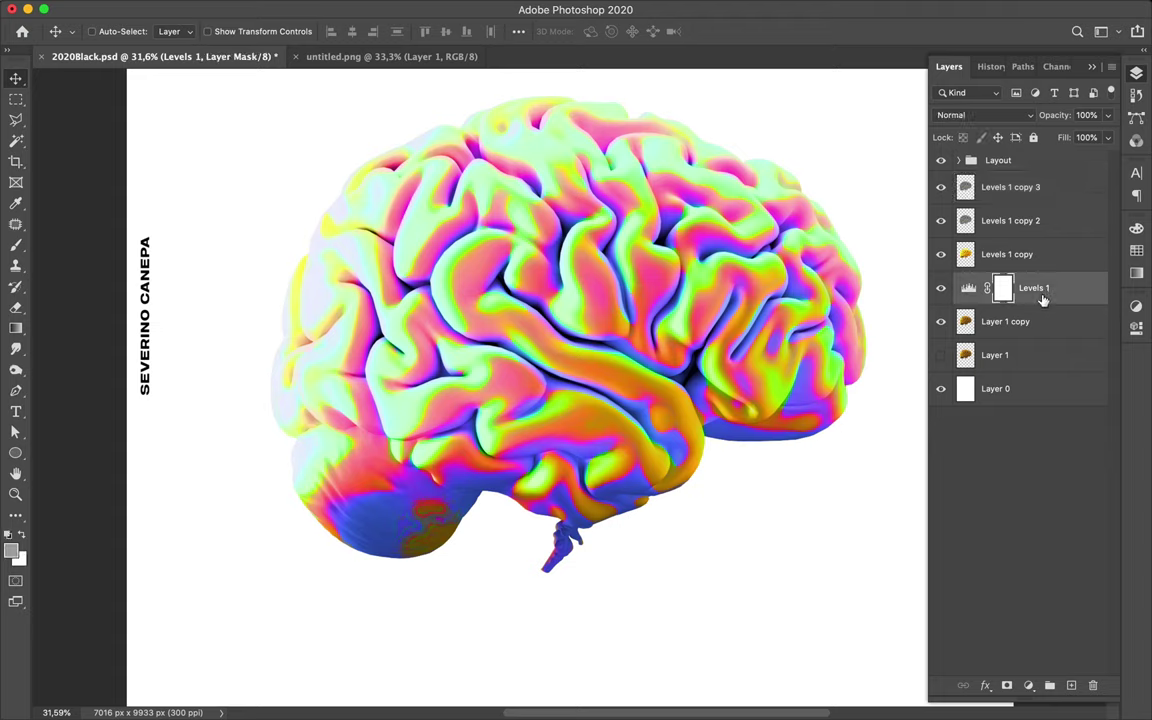
{"action": "left_click", "coordinate": [1026, 352], "text": "shift"}
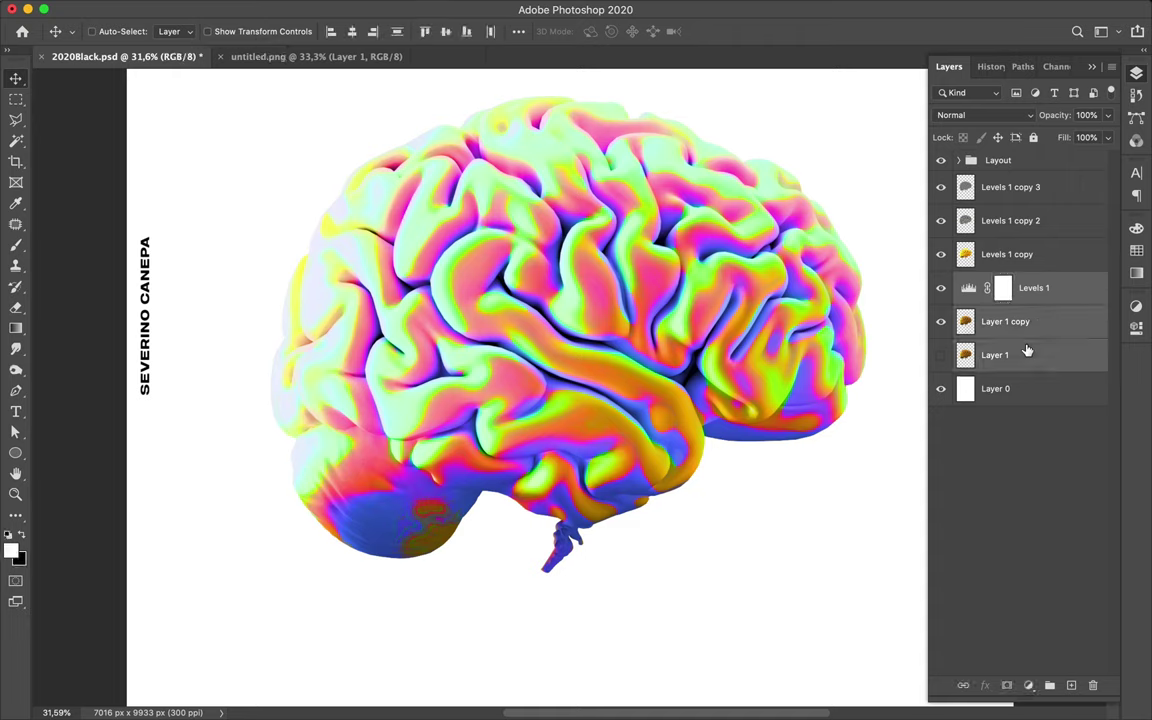
{"action": "key", "text": "Delete"}
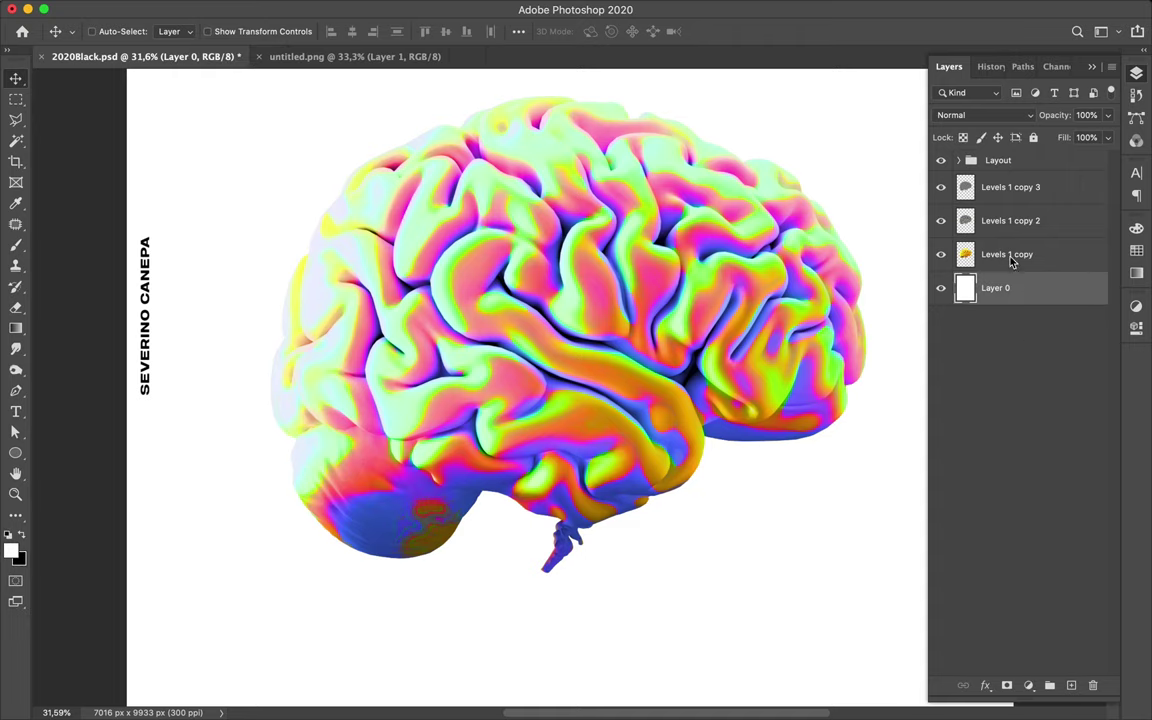
Eyedropper-sample colours across the brain on Levels 1 copy, settling on a light cyan foreground.
{"action": "left_click", "coordinate": [1010, 258]}
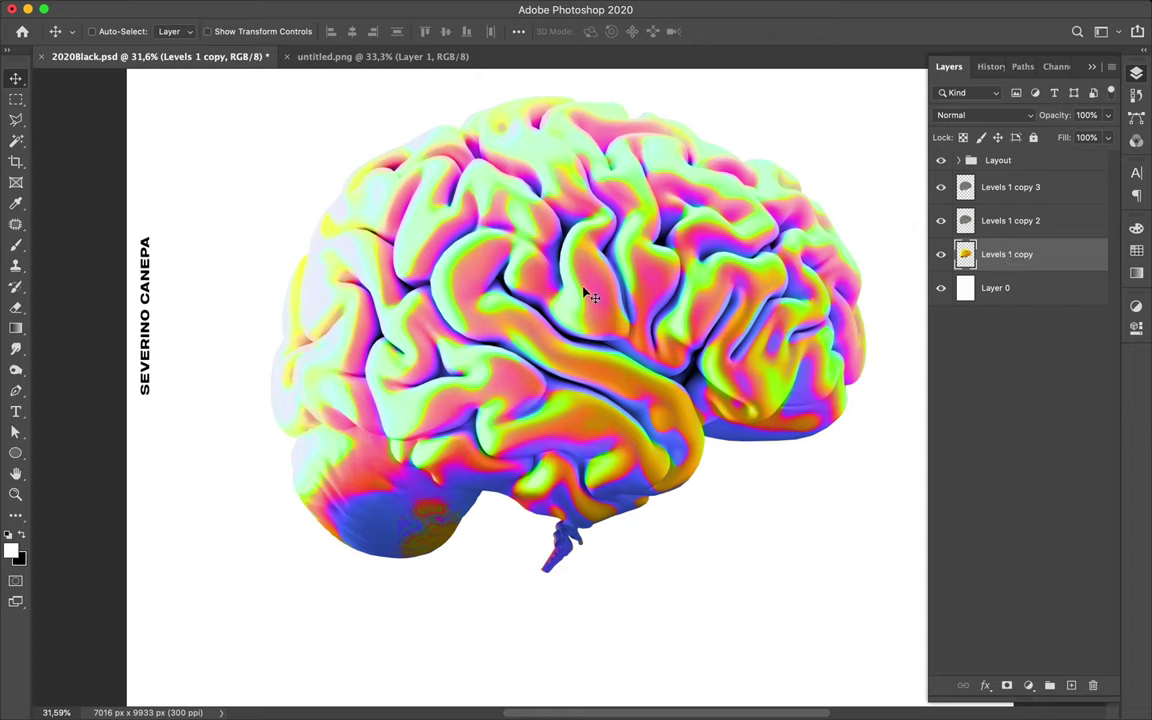
{"action": "key", "text": "i"}
{"action": "left_click_drag", "start_coordinate": [597, 283], "coordinate": [578, 266]}
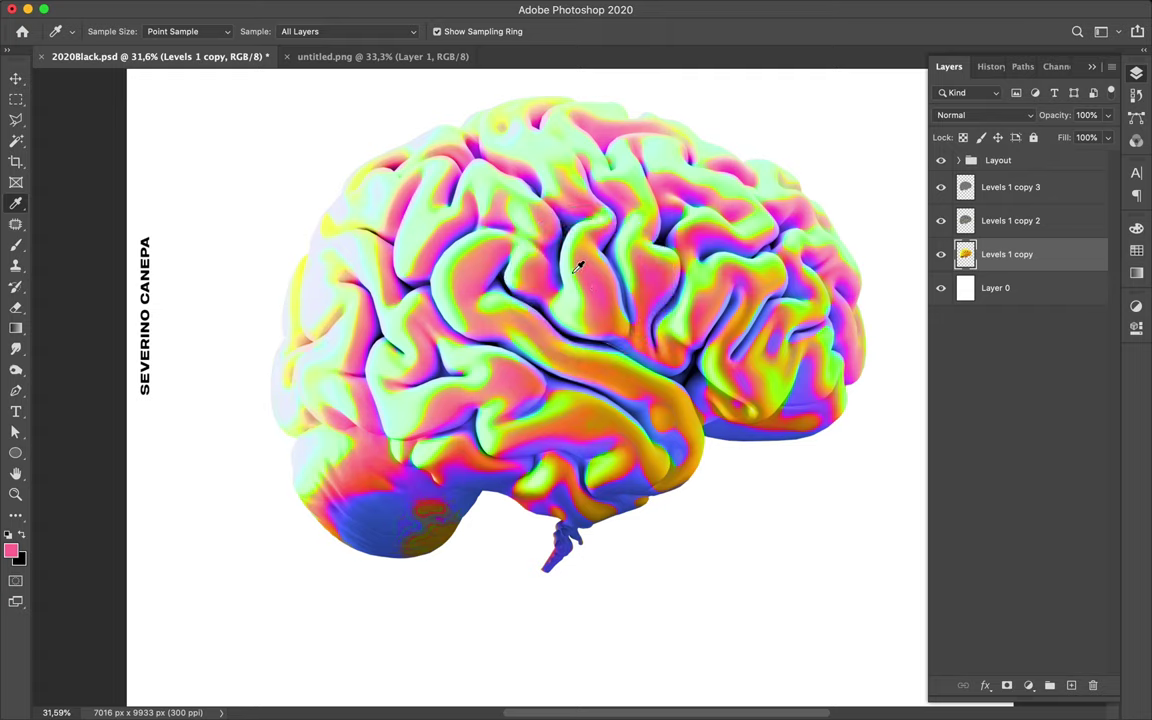
{"action": "left_click", "coordinate": [578, 266]}
{"action": "left_click_drag", "start_coordinate": [397, 507], "coordinate": [370, 487]}
{"action": "left_click_drag", "start_coordinate": [350, 481], "coordinate": [346, 447]}
{"action": "left_click", "coordinate": [352, 459]}
{"action": "left_click", "coordinate": [686, 350]}
{"action": "left_click", "coordinate": [824, 411]}
{"action": "left_click_drag", "start_coordinate": [824, 411], "coordinate": [823, 406]}
{"action": "left_click", "coordinate": [842, 254]}
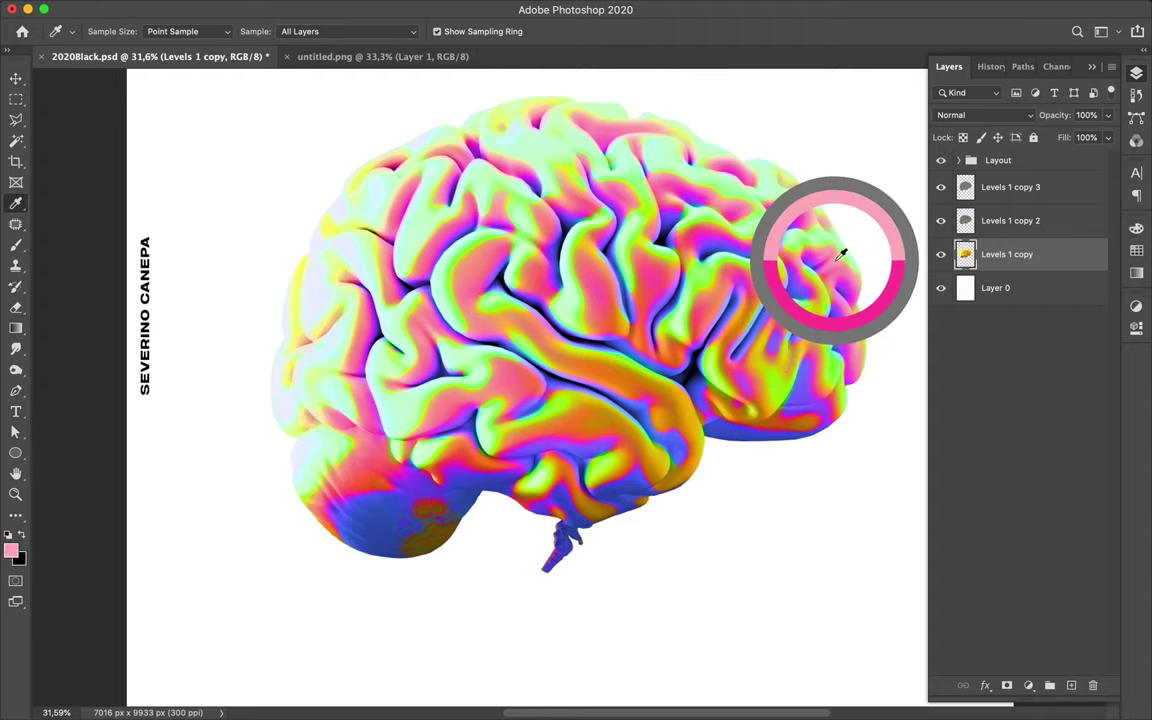
{"action": "left_click_drag", "start_coordinate": [842, 254], "coordinate": [843, 250]}
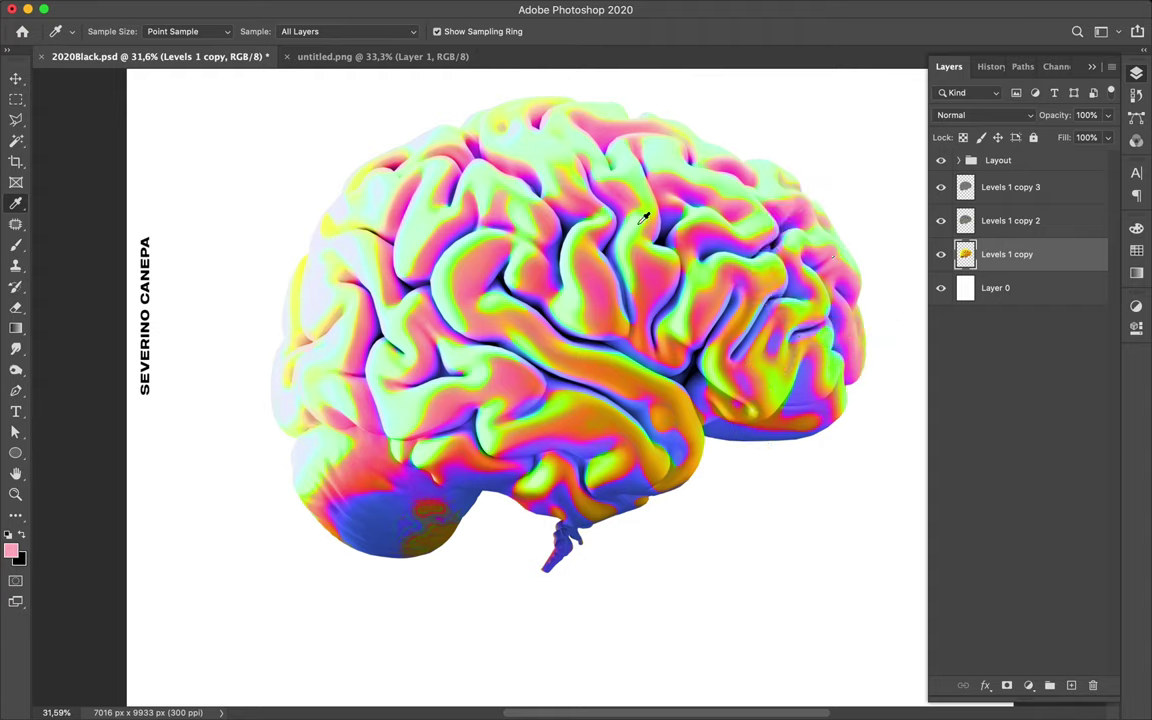
{"action": "left_click", "coordinate": [487, 220]}
Fit the whole poster in the window, select Layer 0, and show the Swatches panel.
{"action": "key", "text": "ctrl+0"}
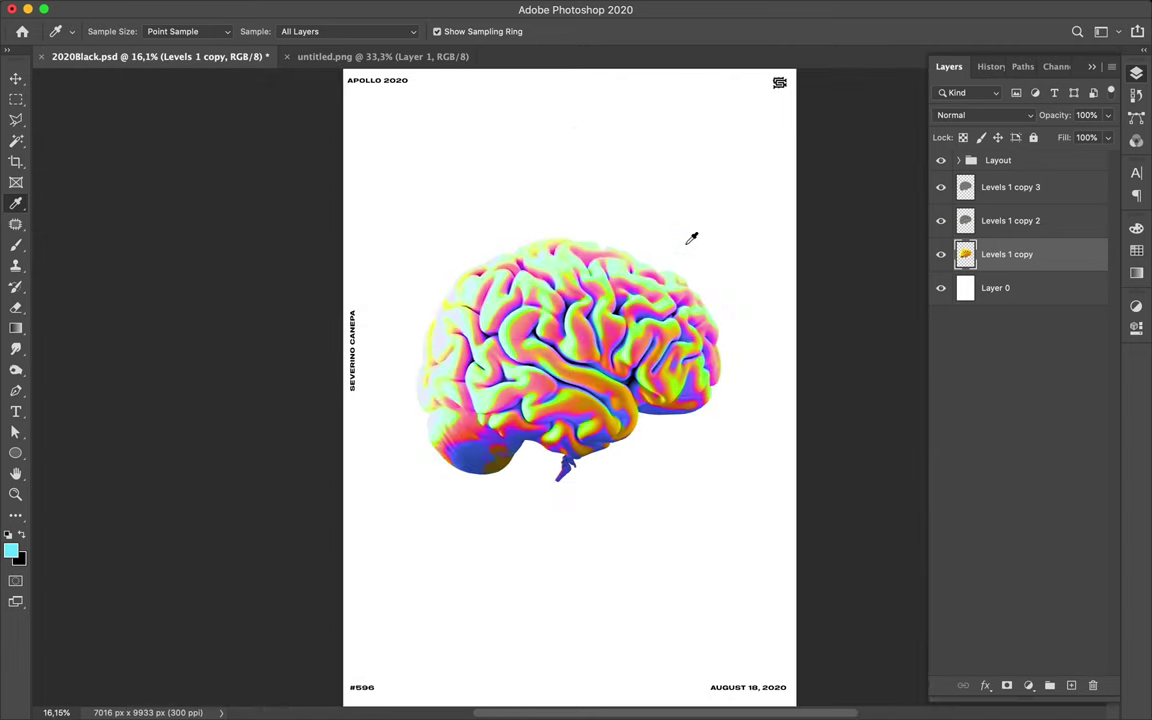
{"action": "scroll", "coordinate": [691, 238], "scroll_direction": "down", "scroll_amount": 1}
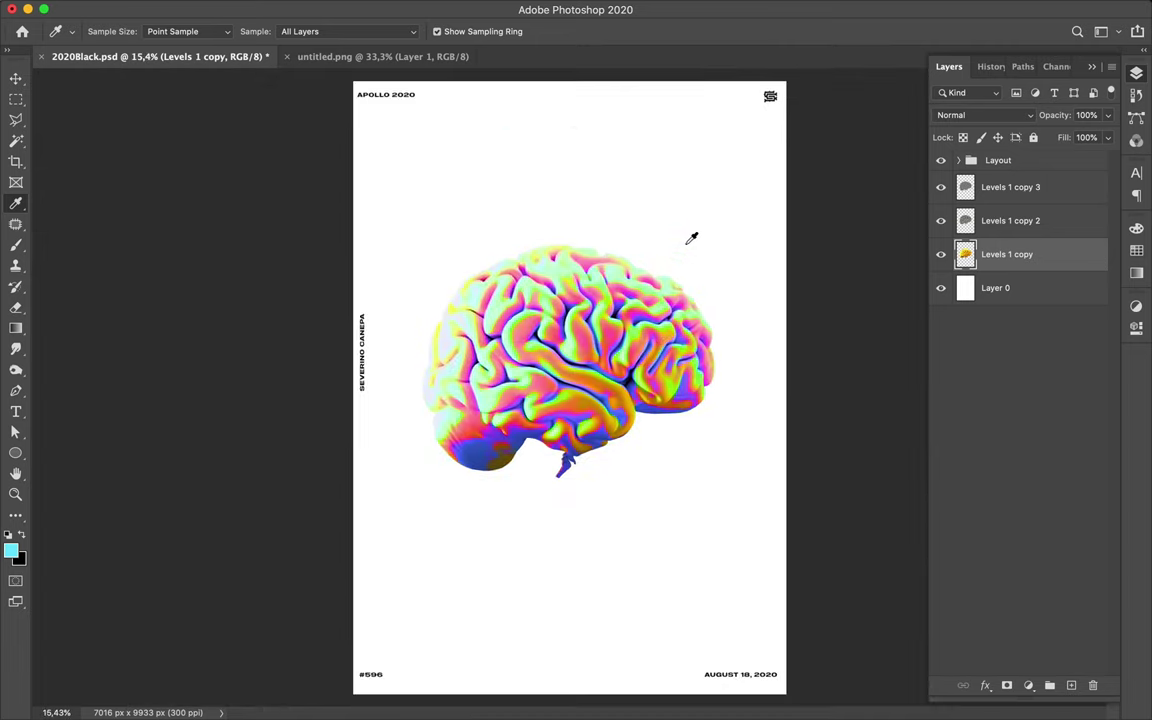
{"action": "left_click", "coordinate": [1015, 287]}
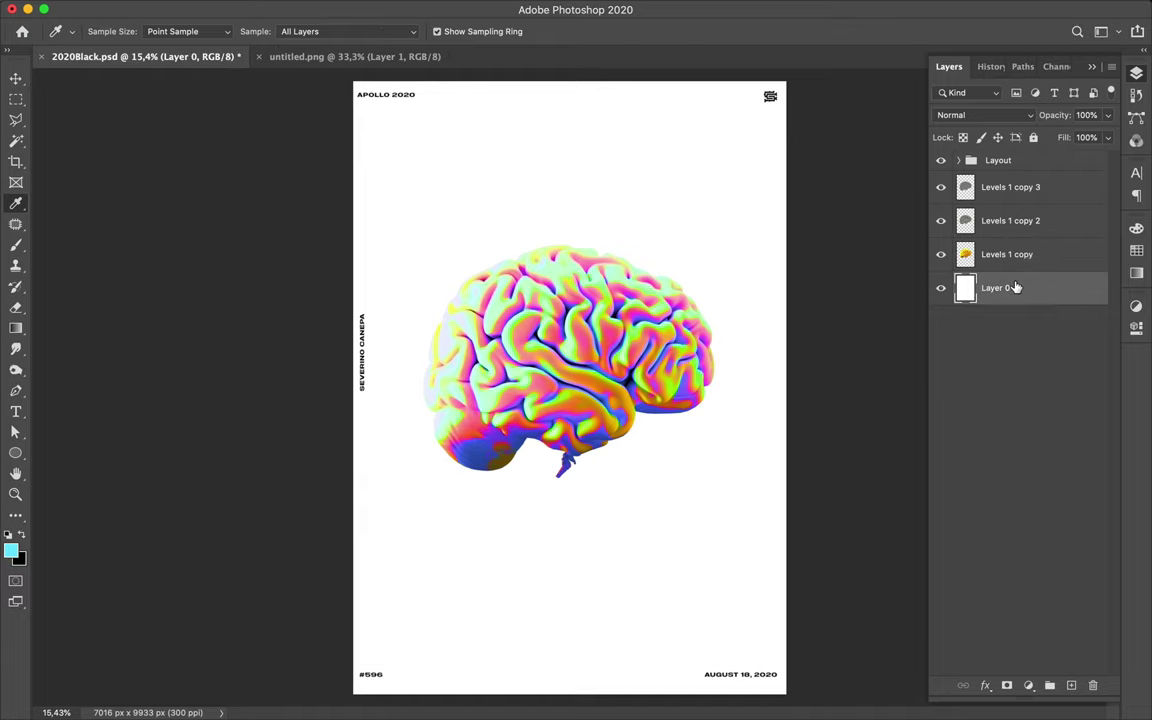
{"action": "left_click", "coordinate": [1137, 250]}
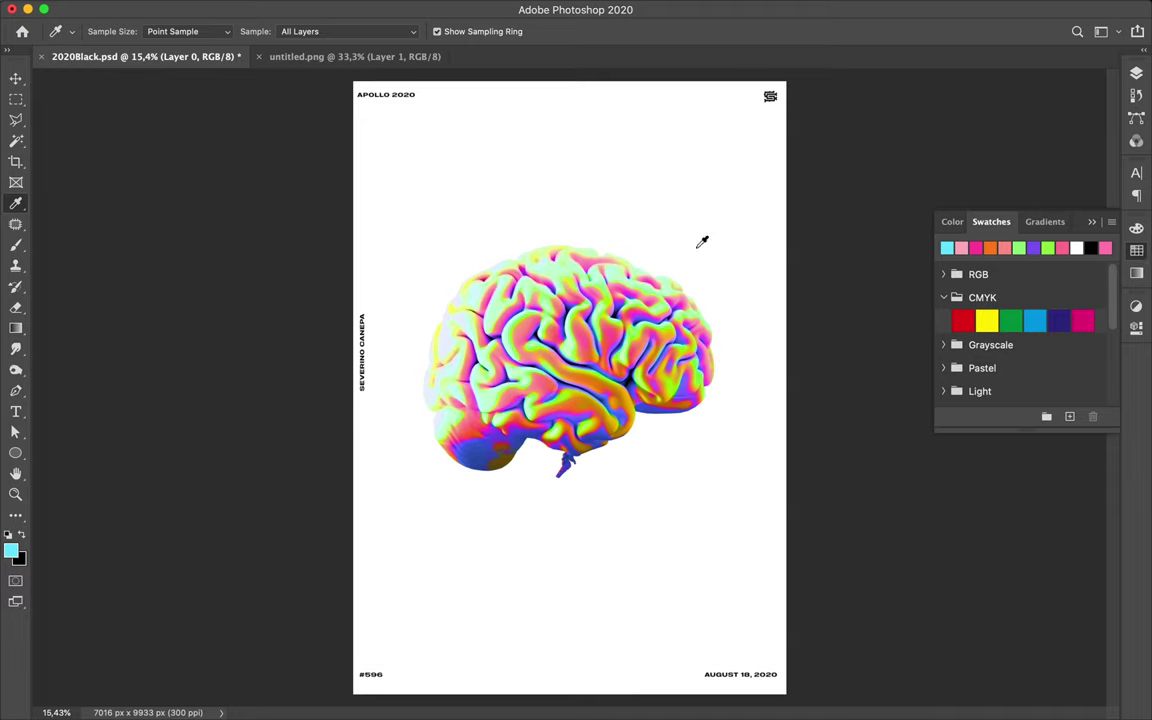
{"action": "key", "text": "u"}
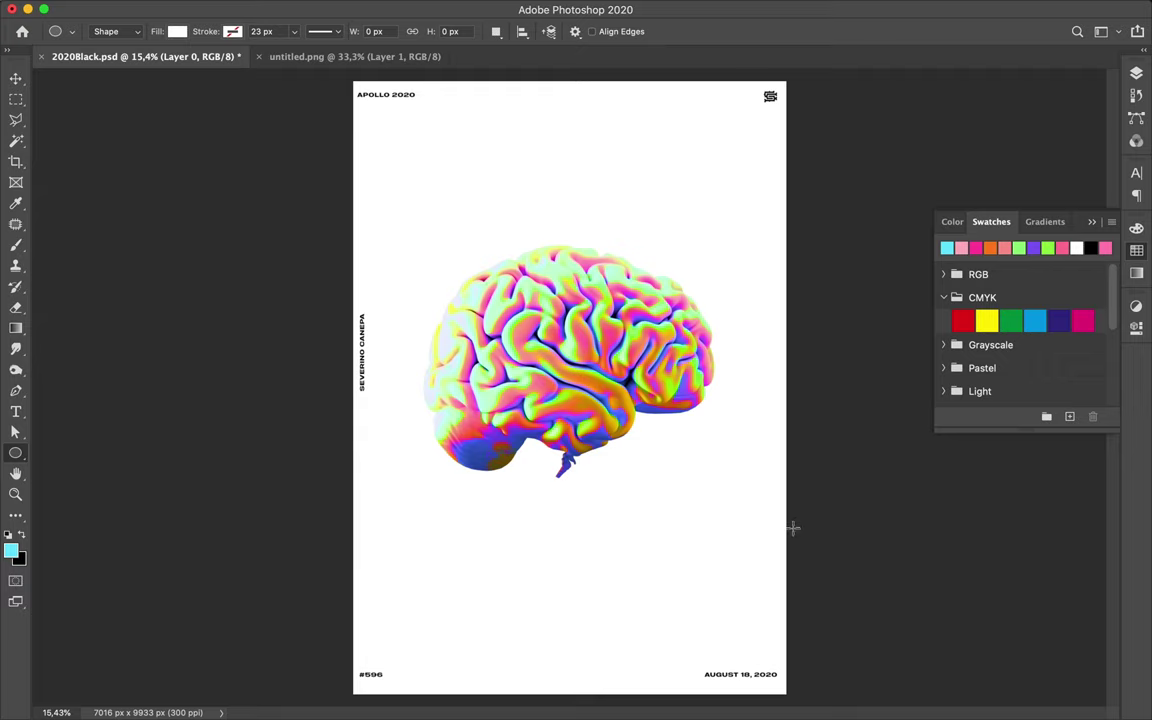
Undo a trial ellipse, then draw a white, 23 px-stroke rectangle past every poster edge.
{"action": "left_click_drag", "start_coordinate": [783, 628], "coordinate": [789, 686]}
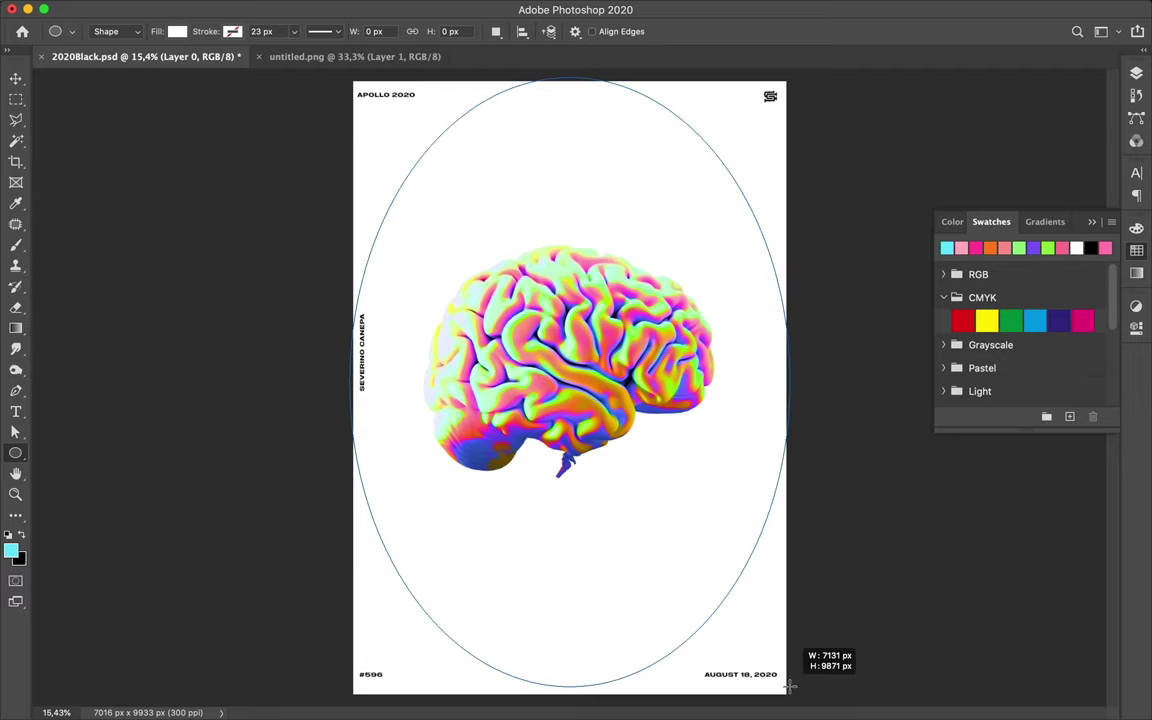
{"action": "left_click_drag", "start_coordinate": [789, 686], "coordinate": [789, 686]}
{"action": "key", "text": "ctrl+z"}
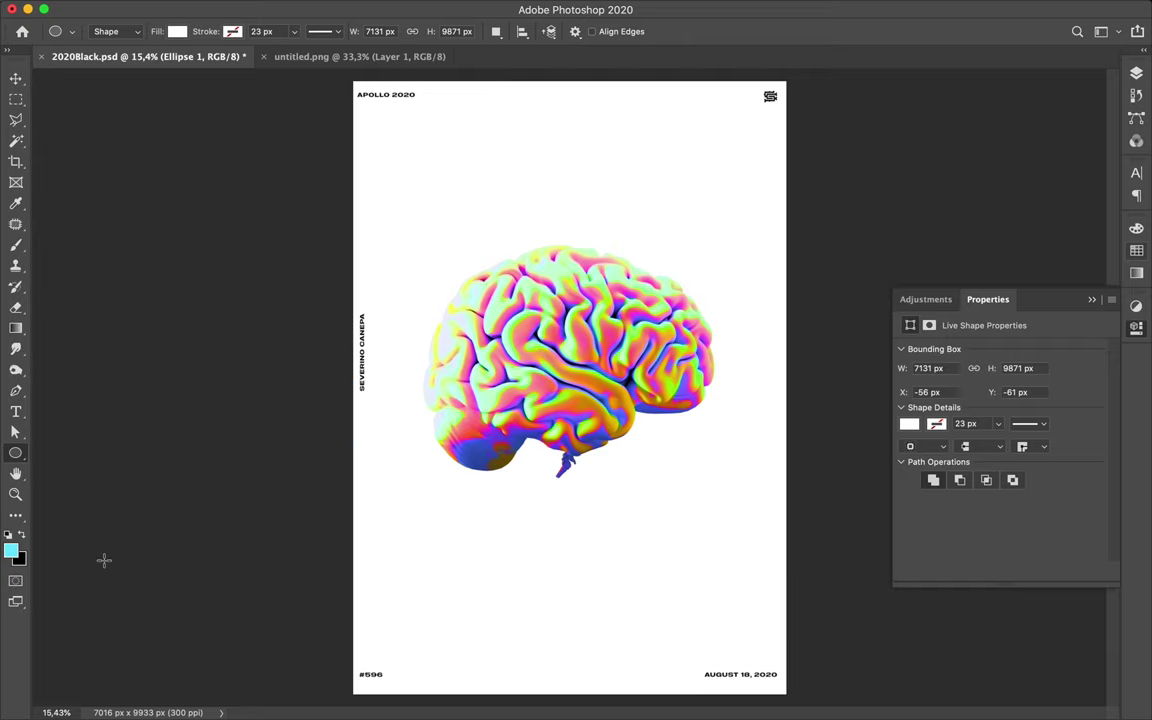
{"action": "right_click", "coordinate": [16, 455]}
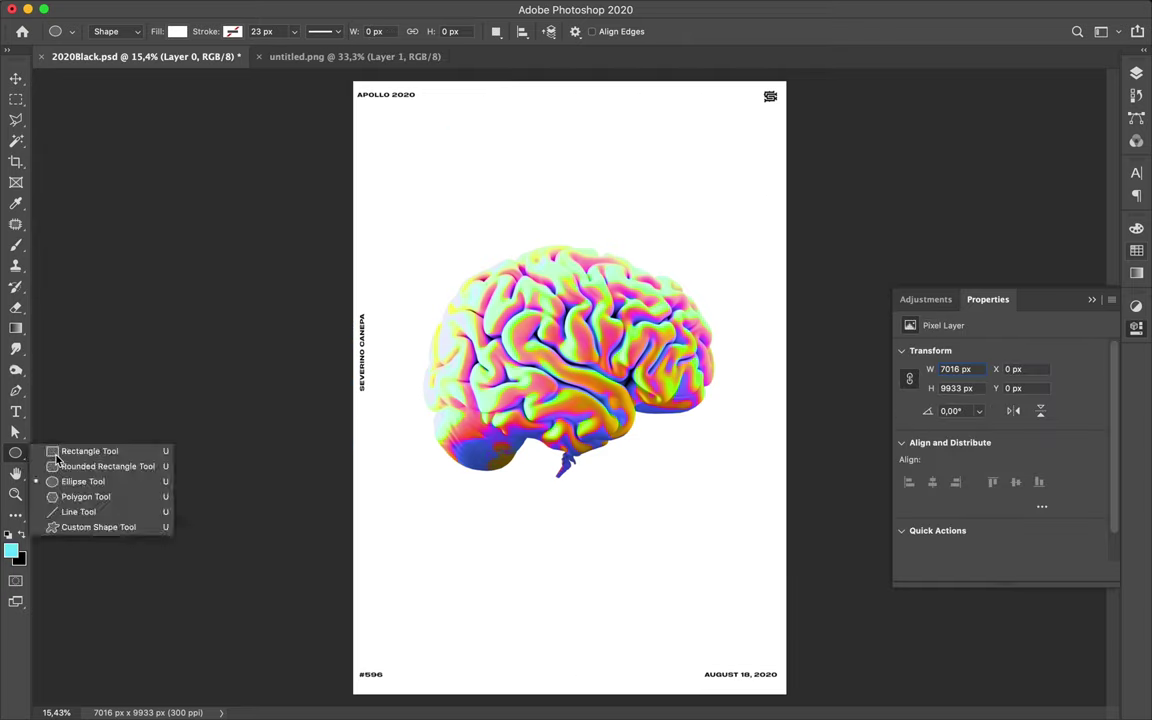
{"action": "left_click", "coordinate": [57, 452]}
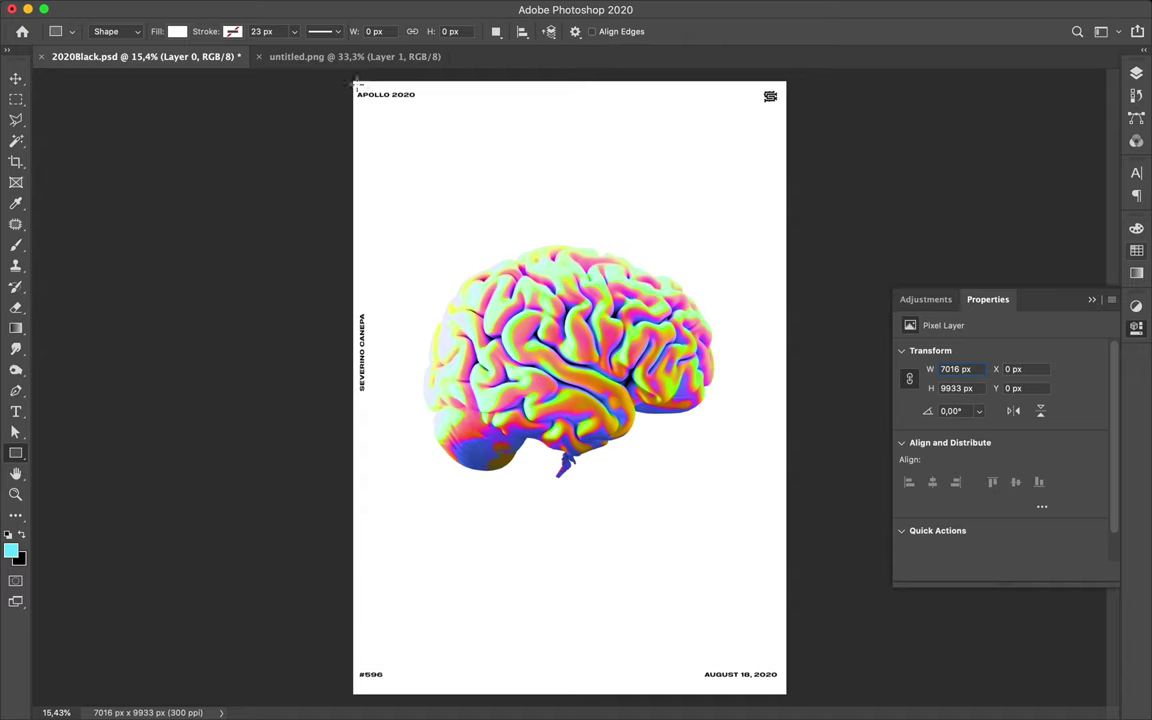
{"action": "left_click_drag", "start_coordinate": [376, 122], "coordinate": [785, 695]}
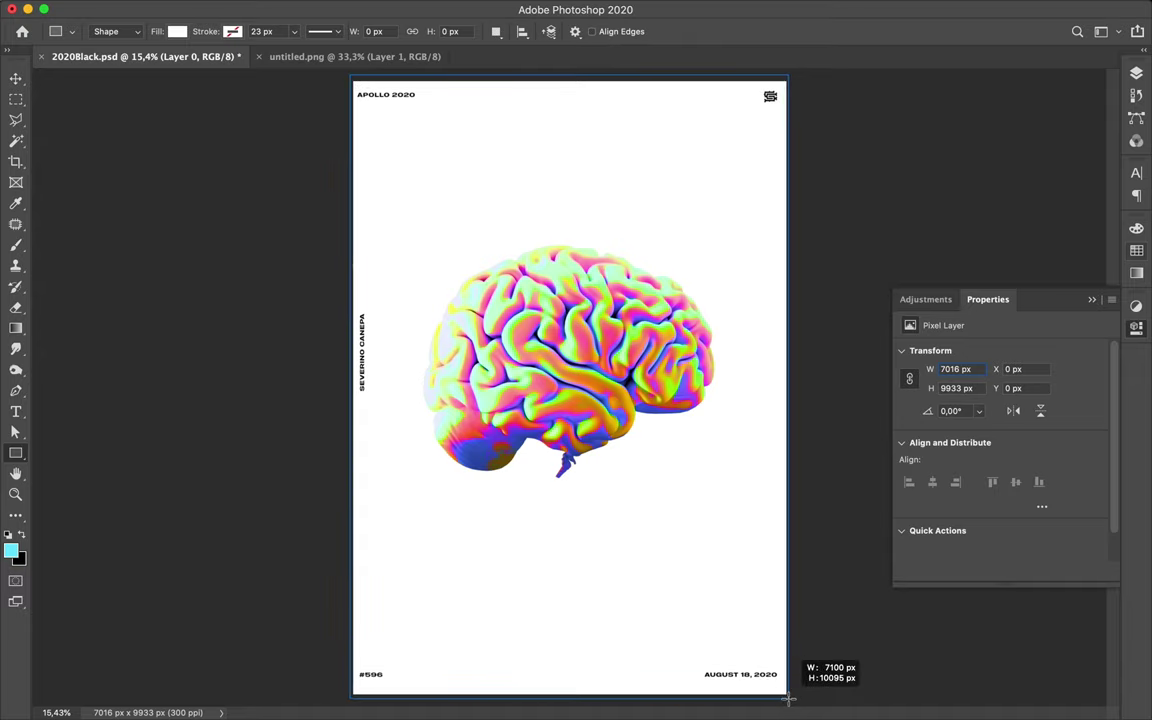
{"action": "left_click_drag", "start_coordinate": [785, 695], "coordinate": [790, 700]}
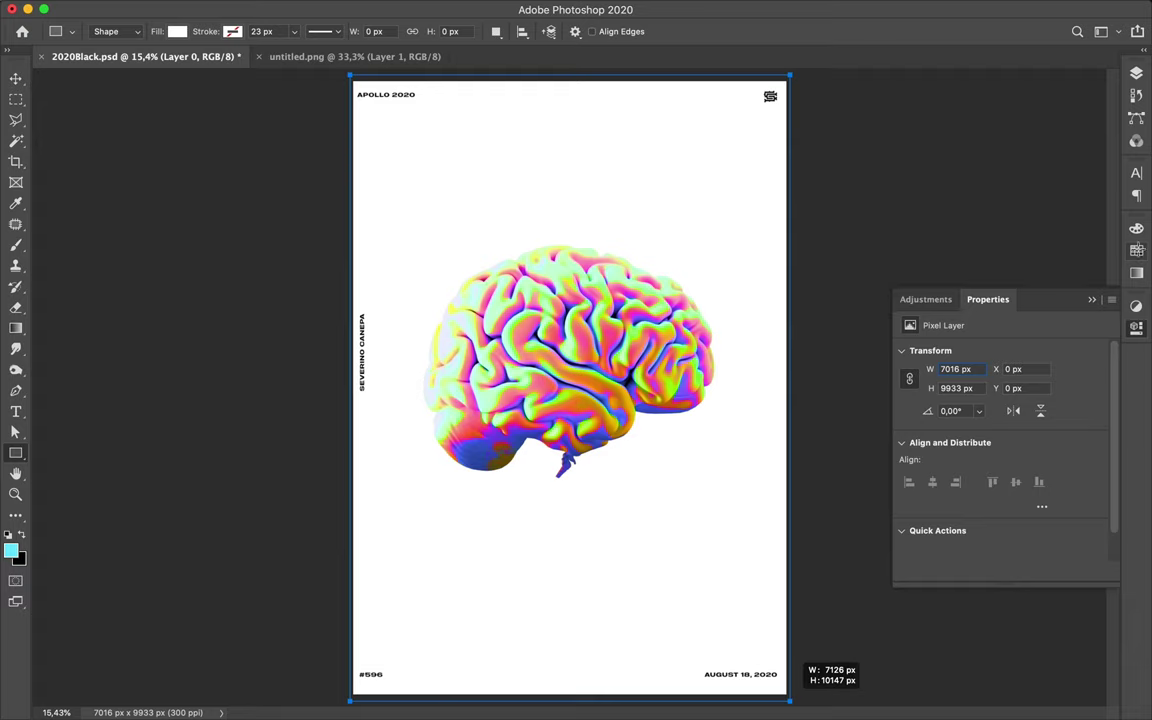
{"action": "left_click", "coordinate": [1136, 250]}
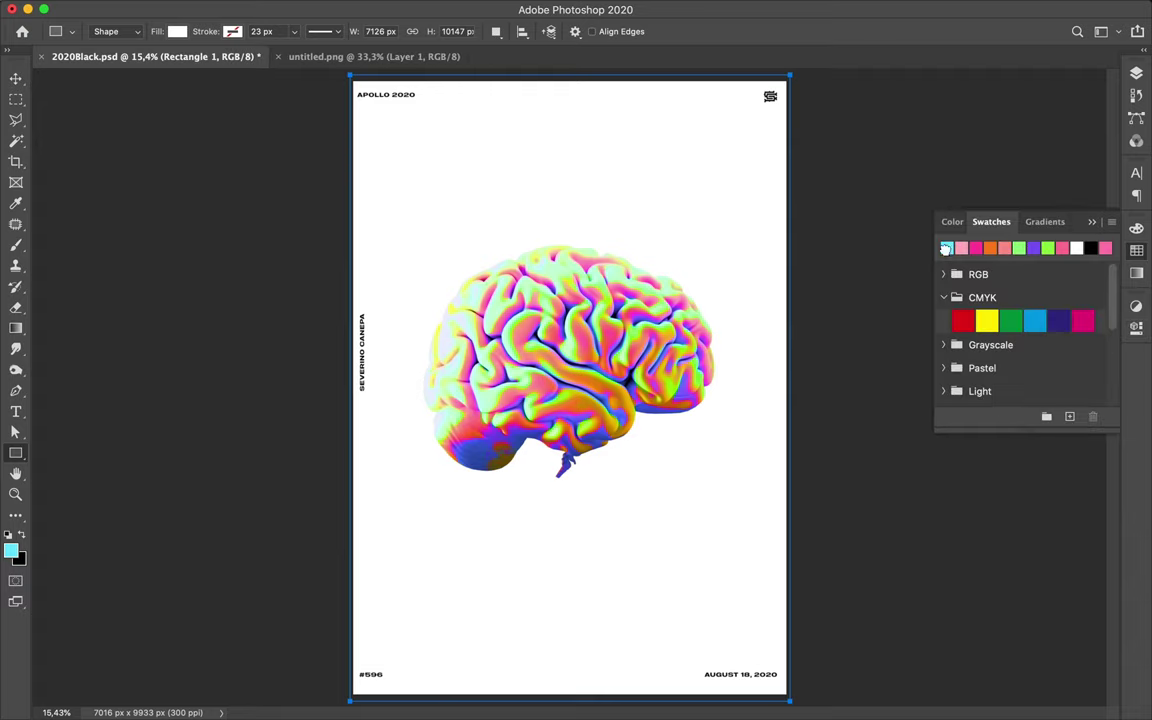
Cycle the rectangle fill through cyan, pink, magenta, orange, salmon, light green and purple, ending bright green.
{"action": "left_click", "coordinate": [946, 249]}
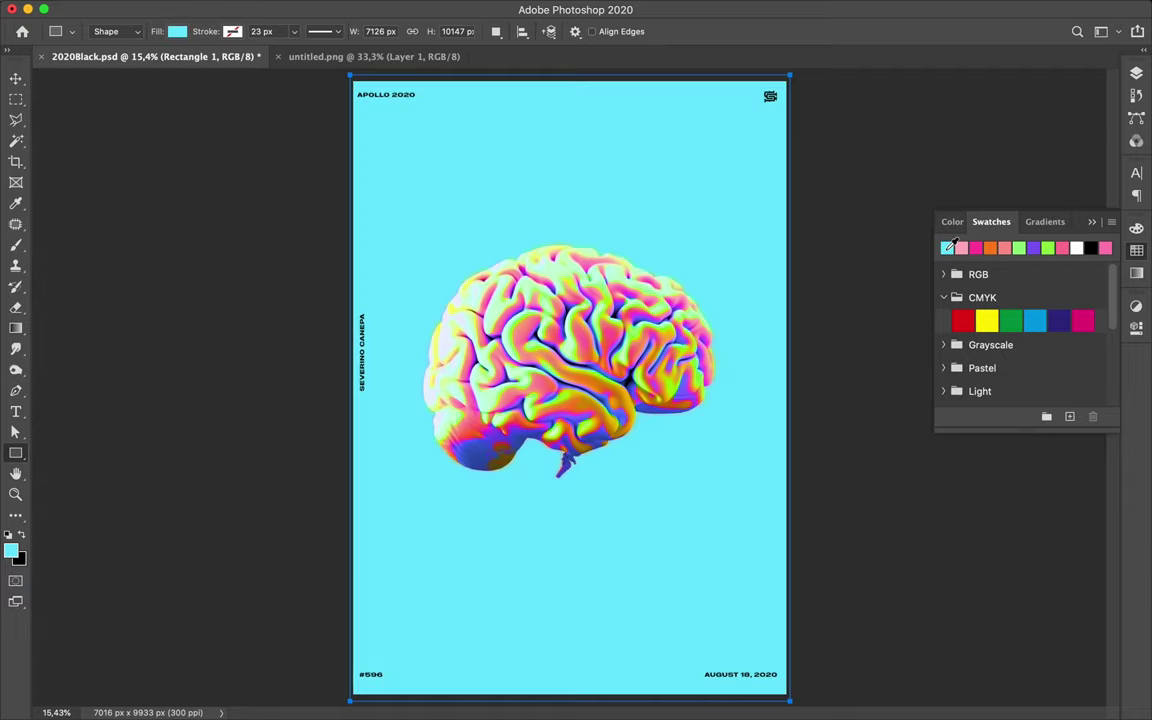
{"action": "left_click", "coordinate": [961, 248]}
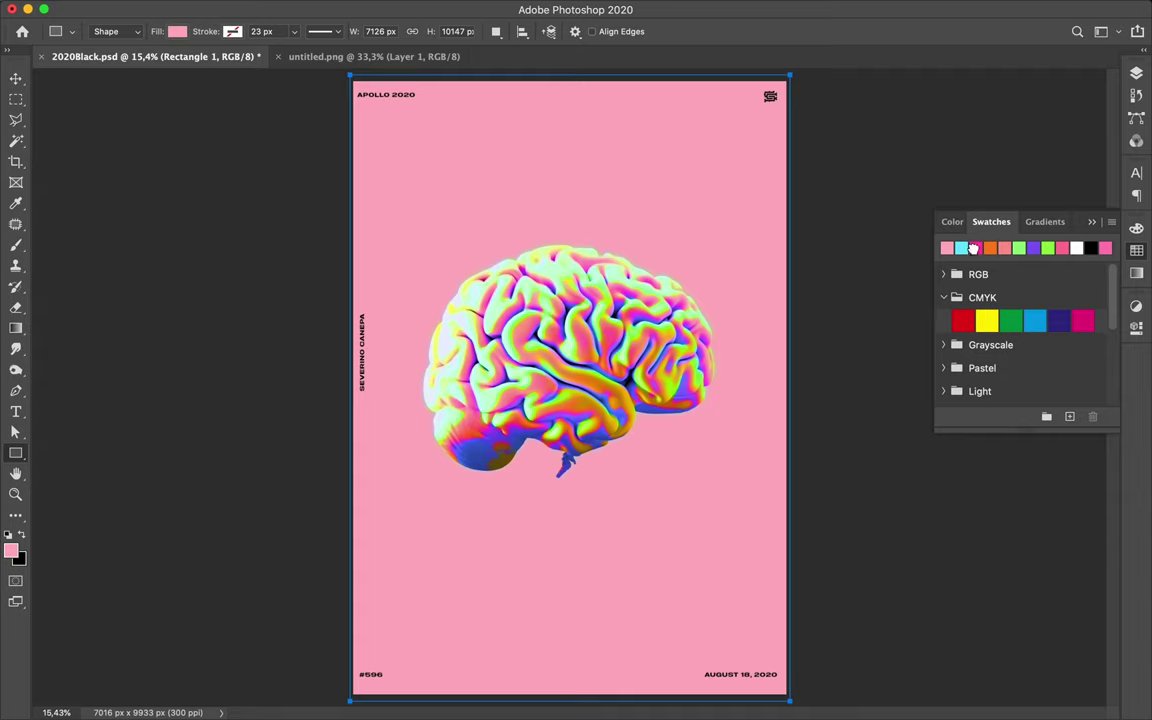
{"action": "left_click", "coordinate": [976, 248]}
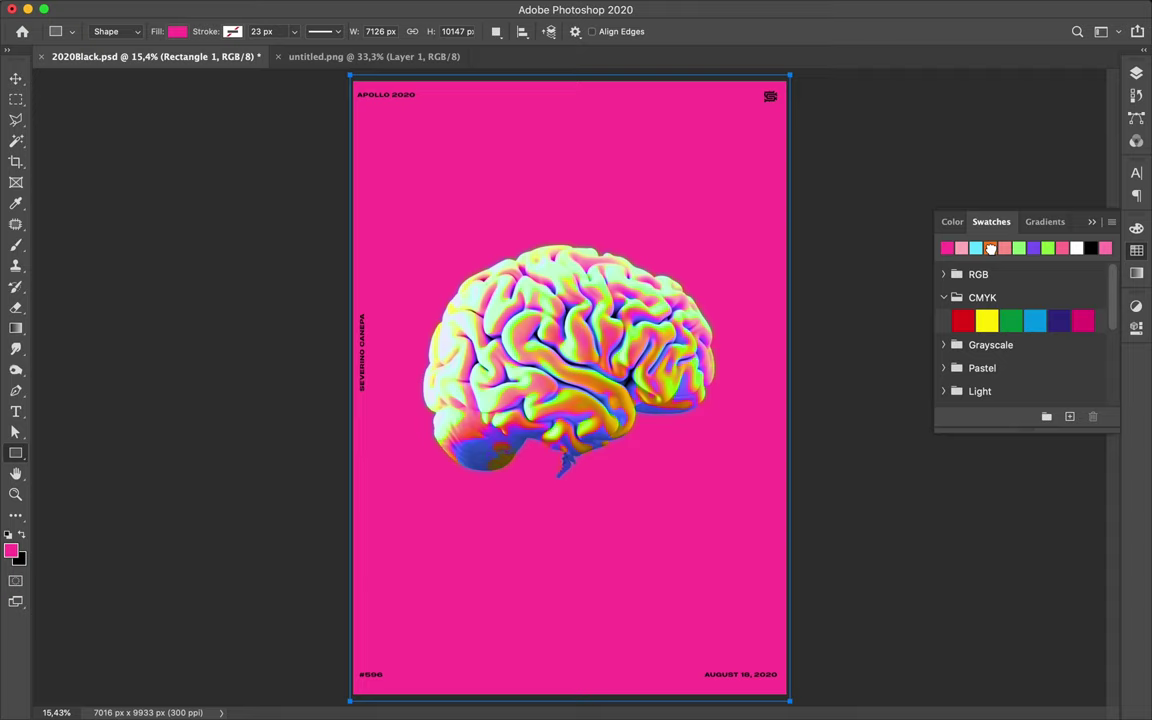
{"action": "left_click", "coordinate": [990, 248]}
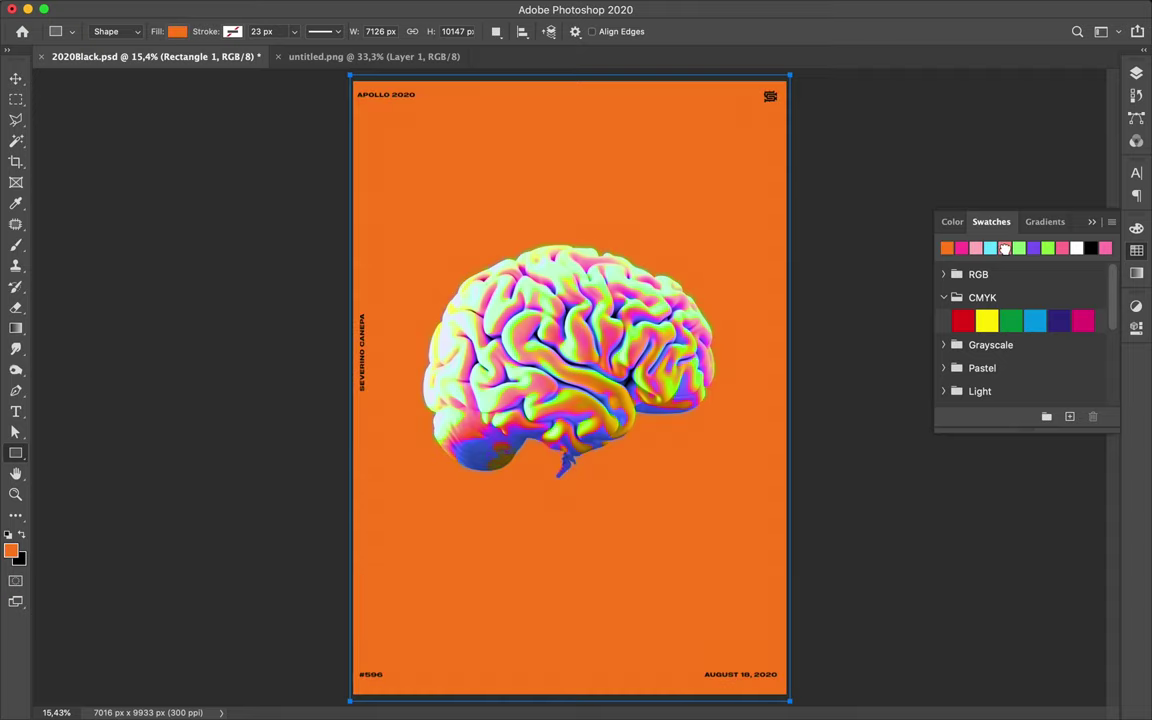
{"action": "left_click", "coordinate": [1004, 248]}
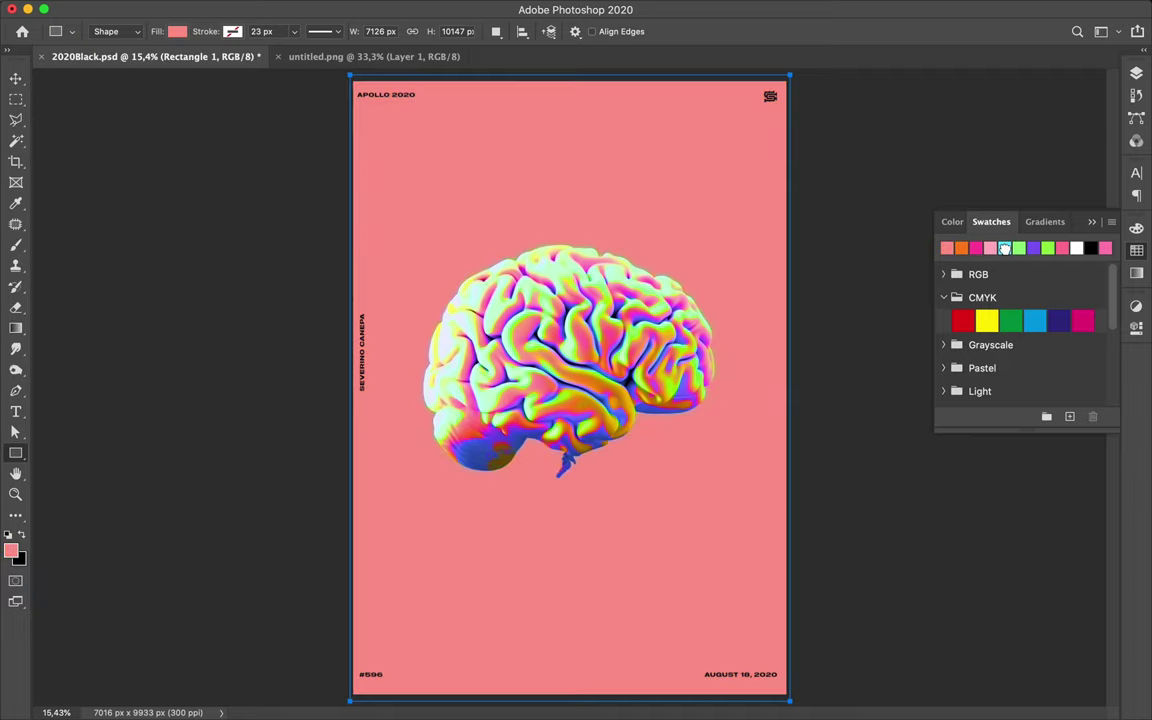
{"action": "left_click", "coordinate": [1018, 248]}
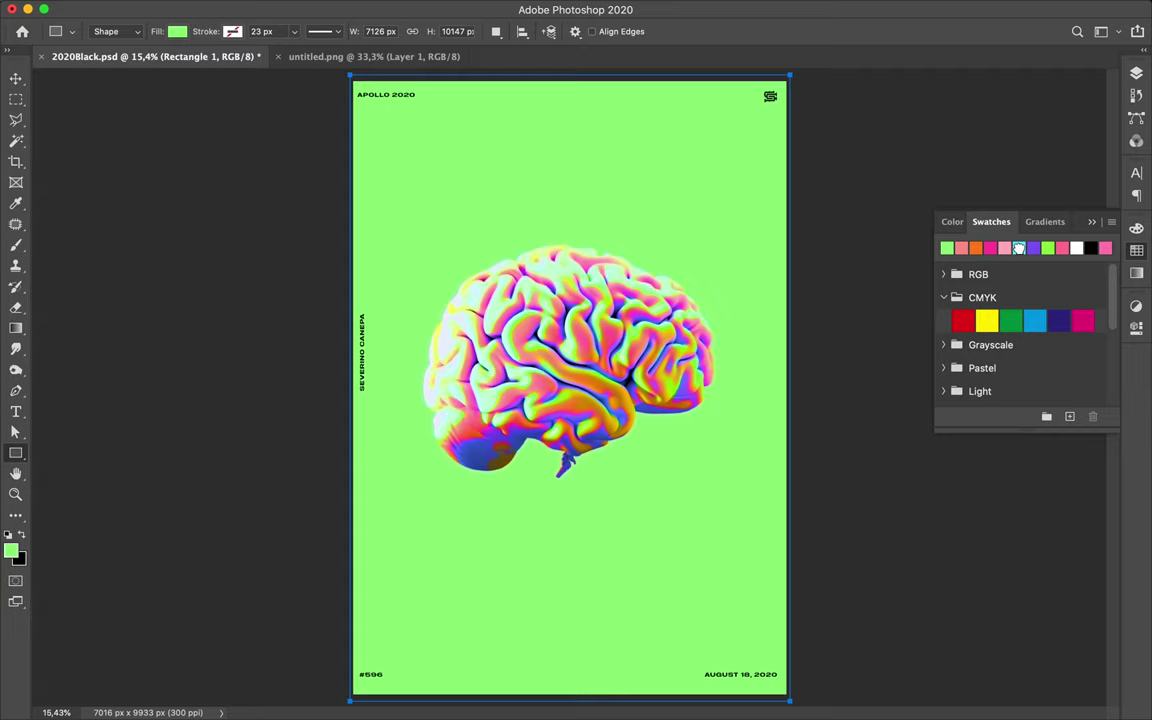
{"action": "left_click", "coordinate": [1033, 249]}
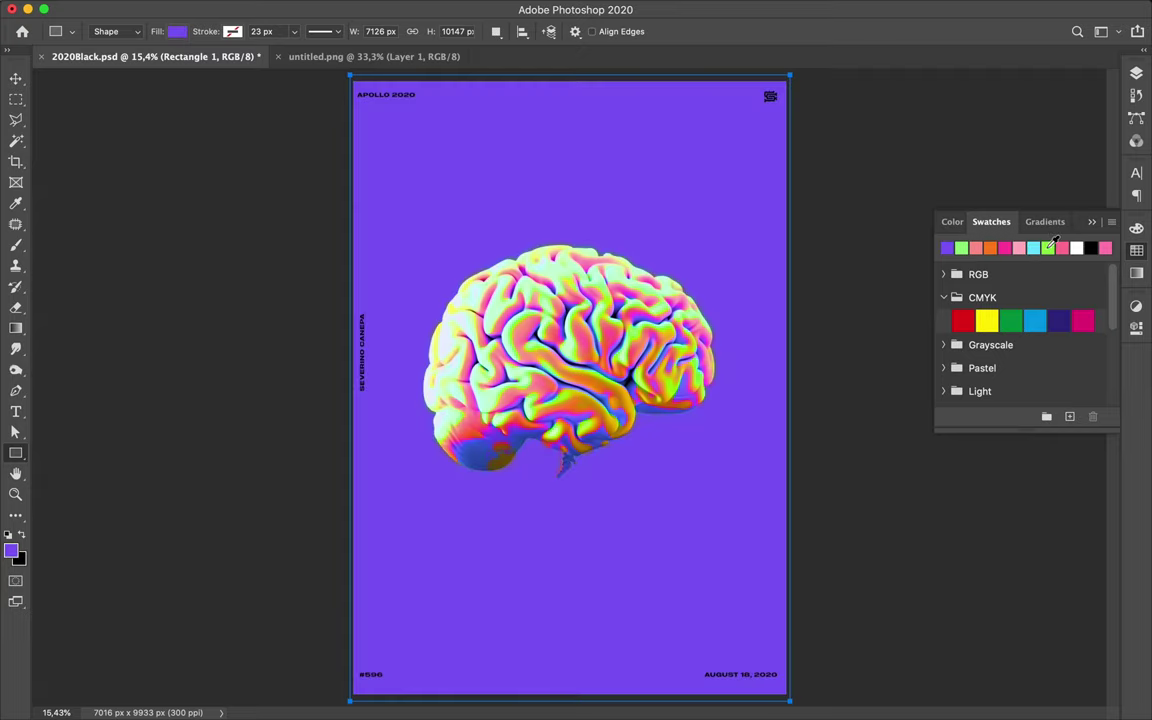
{"action": "left_click", "coordinate": [1047, 248]}
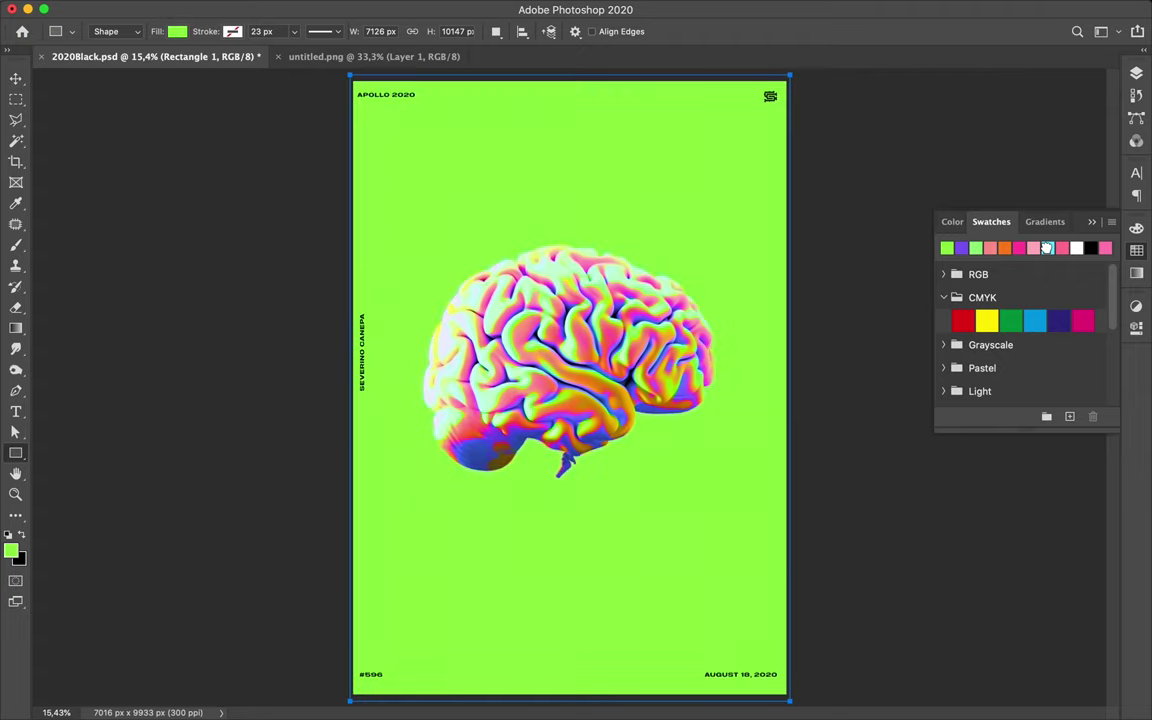
Sample orange and magenta tones from the brain and fill the background rectangle magenta.
{"action": "key", "text": "i"}
{"action": "left_click", "coordinate": [607, 381]}
{"action": "left_click_drag", "start_coordinate": [607, 381], "coordinate": [605, 377]}
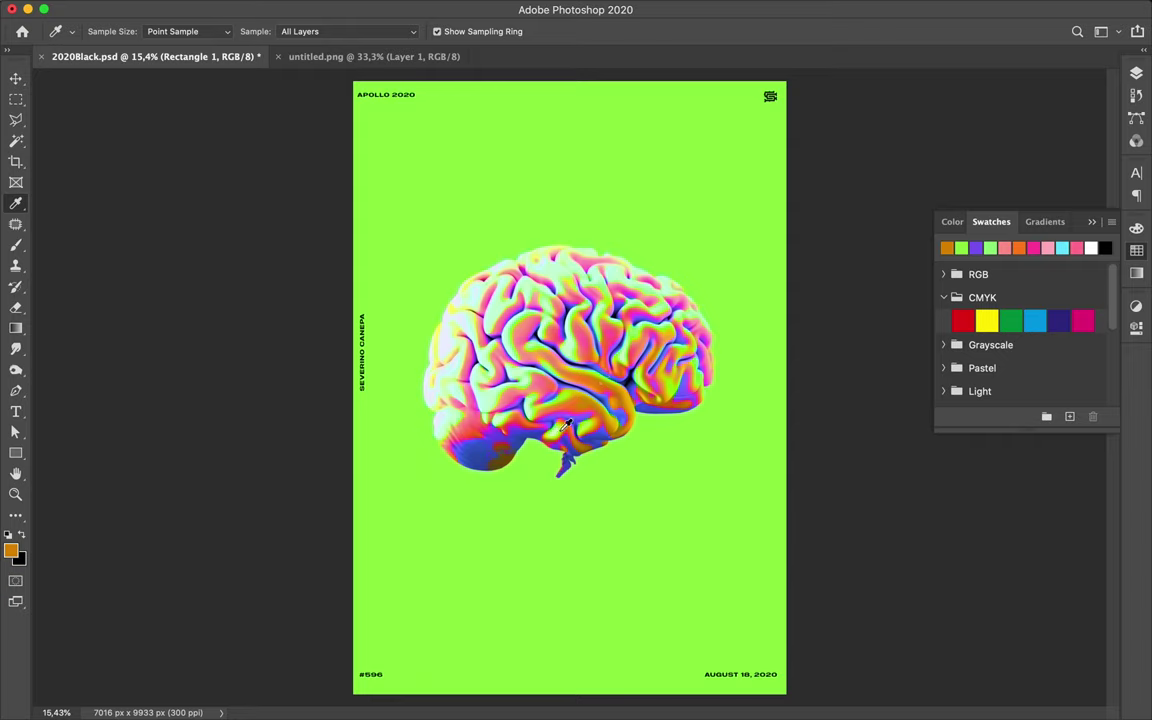
{"action": "left_click_drag", "start_coordinate": [562, 440], "coordinate": [558, 437]}
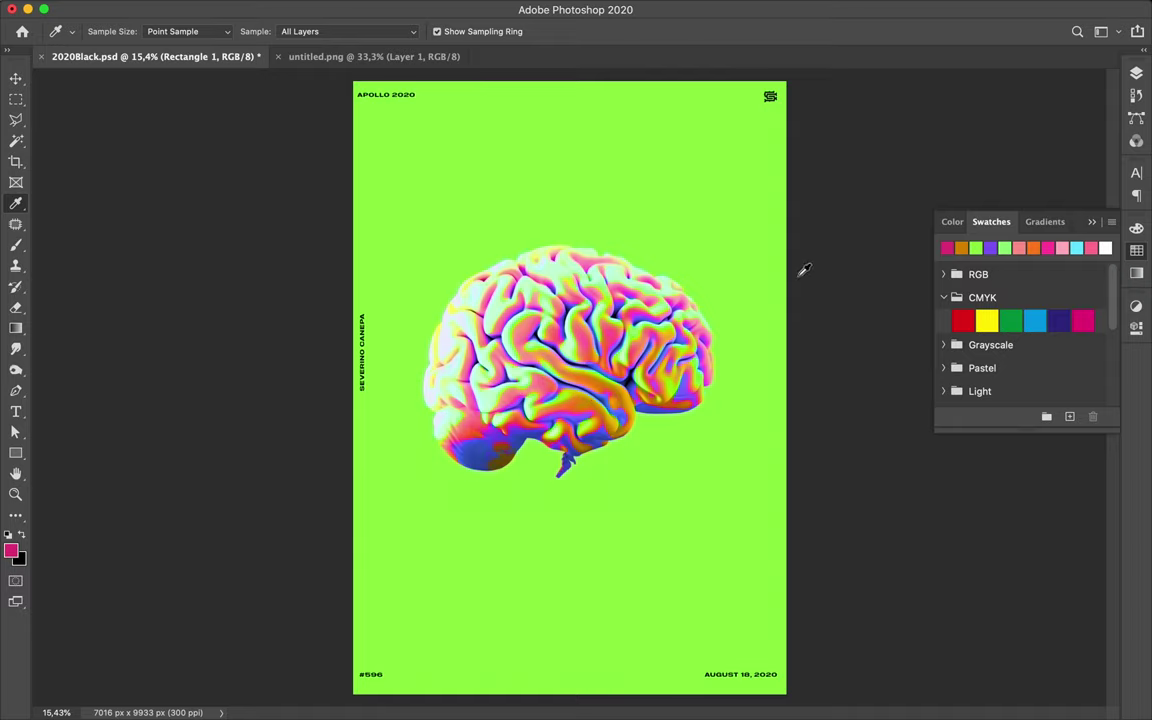
{"action": "key", "text": "a"}
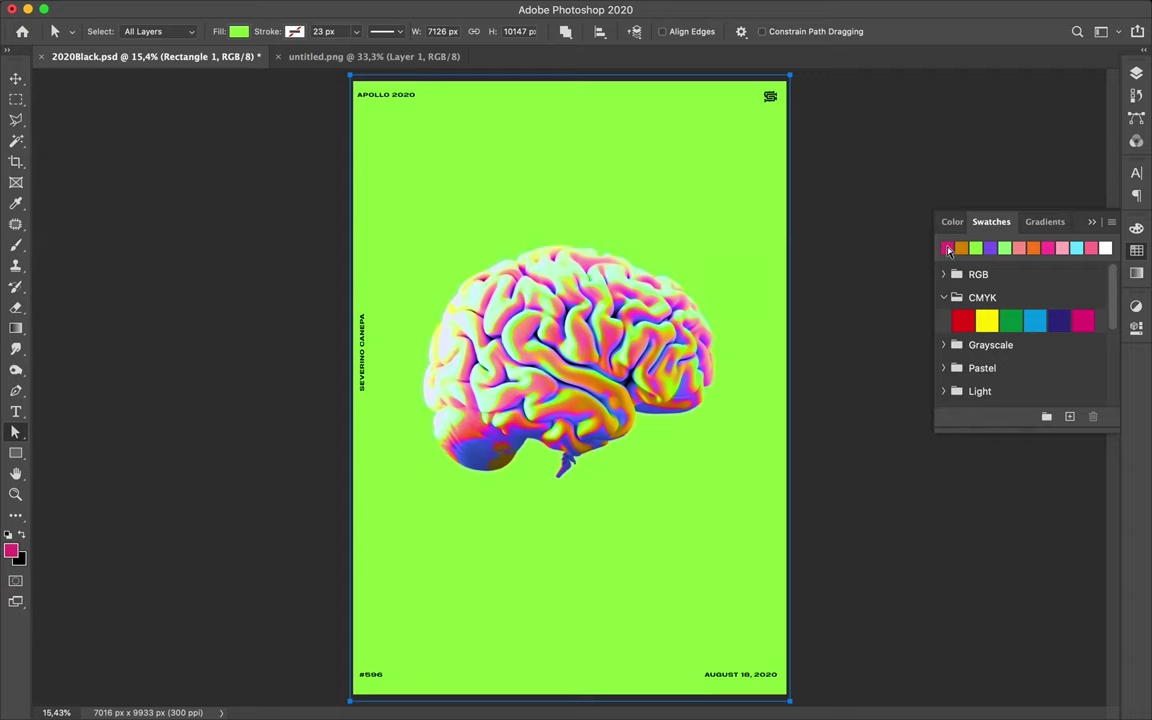
{"action": "left_click", "coordinate": [947, 248]}
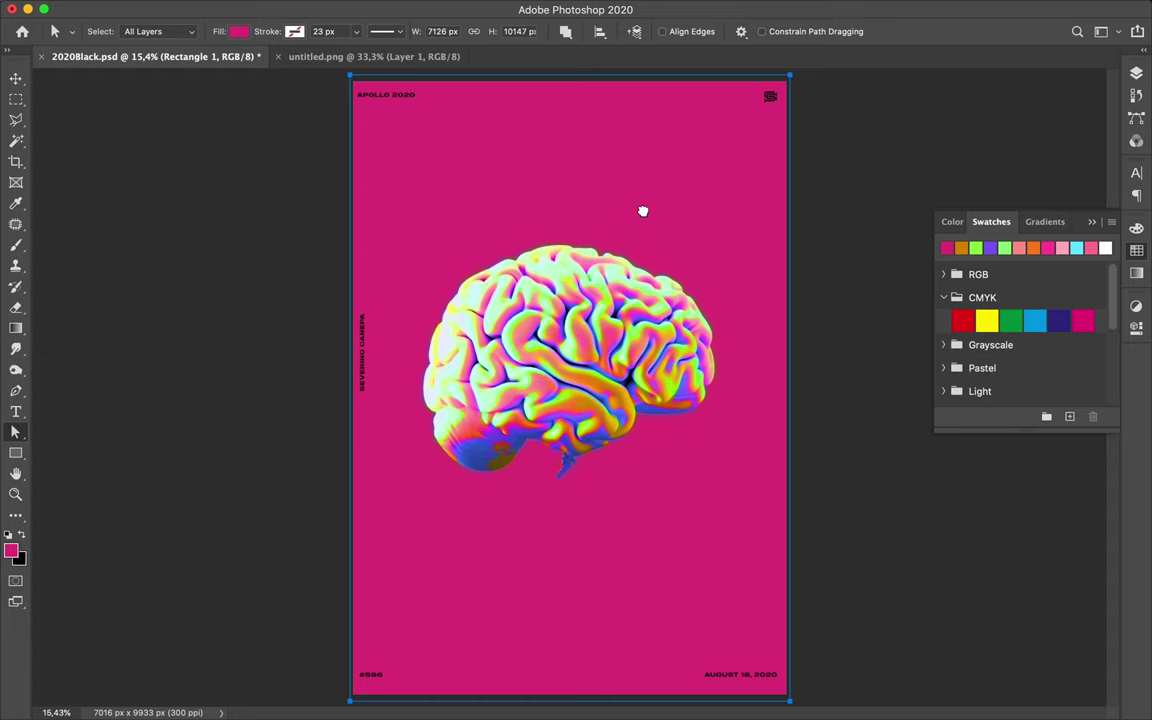
Sample a pale light green from the brain as the new foreground colour.
{"action": "scroll", "coordinate": [643, 216], "scroll_direction": "up", "scroll_amount": 1}
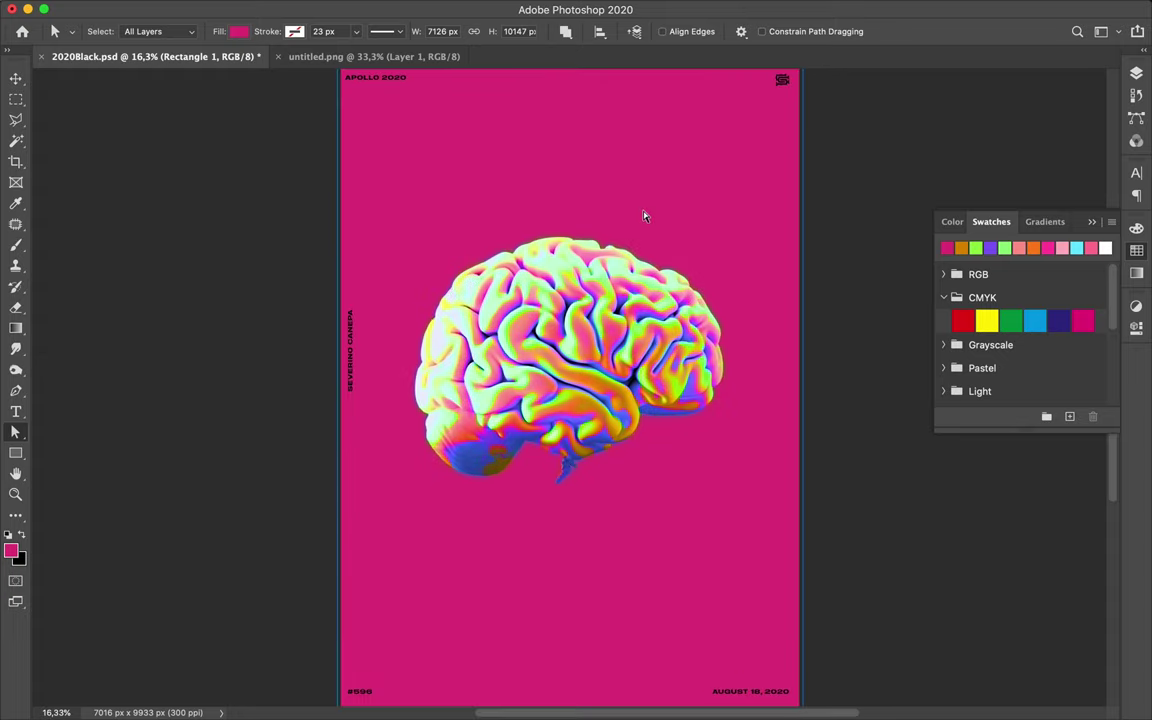
{"action": "scroll", "coordinate": [643, 216], "scroll_direction": "up", "scroll_amount": 2}
{"action": "scroll", "coordinate": [643, 216], "scroll_direction": "up", "scroll_amount": 1}
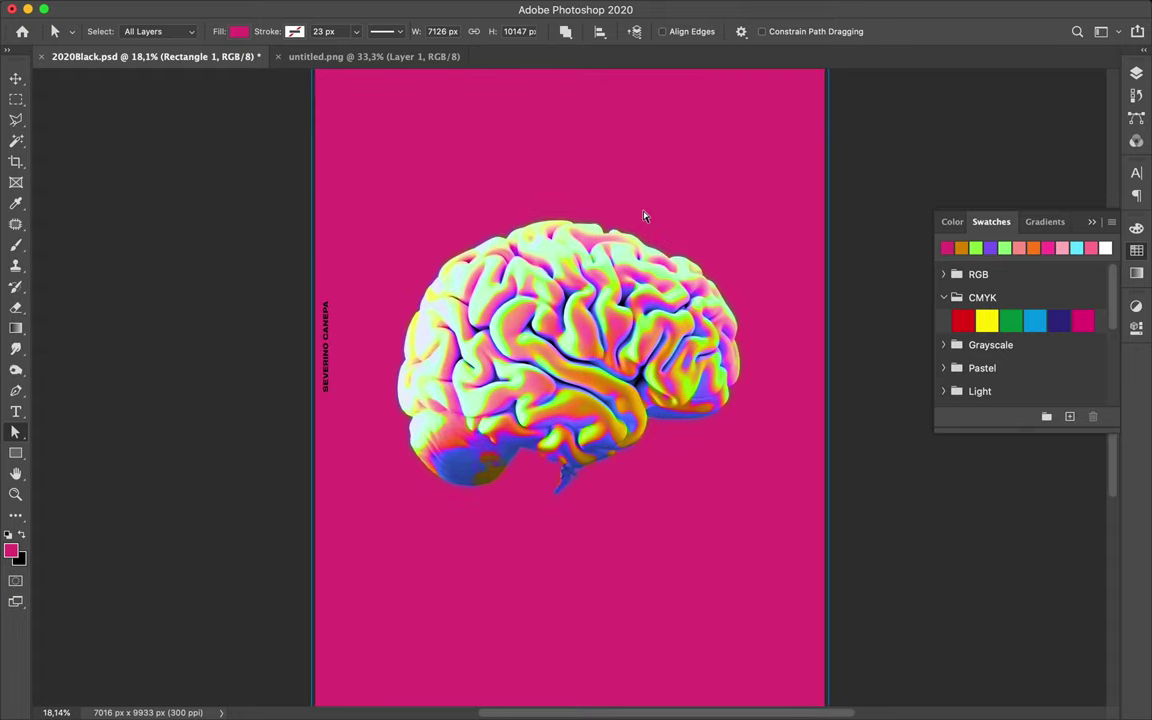
{"action": "scroll", "coordinate": [643, 216], "scroll_direction": "up", "scroll_amount": 3}
{"action": "scroll", "coordinate": [643, 216], "scroll_direction": "up", "scroll_amount": 1}
{"action": "scroll", "coordinate": [643, 216], "scroll_direction": "up", "scroll_amount": 1}
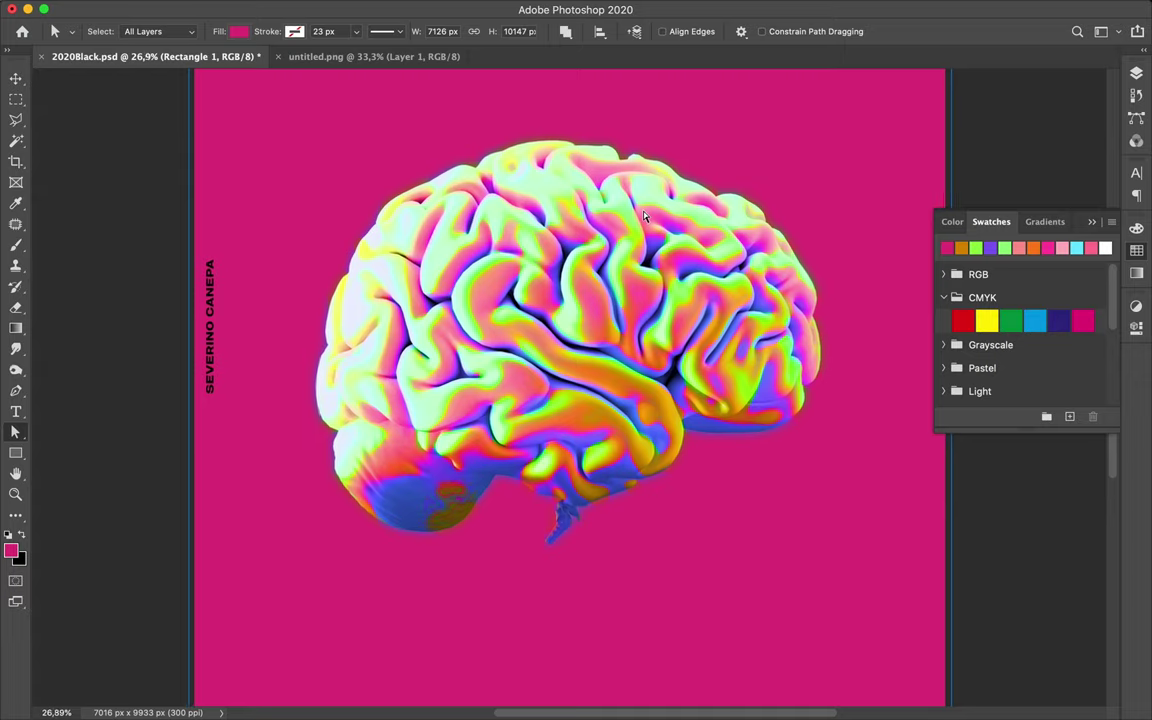
{"action": "scroll", "coordinate": [643, 216], "scroll_direction": "down", "scroll_amount": 4}
{"action": "scroll", "coordinate": [643, 216], "scroll_direction": "down", "scroll_amount": 1}
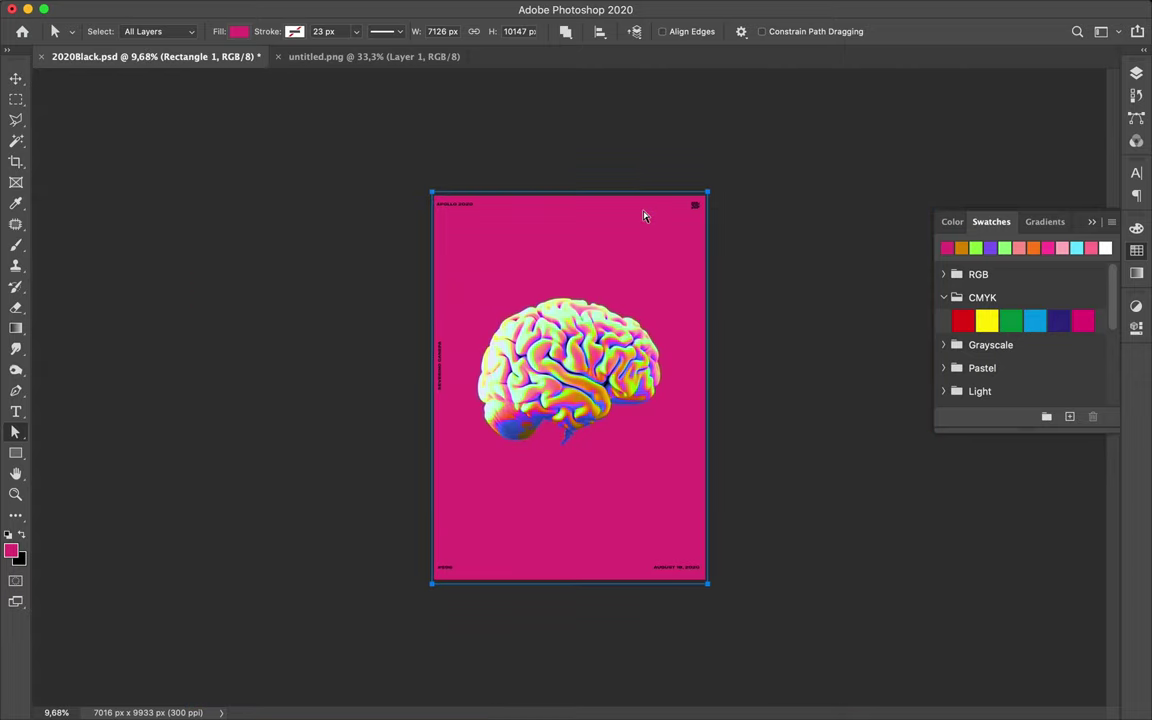
{"action": "scroll", "coordinate": [643, 216], "scroll_direction": "up", "scroll_amount": 2}
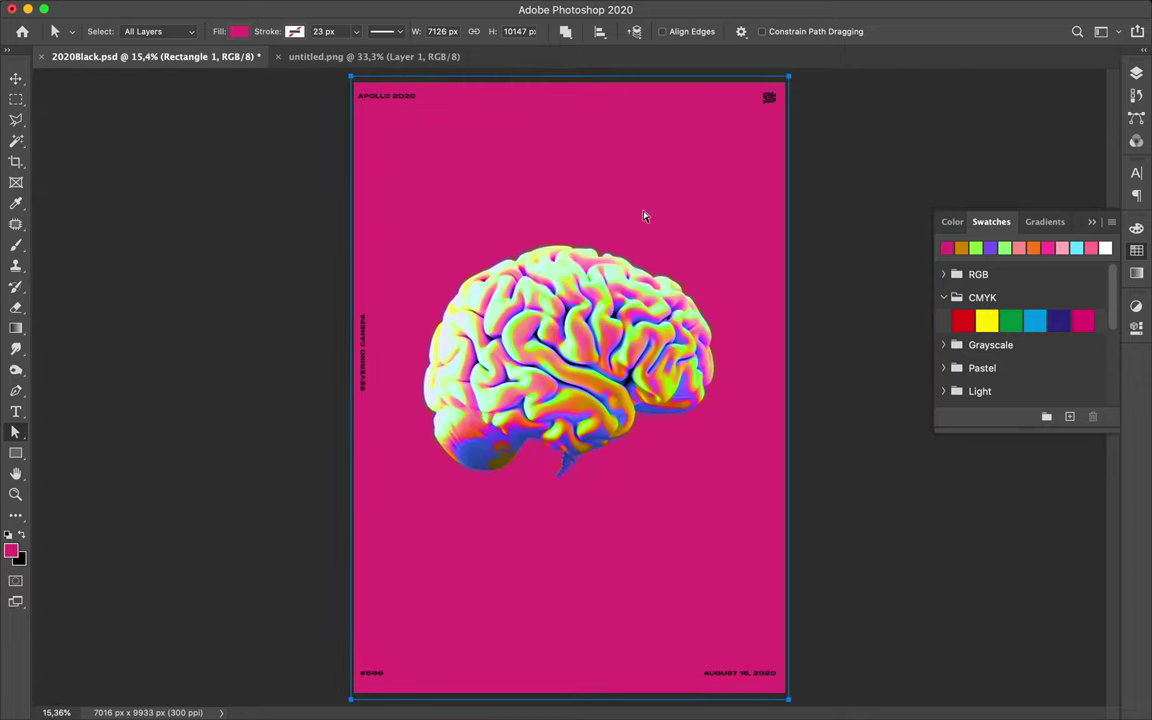
{"action": "key", "text": "i"}
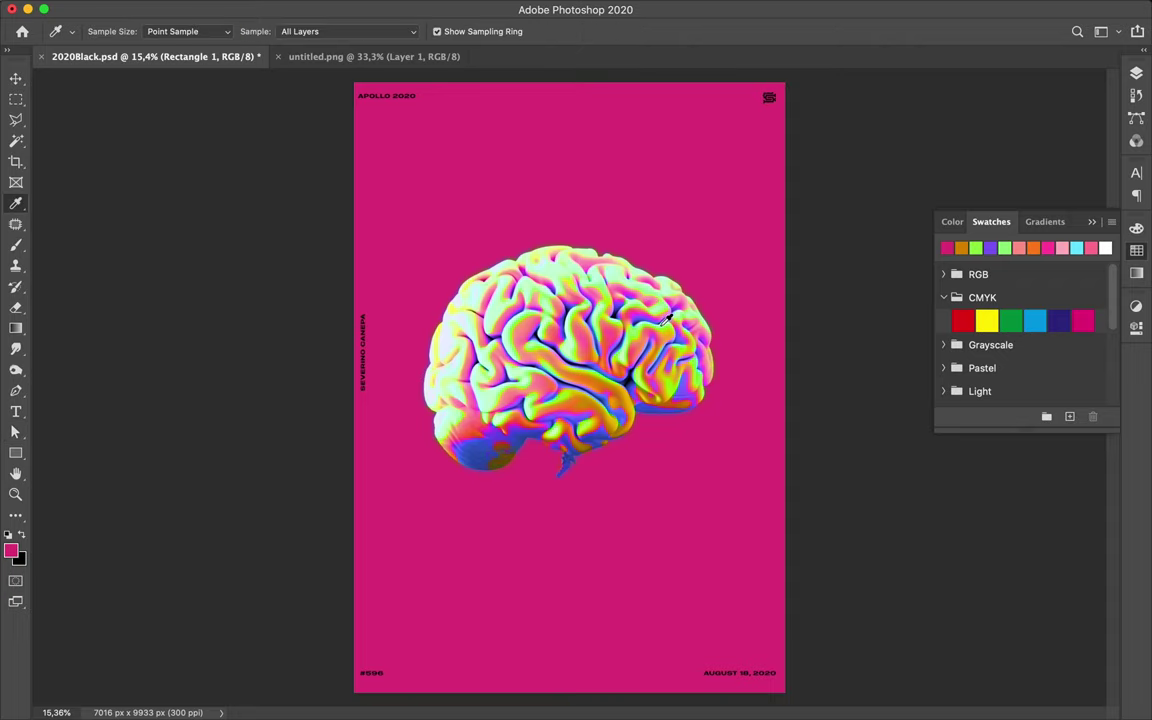
{"action": "left_click_drag", "start_coordinate": [665, 320], "coordinate": [668, 319]}
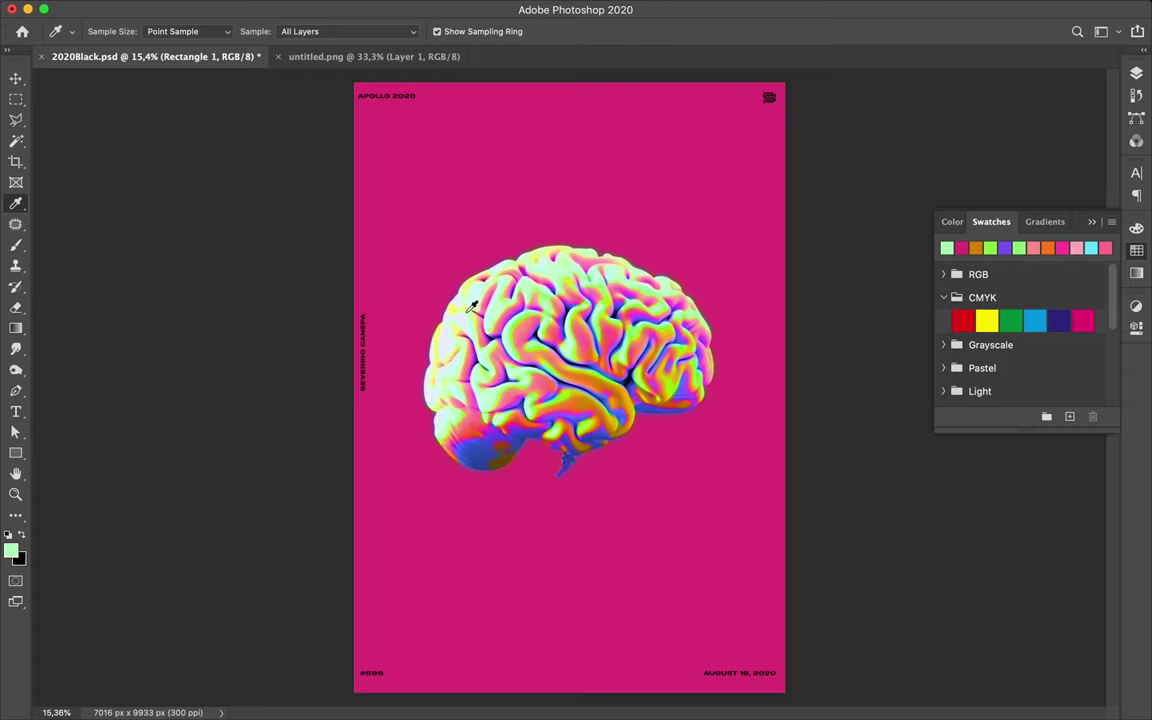
Sample light yellow from the brain, try it as the rectangle fill, then switch to pale mint green.
{"action": "left_click", "coordinate": [471, 282]}
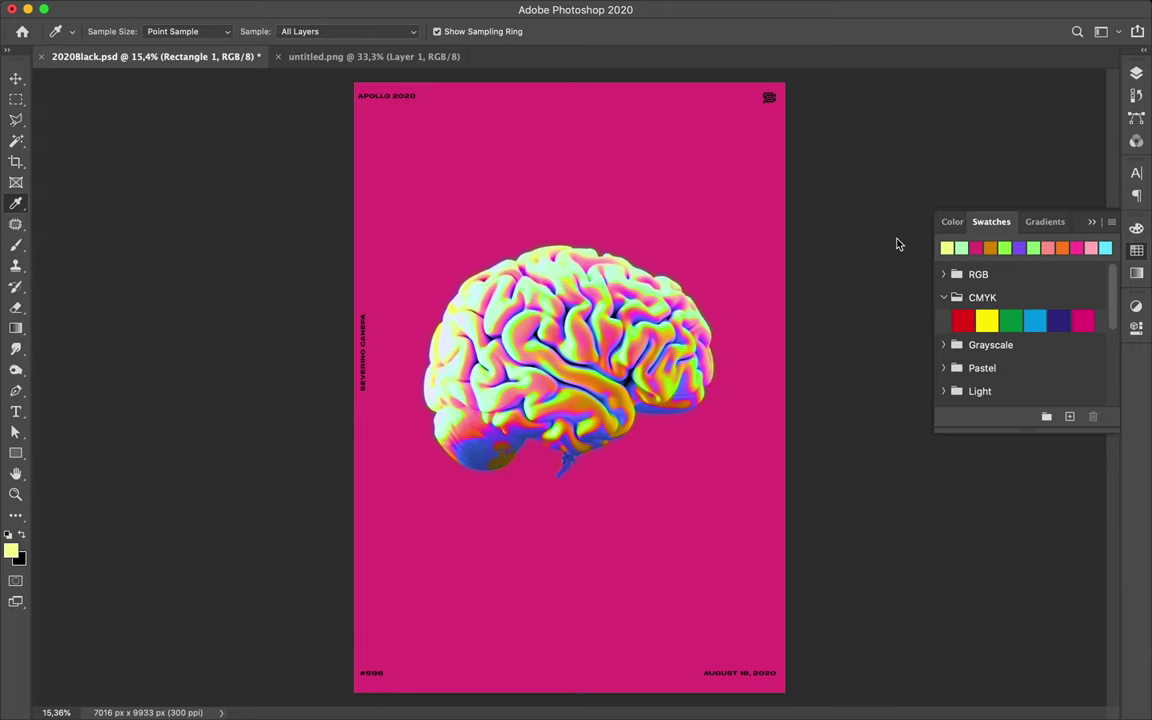
{"action": "key", "text": "a"}
{"action": "left_click", "coordinate": [947, 248]}
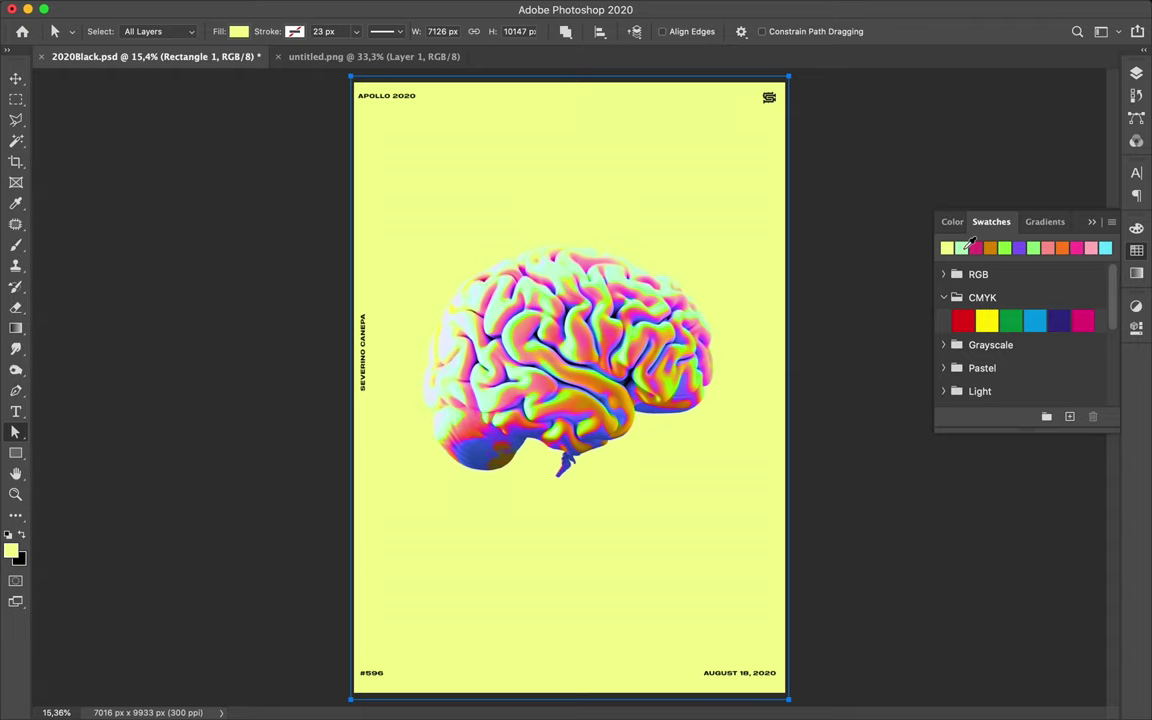
{"action": "left_click", "coordinate": [961, 248]}
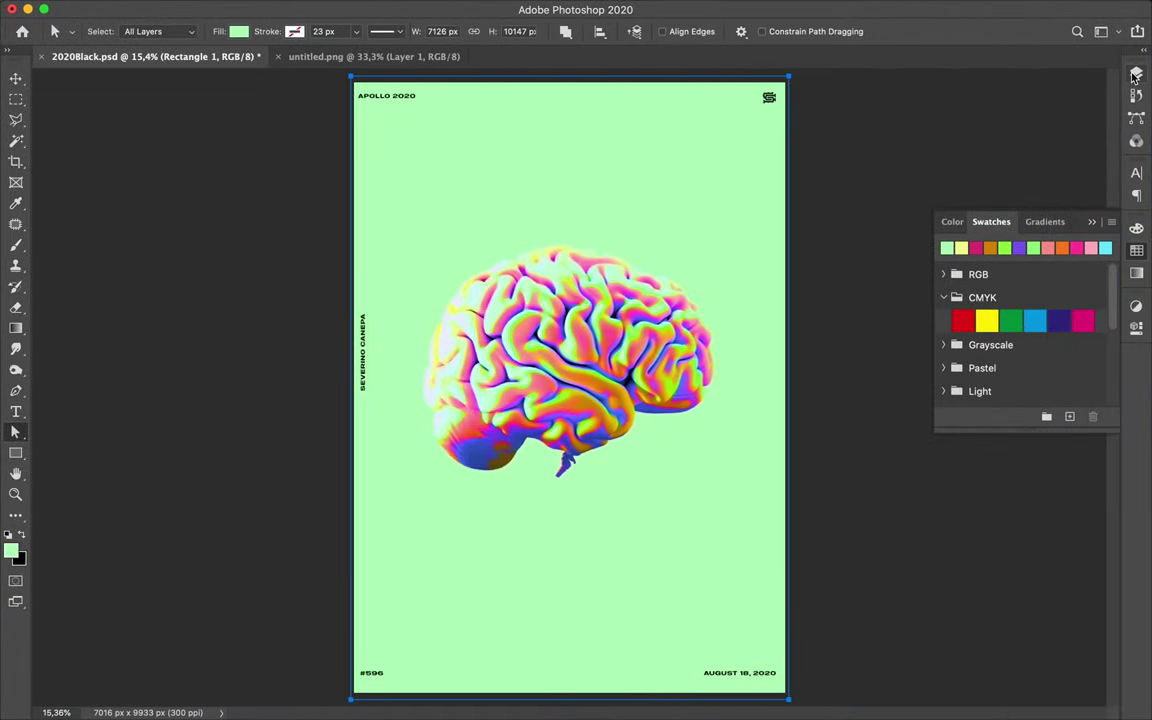
{"action": "left_click", "coordinate": [1136, 74]}
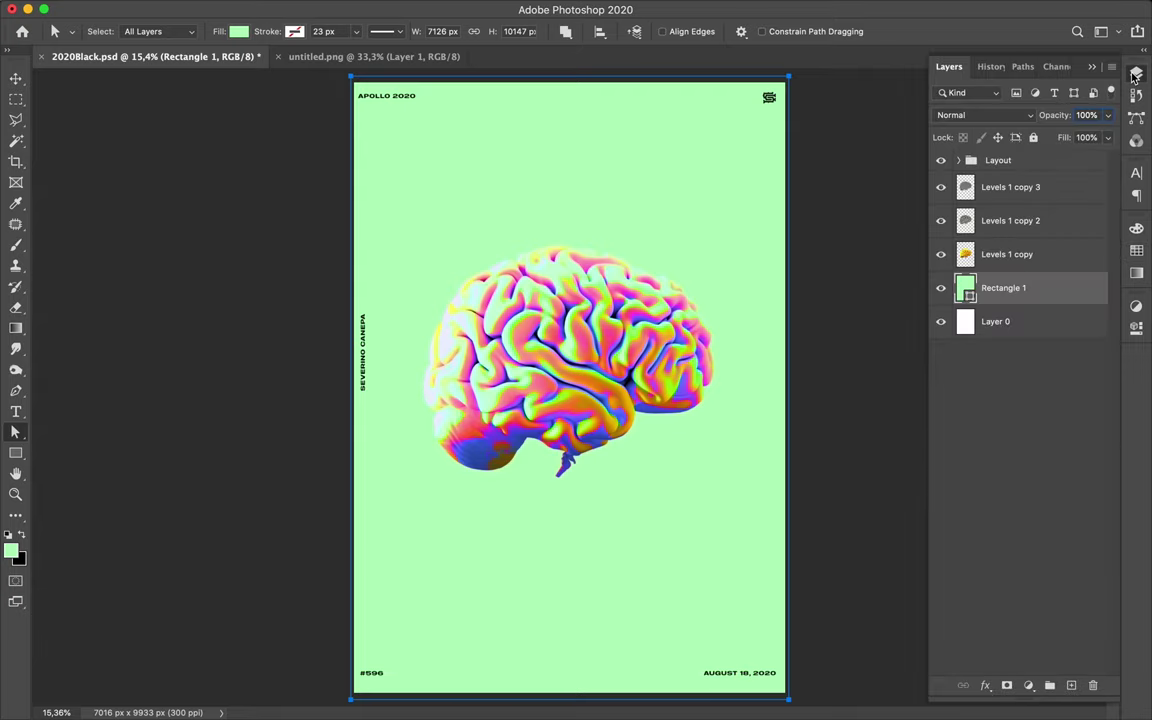
Select the Levels 1 copy 3 layer and add a Hue/Saturation adjustment layer above it.
{"action": "left_click", "coordinate": [1054, 198]}
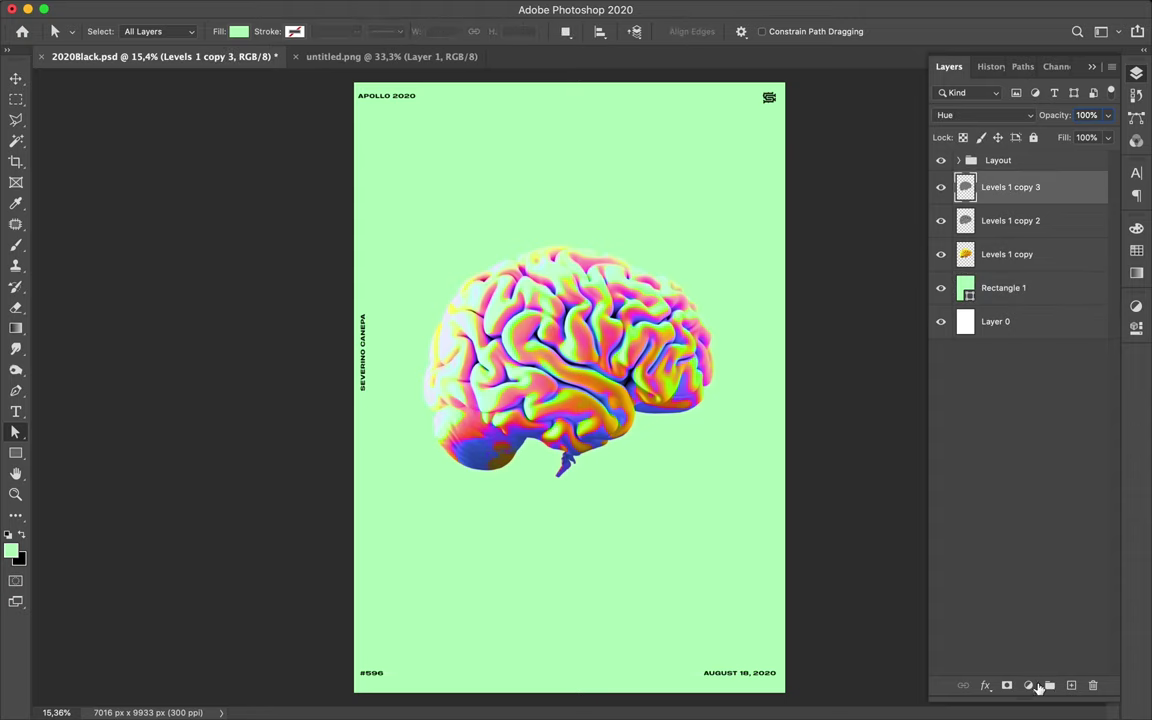
{"action": "left_click", "coordinate": [1030, 685]}
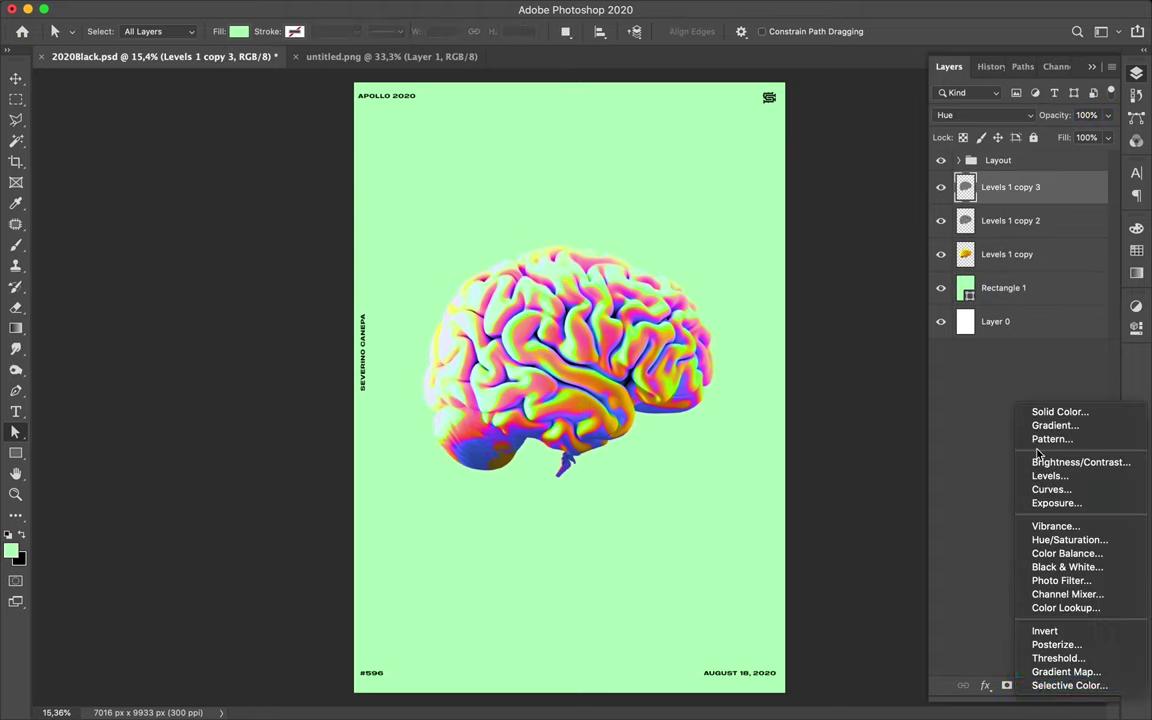
{"action": "left_click", "coordinate": [1043, 541]}
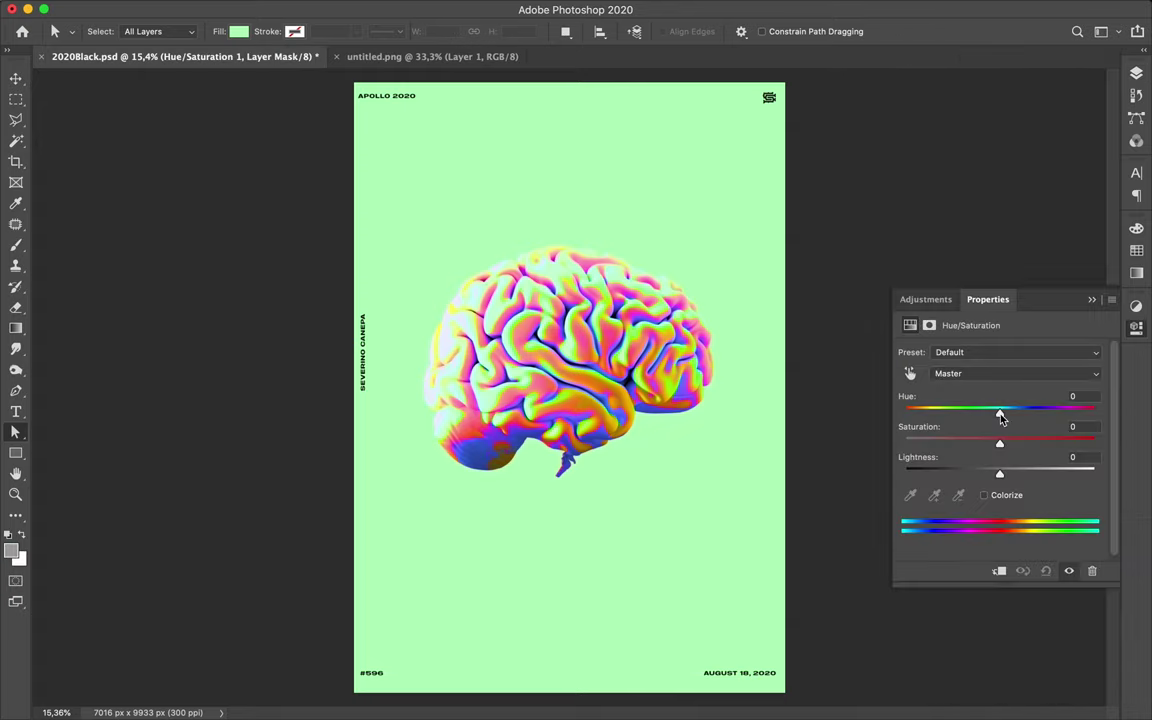
Drag the Hue slider through -17, -39 and -67 down to -180, turning the background pink.
{"action": "left_click_drag", "start_coordinate": [999, 414], "coordinate": [997, 414]}
{"action": "left_click_drag", "start_coordinate": [997, 416], "coordinate": [986, 418]}
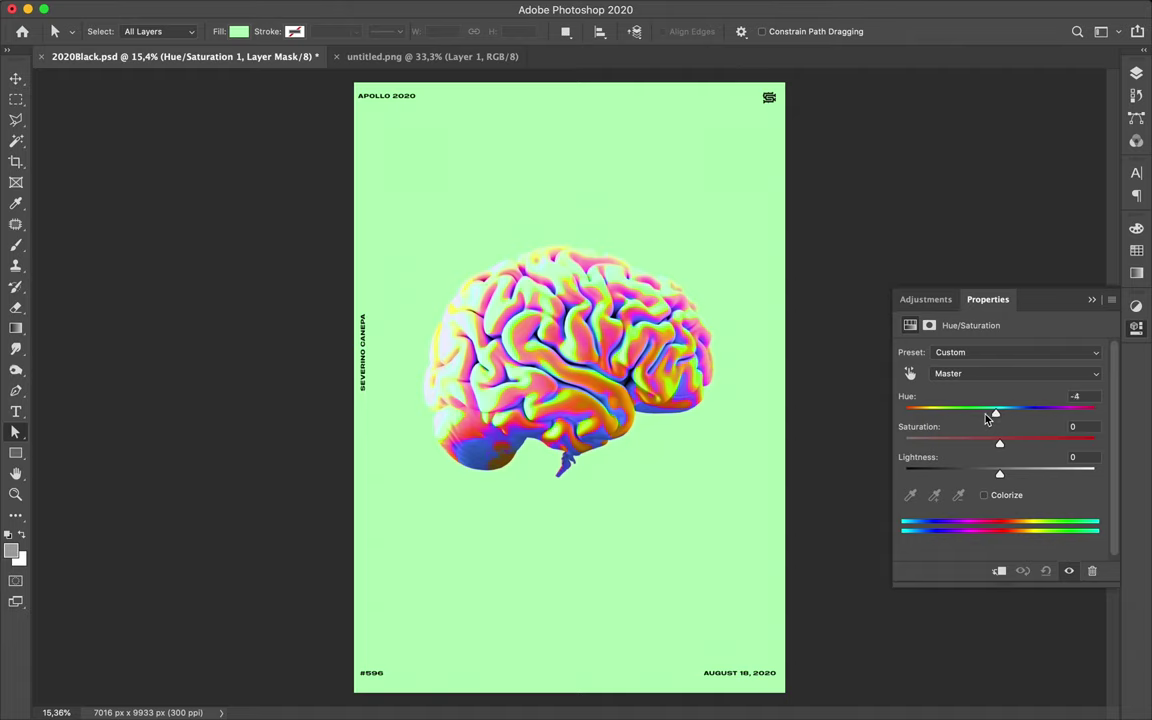
{"action": "left_click_drag", "start_coordinate": [986, 418], "coordinate": [965, 421]}
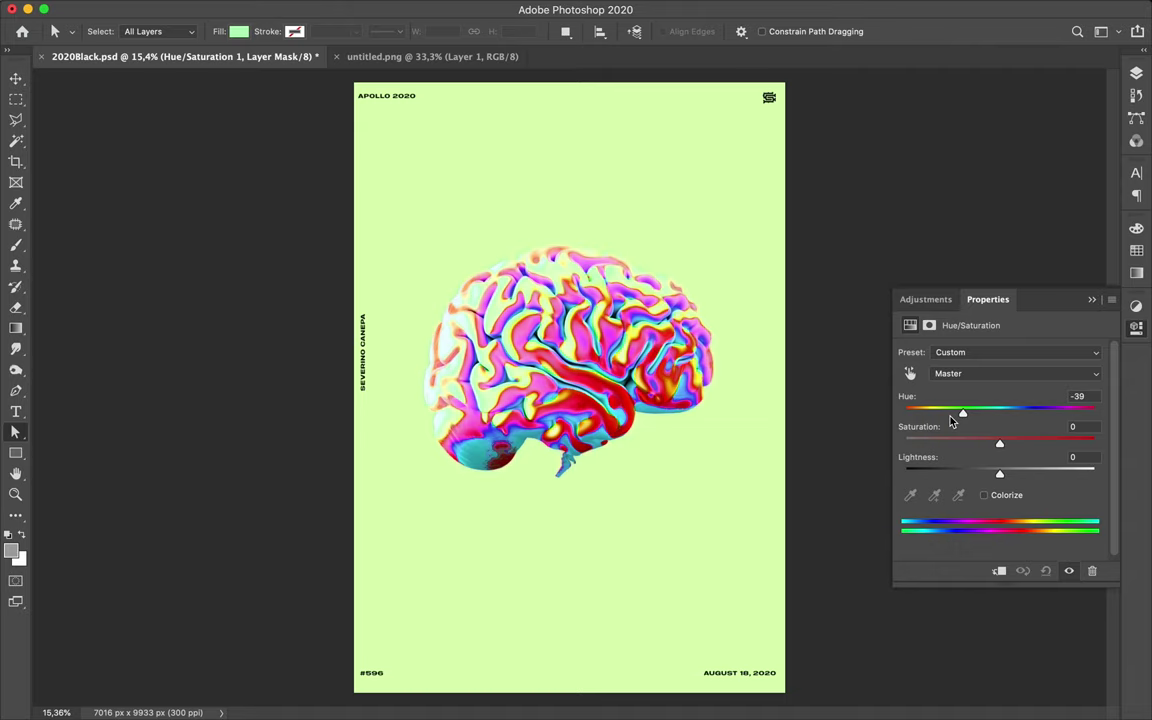
{"action": "left_click_drag", "start_coordinate": [951, 422], "coordinate": [940, 425]}
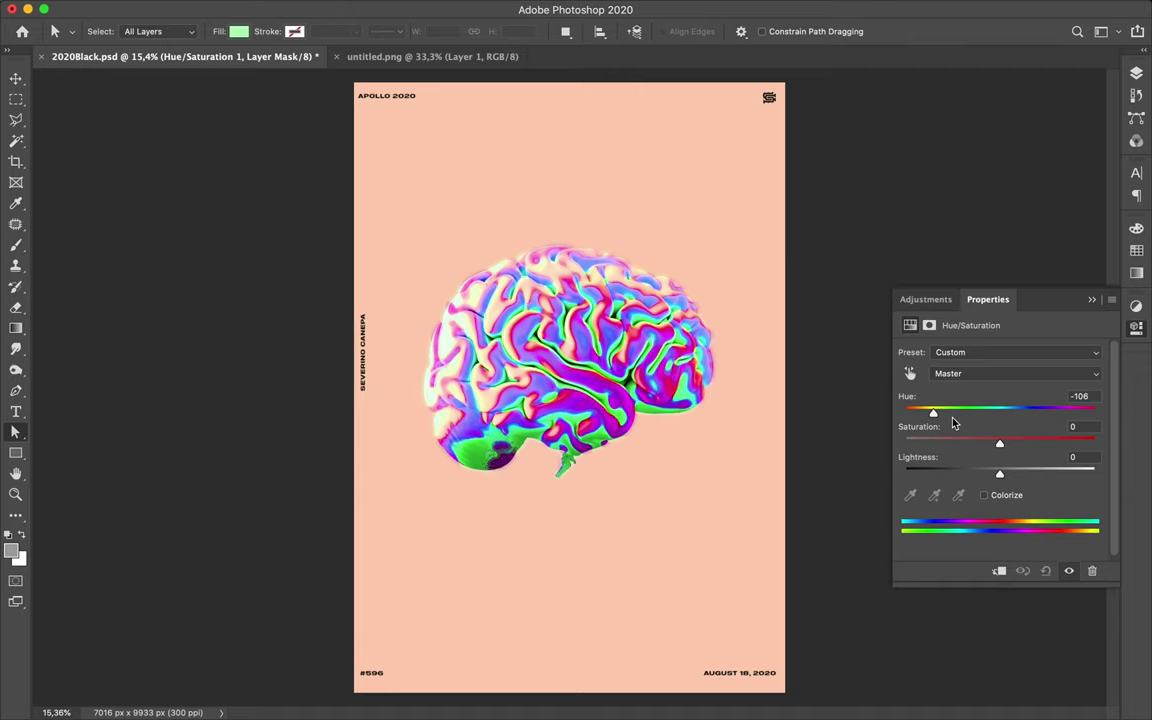
{"action": "left_click", "coordinate": [952, 423]}
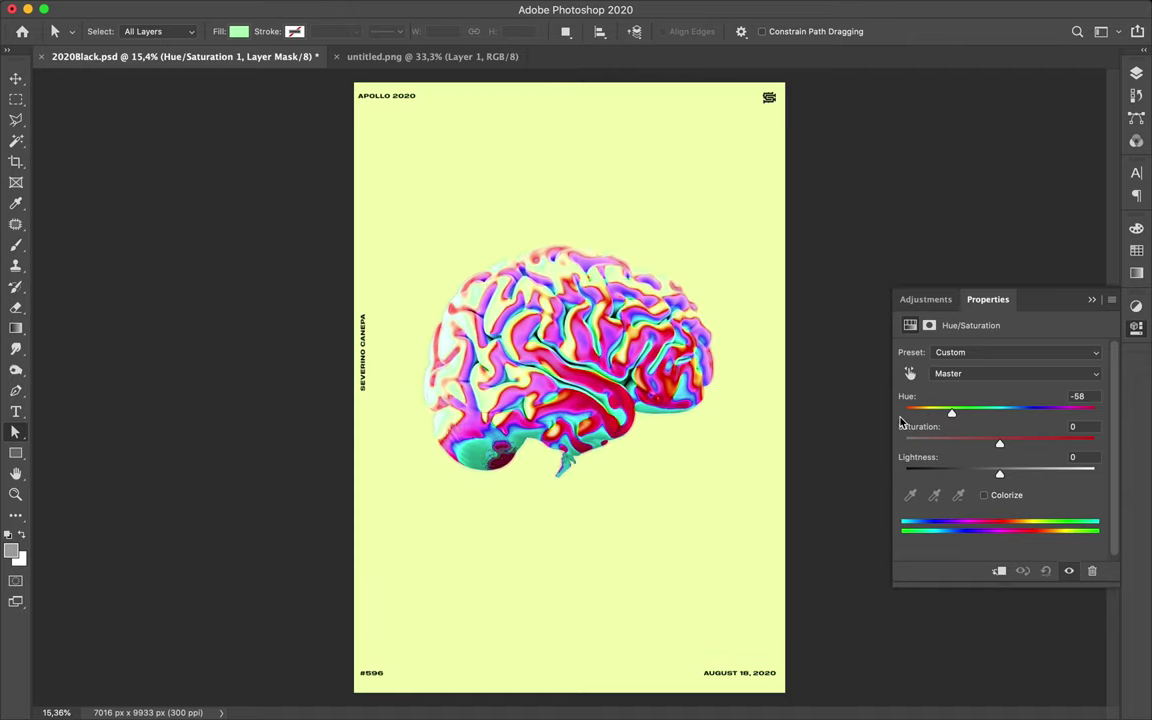
{"action": "left_click", "coordinate": [902, 416]}
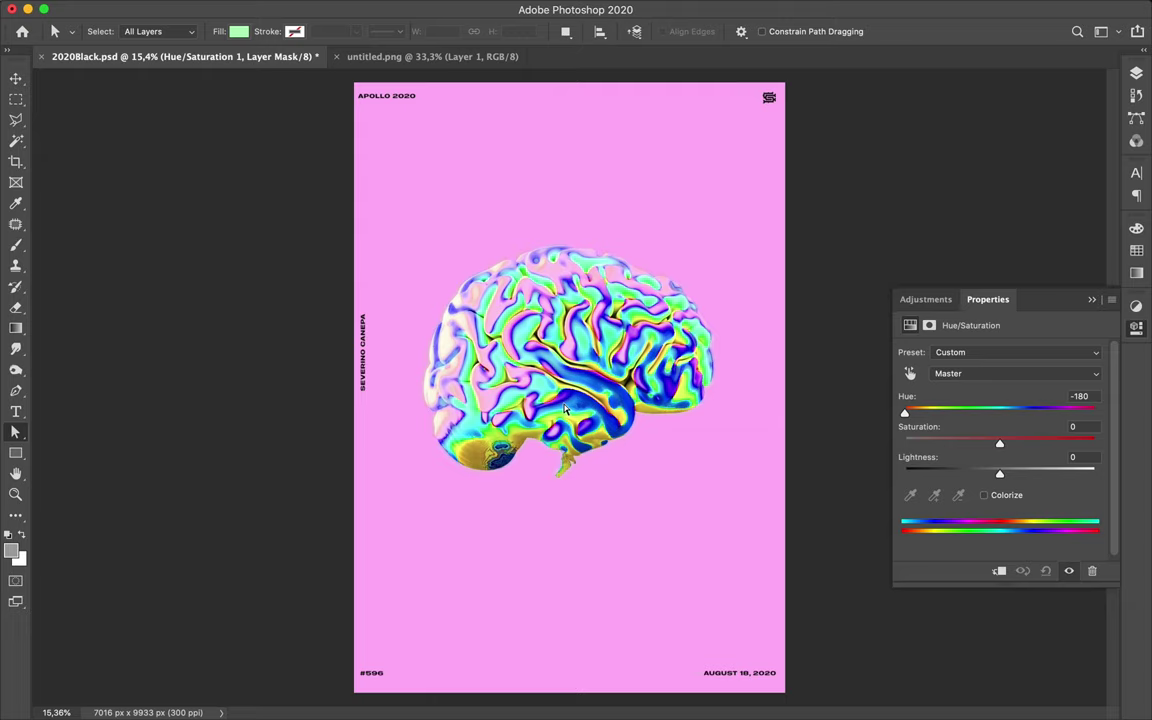
{"action": "key", "text": "XF86MonBrightnessUp"}
{"action": "key", "text": "v"}
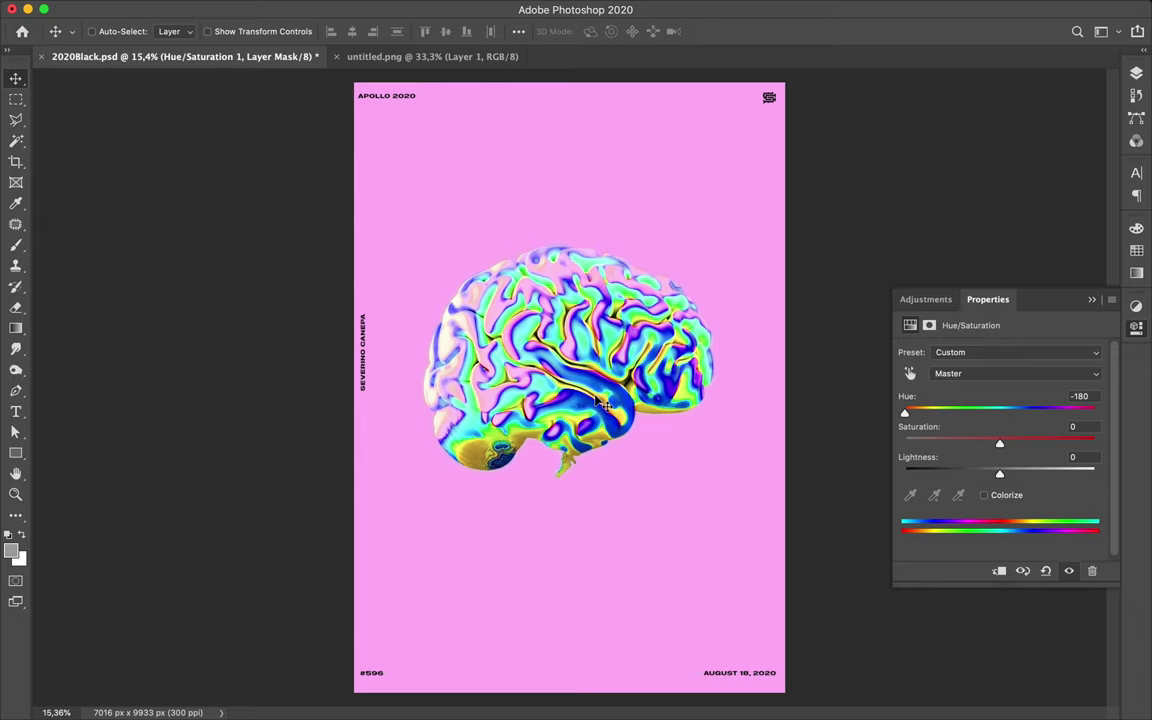
Marquee the brain's left part and select Levels 1 copy 3 with the other two brain layers.
{"action": "key", "text": "m"}
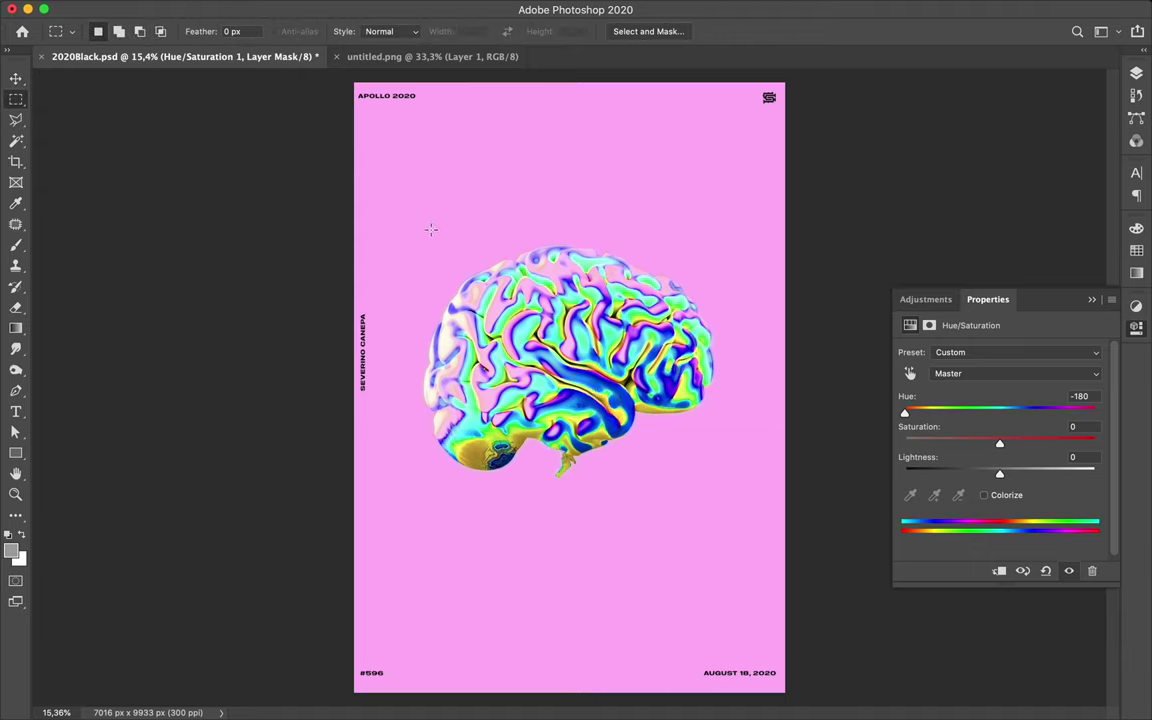
{"action": "left_click_drag", "start_coordinate": [410, 207], "coordinate": [541, 490]}
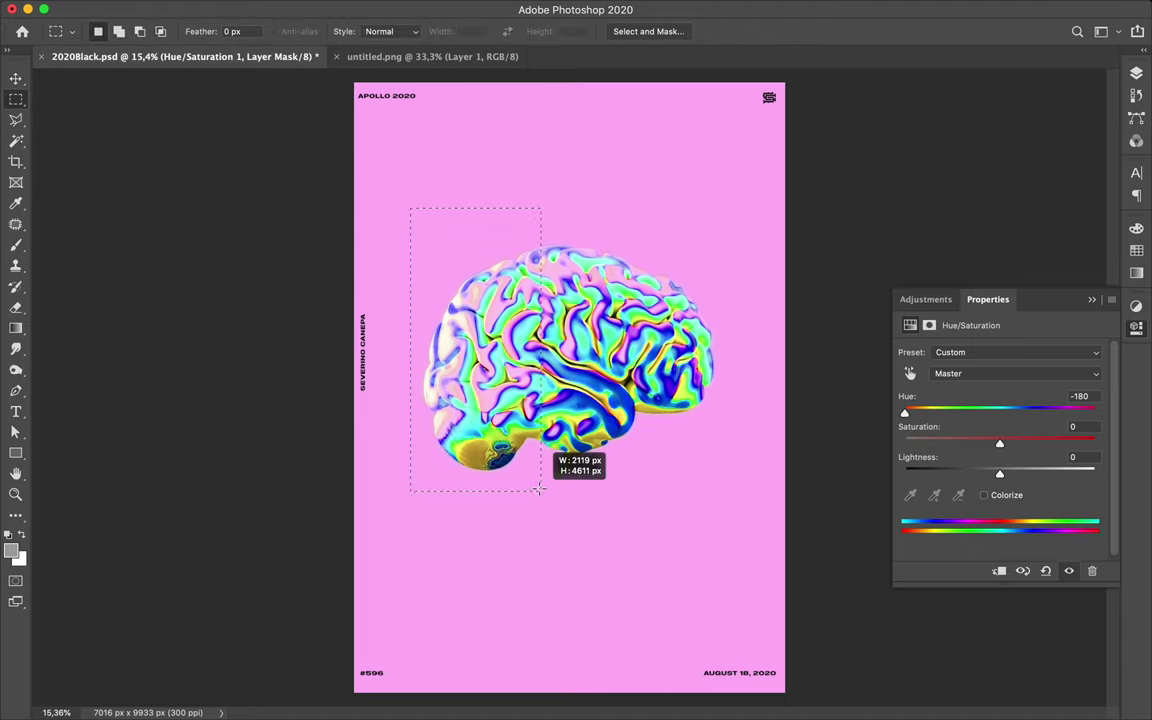
{"action": "left_click", "coordinate": [1136, 73]}
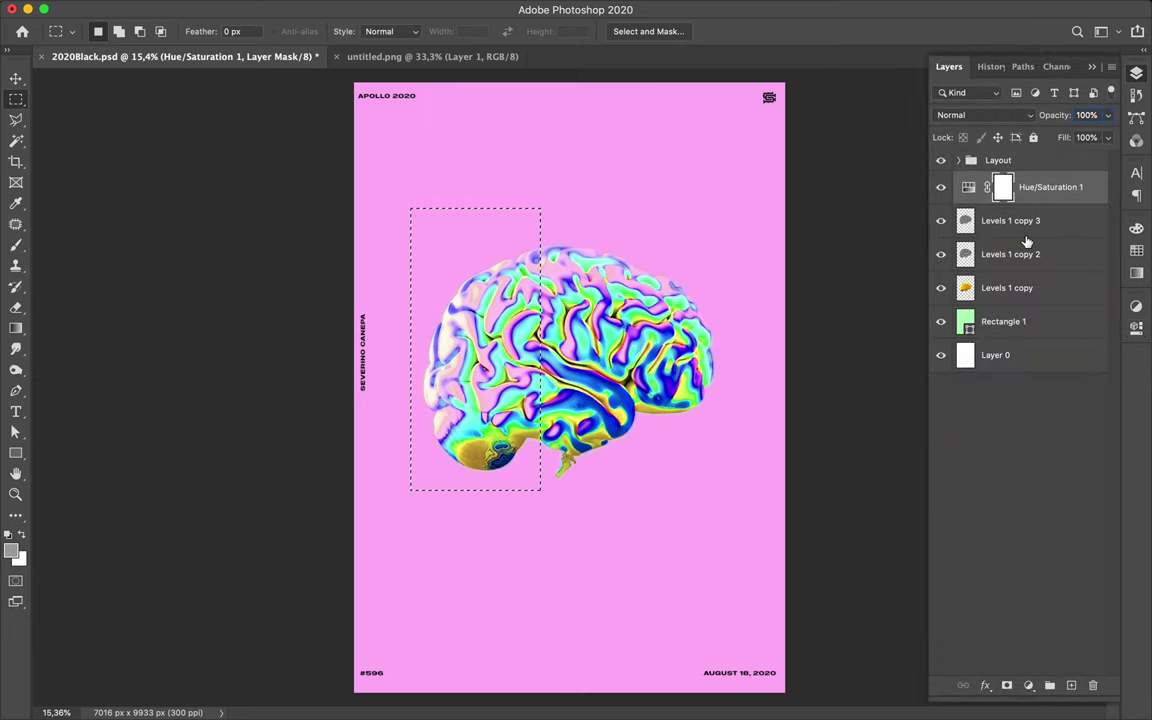
{"action": "left_click", "coordinate": [1029, 230]}
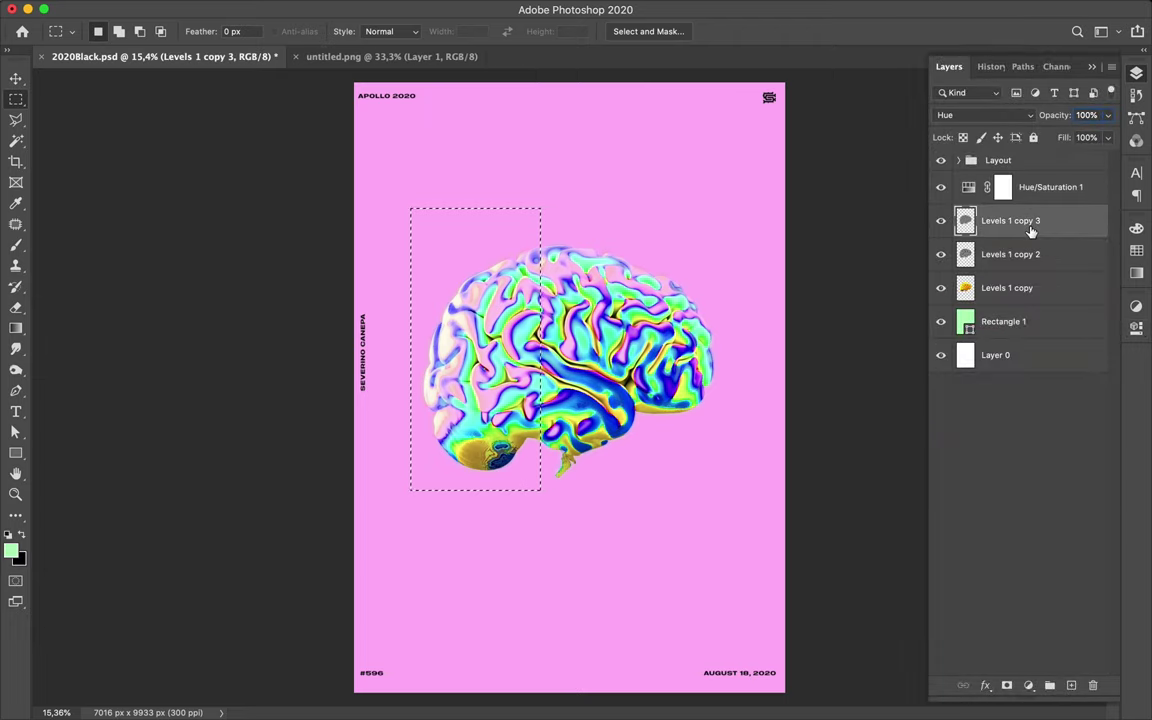
{"action": "left_click", "coordinate": [1015, 287], "text": "shift"}
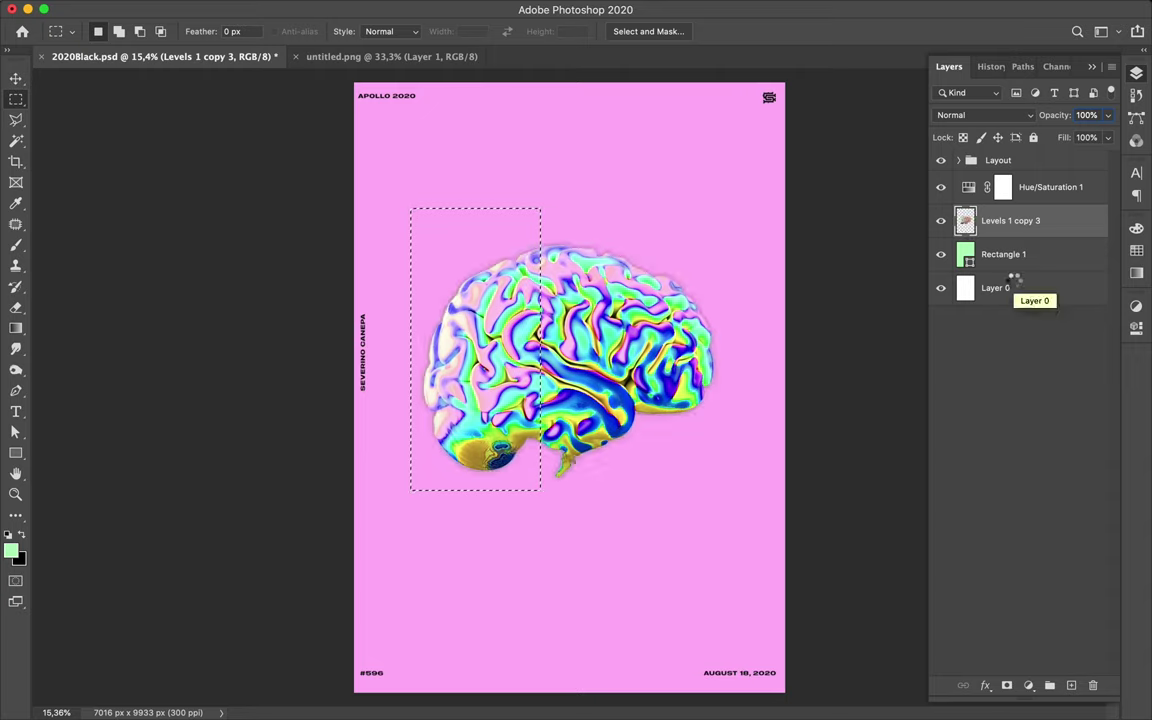
Lift the left brain piece onto Layer 1 and shift it up and to the left.
{"action": "key", "text": "ctrl+d"}
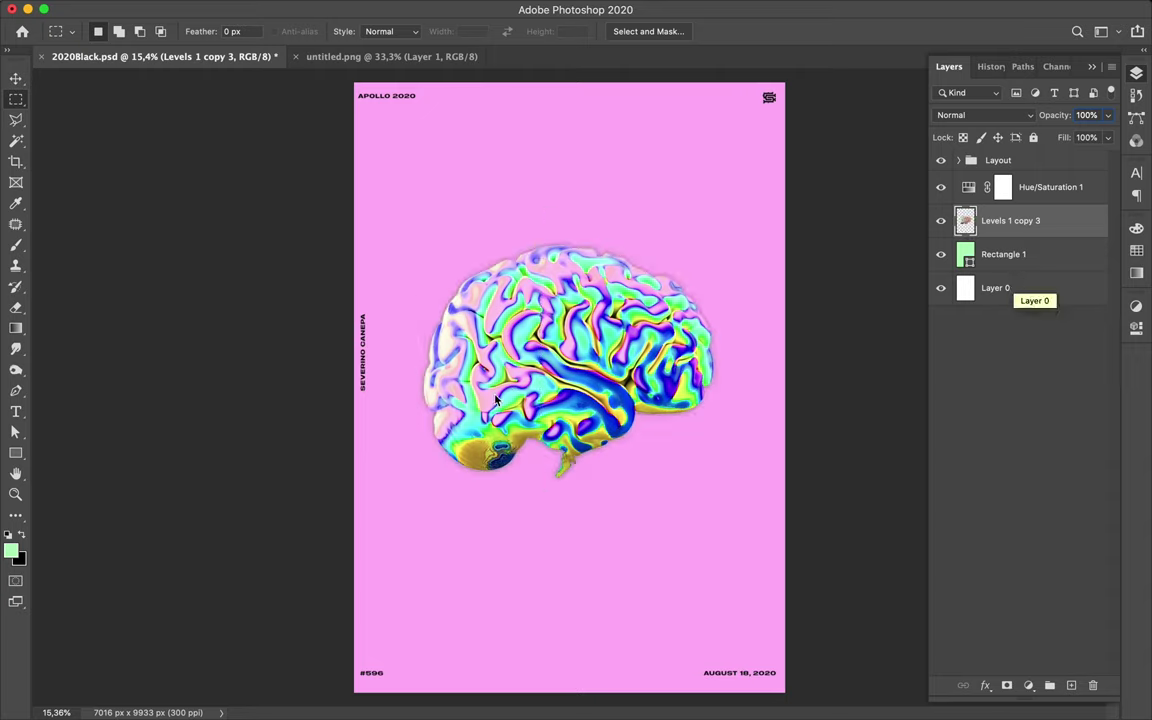
{"action": "key", "text": "ctrl+j"}
{"action": "key", "text": "v"}
{"action": "mouse_move", "coordinate": [491, 405]}
{"action": "left_mouse_down"}
{"action": "mouse_move", "coordinate": [477, 355]}
{"action": "mouse_move", "coordinate": [466, 355]}
{"action": "left_mouse_up"}
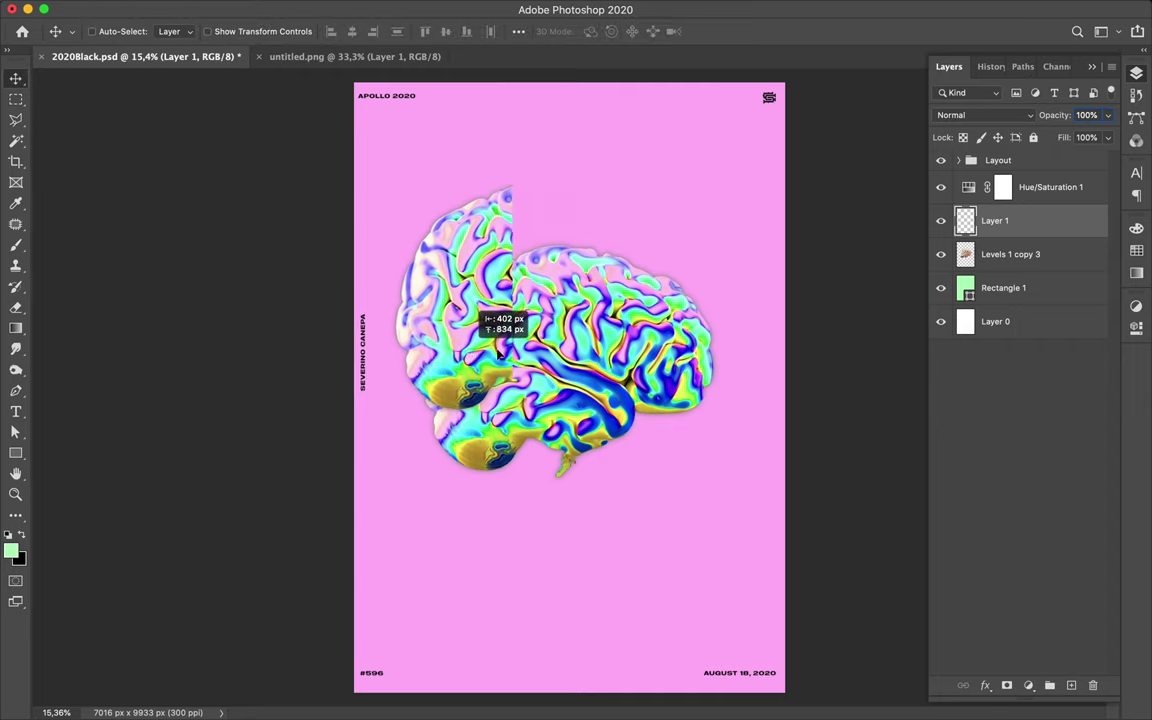
Select a vertical middle strip of Levels 1 copy 3 and copy it to a new layer.
{"action": "key", "text": "m"}
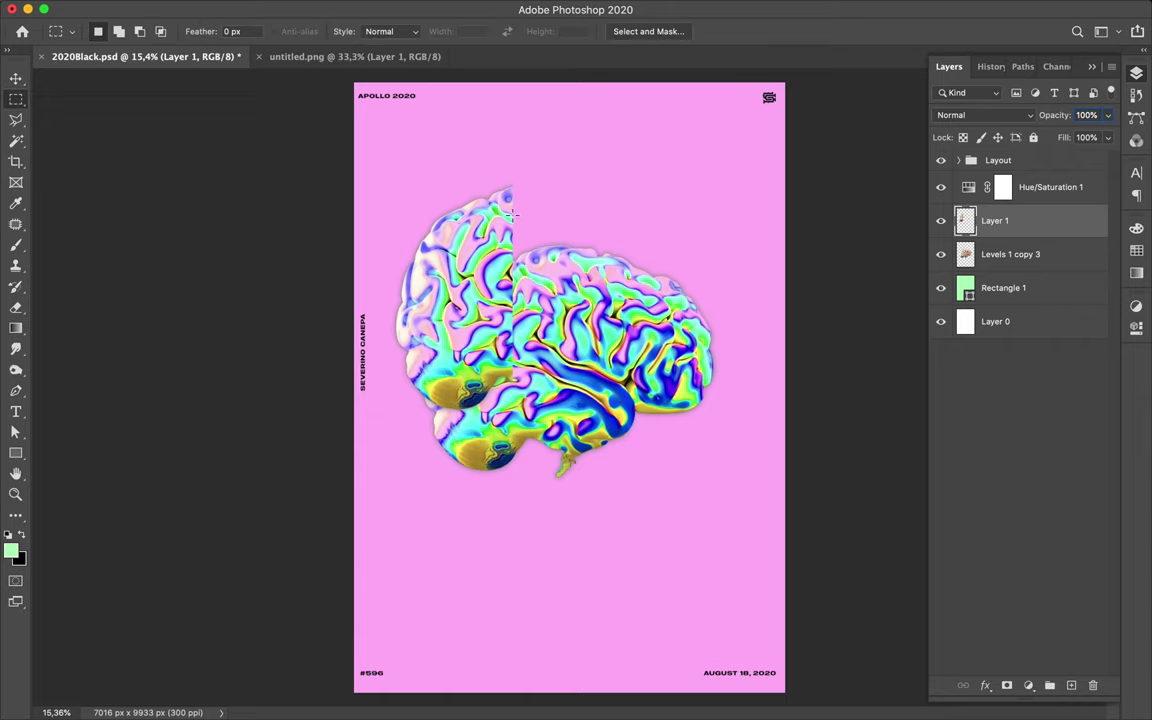
{"action": "left_click_drag", "start_coordinate": [511, 214], "coordinate": [605, 555]}
{"action": "key", "text": "super+c"}
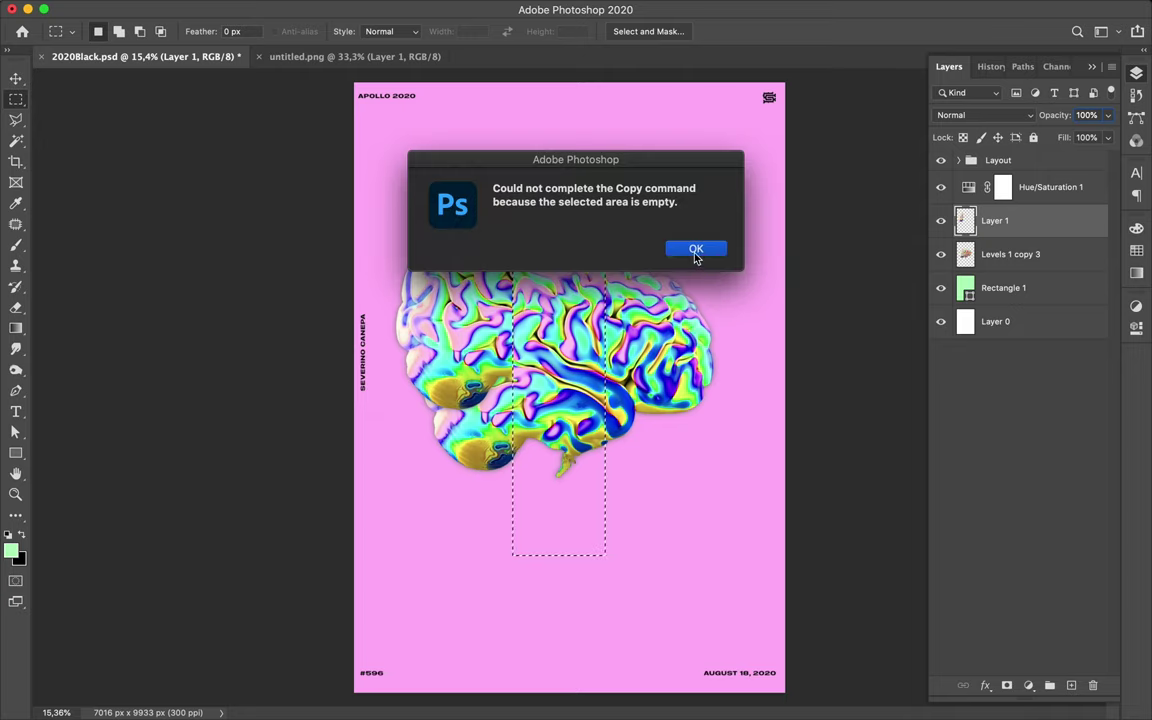
{"action": "left_click", "coordinate": [697, 251]}
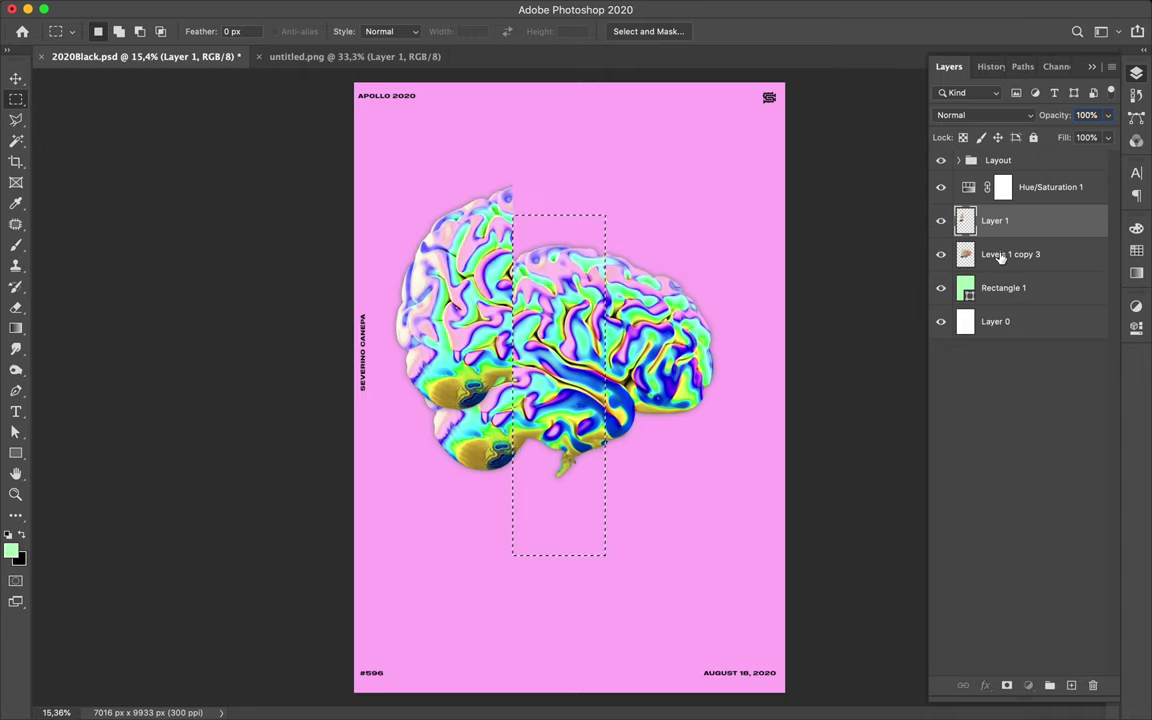
{"action": "left_click", "coordinate": [1000, 257]}
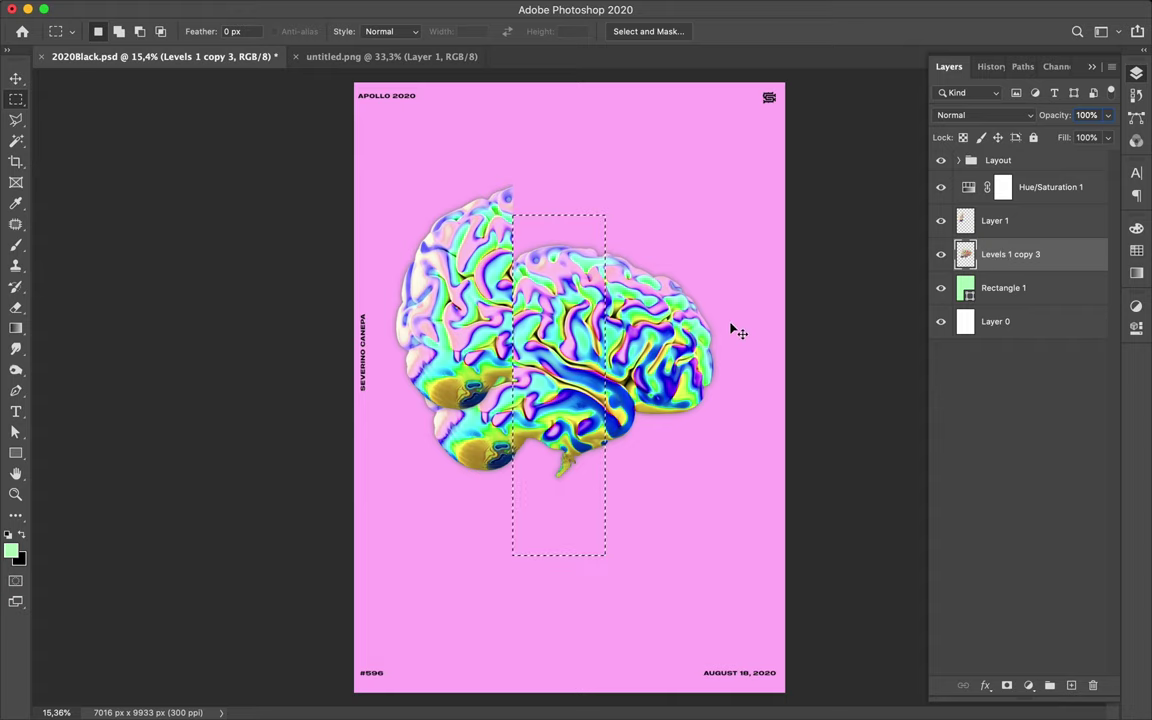
{"action": "key", "text": "ctrl+d"}
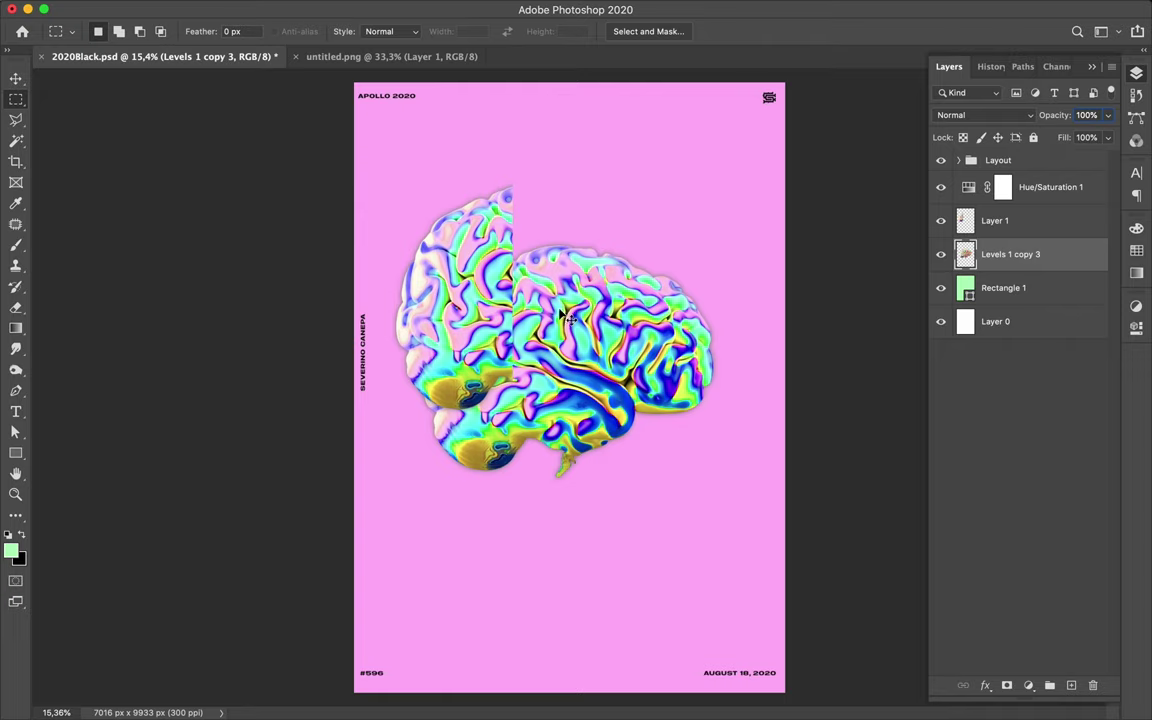
{"action": "key", "text": "ctrl+shift+alt+n"}
{"action": "key", "text": "v"}
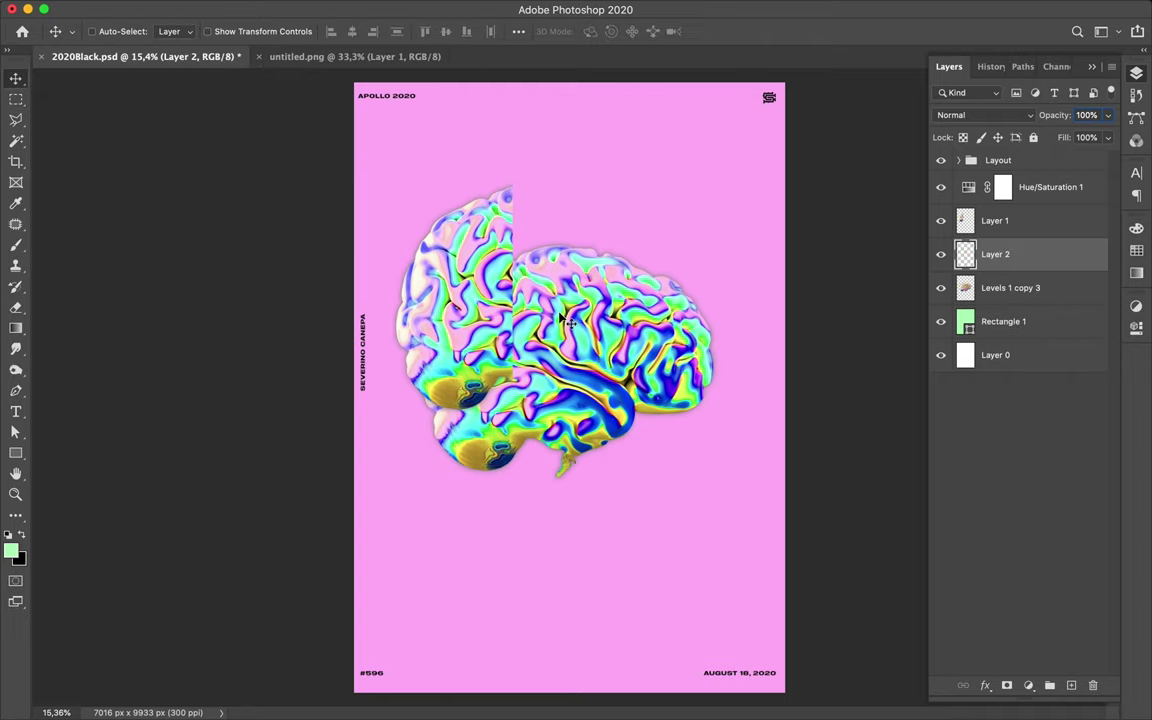
{"action": "left_click_drag", "start_coordinate": [559, 375], "coordinate": [580, 338]}
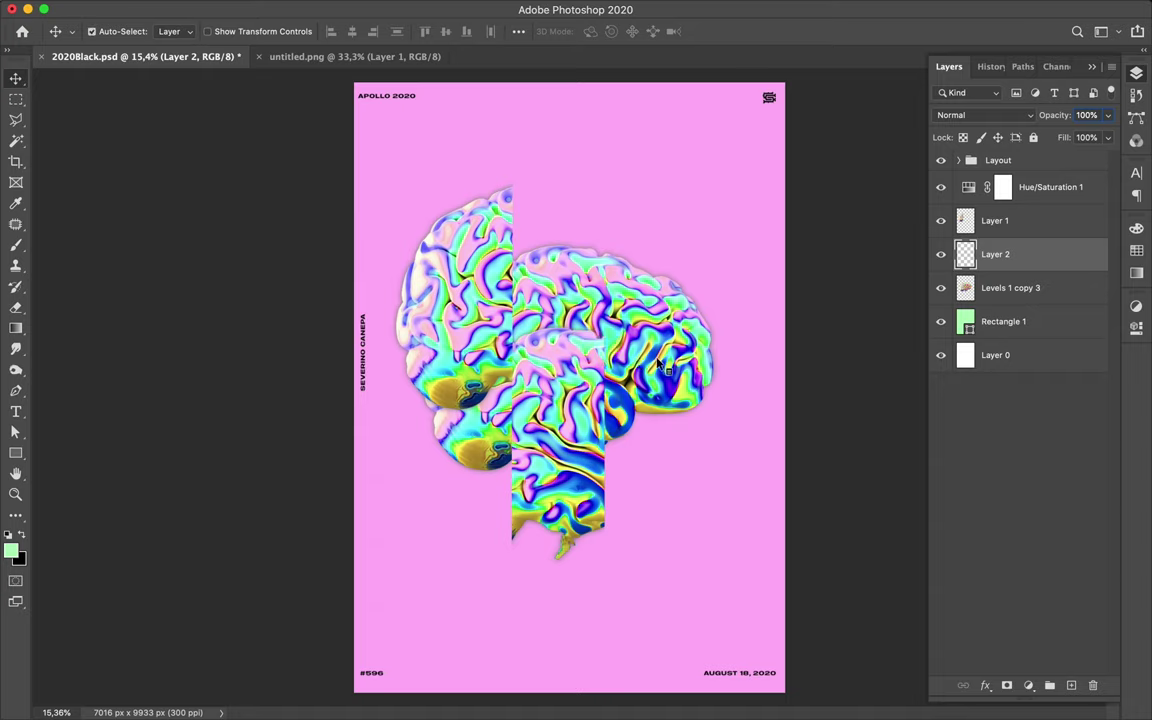
{"action": "key", "text": "ctrl+z"}
Copy the brain's right side onto Layer 3 and shift it up, then nudge the middle strip down.
{"action": "key", "text": "m"}
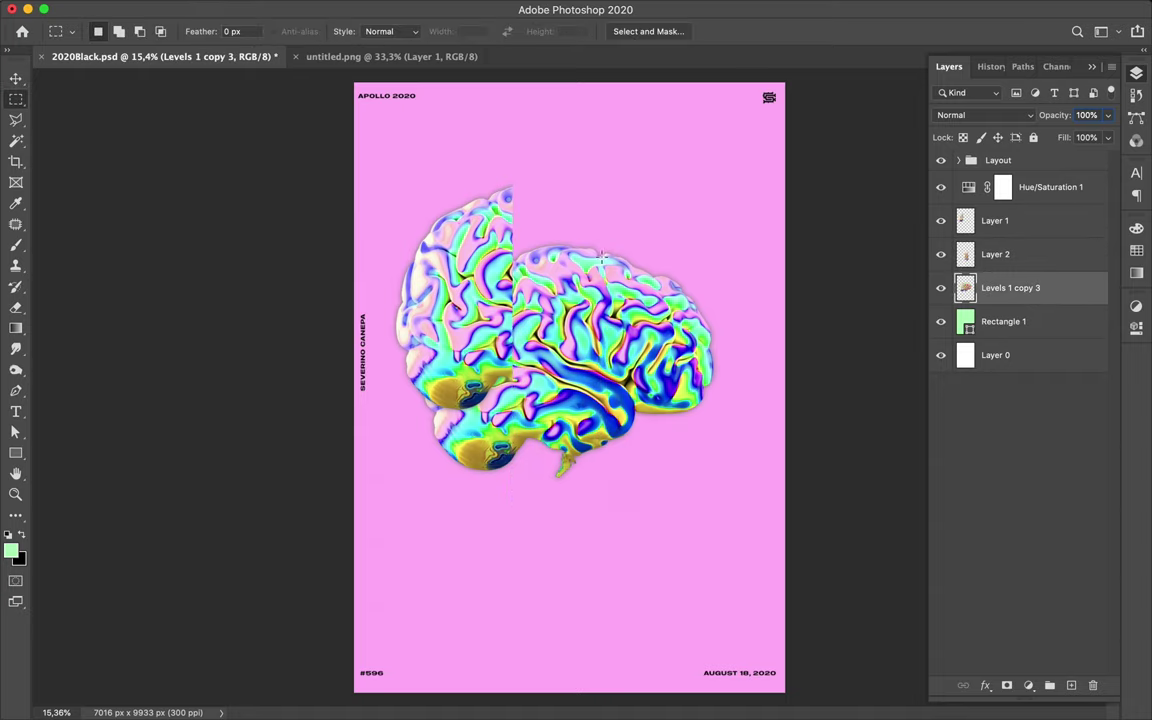
{"action": "left_click_drag", "start_coordinate": [594, 229], "coordinate": [731, 555]}
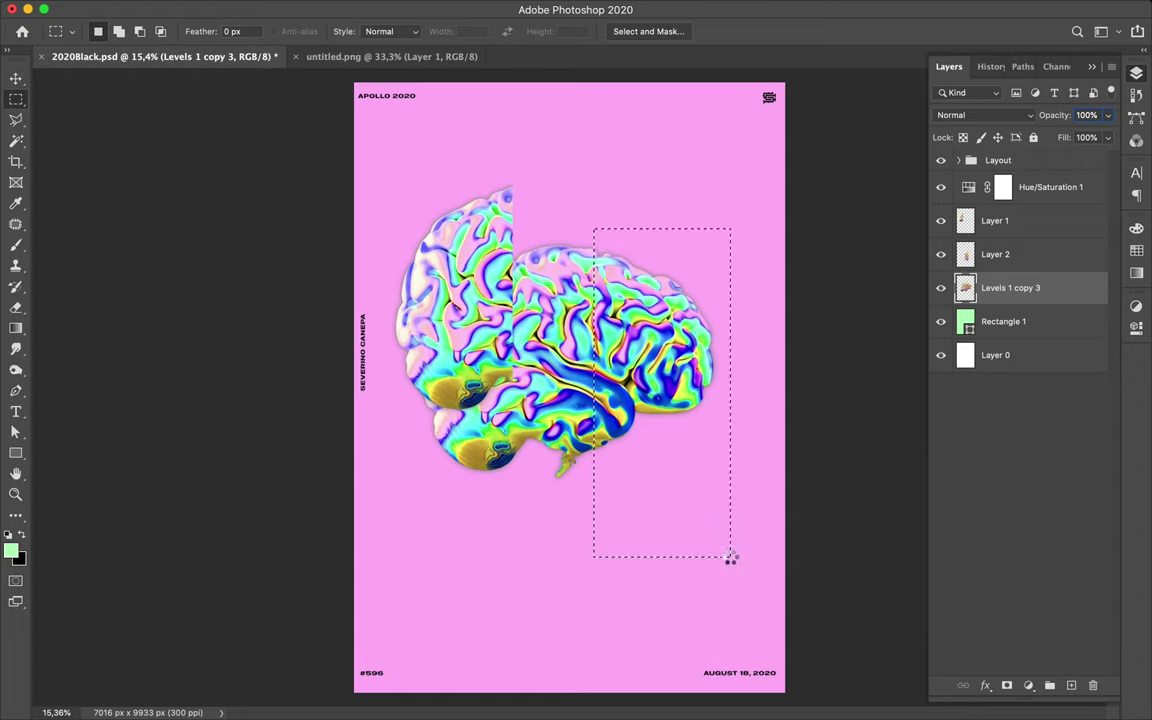
{"action": "left_click", "coordinate": [731, 555]}
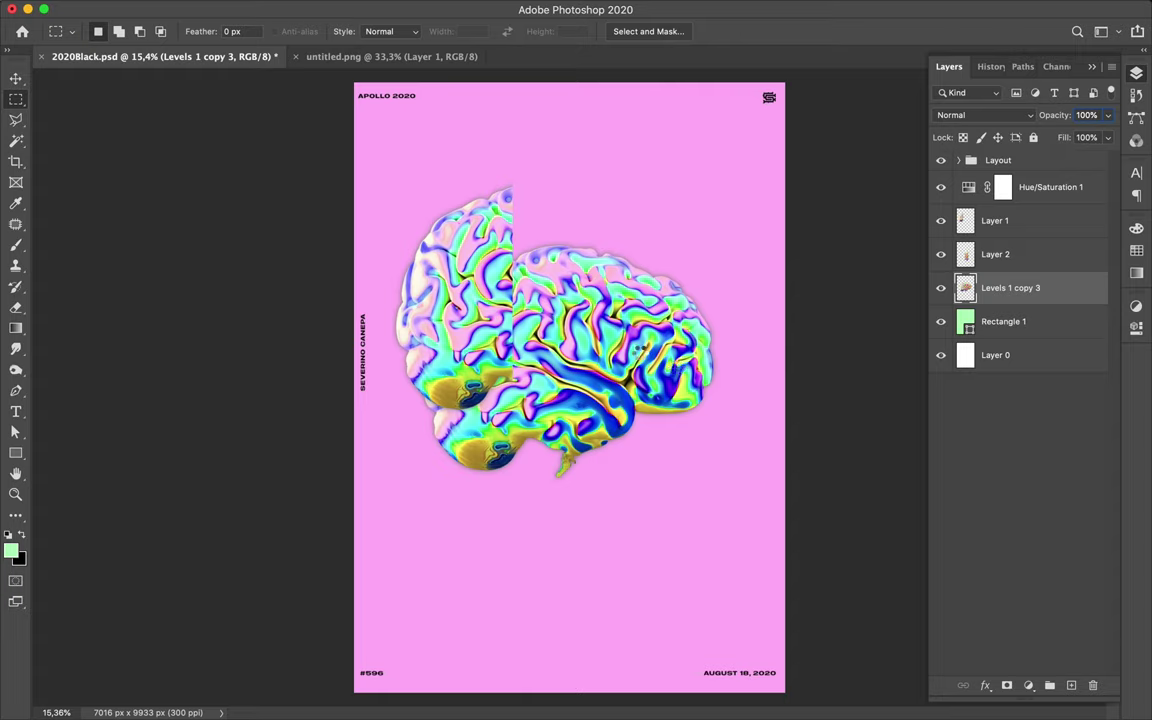
{"action": "key", "text": "ctrl+j"}
{"action": "key", "text": "v"}
{"action": "left_click_drag", "start_coordinate": [641, 364], "coordinate": [680, 283]}
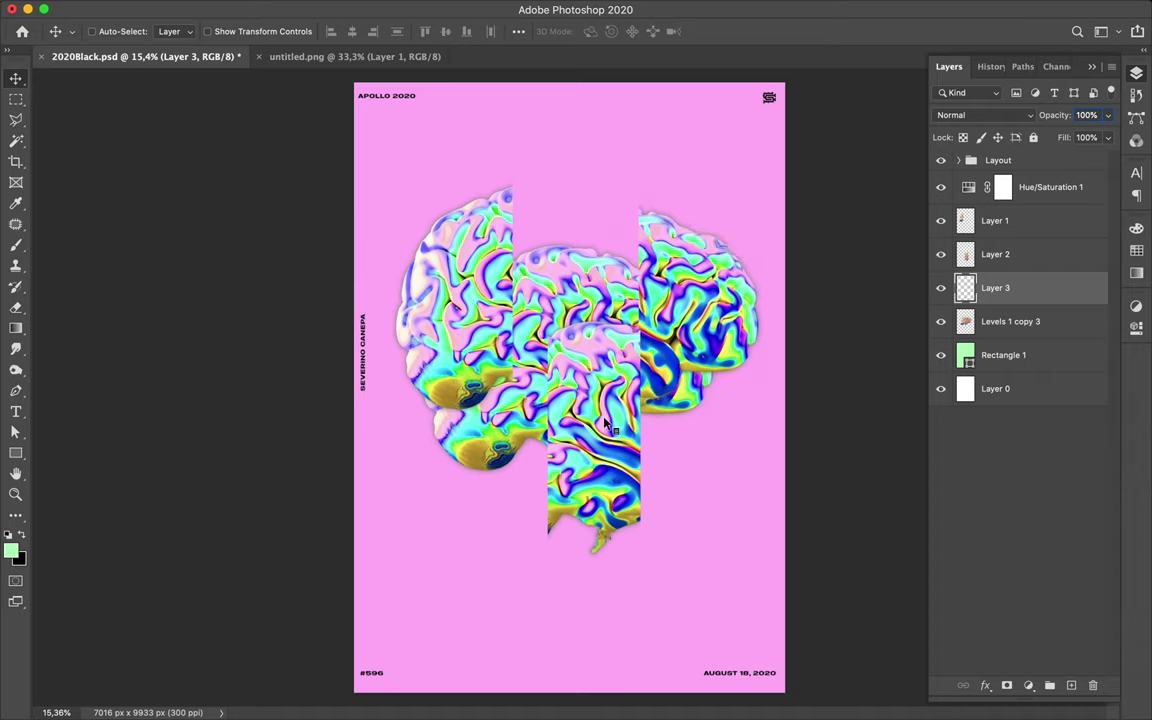
{"action": "left_click", "coordinate": [585, 510], "text": "ctrl"}
{"action": "left_click_drag", "start_coordinate": [585, 507], "coordinate": [586, 505]}
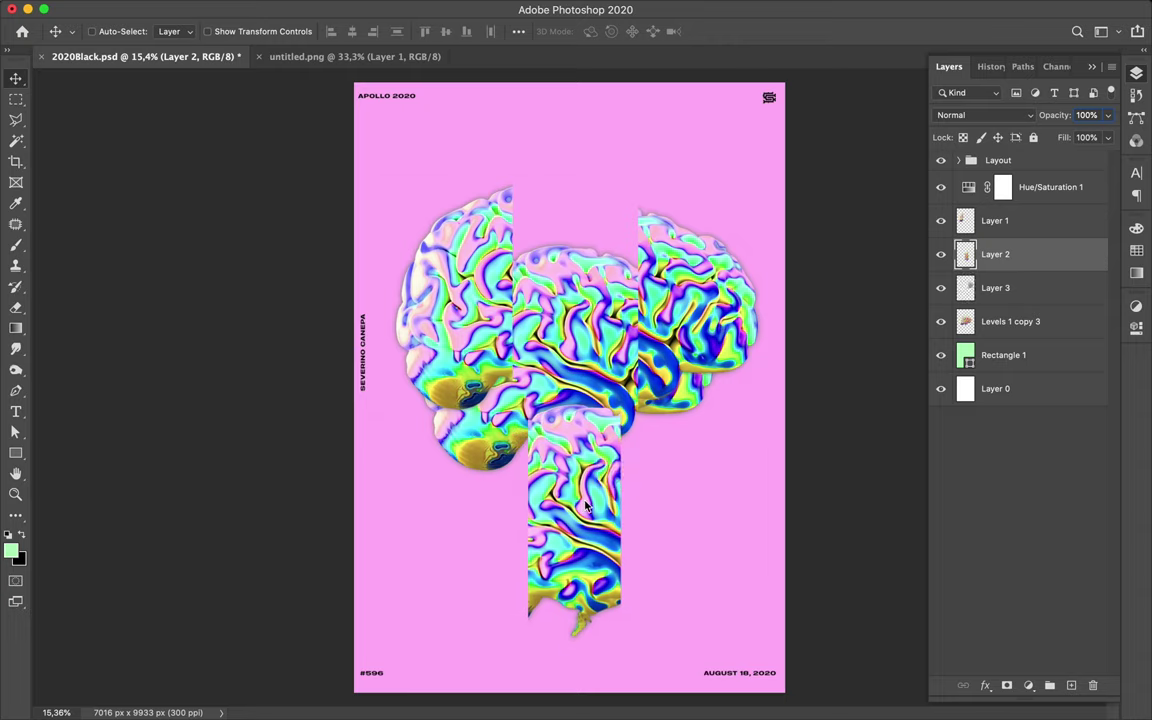
{"action": "key", "text": "p"}
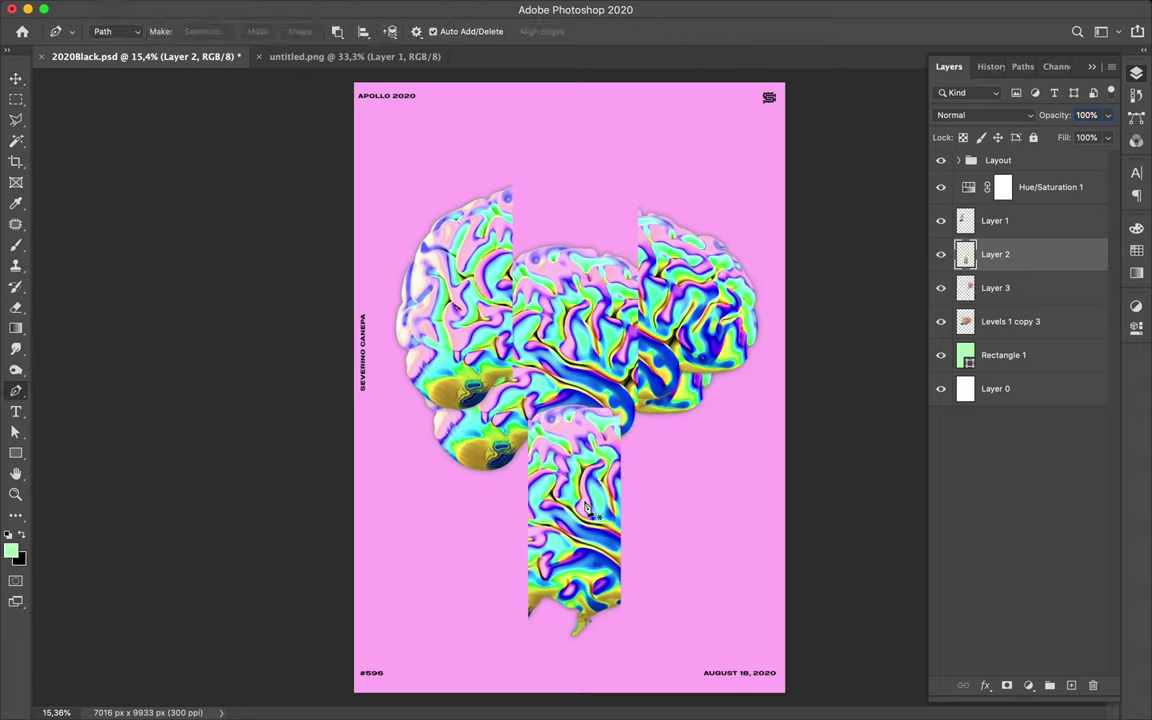
Draw a vertical line down the full poster height as a Pen shape layer.
{"action": "left_click", "coordinate": [516, 76]}
{"action": "left_click", "coordinate": [503, 700], "text": "shift"}
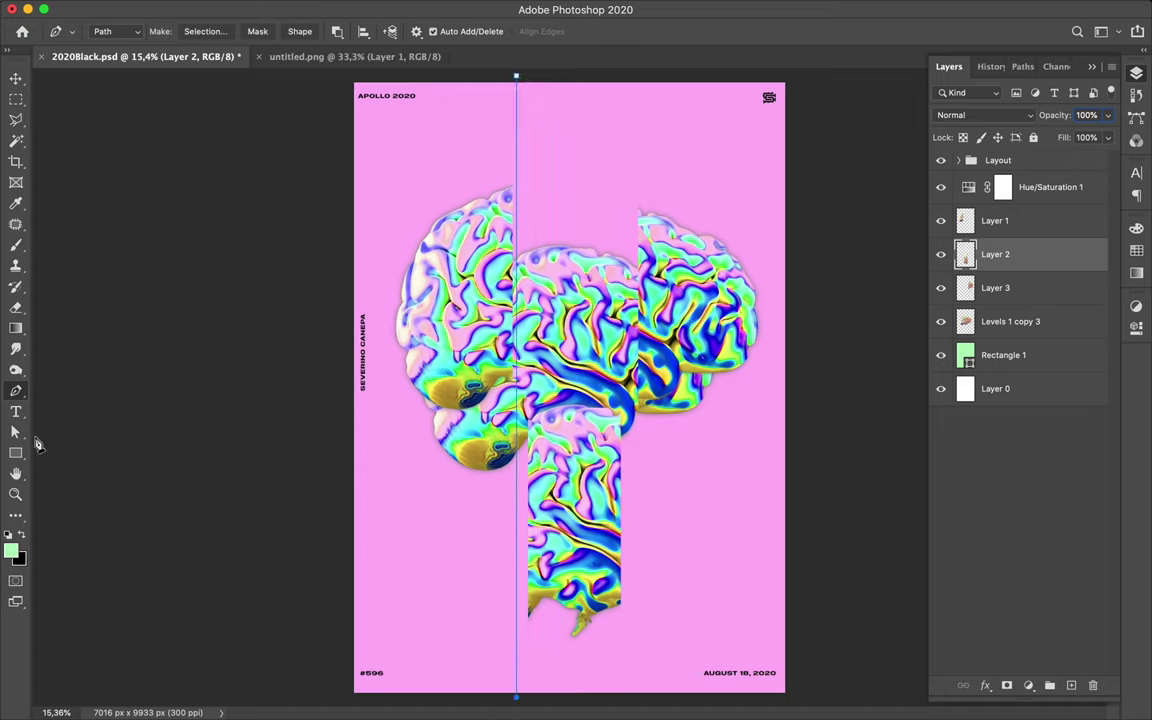
{"action": "left_click", "coordinate": [127, 32]}
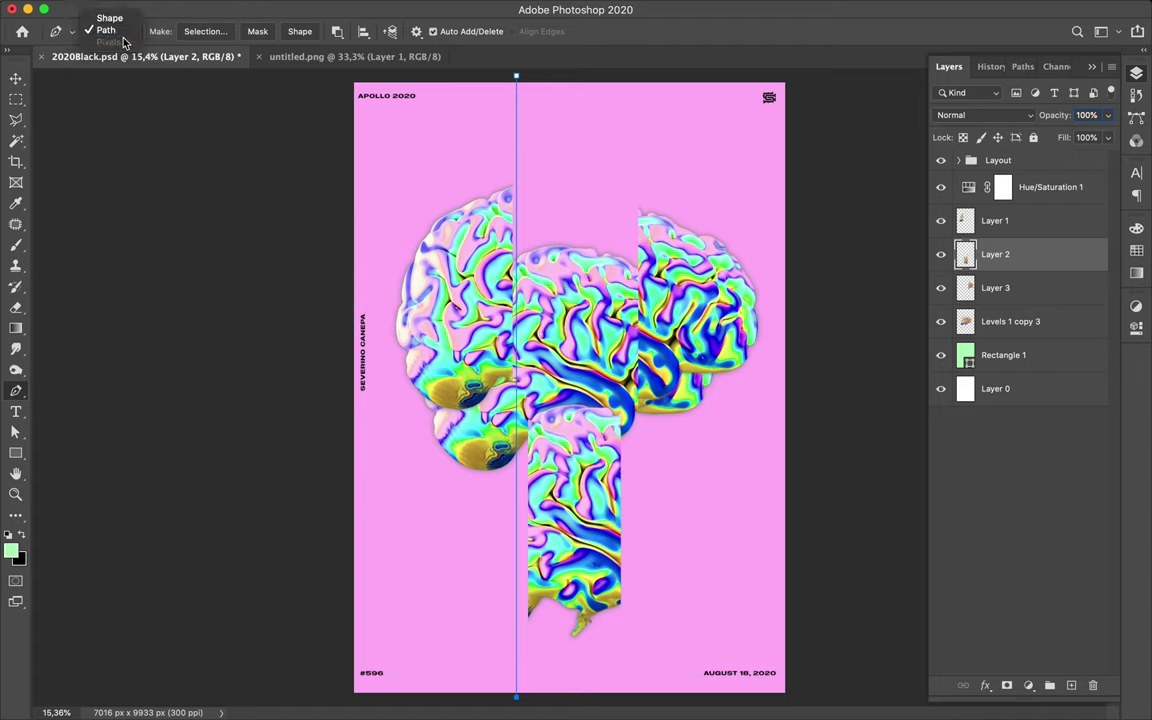
{"action": "left_click", "coordinate": [109, 18]}
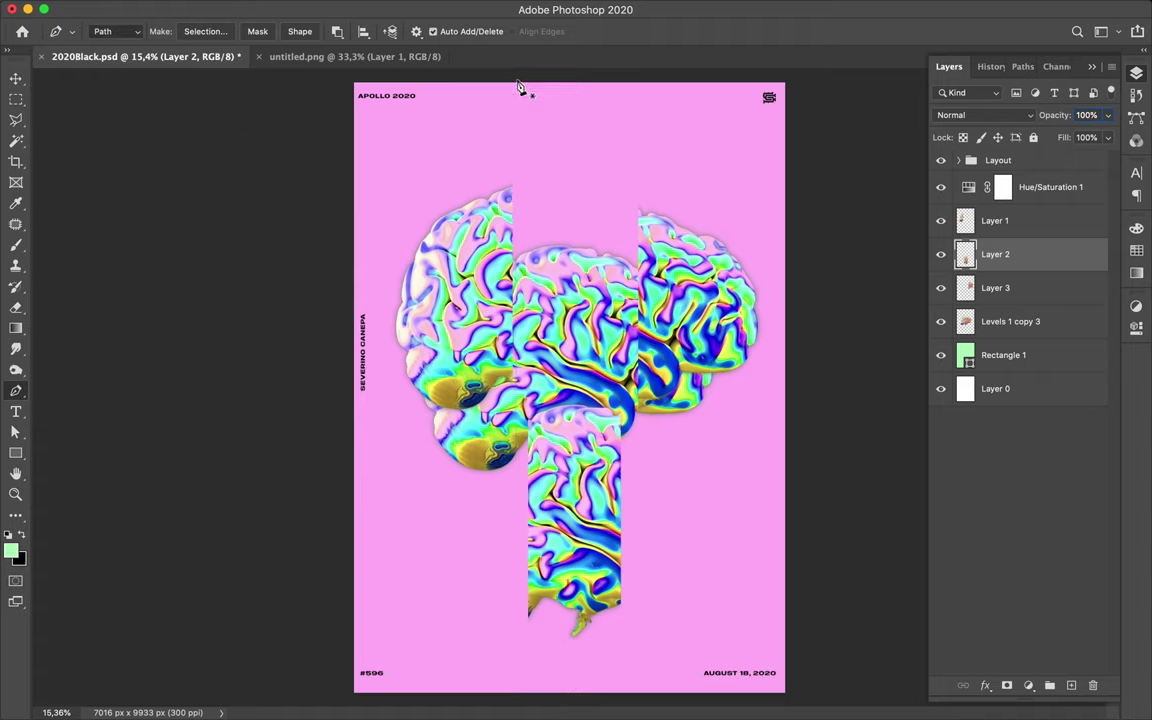
{"action": "left_click", "coordinate": [510, 701]}
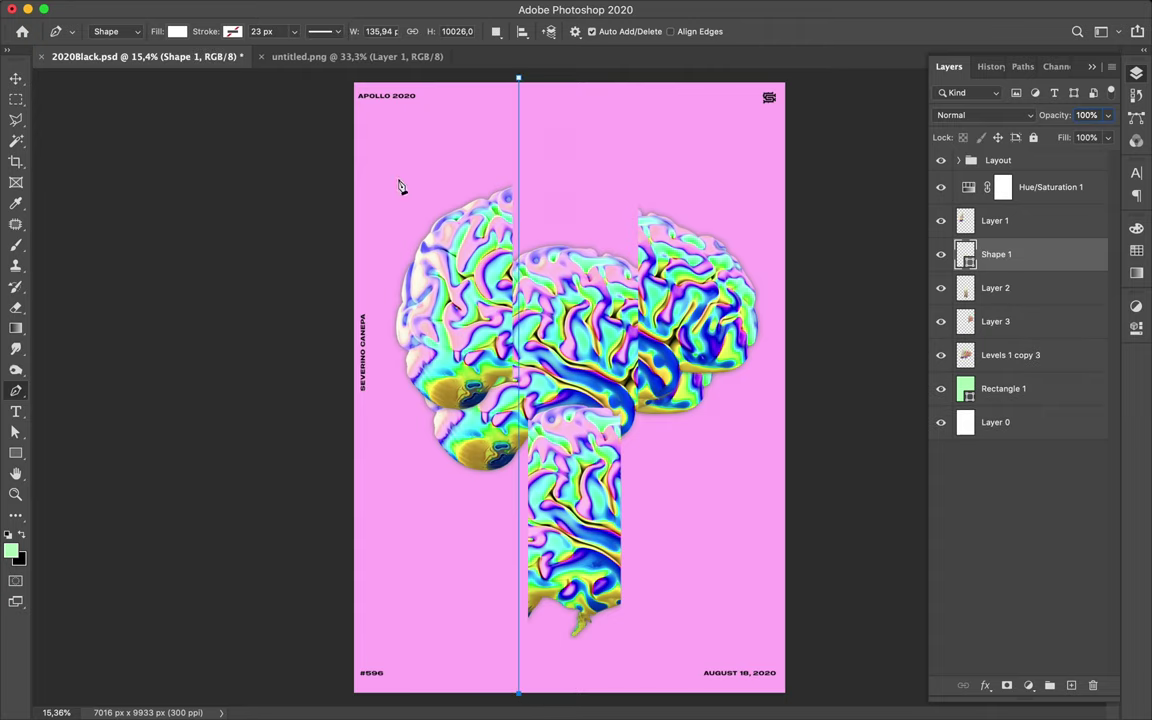
Give the vertical line no fill, a light green stroke and a 63 px stroke width.
{"action": "left_click", "coordinate": [178, 33]}
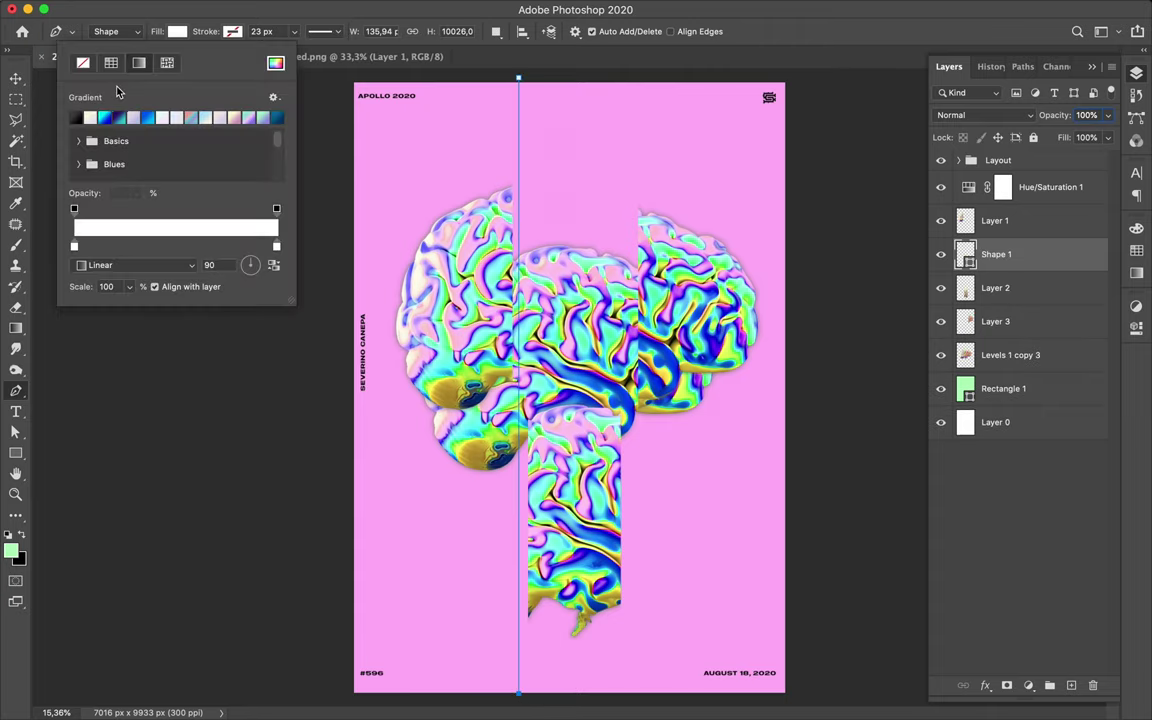
{"action": "left_click", "coordinate": [83, 62]}
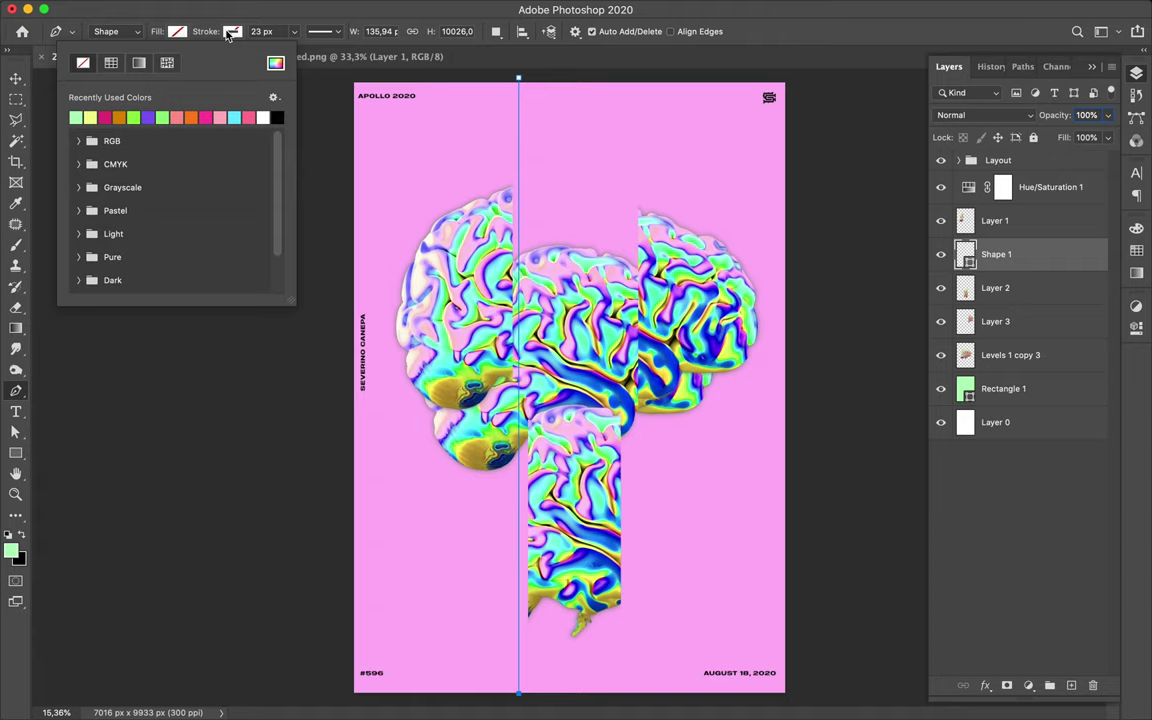
{"action": "left_click", "coordinate": [231, 31]}
{"action": "left_click", "coordinate": [131, 117]}
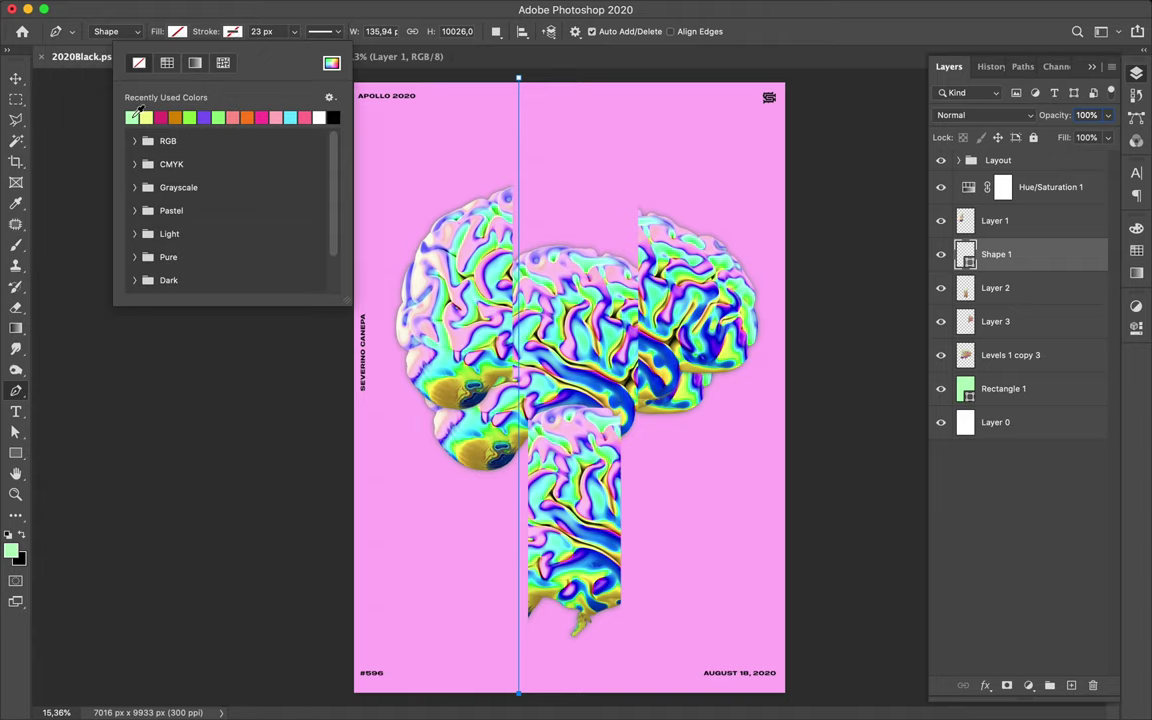
{"action": "left_click", "coordinate": [283, 32]}
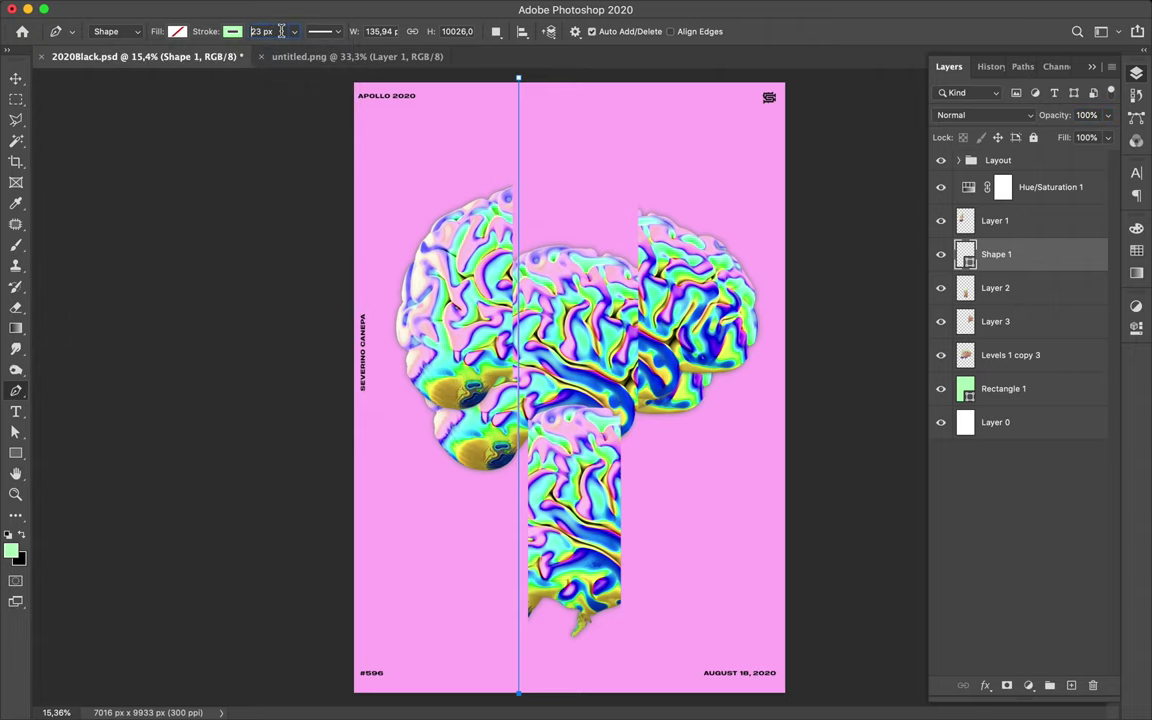
{"action": "double_click", "coordinate": [281, 31]}
{"action": "key", "text": "shift+Up"}
{"action": "key", "text": "shift+Up"}
{"action": "key", "text": "shift+Up"}
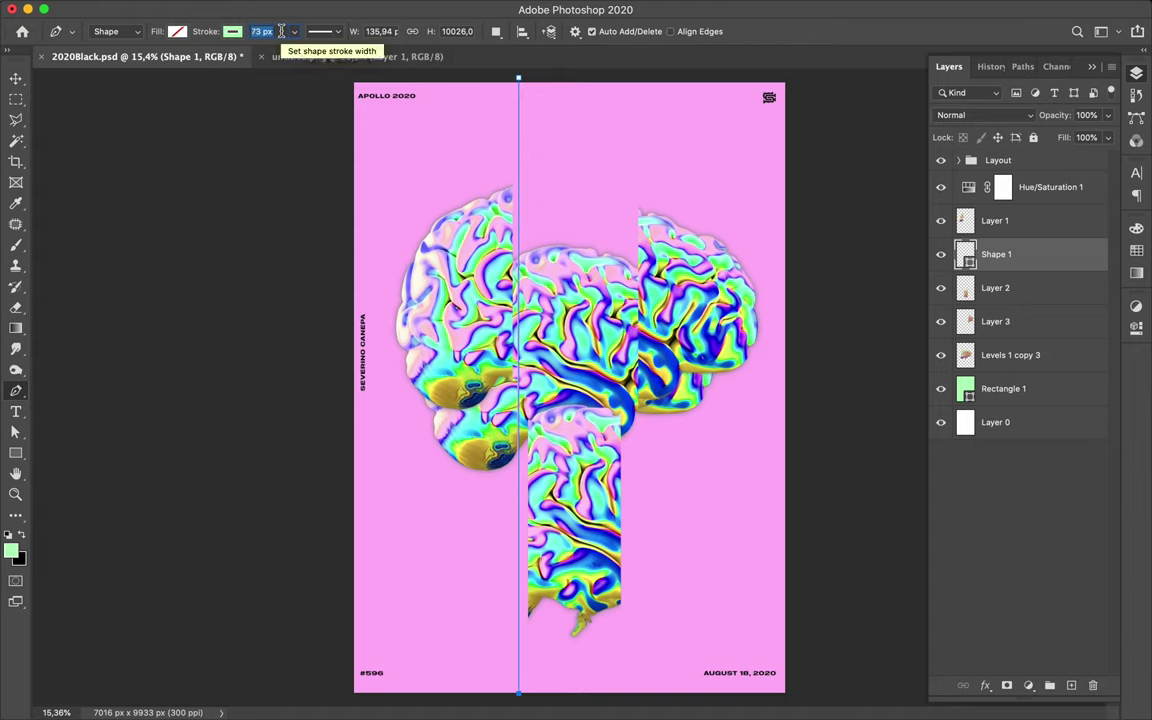
Delete the unused white Layer 0.
{"action": "key", "text": "a"}
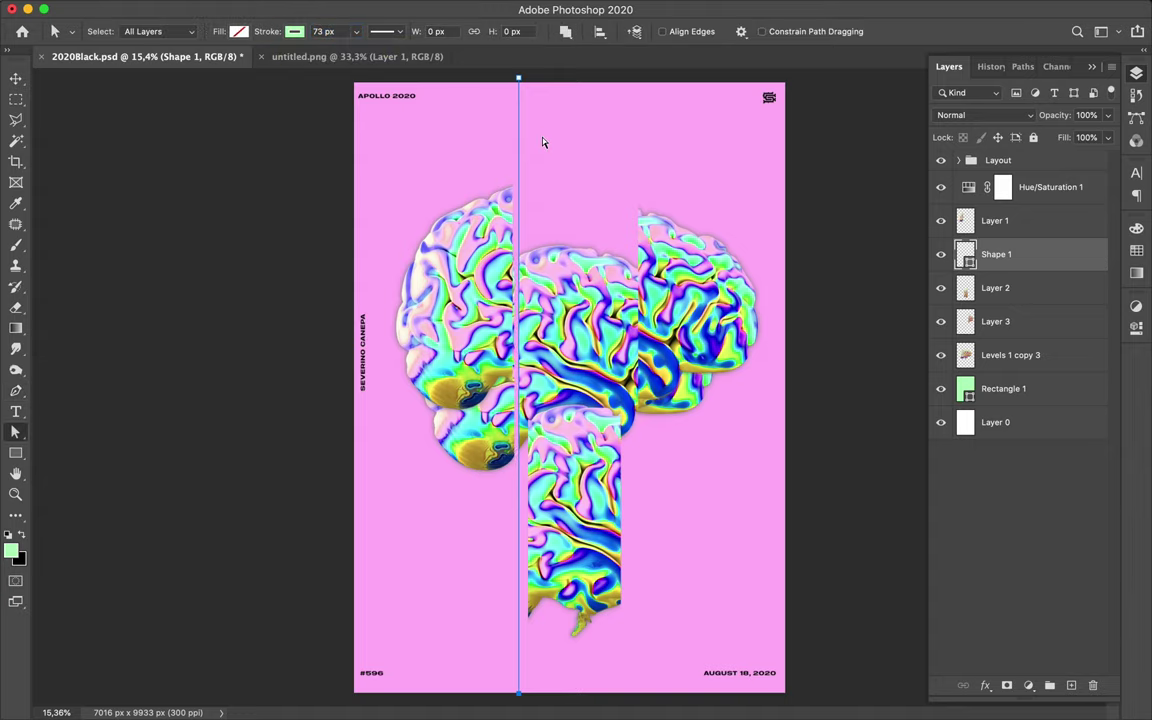
{"action": "left_click", "coordinate": [548, 161]}
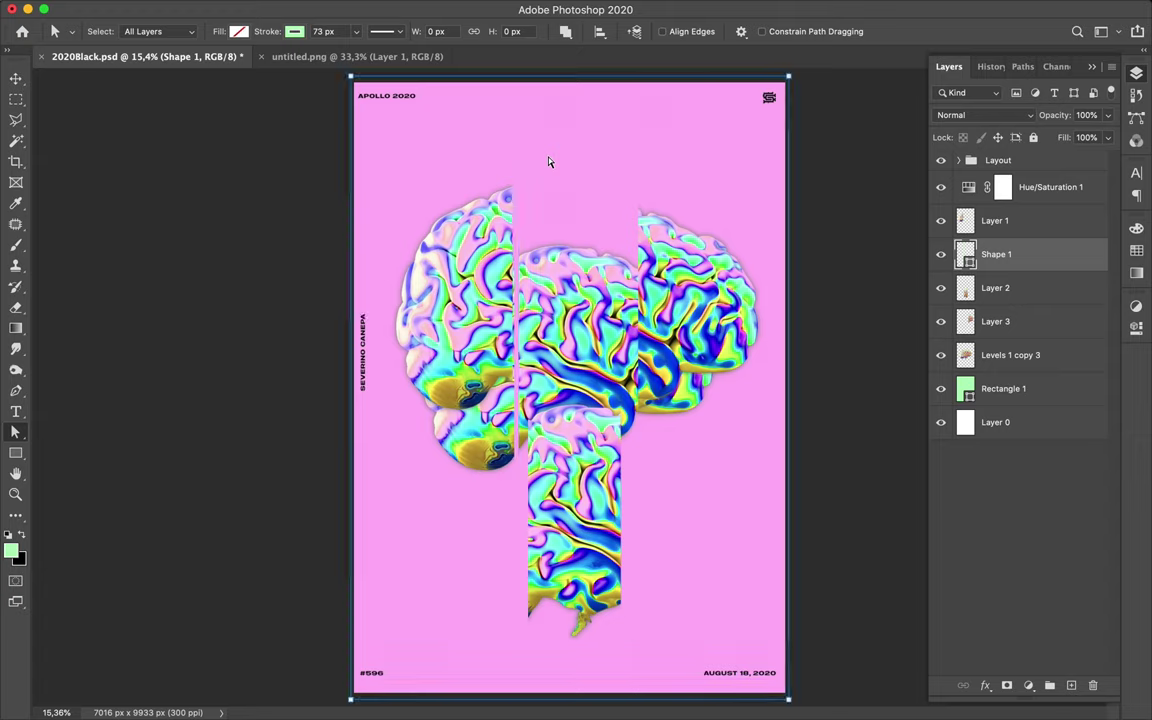
{"action": "key", "text": "Escape"}
{"action": "left_click", "coordinate": [1013, 425]}
{"action": "key", "text": "Delete"}
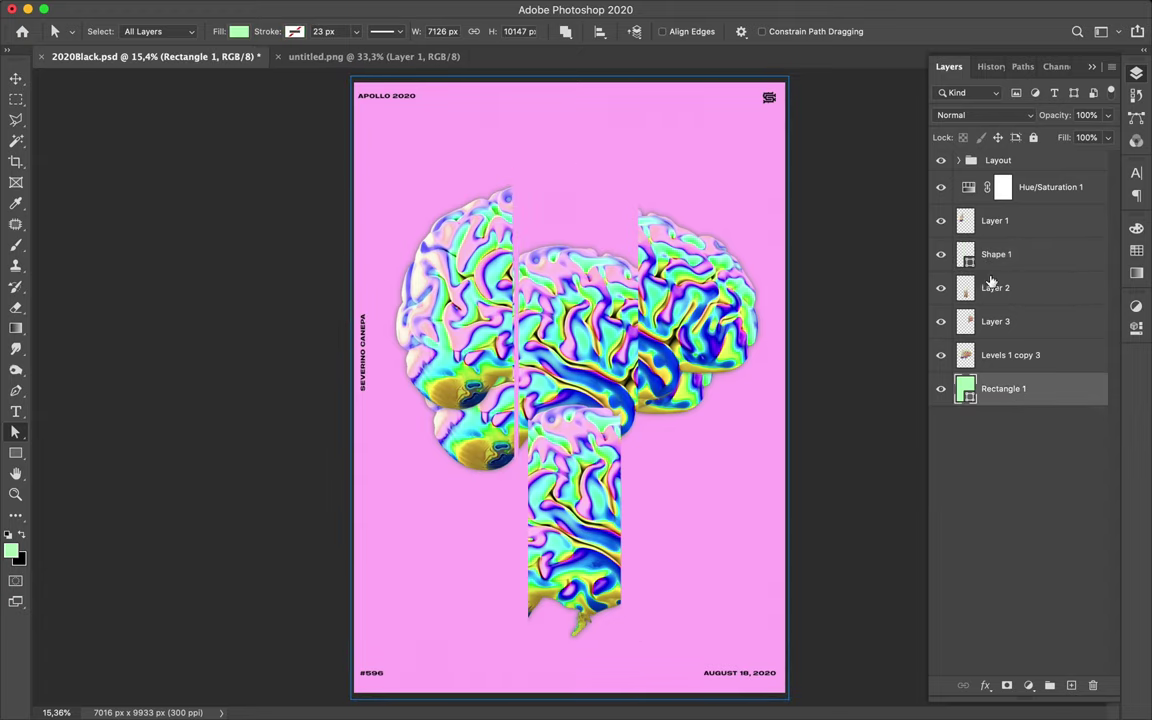
{"action": "left_click", "coordinate": [941, 256]}
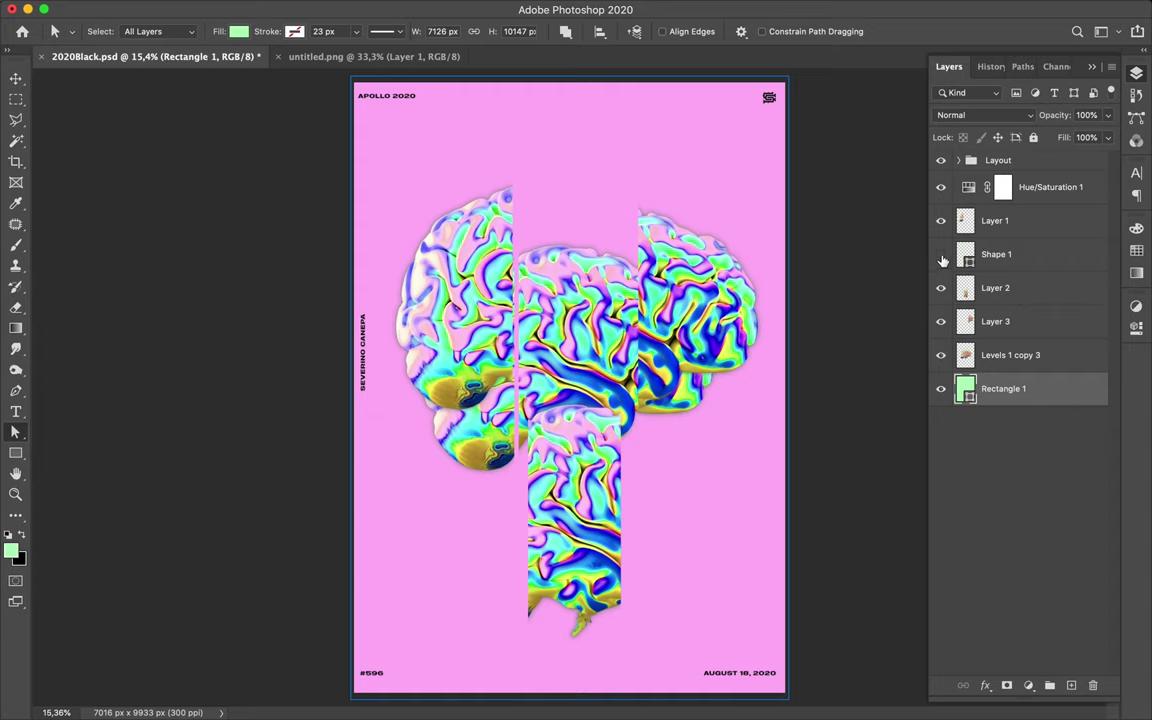
Change the Shape 1 line's stroke colour from pink to deep blue.
{"action": "left_click", "coordinate": [1037, 258]}
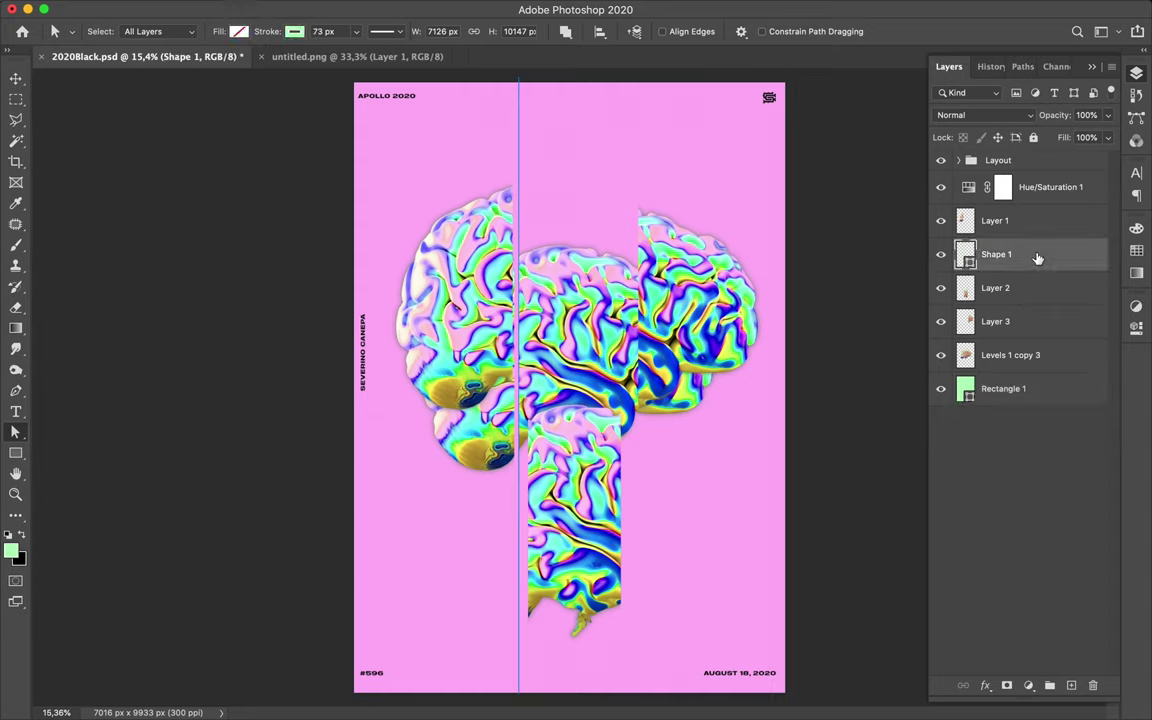
{"action": "left_click", "coordinate": [294, 31]}
{"action": "left_click", "coordinate": [193, 117]}
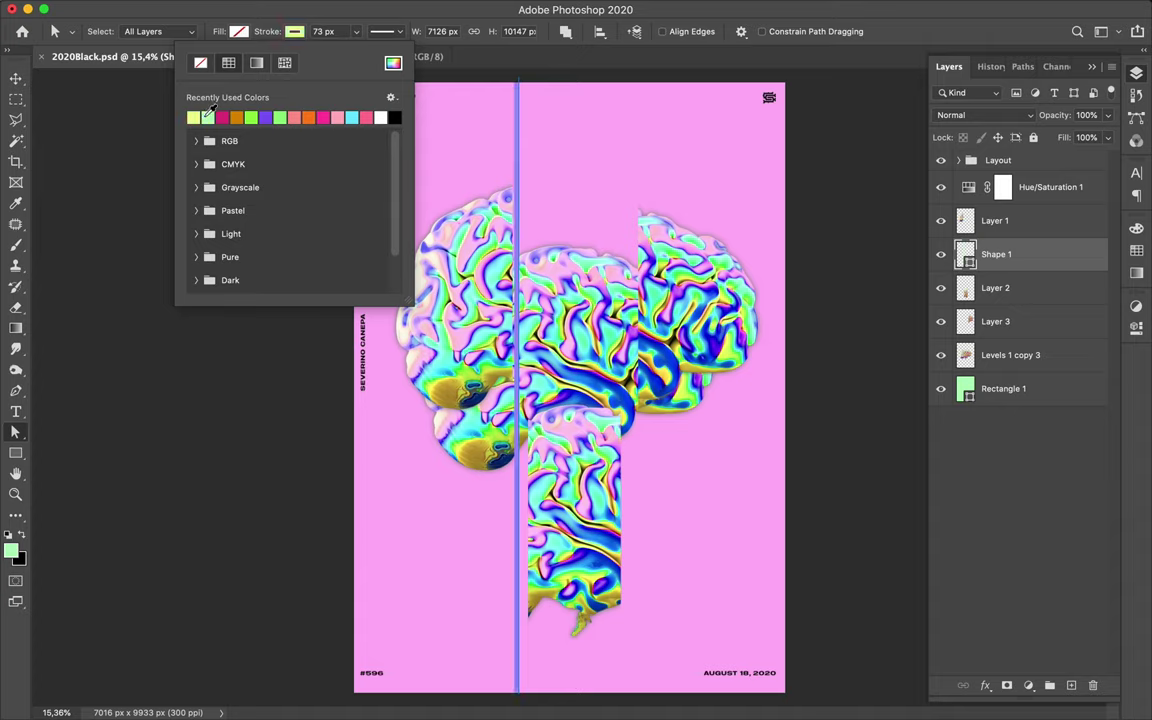
{"action": "left_click", "coordinate": [225, 117]}
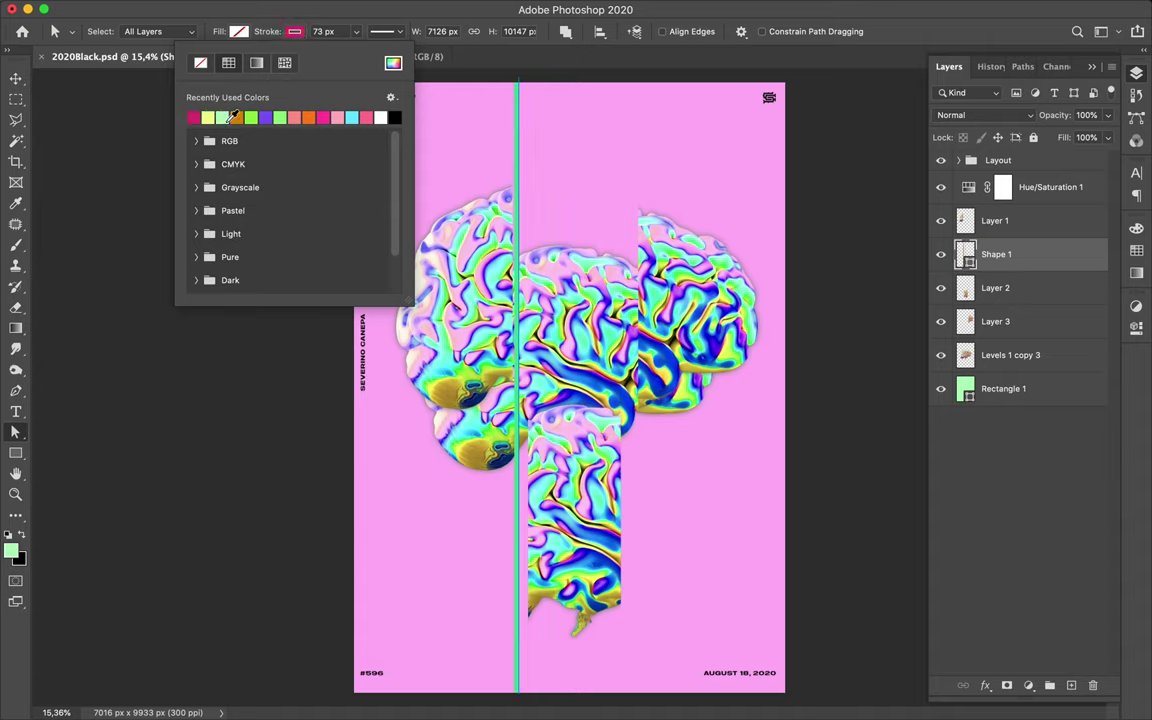
{"action": "left_click", "coordinate": [249, 117]}
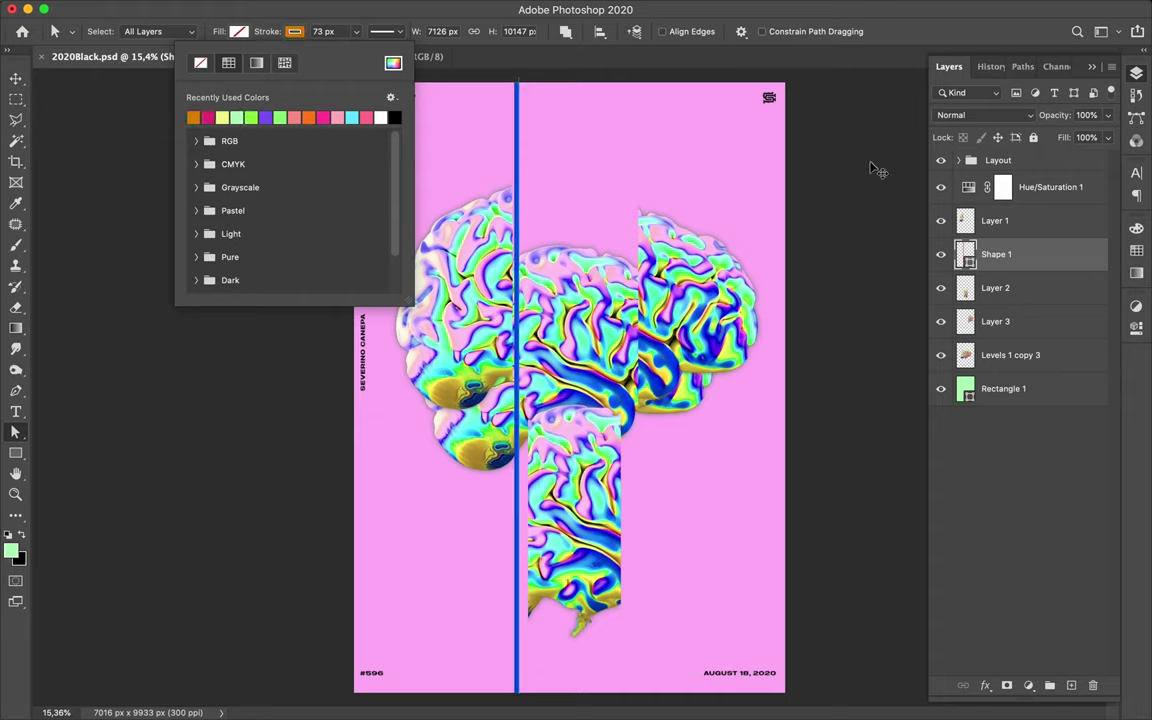
{"action": "key", "text": "v"}
Move Shape 1 above Layer 1 and shift the vertical line slightly left.
{"action": "left_click_drag", "start_coordinate": [520, 155], "coordinate": [544, 154]}
{"action": "left_click_drag", "start_coordinate": [1095, 257], "coordinate": [1028, 218]}
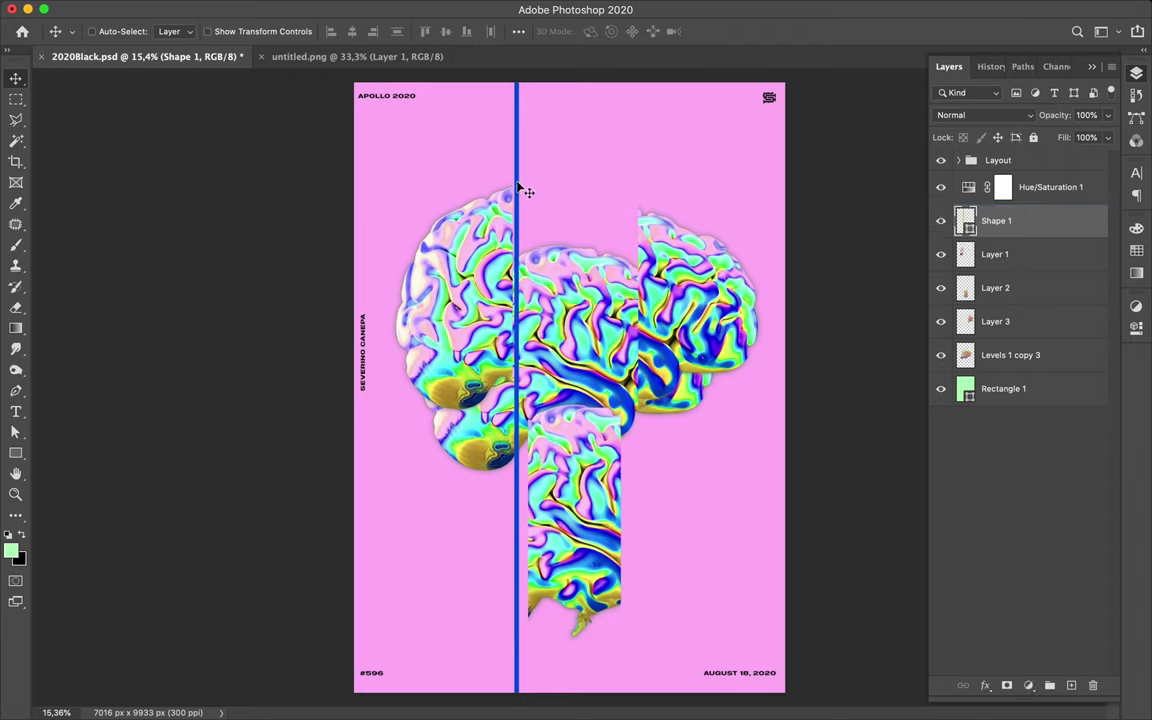
{"action": "left_click_drag", "start_coordinate": [517, 183], "coordinate": [513, 184]}
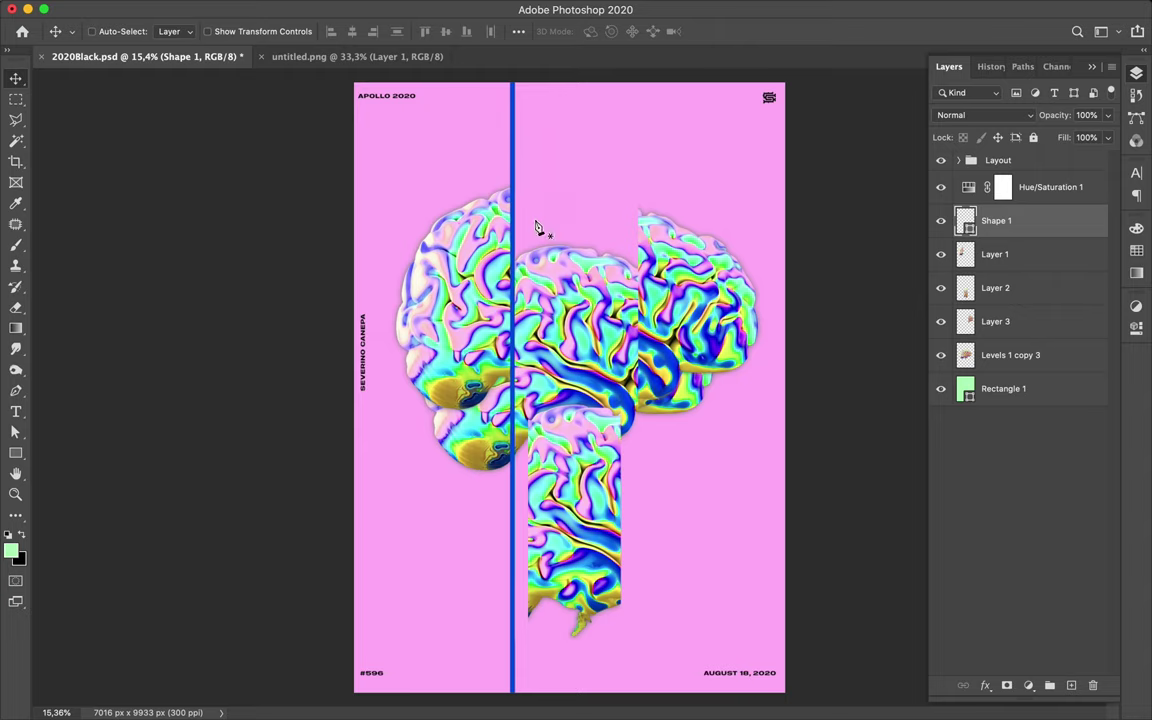
{"action": "key", "text": "p"}
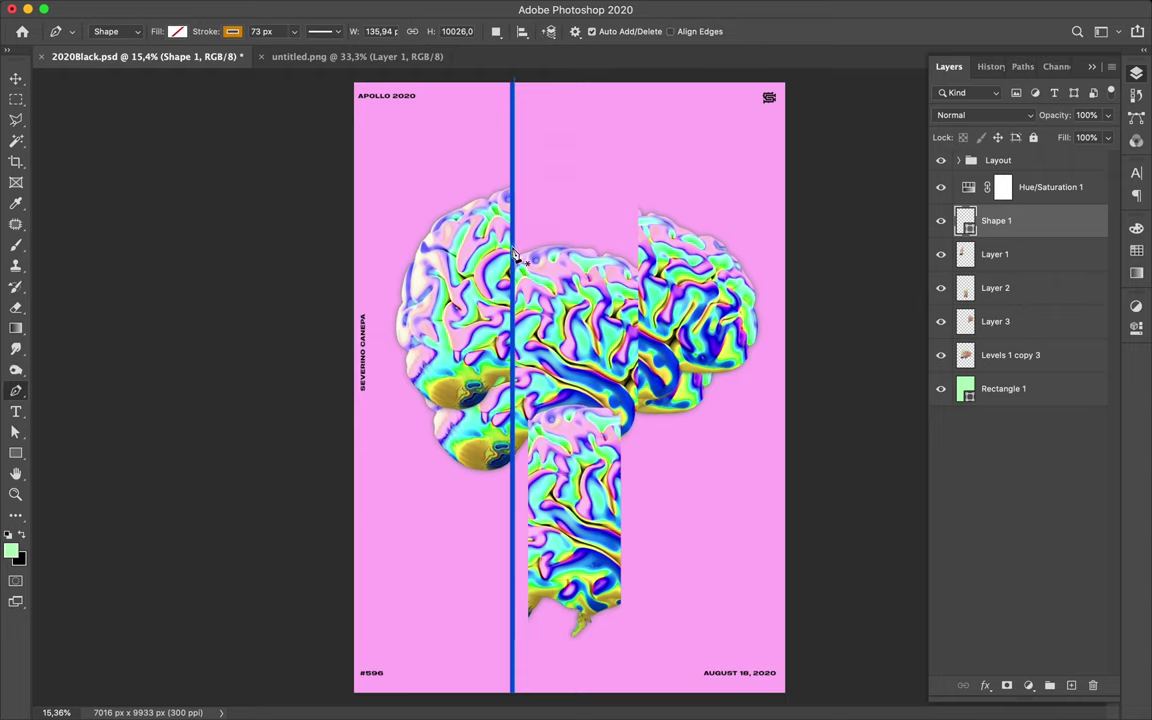
Draw a horizontal line from the vertical divider to the right edge with a 153 px stroke.
{"action": "left_click", "coordinate": [513, 248]}
{"action": "left_click", "coordinate": [785, 248]}
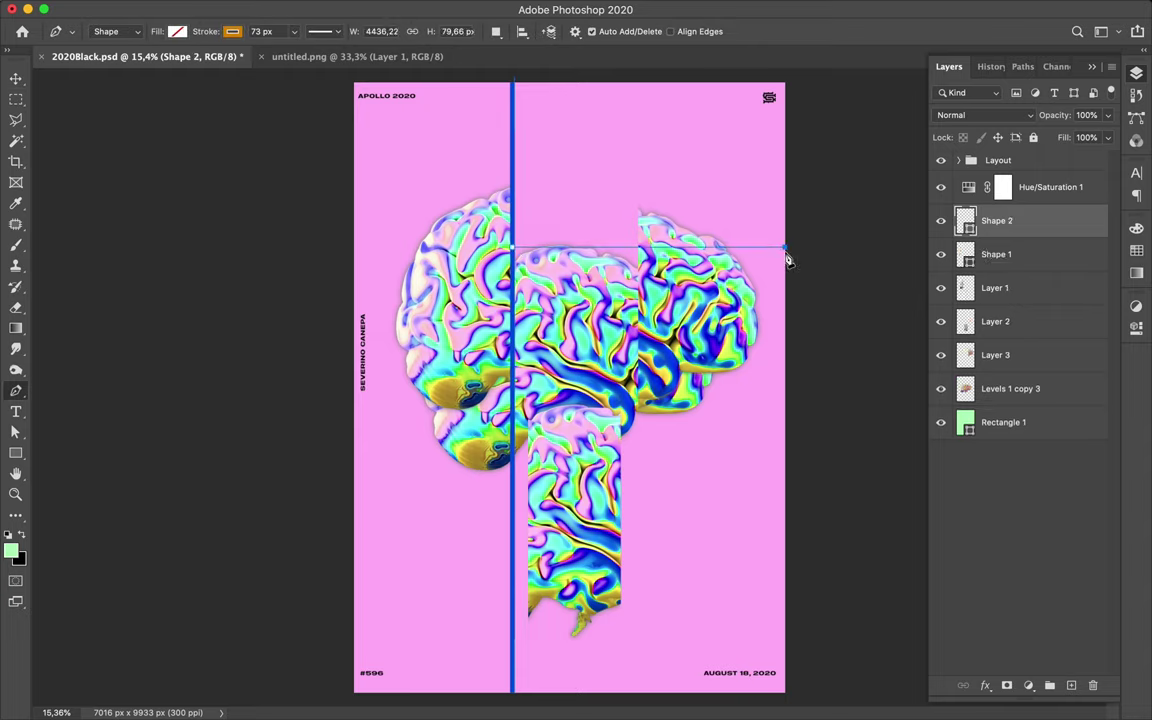
{"action": "key", "text": "a"}
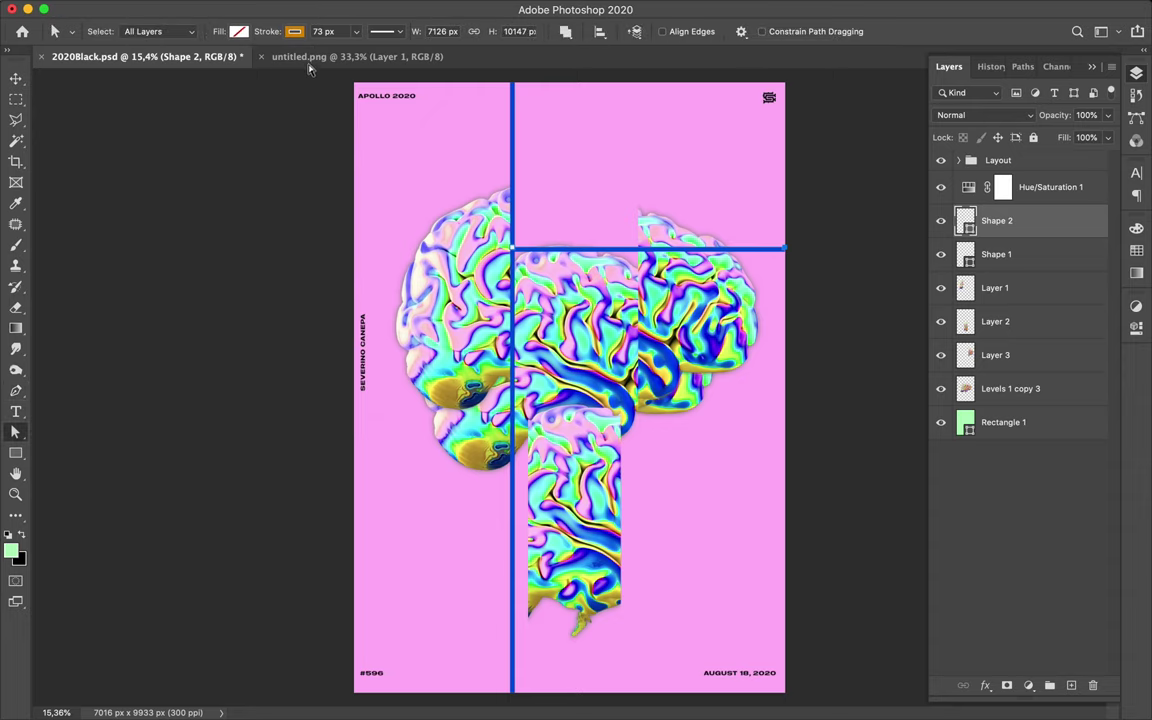
{"action": "left_click", "coordinate": [336, 31]}
{"action": "type", "text": "153"}
{"action": "key", "text": "Return"}
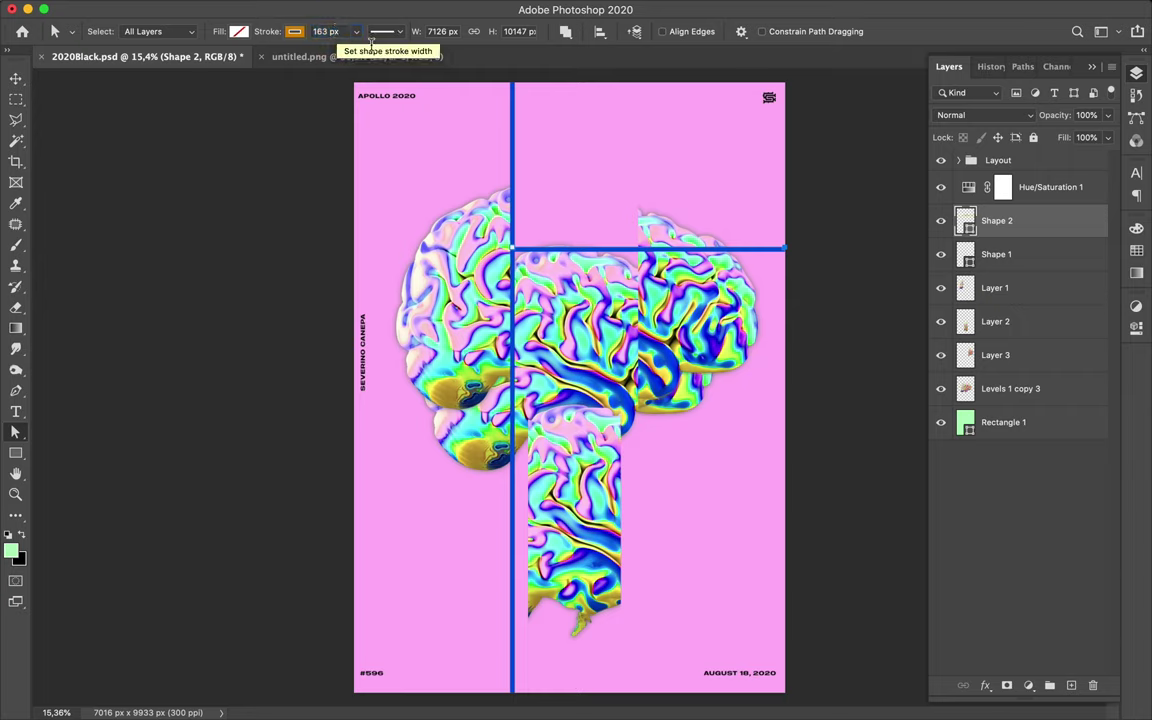
{"action": "left_click", "coordinate": [797, 243]}
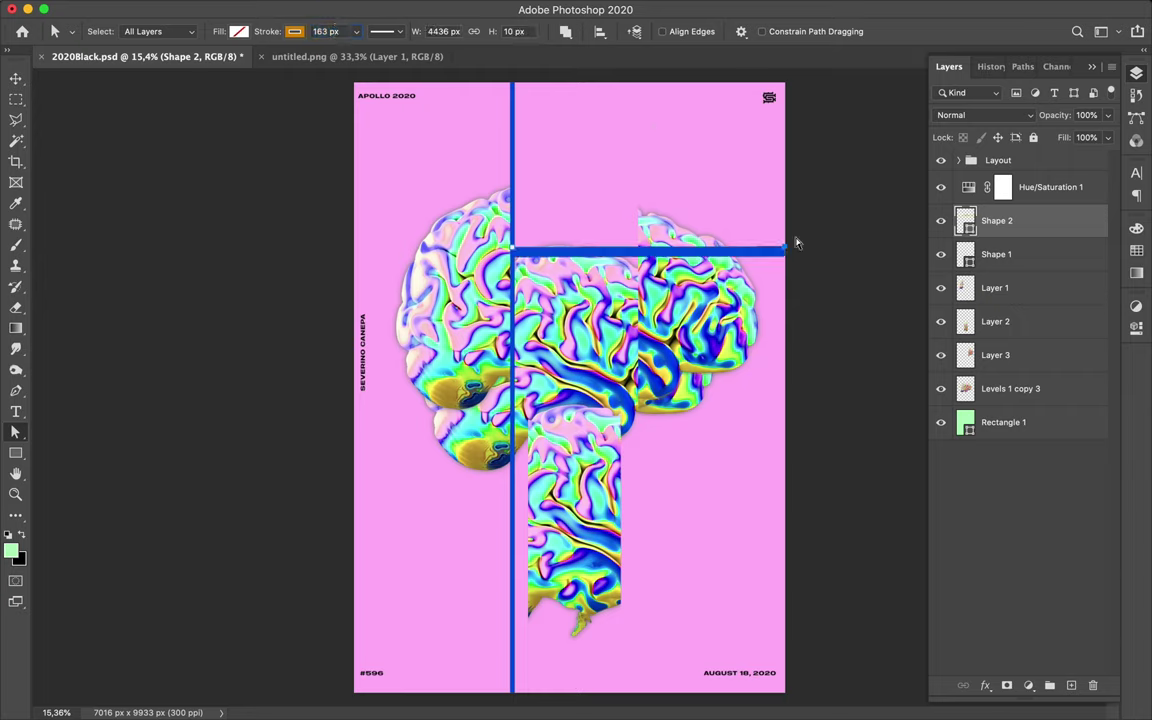
{"action": "left_click", "coordinate": [820, 239]}
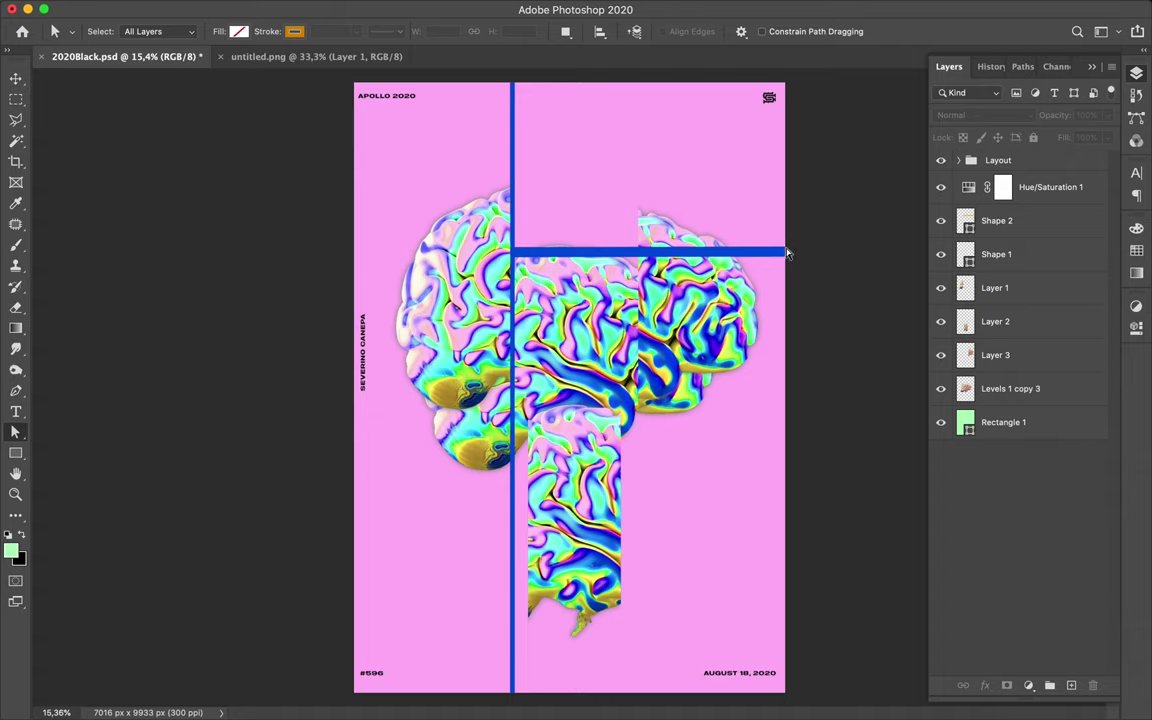
{"action": "left_click", "coordinate": [780, 252]}
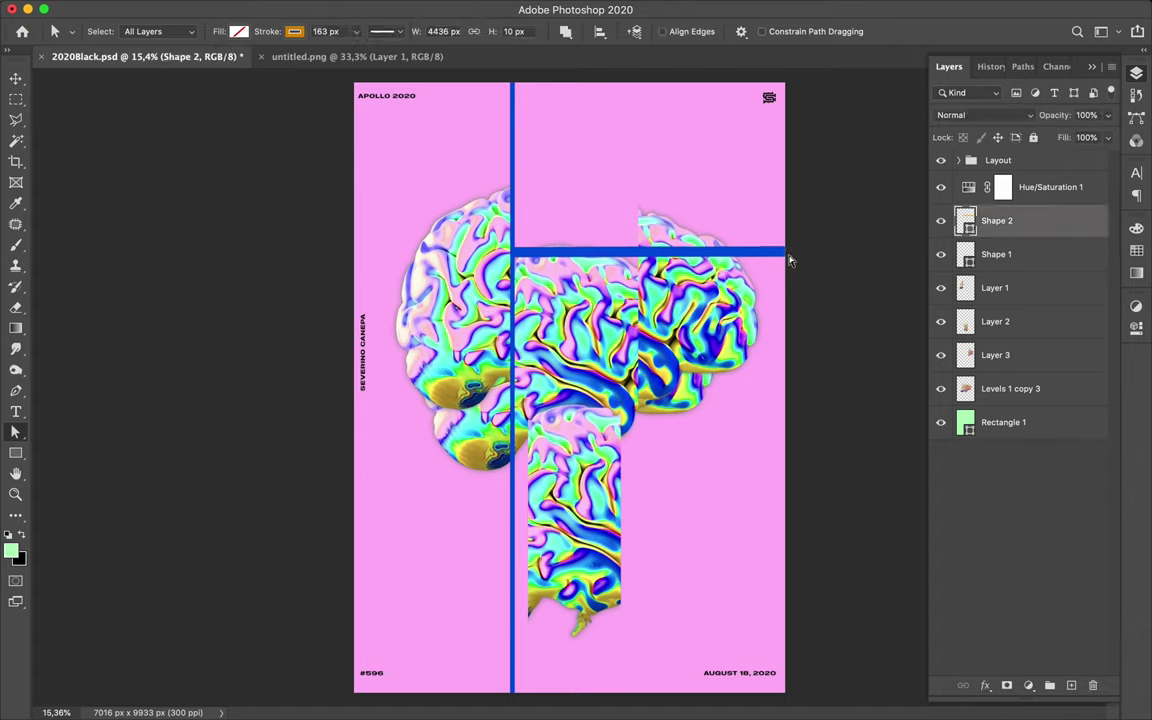
Zoom in and drag the line's right end anchor out to the poster edge.
{"action": "key", "text": "ctrl+plus"}
{"action": "scroll", "coordinate": [792, 260], "scroll_direction": "right", "scroll_amount": 1}
{"action": "scroll", "coordinate": [740, 250], "scroll_direction": "right", "scroll_amount": 4}
{"action": "scroll", "coordinate": [740, 250], "scroll_direction": "up", "scroll_amount": 2}
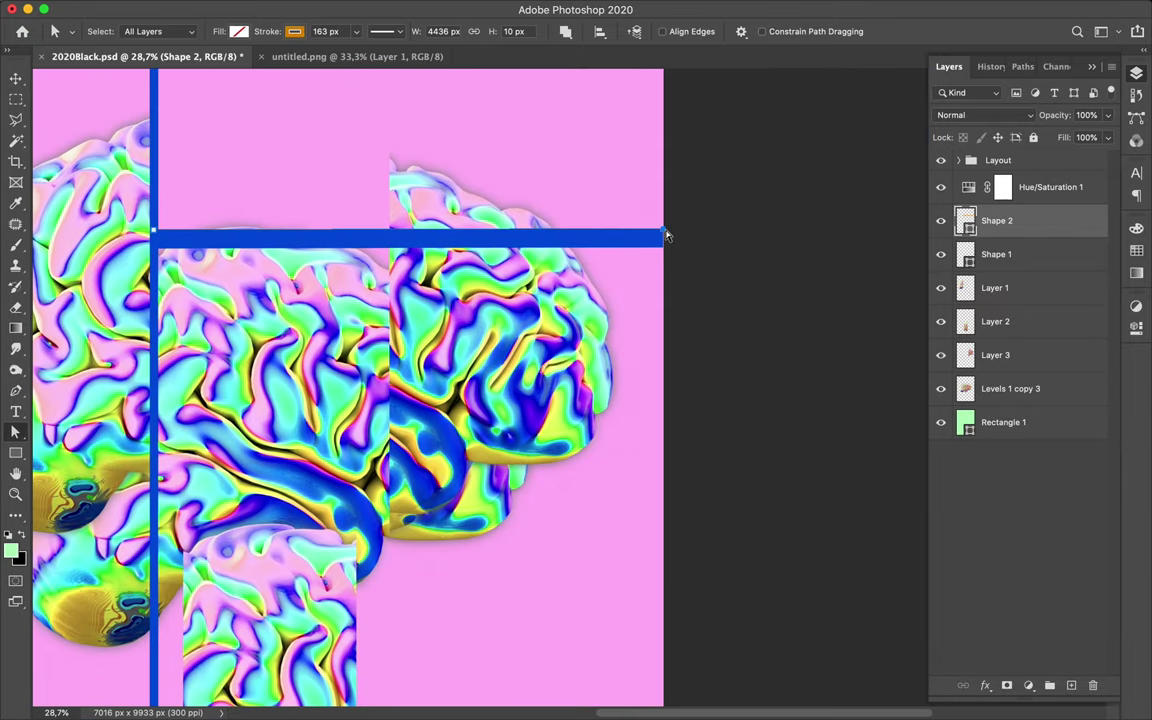
{"action": "left_click_drag", "start_coordinate": [667, 235], "coordinate": [675, 234]}
{"action": "scroll", "coordinate": [545, 283], "scroll_direction": "down", "scroll_amount": 1}
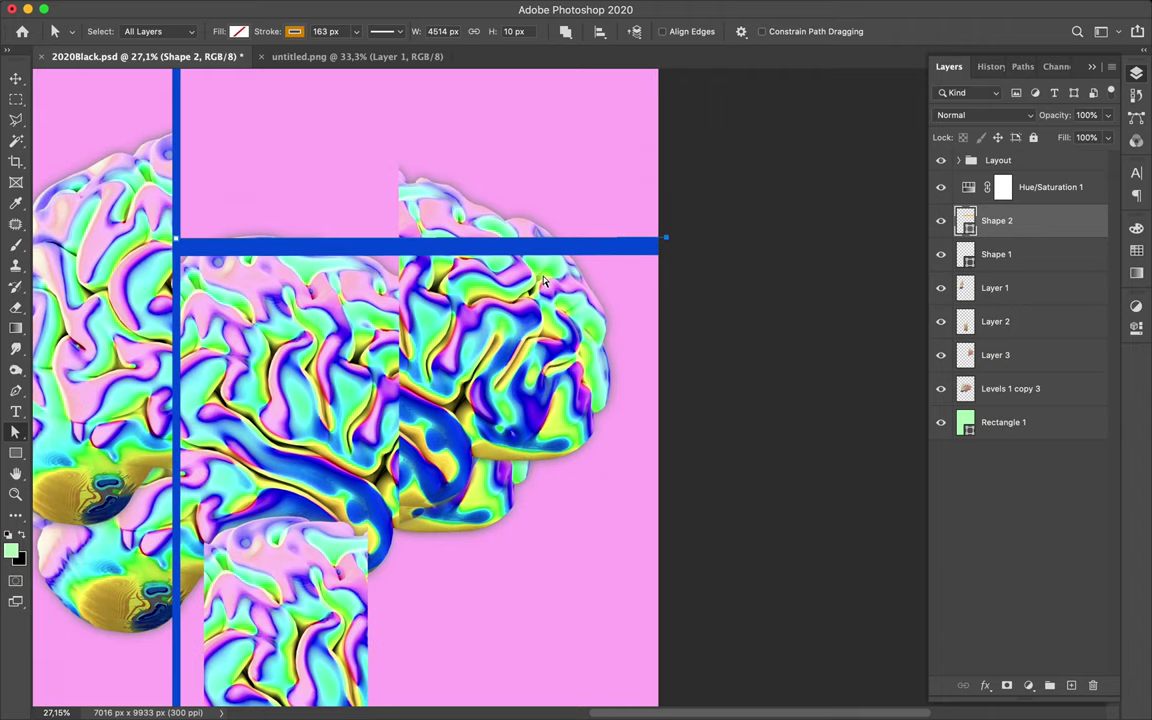
{"action": "scroll", "coordinate": [545, 283], "scroll_direction": "down", "scroll_amount": 1}
{"action": "scroll", "coordinate": [545, 283], "scroll_direction": "down", "scroll_amount": 5}
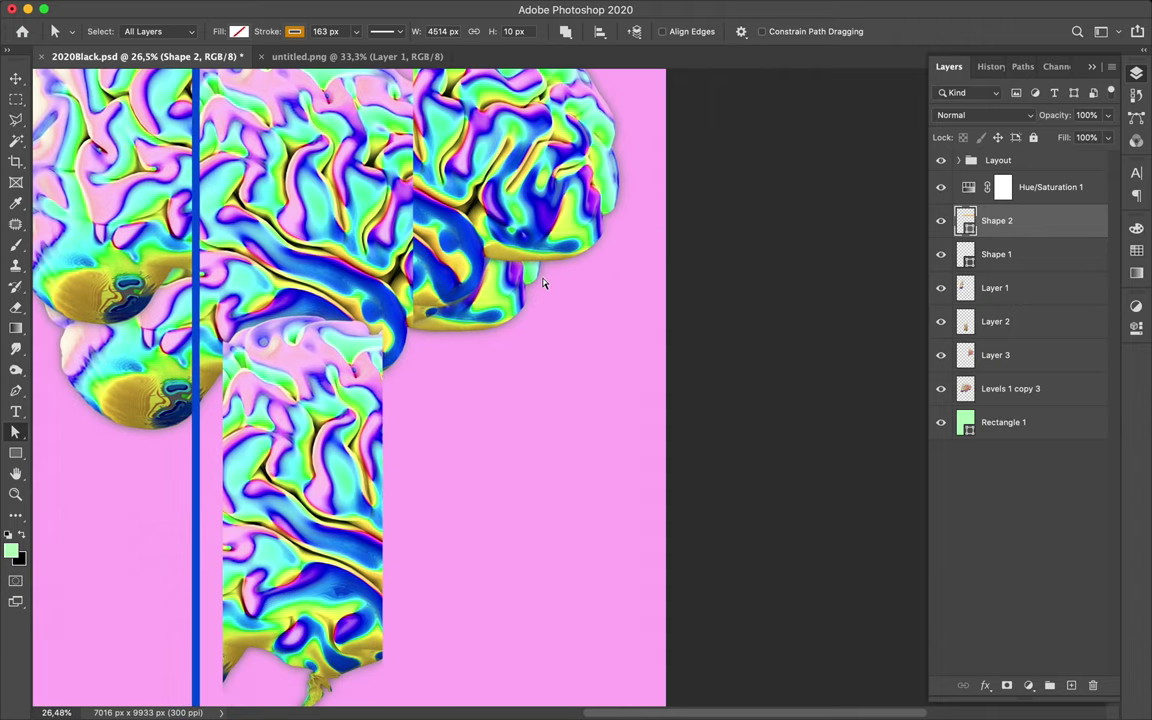
{"action": "scroll", "coordinate": [545, 283], "scroll_direction": "down", "scroll_amount": 1}
{"action": "scroll", "coordinate": [545, 283], "scroll_direction": "up", "scroll_amount": 1}
{"action": "scroll", "coordinate": [545, 283], "scroll_direction": "down", "scroll_amount": 1}
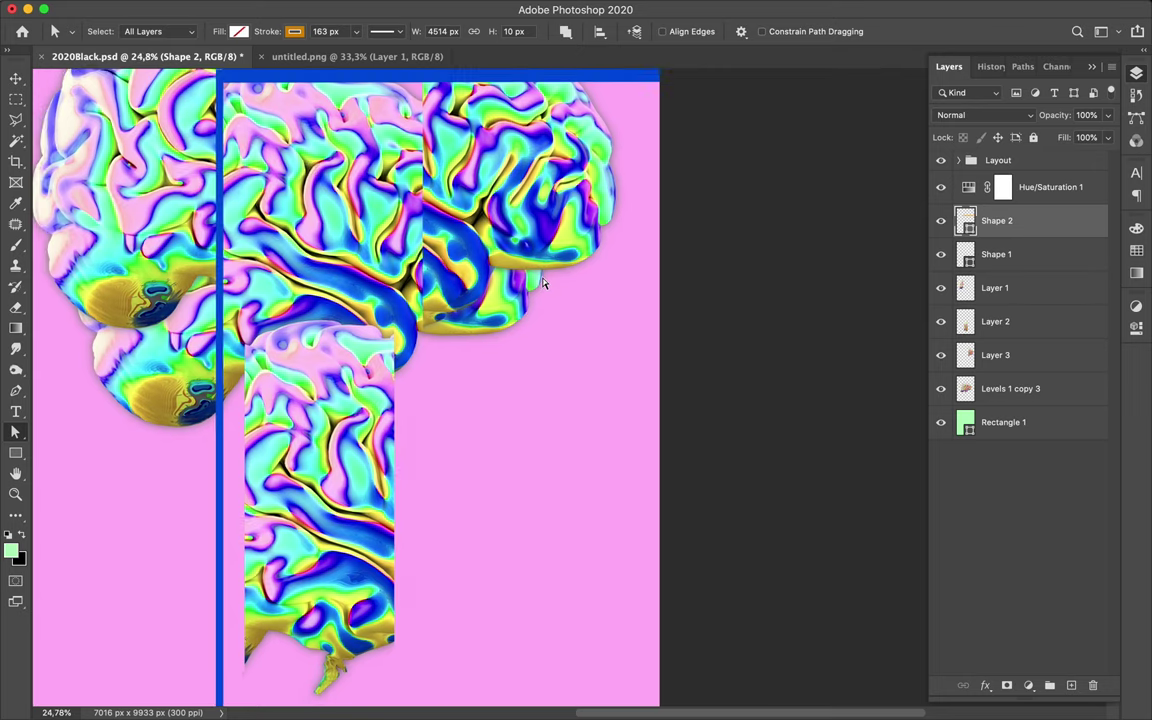
{"action": "scroll", "coordinate": [545, 283], "scroll_direction": "down", "scroll_amount": 2}
{"action": "scroll", "coordinate": [570, 250], "scroll_direction": "down", "scroll_amount": 1}
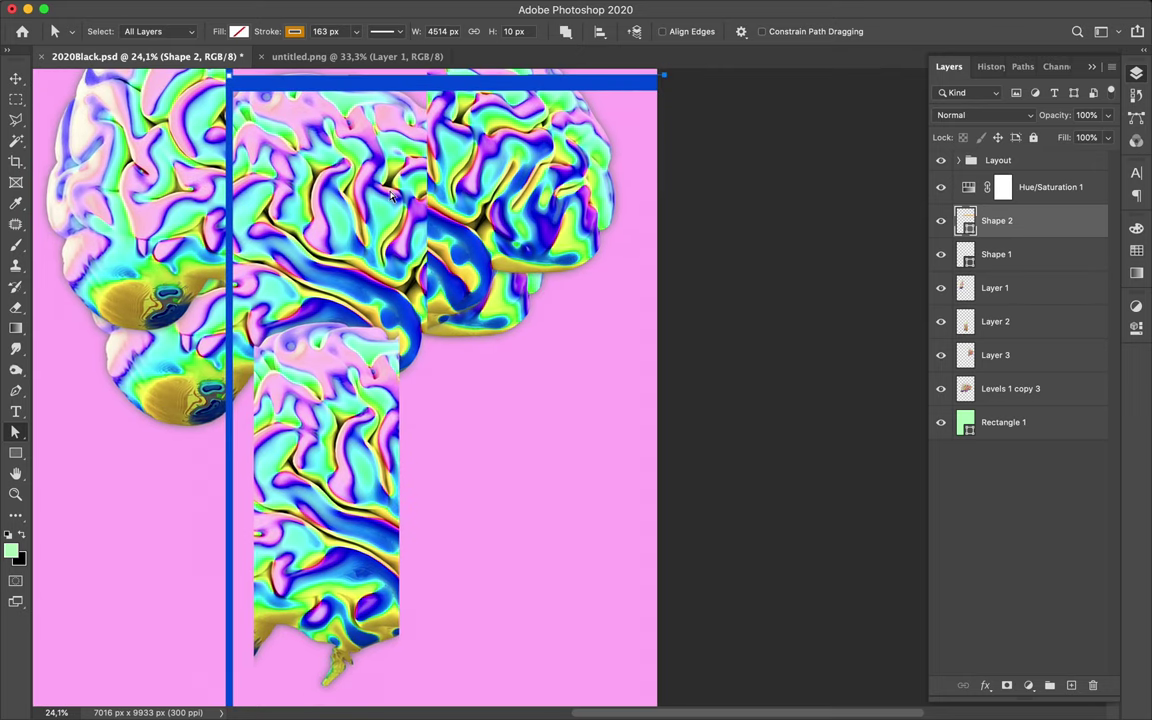
{"action": "key", "text": "v"}
{"action": "left_click", "coordinate": [1005, 388]}
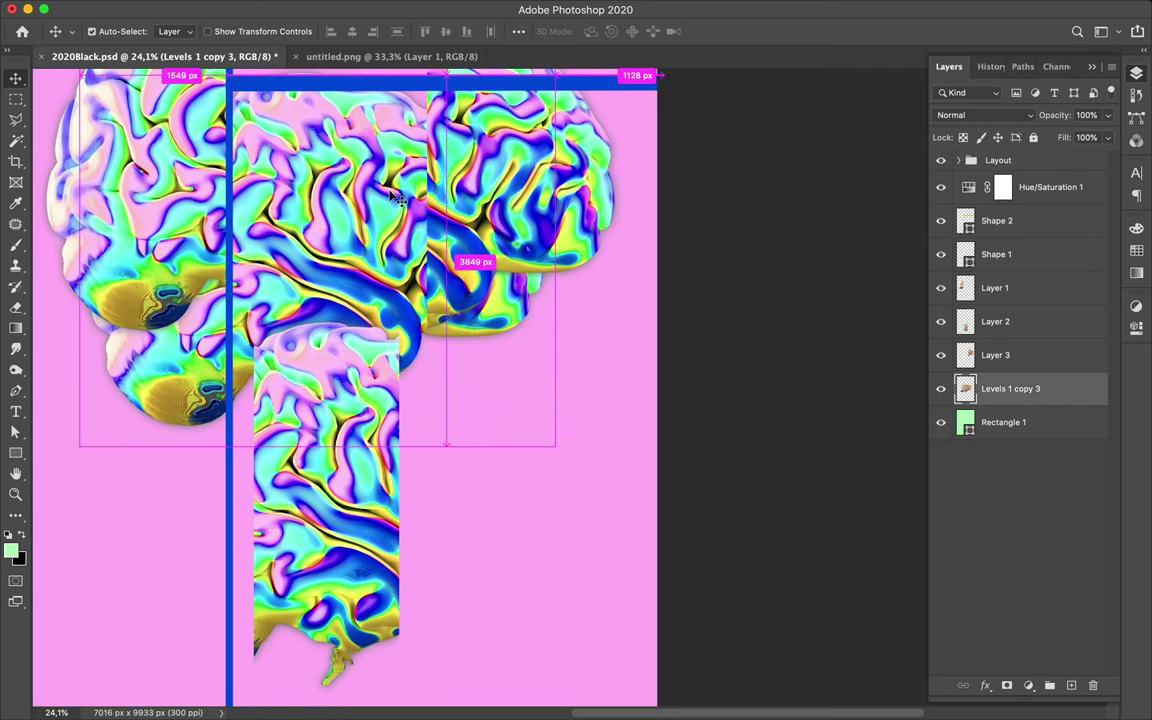
Hide the Levels 1 copy 3 brain layer and select the Layer 3 brain piece.
{"action": "key", "text": "ctrl+0"}
{"action": "left_click", "coordinate": [941, 392]}
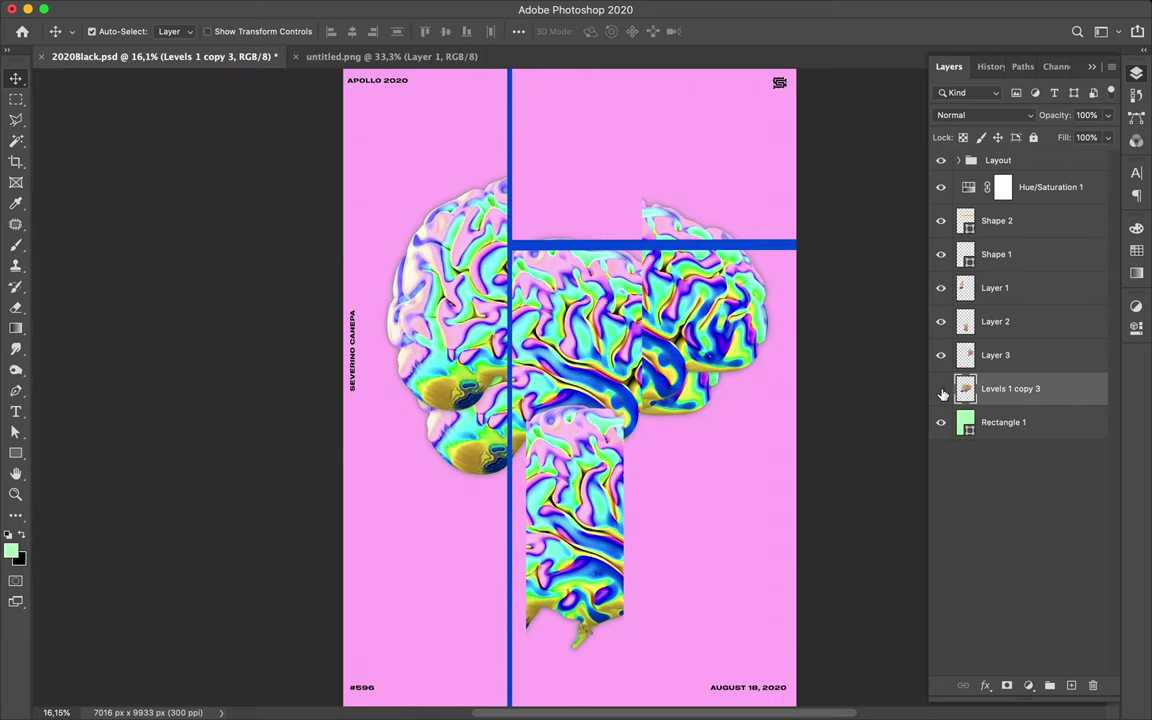
{"action": "left_click", "coordinate": [941, 392]}
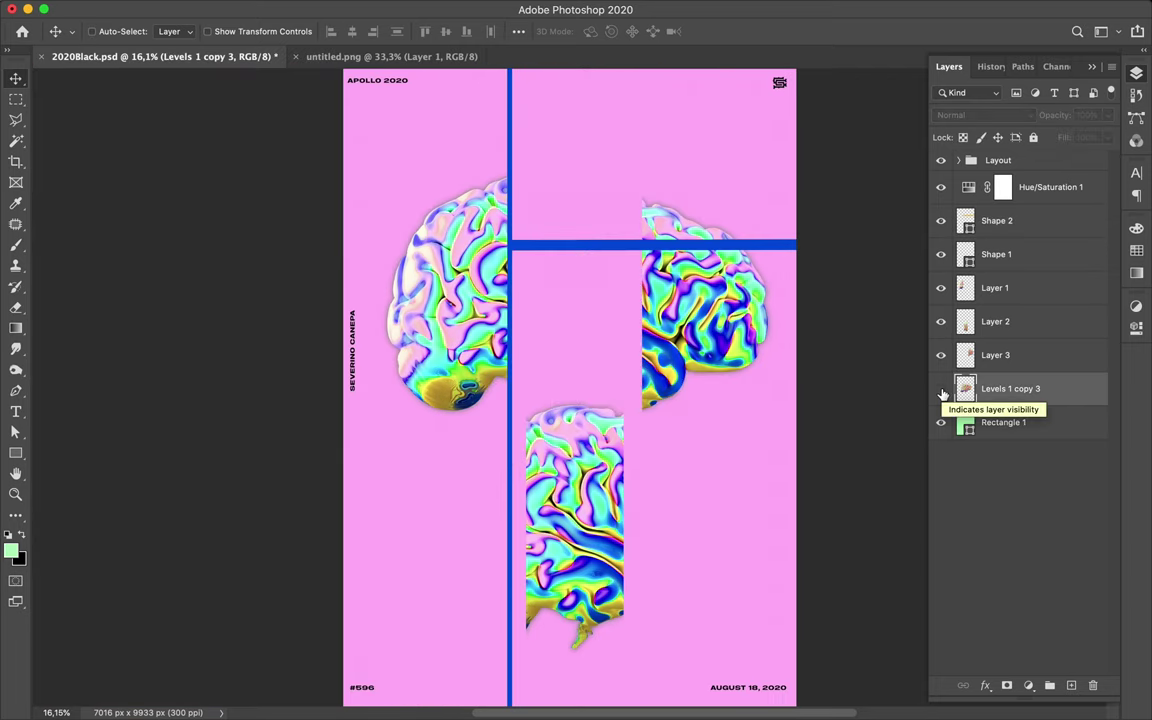
{"action": "left_click", "coordinate": [605, 459], "text": "ctrl"}
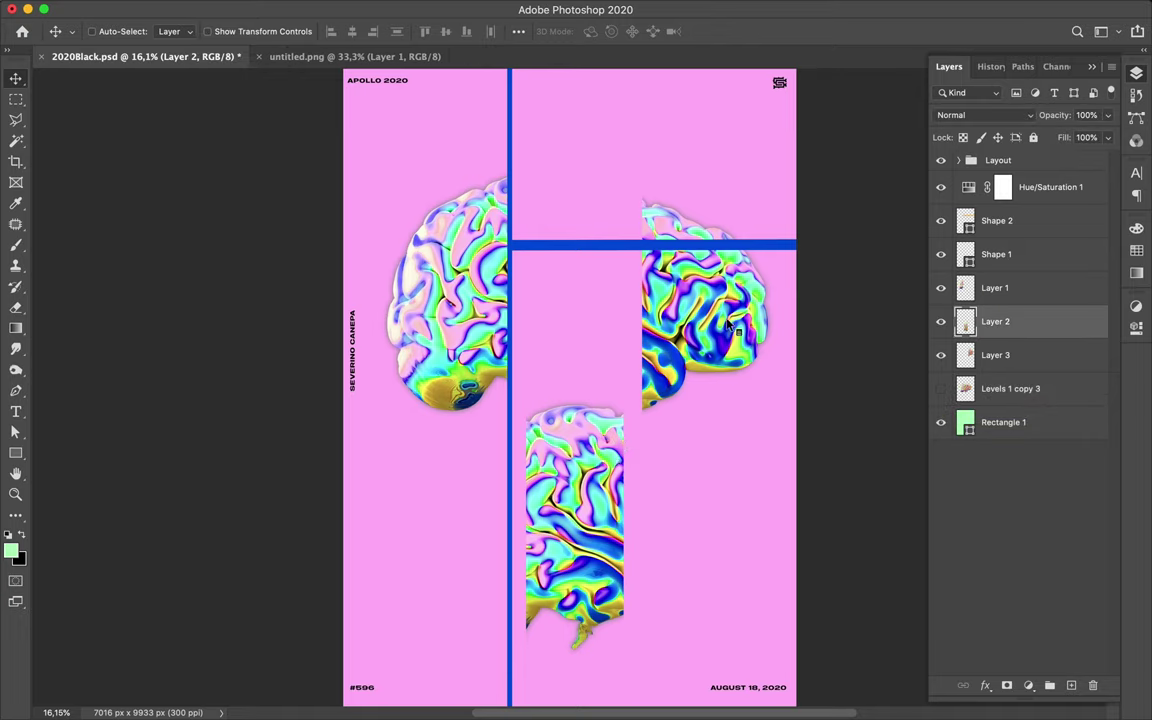
{"action": "left_click", "coordinate": [662, 297], "text": "ctrl"}
Rotate the Layer 3 brain piece to 90 degrees with Free Transform.
{"action": "key", "text": "ctrl+t"}
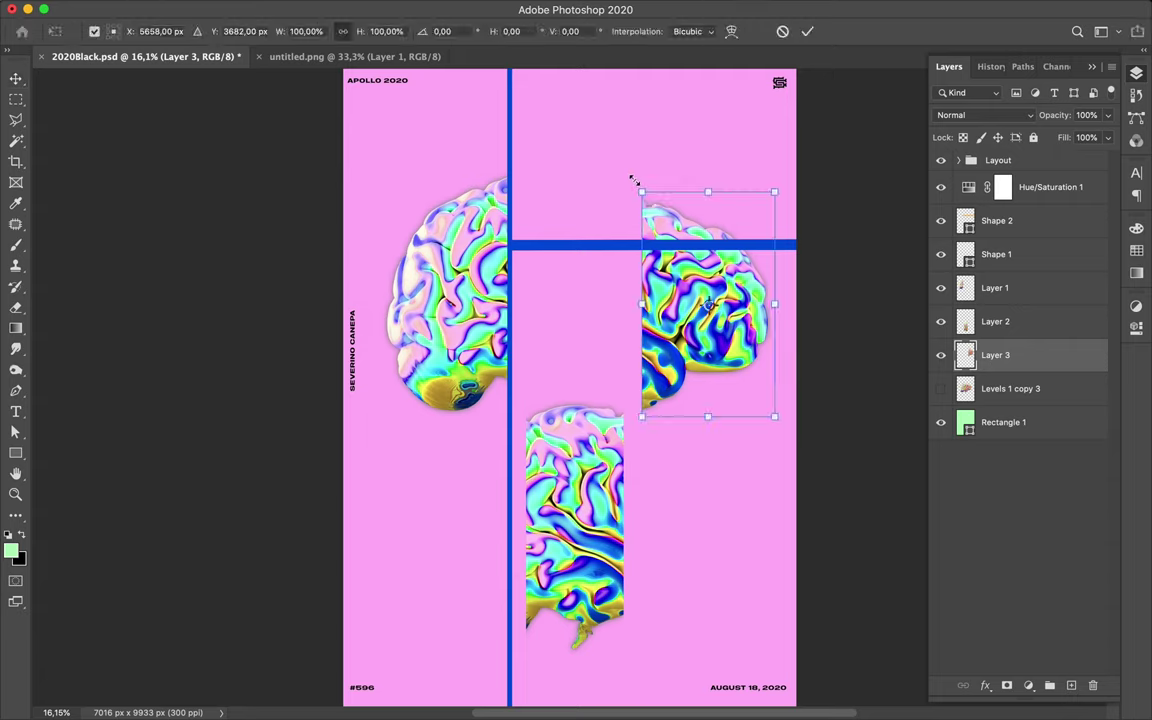
{"action": "left_click_drag", "start_coordinate": [866, 214], "coordinate": [870, 223]}
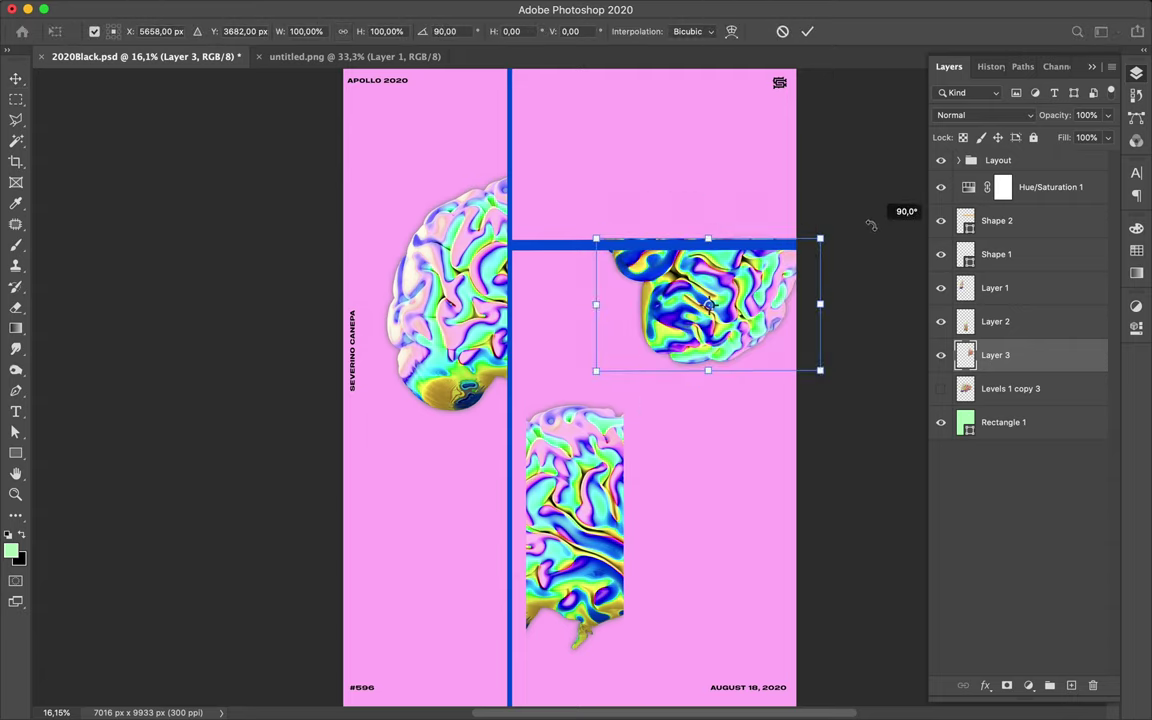
{"action": "left_click_drag", "start_coordinate": [870, 223], "coordinate": [870, 223]}
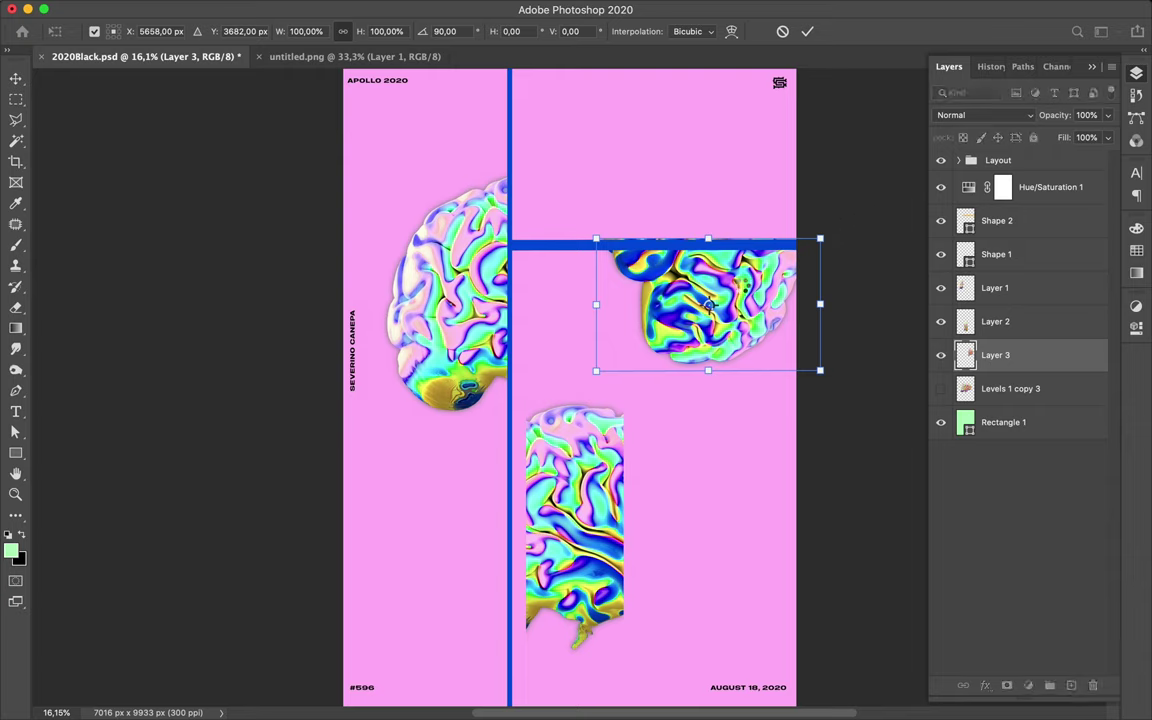
{"action": "key", "text": "ctrl+h"}
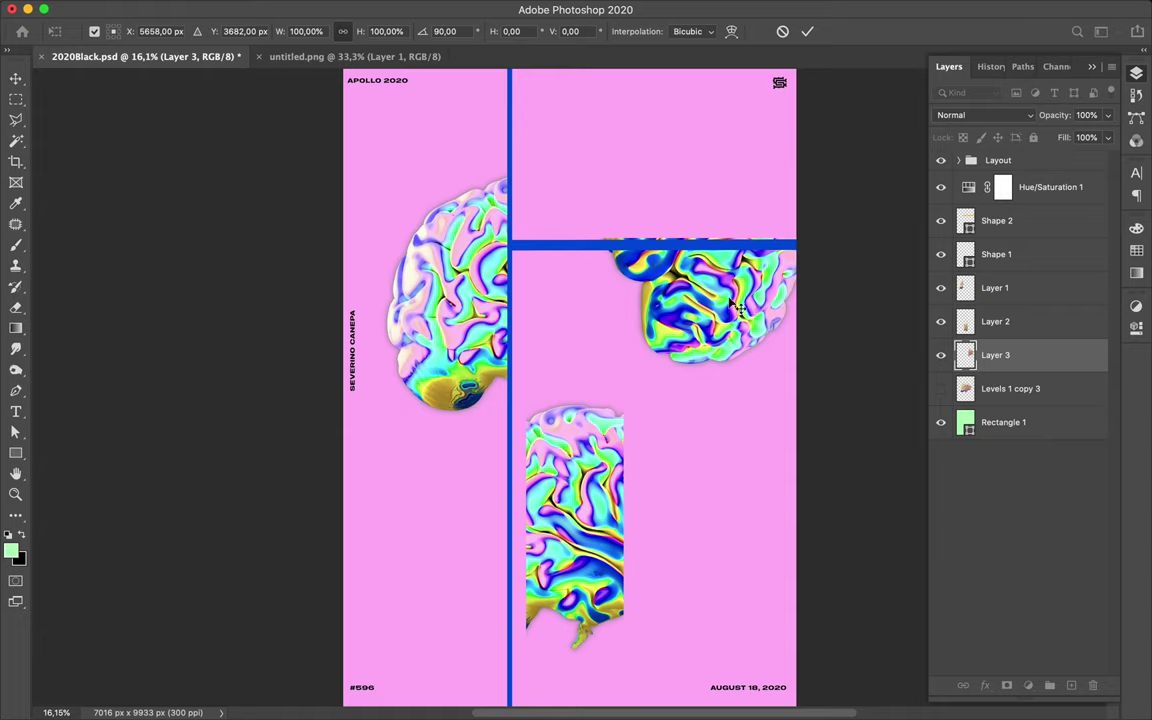
{"action": "key", "text": "Return"}
Move the Layer 3 brain just below the blue bar, nudged up 10 px.
{"action": "key", "text": "ctrl+t"}
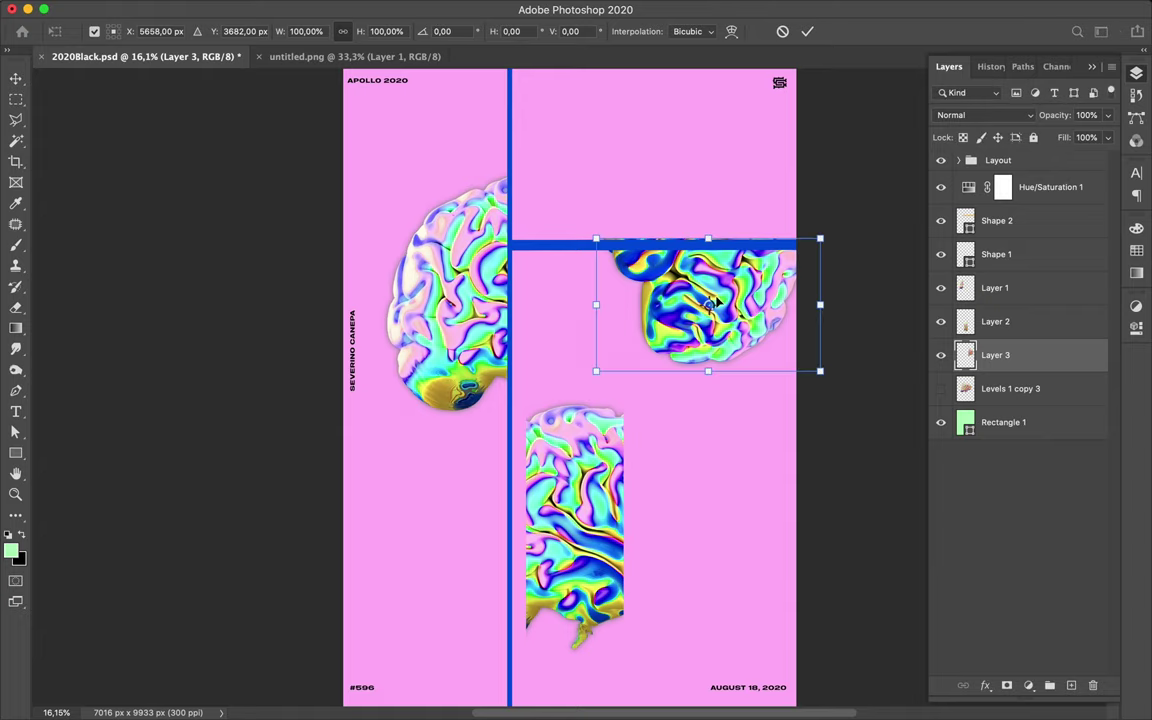
{"action": "left_click_drag", "start_coordinate": [708, 305], "coordinate": [715, 317]}
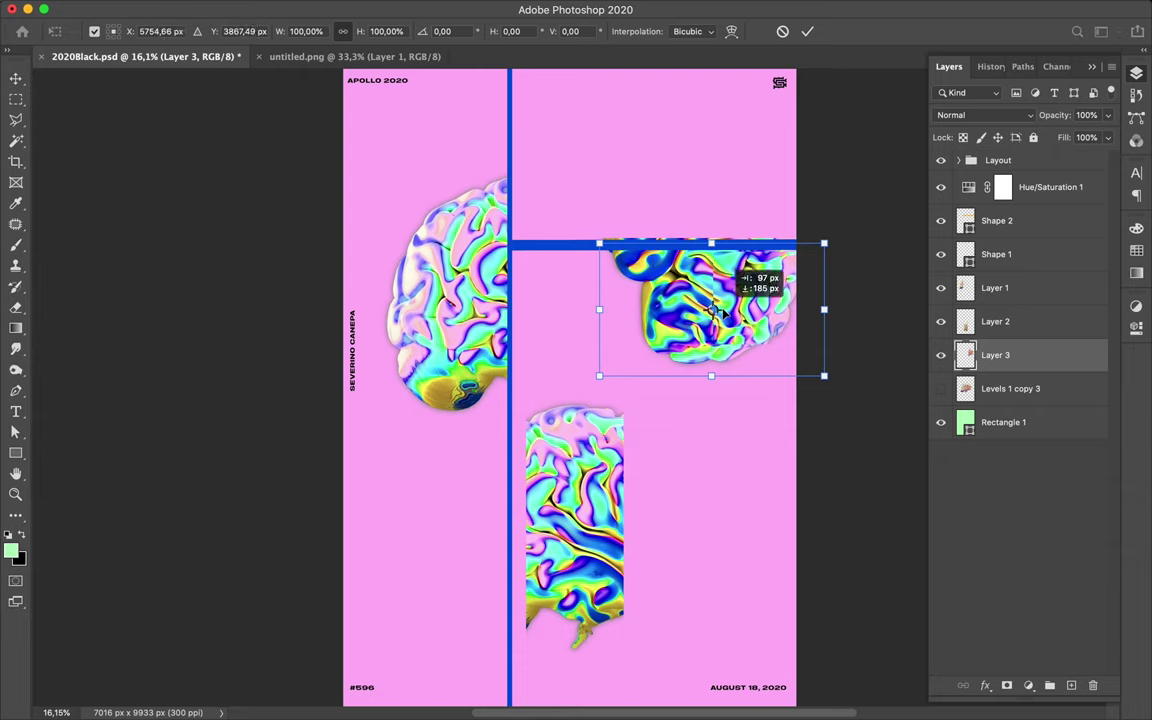
{"action": "left_click_drag", "start_coordinate": [715, 317], "coordinate": [716, 318]}
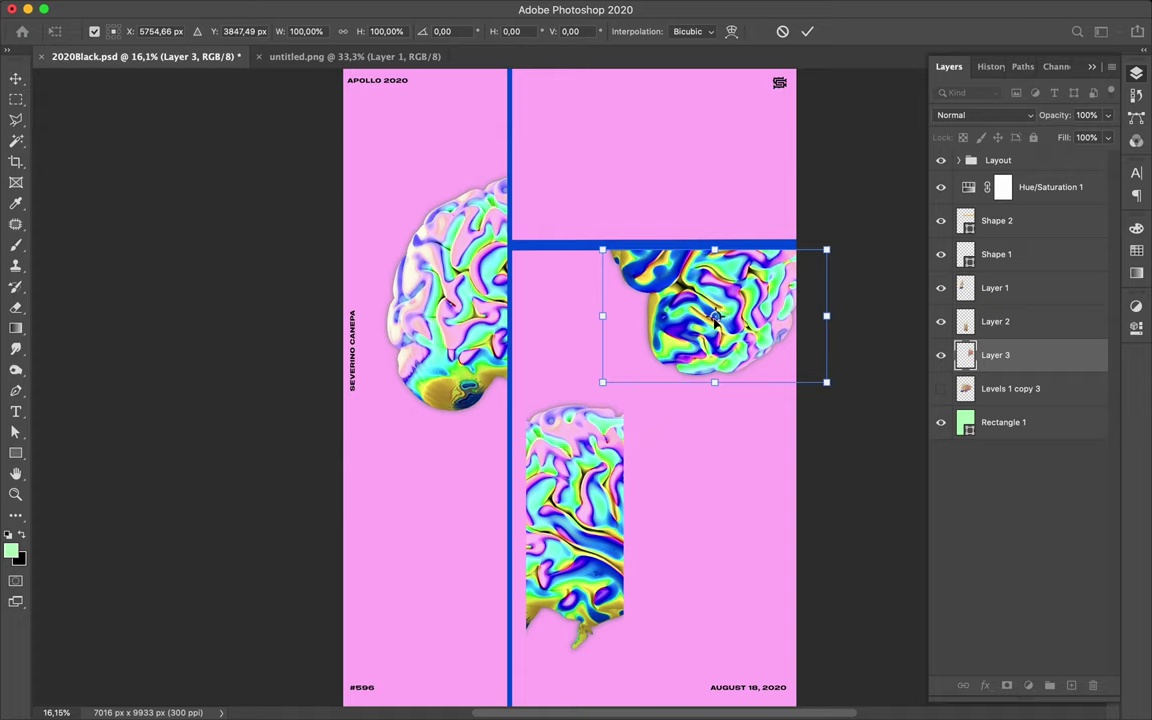
{"action": "key", "text": "shift+Up"}
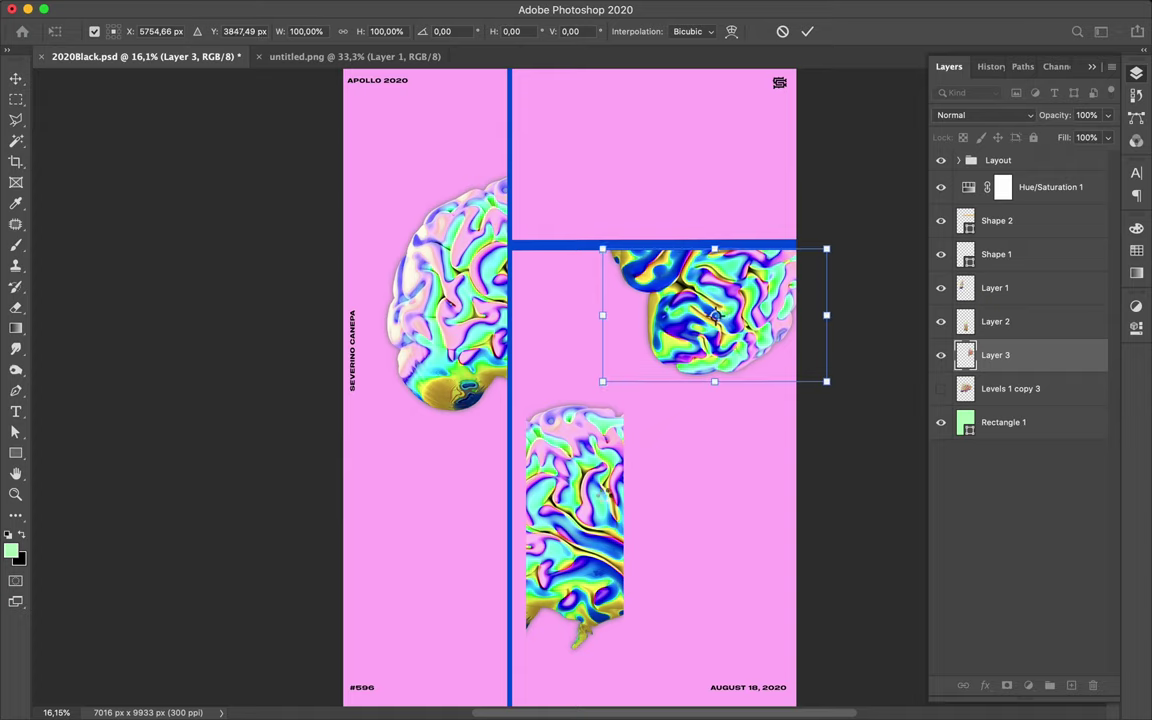
{"action": "key", "text": "Return"}
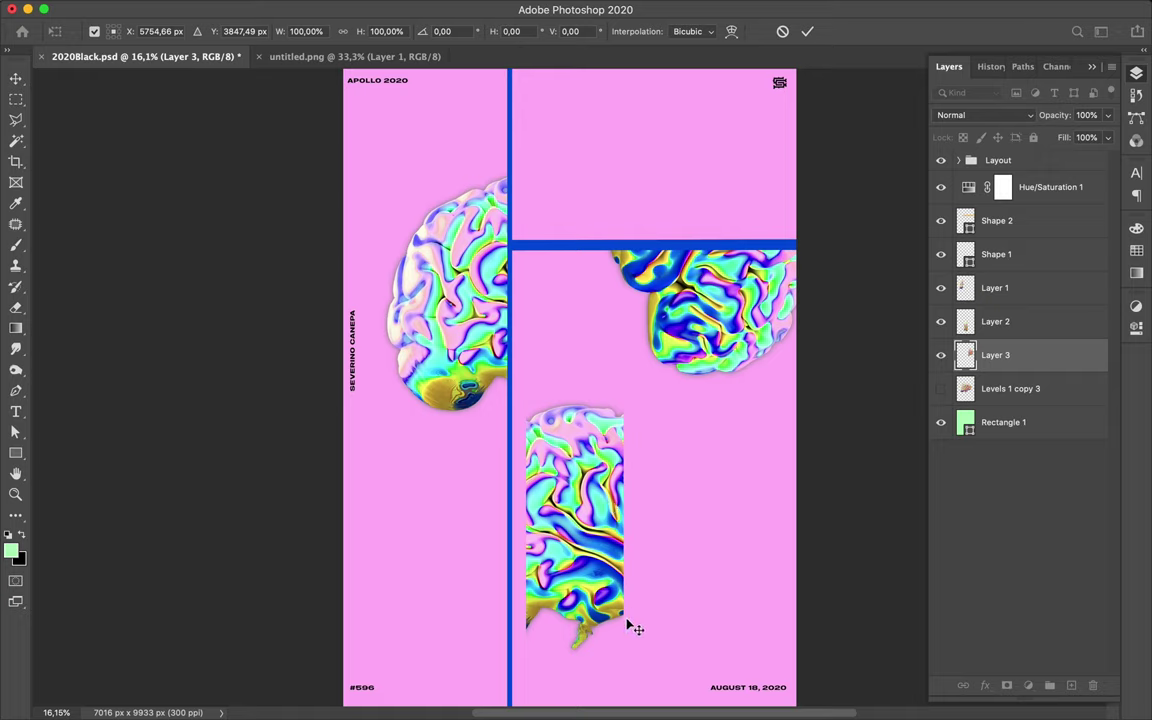
{"action": "key", "text": "alt+bracketright"}
{"action": "key", "text": "ctrl+t"}
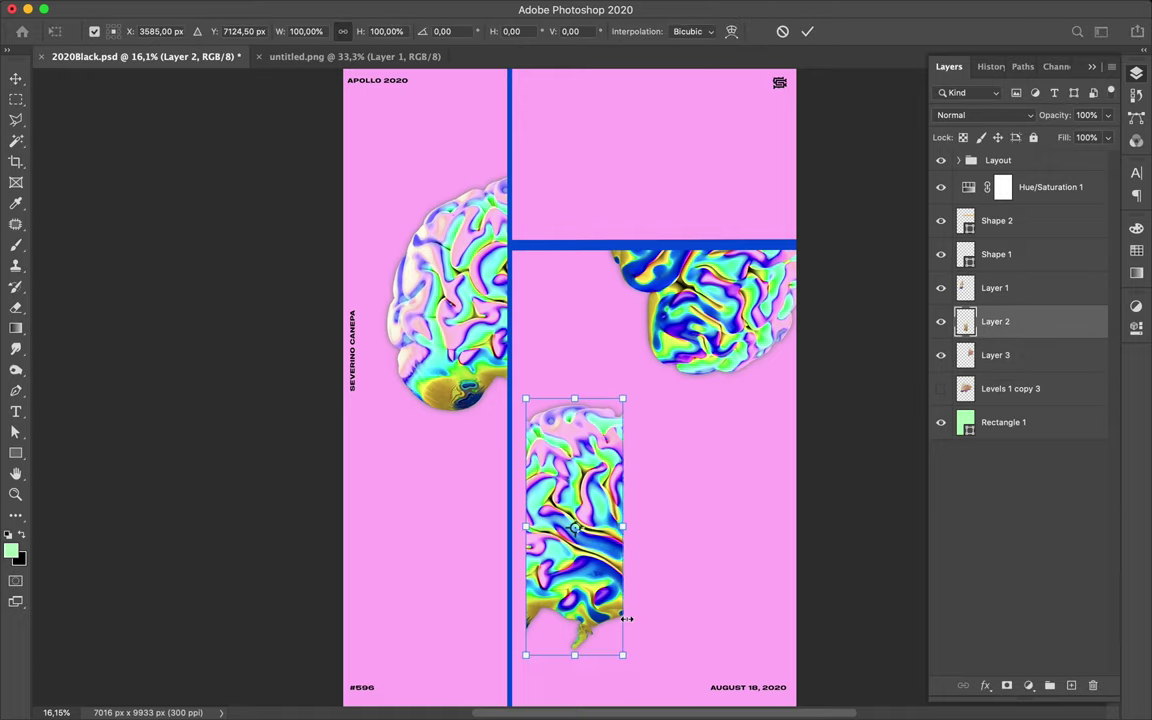
Scale the Layer 2 brain strip to about 72% and push it against the blue divider.
{"action": "left_click_drag", "start_coordinate": [622, 655], "coordinate": [608, 620]}
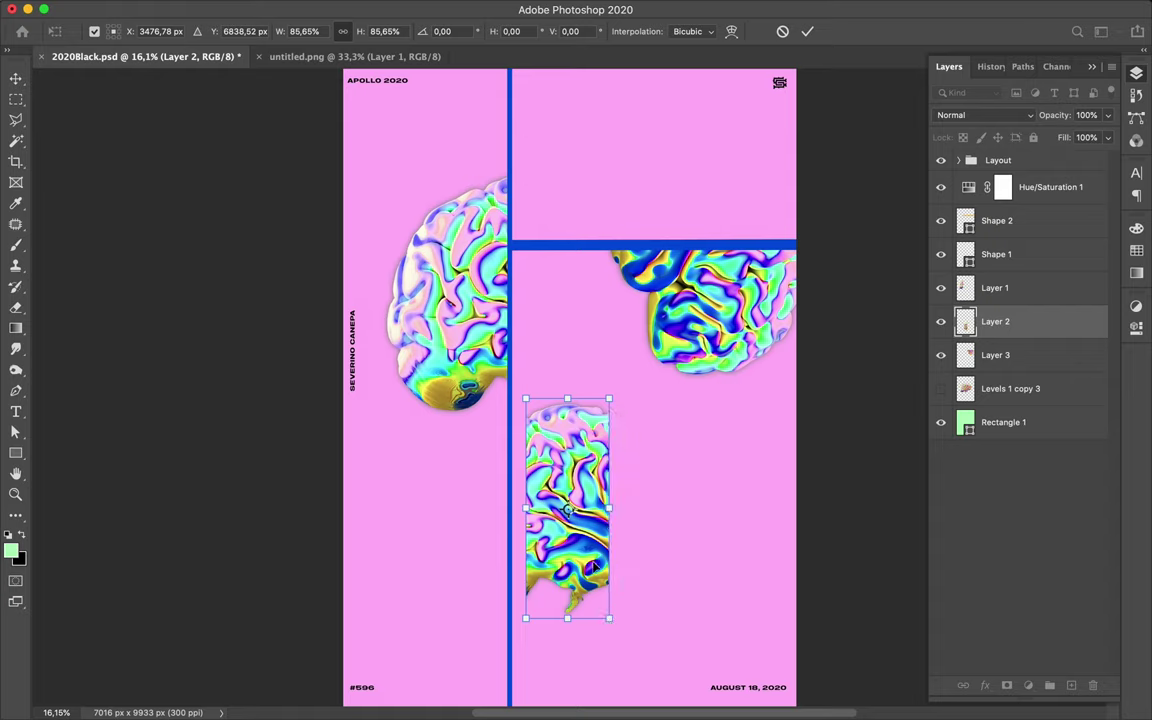
{"action": "left_click_drag", "start_coordinate": [608, 618], "coordinate": [592, 586]}
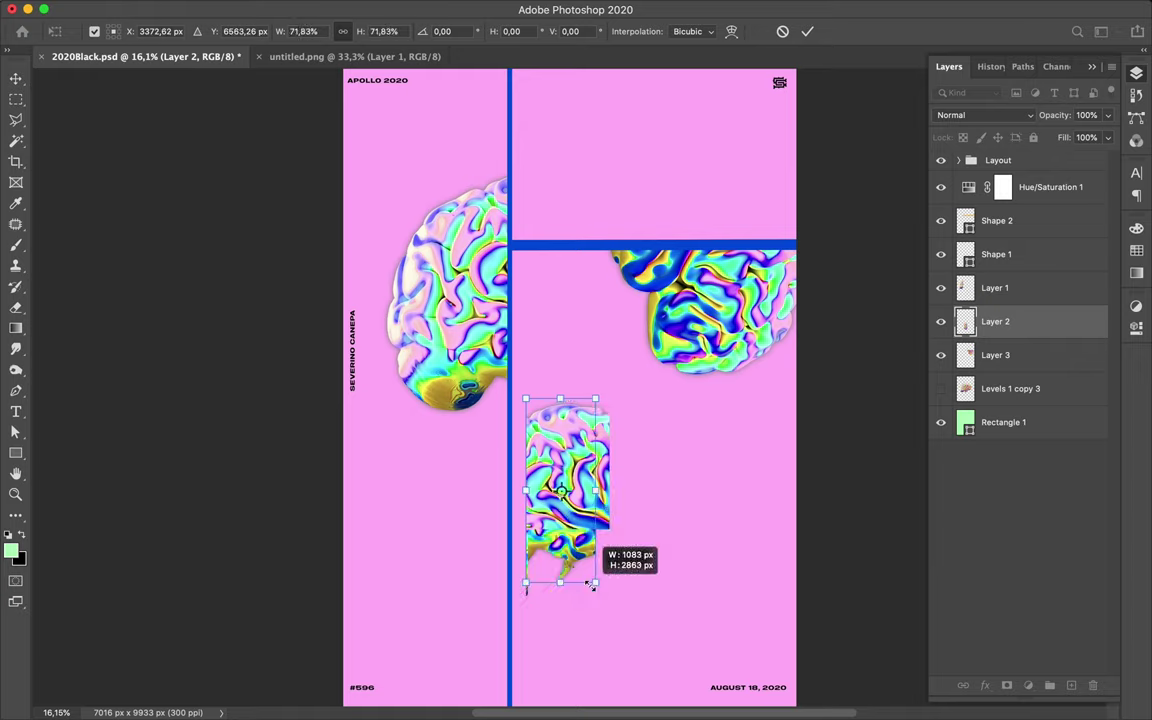
{"action": "left_click_drag", "start_coordinate": [591, 585], "coordinate": [591, 585]}
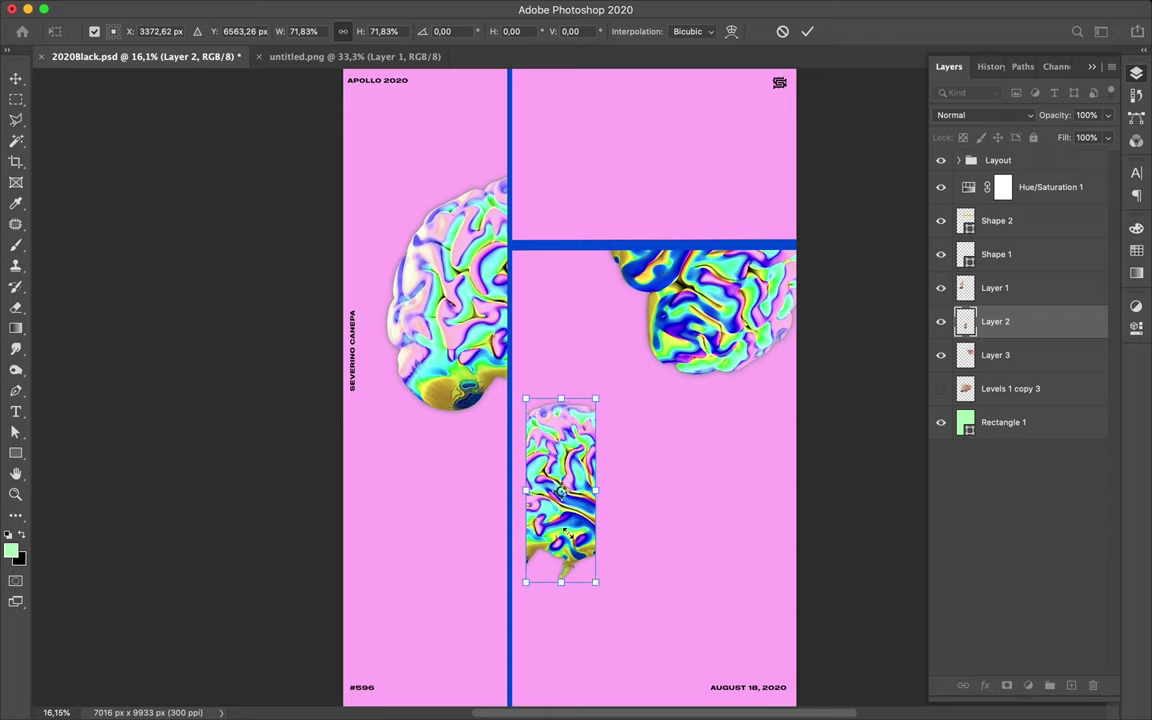
{"action": "left_click_drag", "start_coordinate": [560, 491], "coordinate": [521, 488]}
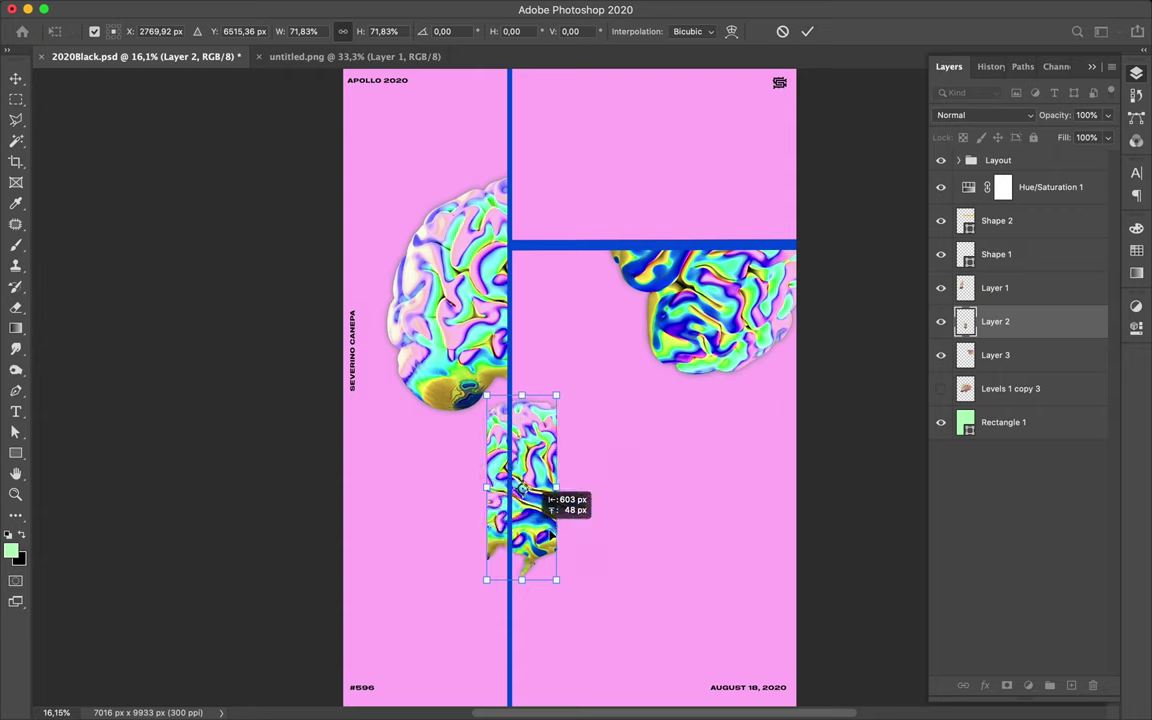
{"action": "left_click_drag", "start_coordinate": [521, 488], "coordinate": [541, 488]}
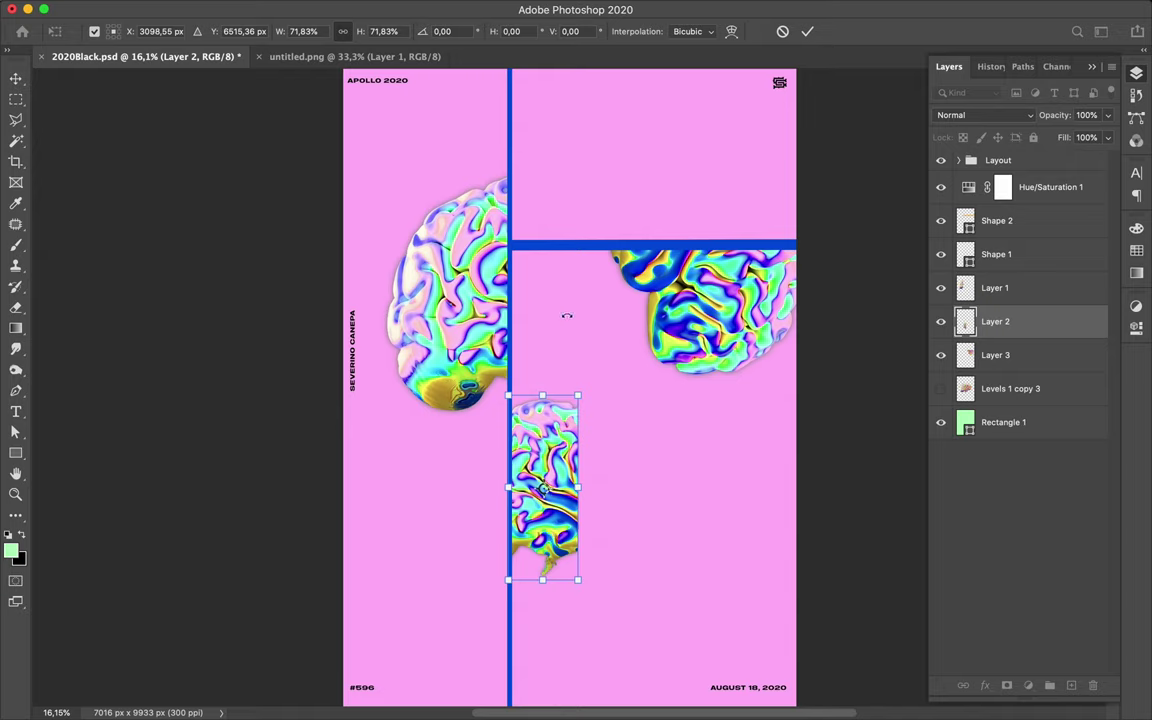
{"action": "key", "text": "Return"}
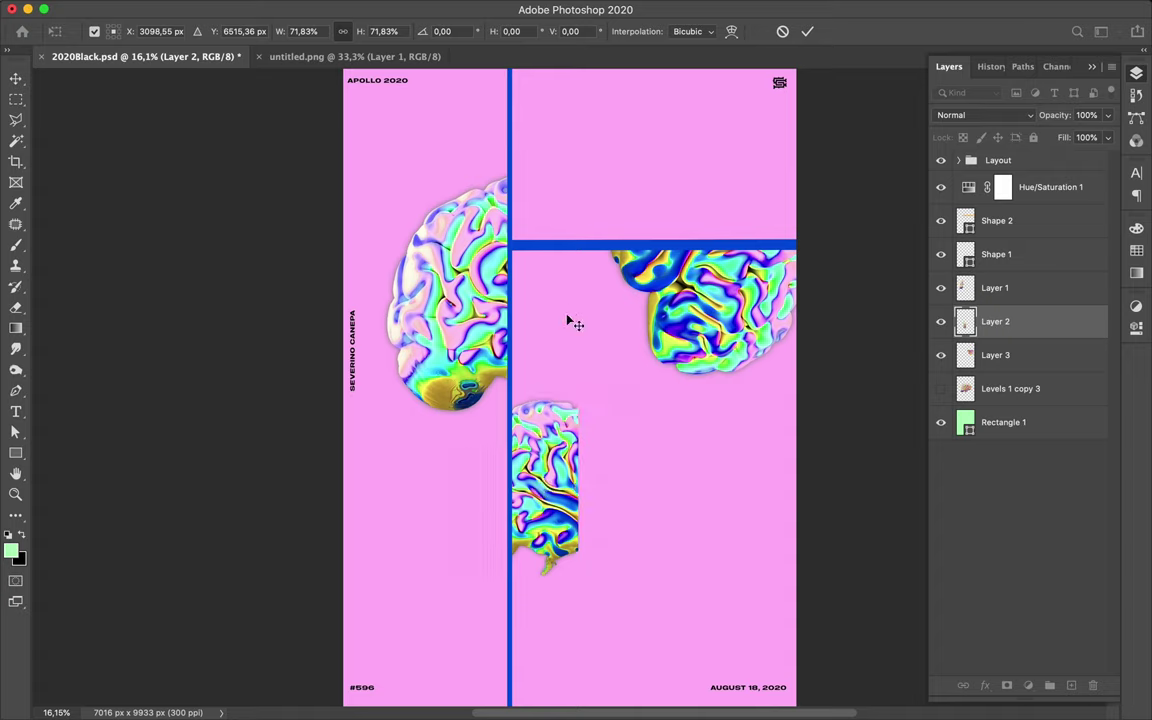
Draw a vertical Pen-tool shape line from the blue bar to the poster's bottom edge.
{"action": "key", "text": "p"}
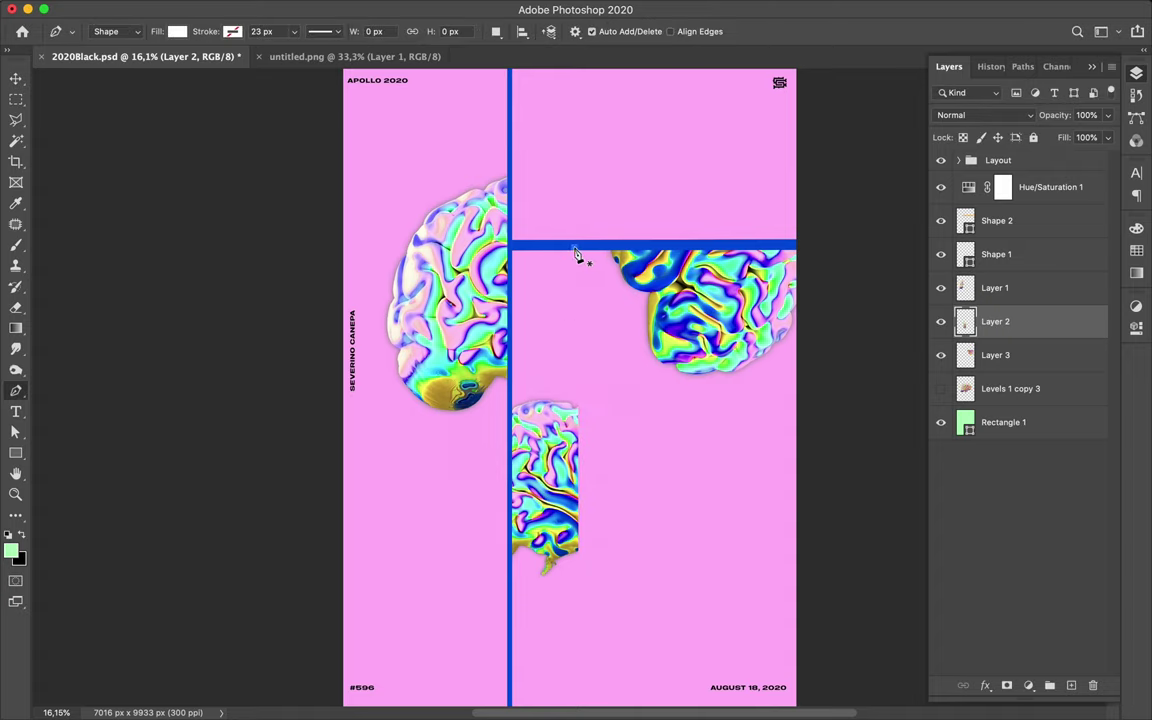
{"action": "left_click", "coordinate": [574, 247]}
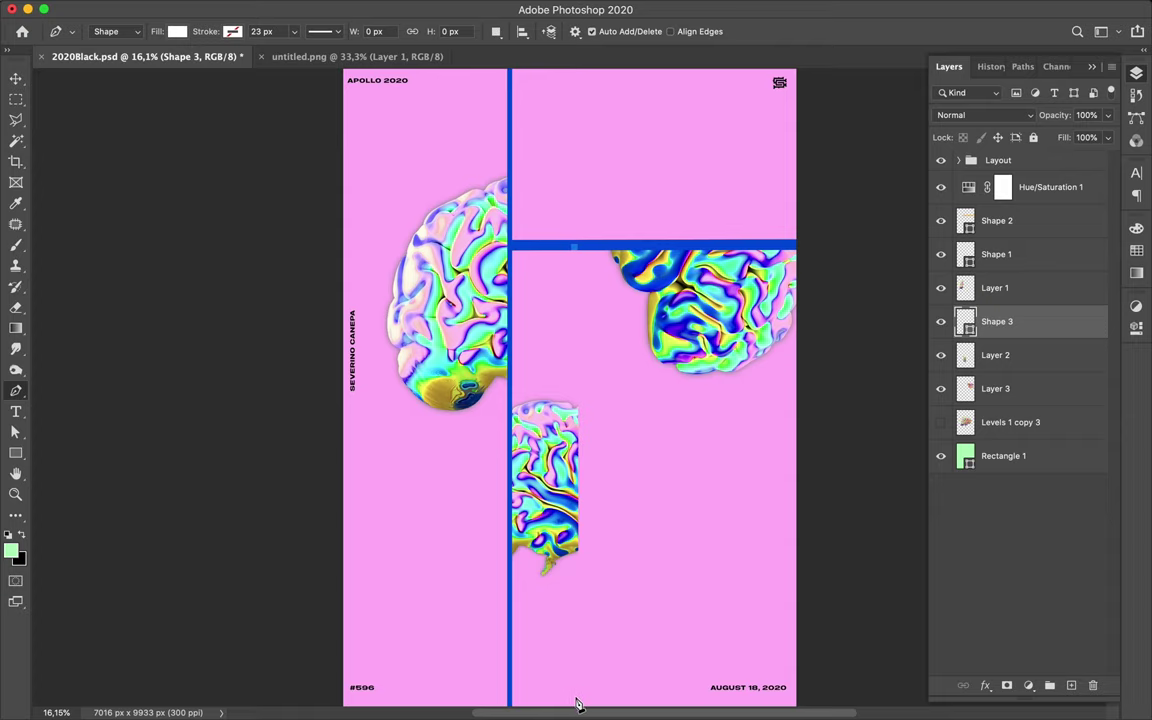
{"action": "scroll", "coordinate": [576, 705], "scroll_direction": "down", "scroll_amount": 1}
{"action": "left_click", "coordinate": [574, 690]}
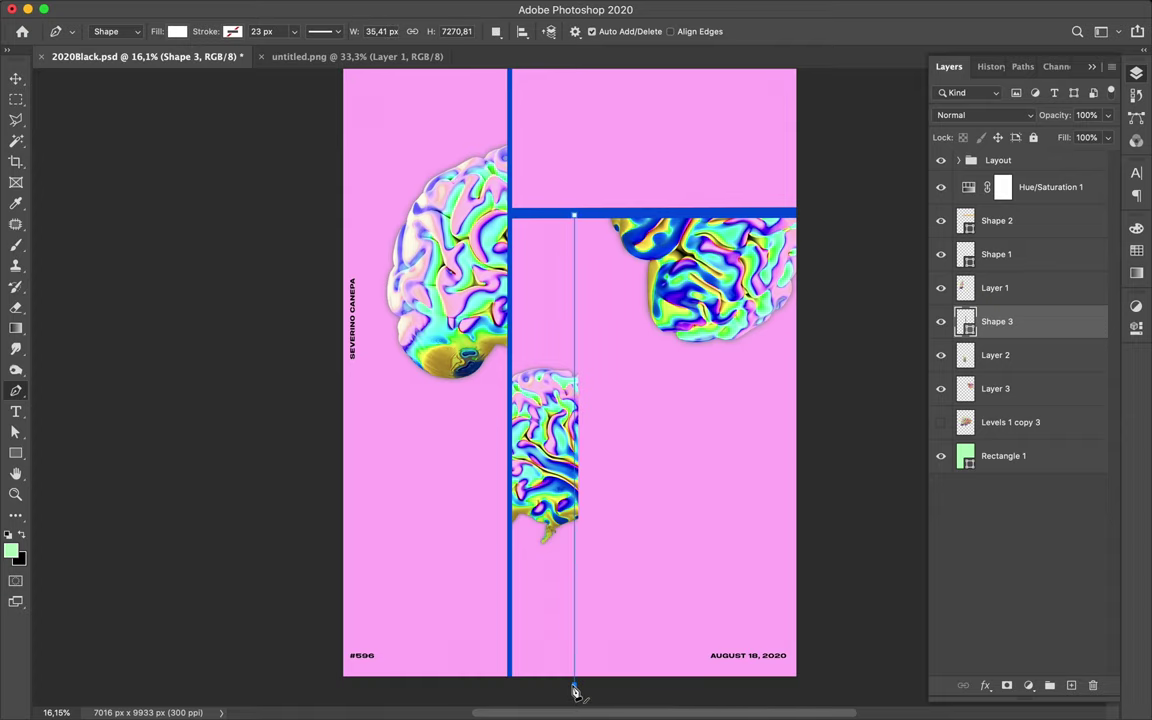
{"action": "key", "text": "v"}
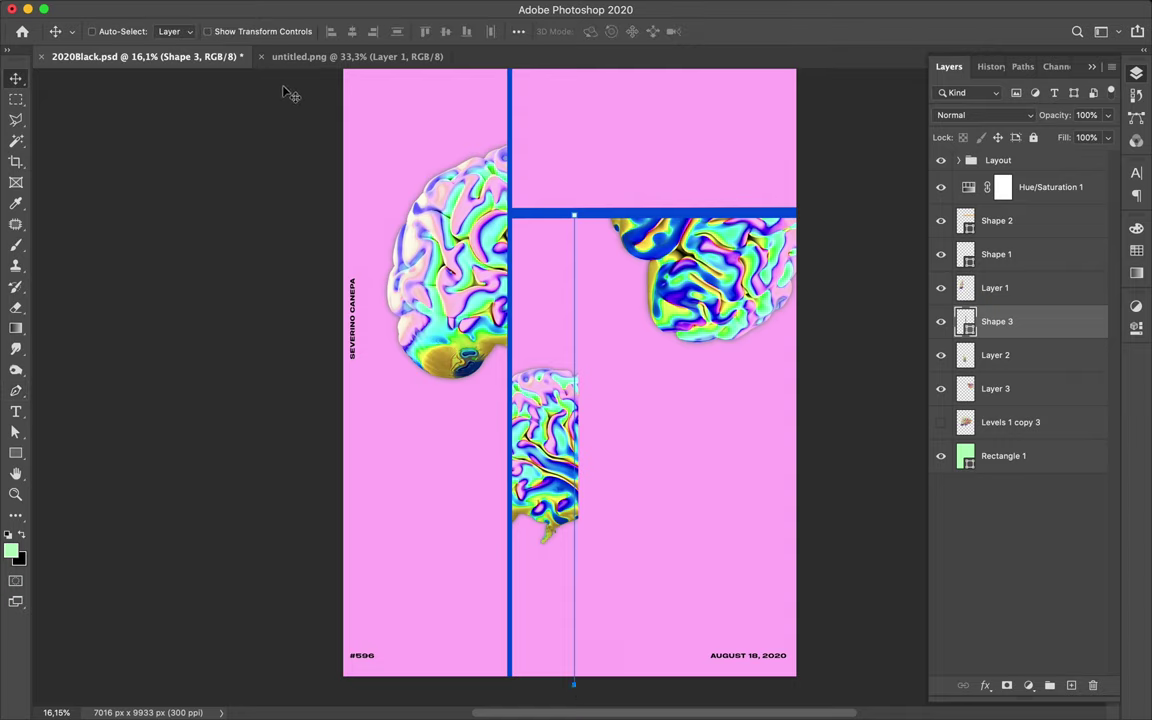
Give the line no fill and a visible blue stroke colour.
{"action": "key", "text": "a"}
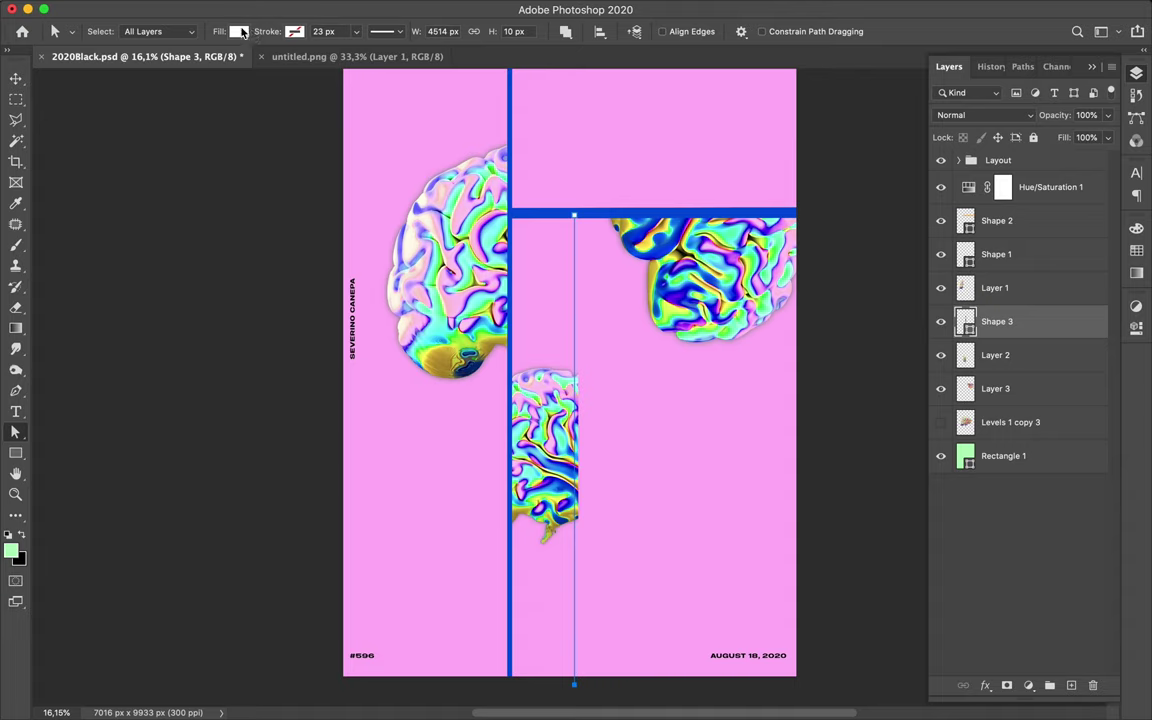
{"action": "left_click", "coordinate": [238, 31]}
{"action": "left_click", "coordinate": [145, 63]}
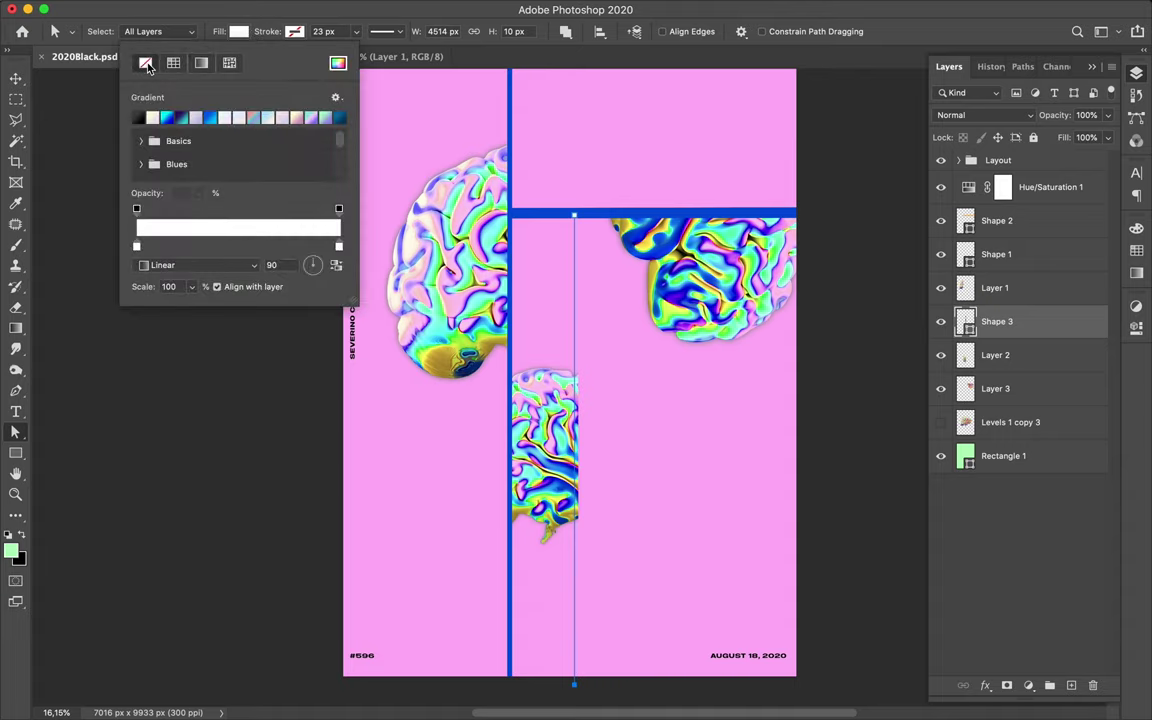
{"action": "left_click", "coordinate": [294, 33]}
{"action": "left_click", "coordinate": [190, 118]}
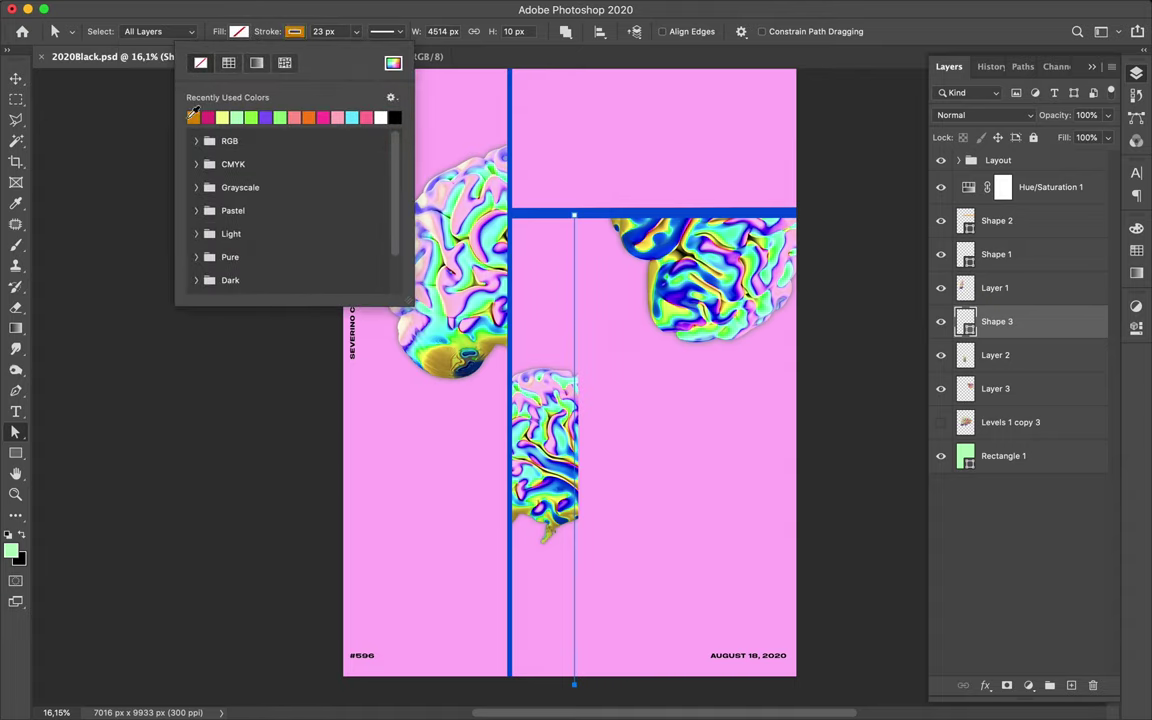
{"action": "left_click", "coordinate": [338, 30]}
{"action": "type", "text": "1"}
{"action": "key", "text": "Escape"}
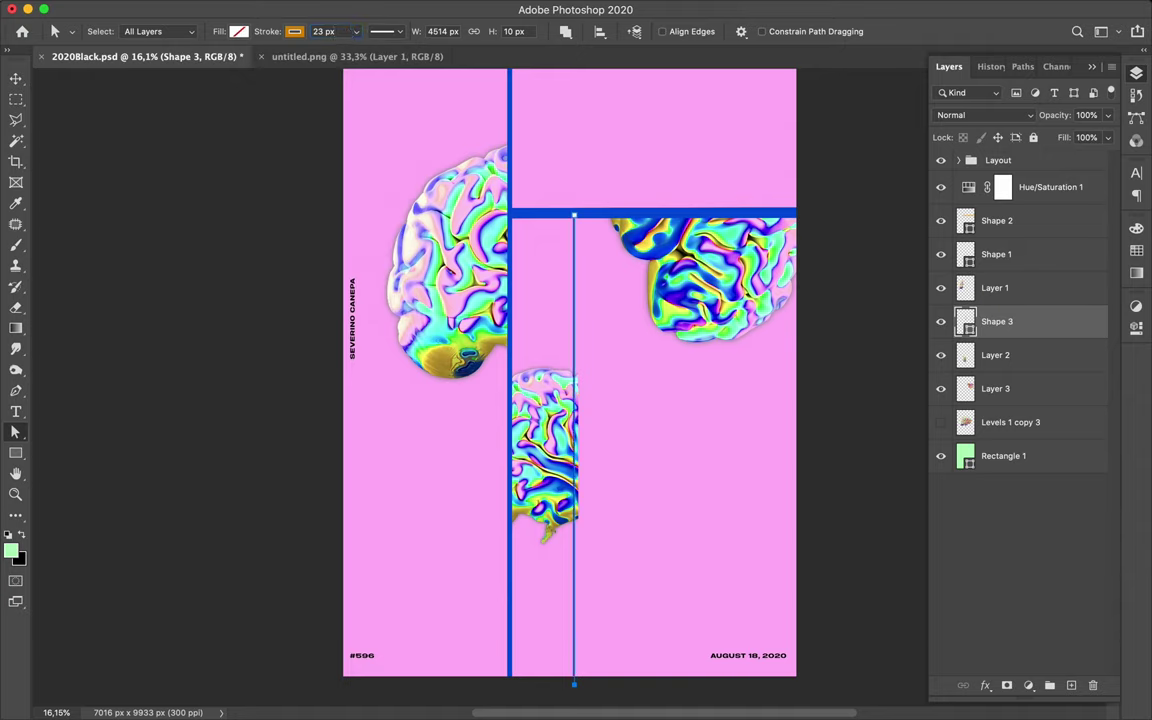
Nudge the line right and thicken its stroke to 43 px.
{"action": "key", "text": "v"}
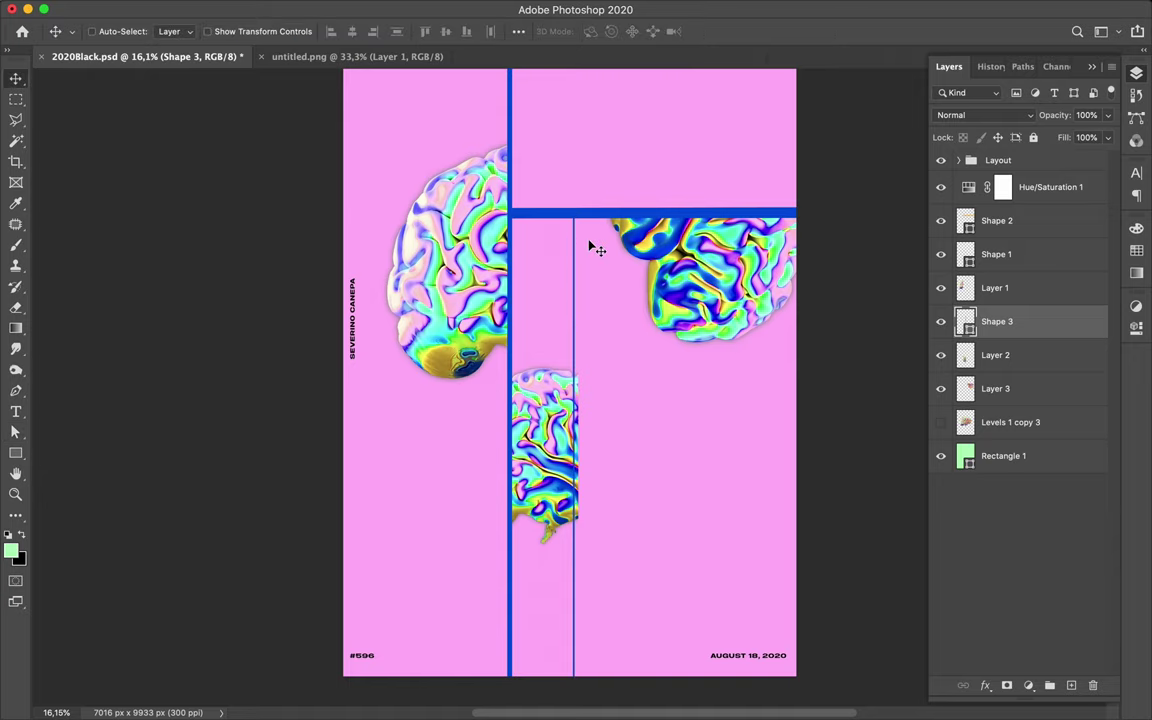
{"action": "key", "text": "shift+Right"}
{"action": "key", "text": "shift+Right"}
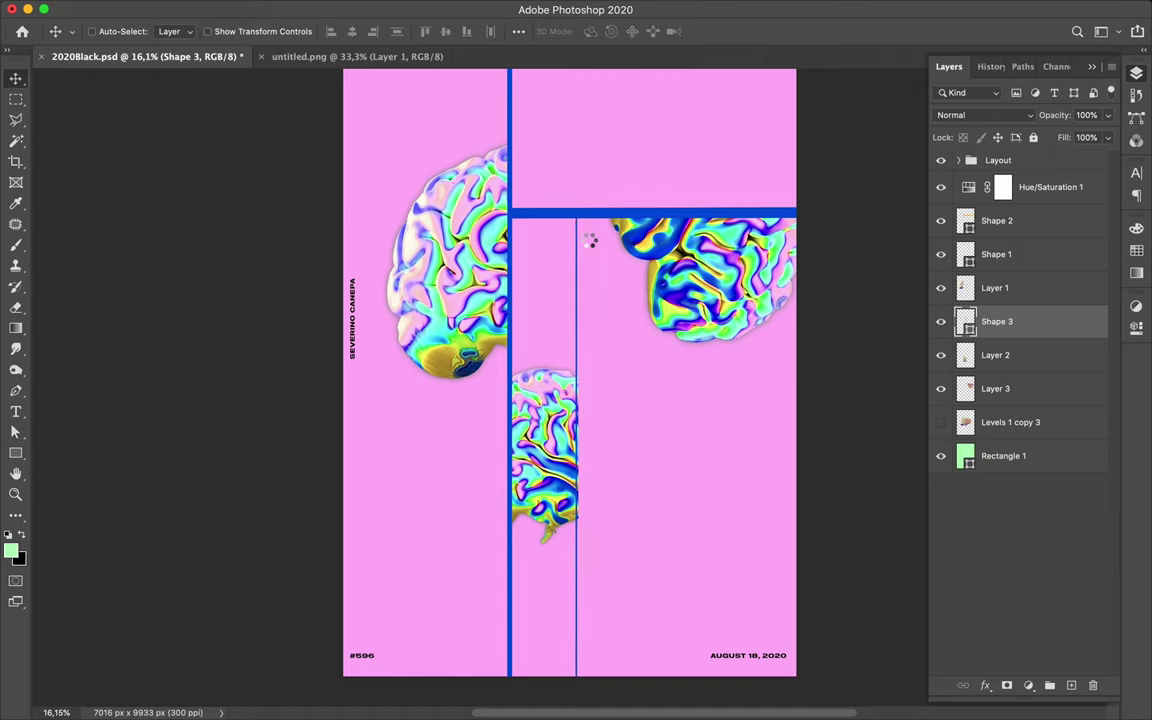
{"action": "key", "text": "shift+Right"}
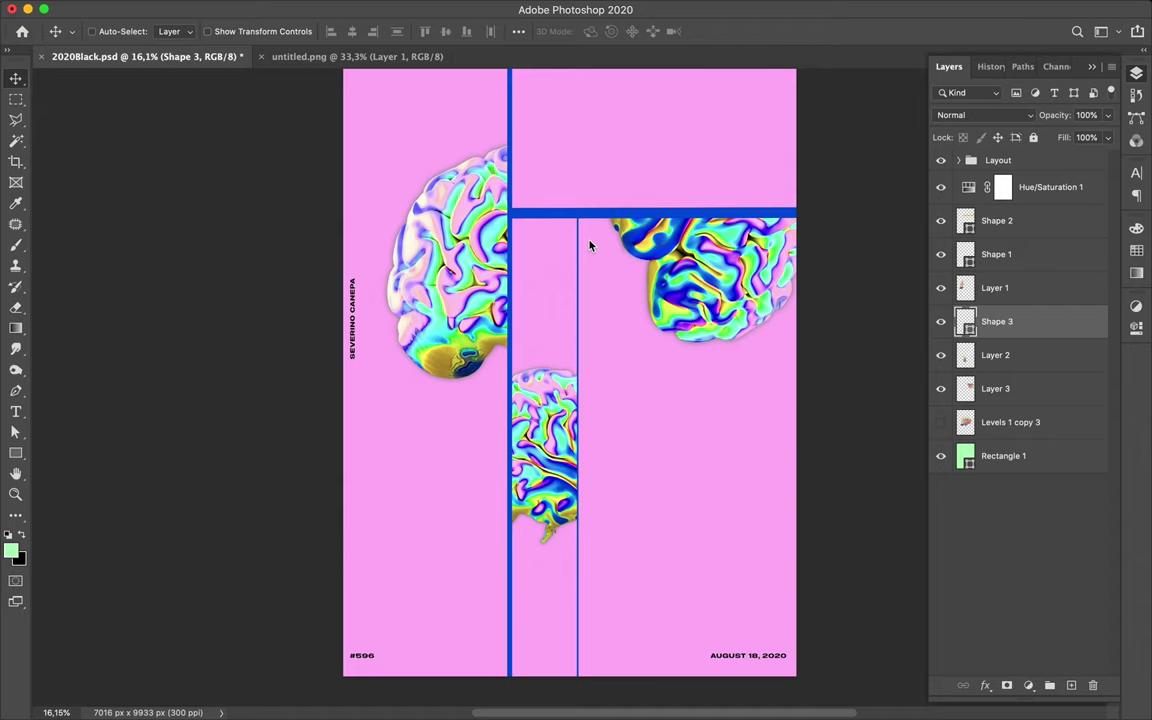
{"action": "key", "text": "a"}
{"action": "left_click", "coordinate": [340, 31]}
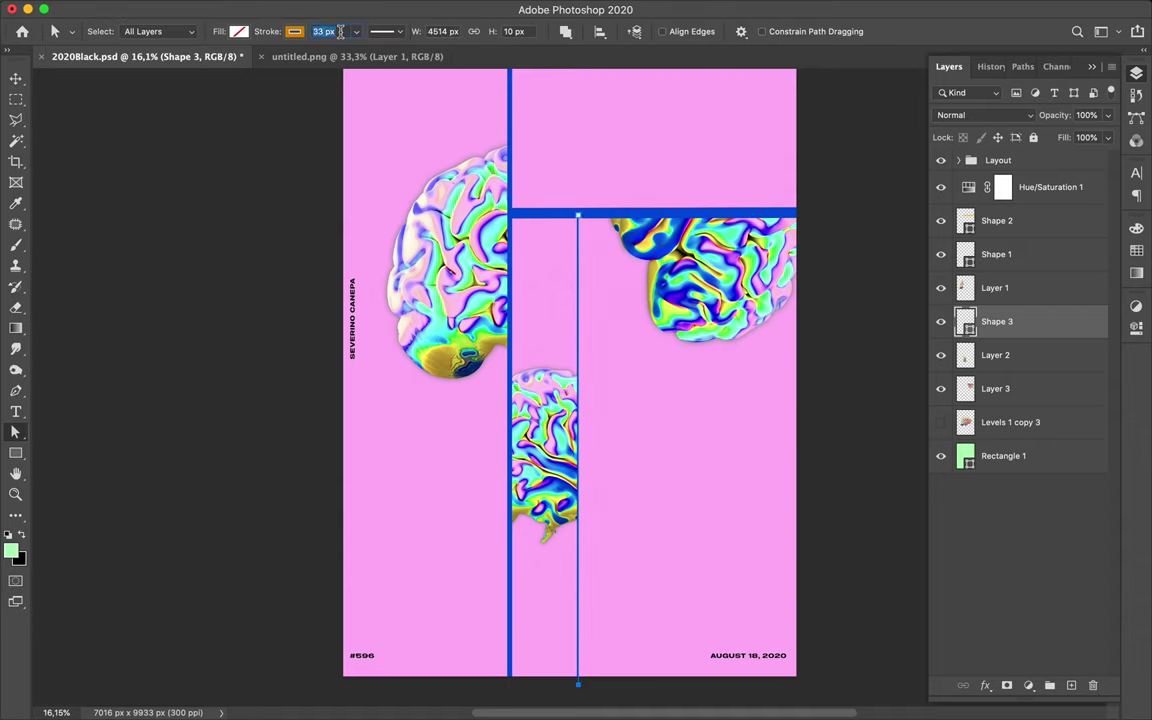
{"action": "key", "text": "Return"}
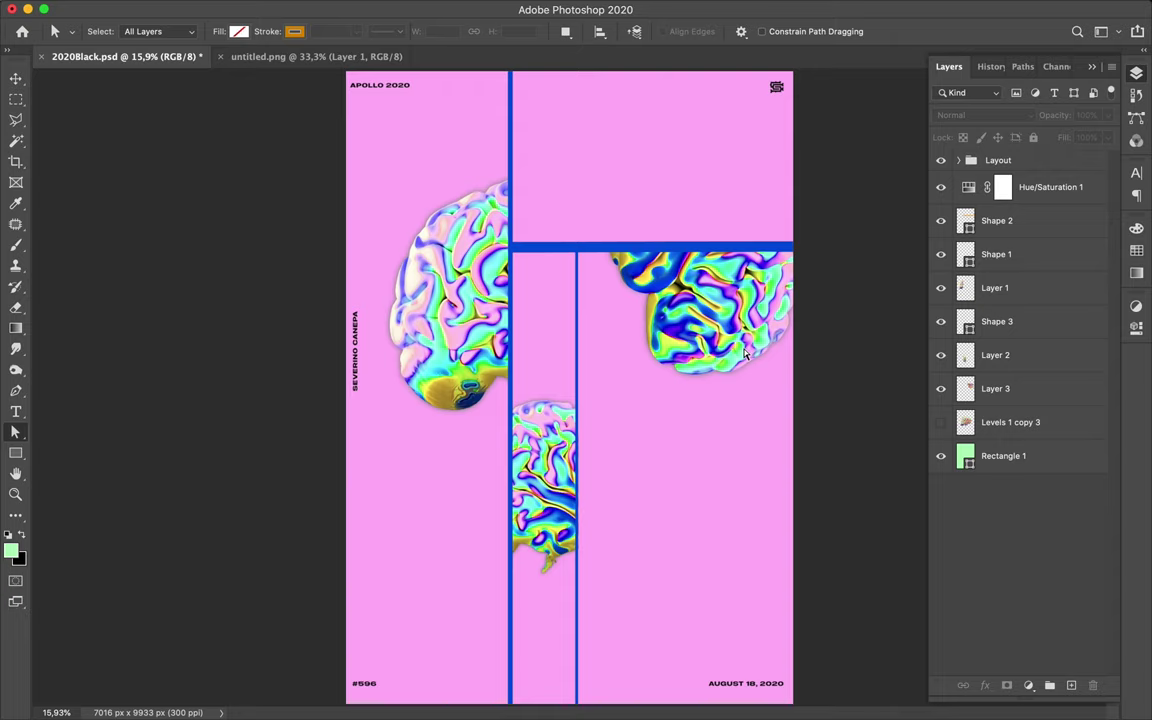
Dismiss the no-layer alert and drag the Layer 2 brain strip down between the blue lines.
{"action": "key", "text": "v"}
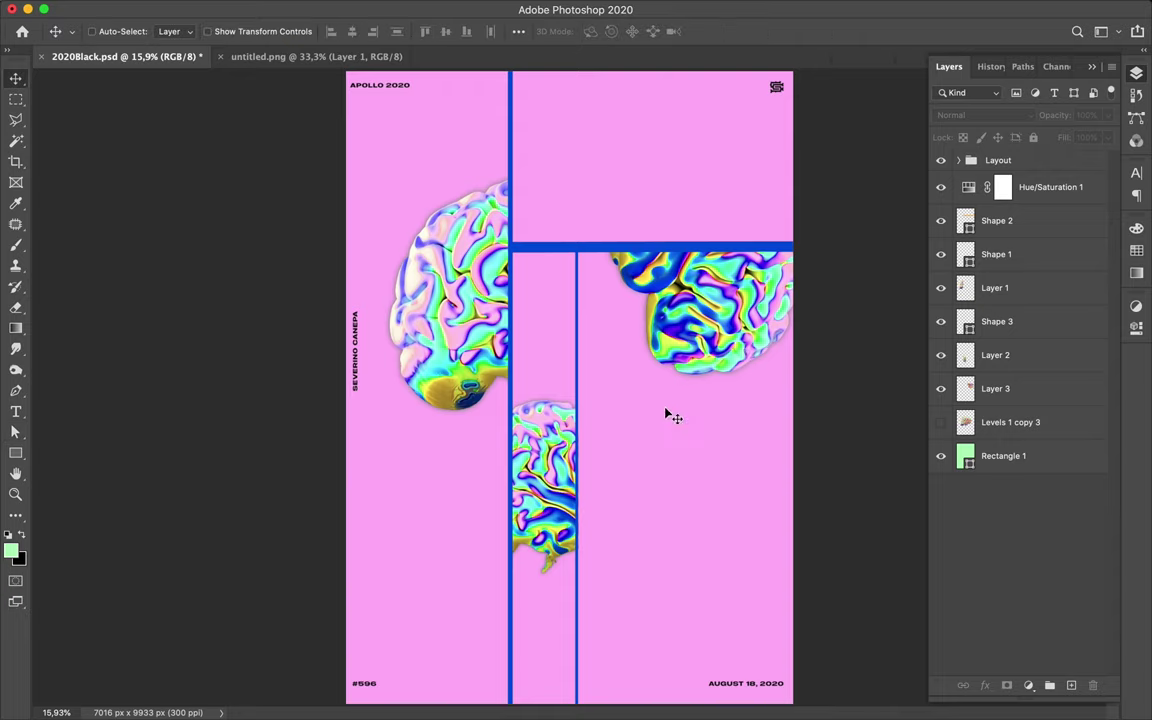
{"action": "left_click", "coordinate": [617, 440]}
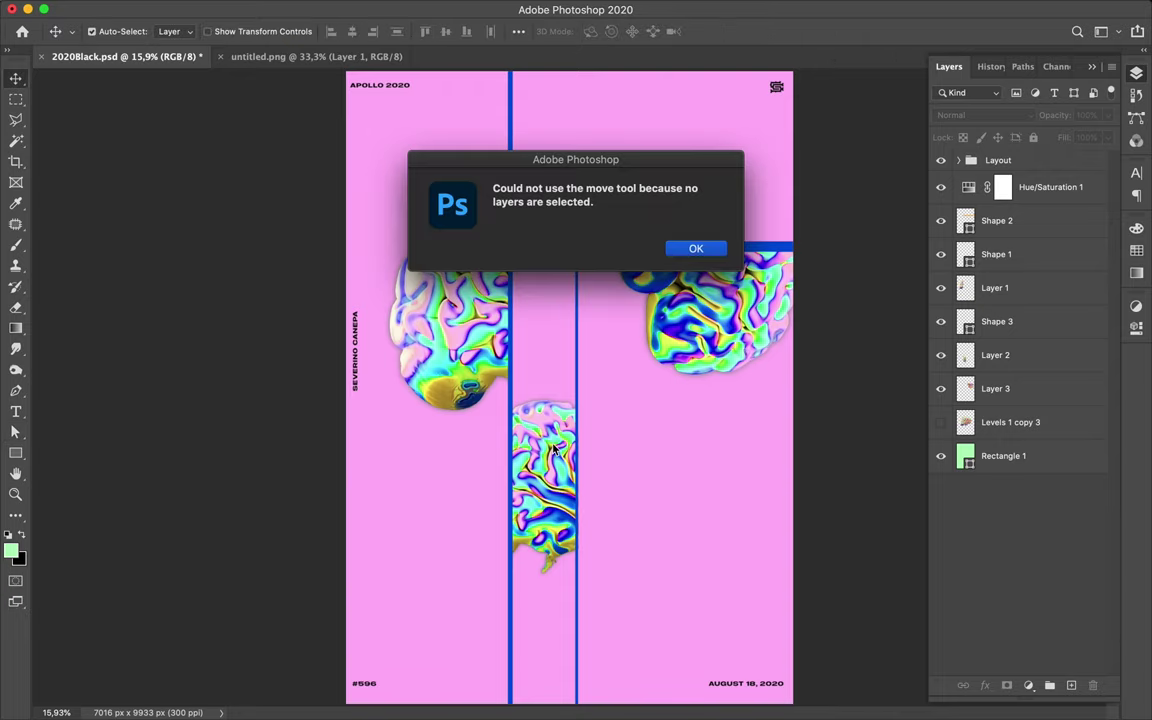
{"action": "left_click", "coordinate": [714, 254]}
{"action": "left_click", "coordinate": [492, 400], "text": "super"}
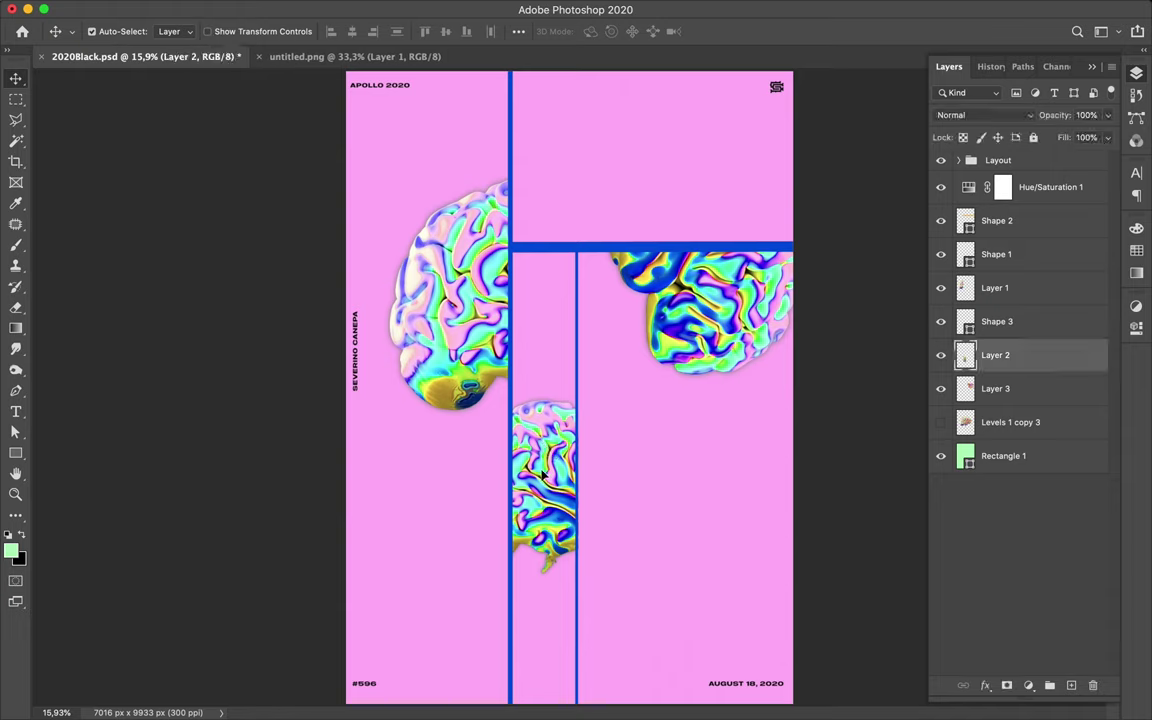
{"action": "left_click_drag", "start_coordinate": [543, 476], "coordinate": [543, 517]}
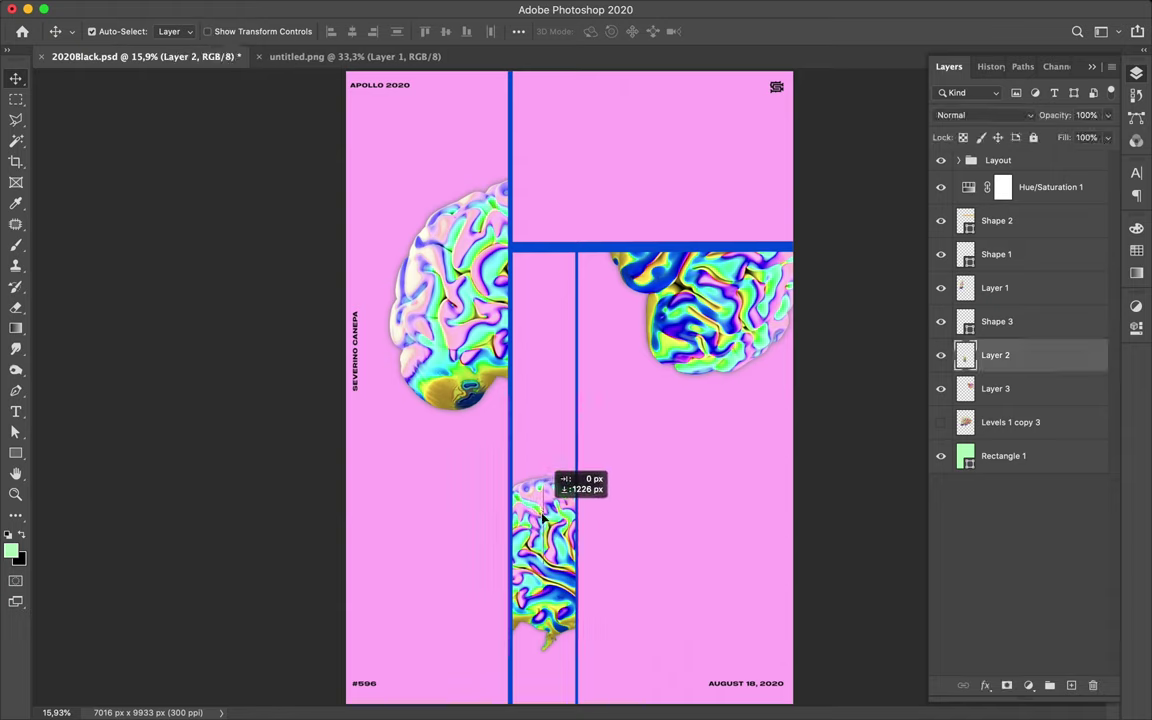
{"action": "left_click_drag", "start_coordinate": [543, 513], "coordinate": [543, 523]}
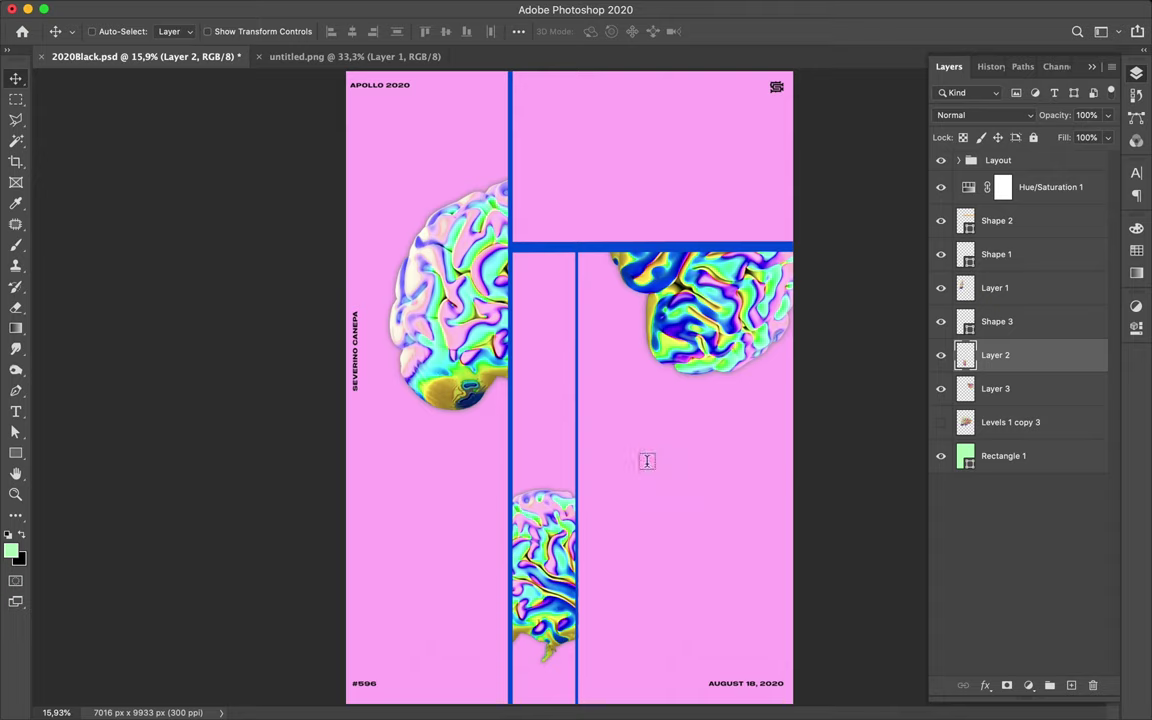
{"action": "key", "text": "t"}
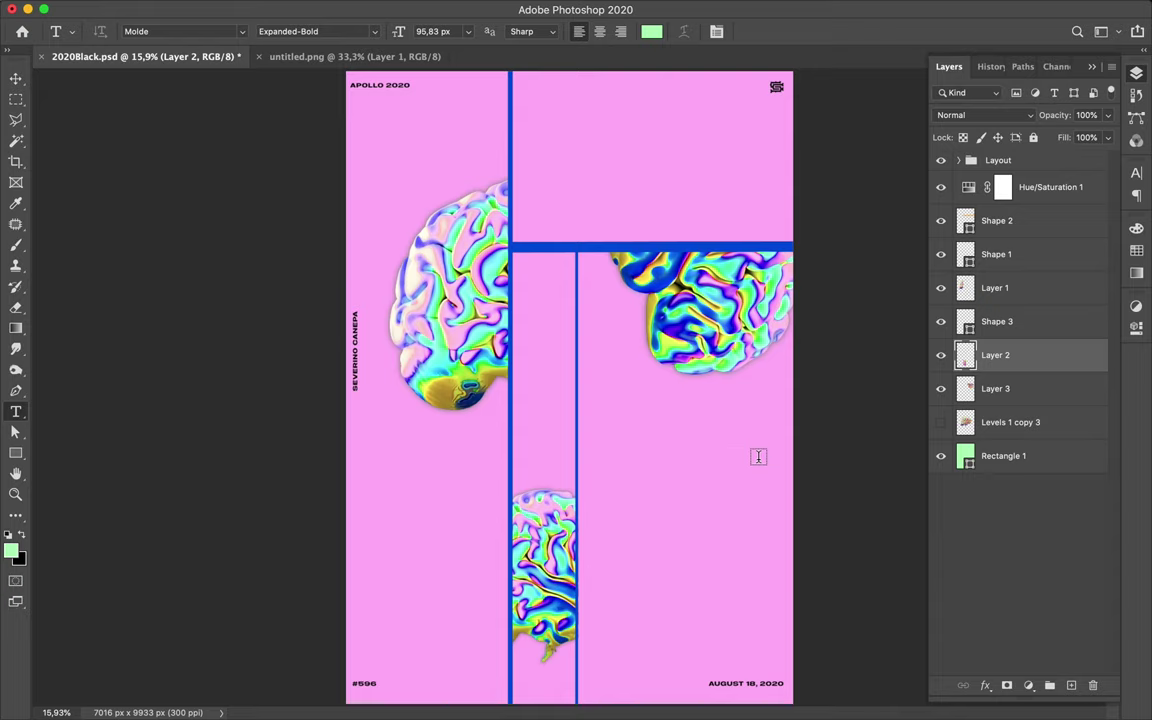
{"action": "left_click", "coordinate": [826, 441]}
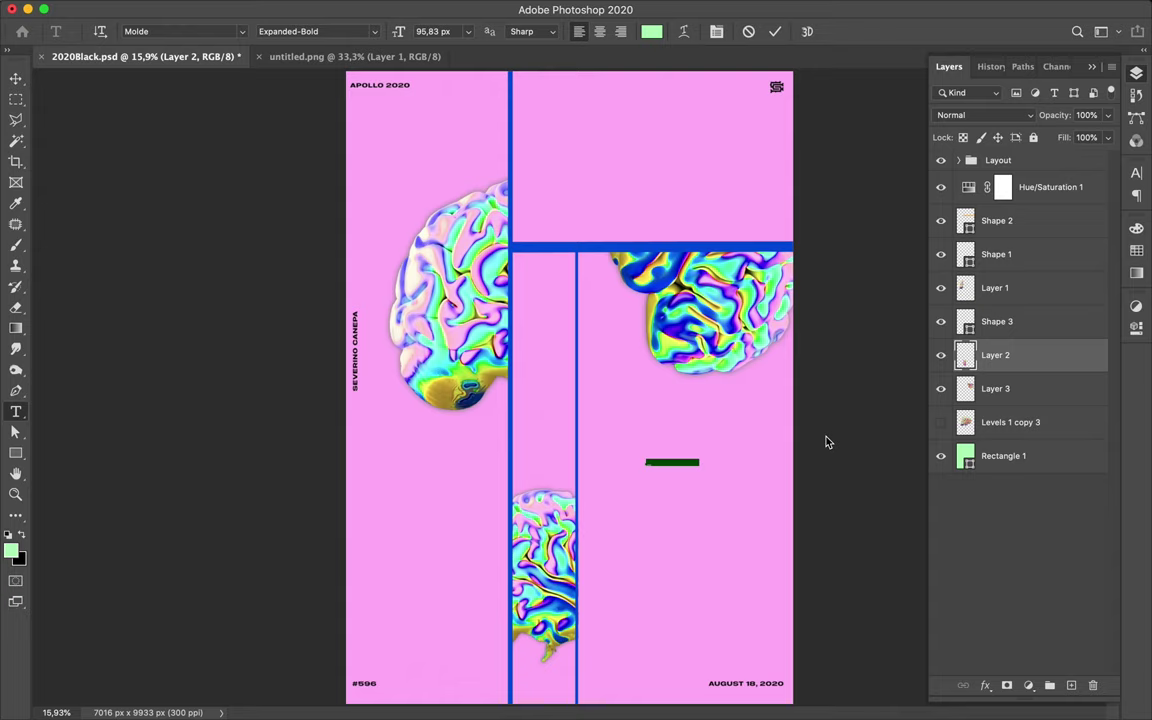
{"action": "key", "text": "BackSpace"}
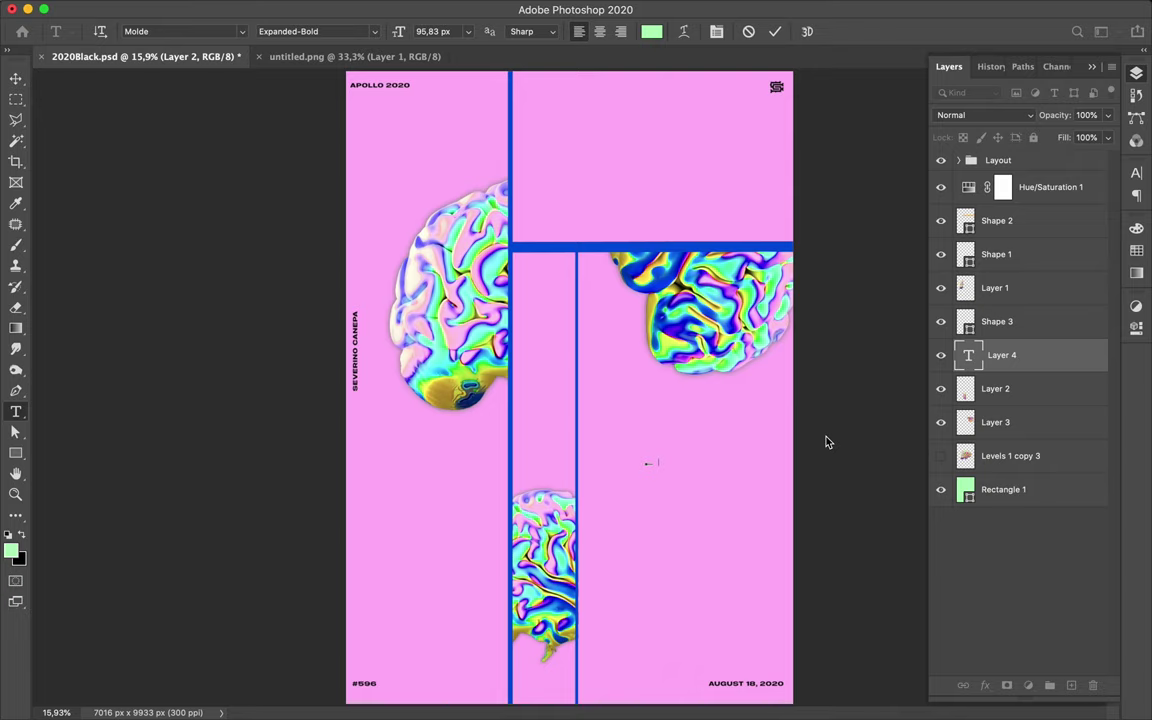
{"action": "type", "text": "GOLD"}
{"action": "key", "text": "ctrl+Return"}
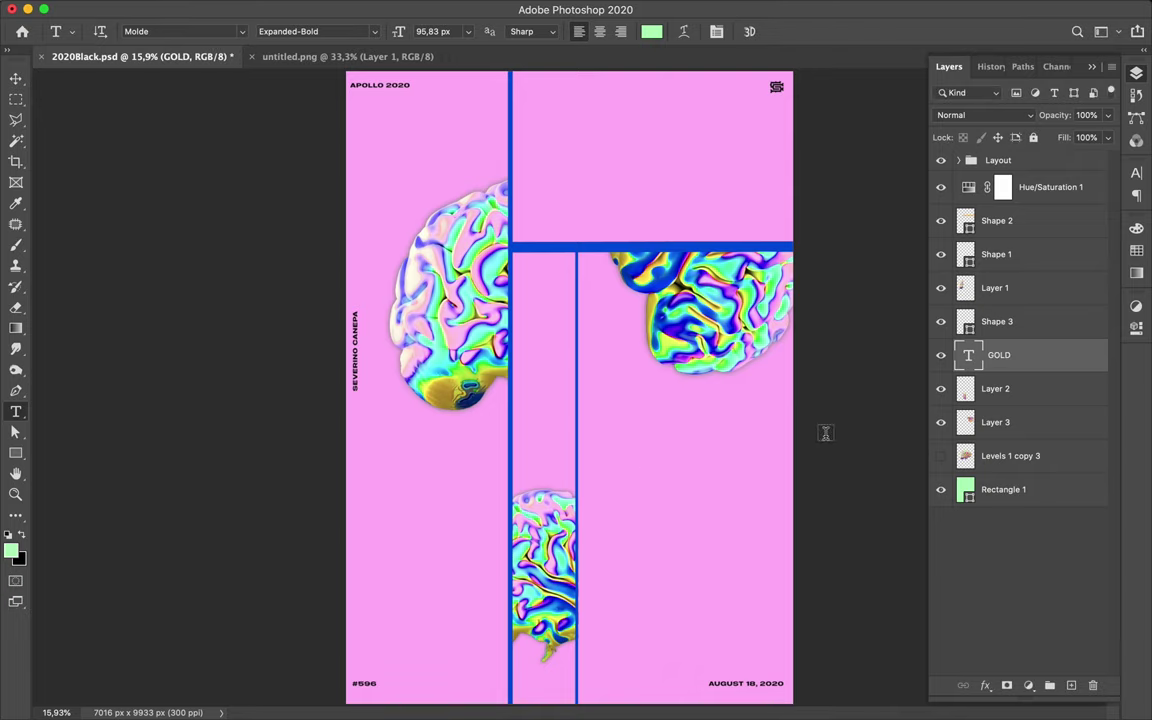
{"action": "key", "text": "Delete"}
{"action": "key", "text": "v"}
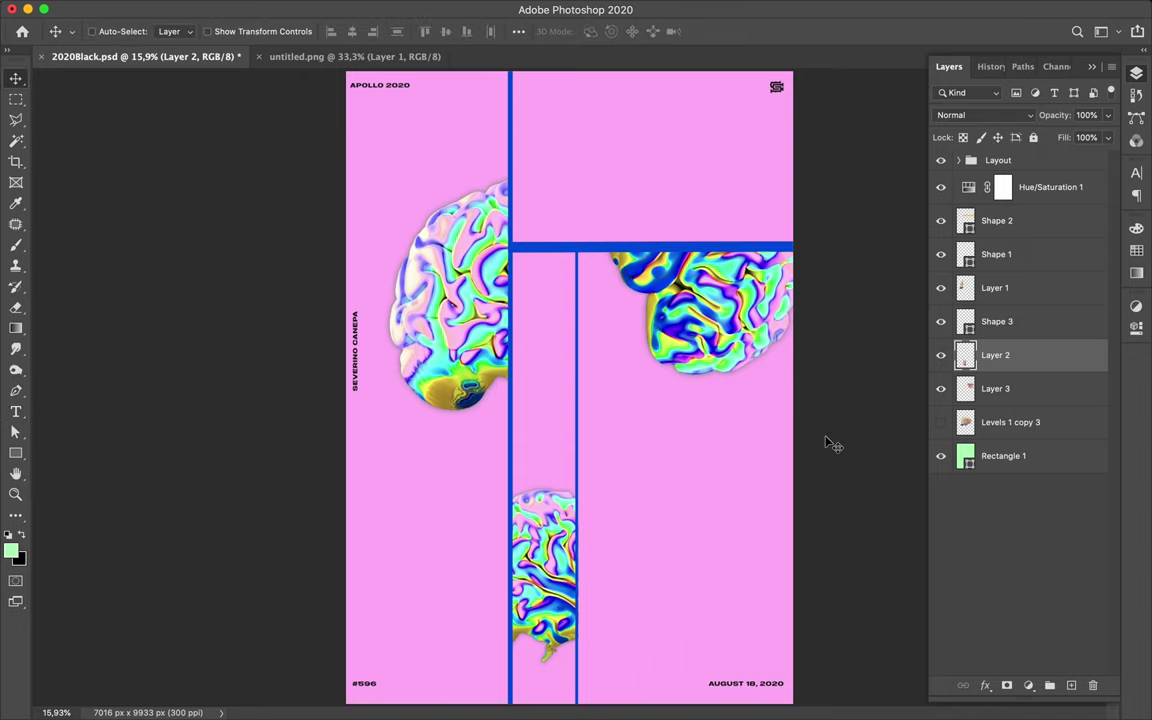
{"action": "key", "text": "ctrl"}
{"action": "left_click", "coordinate": [360, 369], "text": "ctrl"}
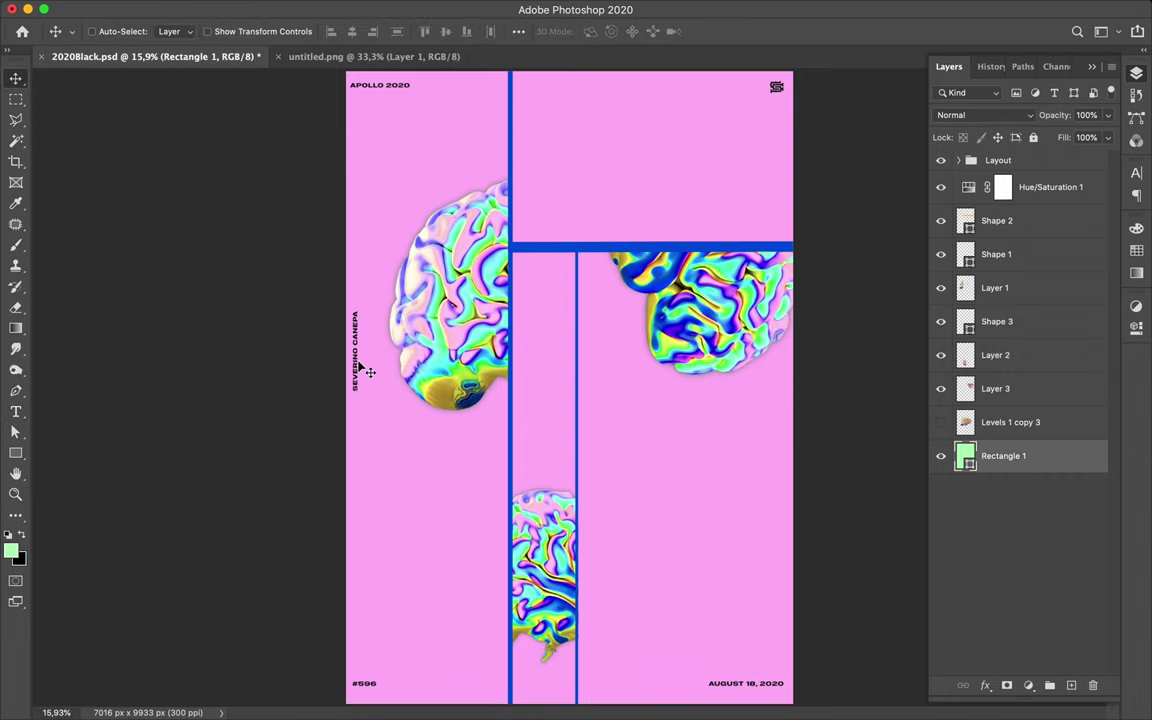
Alt-drag a copy of the vertical designer-name caption down to the bottom-left margin.
{"action": "key", "text": "ctrl"}
{"action": "left_click", "coordinate": [383, 446], "text": "alt"}
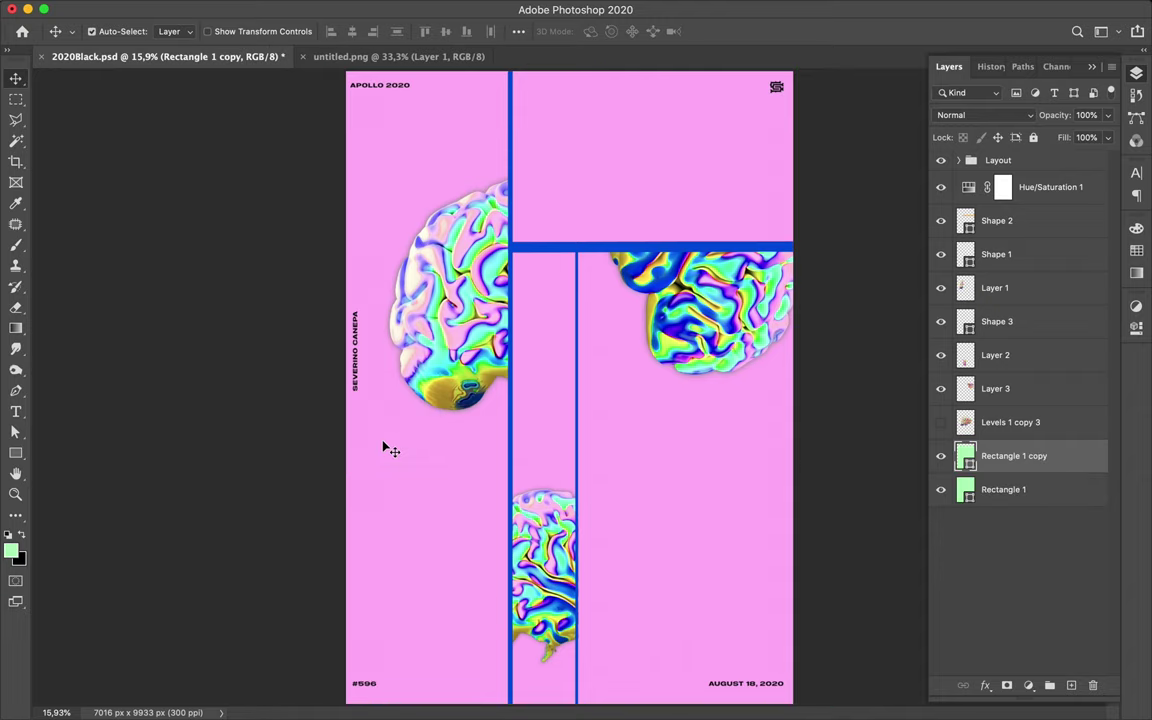
{"action": "key", "text": "ctrl+z"}
{"action": "left_click", "coordinate": [360, 380], "text": "ctrl"}
{"action": "left_click", "coordinate": [356, 372], "text": "ctrl"}
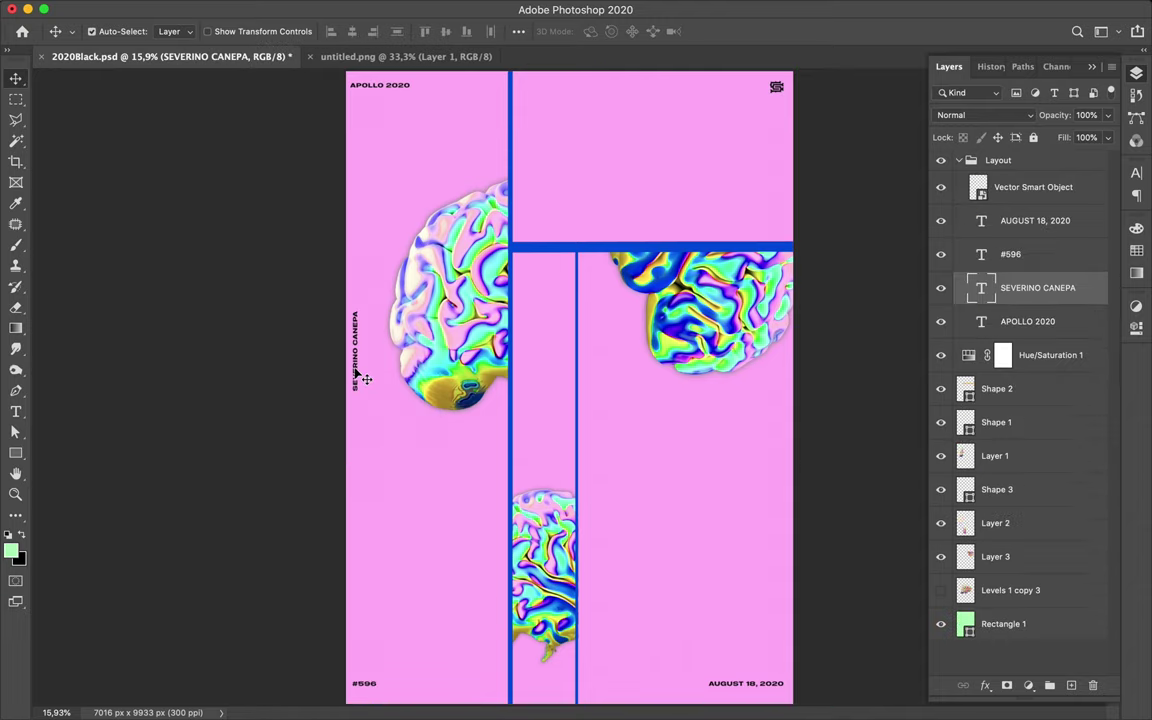
{"action": "left_click_drag", "start_coordinate": [358, 374], "coordinate": [358, 508]}
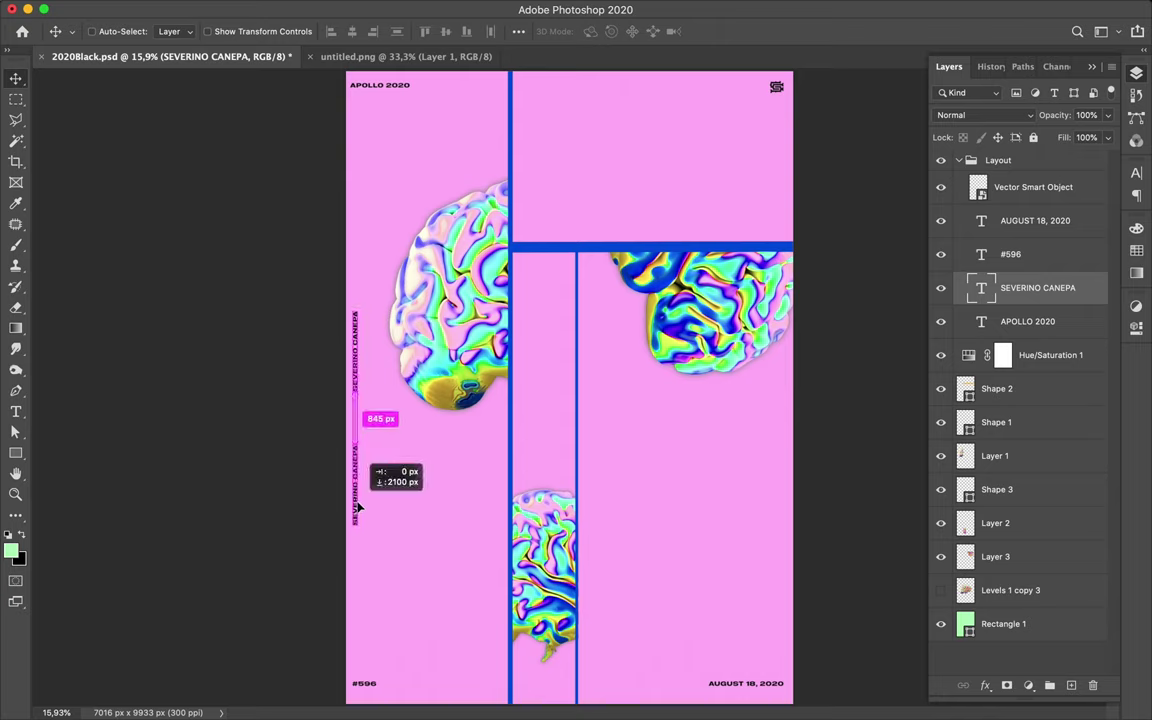
{"action": "left_click_drag", "start_coordinate": [357, 508], "coordinate": [357, 595]}
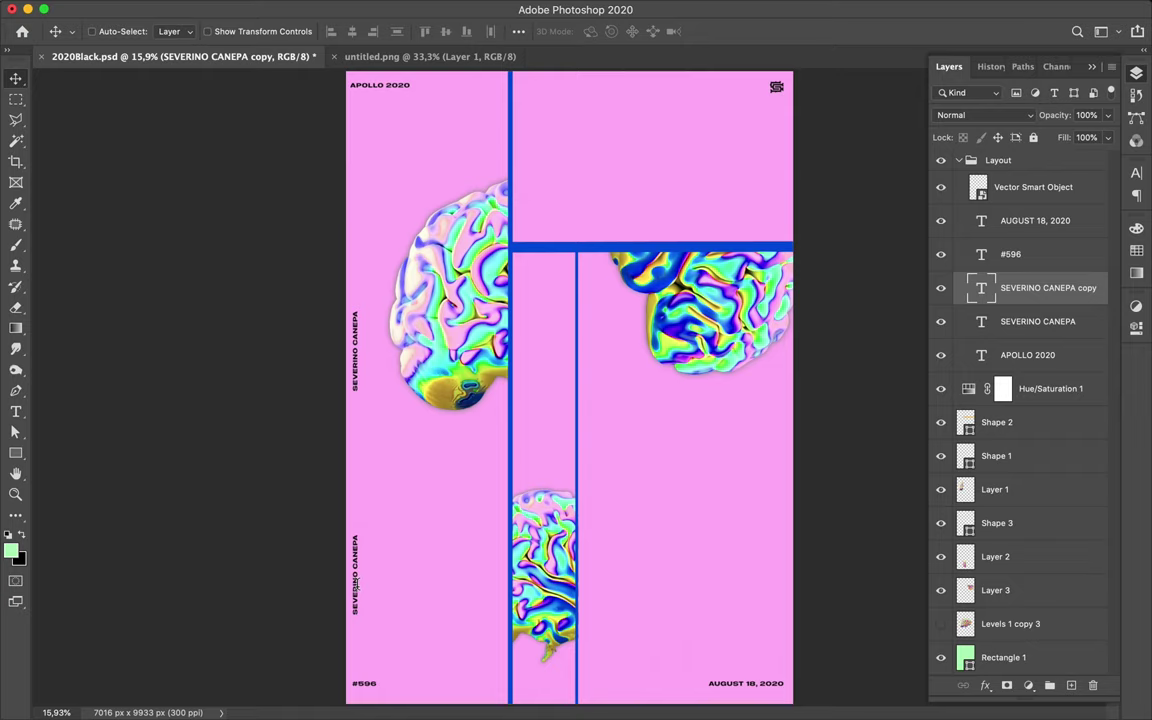
Retype the copied caption as 'GOLD BRAIN #17' and move it down just above #596.
{"action": "double_click", "coordinate": [354, 578]}
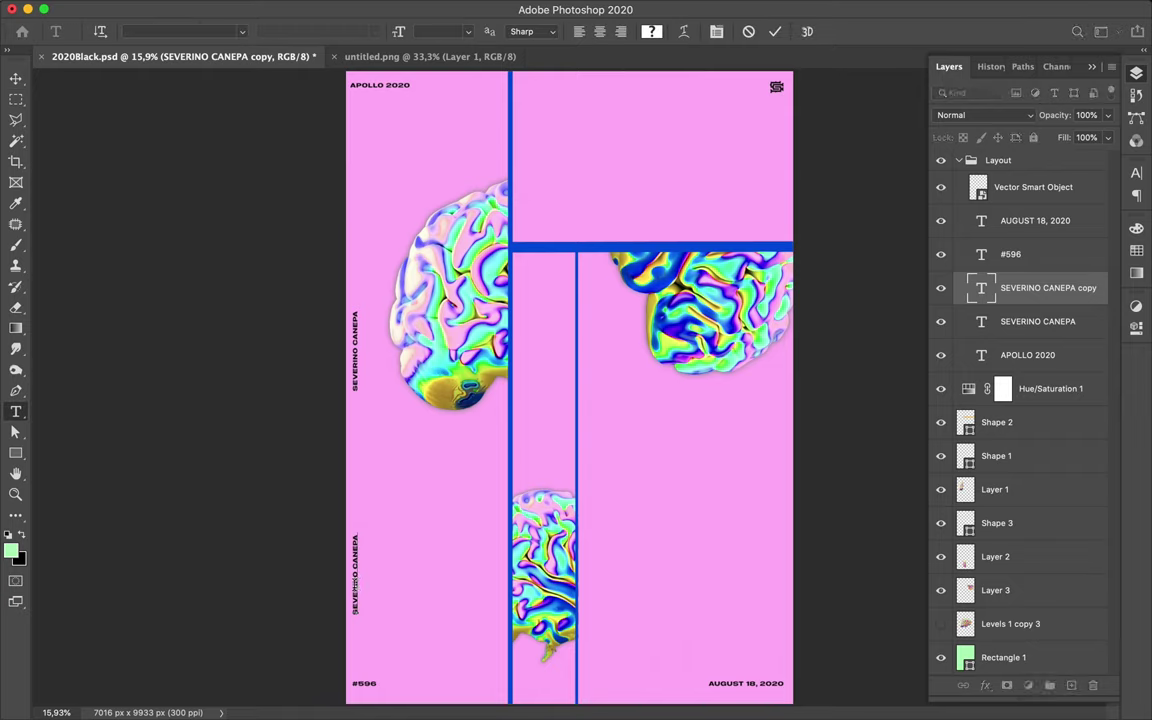
{"action": "triple_click", "coordinate": [354, 578]}
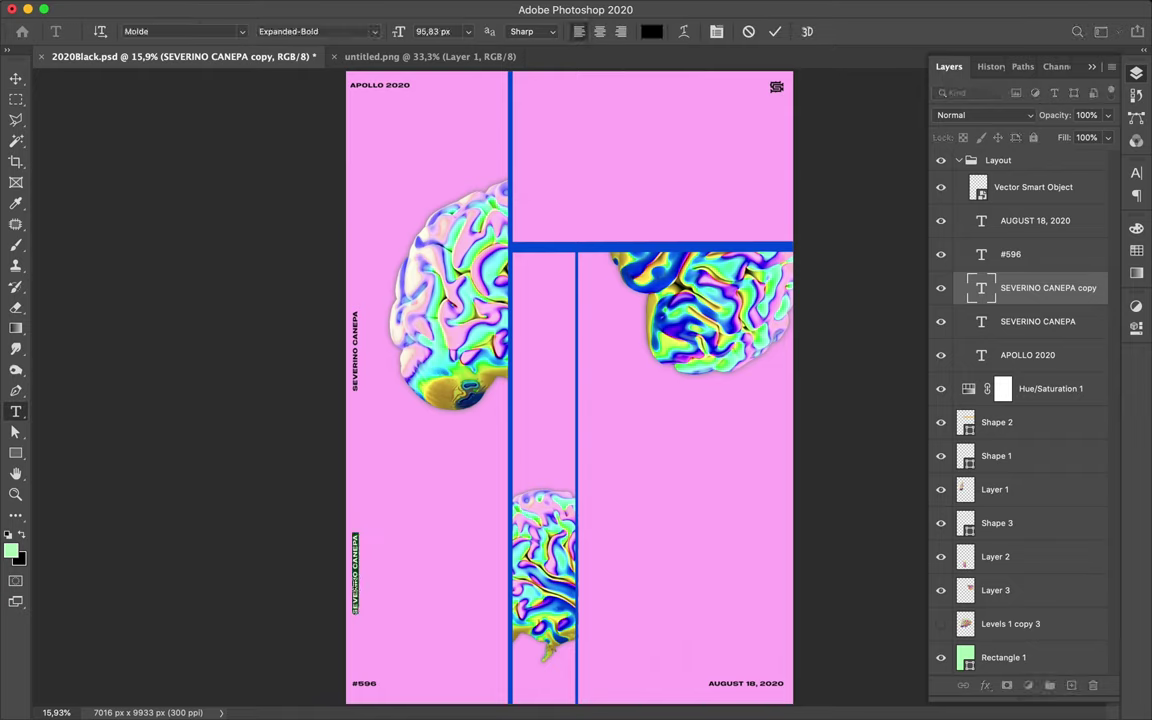
{"action": "key", "text": "BackSpace"}
{"action": "type", "text": "S"}
{"action": "type", "text": "GOLDBRAIN #17"}
{"action": "key", "text": "Escape"}
{"action": "key", "text": "v"}
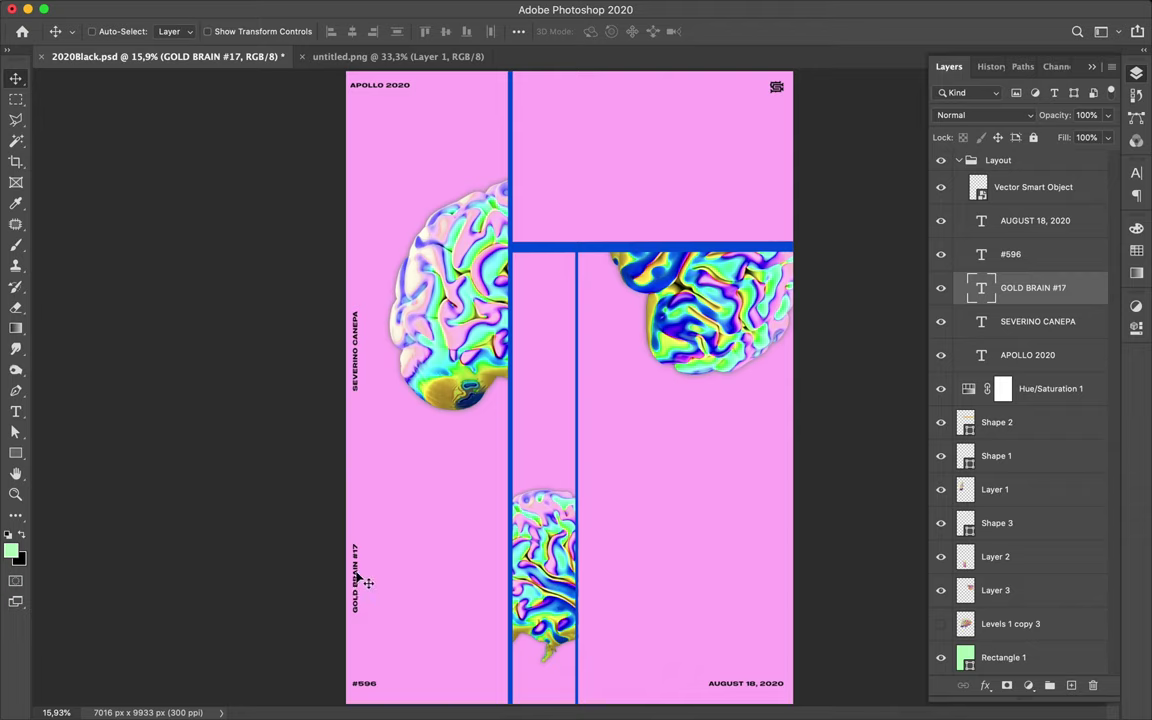
{"action": "left_click_drag", "start_coordinate": [358, 578], "coordinate": [355, 635]}
{"action": "key", "text": "t"}
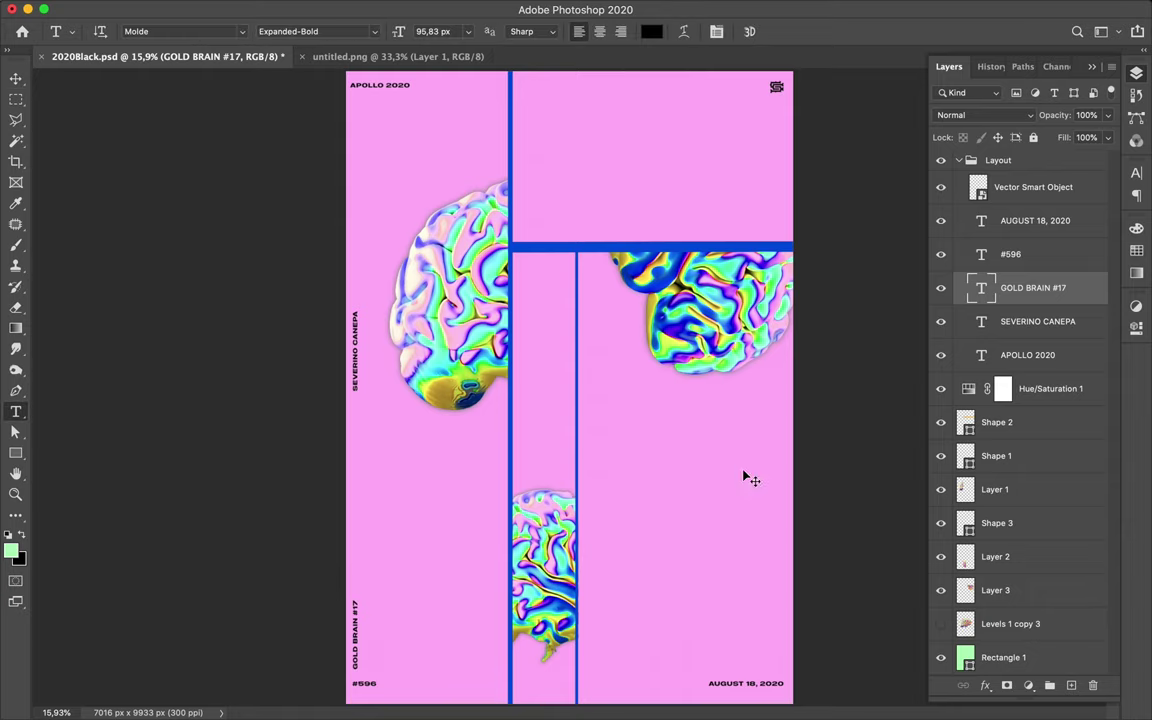
Add a 'COLD BRAIN' text layer in the right panel, replacing the Lorem Ipsum placeholder.
{"action": "left_click", "coordinate": [743, 476]}
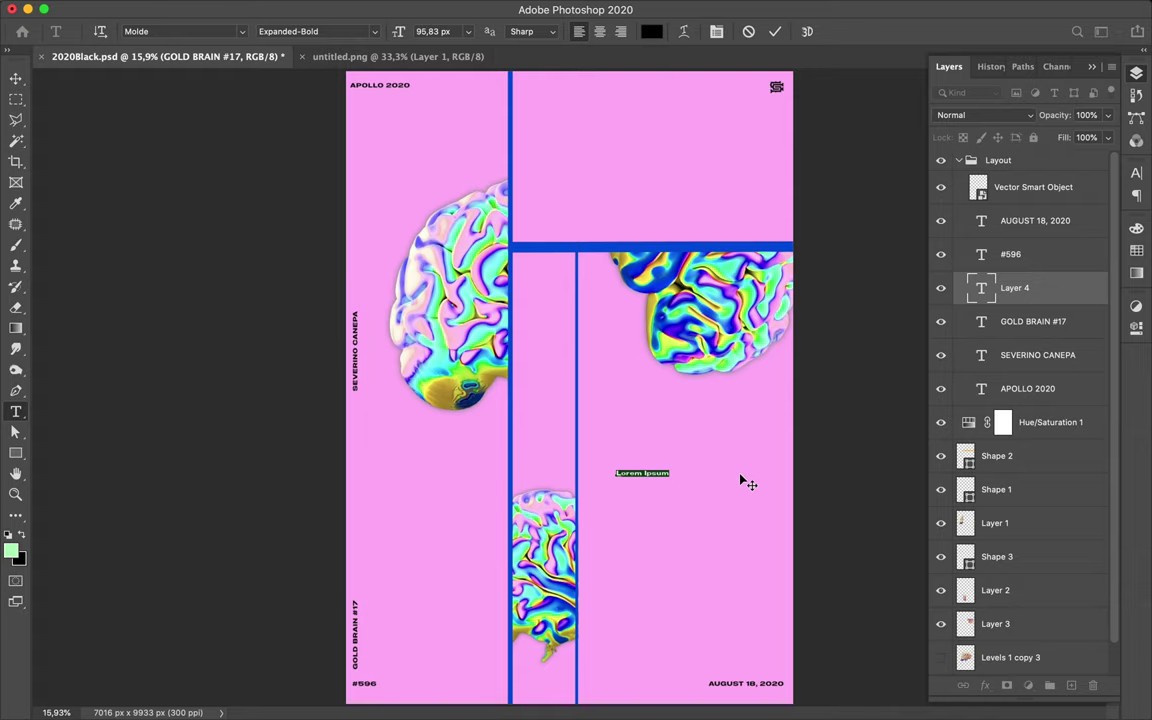
{"action": "key", "text": "BackSpace"}
{"action": "type", "text": "OLD"}
{"action": "type", "text": " B"}
{"action": "type", "text": "RAIN"}
{"action": "key", "text": "ctrl+Return"}
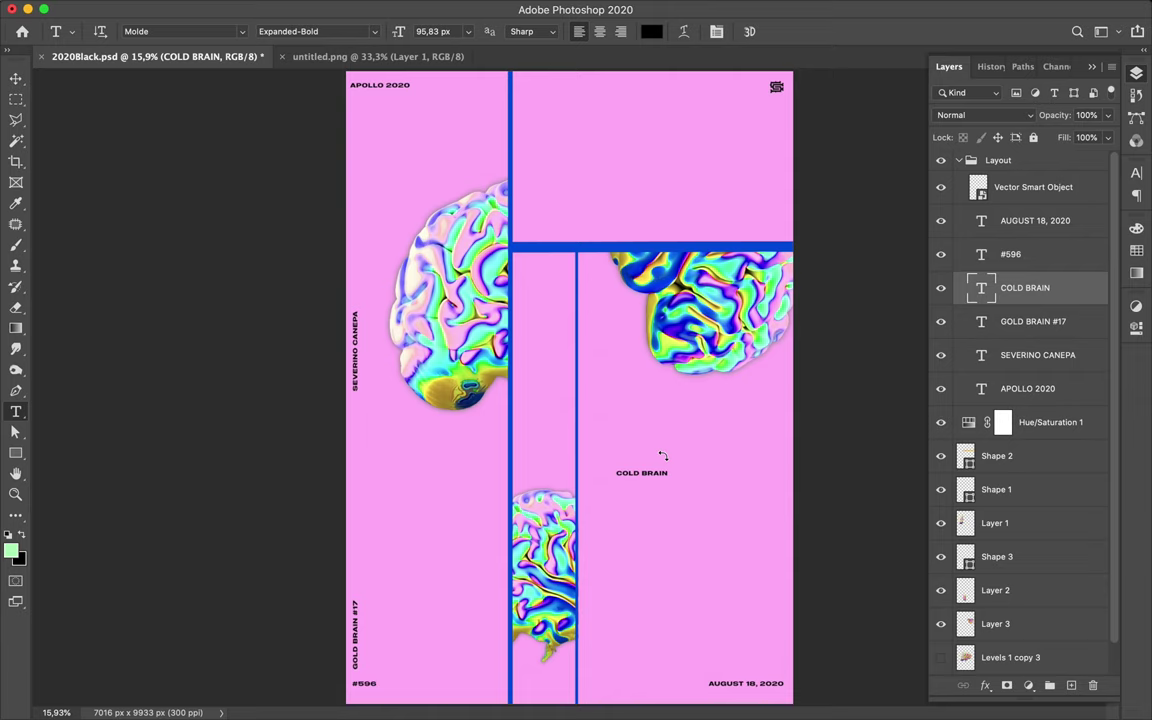
Rotate the COLD BRAIN text to -90° so it runs vertically.
{"action": "key", "text": "ctrl+t"}
{"action": "left_click_drag", "start_coordinate": [607, 400], "coordinate": [616, 383]}
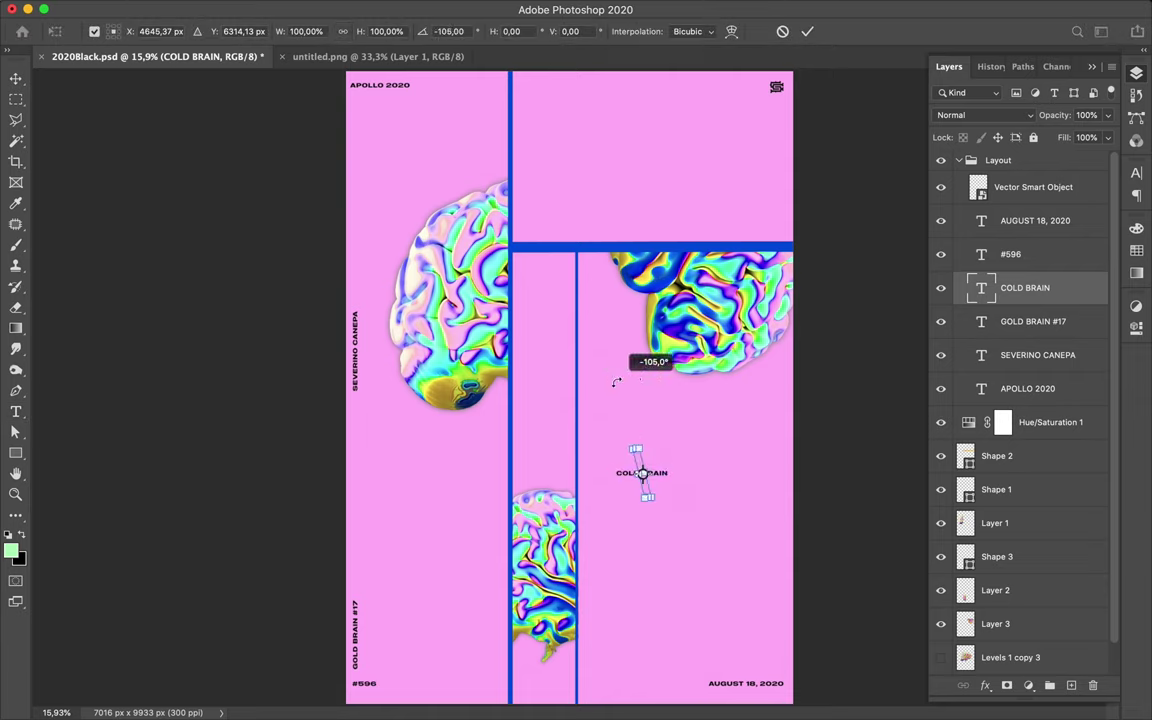
{"action": "left_click_drag", "start_coordinate": [616, 383], "coordinate": [613, 384]}
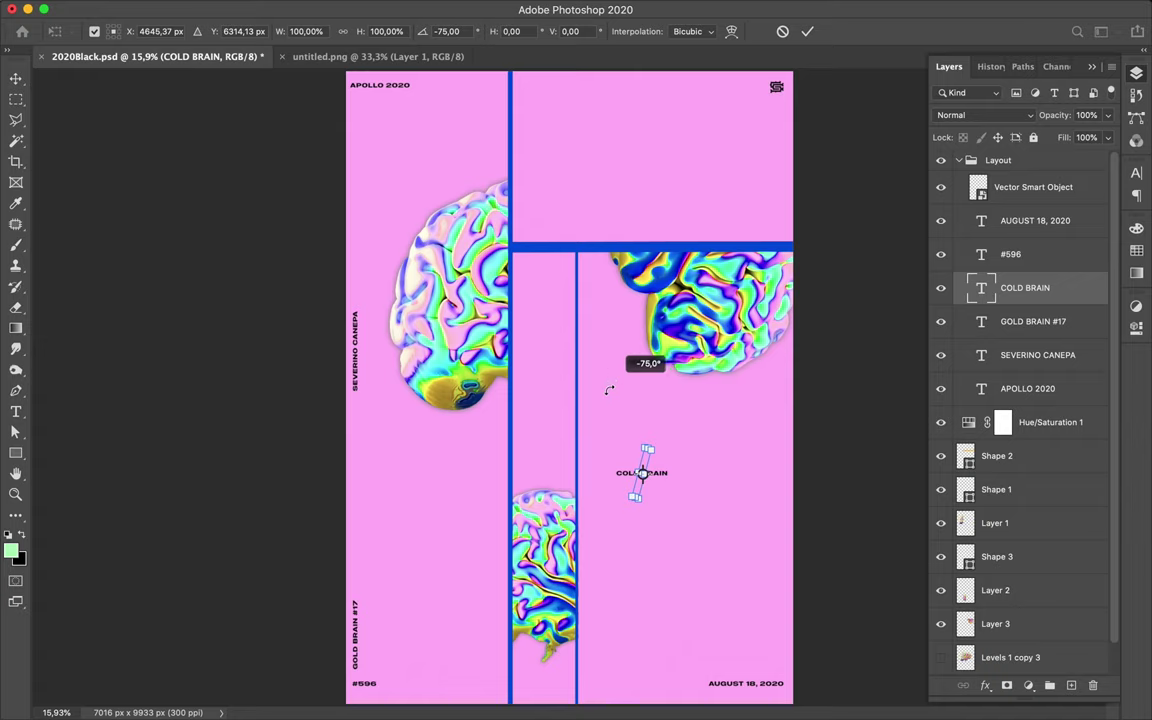
{"action": "left_click_drag", "start_coordinate": [613, 384], "coordinate": [605, 398]}
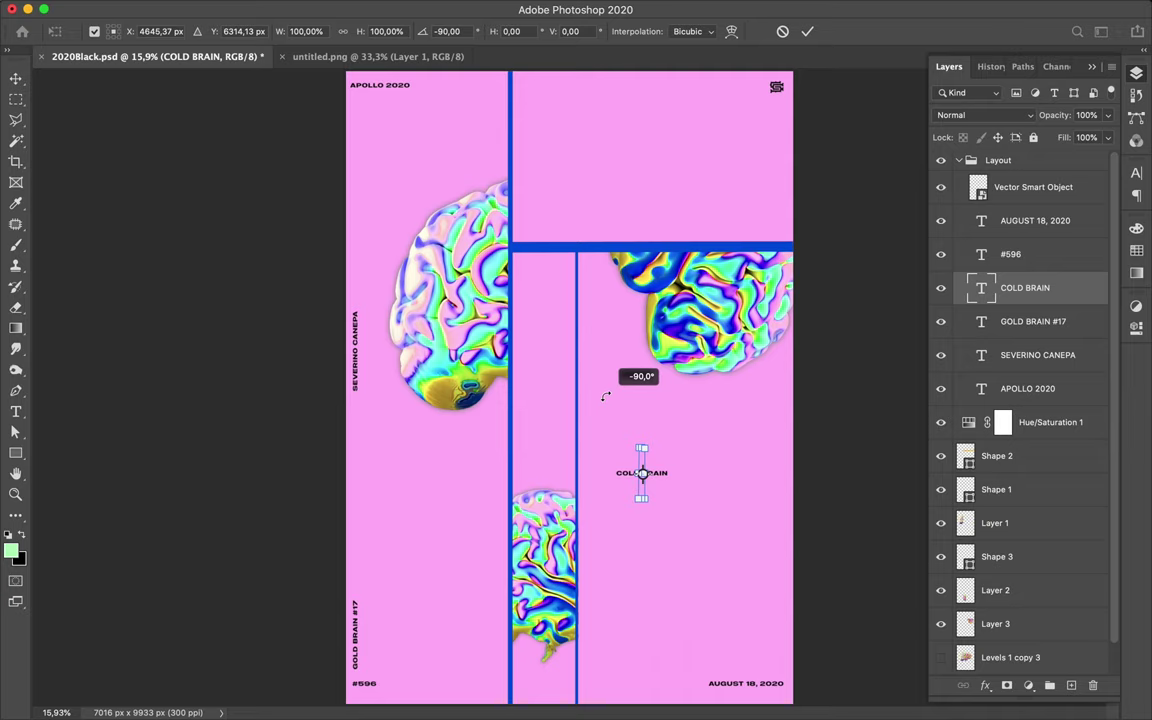
{"action": "key", "text": "shift"}
{"action": "left_click_drag", "start_coordinate": [645, 449], "coordinate": [643, 449]}
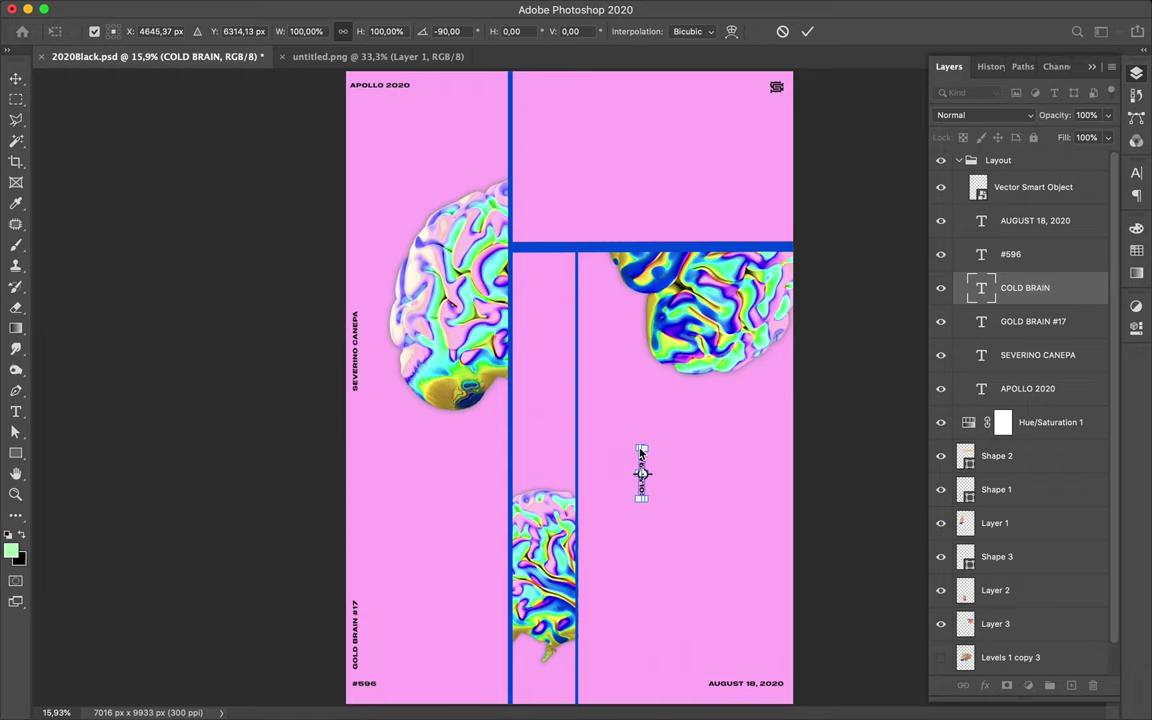
{"action": "key", "text": "Return"}
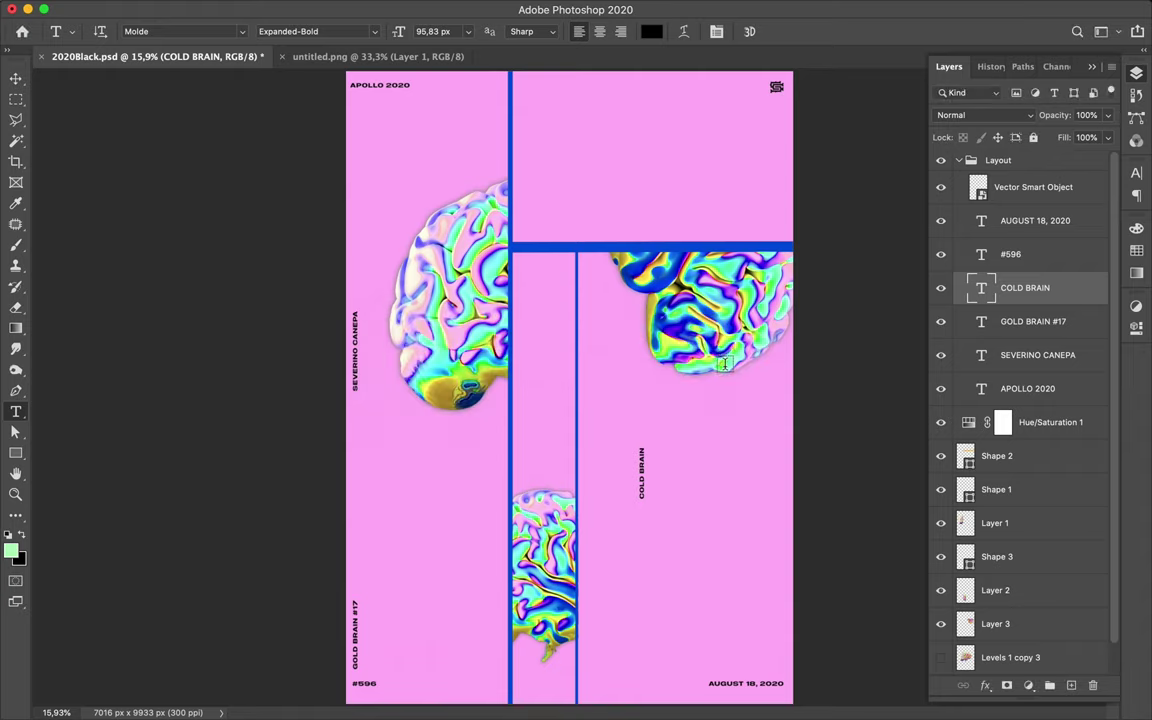
Scale the vertical COLD BRAIN text up to about 742% down the right column.
{"action": "key", "text": "ctrl+t"}
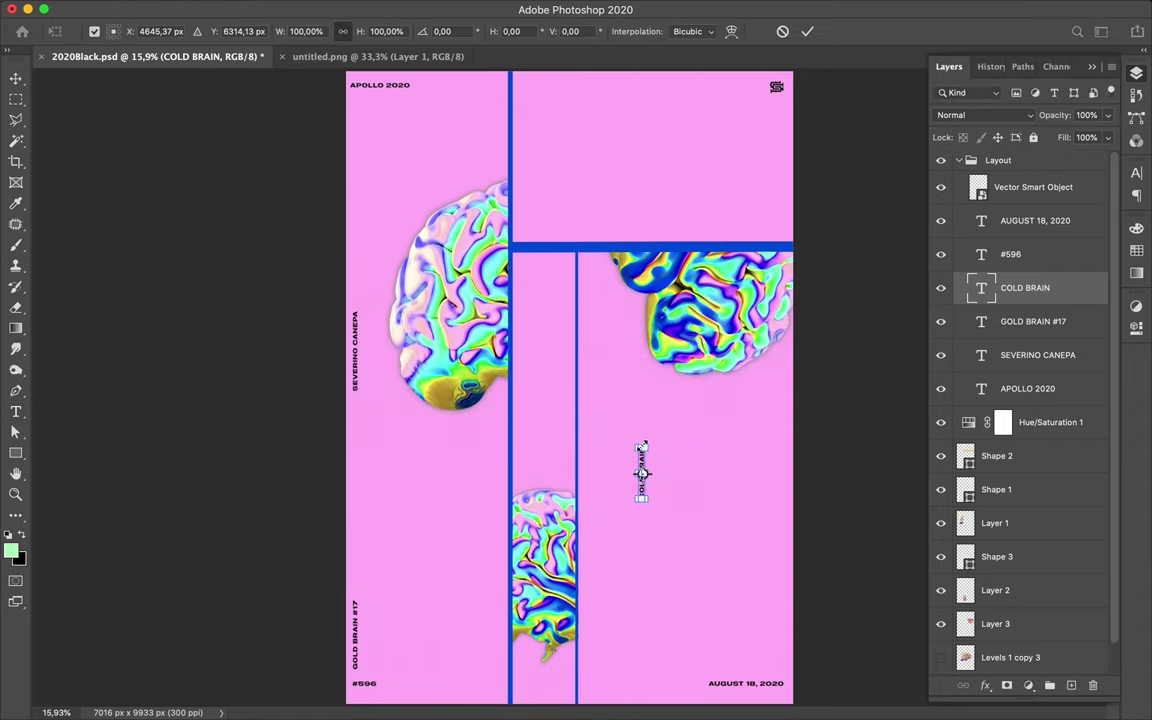
{"action": "mouse_move", "coordinate": [642, 447]}
{"action": "left_mouse_down"}
{"action": "mouse_move", "coordinate": [786, 128]}
{"action": "mouse_move", "coordinate": [672, 212]}
{"action": "left_mouse_up"}
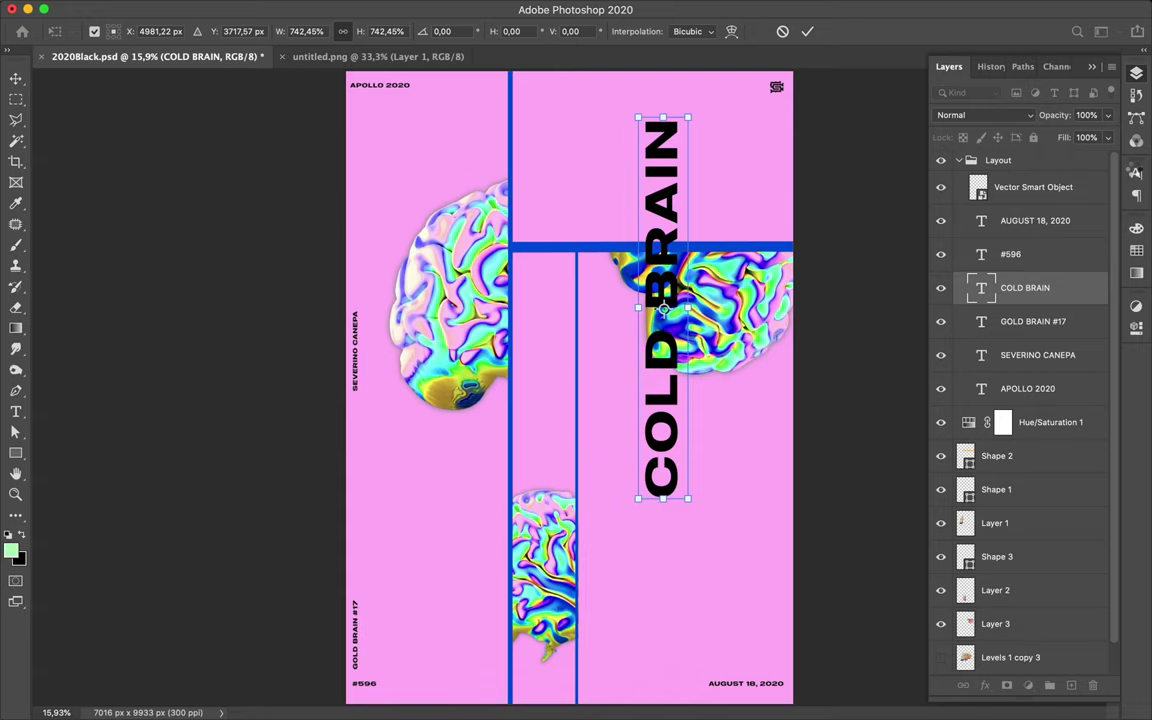
{"action": "key", "text": "Return"}
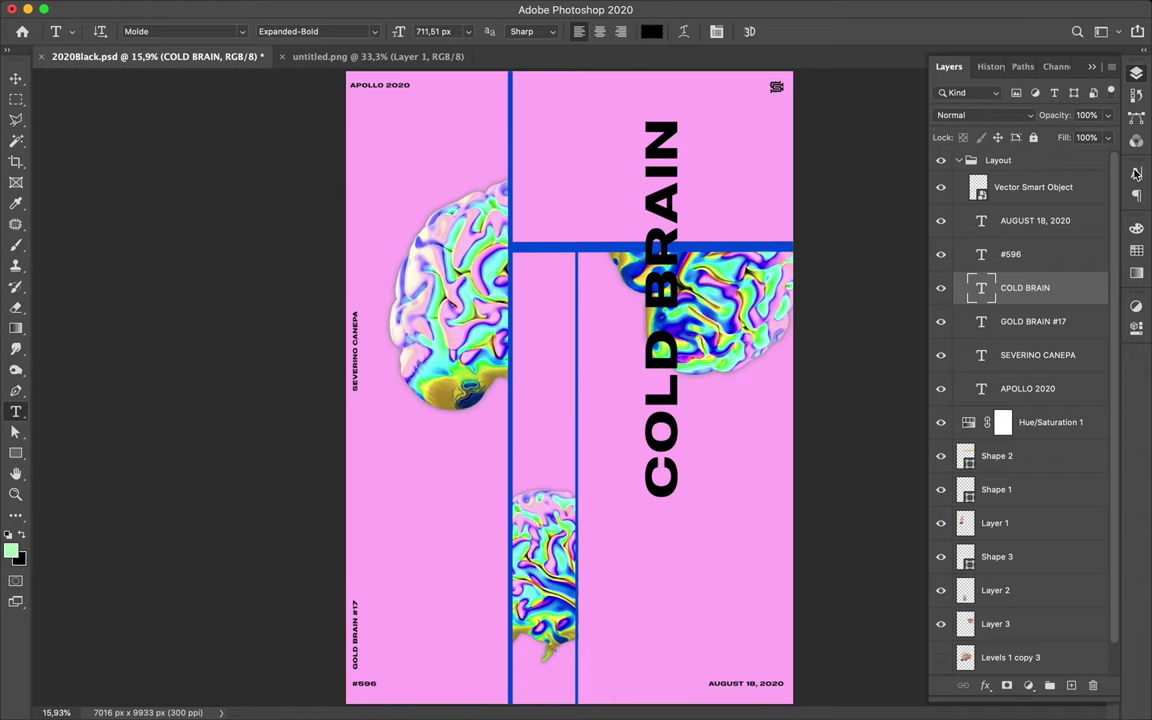
Open the Character panel's font family list and its Blackletter class filter for COLD BRAIN.
{"action": "left_click", "coordinate": [1136, 174]}
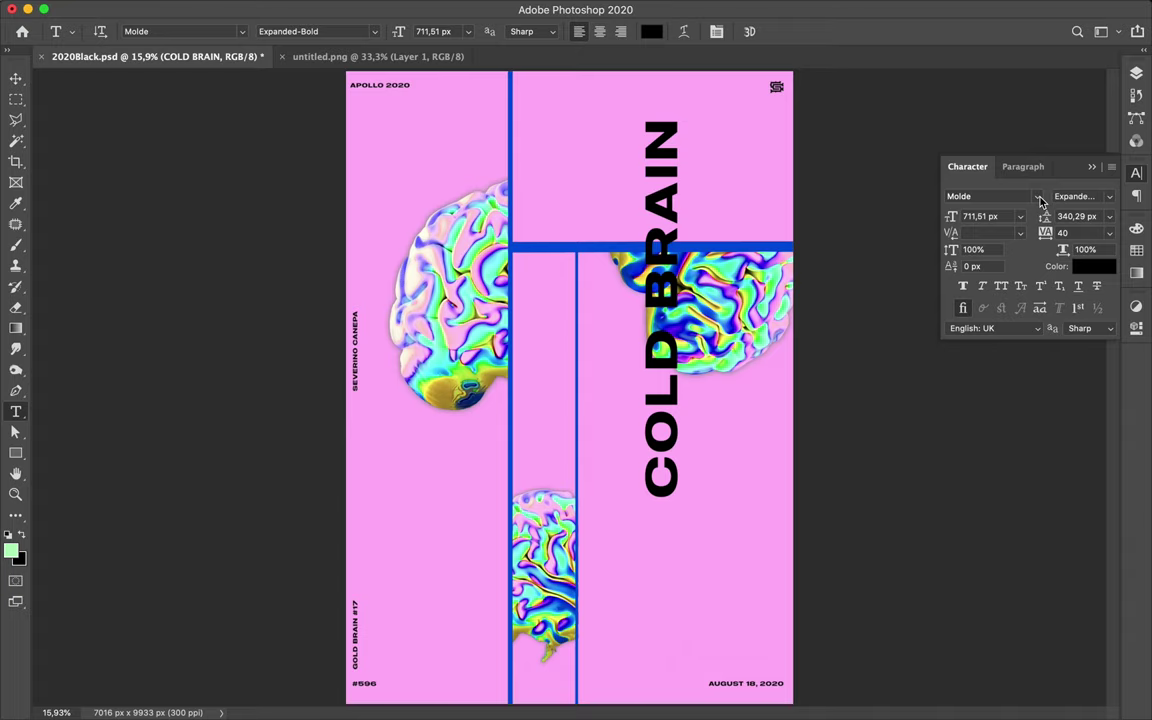
{"action": "left_click", "coordinate": [1039, 198]}
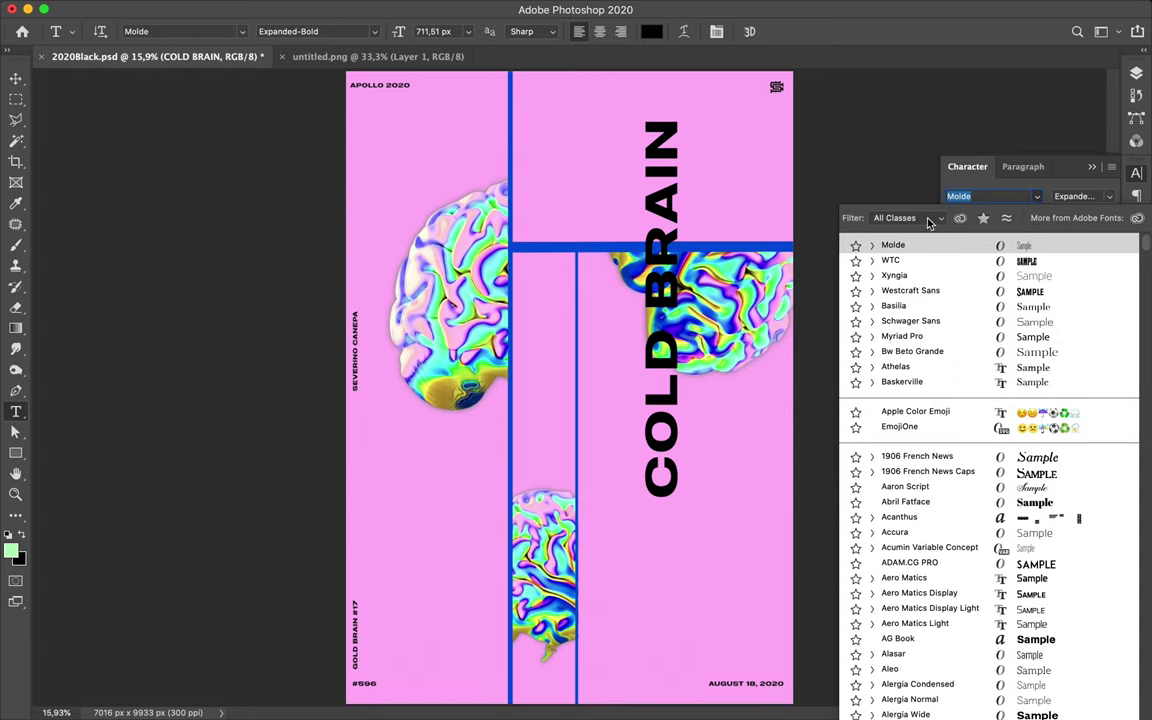
{"action": "left_click", "coordinate": [929, 222]}
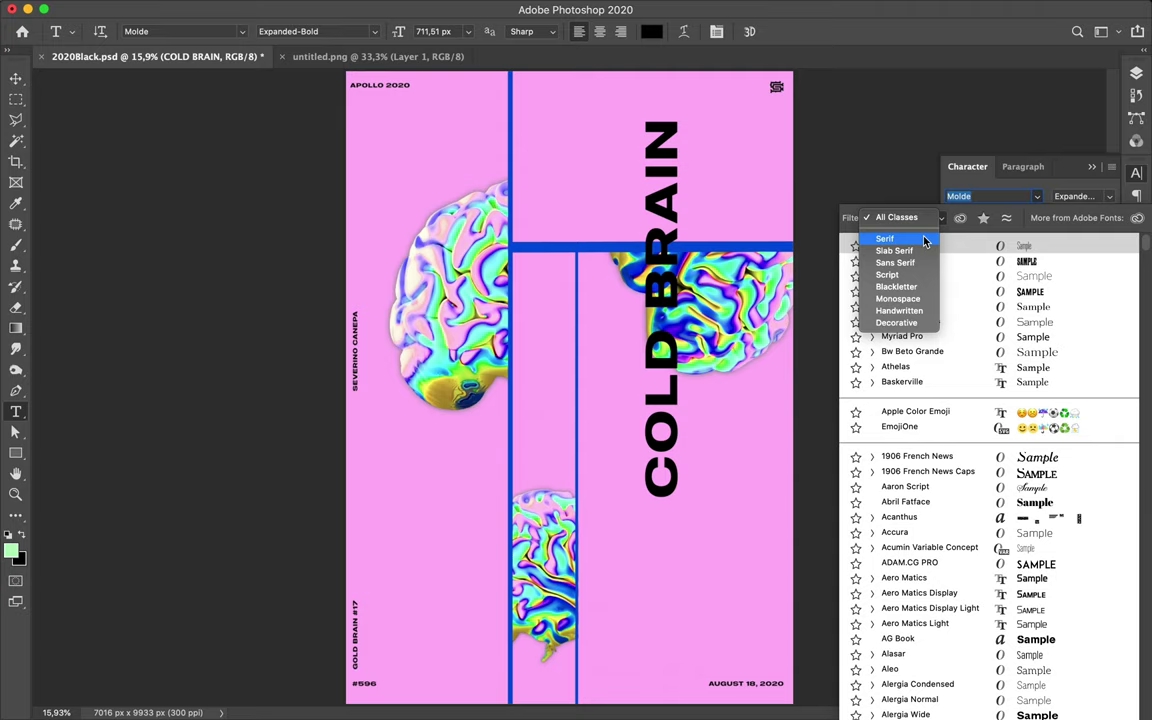
{"action": "key", "text": "Escape"}
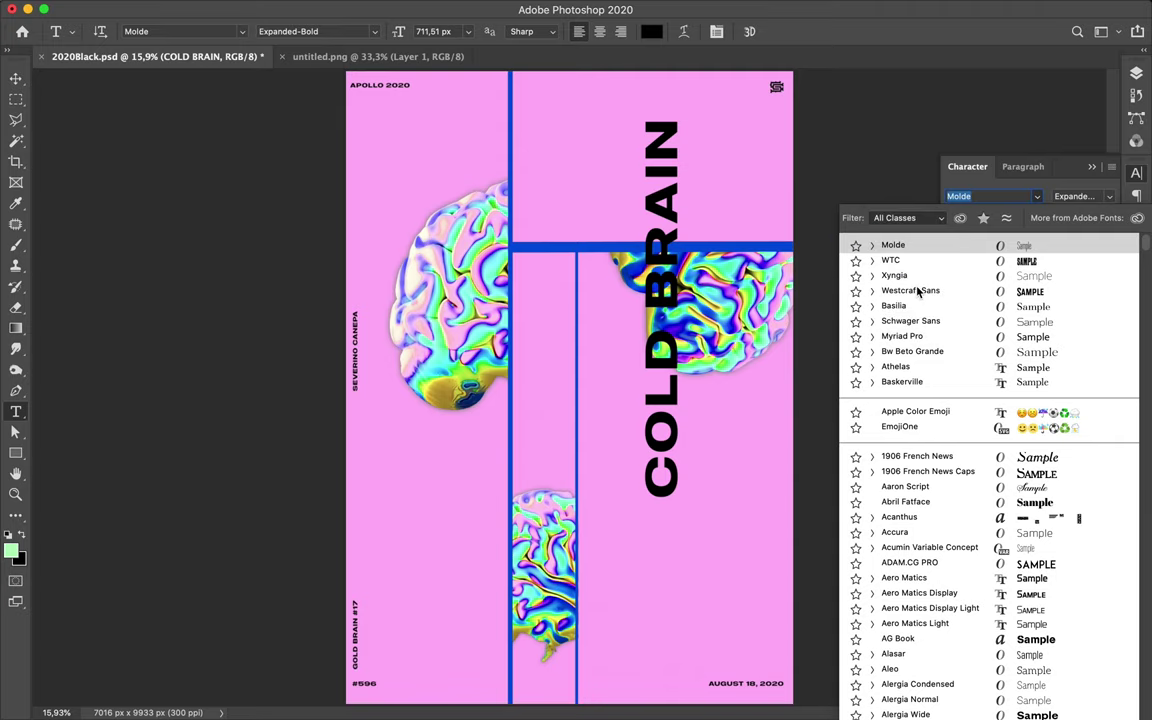
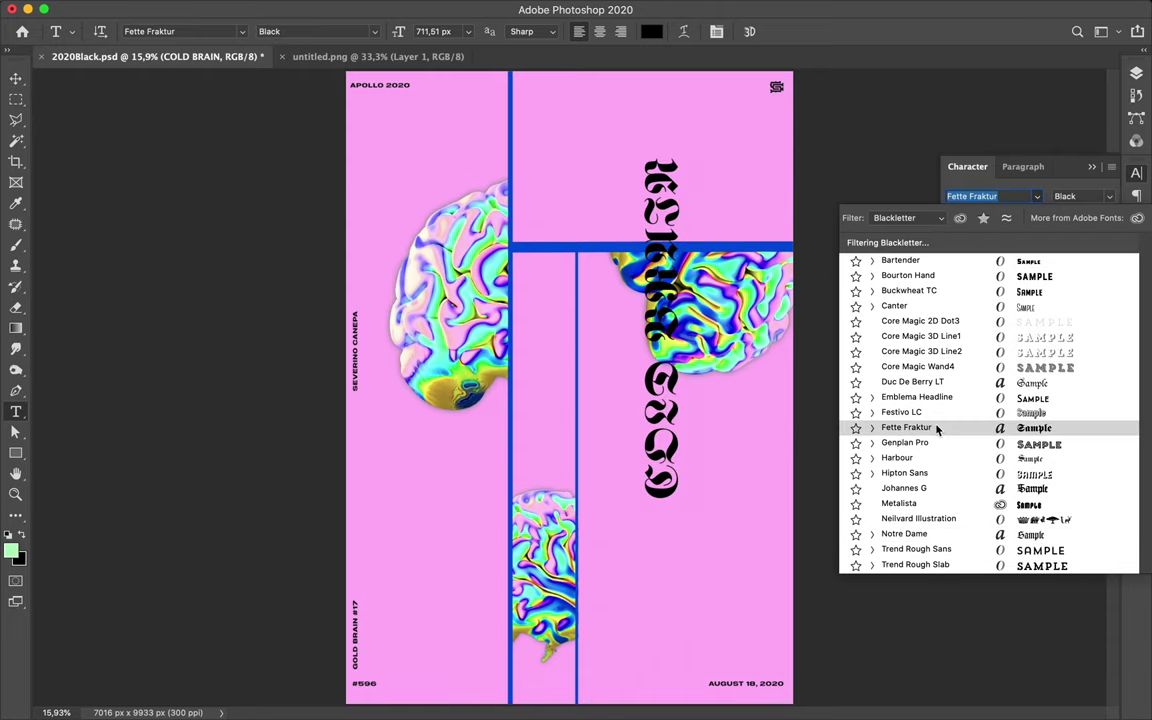
Keep Fette Fraktur as the title font and change COLD to mixed-case Cold.
{"action": "key", "text": "Return"}
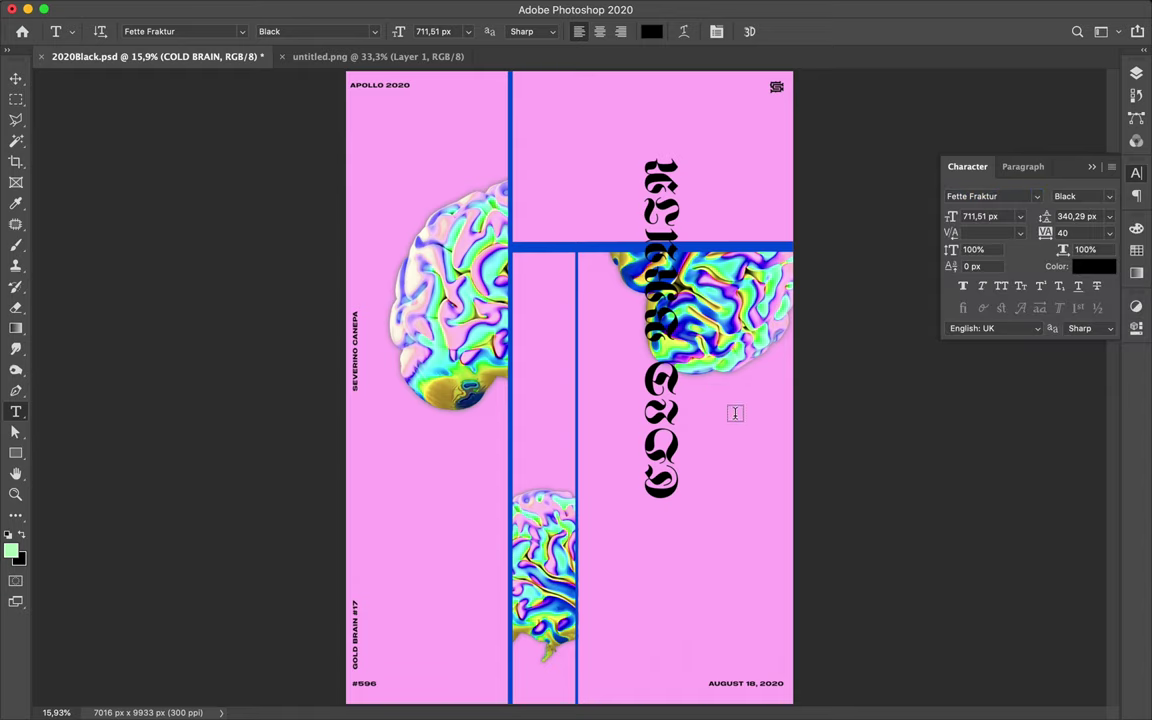
{"action": "left_click_drag", "start_coordinate": [663, 464], "coordinate": [662, 360]}
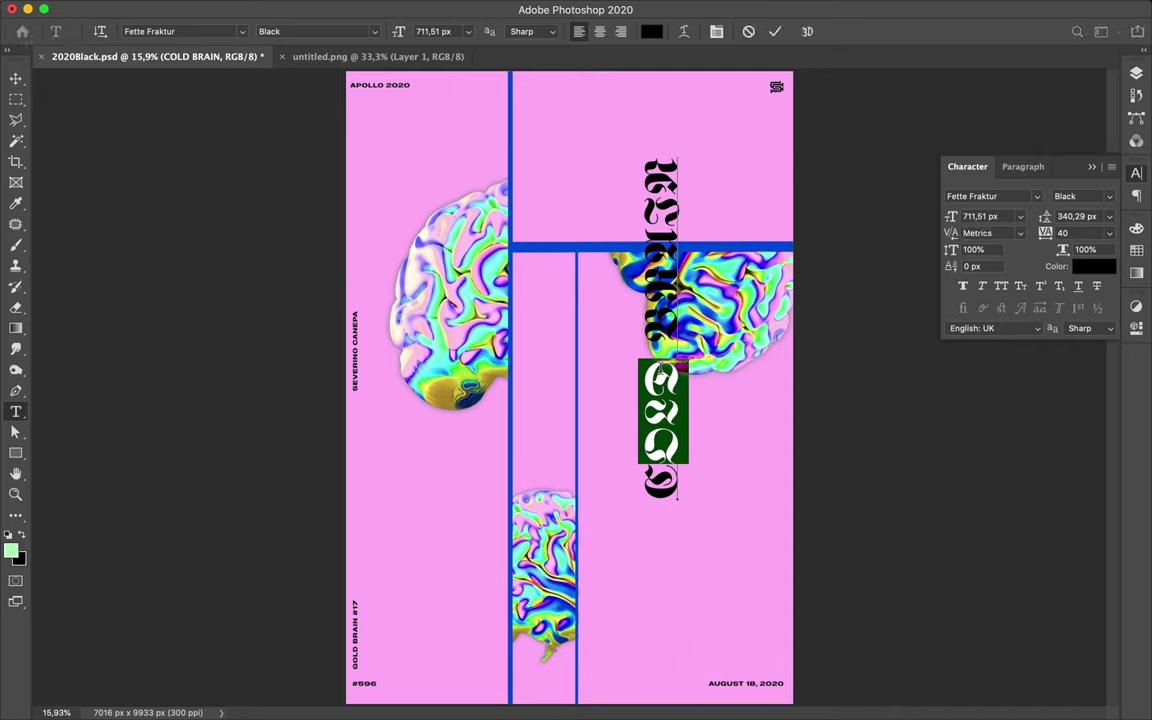
{"action": "left_click", "coordinate": [660, 370]}
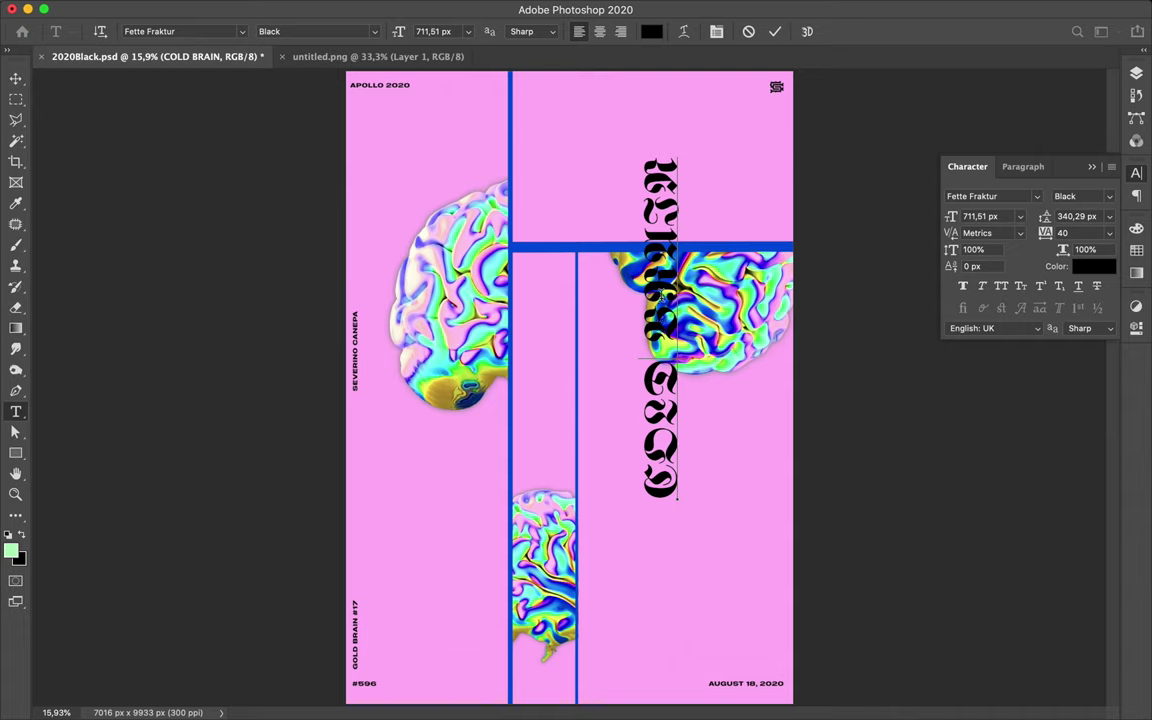
{"action": "mouse_move", "coordinate": [663, 423]}
{"action": "left_mouse_down"}
{"action": "mouse_move", "coordinate": [663, 464]}
{"action": "mouse_move", "coordinate": [663, 358]}
{"action": "left_mouse_up"}
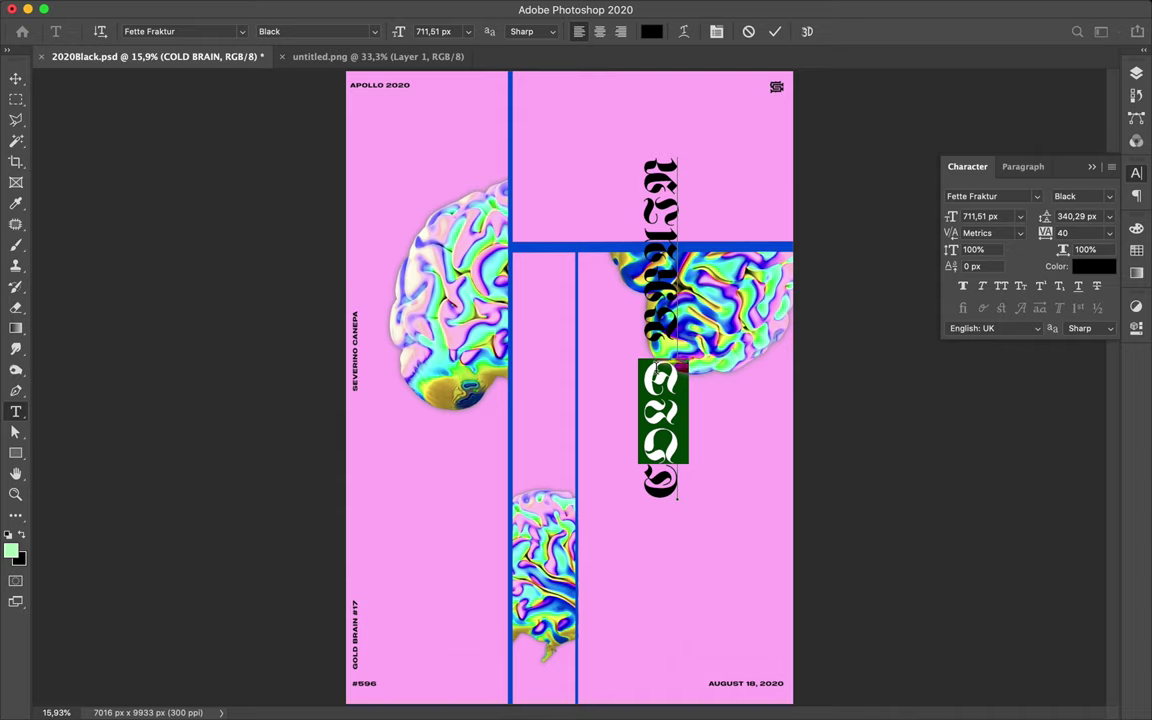
{"action": "left_click", "coordinate": [665, 400]}
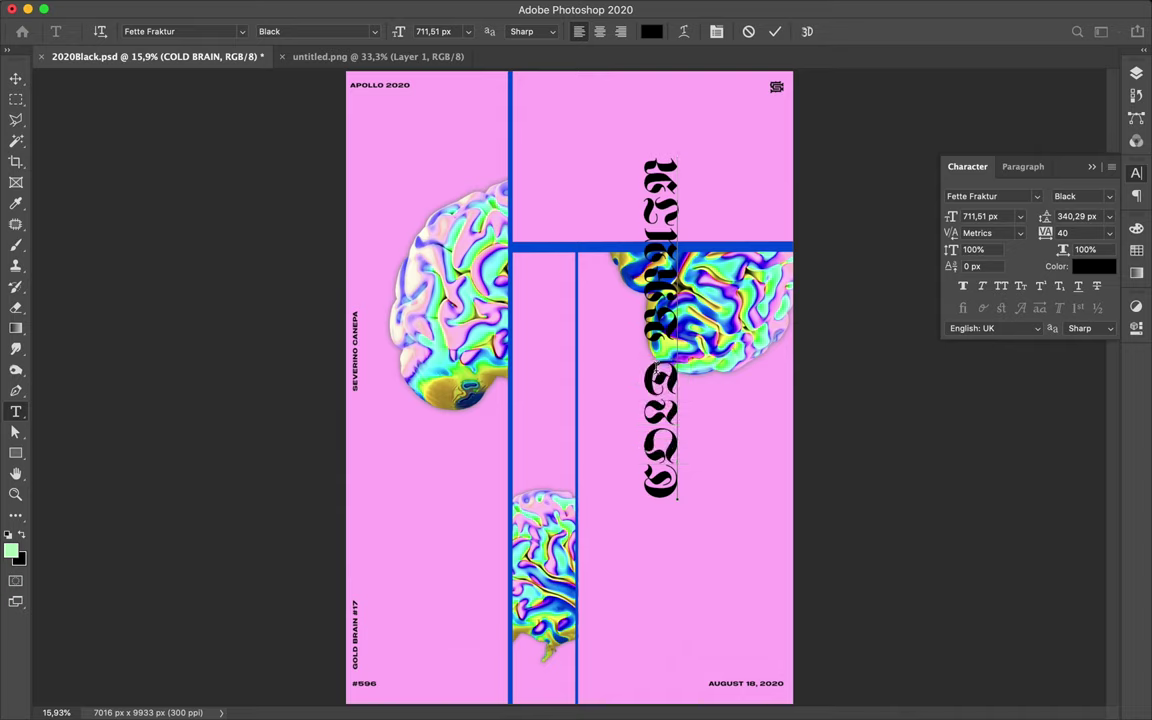
{"action": "key", "text": "ctrl+z"}
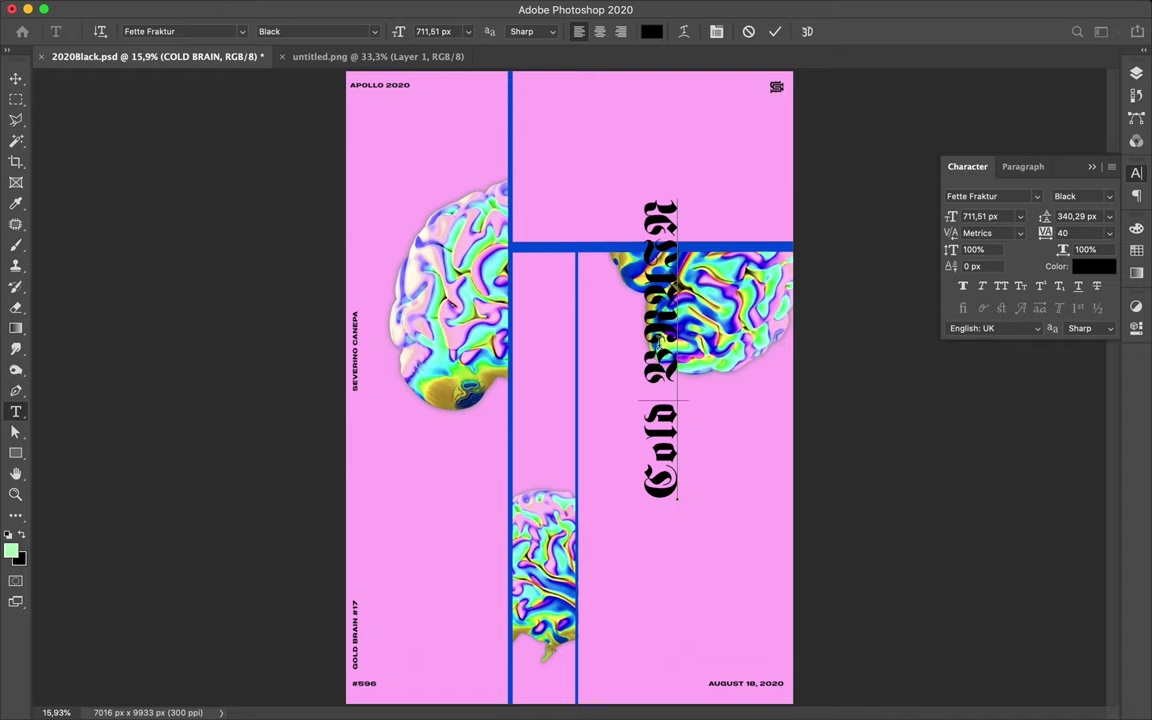
Change BRAIN to mixed-case Brain and commit the vertical title.
{"action": "left_click_drag", "start_coordinate": [660, 342], "coordinate": [660, 192]}
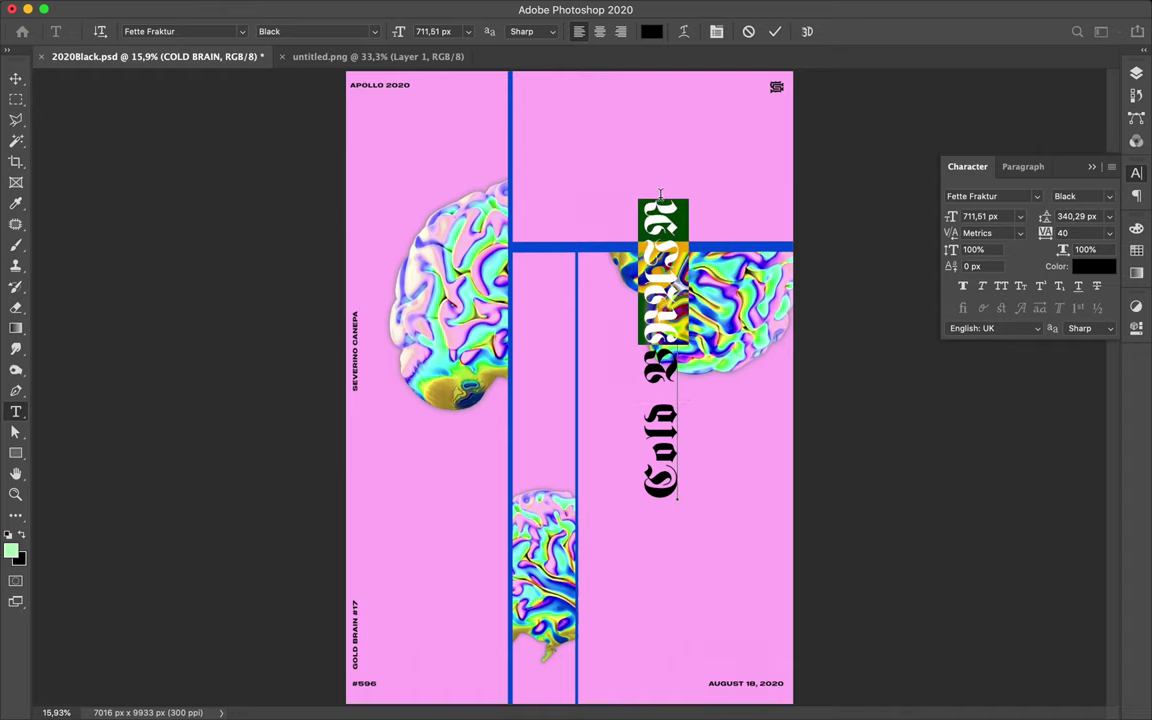
{"action": "left_click", "coordinate": [660, 195]}
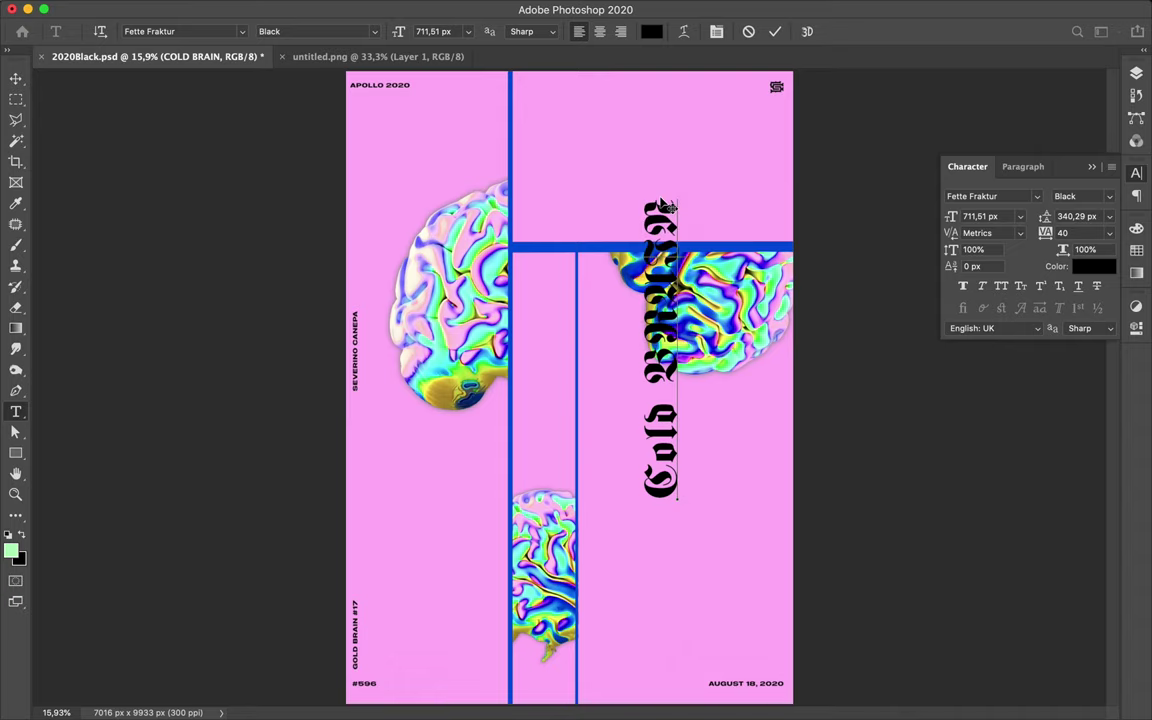
{"action": "key", "text": "ctrl+z"}
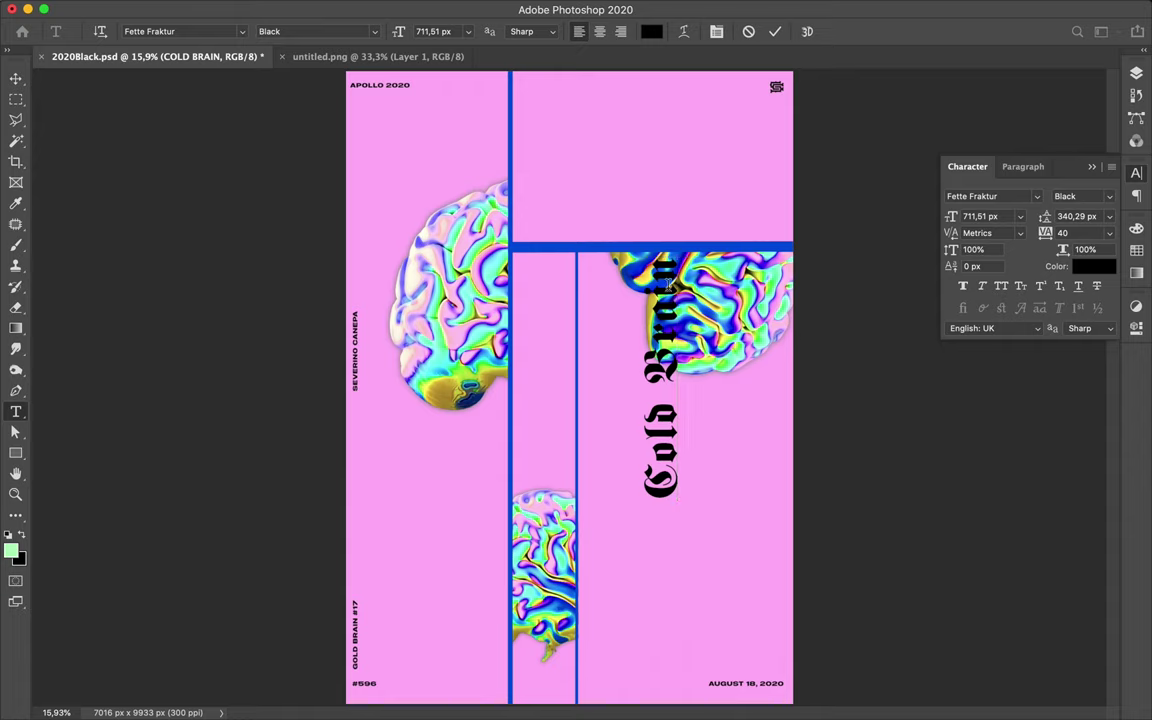
{"action": "key", "text": "ctrl+Return"}
{"action": "key", "text": "v"}
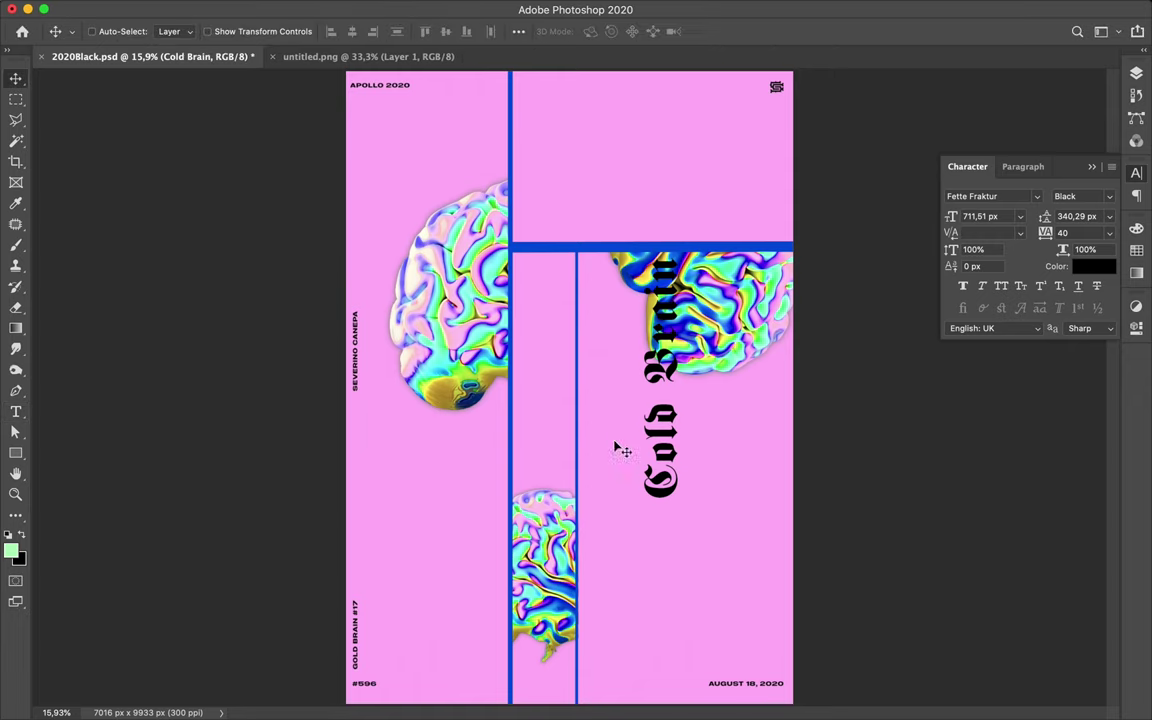
Move the Cold Brain title to the poster's lower left and set its tracking to 0.
{"action": "double_click", "coordinate": [681, 465]}
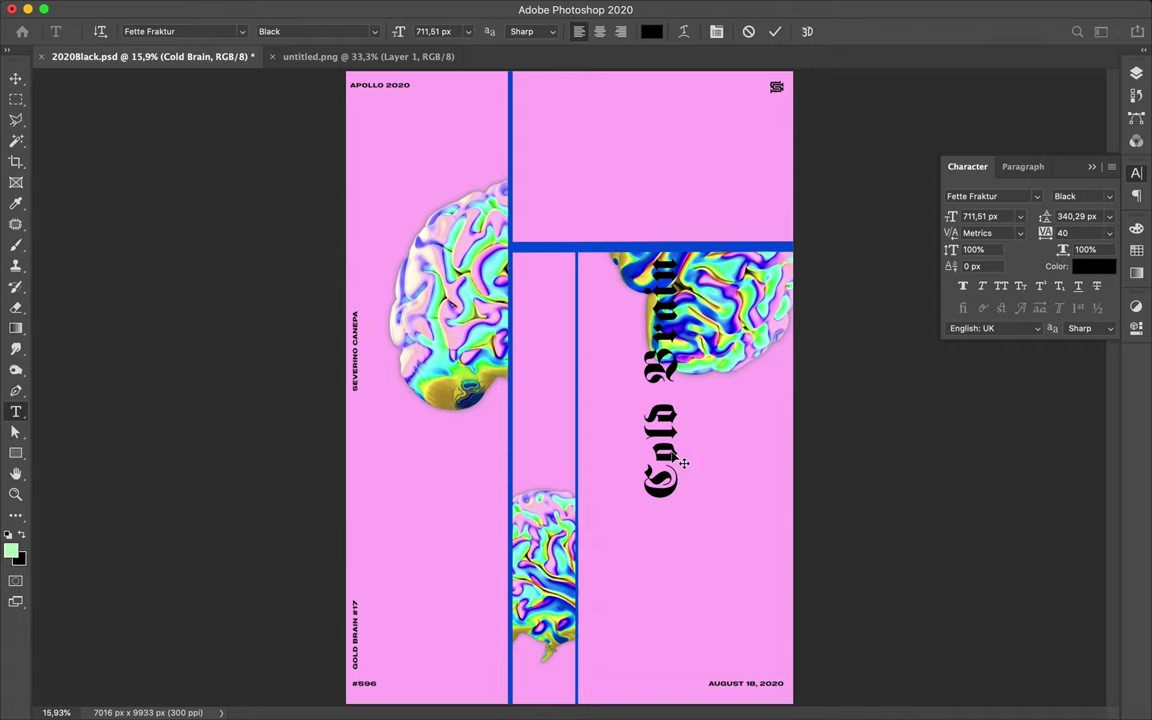
{"action": "mouse_move", "coordinate": [684, 463]}
{"action": "left_mouse_down"}
{"action": "mouse_move", "coordinate": [641, 538]}
{"action": "mouse_move", "coordinate": [640, 467]}
{"action": "mouse_move", "coordinate": [628, 601]}
{"action": "mouse_move", "coordinate": [522, 640]}
{"action": "mouse_move", "coordinate": [443, 627]}
{"action": "mouse_move", "coordinate": [470, 630]}
{"action": "left_mouse_up"}
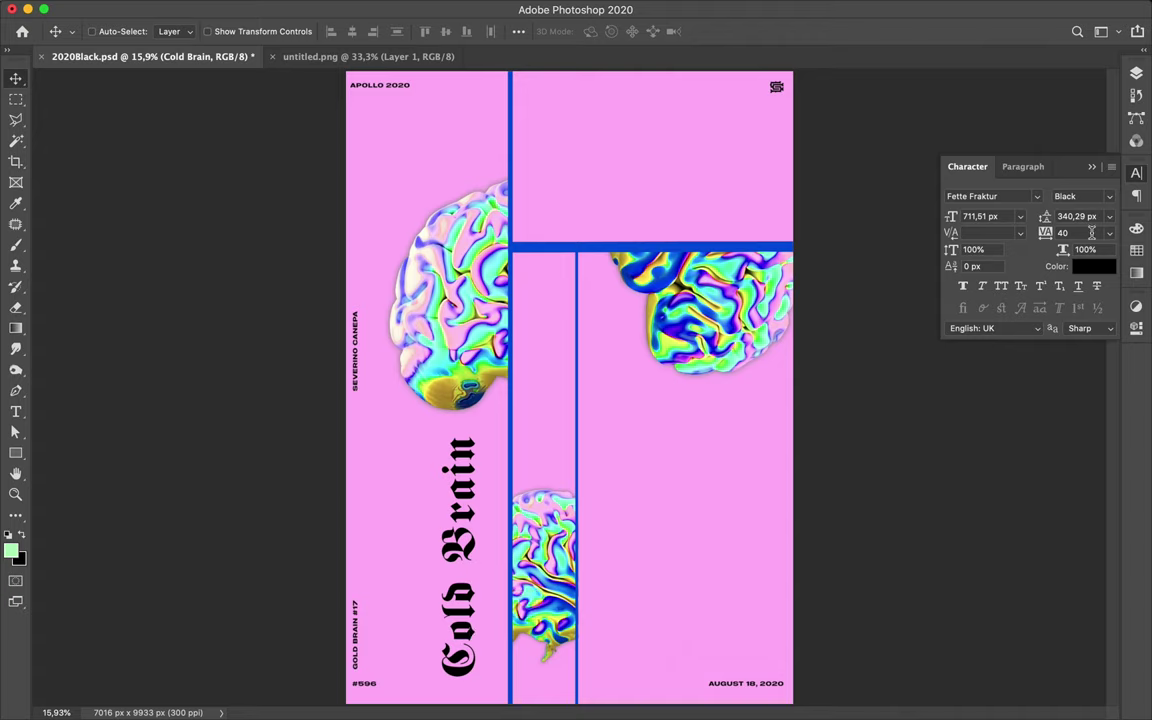
{"action": "left_click", "coordinate": [1080, 232]}
{"action": "type", "text": "0"}
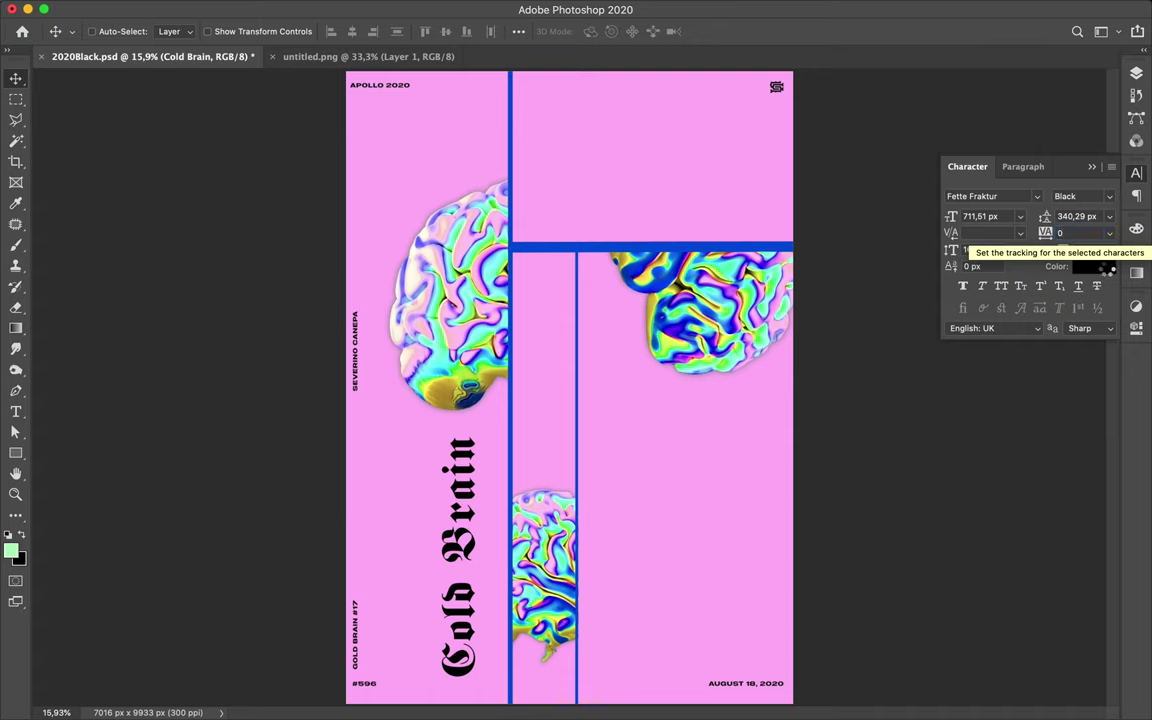
{"action": "left_click", "coordinate": [1095, 267]}
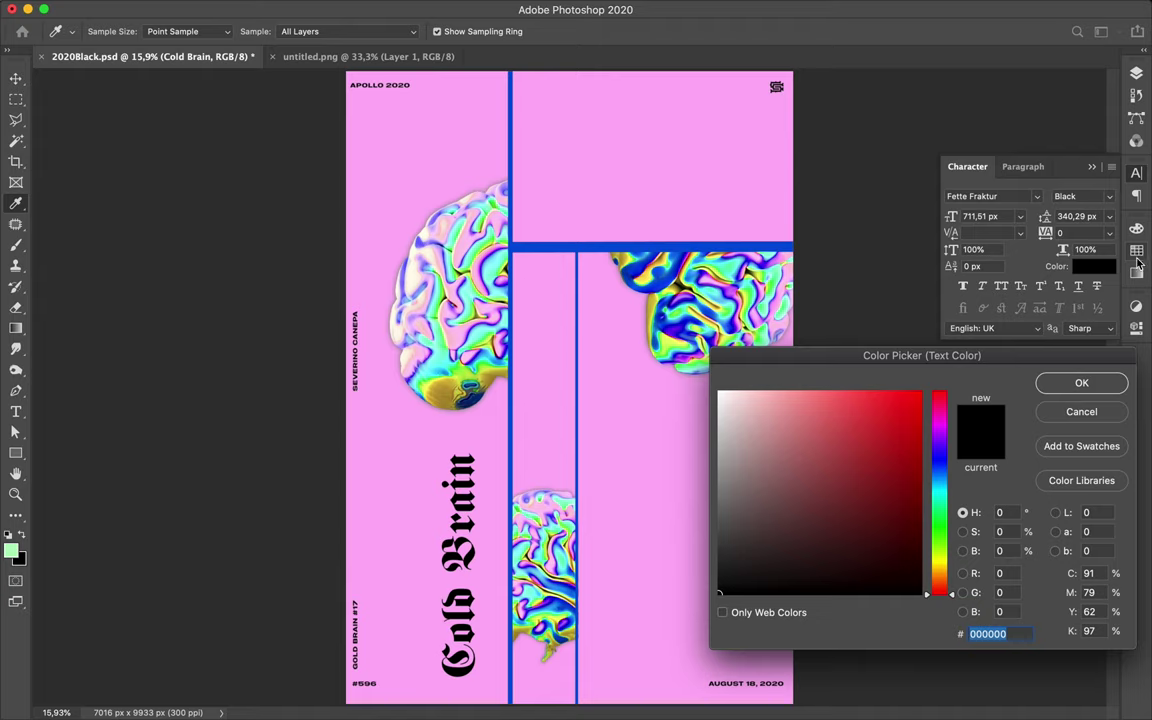
Colour the Cold Brain title orange-gold (da8b01), sampled from the Swatches panel.
{"action": "left_click", "coordinate": [1137, 252]}
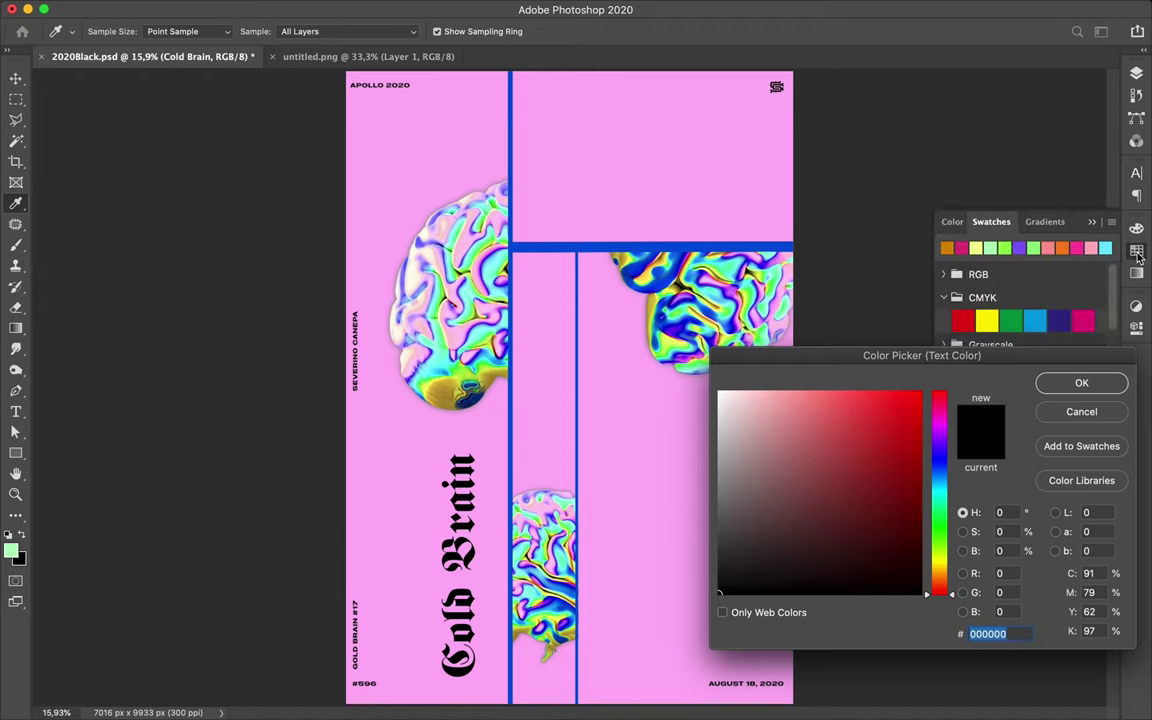
{"action": "left_click", "coordinate": [949, 243]}
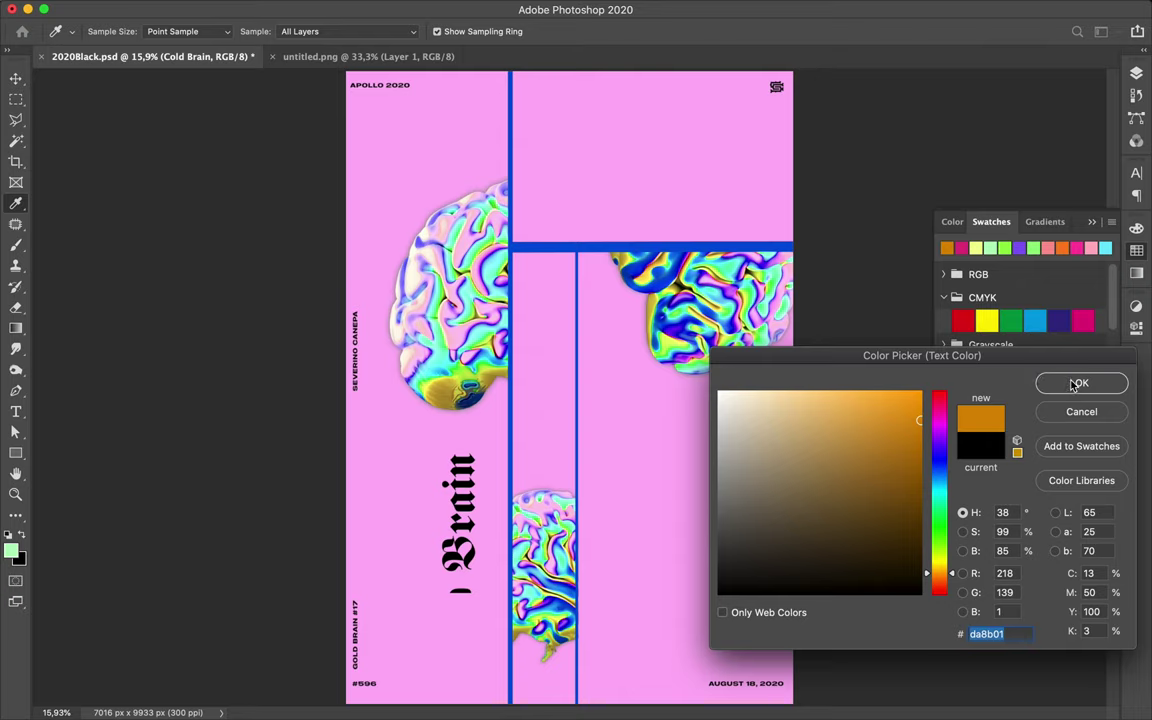
{"action": "left_click", "coordinate": [1073, 385]}
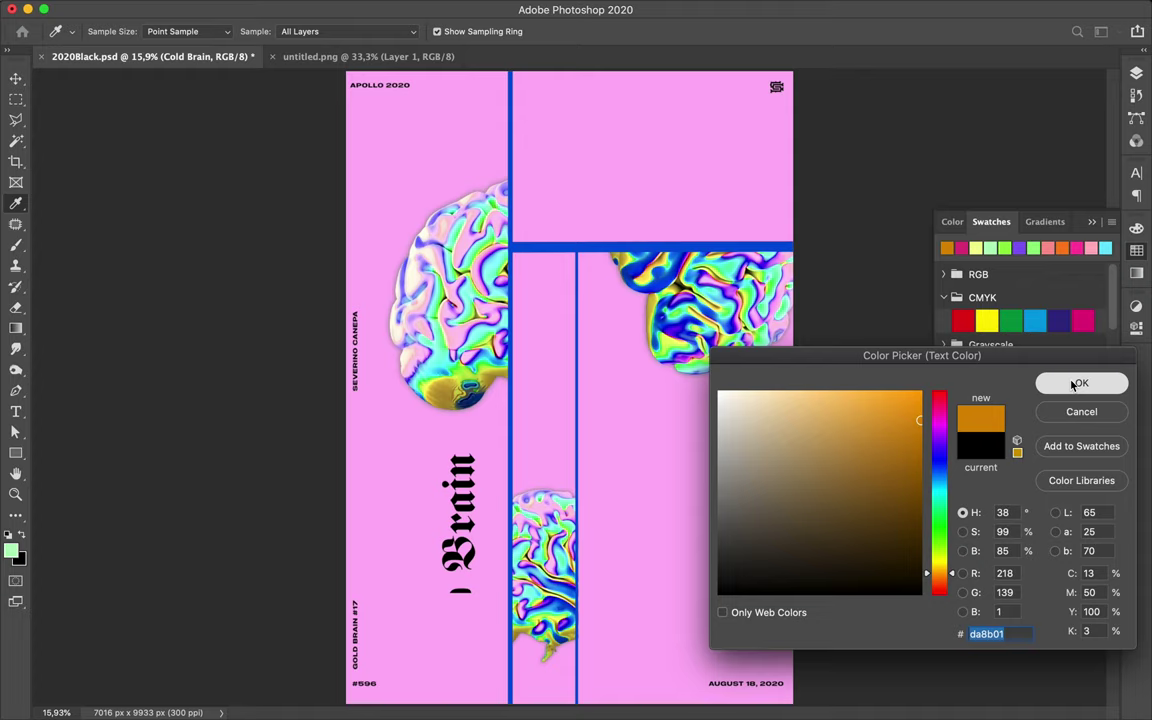
{"action": "left_click", "coordinate": [1073, 385]}
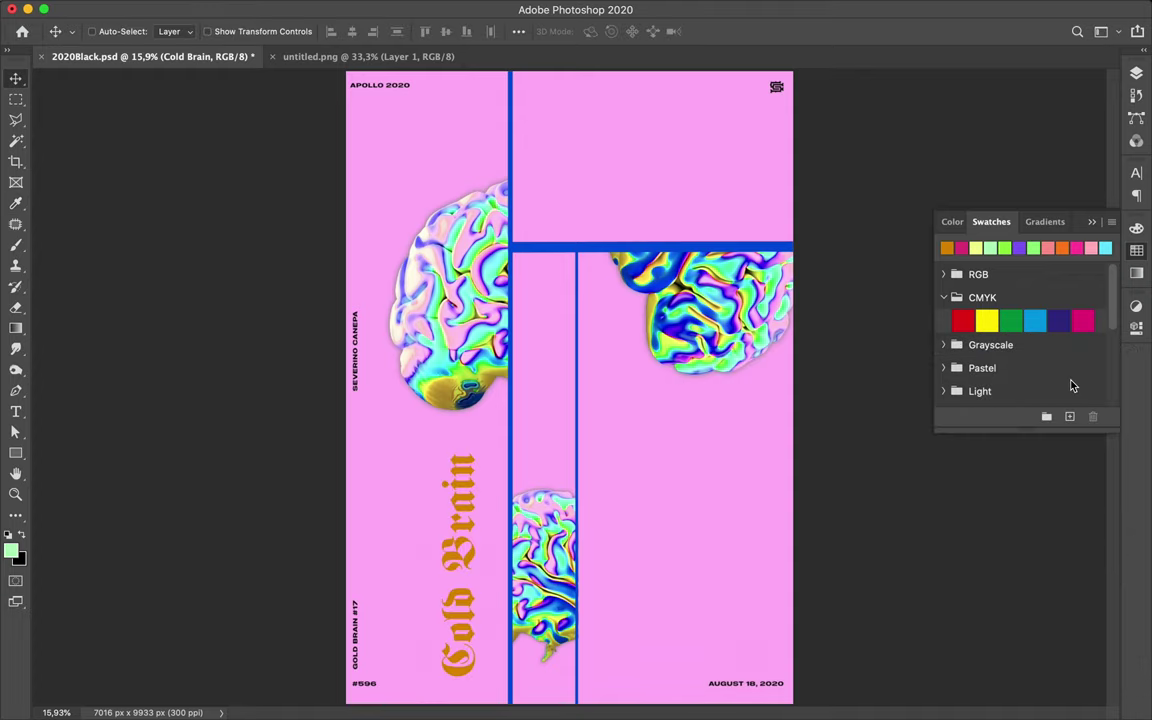
{"action": "left_click", "coordinate": [1136, 74]}
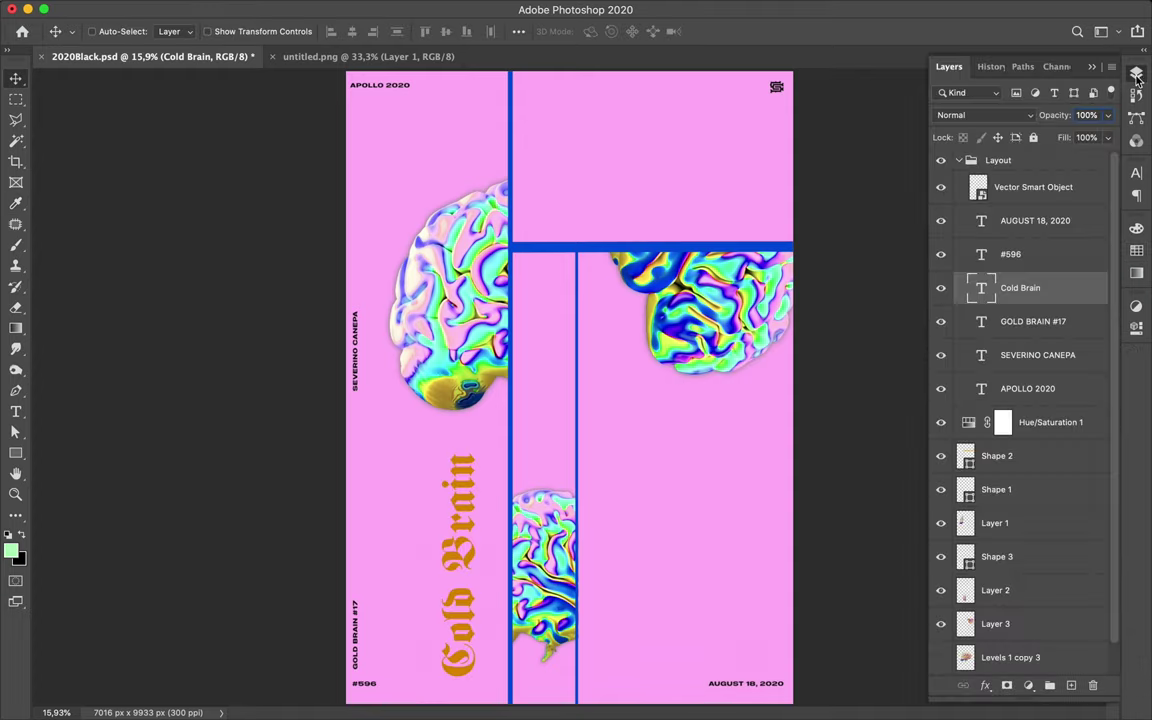
Place the Cold Brain text layer beneath Hue/Saturation 1 in the Layout group.
{"action": "left_click_drag", "start_coordinate": [1020, 290], "coordinate": [1020, 448]}
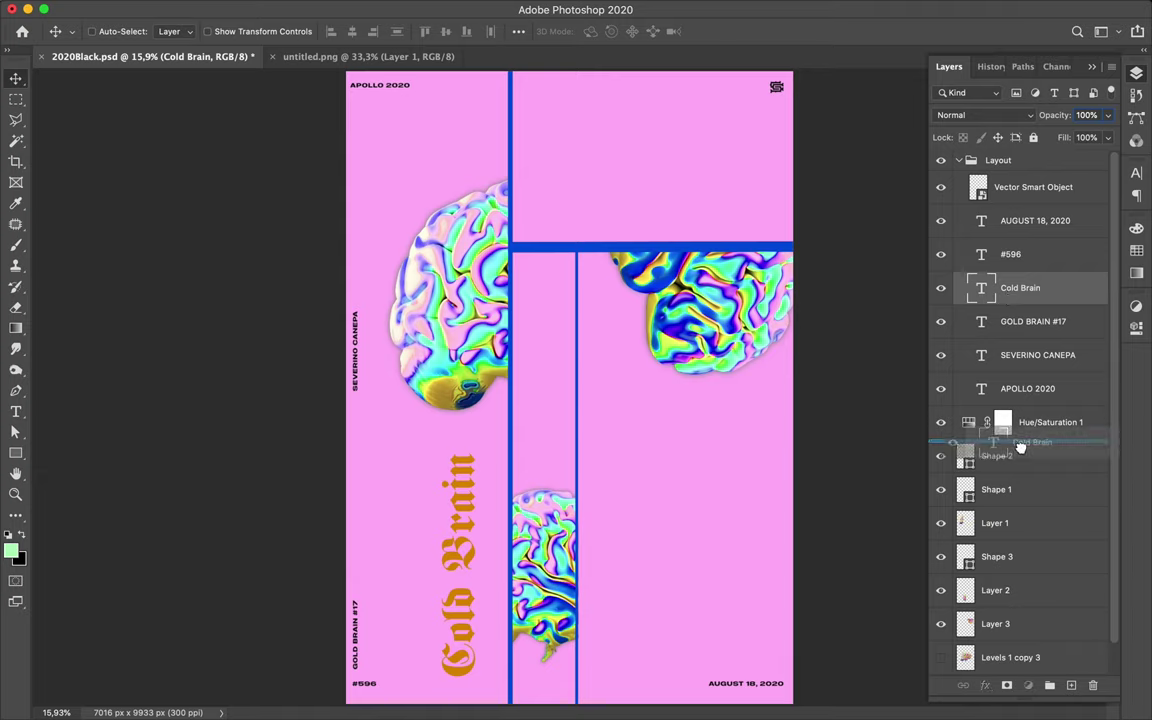
{"action": "left_click_drag", "start_coordinate": [1020, 448], "coordinate": [1022, 452]}
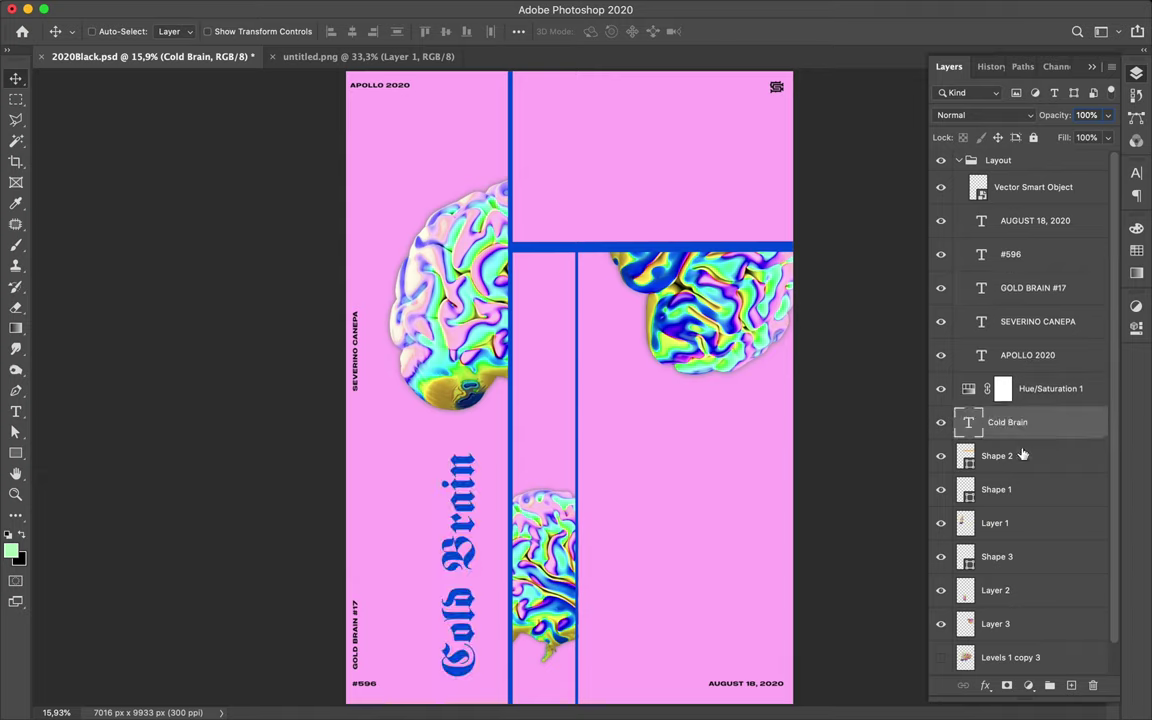
{"action": "left_click", "coordinate": [838, 10]}
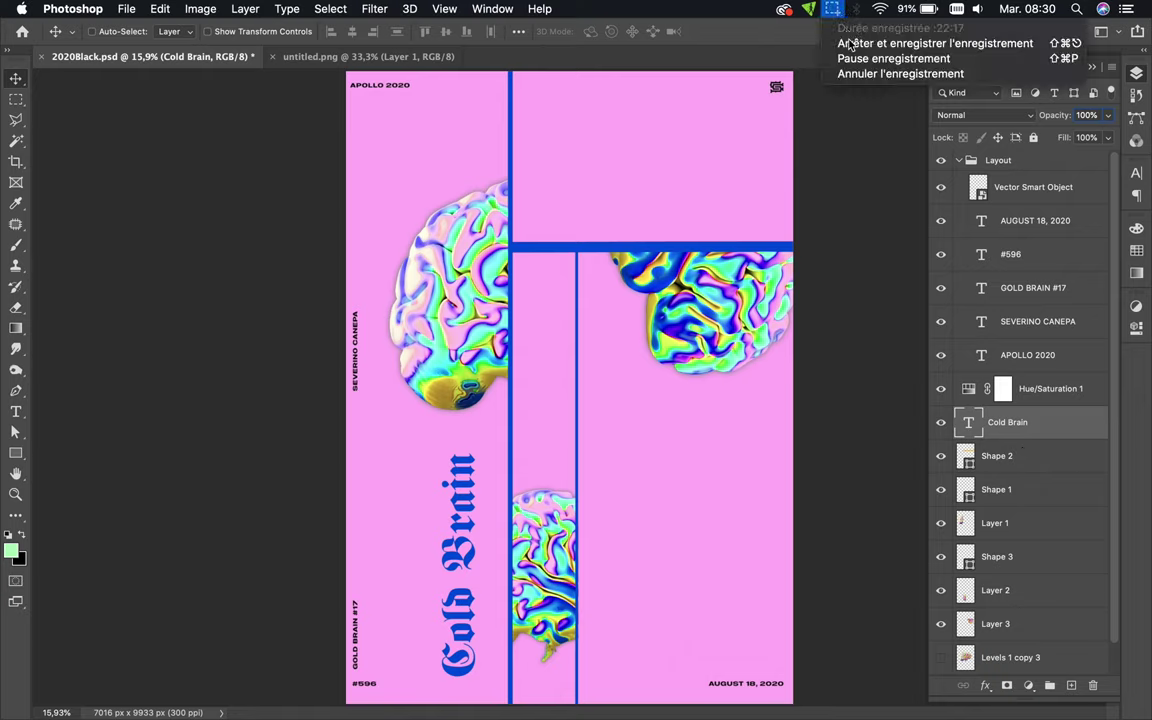
{"action": "left_click", "coordinate": [852, 44]}
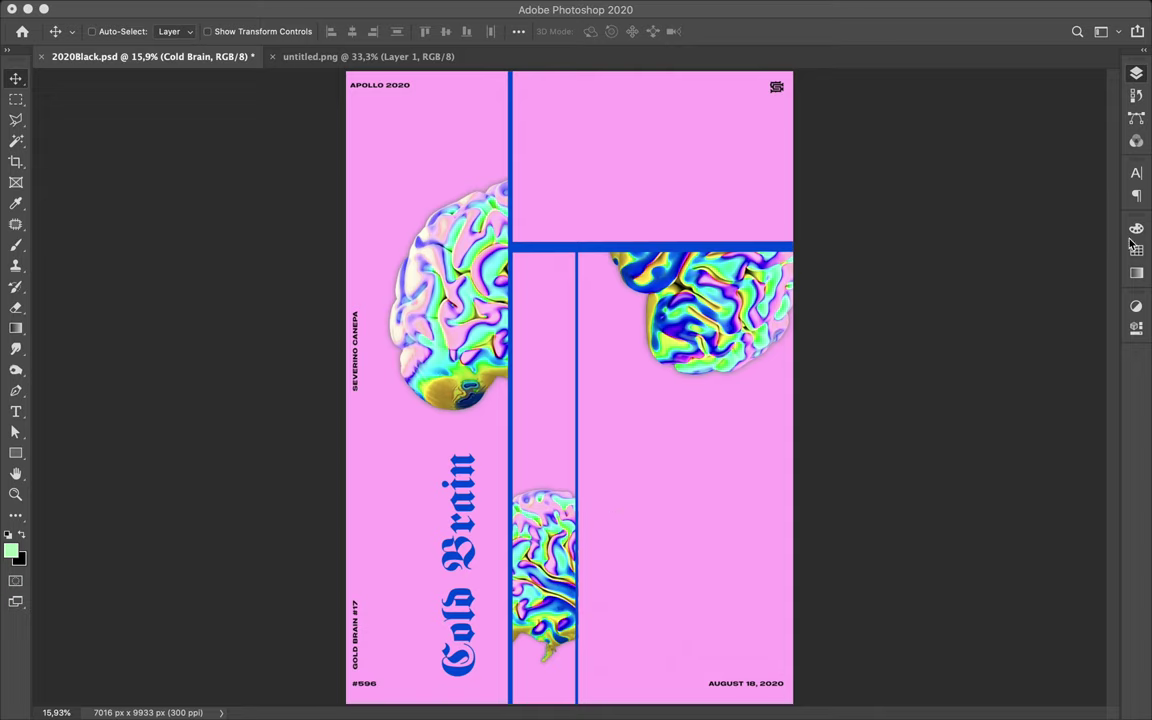
{"action": "left_click", "coordinate": [1136, 73]}
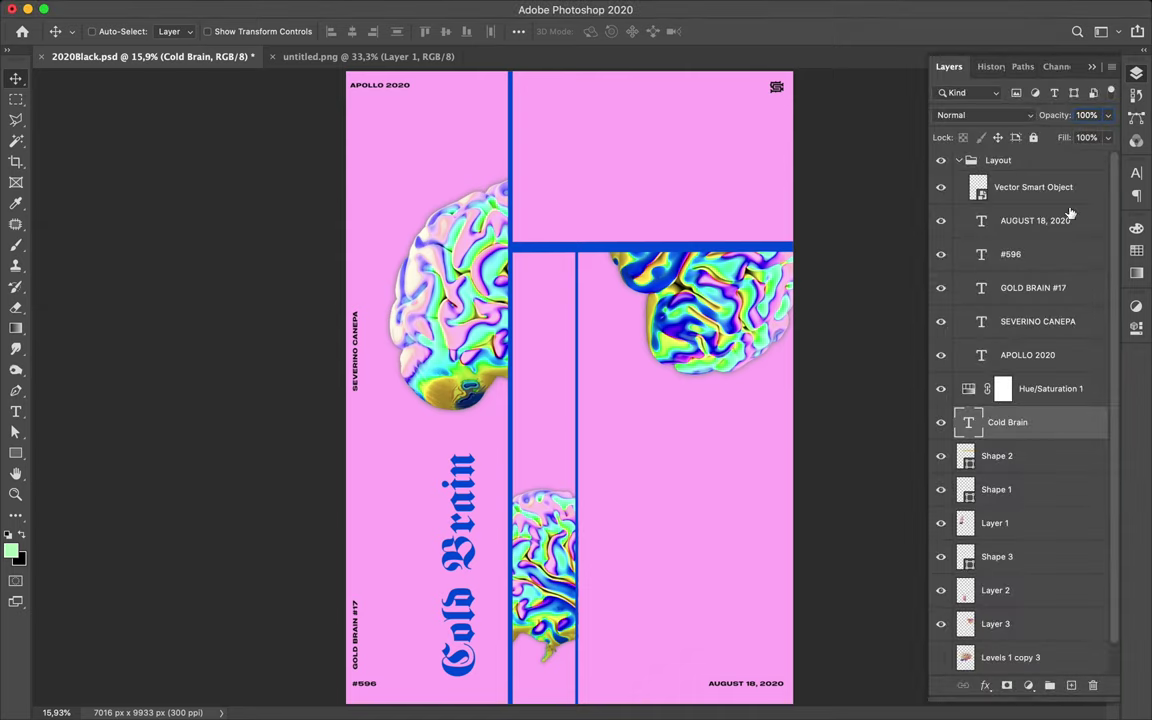
{"action": "left_click", "coordinate": [1004, 389]}
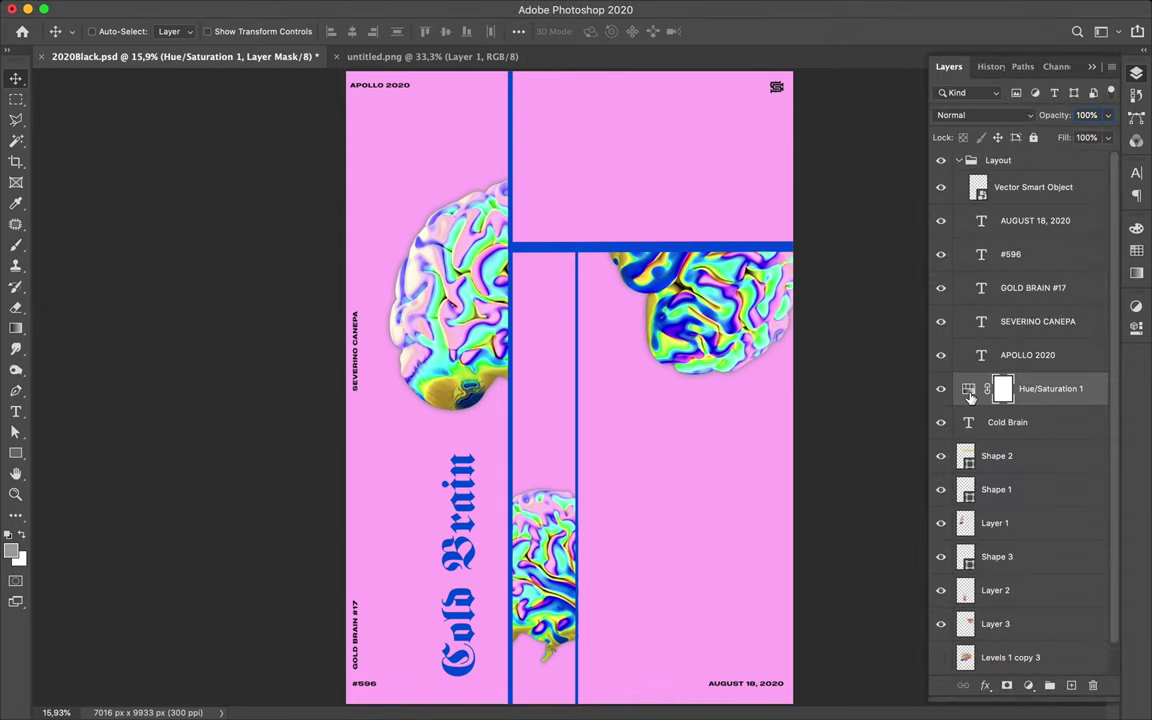
{"action": "double_click", "coordinate": [968, 389]}
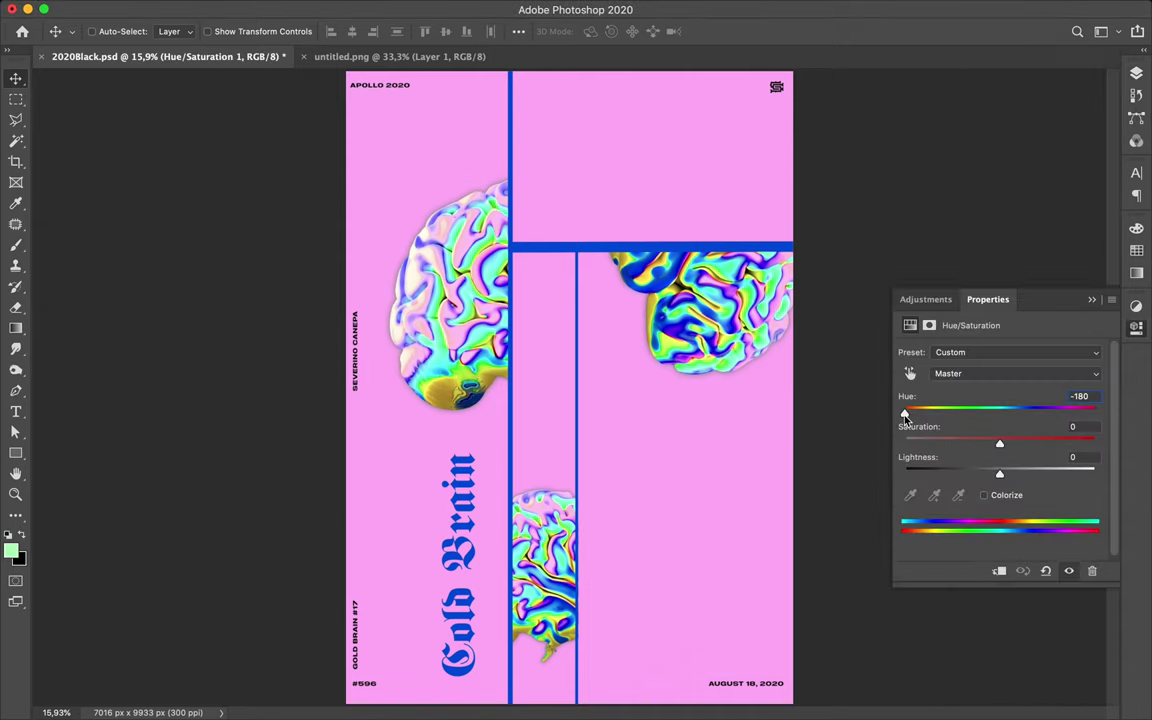
{"action": "left_click_drag", "start_coordinate": [905, 414], "coordinate": [950, 418]}
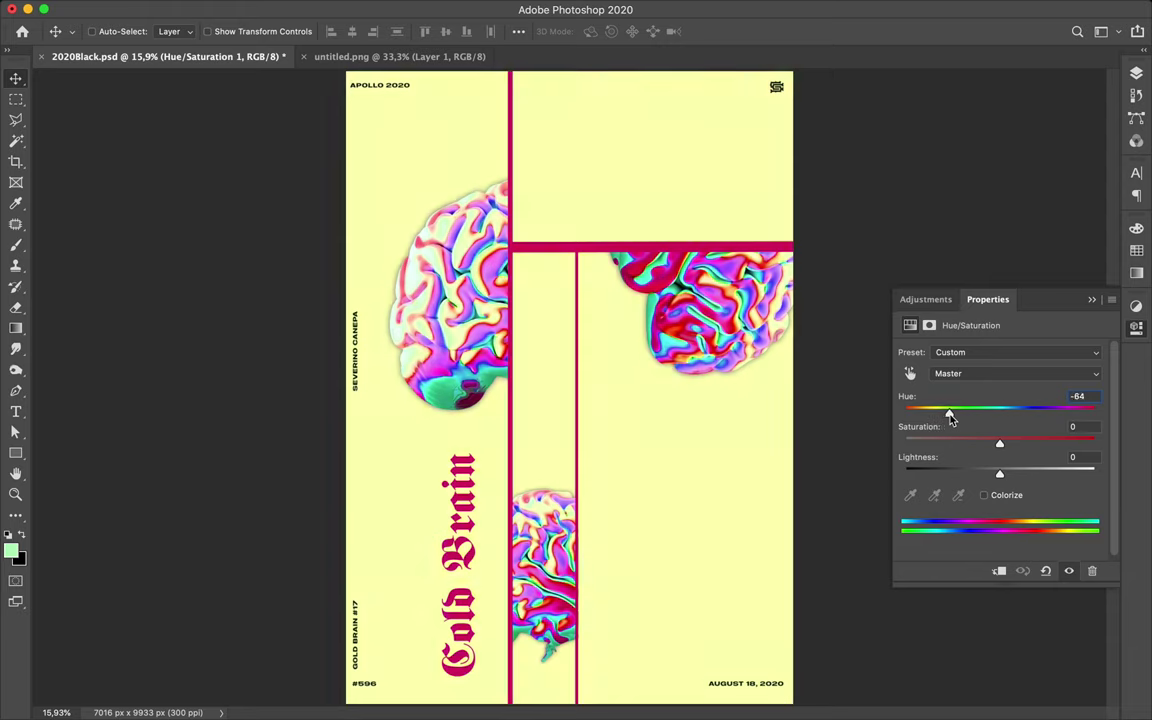
{"action": "mouse_move", "coordinate": [950, 418]}
{"action": "left_mouse_down"}
{"action": "mouse_move", "coordinate": [1100, 412]}
{"action": "mouse_move", "coordinate": [836, 381]}
{"action": "left_mouse_up"}
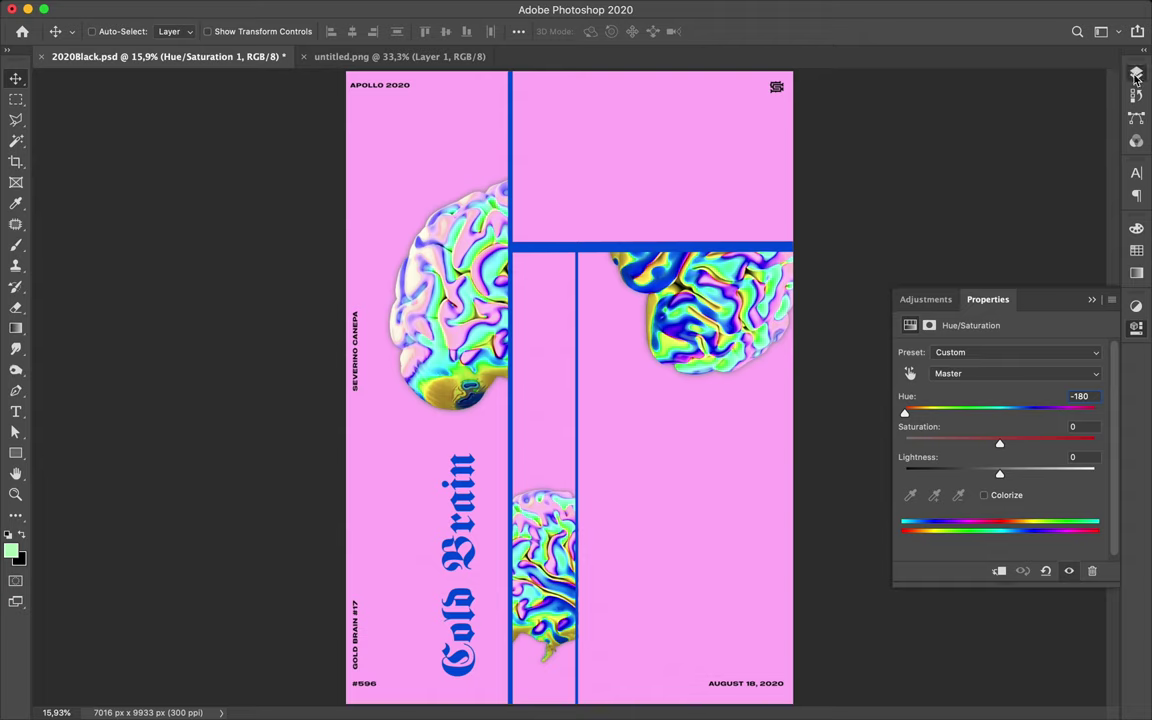
{"action": "left_click", "coordinate": [1136, 74]}
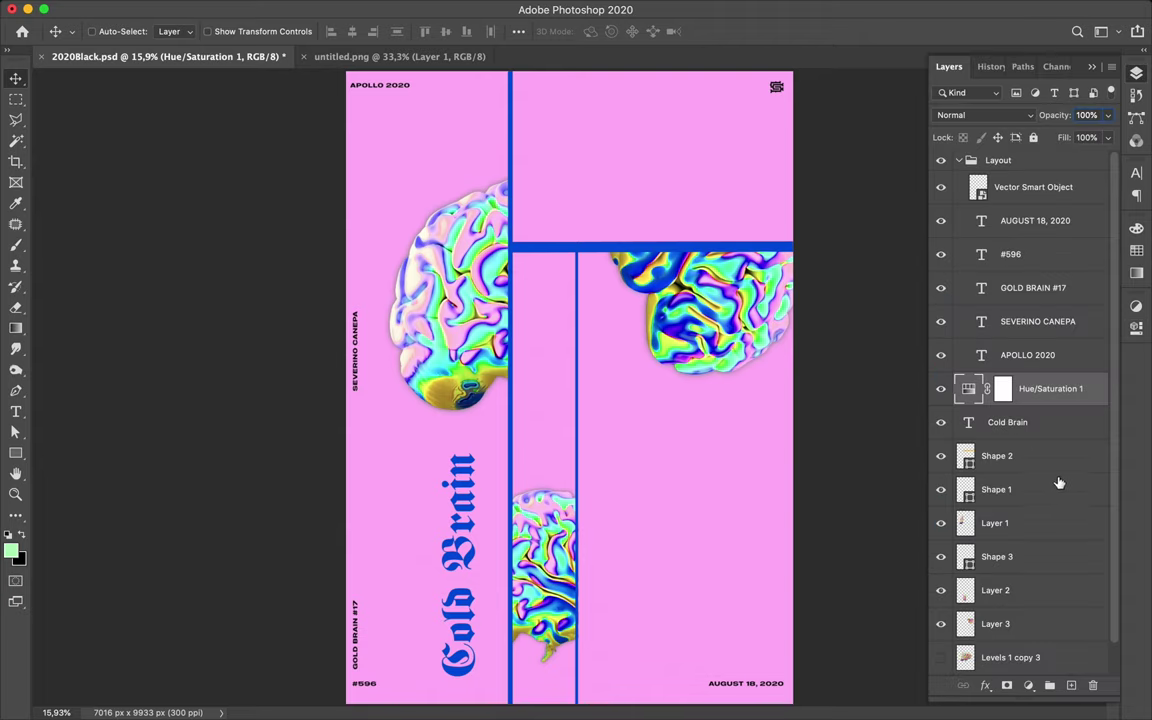
{"action": "left_click", "coordinate": [1046, 434]}
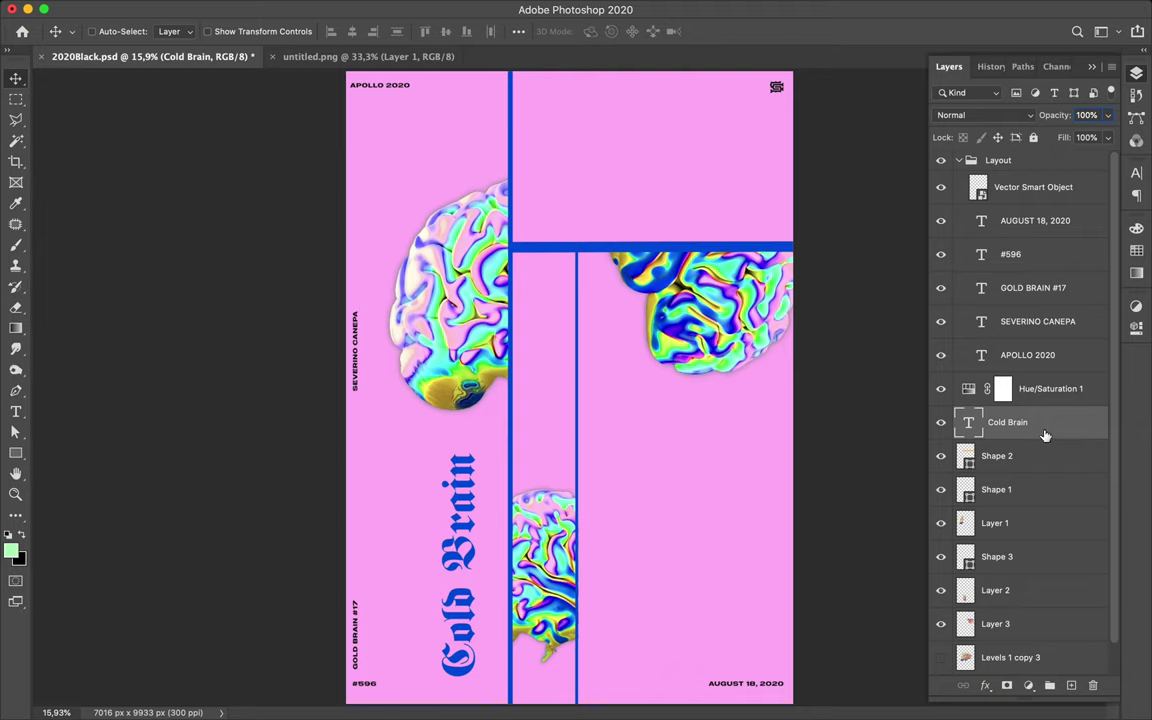
{"action": "left_click", "coordinate": [478, 300], "text": "ctrl"}
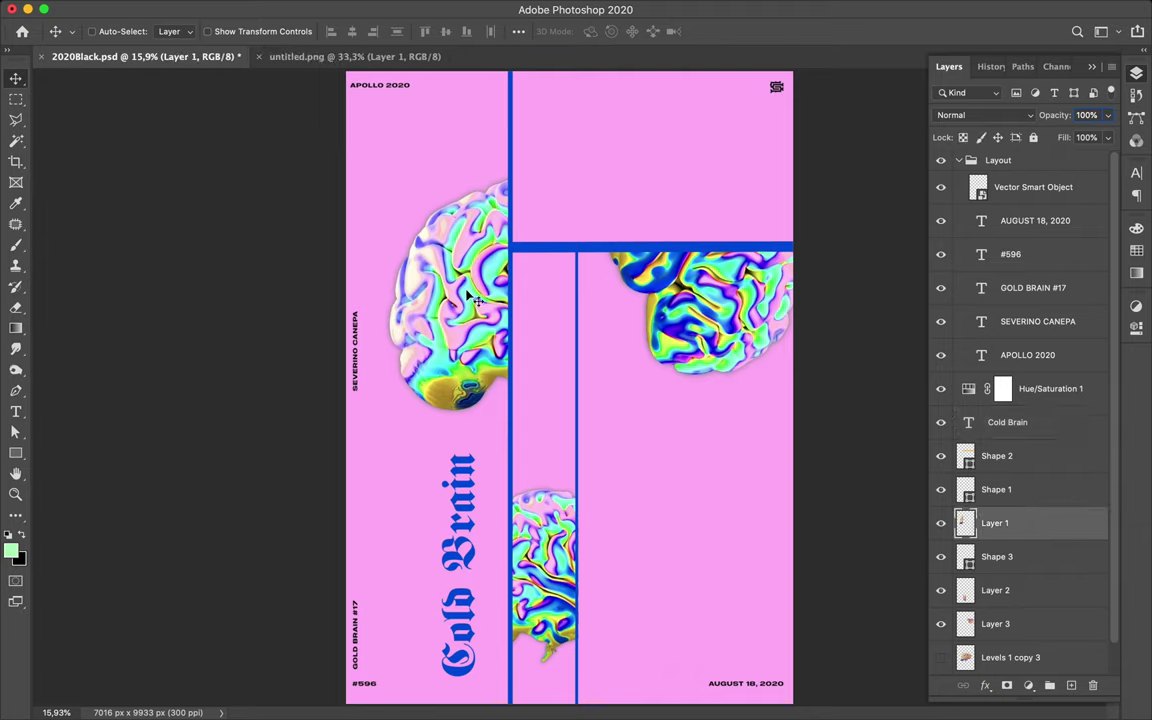
Scale the left brain render to 120% and move it into the top-left corner.
{"action": "key", "text": "ctrl+t"}
{"action": "left_click", "coordinate": [300, 31]}
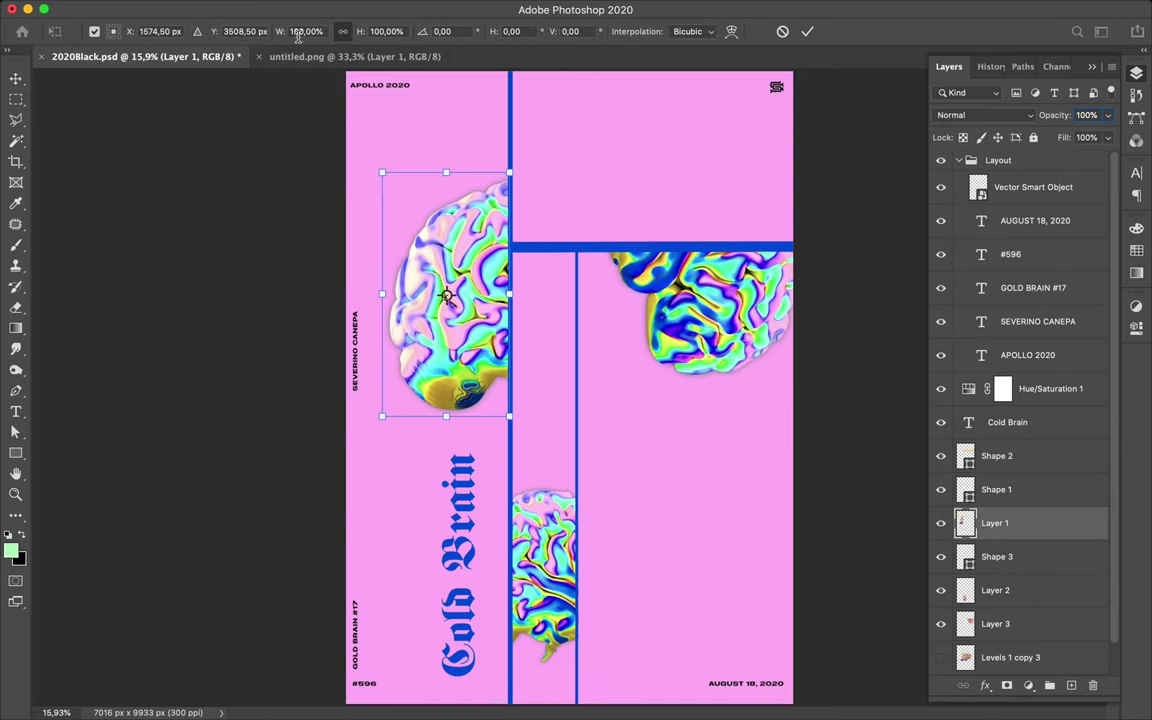
{"action": "type", "text": "120"}
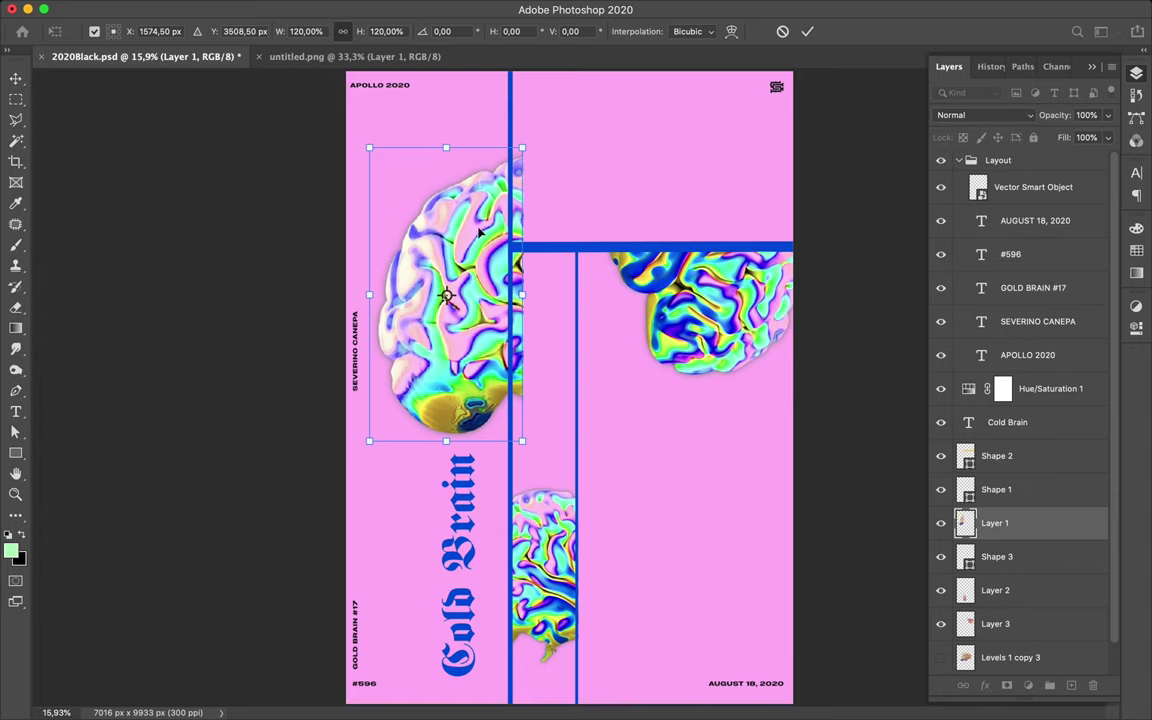
{"action": "mouse_move", "coordinate": [505, 237]}
{"action": "left_mouse_down"}
{"action": "mouse_move", "coordinate": [483, 230]}
{"action": "mouse_move", "coordinate": [481, 179]}
{"action": "mouse_move", "coordinate": [416, 173]}
{"action": "left_mouse_up"}
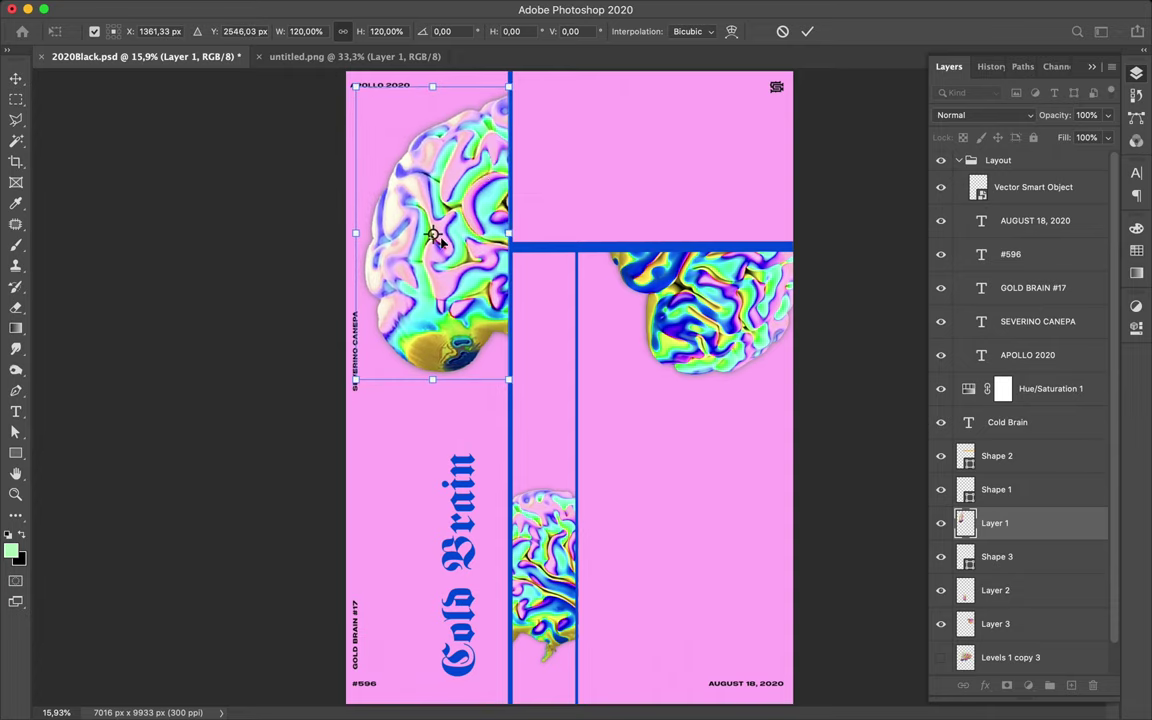
{"action": "key", "text": "Return"}
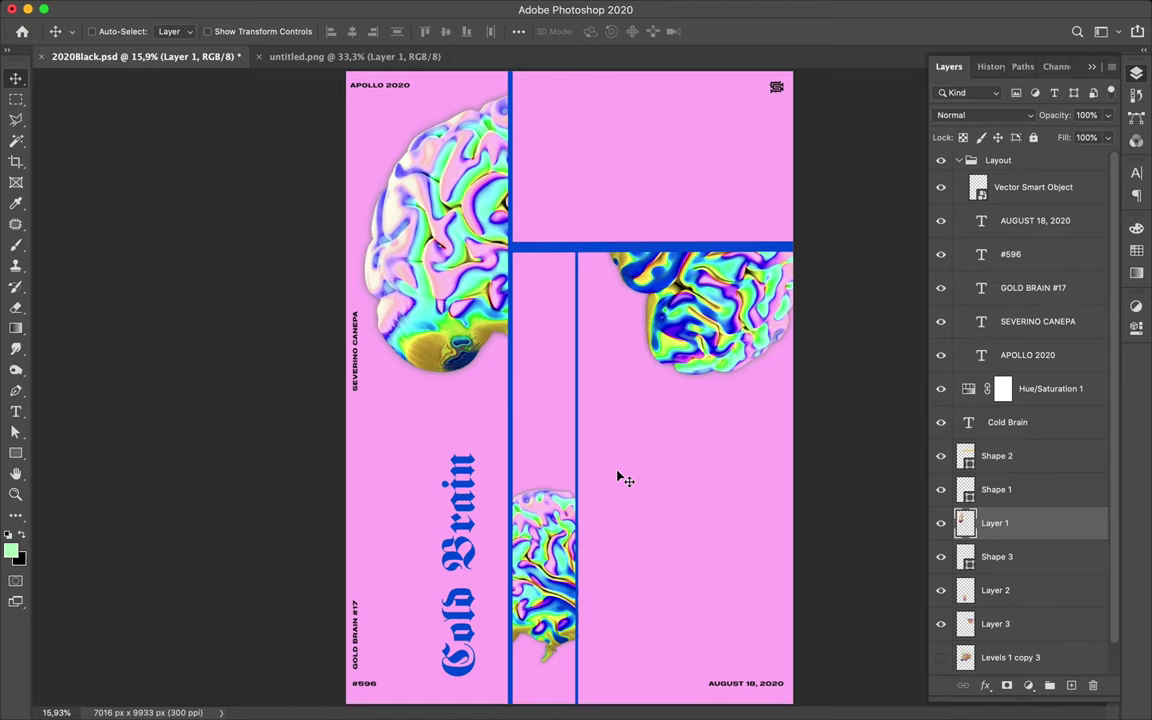
{"action": "key", "text": "p"}
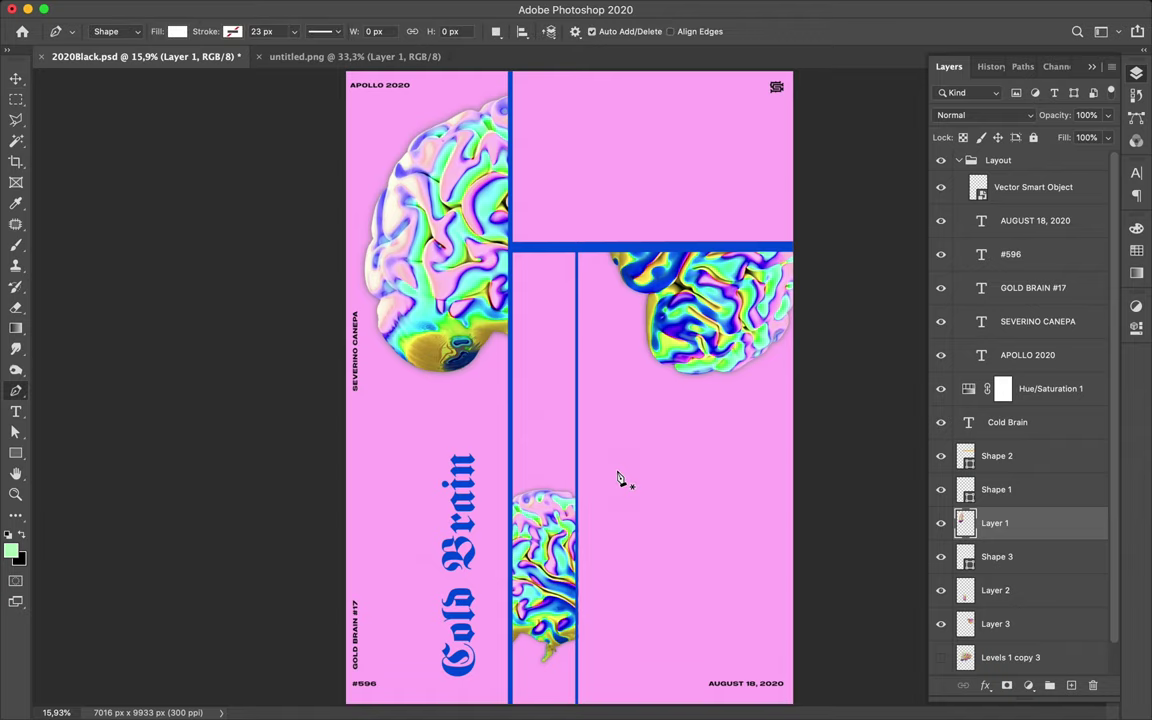
Set the Pen shape to no fill with an orange stroke.
{"action": "left_click", "coordinate": [177, 31]}
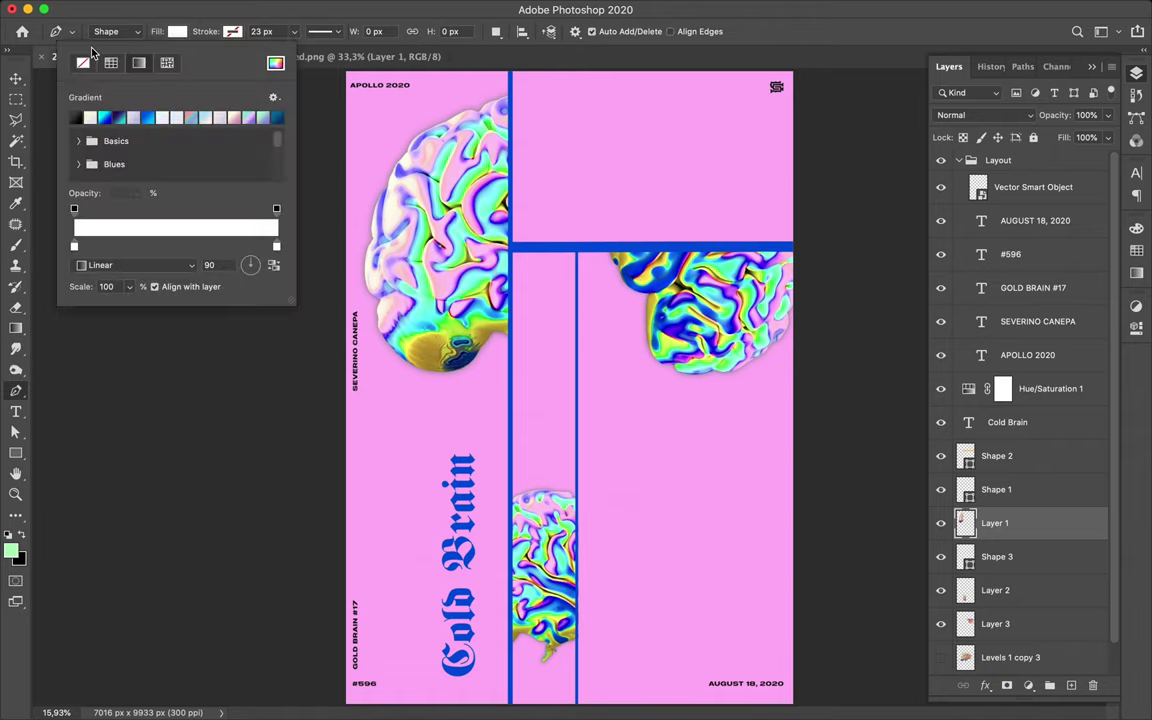
{"action": "left_click", "coordinate": [83, 63]}
{"action": "left_click", "coordinate": [233, 32]}
{"action": "left_click", "coordinate": [133, 116]}
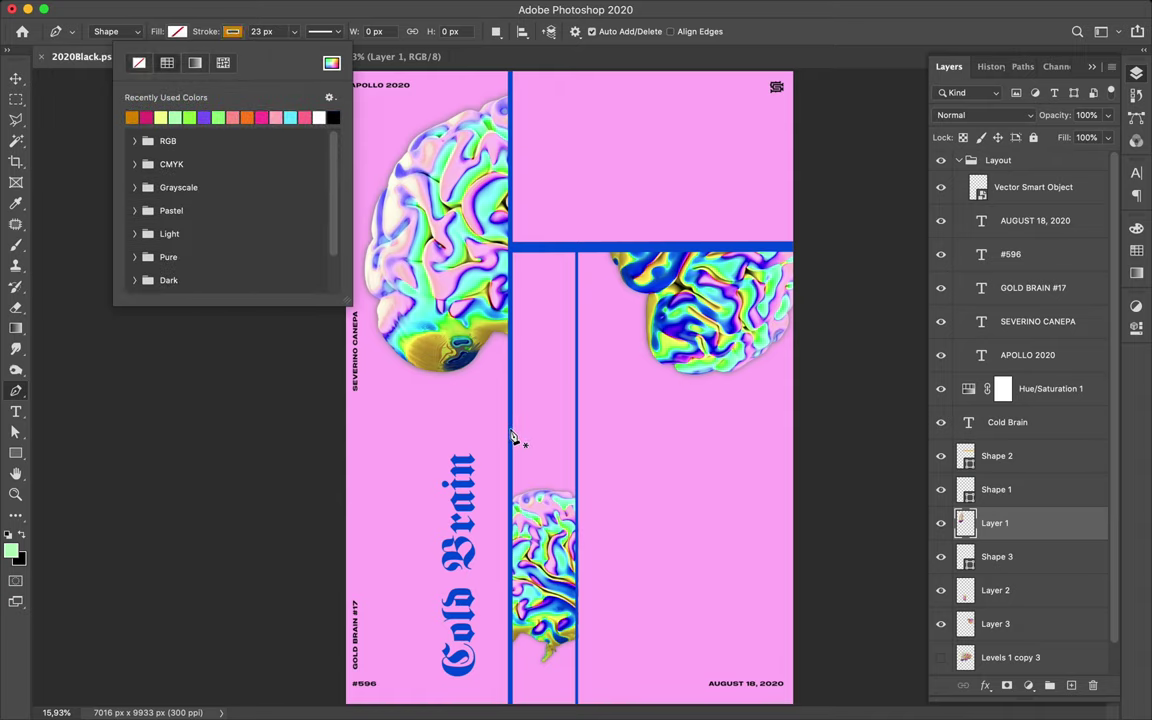
Draw a diagonal line from the left frame line to beneath the top-right brain, grouped as Group 1.
{"action": "left_click", "coordinate": [511, 430]}
{"action": "left_click", "coordinate": [607, 332]}
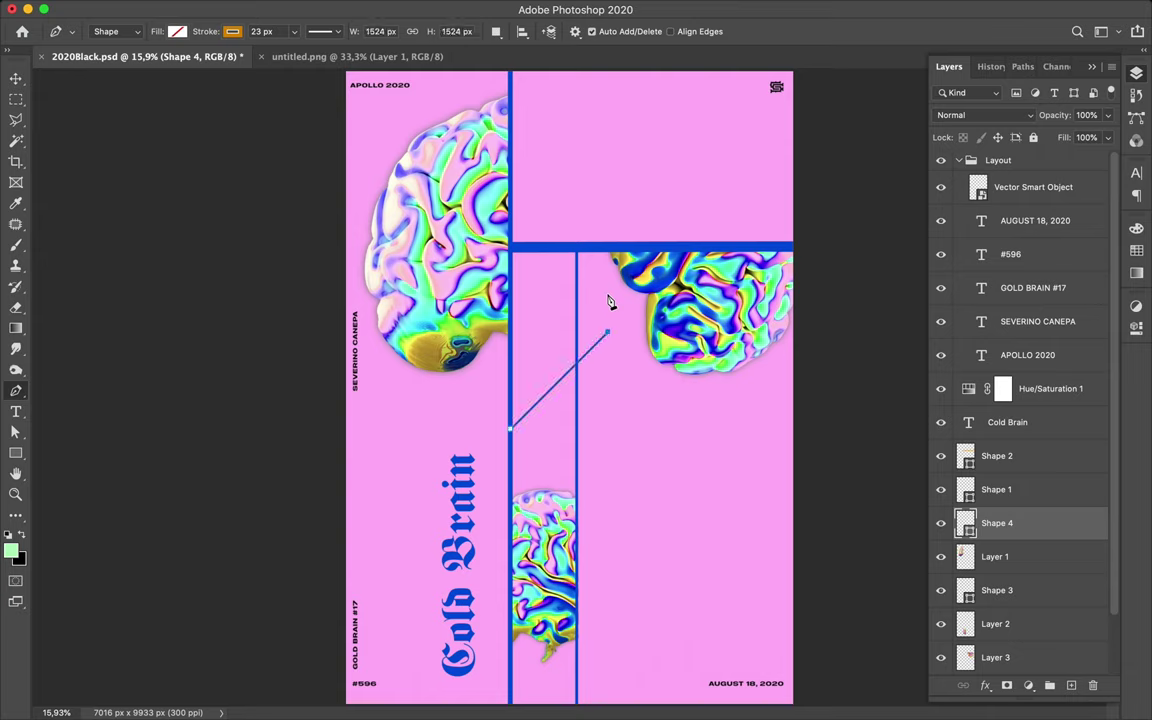
{"action": "key", "text": "a"}
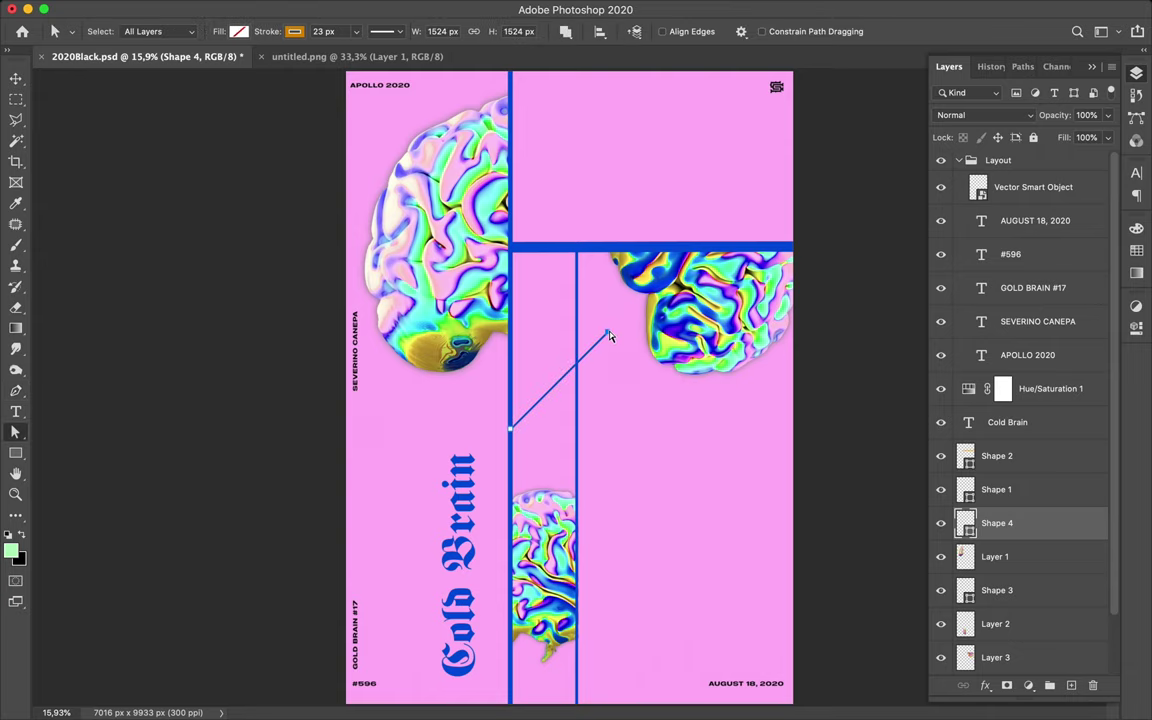
{"action": "left_click_drag", "start_coordinate": [621, 321], "coordinate": [606, 256]}
{"action": "key", "text": "ctrl+g"}
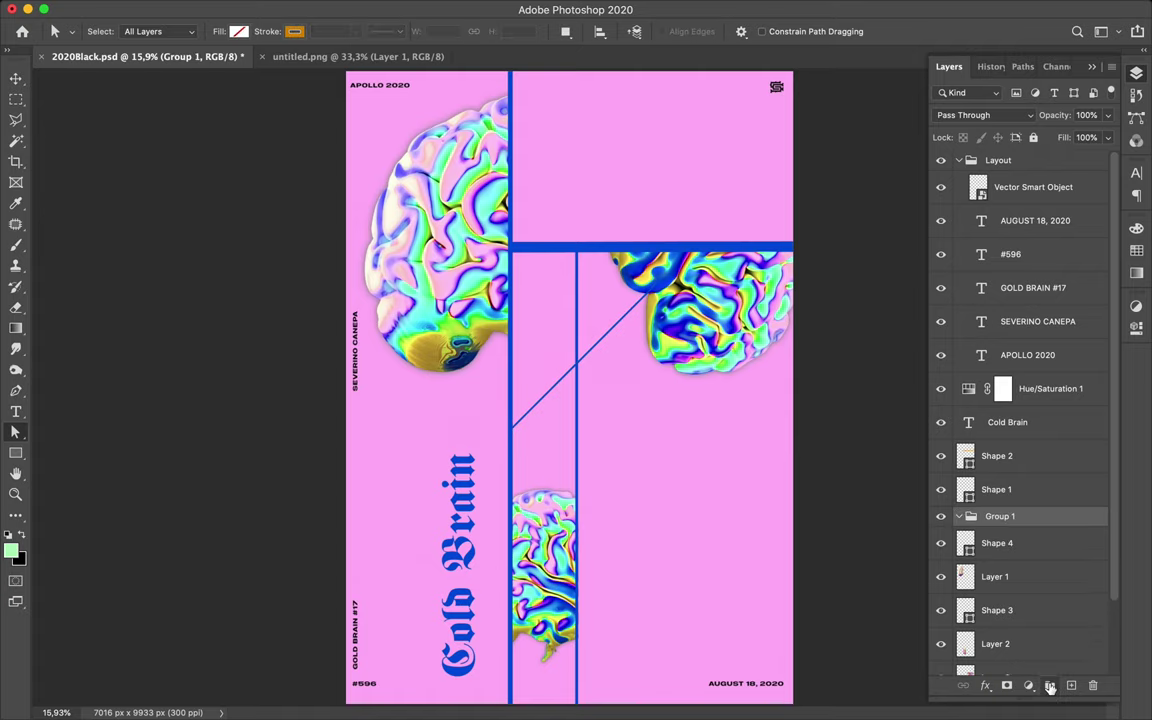
{"action": "left_click_drag", "start_coordinate": [1013, 545], "coordinate": [985, 538]}
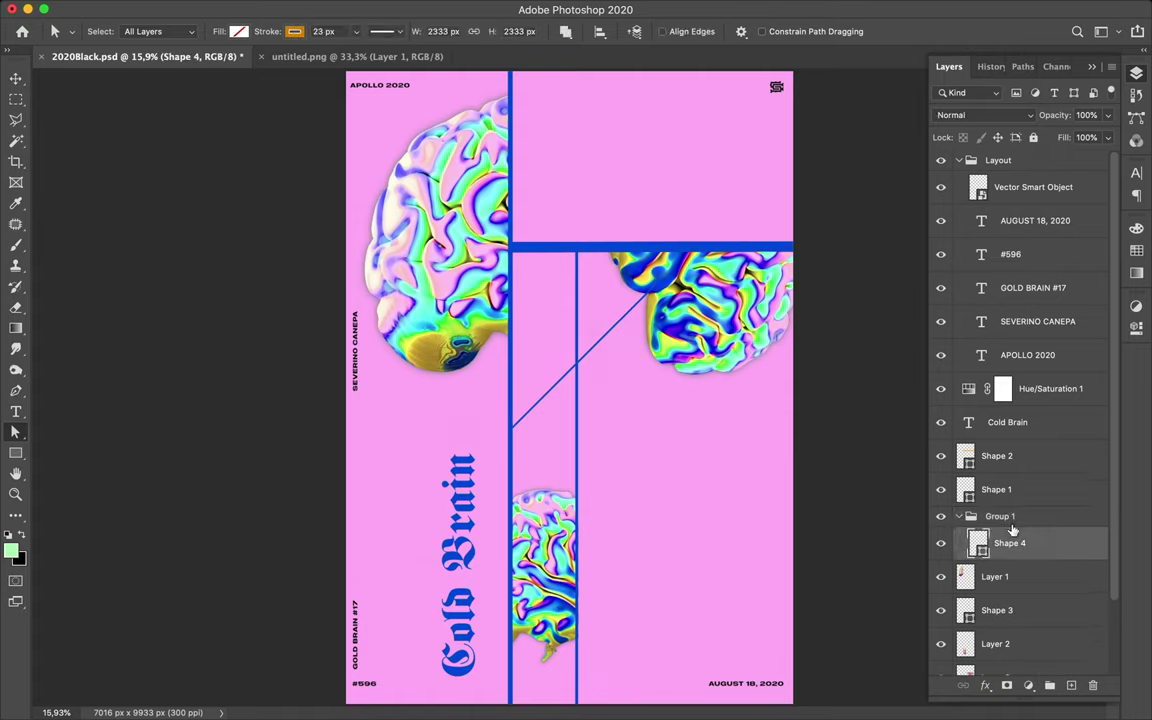
Duplicate the diagonal line downward into four copies, then copy that set lower.
{"action": "key", "text": "v"}
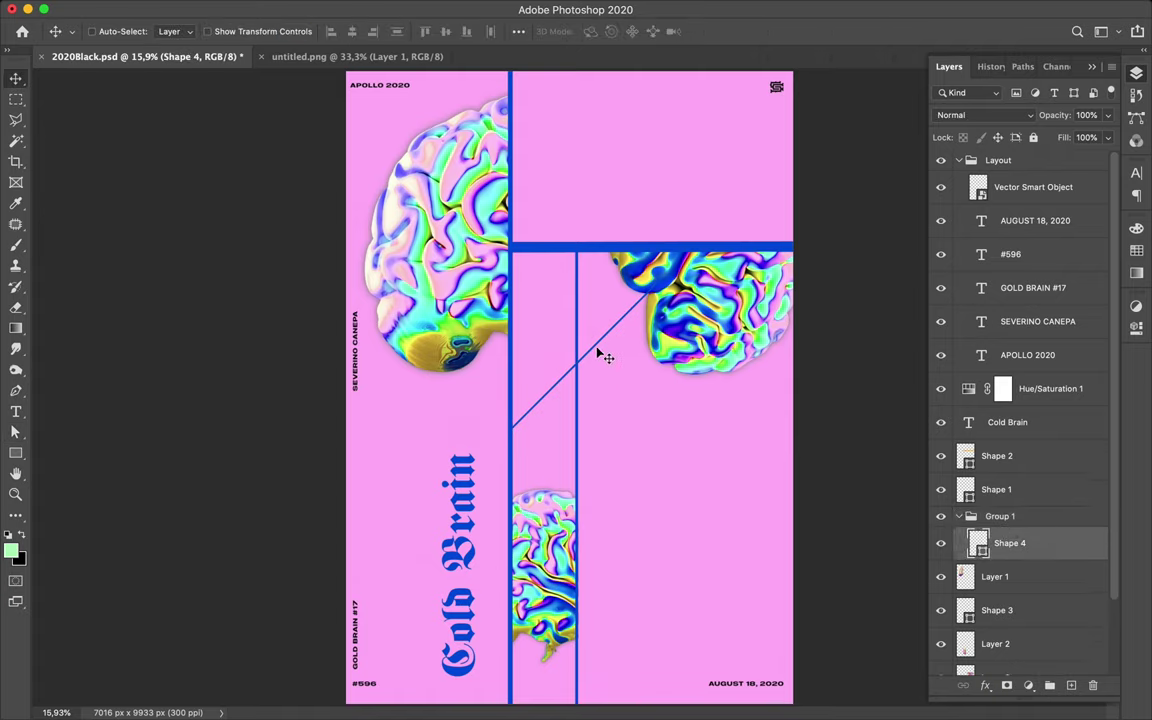
{"action": "left_click_drag", "start_coordinate": [599, 345], "coordinate": [599, 353]}
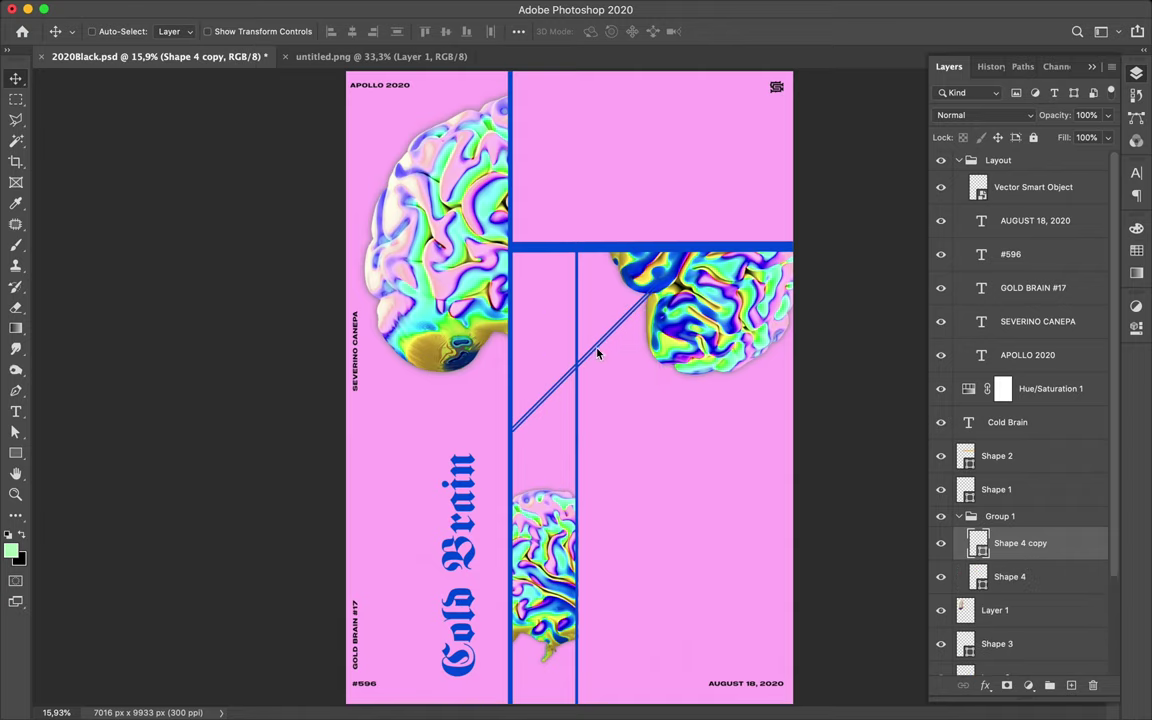
{"action": "left_click_drag", "start_coordinate": [581, 358], "coordinate": [581, 380]}
{"action": "scroll", "coordinate": [1070, 600], "scroll_direction": "down", "scroll_amount": 1}
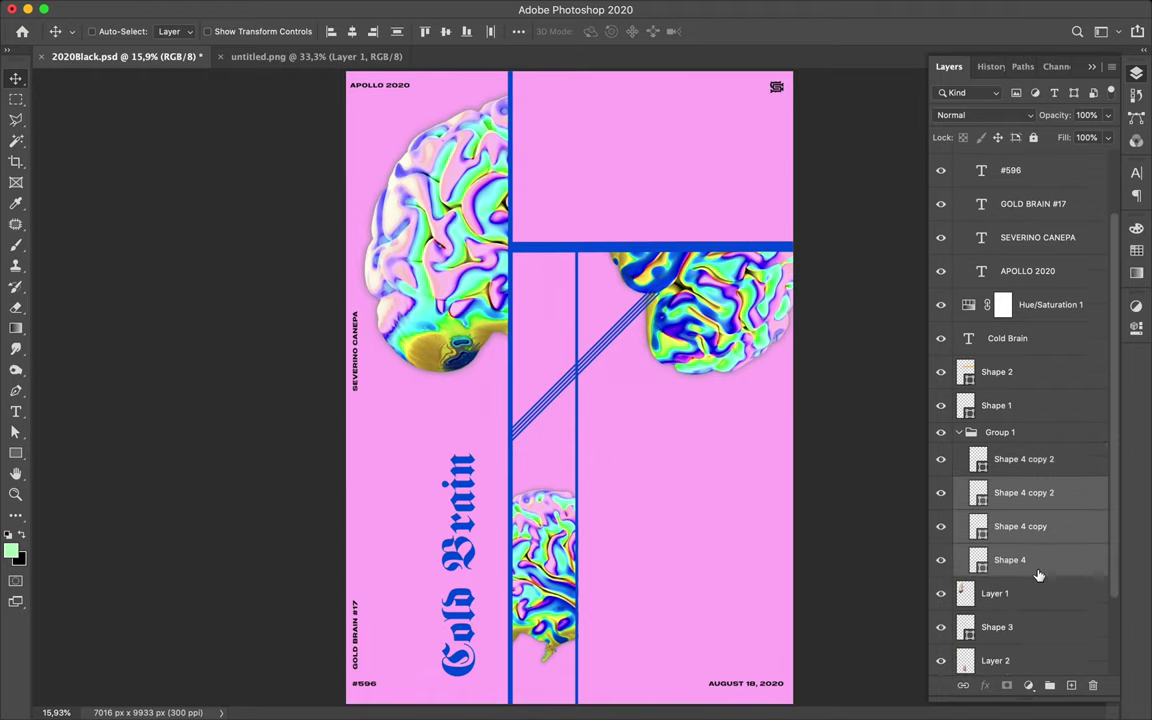
{"action": "left_click", "coordinate": [1040, 558]}
{"action": "left_click", "coordinate": [1026, 459], "text": "shift"}
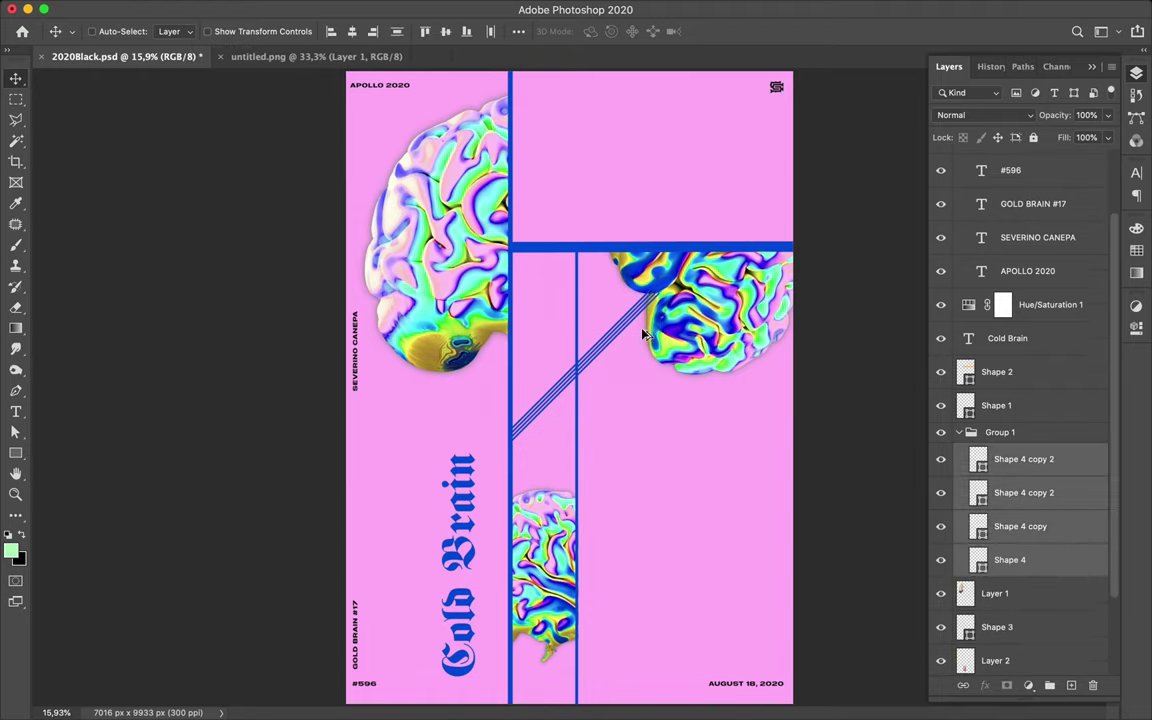
{"action": "left_click_drag", "start_coordinate": [613, 306], "coordinate": [613, 350]}
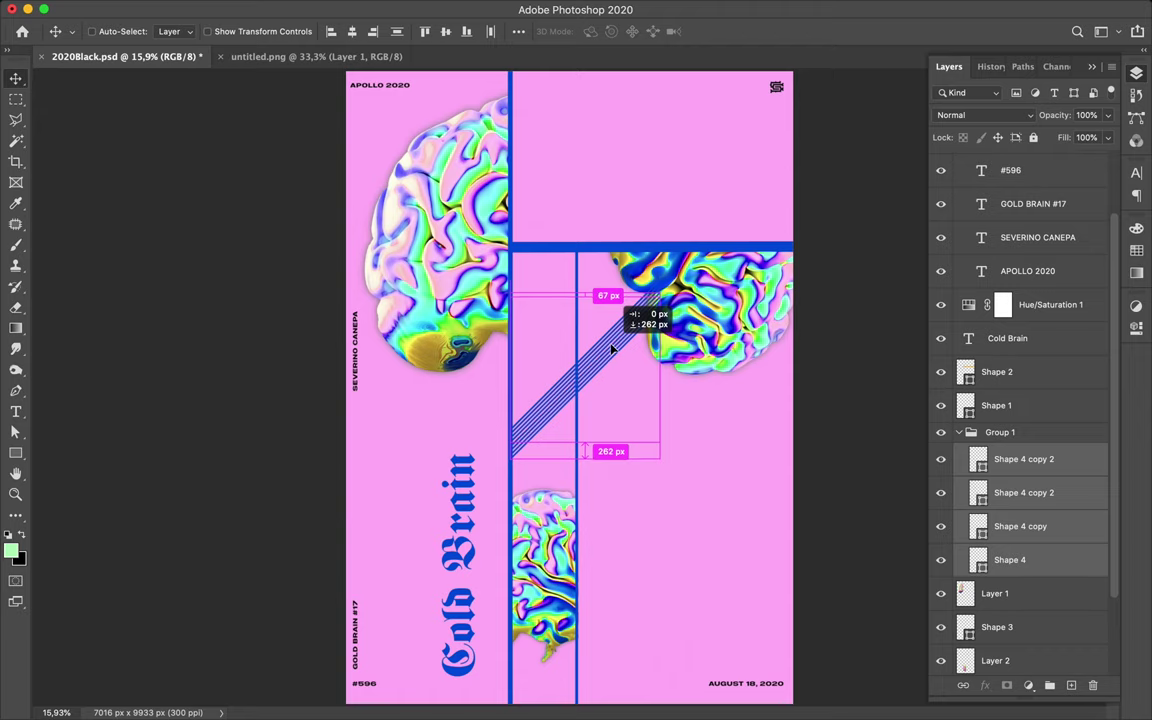
{"action": "left_click_drag", "start_coordinate": [613, 349], "coordinate": [613, 350]}
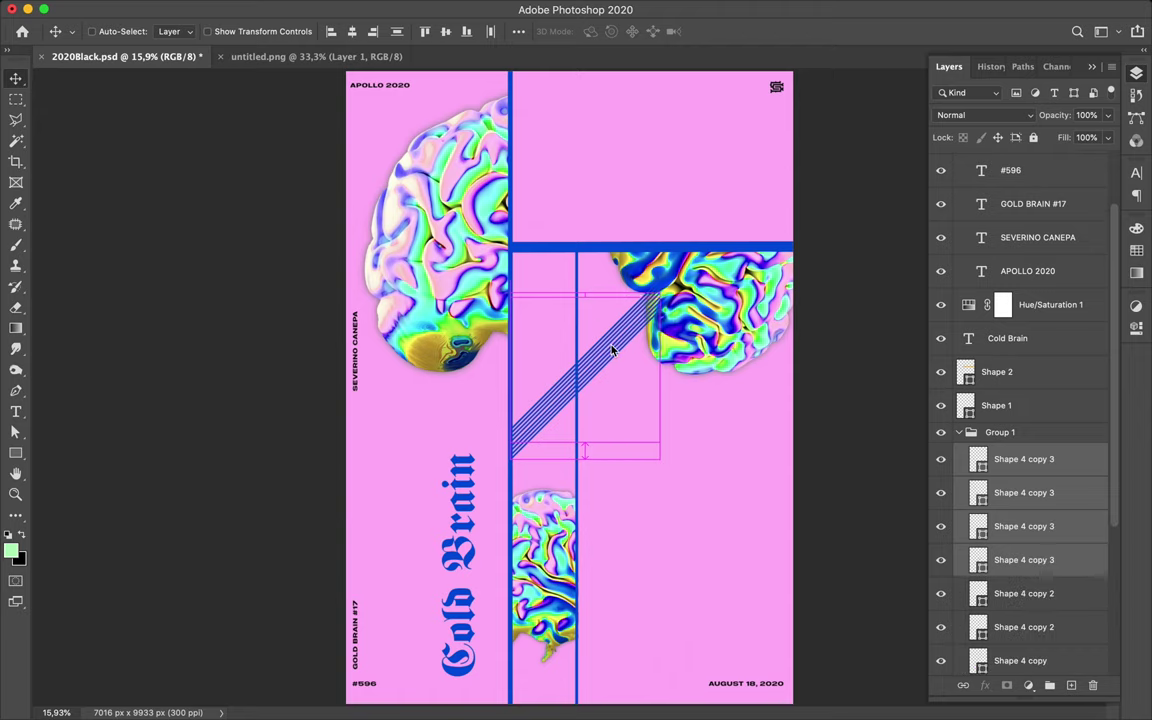
Duplicate larger sets of line layers further down toward the lower brain.
{"action": "left_click", "coordinate": [1031, 470]}
{"action": "scroll", "coordinate": [1033, 476], "scroll_direction": "down", "scroll_amount": 3}
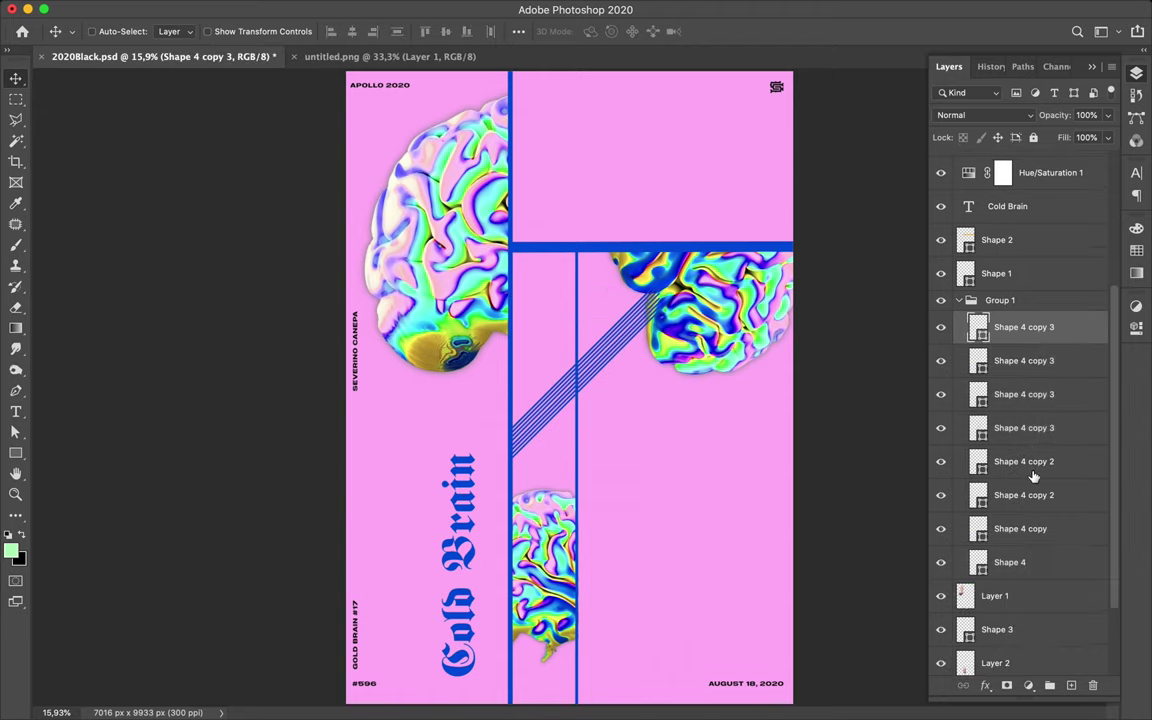
{"action": "left_click", "coordinate": [1023, 576], "text": "shift"}
{"action": "left_click_drag", "start_coordinate": [1028, 494], "coordinate": [1023, 556]}
{"action": "left_click_drag", "start_coordinate": [607, 369], "coordinate": [610, 392]}
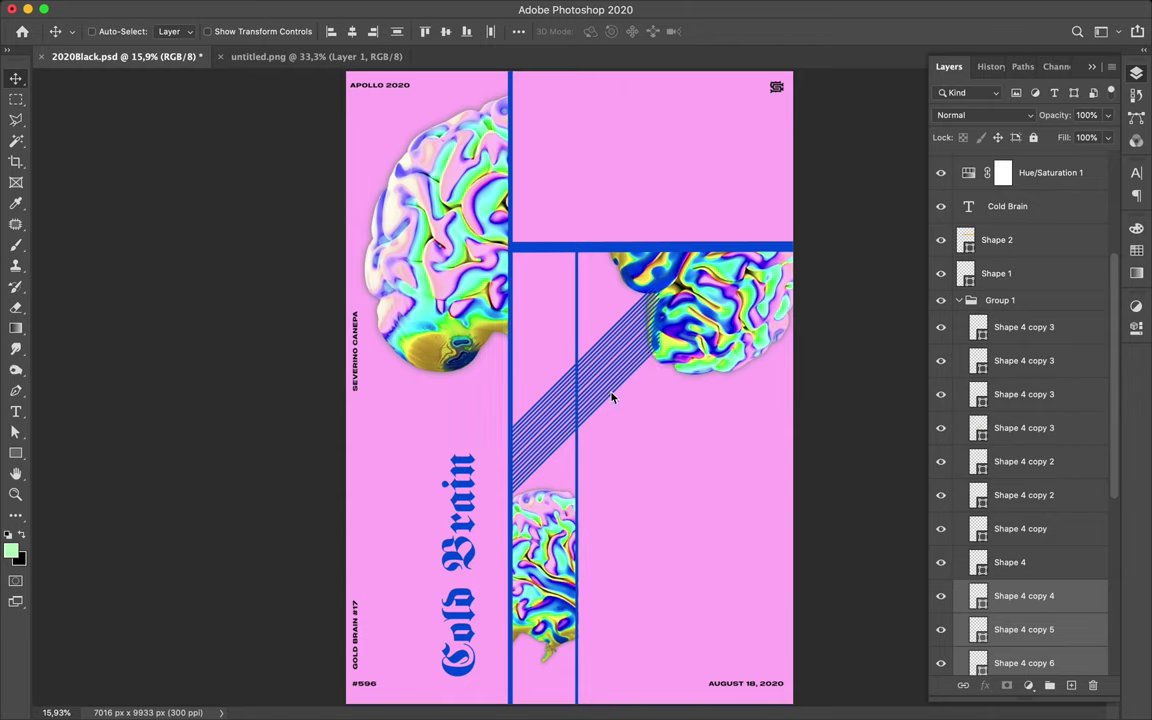
{"action": "left_click", "coordinate": [1030, 330]}
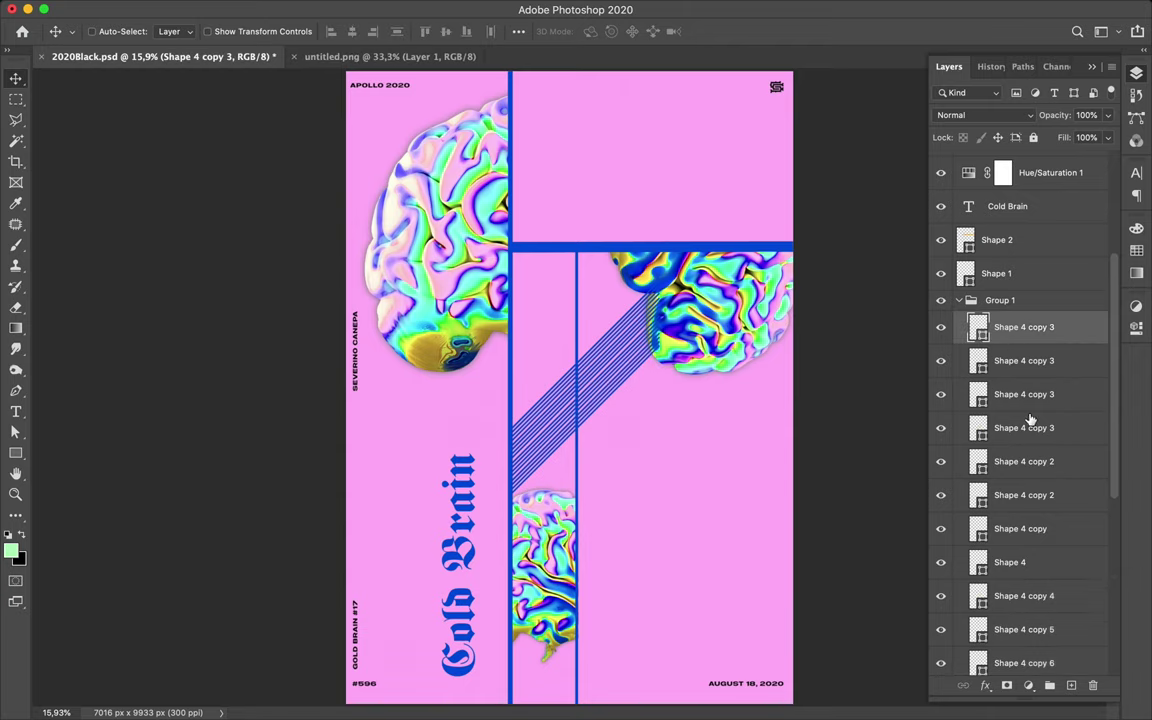
{"action": "scroll", "coordinate": [1030, 420], "scroll_direction": "down", "scroll_amount": 5}
{"action": "left_click", "coordinate": [1000, 583], "text": "shift"}
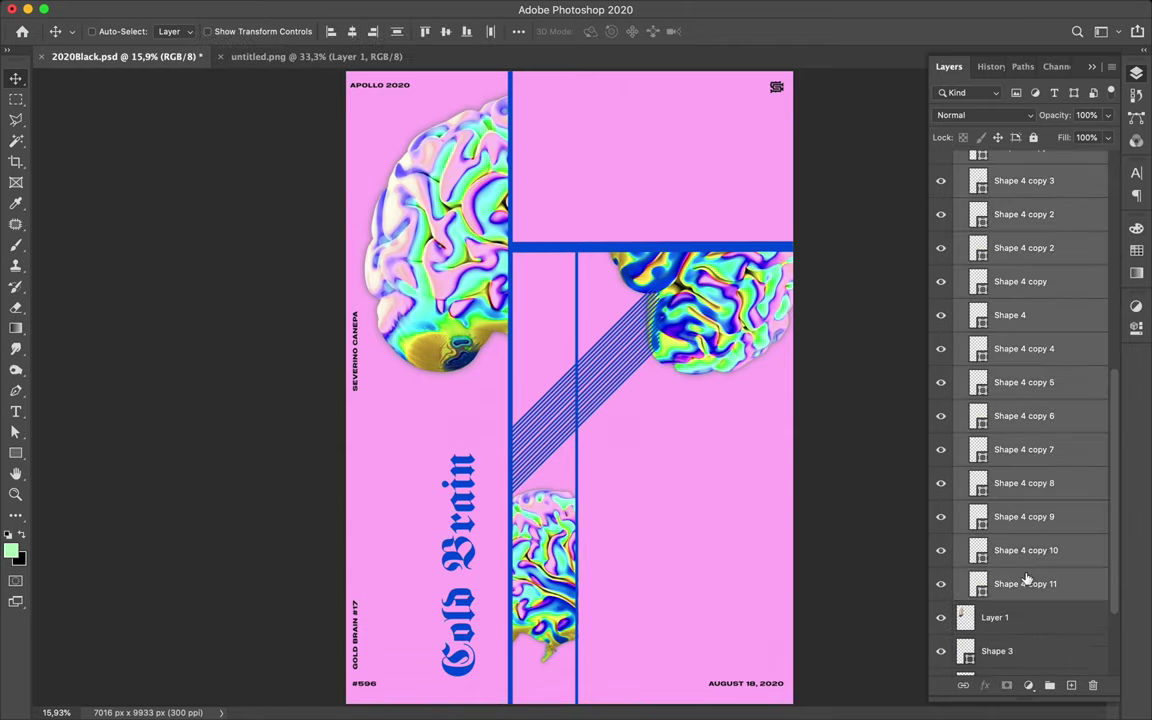
{"action": "left_click_drag", "start_coordinate": [592, 378], "coordinate": [605, 447]}
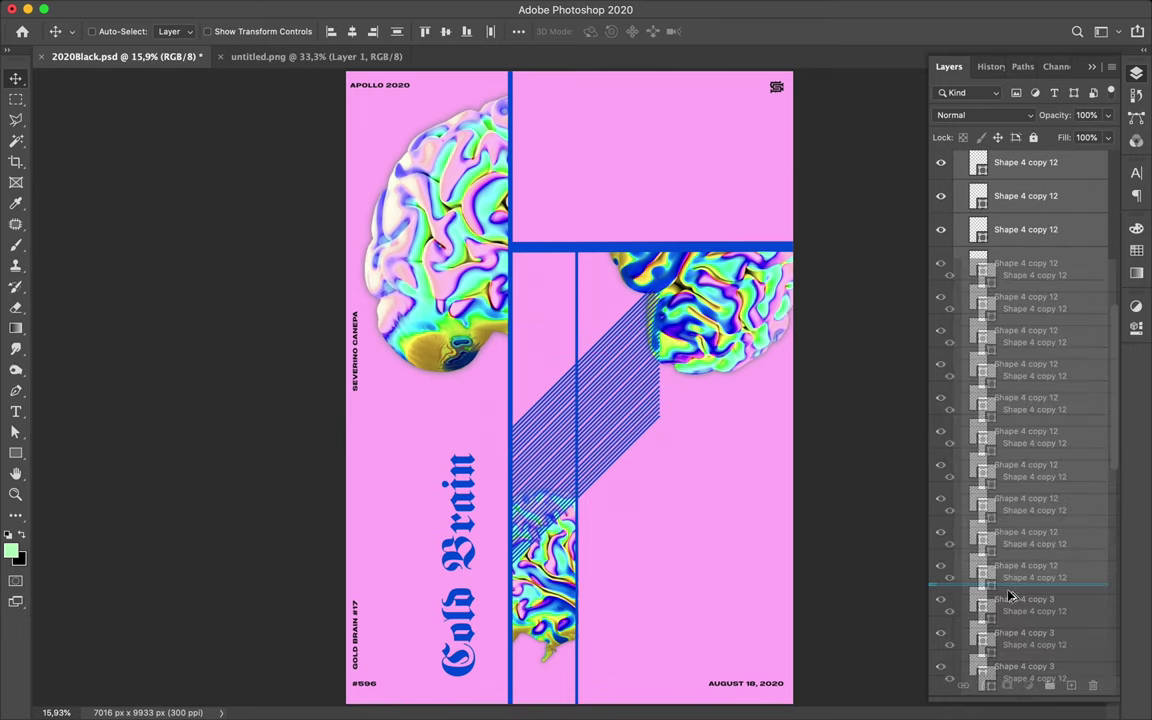
{"action": "left_click_drag", "start_coordinate": [634, 424], "coordinate": [635, 496]}
Scroll through the Layers panel and select the Shape 4 copy 11 line.
{"action": "scroll", "coordinate": [1060, 540], "scroll_direction": "down", "scroll_amount": 1}
{"action": "scroll", "coordinate": [1100, 533], "scroll_direction": "down", "scroll_amount": 4}
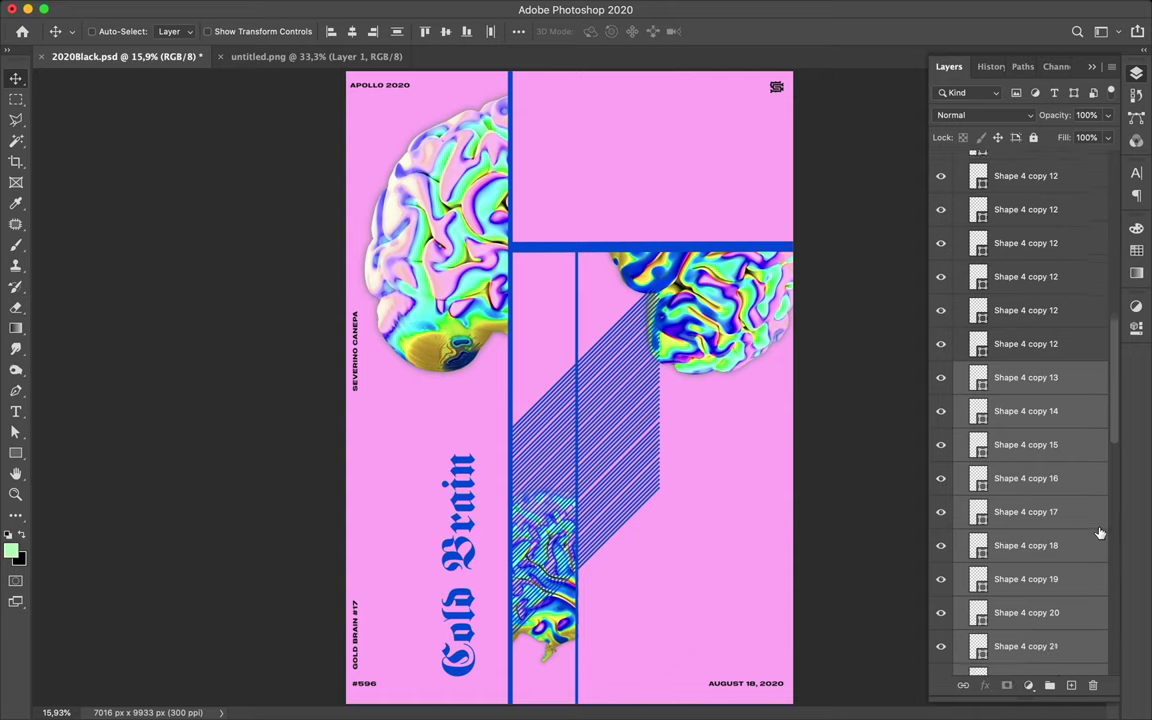
{"action": "scroll", "coordinate": [1100, 533], "scroll_direction": "down", "scroll_amount": 5}
{"action": "scroll", "coordinate": [1100, 533], "scroll_direction": "down", "scroll_amount": 5}
{"action": "scroll", "coordinate": [1100, 533], "scroll_direction": "down", "scroll_amount": 5}
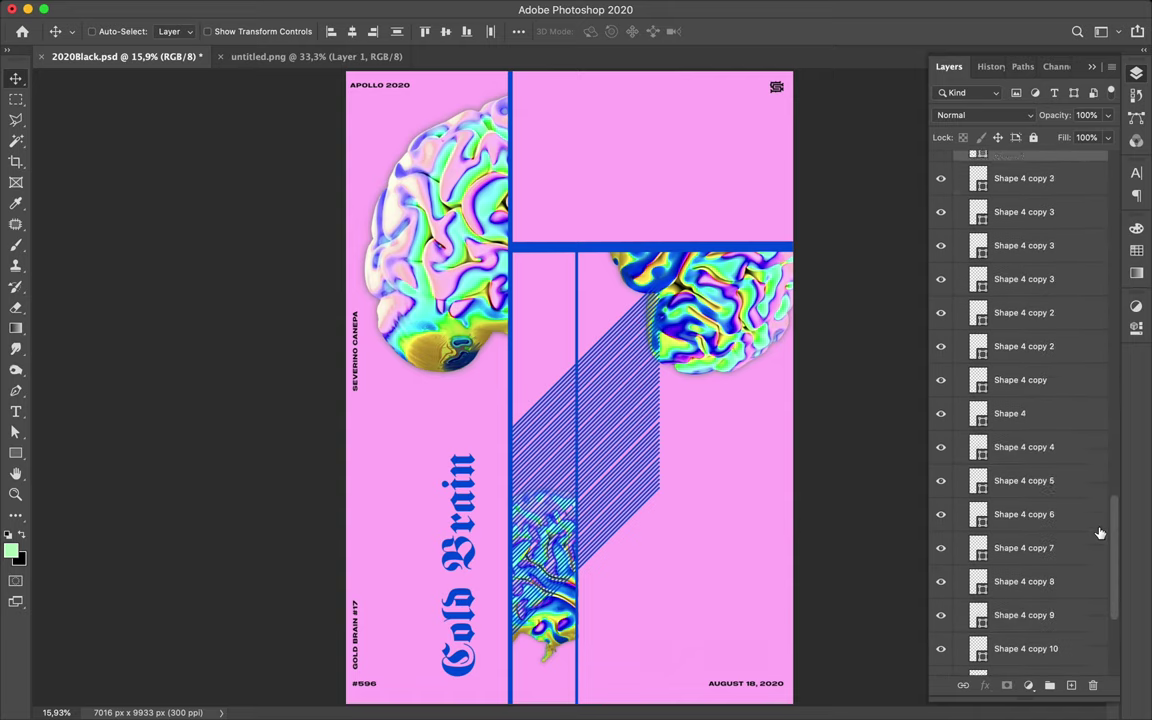
{"action": "scroll", "coordinate": [1100, 533], "scroll_direction": "down", "scroll_amount": 3}
{"action": "left_click", "coordinate": [980, 580]}
{"action": "scroll", "coordinate": [1037, 600], "scroll_direction": "up", "scroll_amount": 8}
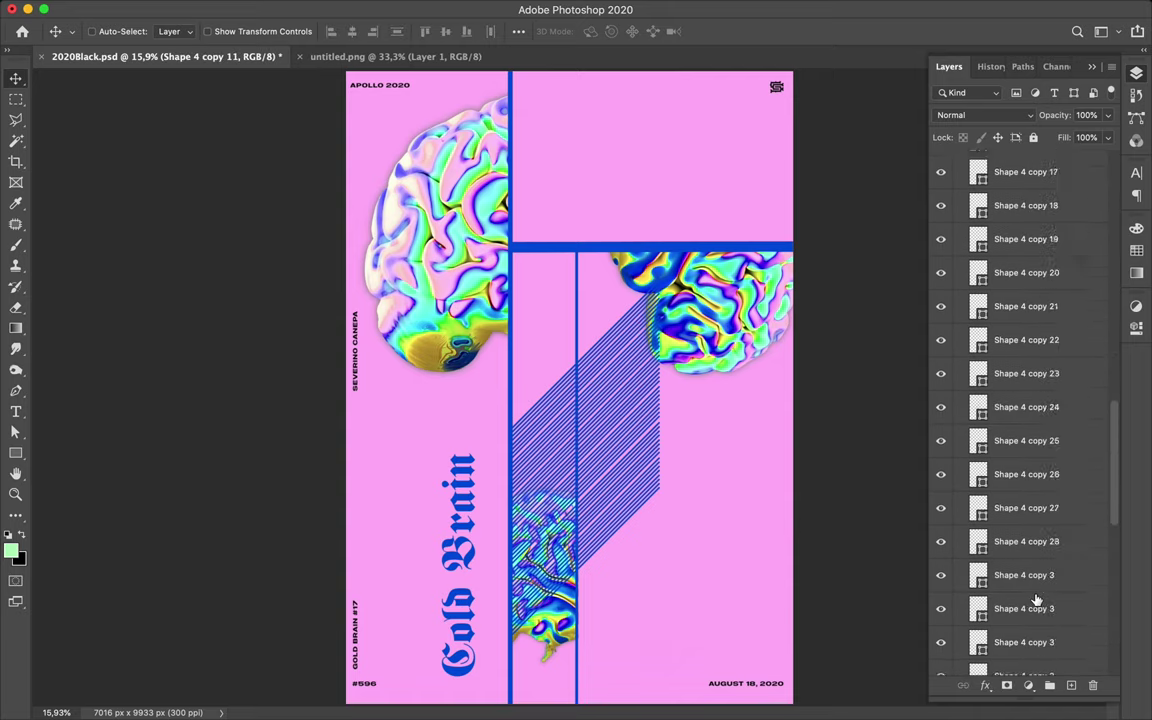
{"action": "scroll", "coordinate": [1037, 600], "scroll_direction": "up", "scroll_amount": 5}
{"action": "scroll", "coordinate": [1030, 598], "scroll_direction": "up", "scroll_amount": 5}
{"action": "scroll", "coordinate": [1015, 570], "scroll_direction": "up", "scroll_amount": 5}
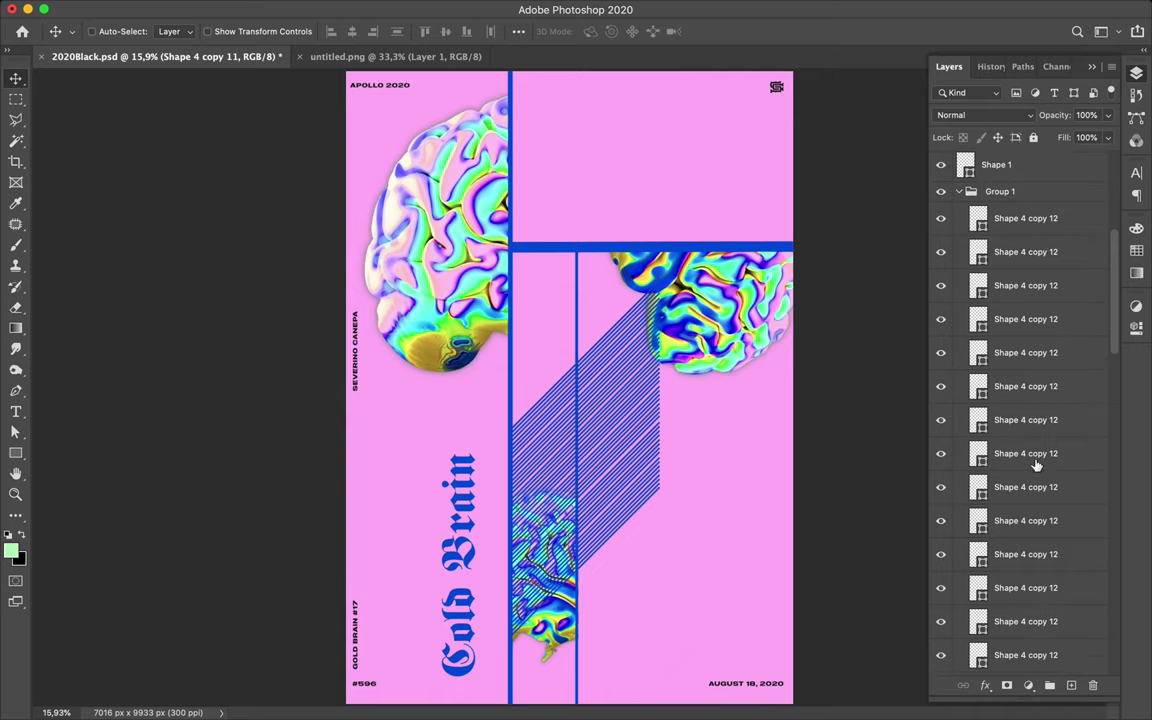
Select all diagonal line layers and distribute them with even vertical spacing.
{"action": "left_click", "coordinate": [1022, 218], "text": "shift"}
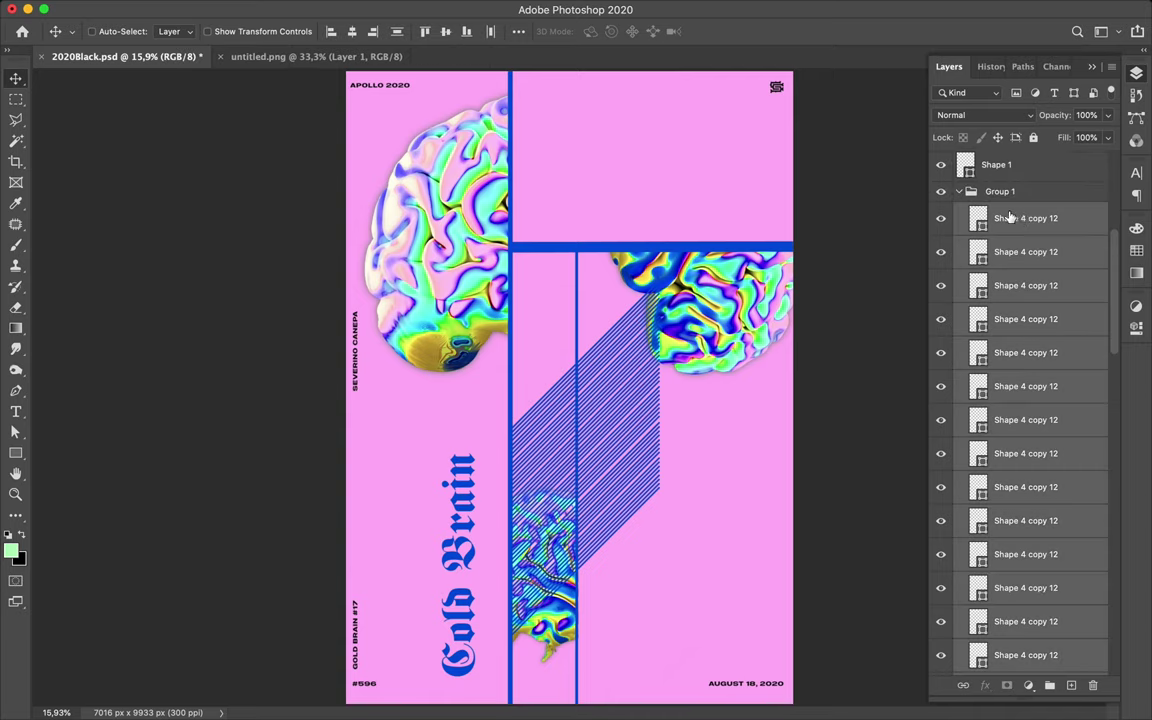
{"action": "left_click", "coordinate": [517, 31]}
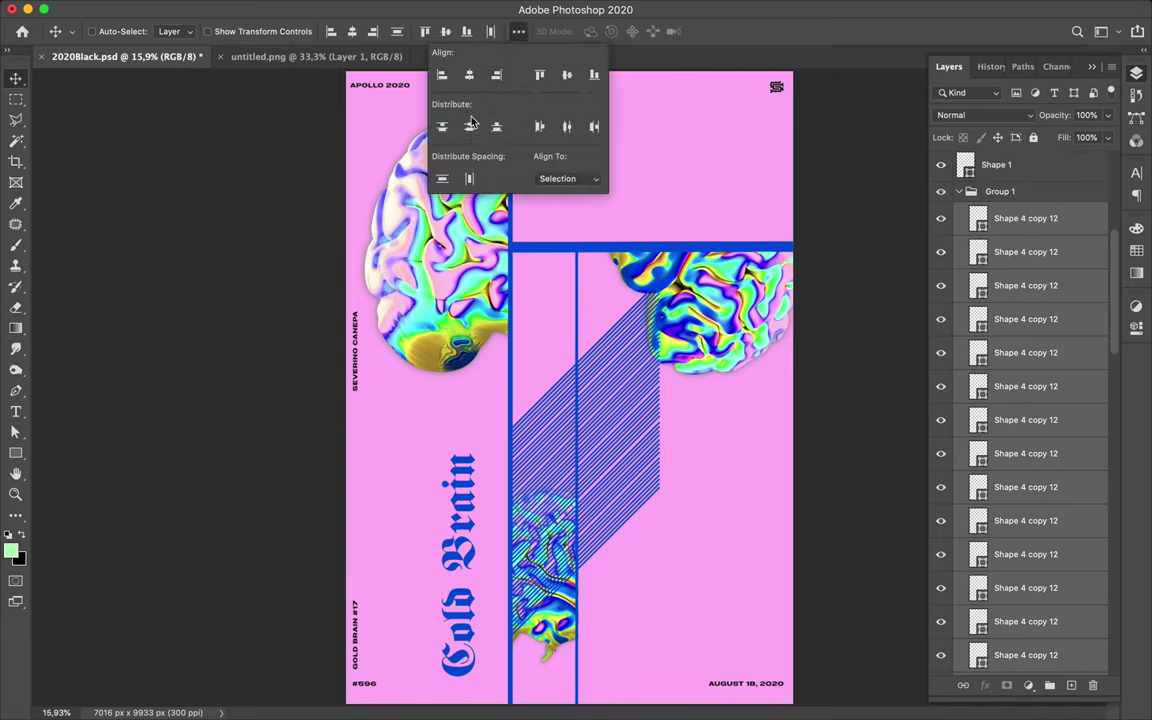
{"action": "left_click", "coordinate": [443, 181]}
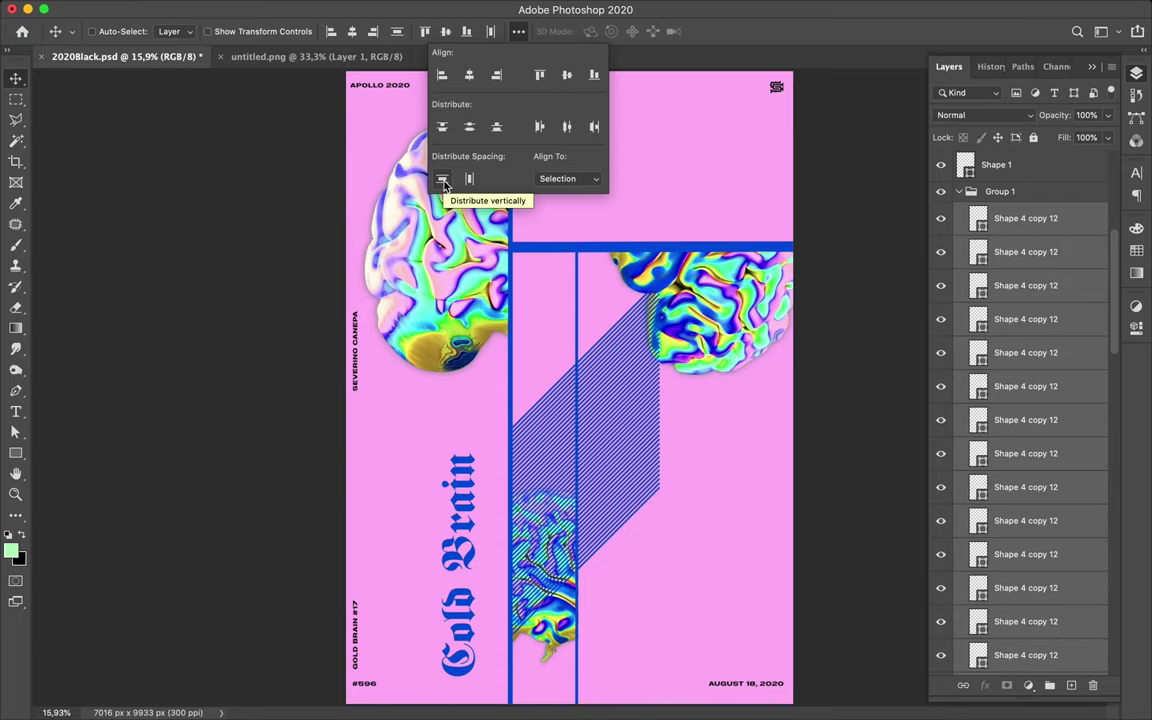
{"action": "left_click", "coordinate": [630, 467]}
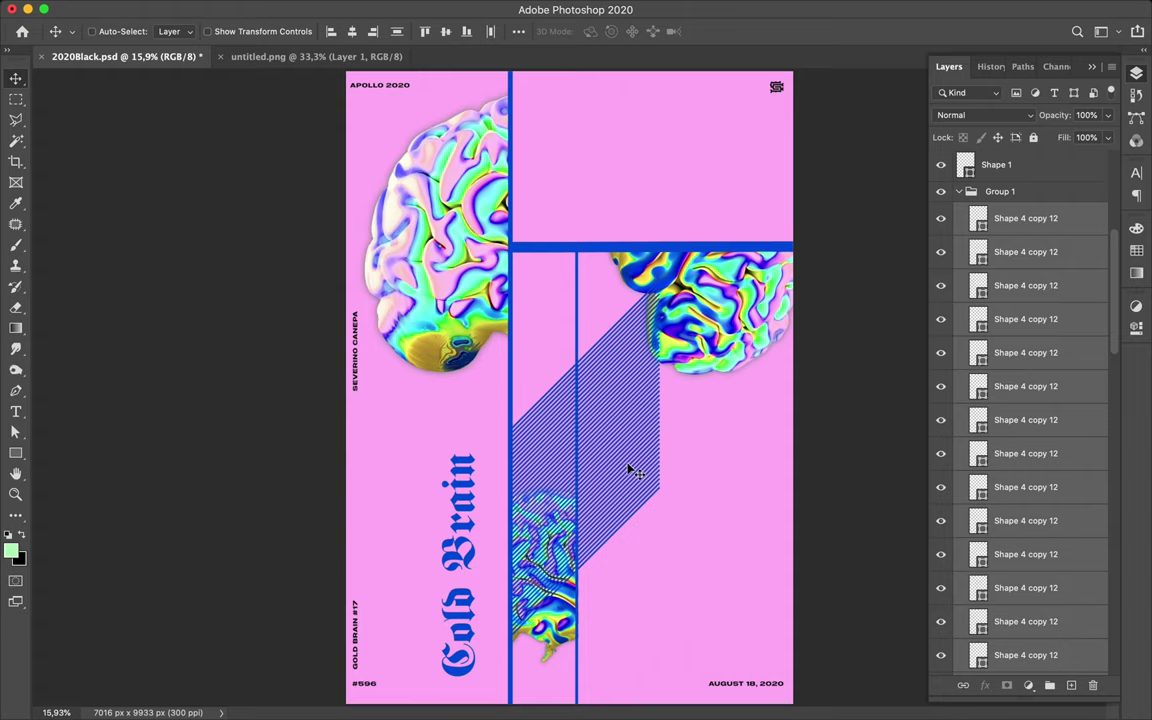
Move the hatched band upward and duplicate Group 1 as Group 1 copy.
{"action": "left_click_drag", "start_coordinate": [618, 436], "coordinate": [604, 245]}
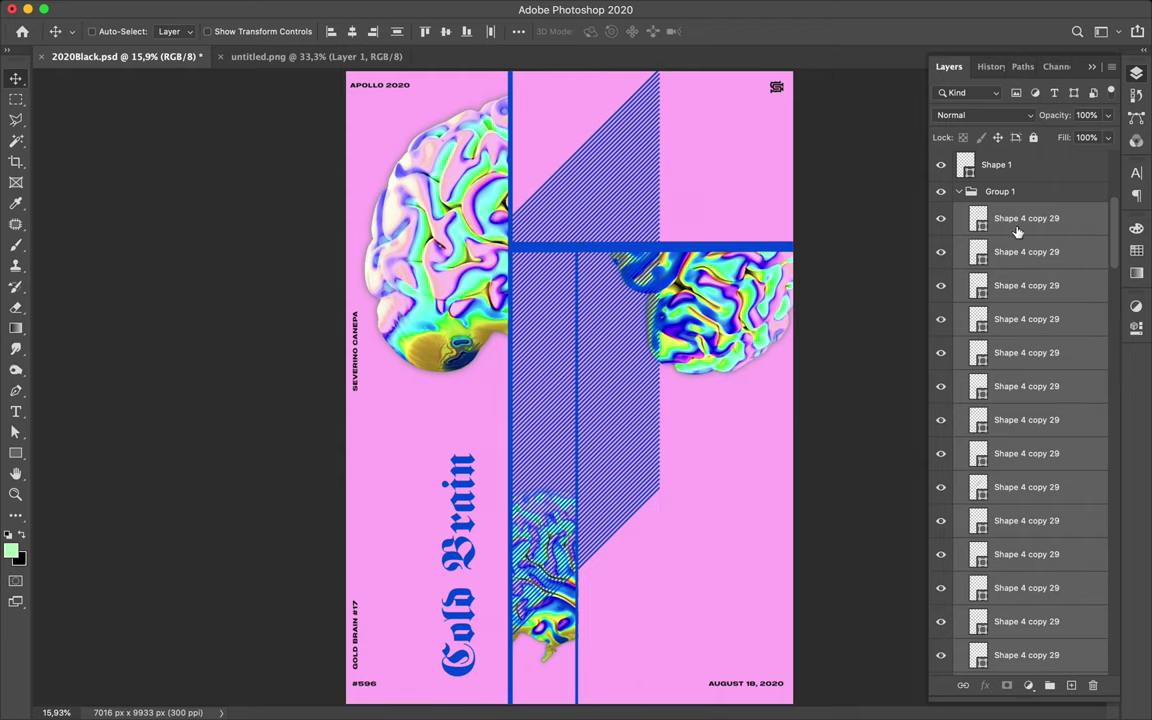
{"action": "left_click", "coordinate": [959, 194]}
{"action": "left_click", "coordinate": [1006, 463]}
{"action": "left_click_drag", "start_coordinate": [1006, 463], "coordinate": [1000, 453]}
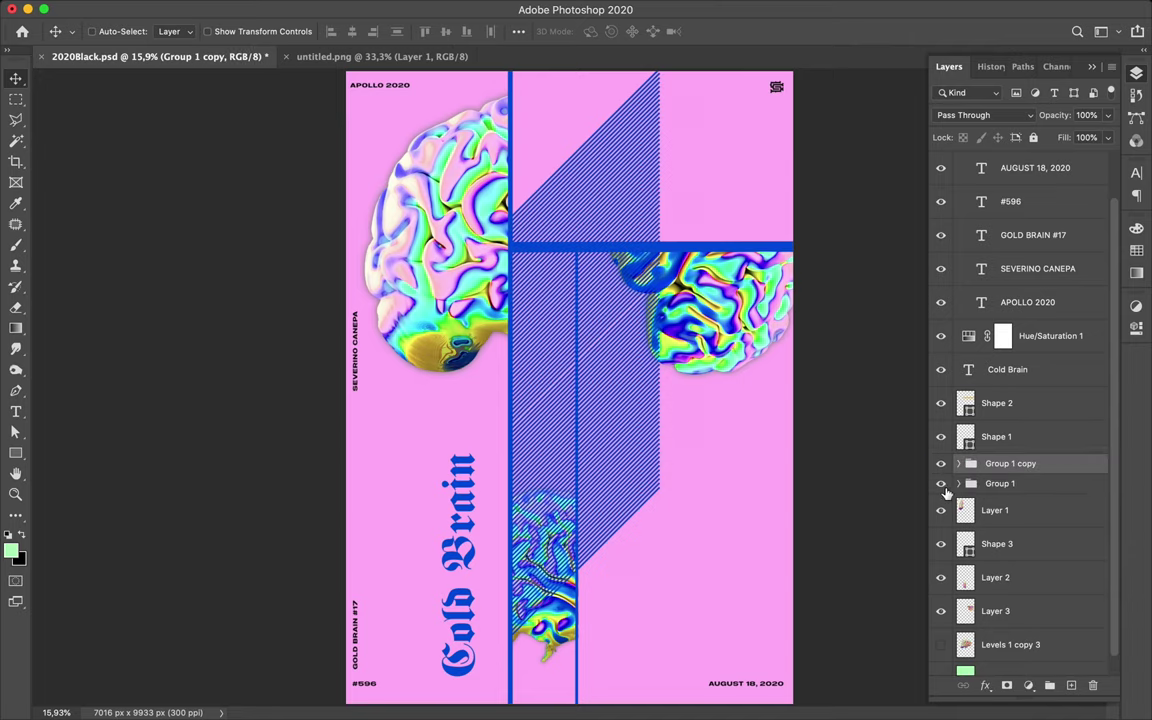
Flatten Group 1 copy into one layer with Cmd+E.
{"action": "right_click", "coordinate": [1052, 465]}
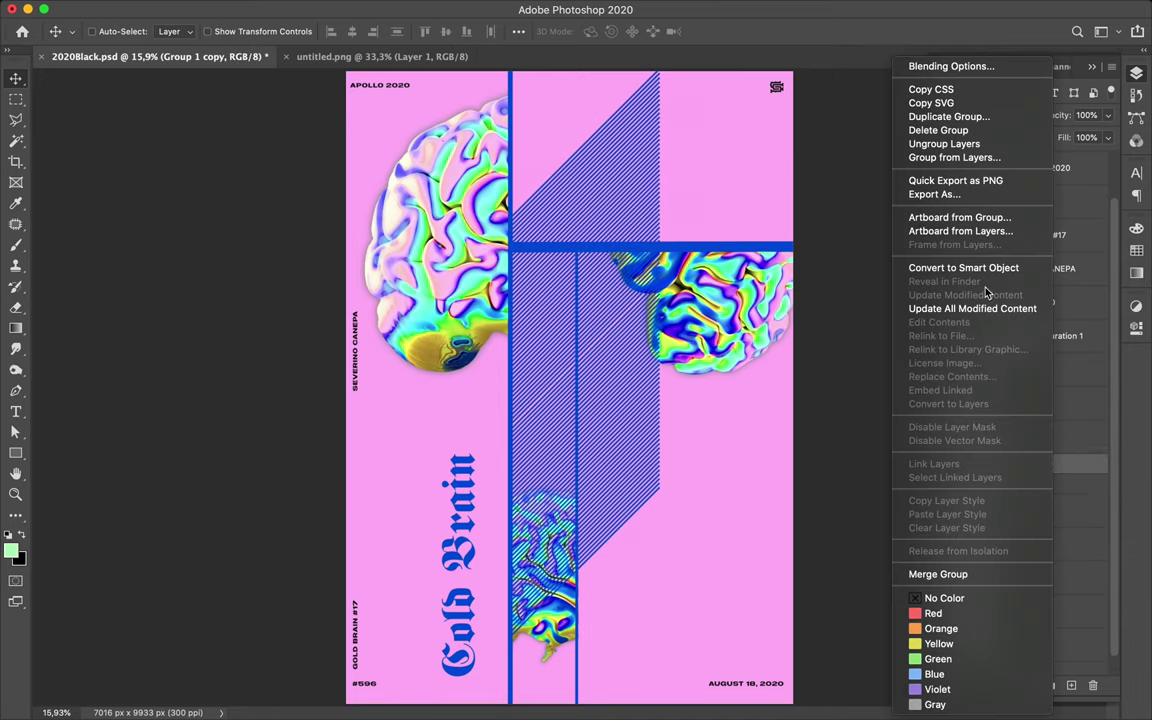
{"action": "left_click", "coordinate": [1071, 470]}
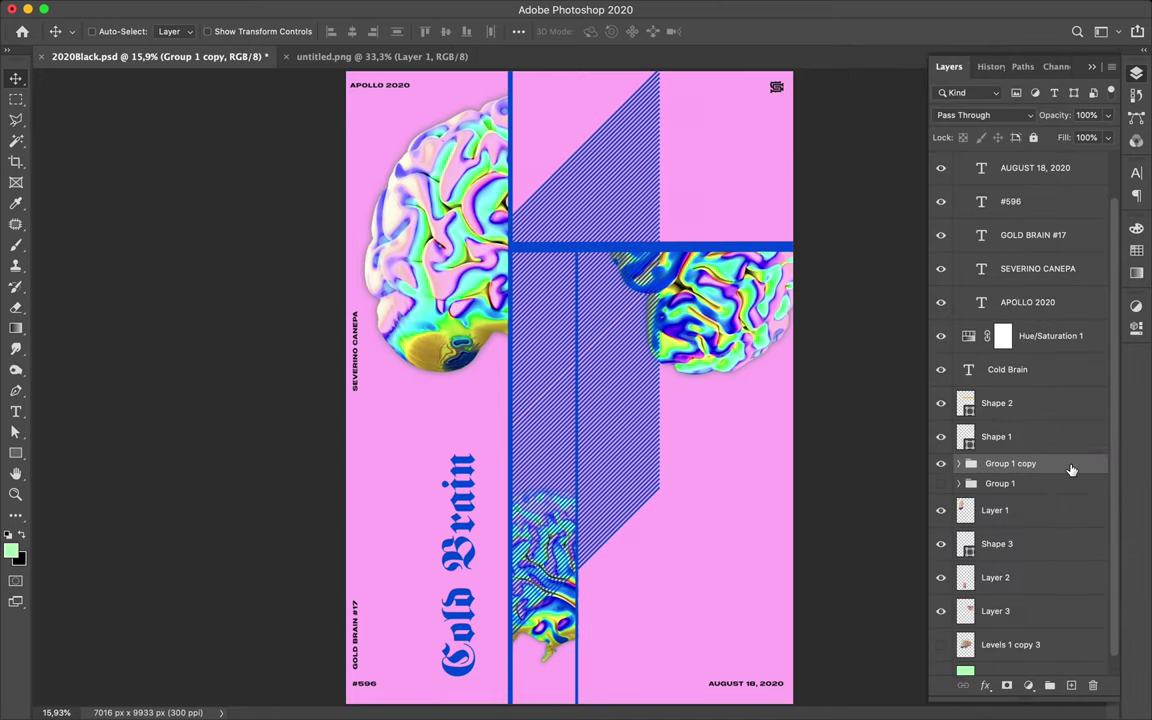
{"action": "left_click_drag", "start_coordinate": [1071, 470], "coordinate": [1073, 463]}
{"action": "key", "text": "ctrl+e"}
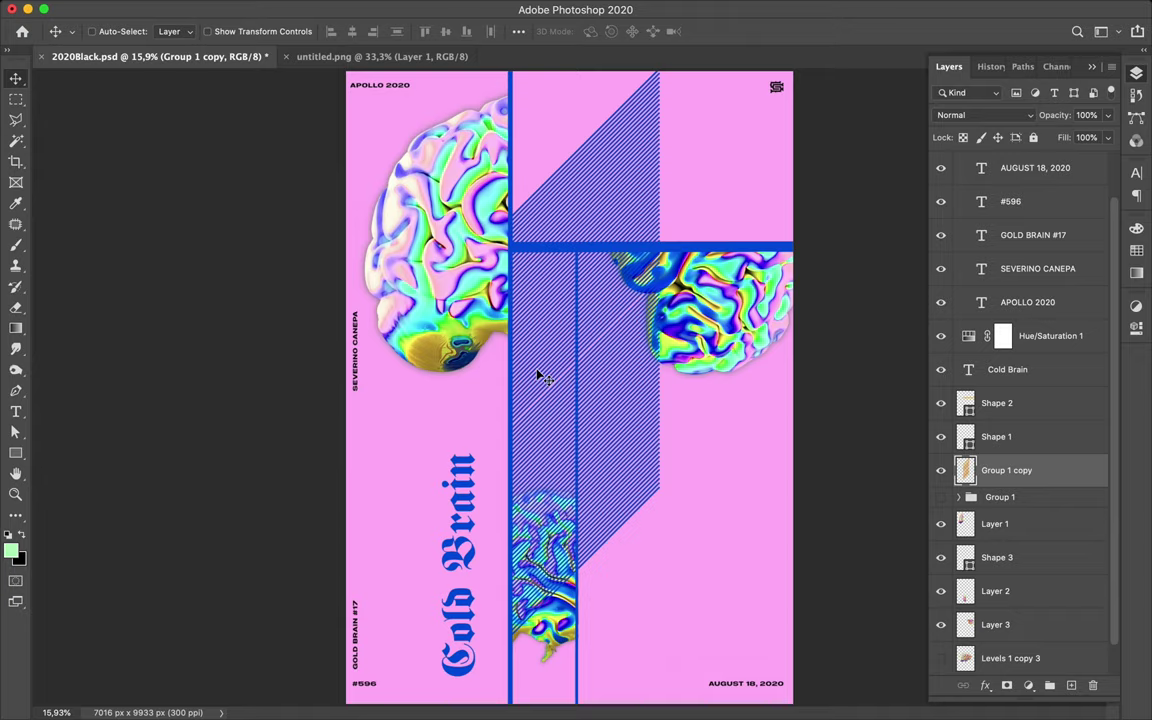
{"action": "scroll", "coordinate": [538, 375], "scroll_direction": "up", "scroll_amount": 3}
{"action": "scroll", "coordinate": [538, 375], "scroll_direction": "down", "scroll_amount": 5}
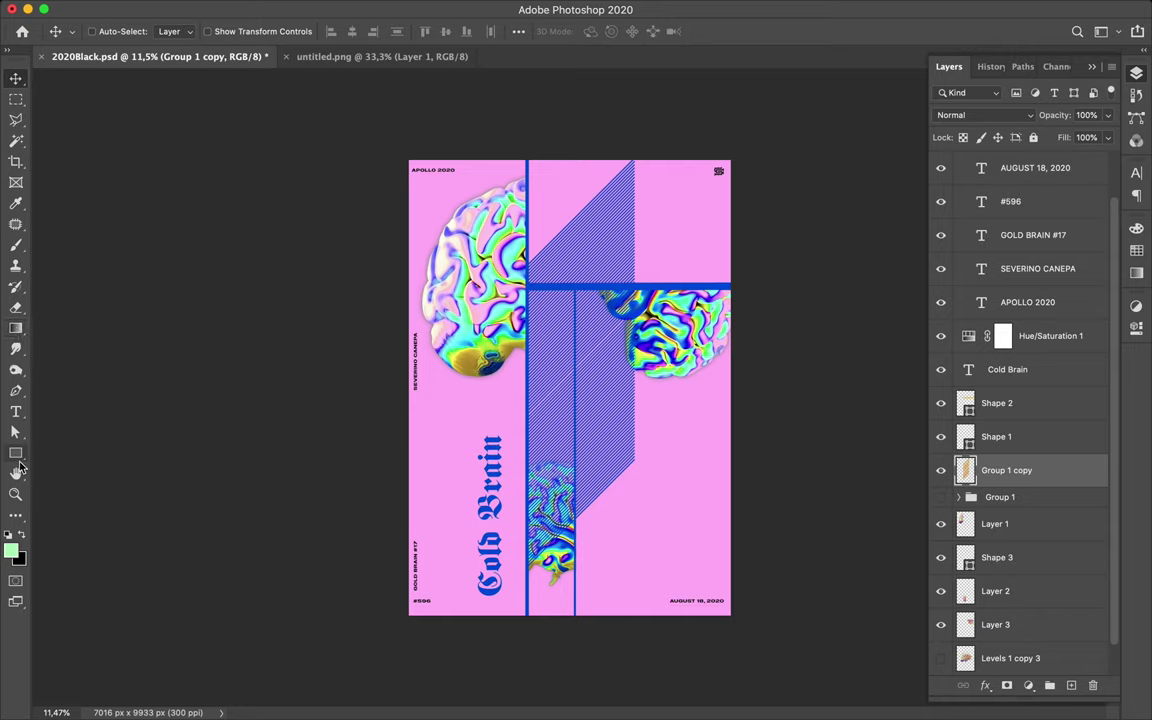
Copy a circle of the hatch stripes onto a new layer and hide Group 1 copy.
{"action": "left_click_drag", "start_coordinate": [16, 99], "coordinate": [111, 108]}
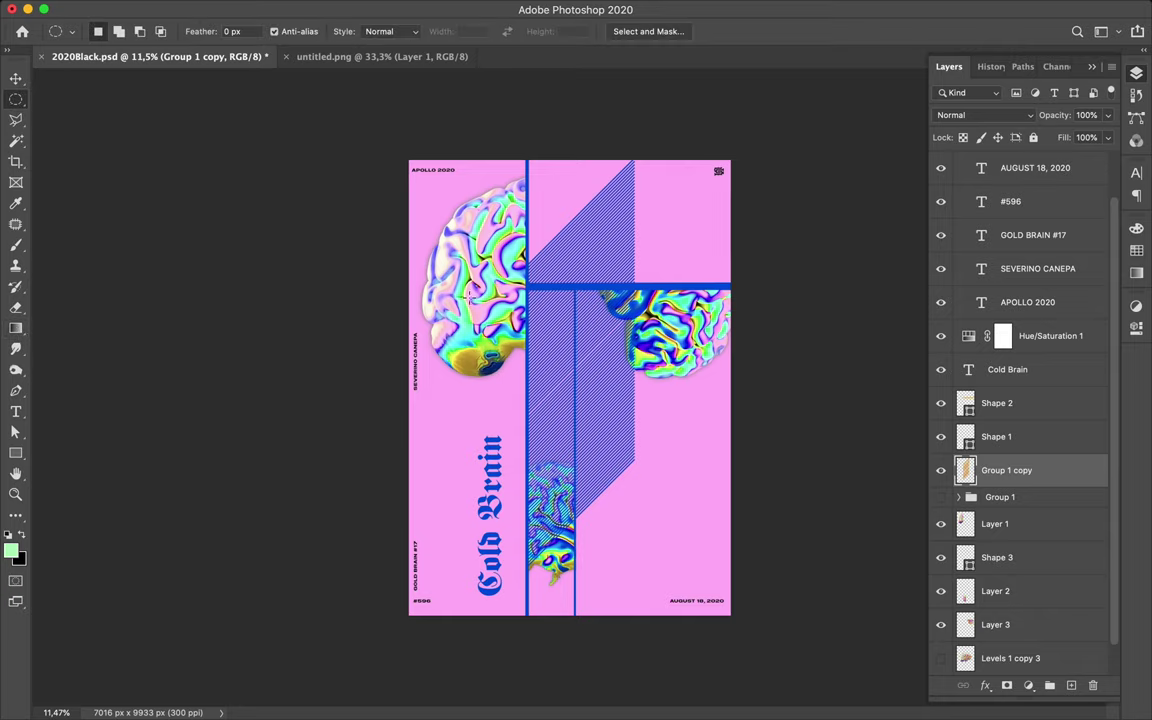
{"action": "left_click_drag", "start_coordinate": [471, 324], "coordinate": [625, 478]}
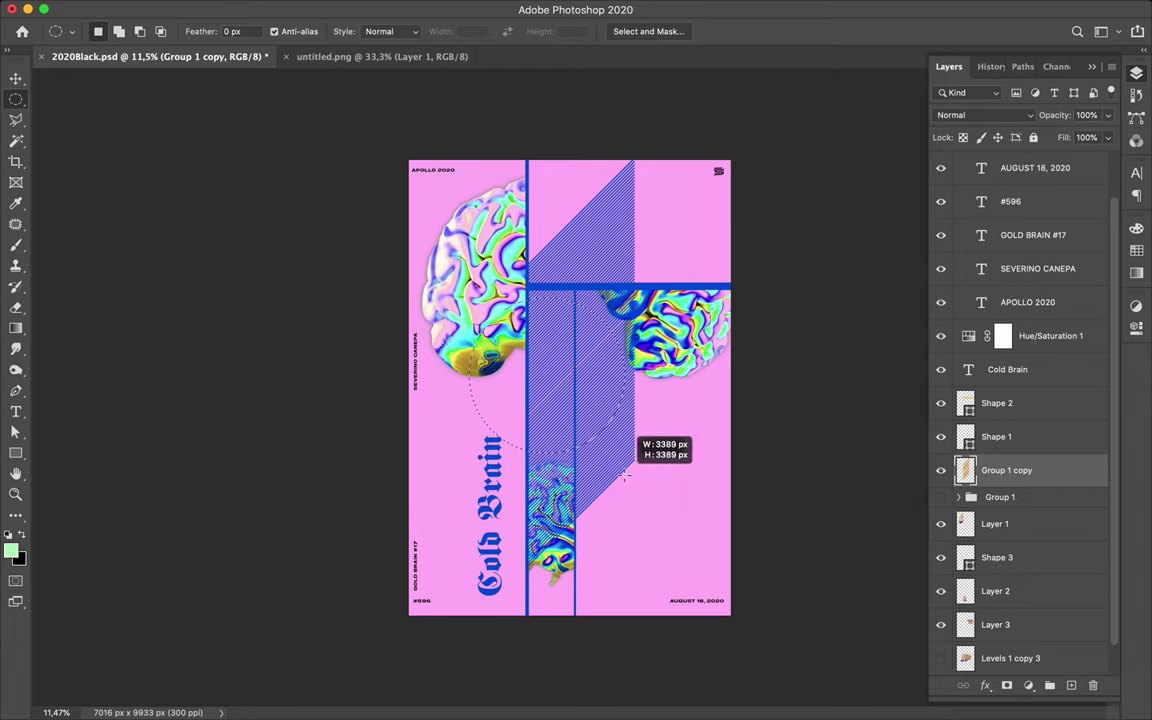
{"action": "mouse_move", "coordinate": [625, 478]}
{"action": "left_mouse_down"}
{"action": "mouse_move", "coordinate": [621, 519]}
{"action": "mouse_move", "coordinate": [633, 531]}
{"action": "left_mouse_up"}
{"action": "key", "text": "ctrl+j"}
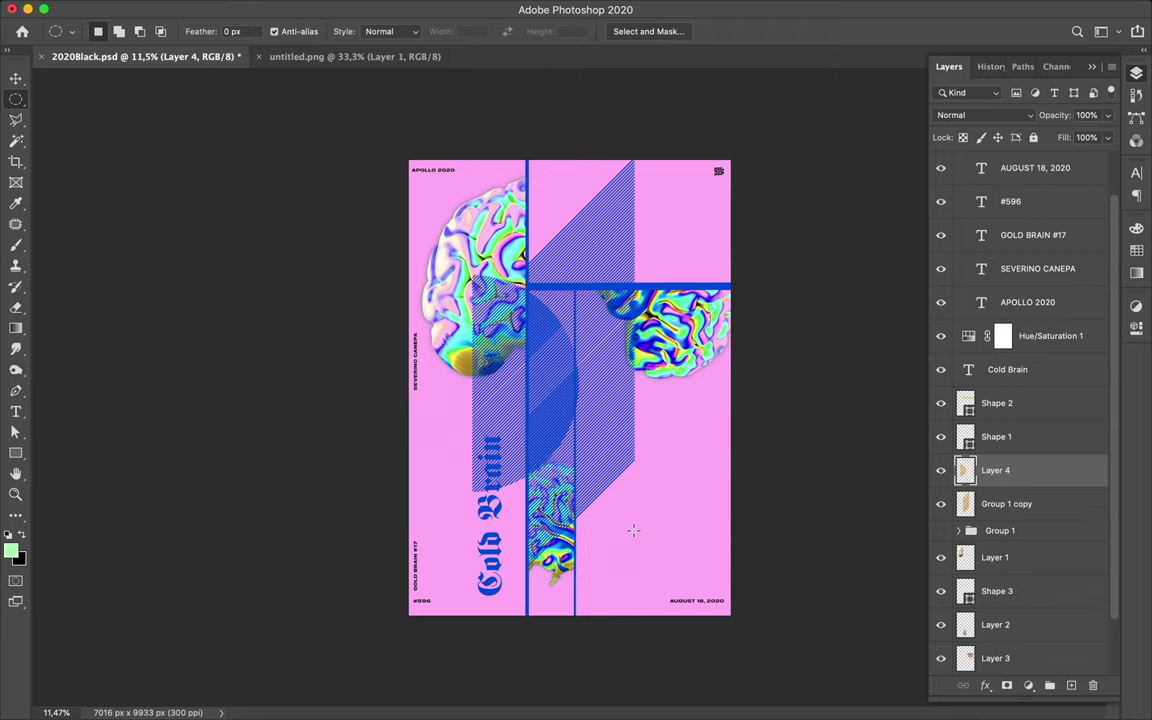
{"action": "left_click", "coordinate": [941, 505]}
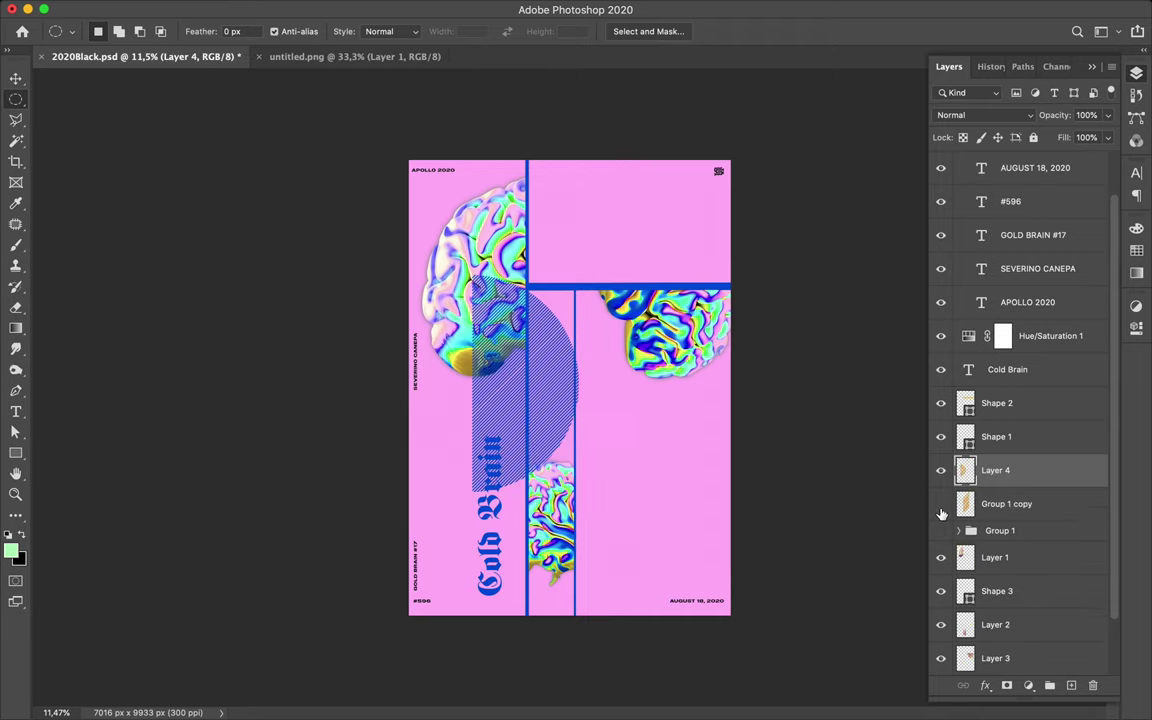
Shrink the striped circle to about 76% and position it on the blue line, then delete it.
{"action": "key", "text": "v"}
{"action": "left_click_drag", "start_coordinate": [535, 399], "coordinate": [635, 406]}
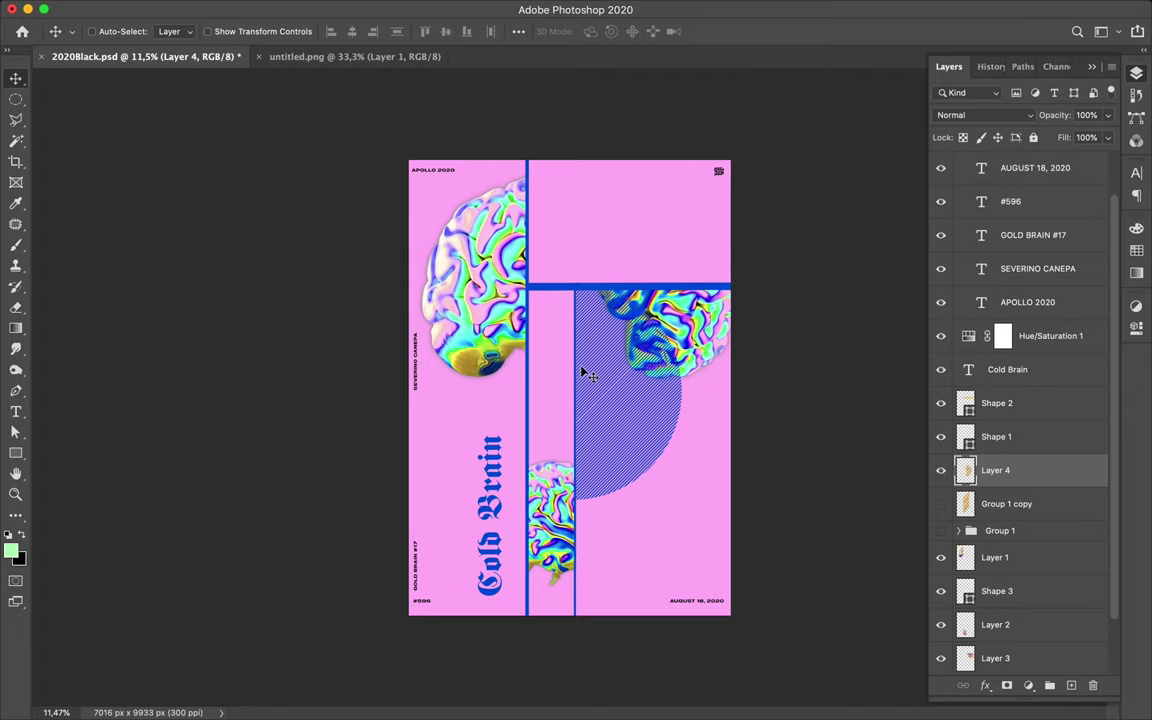
{"action": "scroll", "coordinate": [581, 373], "scroll_direction": "up", "scroll_amount": 5}
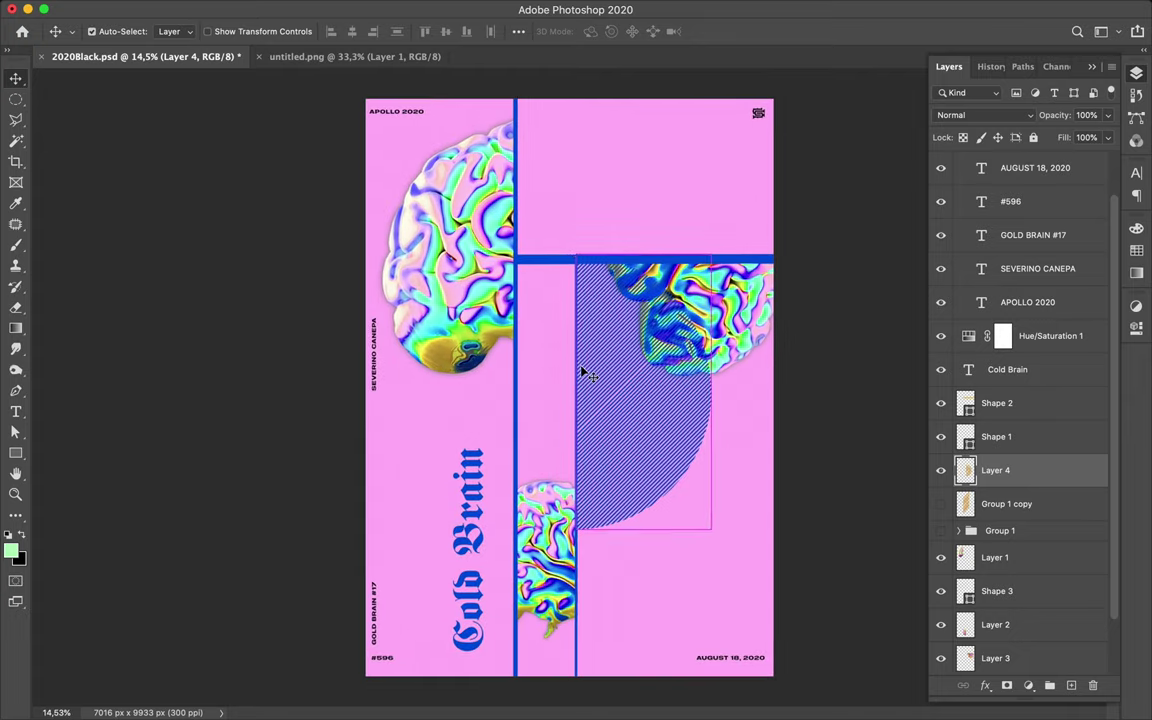
{"action": "key", "text": "ctrl+t"}
{"action": "left_click_drag", "start_coordinate": [711, 528], "coordinate": [678, 462]}
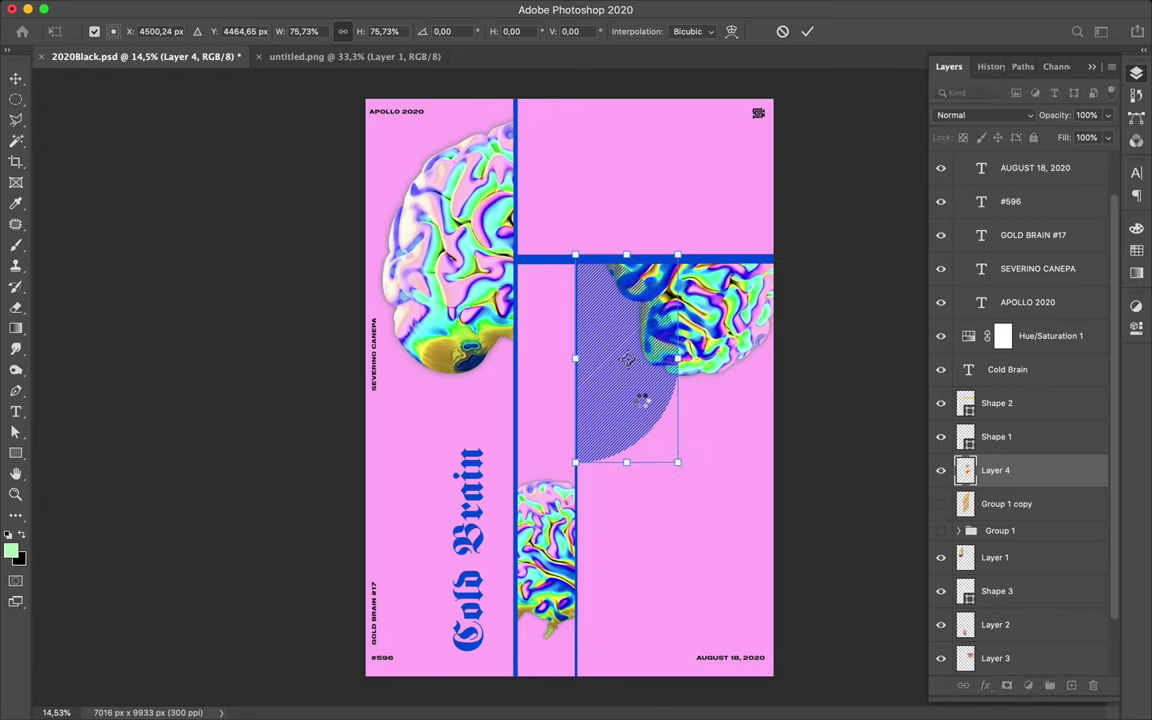
{"action": "key", "text": "Return"}
{"action": "mouse_move", "coordinate": [641, 406]}
{"action": "left_mouse_down"}
{"action": "mouse_move", "coordinate": [569, 449]}
{"action": "mouse_move", "coordinate": [581, 442]}
{"action": "mouse_move", "coordinate": [584, 460]}
{"action": "left_mouse_up"}
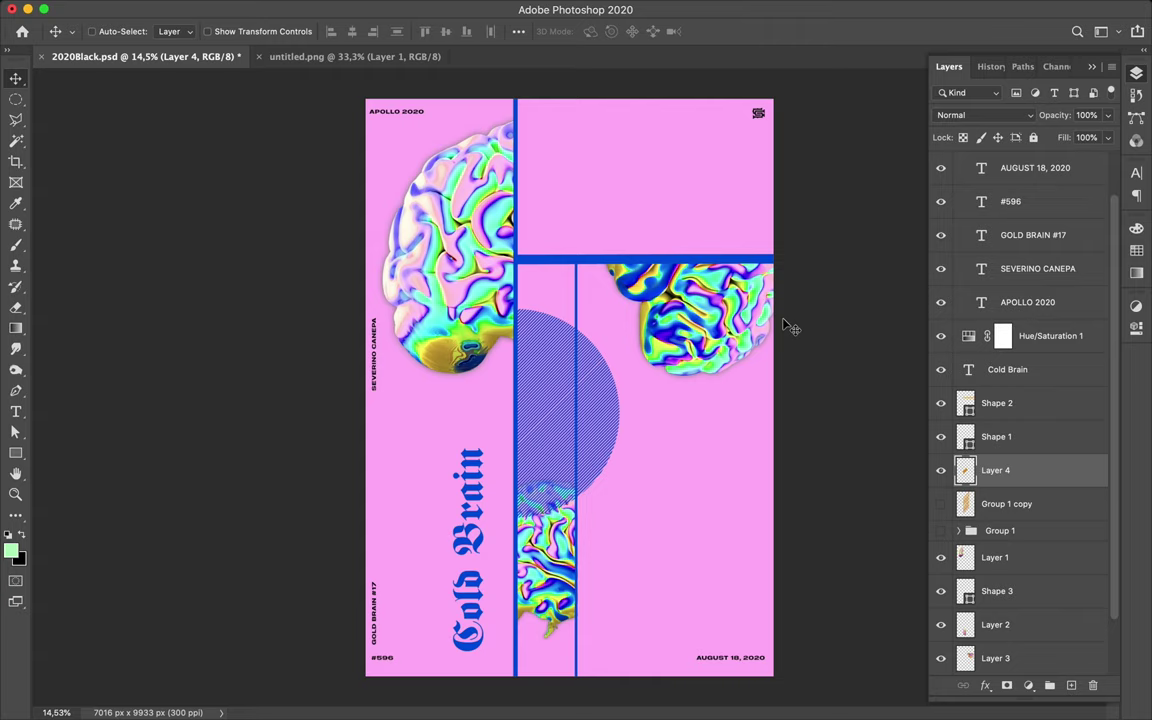
{"action": "key", "text": "BackSpace"}
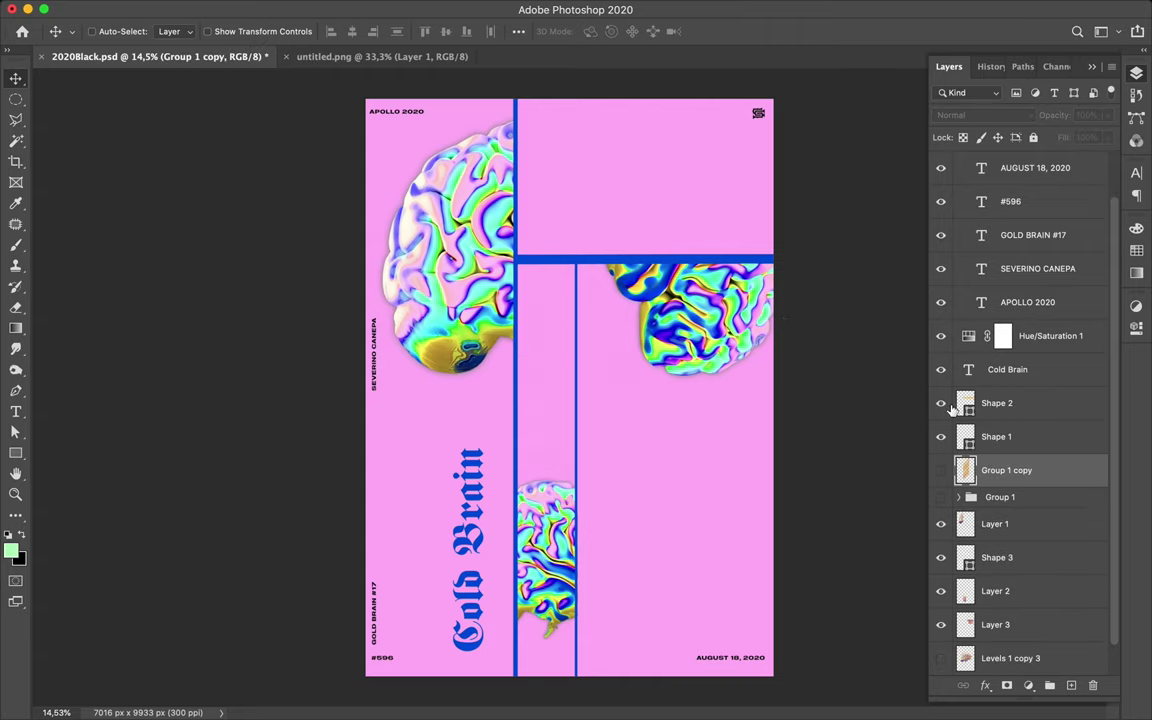
Copy a lasso-selected piece of the Group 1 copy hatch onto a new layer, Layer 4.
{"action": "left_click", "coordinate": [940, 471]}
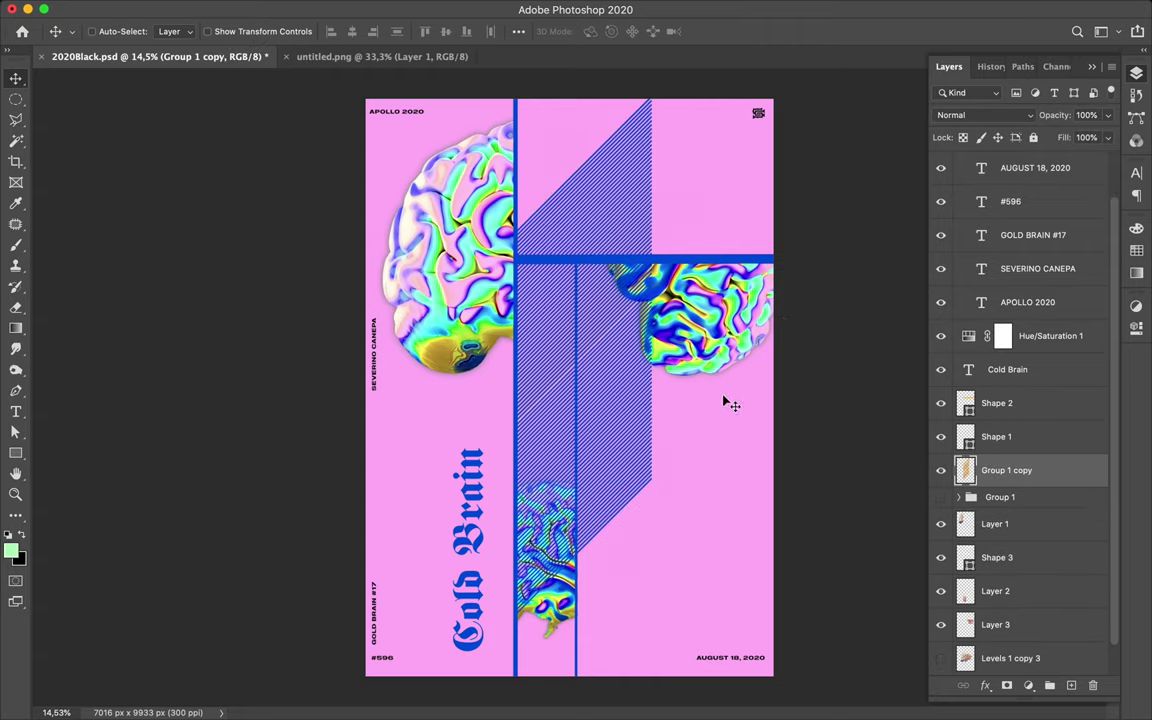
{"action": "key", "text": "l"}
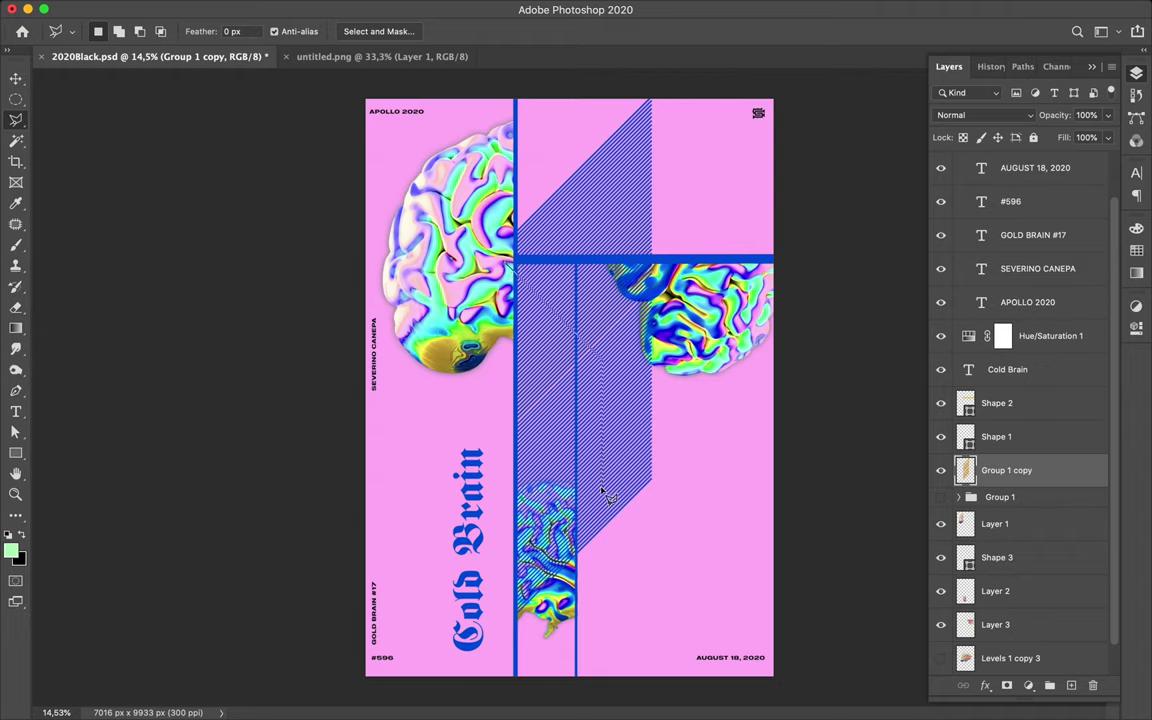
{"action": "left_click", "coordinate": [509, 395]}
{"action": "key", "text": "ctrl+j"}
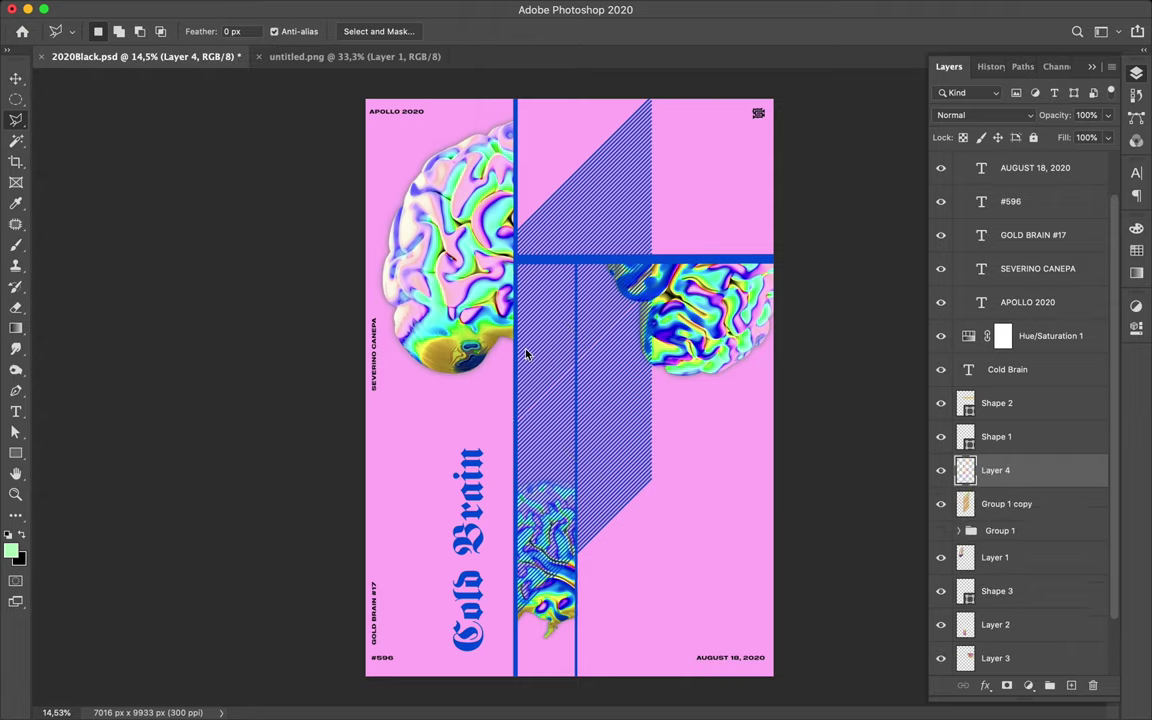
{"action": "key", "text": "v"}
{"action": "left_click_drag", "start_coordinate": [527, 354], "coordinate": [586, 380]}
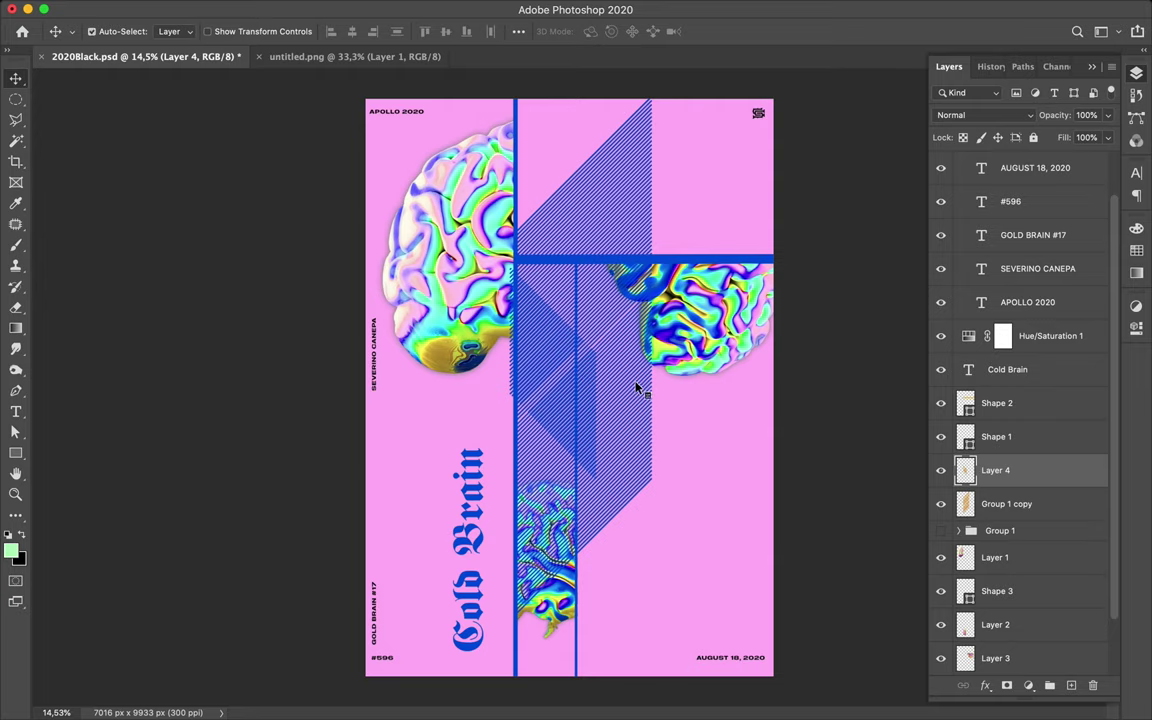
Hide Group 1 copy and move the Layer 4 hatch block down between the blue lines.
{"action": "left_click", "coordinate": [1000, 503]}
{"action": "left_click", "coordinate": [940, 503]}
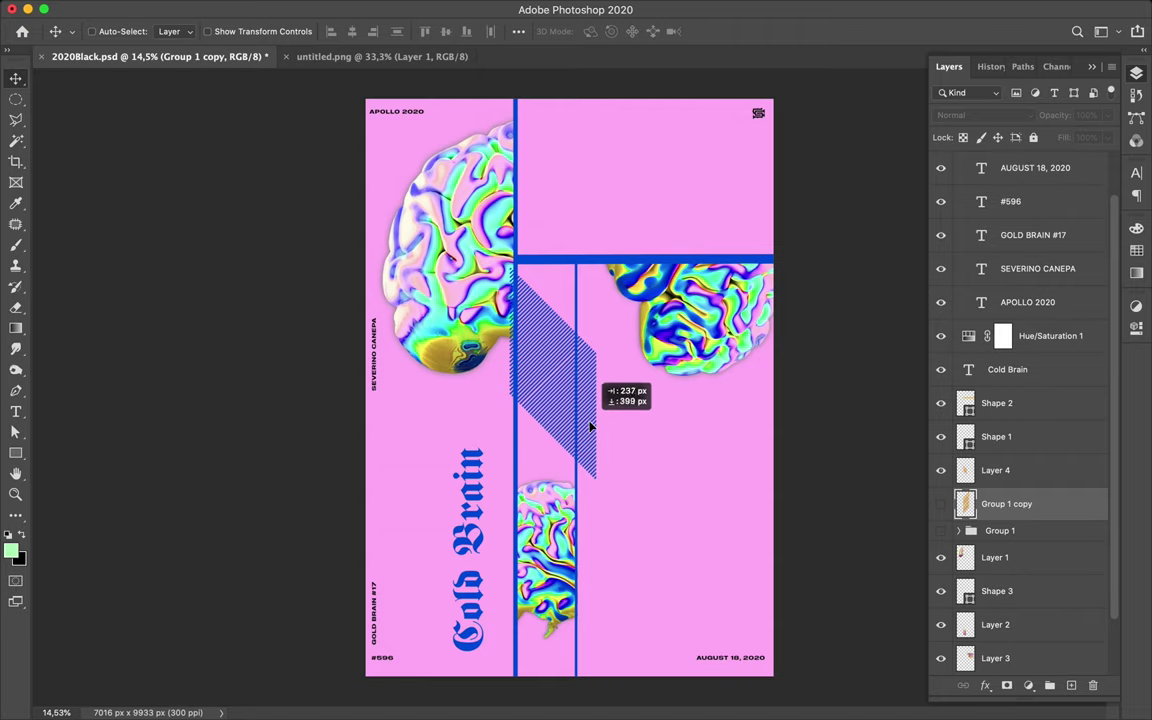
{"action": "left_click", "coordinate": [1060, 472]}
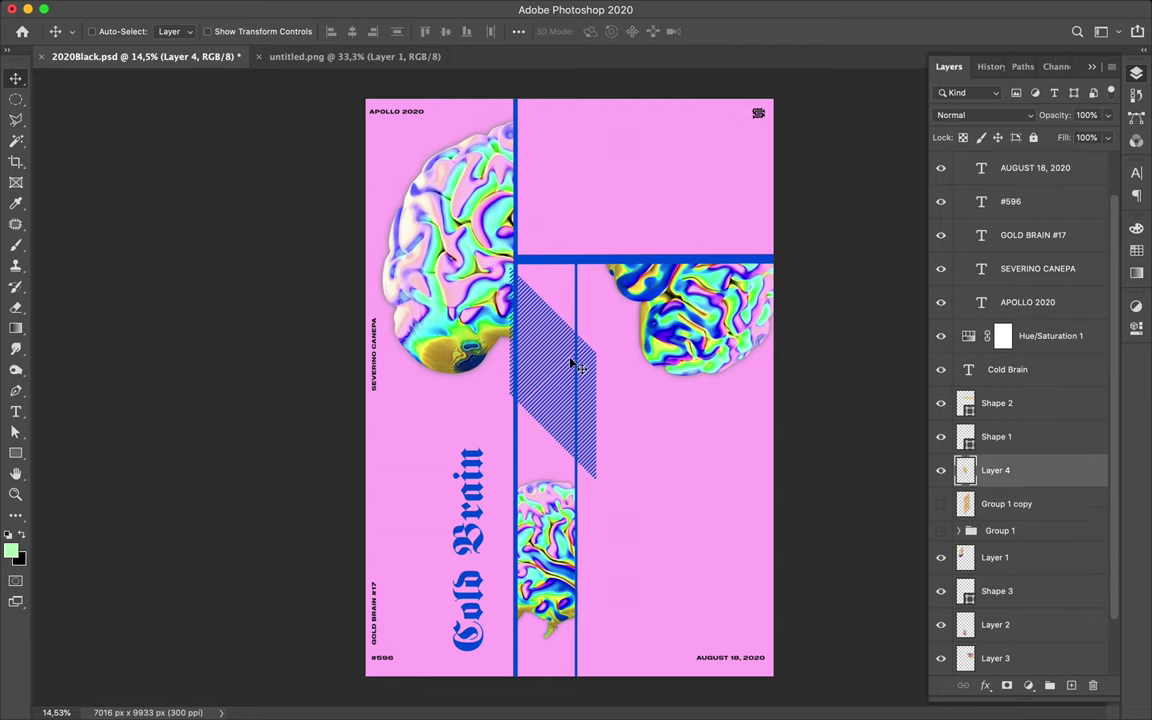
{"action": "left_click_drag", "start_coordinate": [557, 378], "coordinate": [558, 434]}
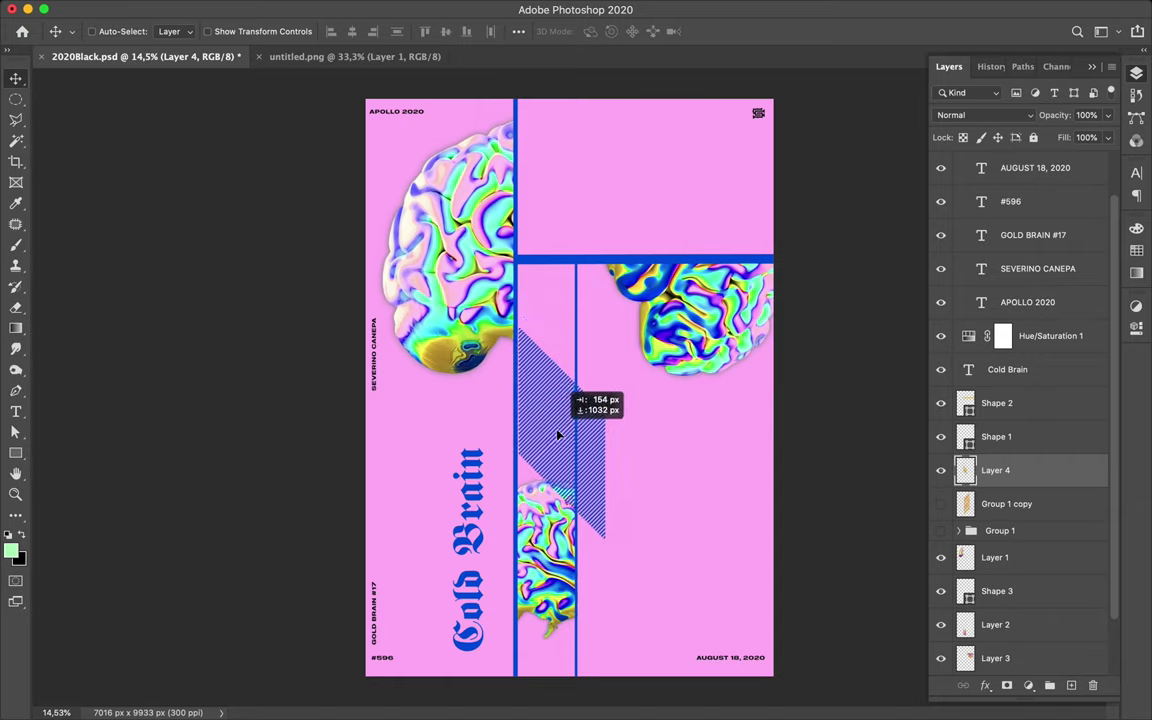
{"action": "left_click_drag", "start_coordinate": [558, 434], "coordinate": [557, 434]}
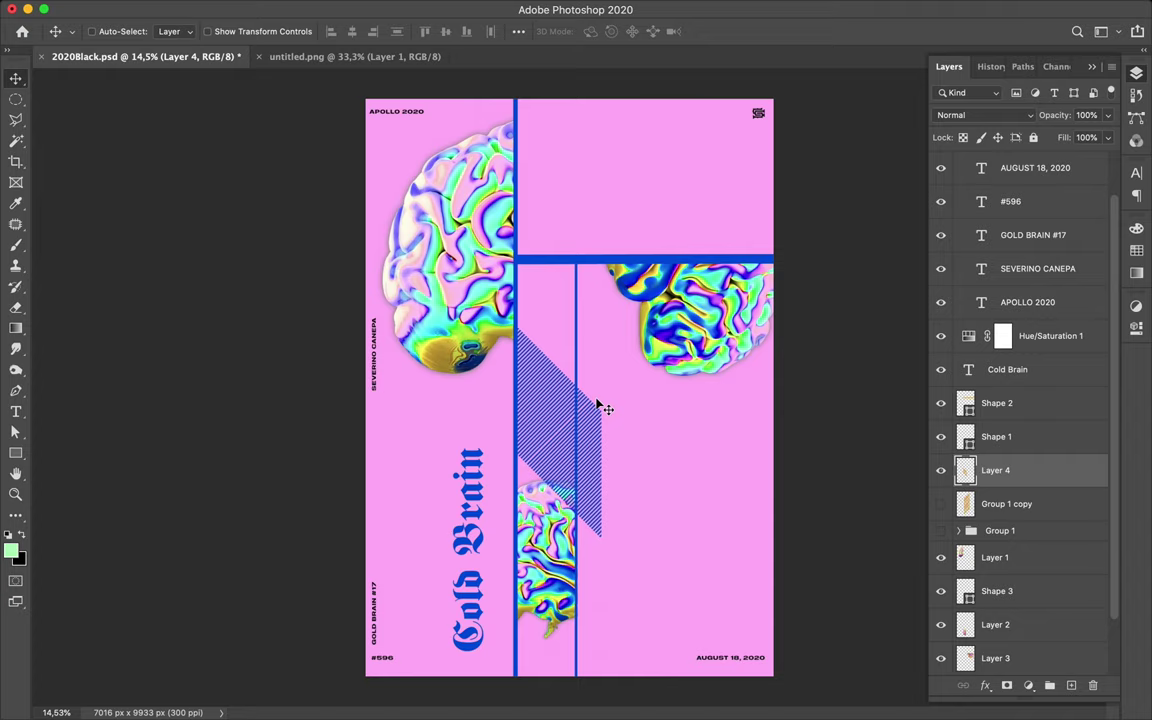
Trim away the hatch stripes lying to the right of the blue line.
{"action": "key", "text": "l"}
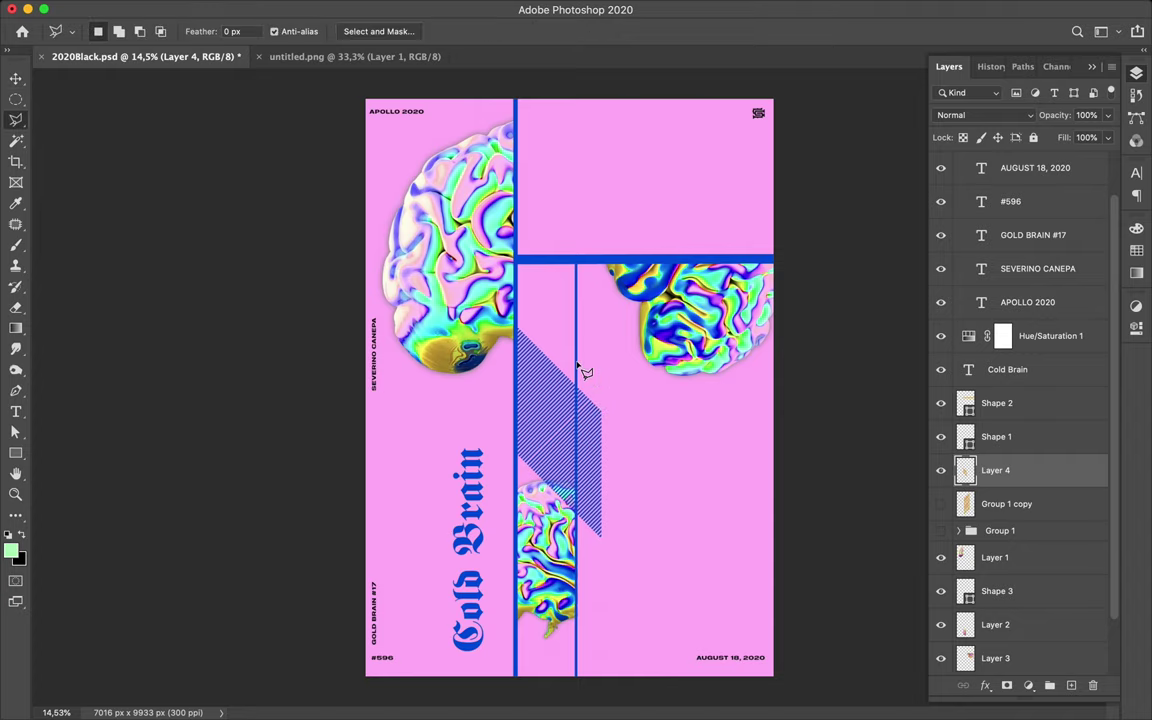
{"action": "left_click", "coordinate": [577, 364]}
{"action": "left_click", "coordinate": [576, 553]}
{"action": "left_click", "coordinate": [613, 380]}
{"action": "left_click", "coordinate": [578, 368]}
{"action": "key", "text": "Delete"}
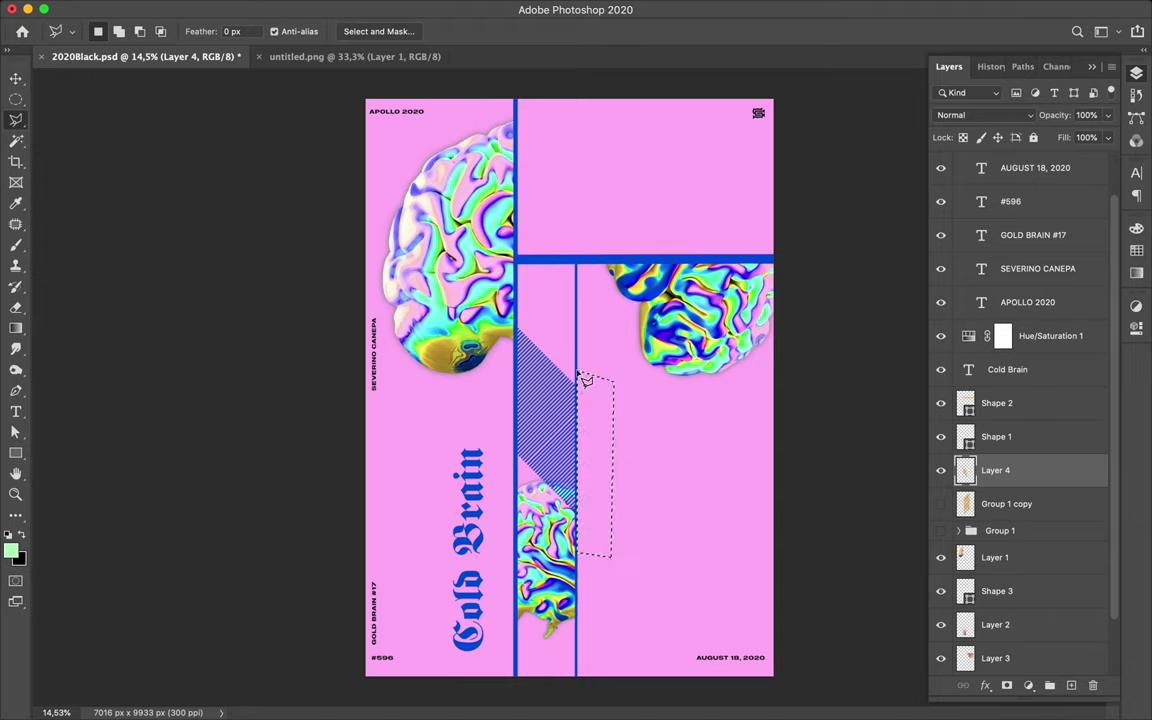
{"action": "key", "text": "ctrl+d"}
Duplicate the trimmed hatch to Layer 5 and place it beside the Cold Brain title.
{"action": "key", "text": "ctrl+j"}
{"action": "key", "text": "v"}
{"action": "mouse_move", "coordinate": [578, 378]}
{"action": "left_mouse_down"}
{"action": "mouse_move", "coordinate": [597, 455]}
{"action": "mouse_move", "coordinate": [590, 583]}
{"action": "mouse_move", "coordinate": [514, 596]}
{"action": "mouse_move", "coordinate": [502, 578]}
{"action": "left_mouse_up"}
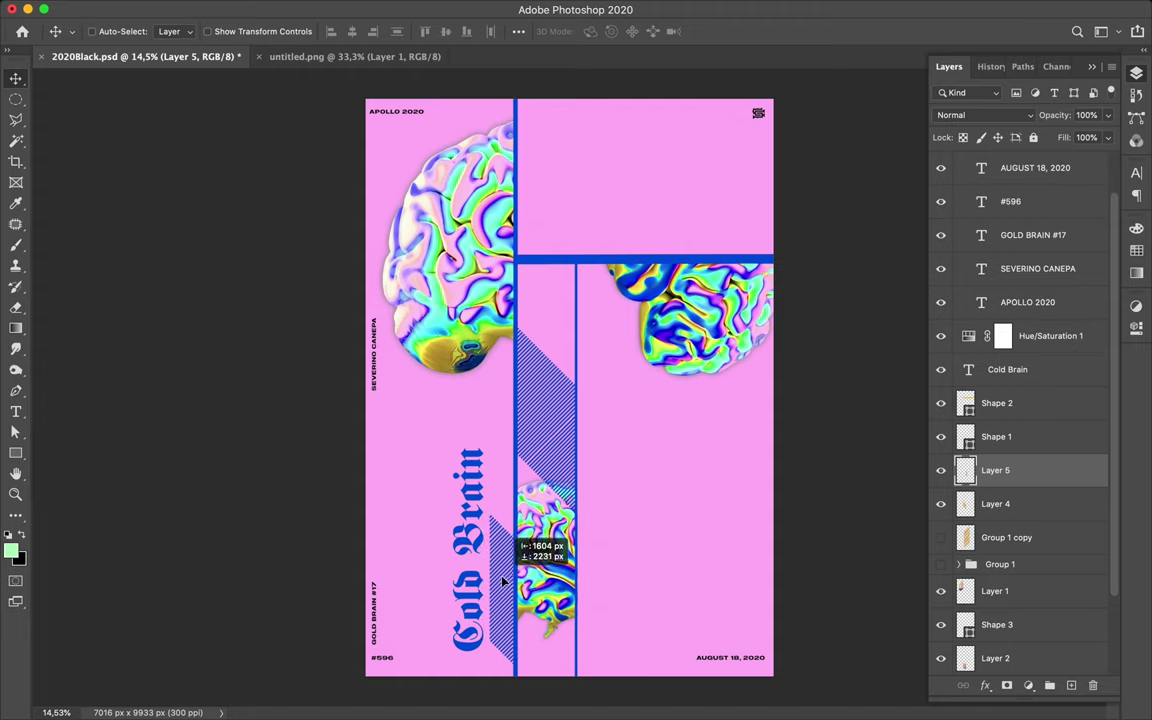
{"action": "left_click_drag", "start_coordinate": [502, 578], "coordinate": [503, 582]}
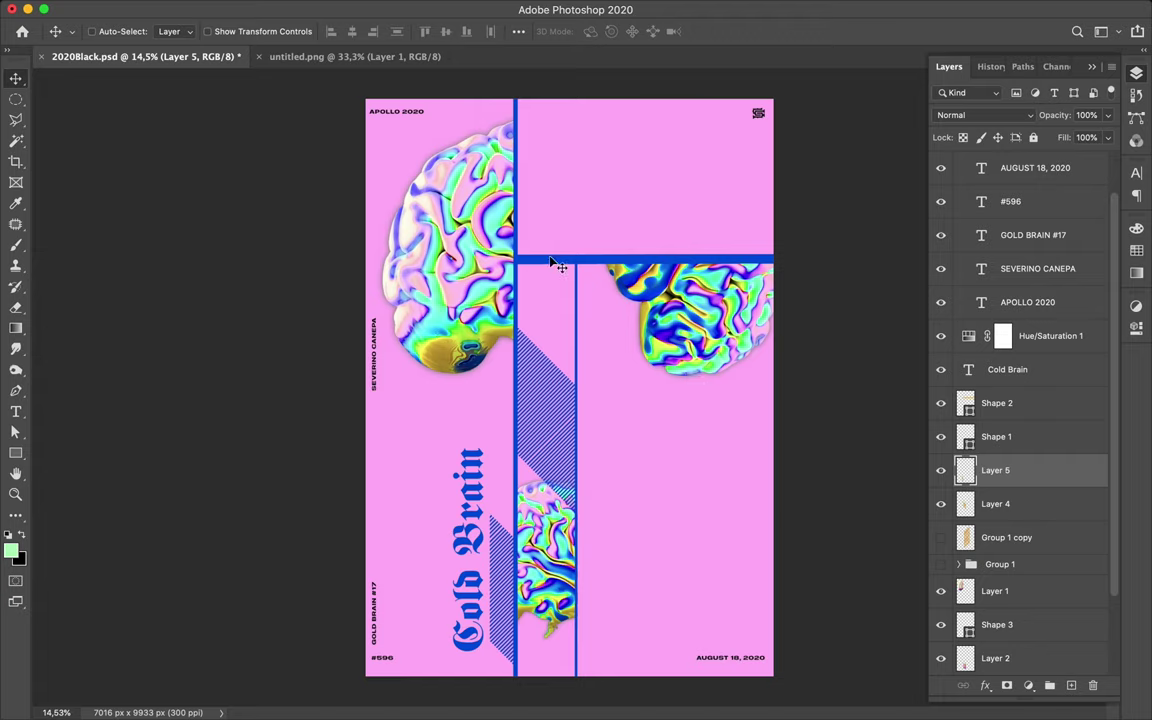
{"action": "scroll", "coordinate": [1000, 420], "scroll_direction": "down", "scroll_amount": 3}
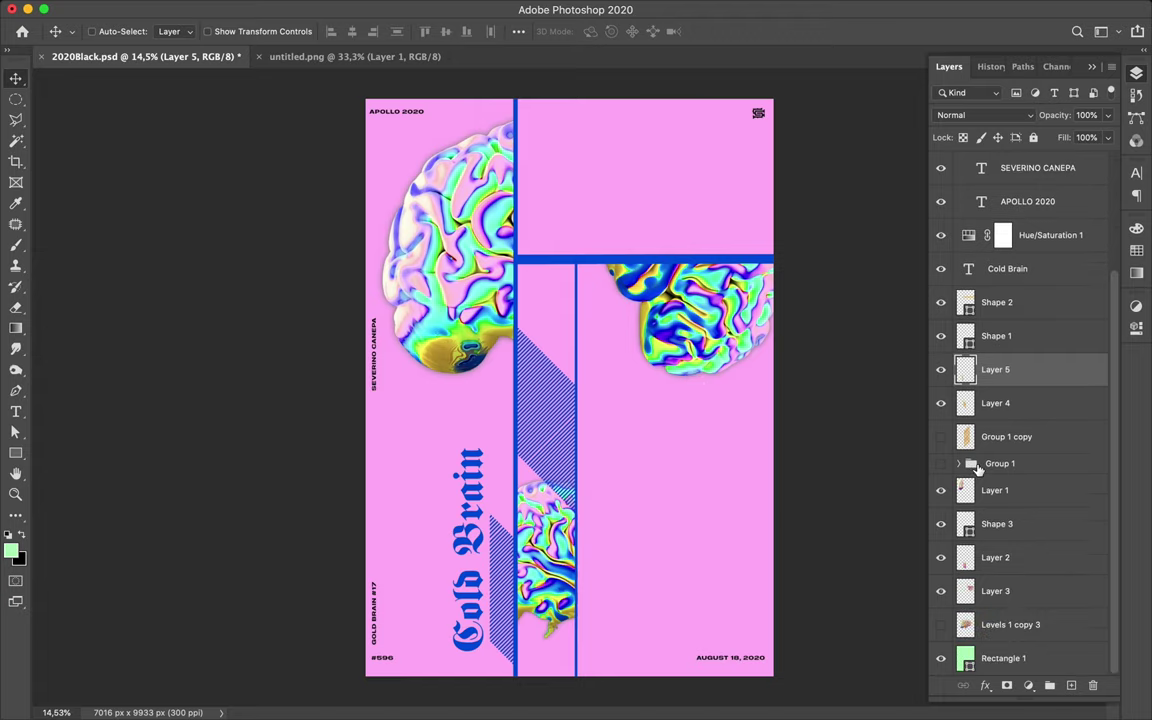
Draw a square, Rectangle 2, over the top blue crossbar.
{"action": "left_click", "coordinate": [1003, 657]}
{"action": "key", "text": "u"}
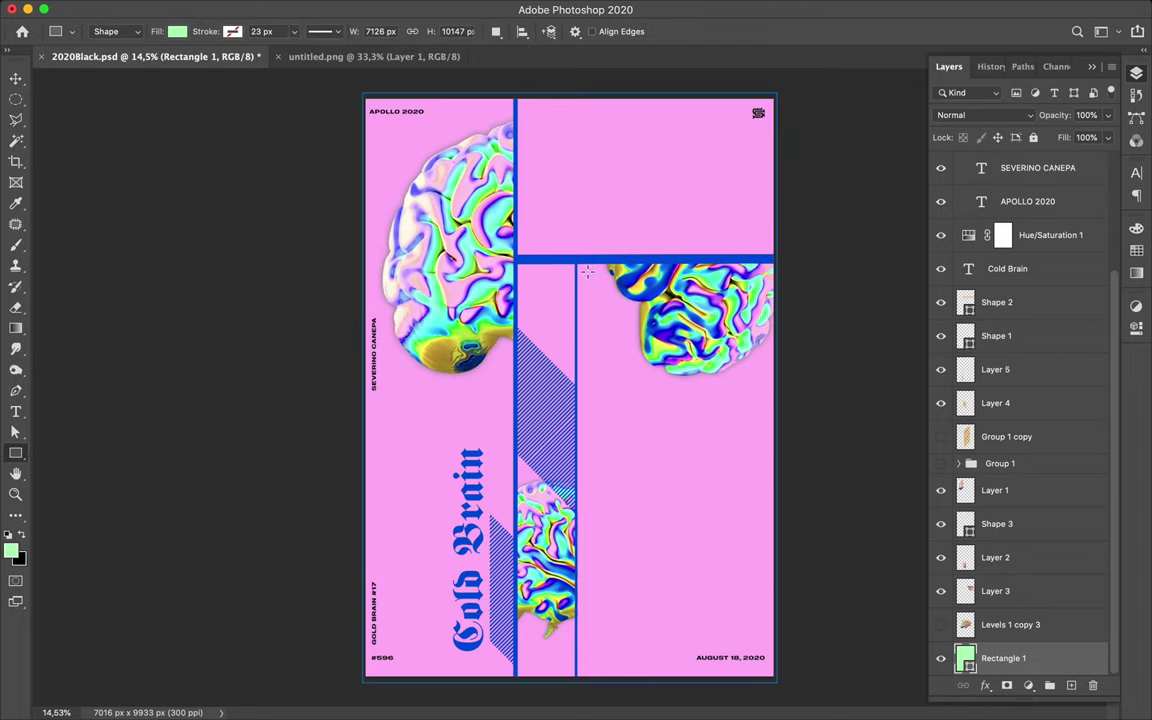
{"action": "left_click_drag", "start_coordinate": [518, 216], "coordinate": [629, 344]}
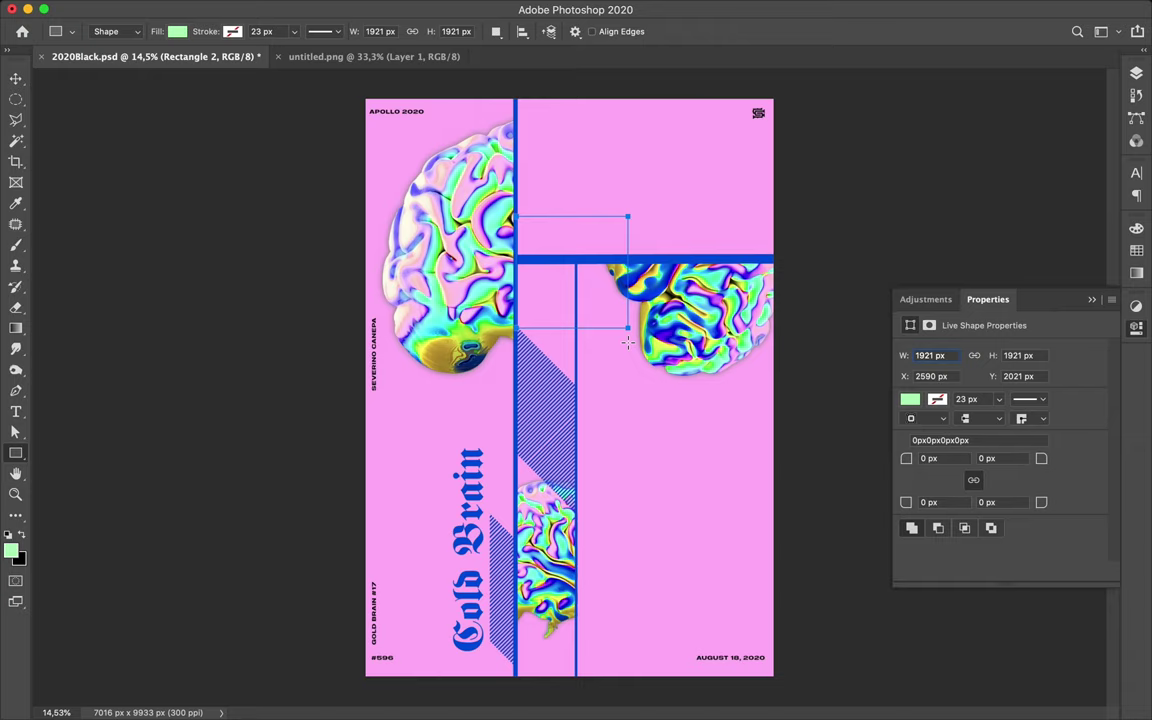
{"action": "key", "text": "v"}
{"action": "key", "text": "a"}
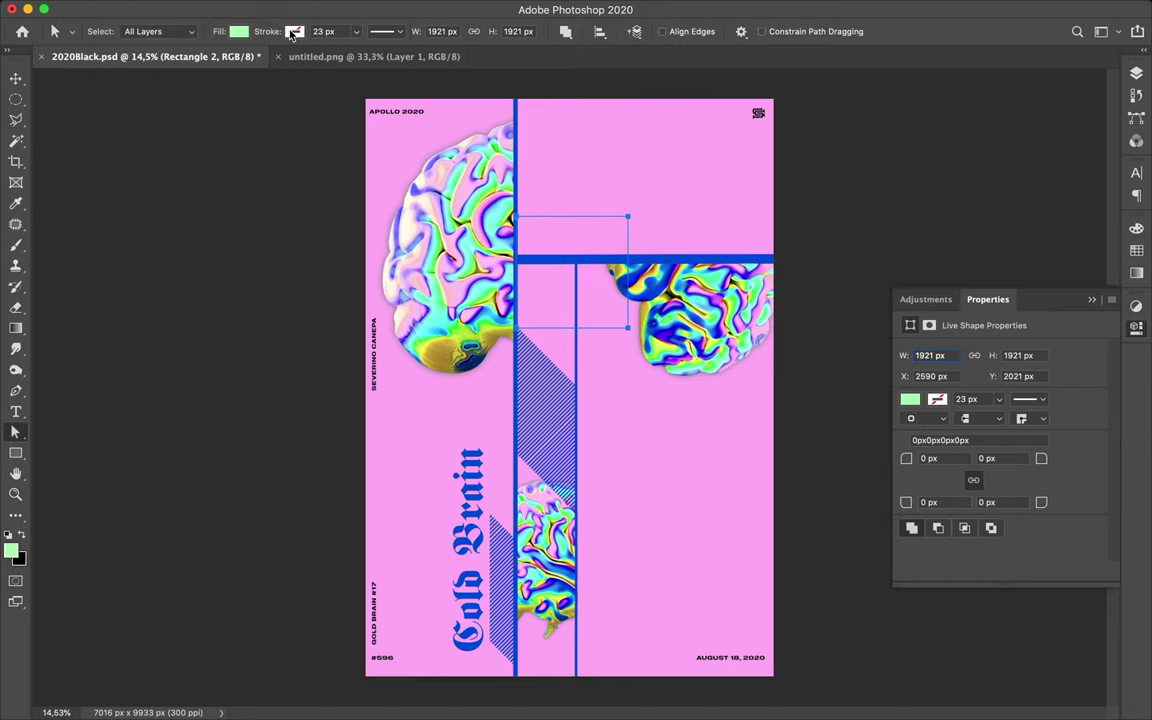
Try several Recently Used fill colours on the square and settle on lime.
{"action": "left_click", "coordinate": [240, 32]}
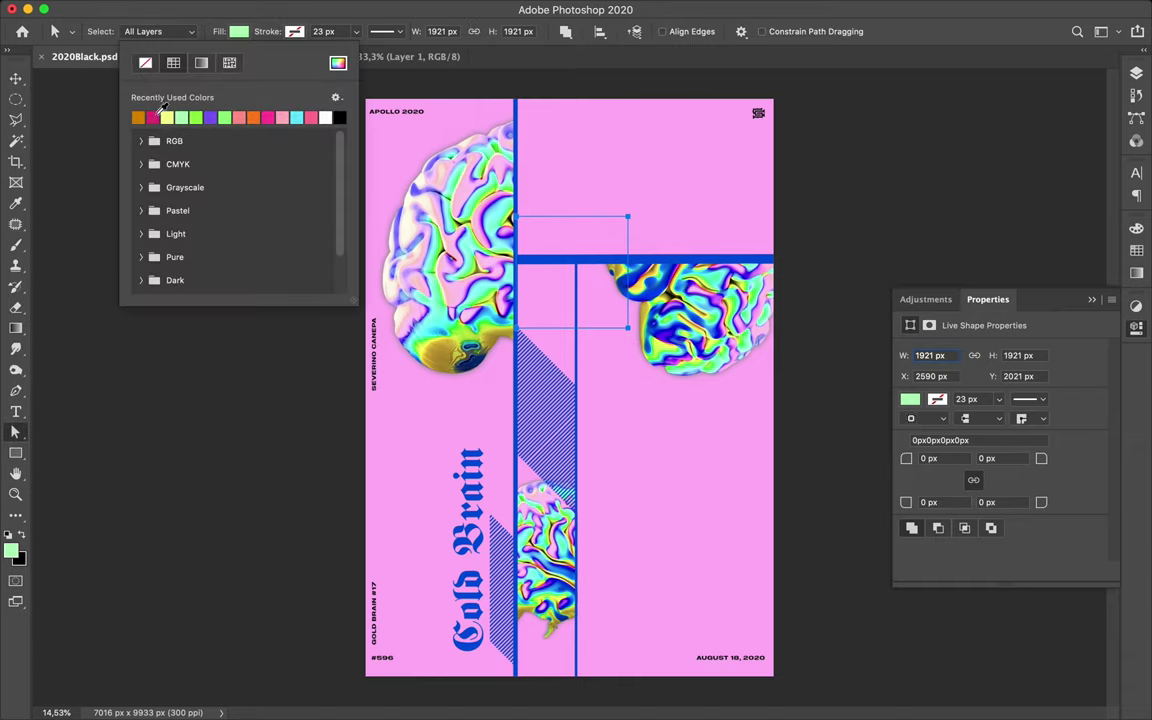
{"action": "left_click", "coordinate": [167, 116]}
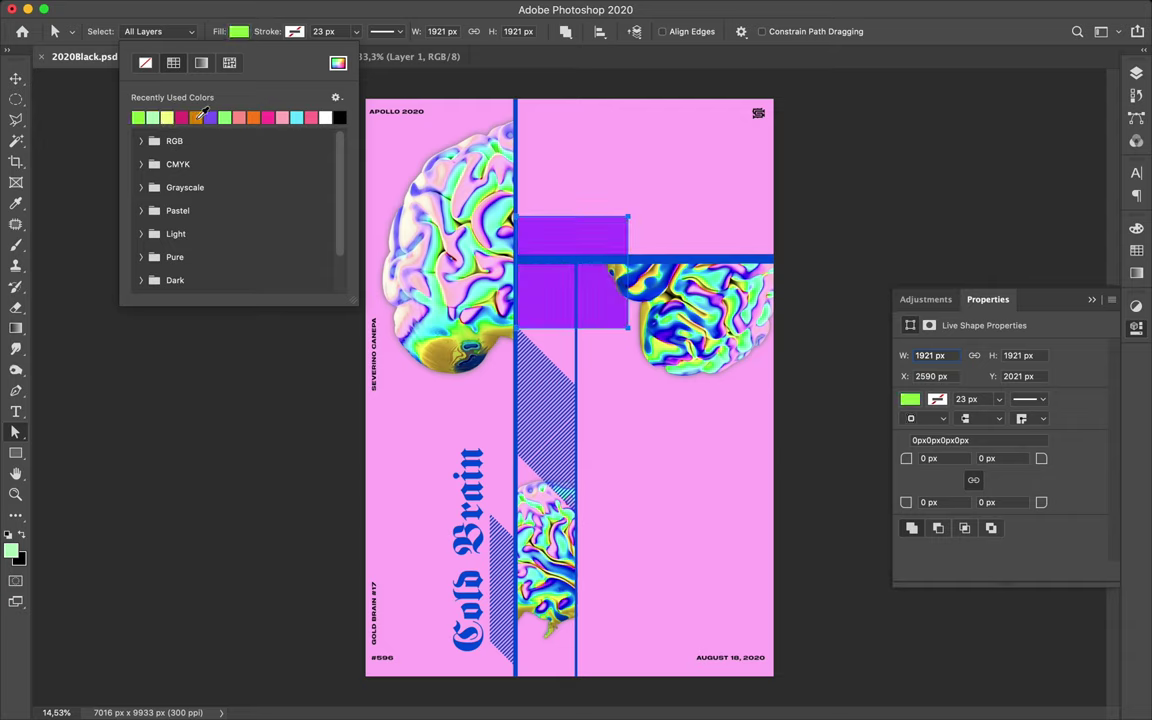
{"action": "left_click", "coordinate": [196, 117]}
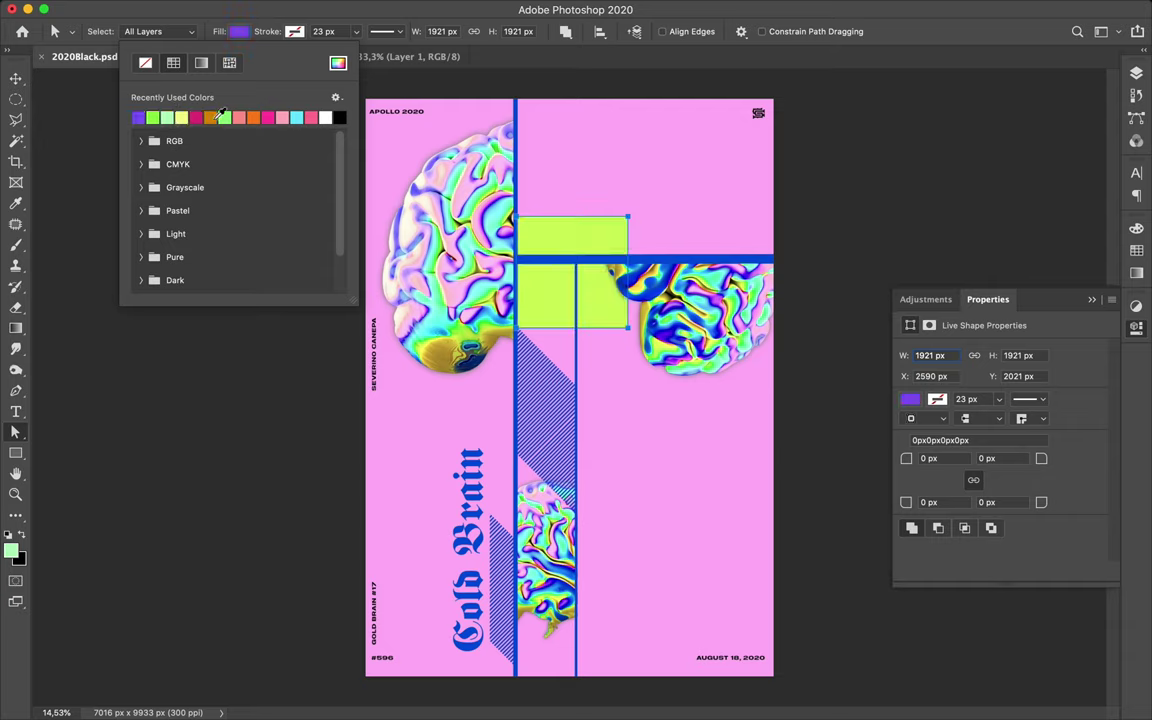
{"action": "left_click", "coordinate": [223, 116]}
{"action": "left_click", "coordinate": [239, 116]}
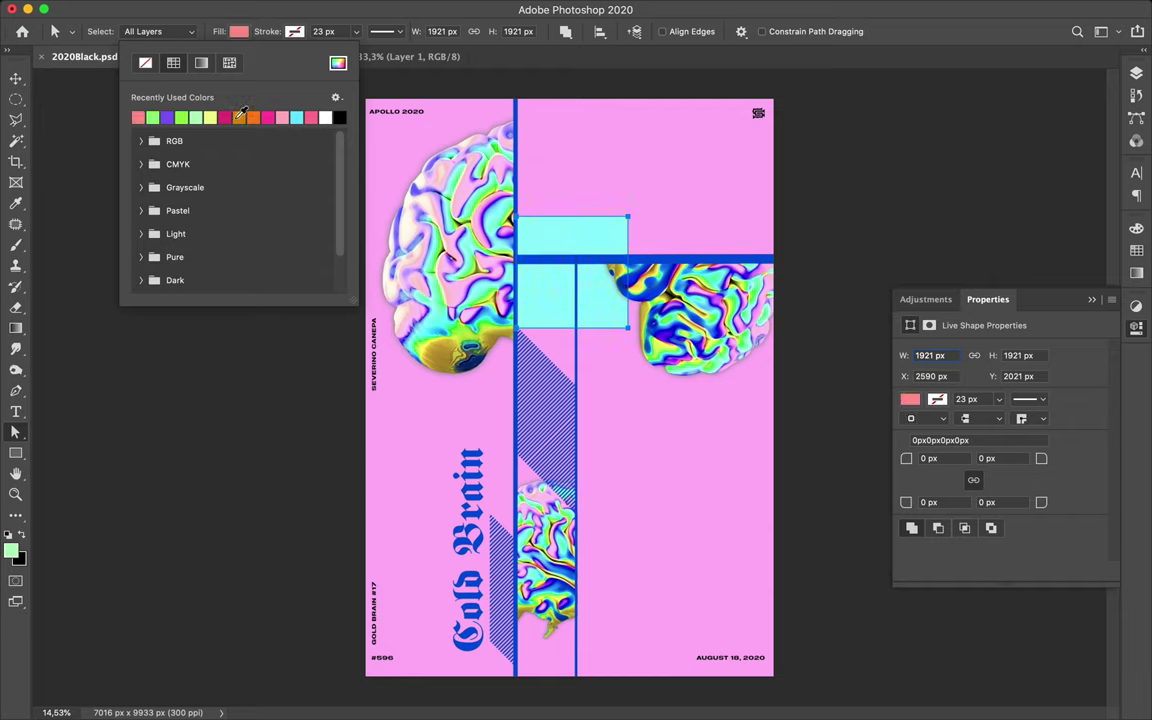
{"action": "left_click", "coordinate": [239, 116]}
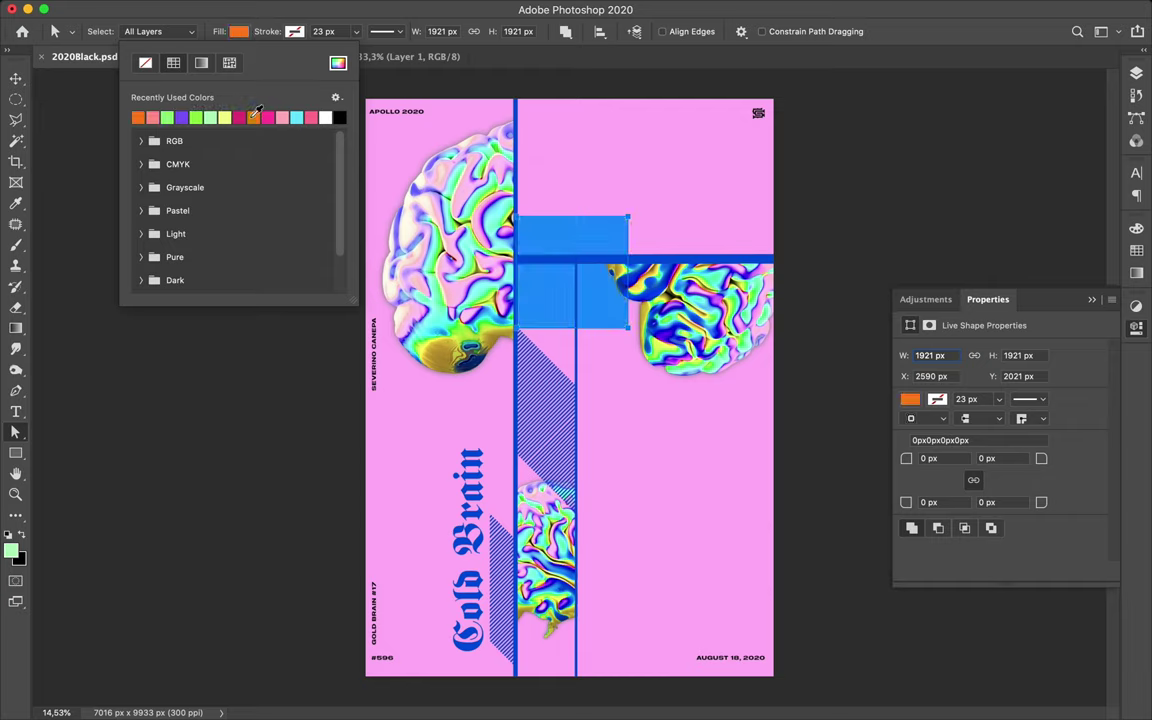
{"action": "left_click", "coordinate": [181, 116]}
{"action": "left_click", "coordinate": [166, 116]}
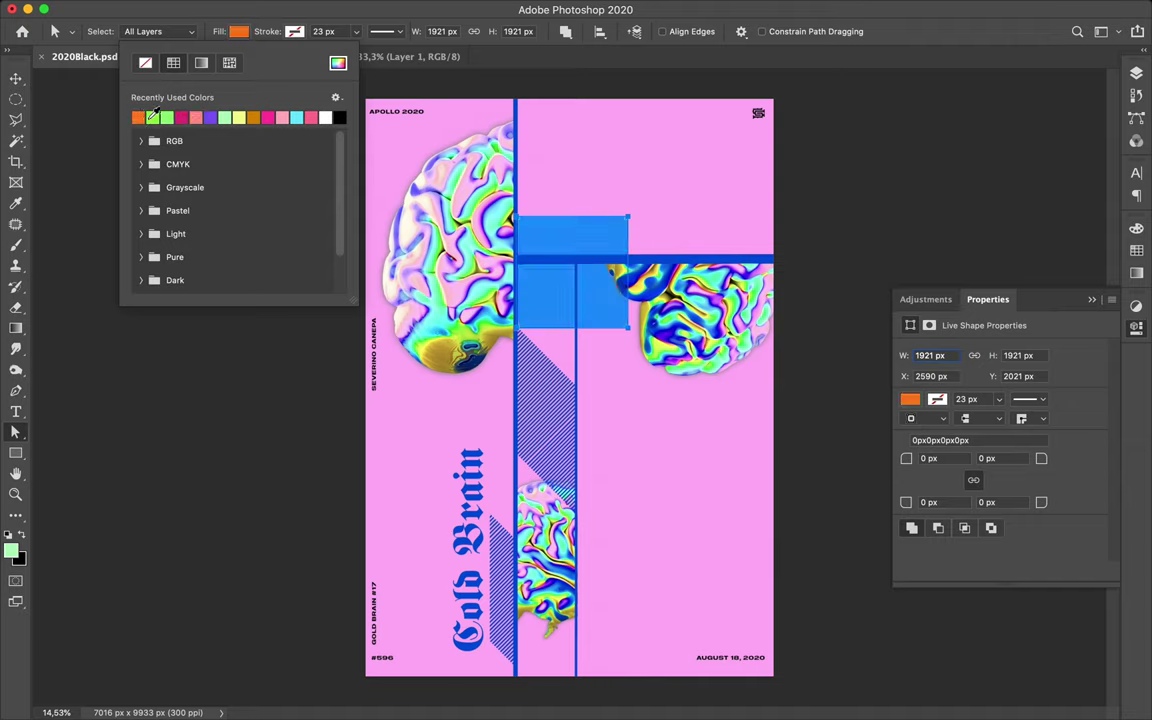
{"action": "left_click", "coordinate": [152, 116]}
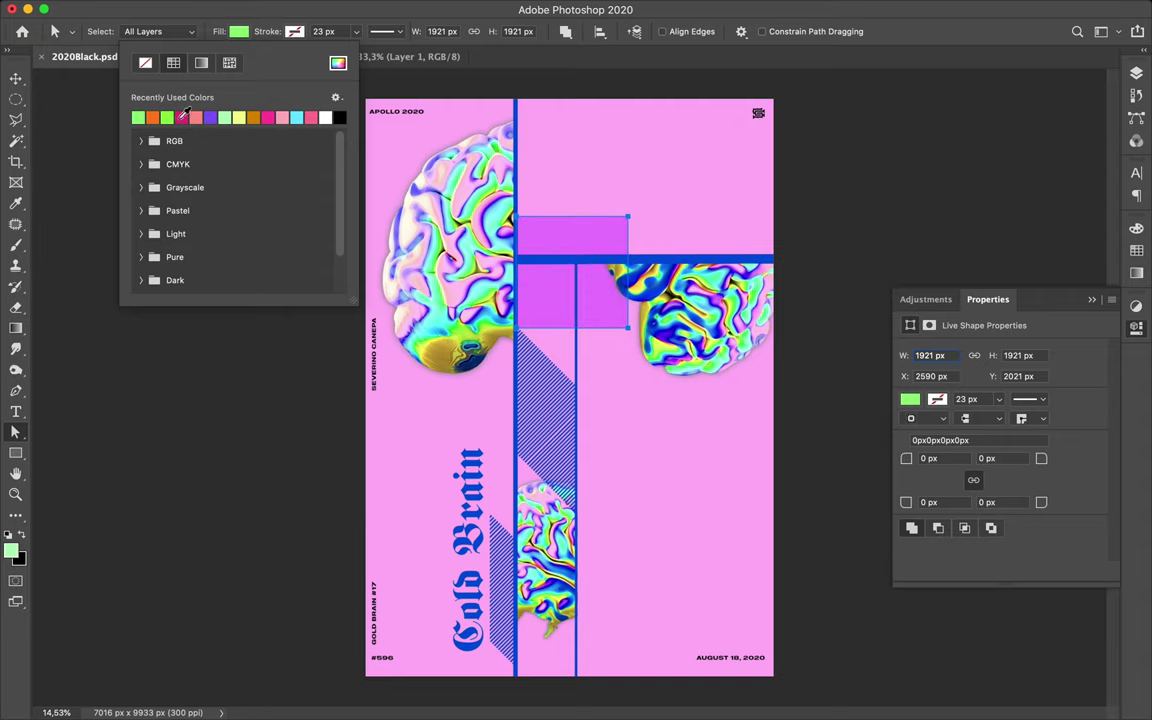
{"action": "left_click", "coordinate": [209, 116]}
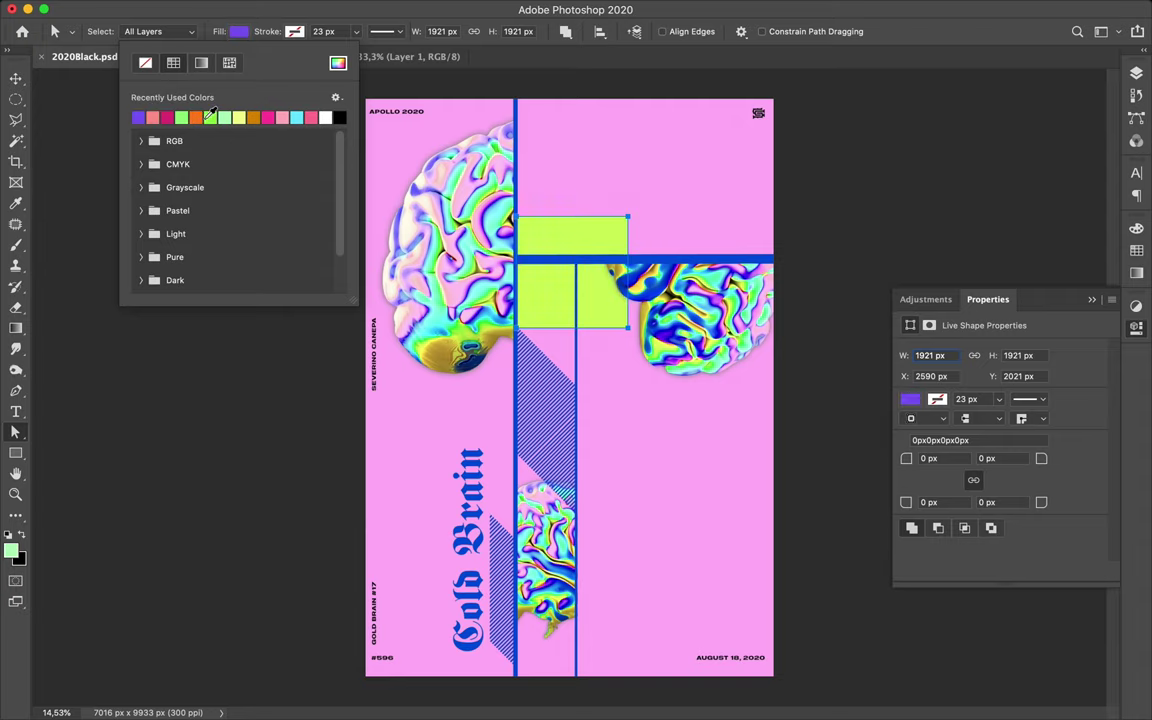
{"action": "key", "text": "v"}
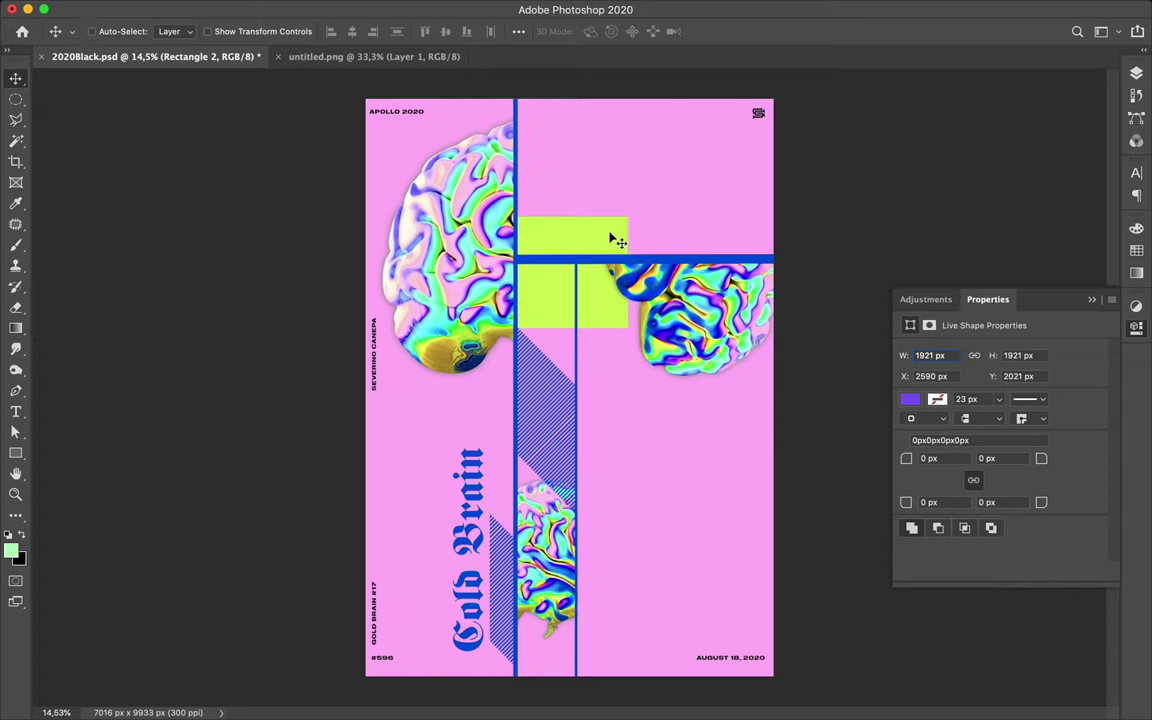
{"action": "key", "text": "b"}
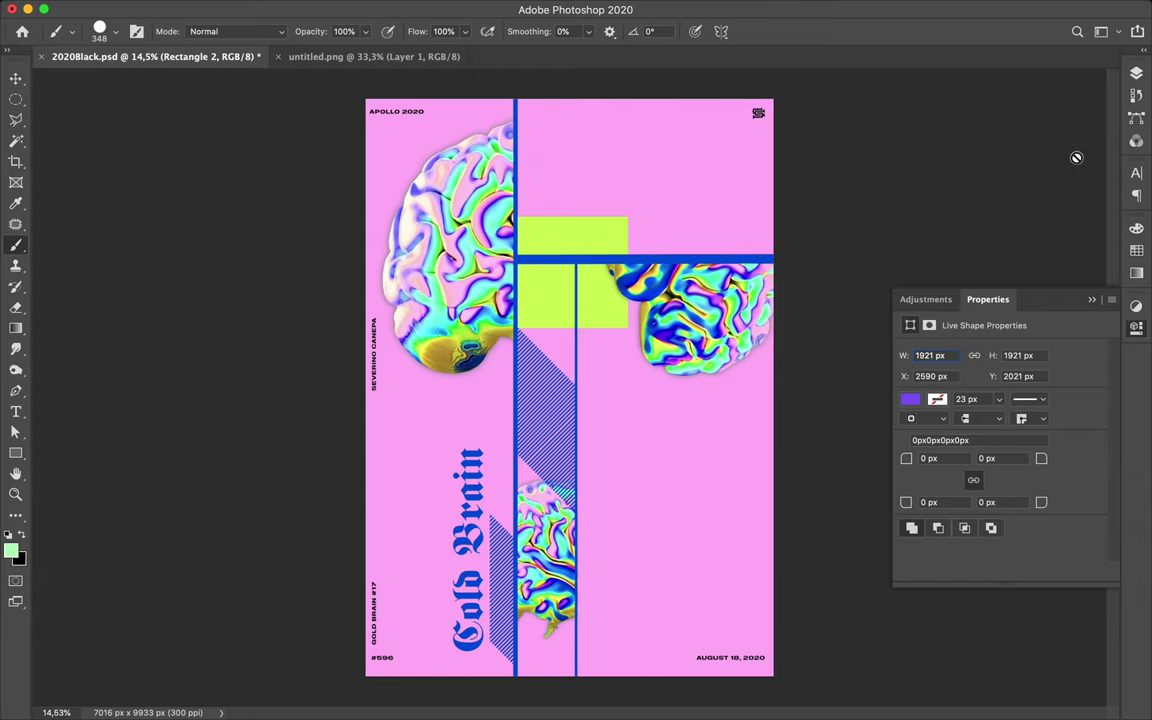
Add a new empty layer and set the brush to Soft Round at 2480 px, 0% hardness.
{"action": "key", "text": "F7"}
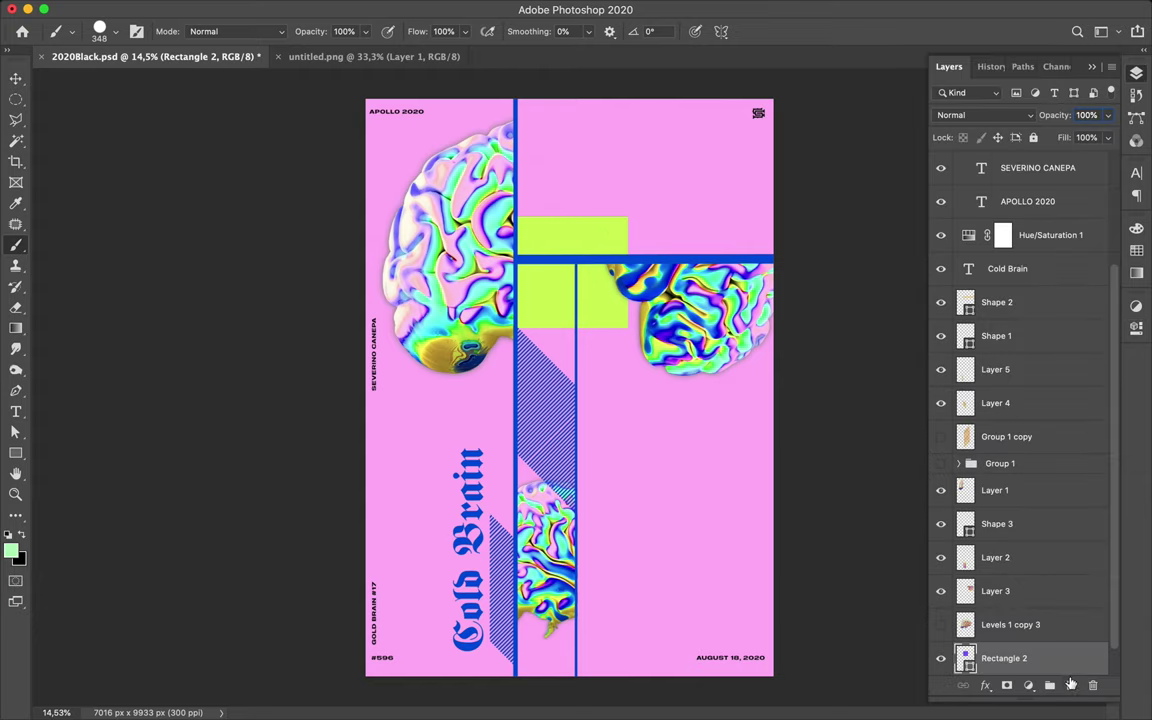
{"action": "left_click", "coordinate": [1071, 686]}
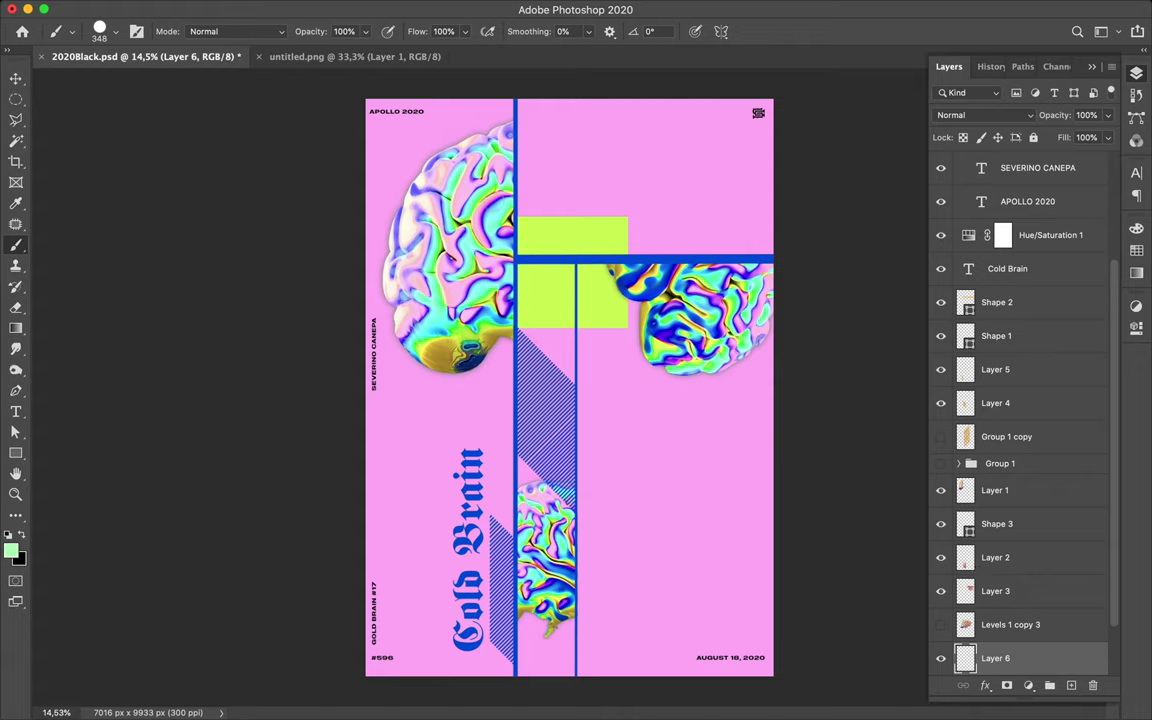
{"action": "left_click", "coordinate": [115, 31]}
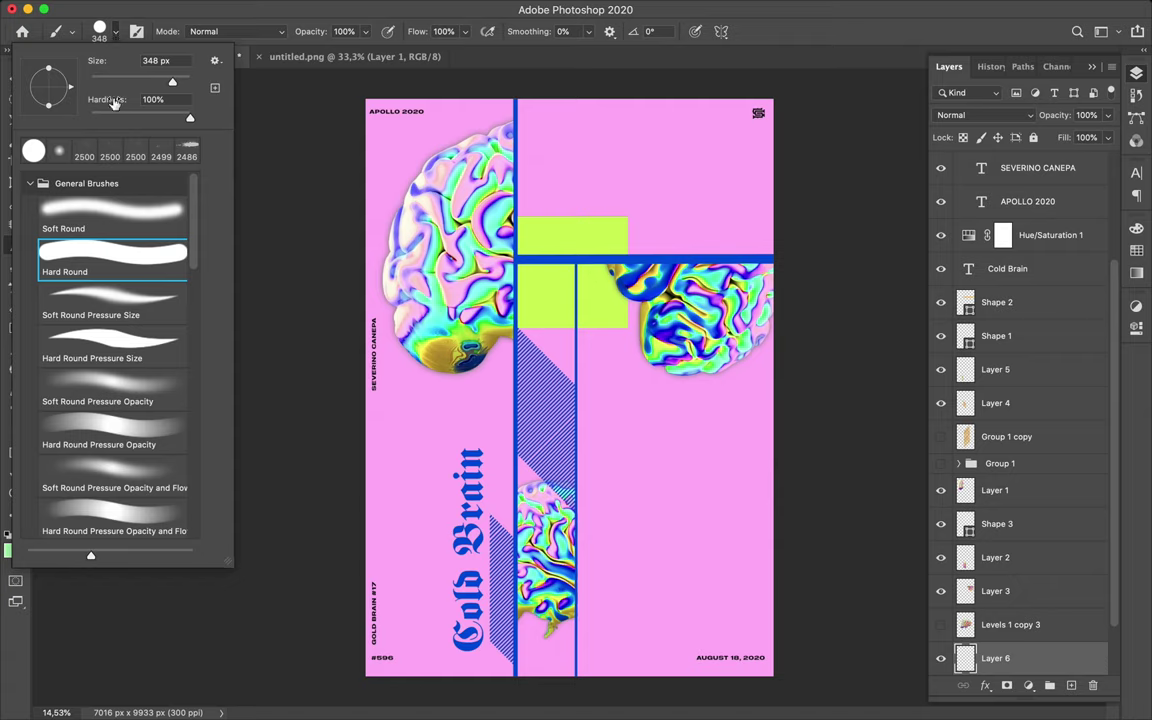
{"action": "left_click", "coordinate": [110, 210]}
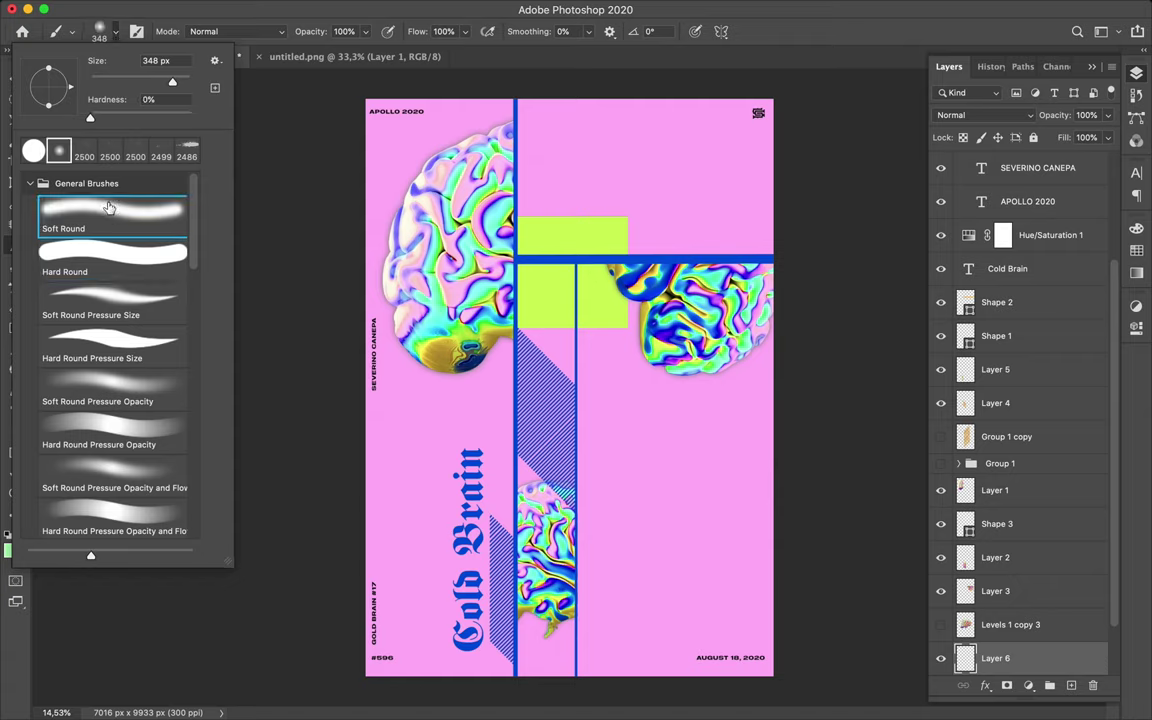
{"action": "left_click", "coordinate": [107, 35]}
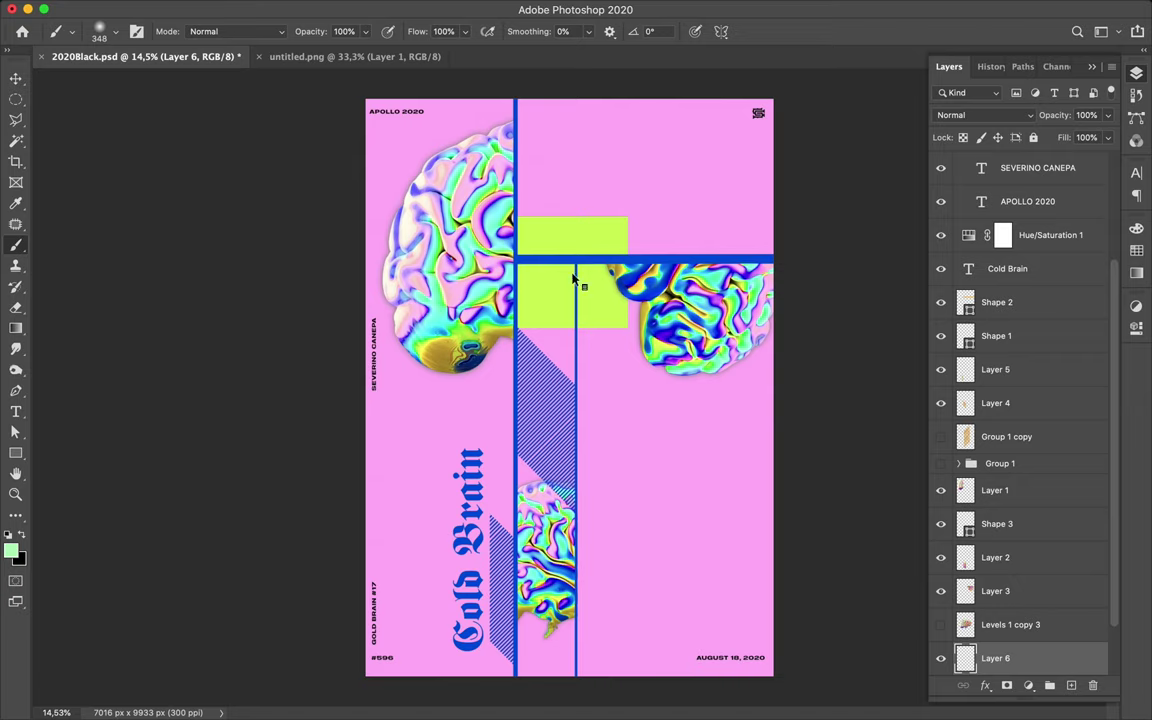
{"action": "right_click", "coordinate": [564, 274]}
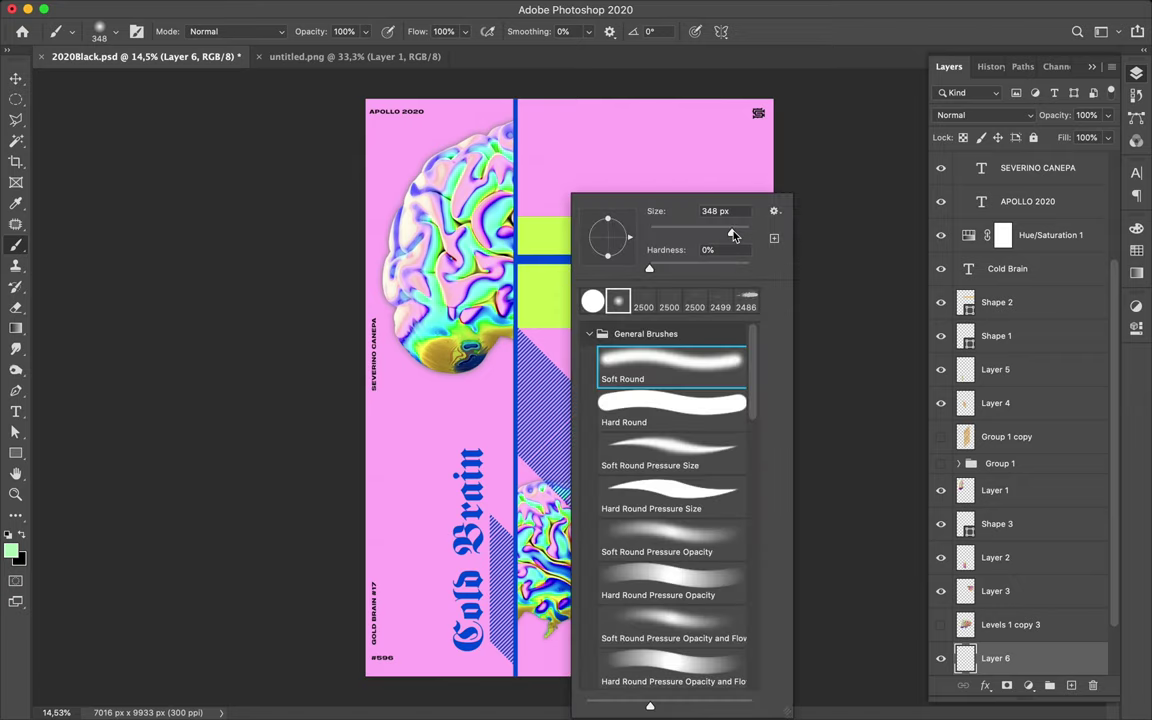
{"action": "left_click_drag", "start_coordinate": [739, 235], "coordinate": [741, 236]}
{"action": "left_click_drag", "start_coordinate": [746, 236], "coordinate": [744, 237]}
{"action": "left_click", "coordinate": [567, 266]}
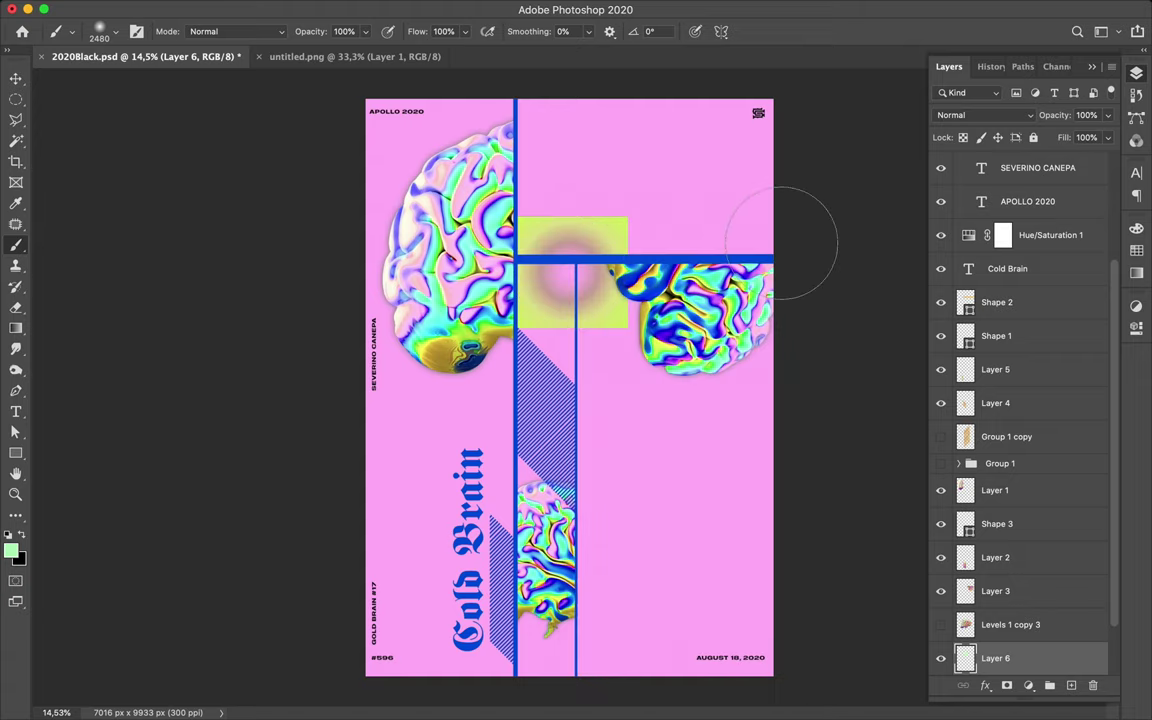
{"action": "key", "text": "ctrl+z"}
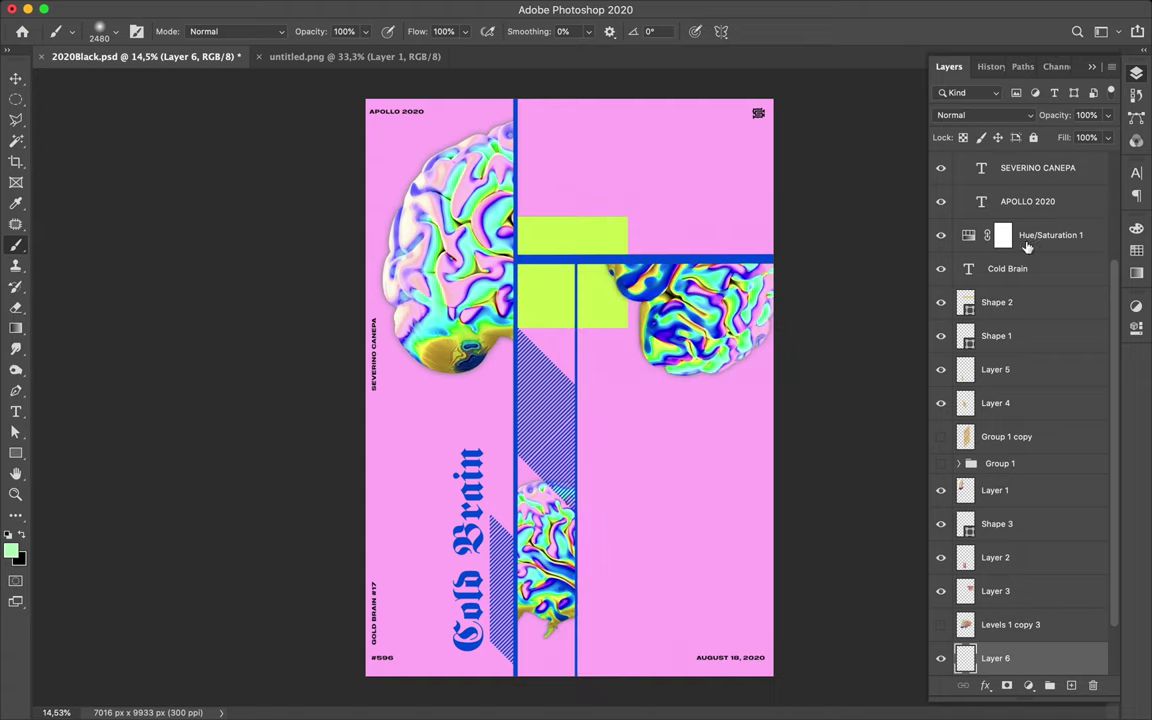
{"action": "left_click", "coordinate": [1137, 251]}
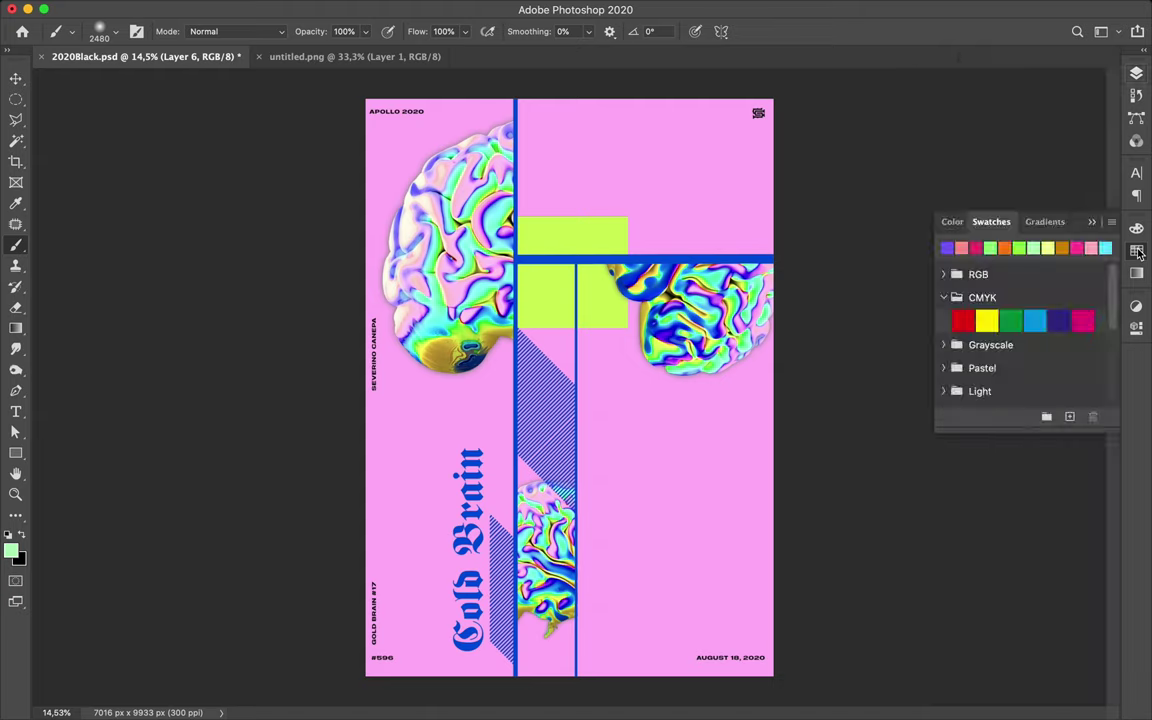
Brush soft colour dabs around the lime square on Layer 6, undoing the unwanted ones.
{"action": "left_click", "coordinate": [963, 247]}
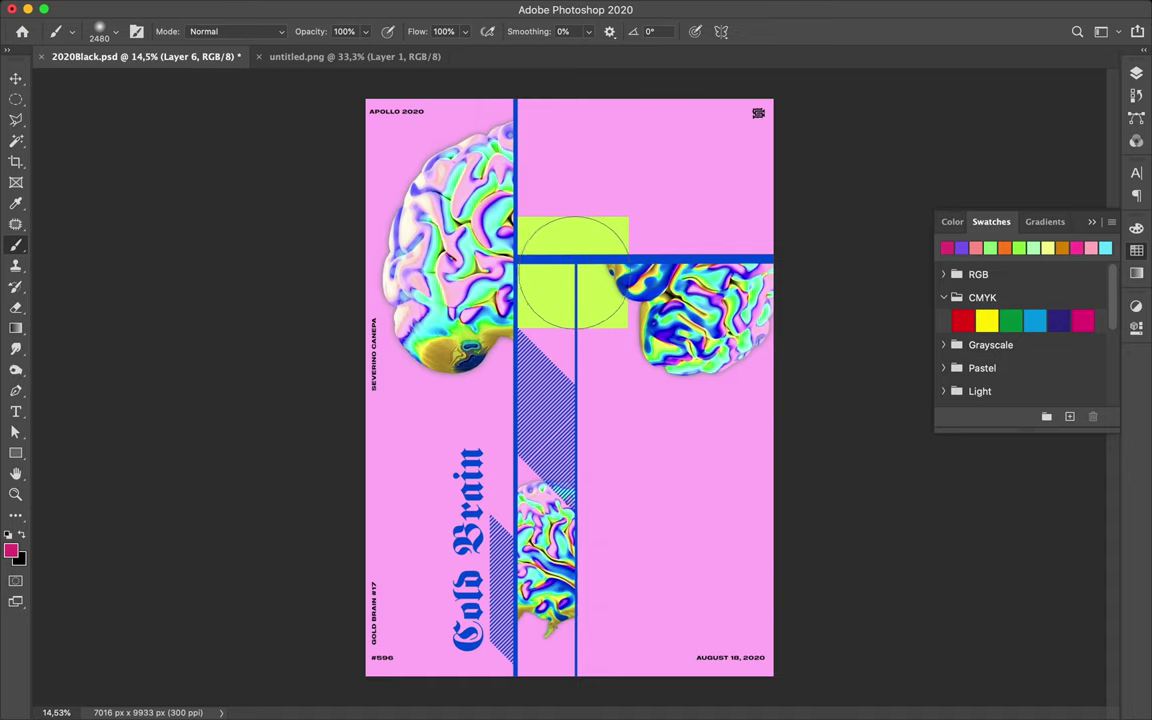
{"action": "left_click", "coordinate": [573, 272]}
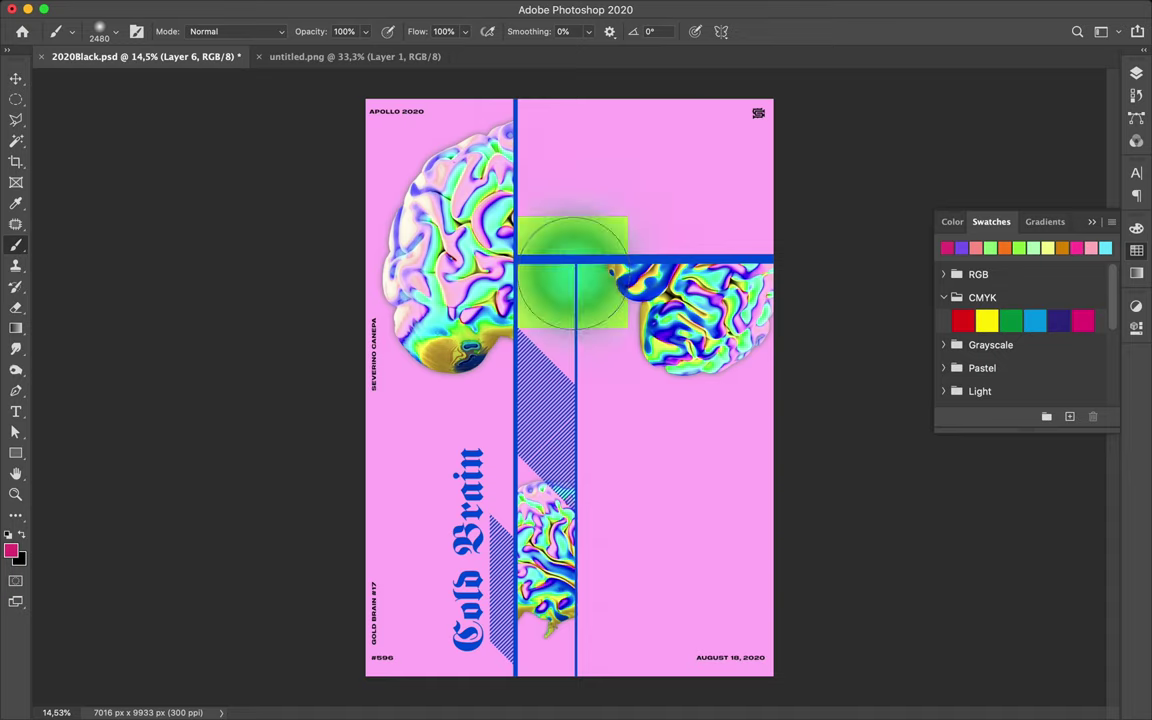
{"action": "key", "text": "ctrl+z"}
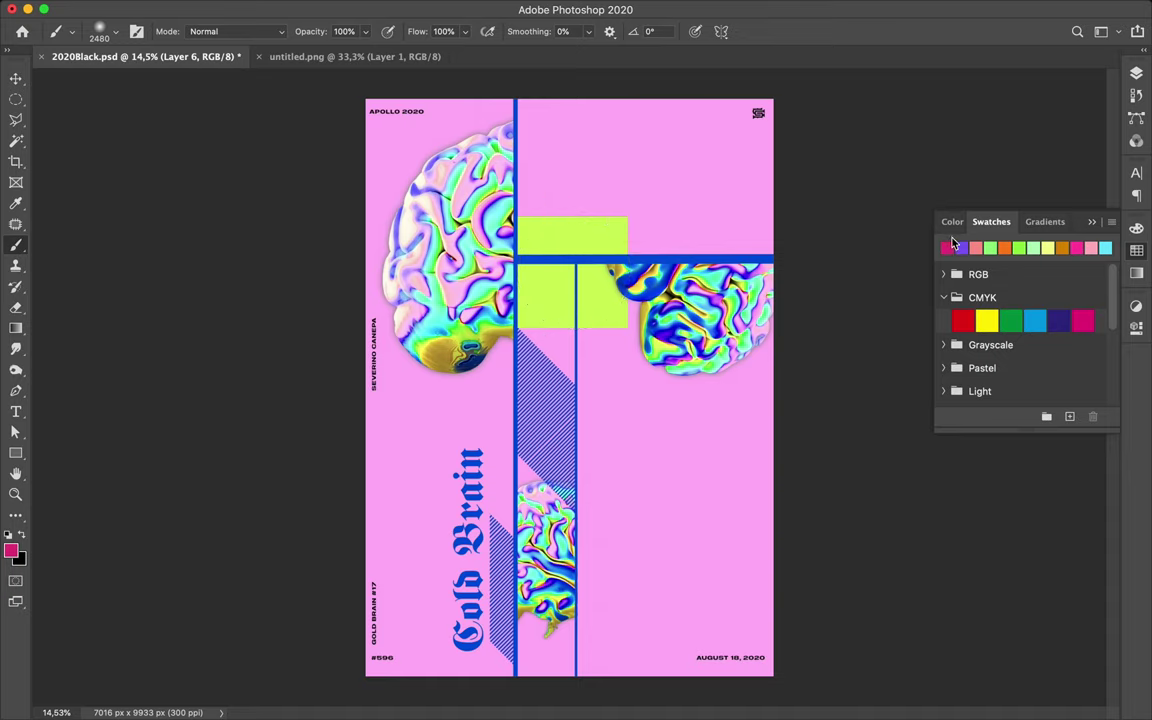
{"action": "left_click", "coordinate": [958, 247]}
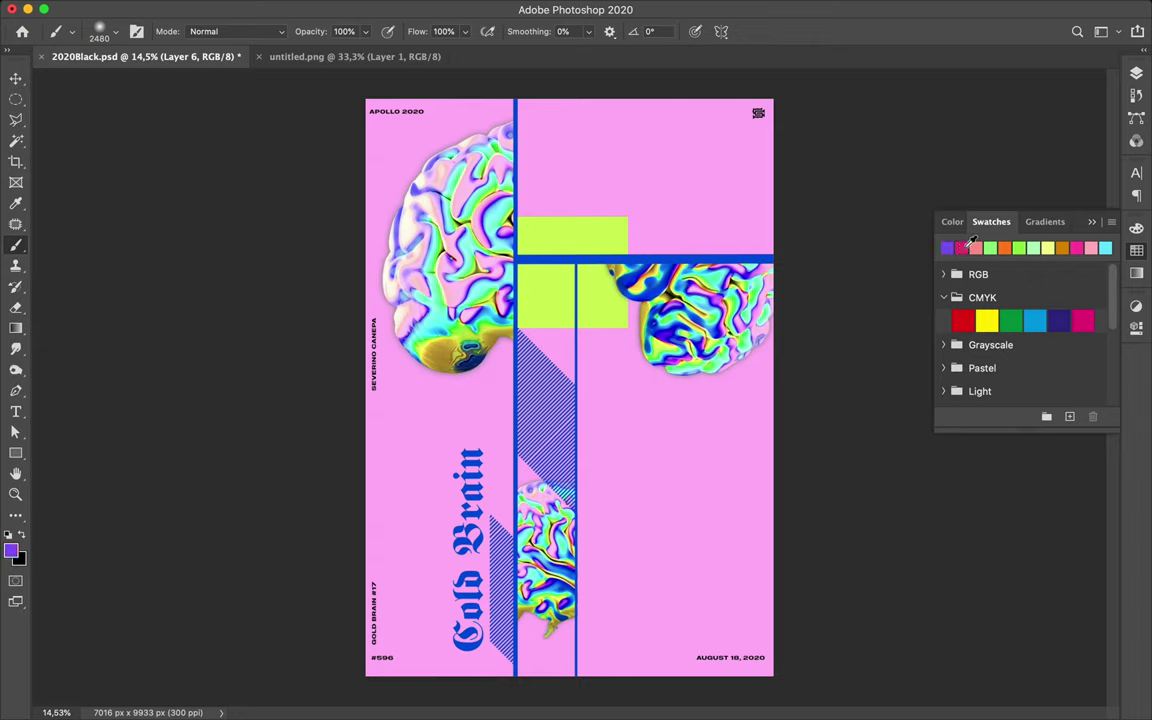
{"action": "left_click", "coordinate": [627, 195]}
{"action": "key", "text": "ctrl+z"}
{"action": "left_click", "coordinate": [572, 272]}
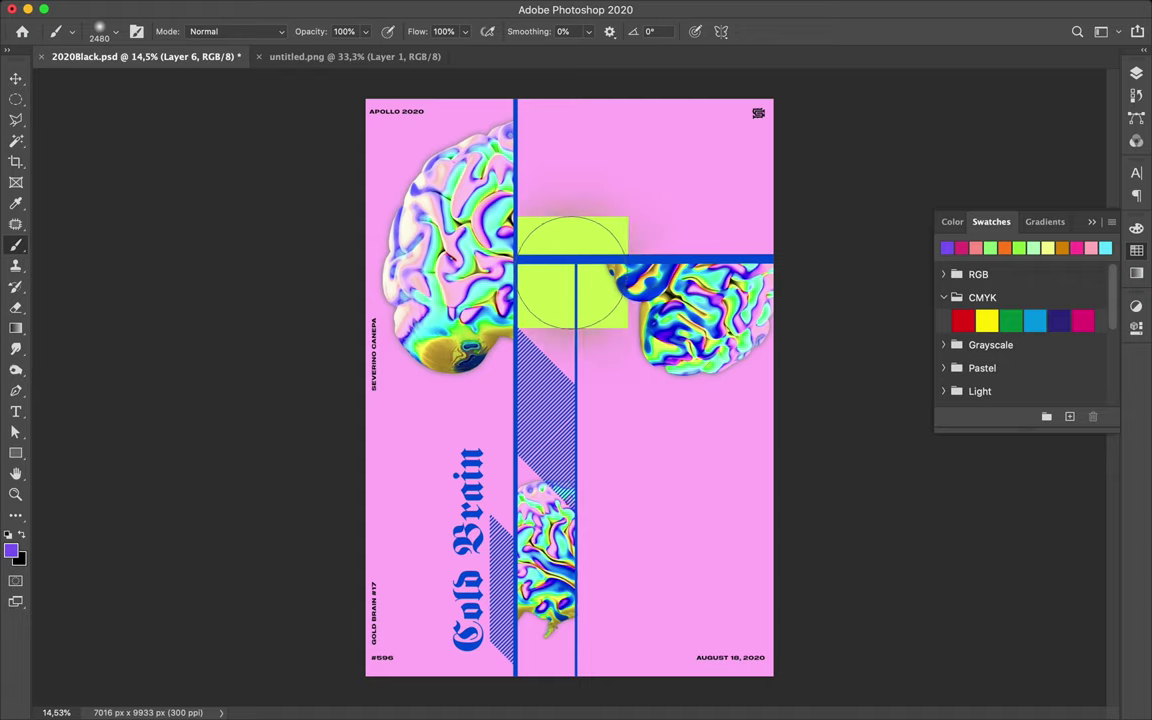
{"action": "left_click", "coordinate": [572, 272]}
{"action": "left_click", "coordinate": [572, 272]}
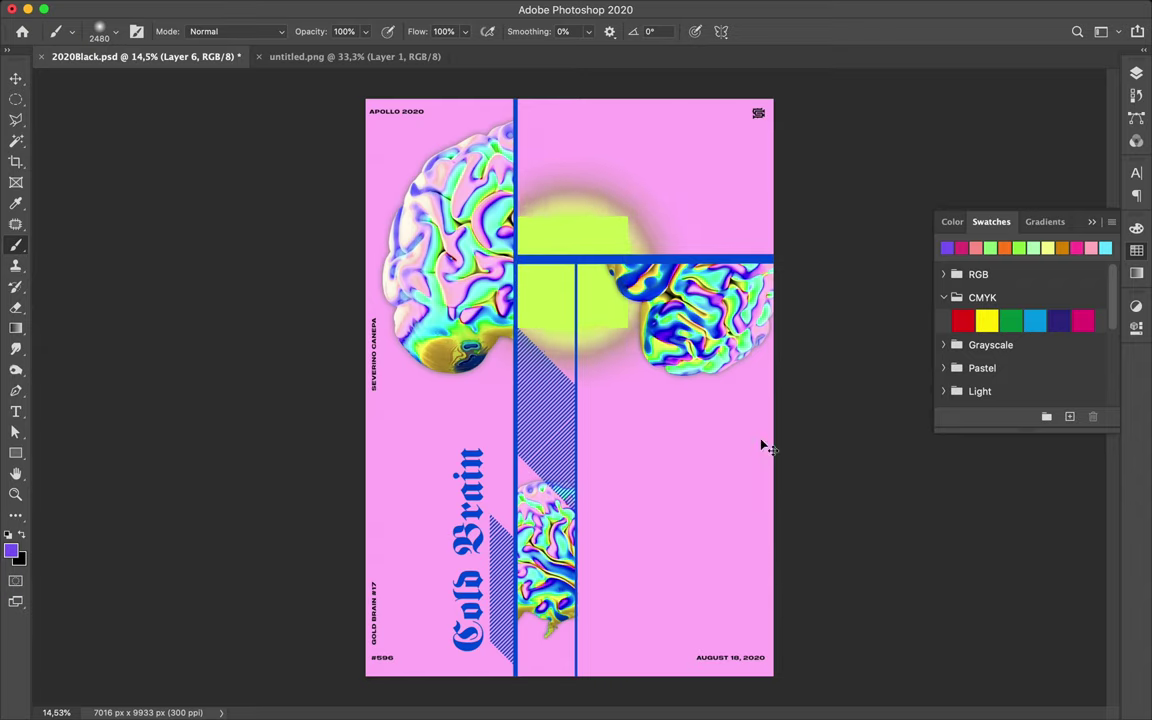
{"action": "key", "text": "ctrl+z"}
{"action": "key", "text": "ctrl+z"}
{"action": "key", "text": "ctrl+z"}
{"action": "key", "text": "ctrl+z"}
{"action": "key", "text": "ctrl+z"}
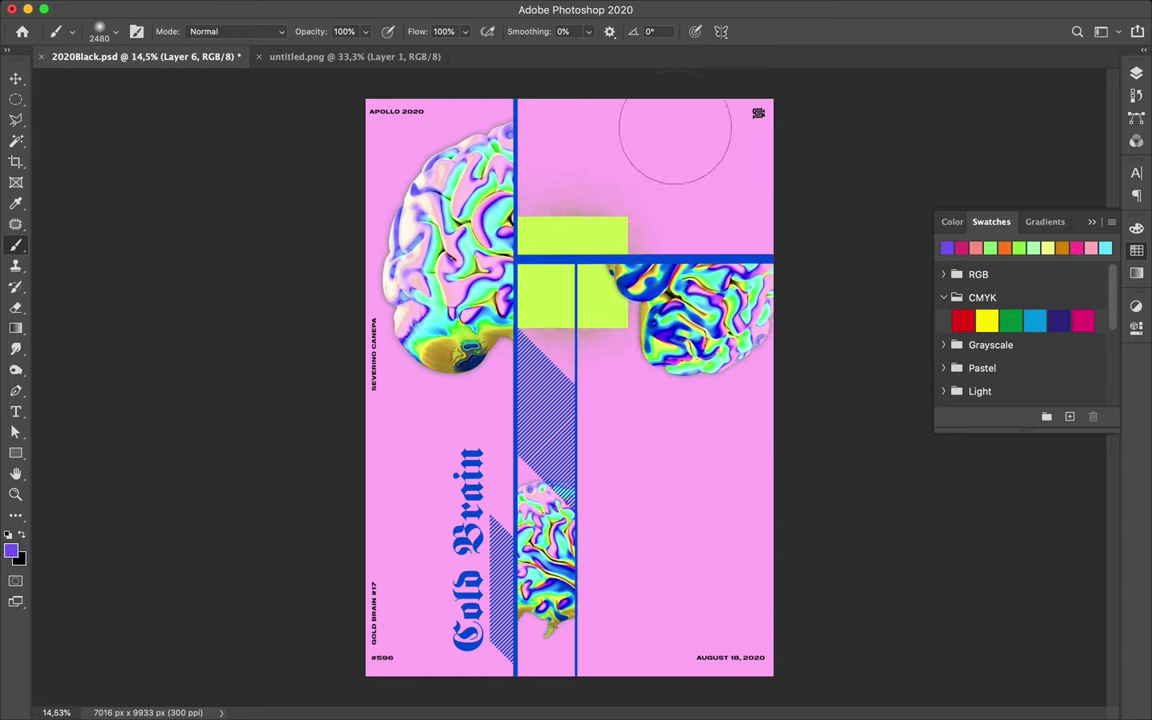
Try shifting the glow layer to the right, then undo the move.
{"action": "key", "text": "m"}
{"action": "key", "text": "v"}
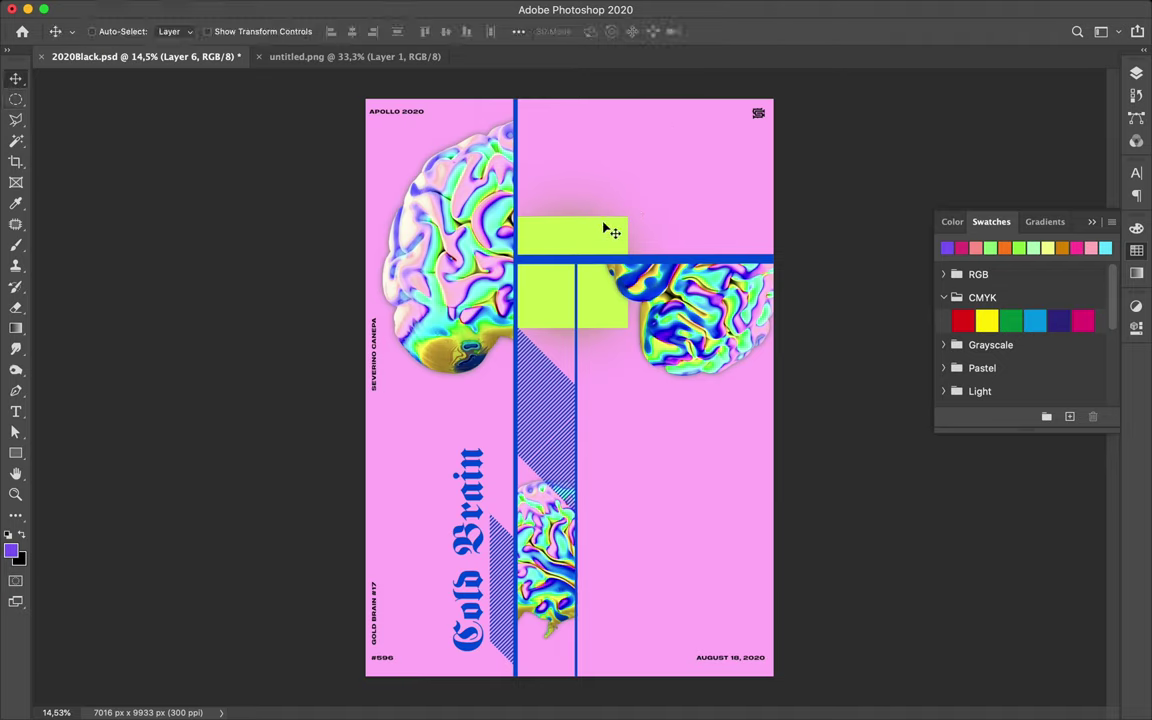
{"action": "left_click_drag", "start_coordinate": [597, 239], "coordinate": [702, 239]}
{"action": "key", "text": "ctrl+z"}
{"action": "left_click_drag", "start_coordinate": [592, 244], "coordinate": [681, 244]}
{"action": "key", "text": "ctrl+z"}
Duplicate the lime square to its right and shrink the copy into a narrow vertical bar.
{"action": "left_click_drag", "start_coordinate": [581, 244], "coordinate": [687, 239]}
{"action": "key", "text": "ctrl+t"}
{"action": "left_click_drag", "start_coordinate": [742, 330], "coordinate": [646, 260]}
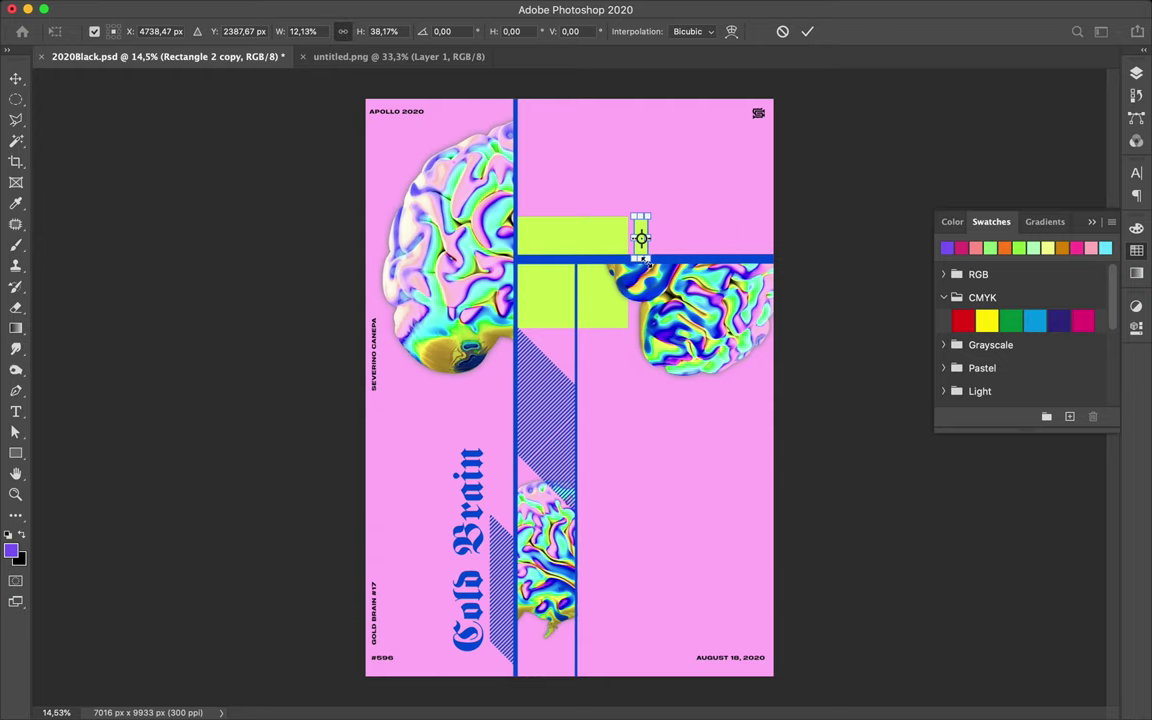
{"action": "key", "text": "Return"}
{"action": "scroll", "coordinate": [652, 268], "scroll_direction": "up", "scroll_amount": 5}
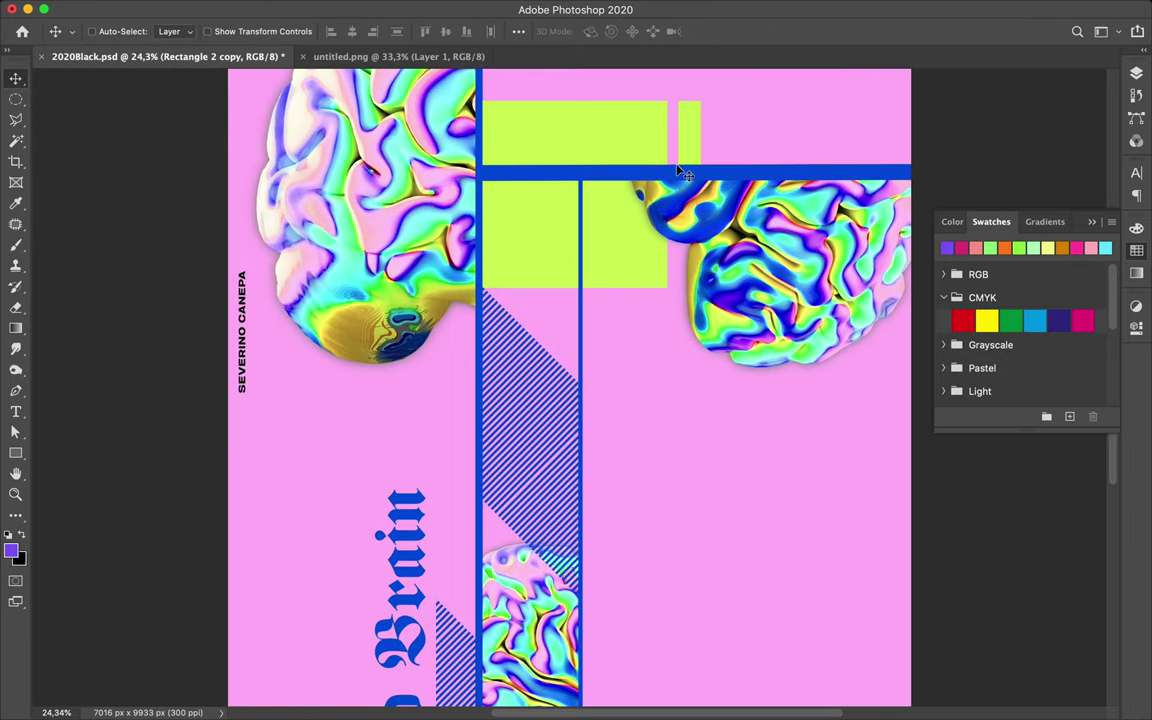
{"action": "scroll", "coordinate": [679, 172], "scroll_direction": "up", "scroll_amount": 3}
Repeat the lime bar rightward along the top blue crossbar, then zoom out to the whole poster.
{"action": "left_click_drag", "start_coordinate": [618, 260], "coordinate": [662, 261]}
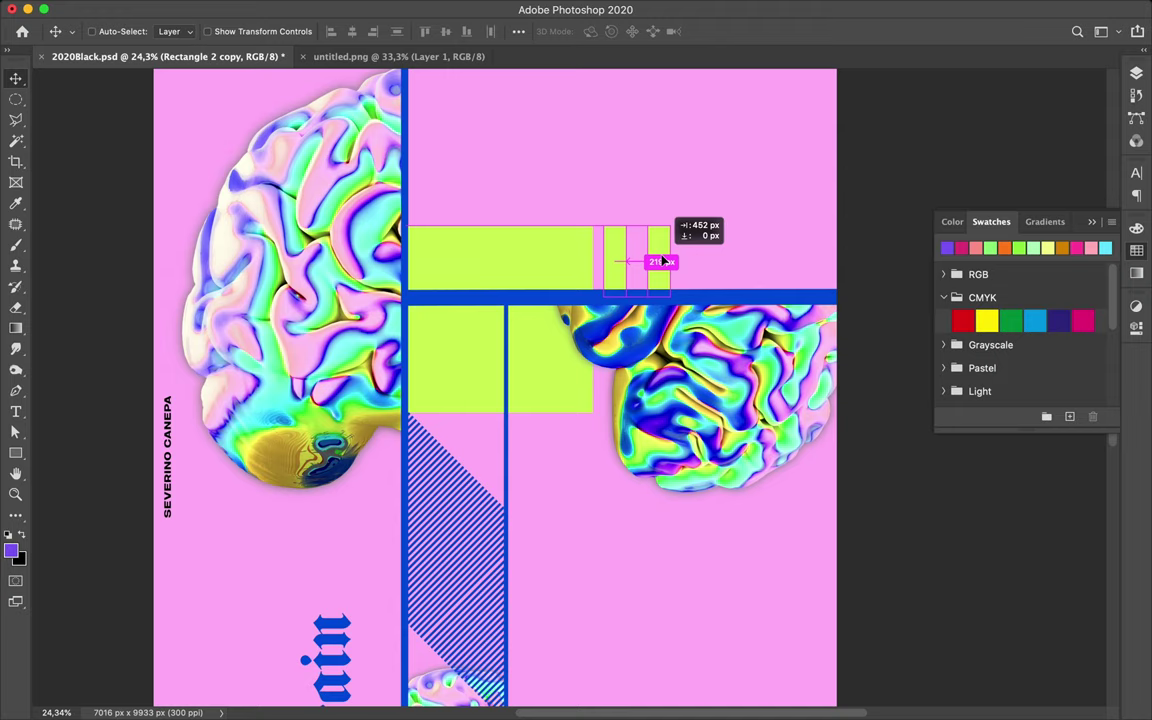
{"action": "left_click_drag", "start_coordinate": [660, 260], "coordinate": [688, 262]}
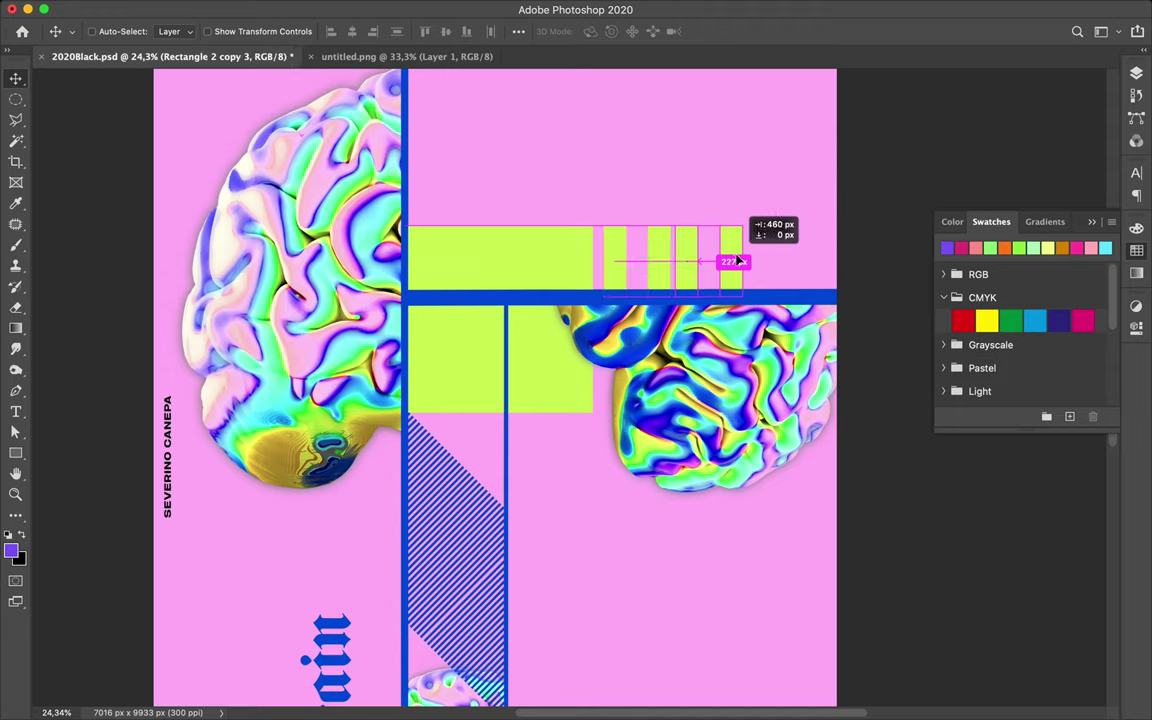
{"action": "left_click_drag", "start_coordinate": [740, 260], "coordinate": [843, 260]}
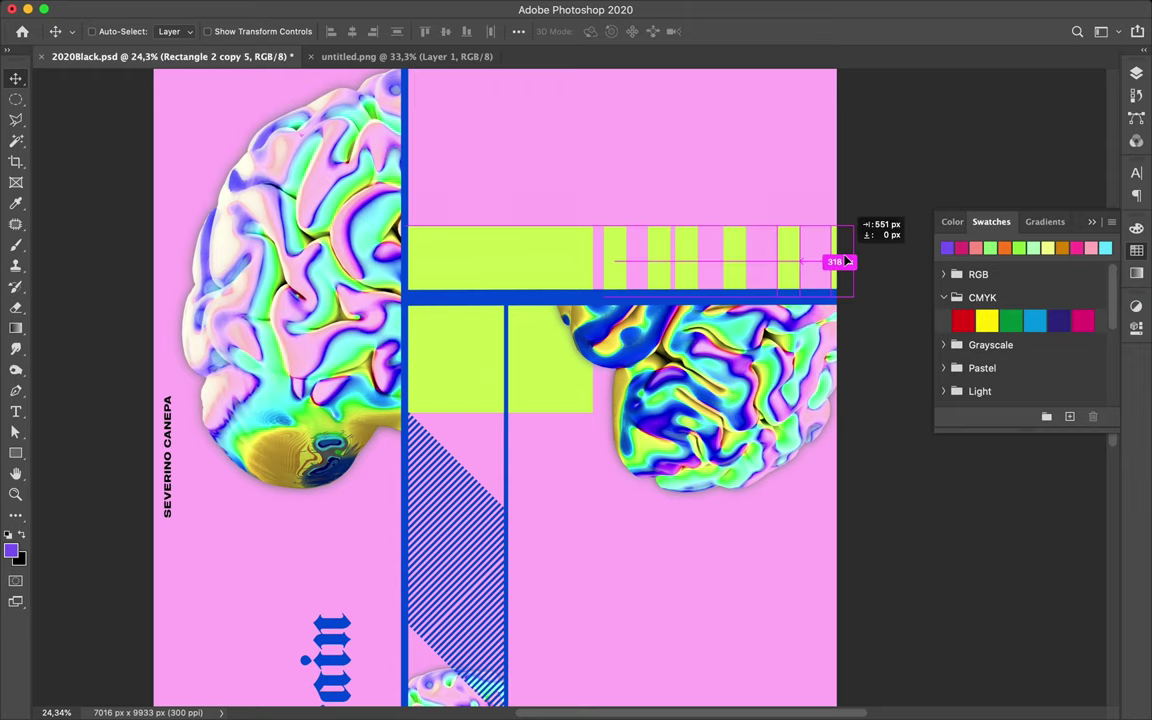
{"action": "scroll", "coordinate": [627, 228], "scroll_direction": "down", "scroll_amount": 3}
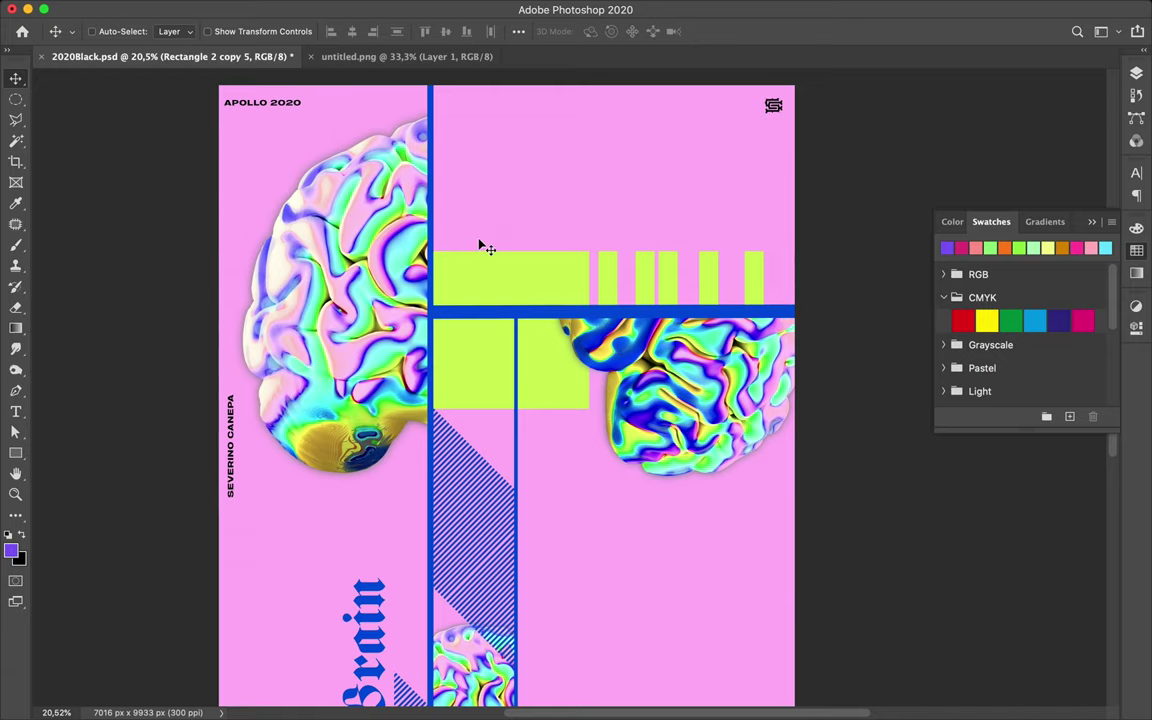
{"action": "scroll", "coordinate": [483, 247], "scroll_direction": "down", "scroll_amount": 3}
{"action": "scroll", "coordinate": [483, 247], "scroll_direction": "down", "scroll_amount": 3}
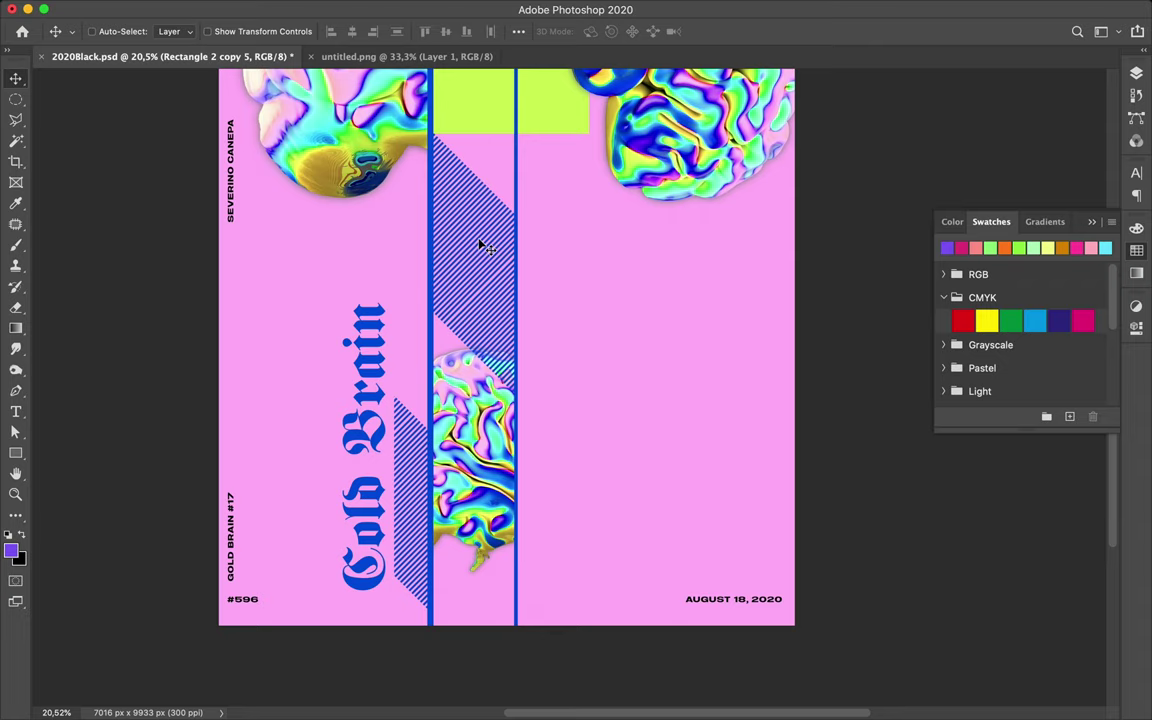
{"action": "scroll", "coordinate": [483, 246], "scroll_direction": "up", "scroll_amount": 3}
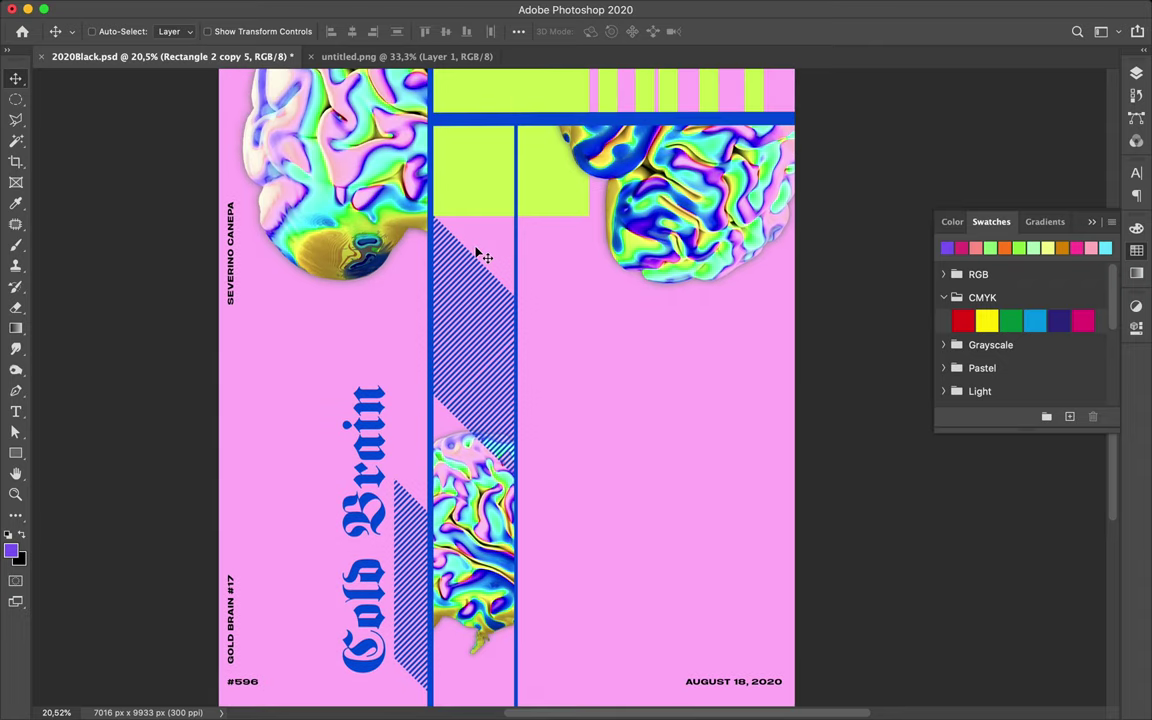
{"action": "scroll", "coordinate": [483, 250], "scroll_direction": "down", "scroll_amount": 2, "text": "alt"}
{"action": "scroll", "coordinate": [483, 255], "scroll_direction": "down", "scroll_amount": 1, "text": "alt"}
{"action": "scroll", "coordinate": [483, 256], "scroll_direction": "down", "scroll_amount": 1, "text": "alt"}
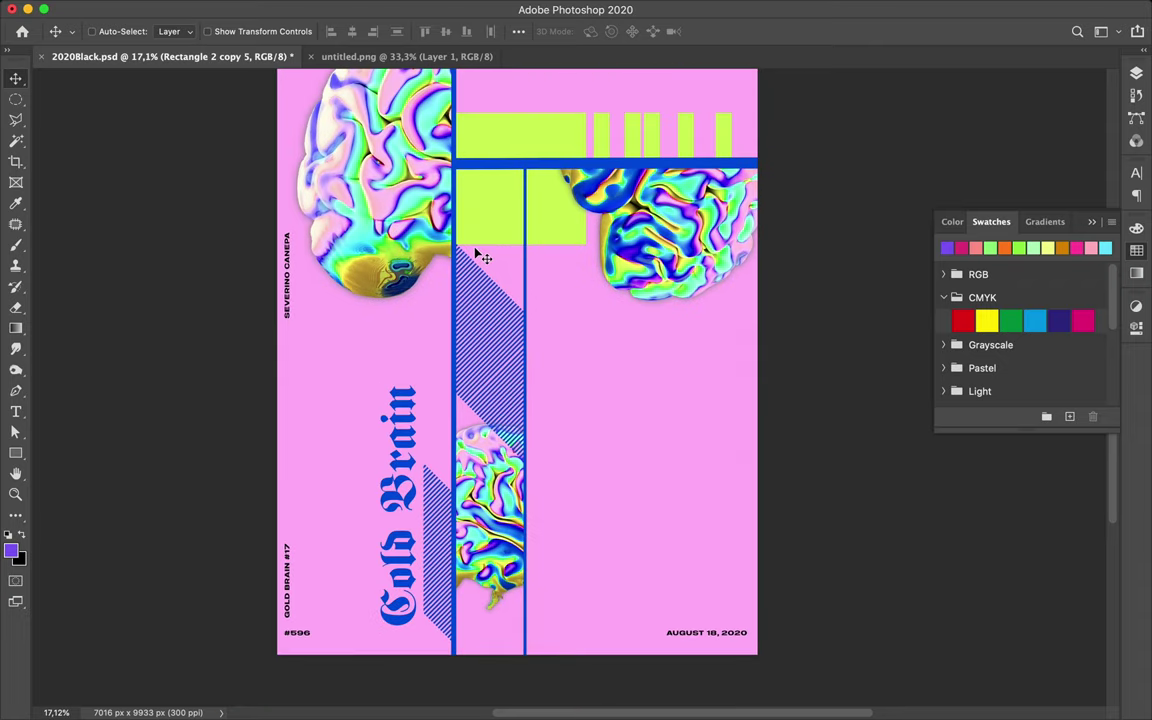
Draw a tall rectangle with no stroke, Rectangle 3, over the vertical Cold Brain title.
{"action": "scroll", "coordinate": [477, 252], "scroll_direction": "down", "scroll_amount": 2, "text": "alt"}
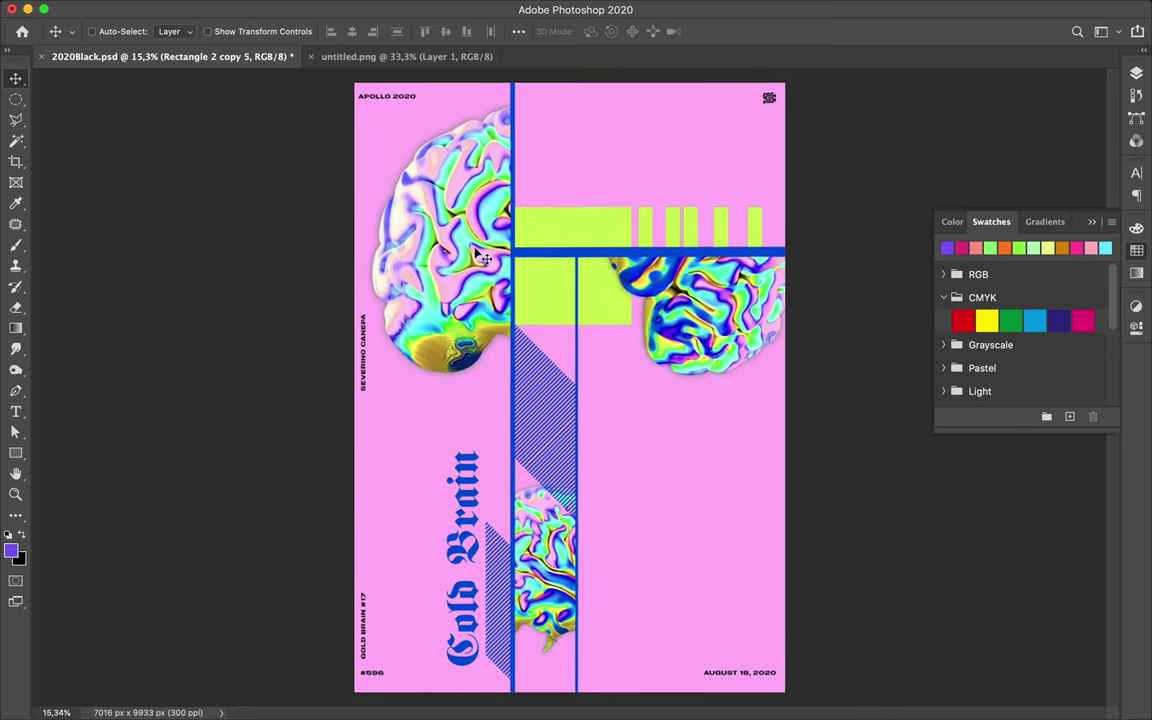
{"action": "left_click", "coordinate": [475, 497]}
{"action": "key", "text": "u"}
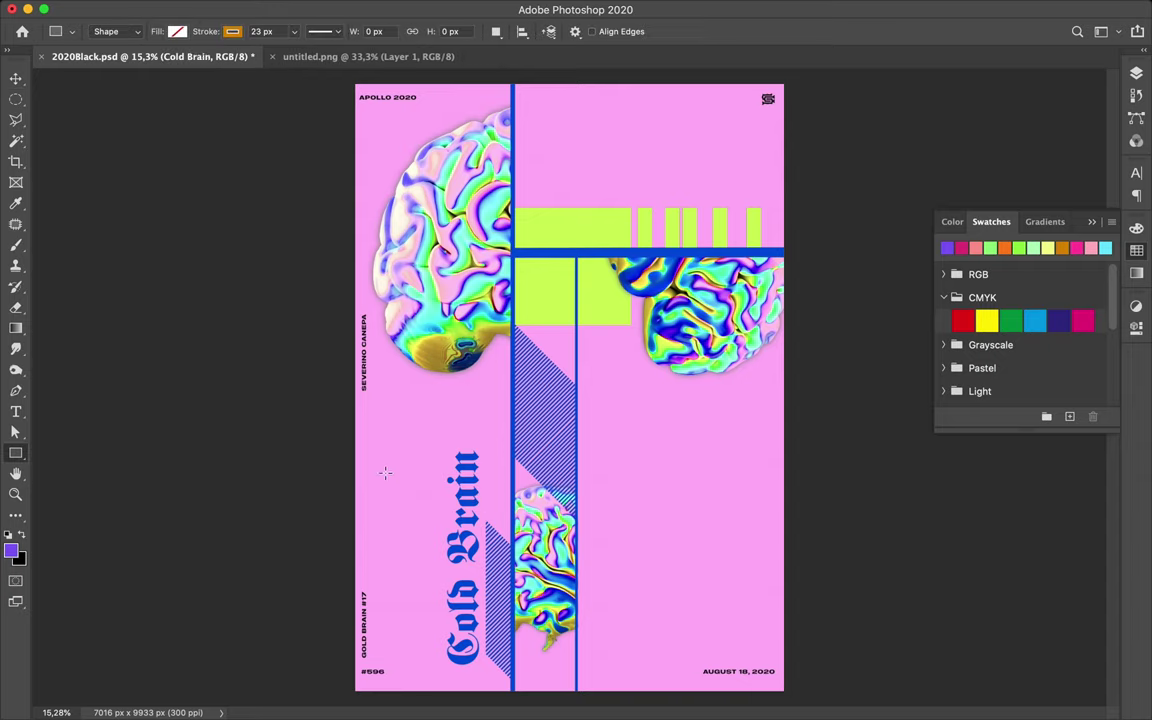
{"action": "left_click", "coordinate": [233, 31]}
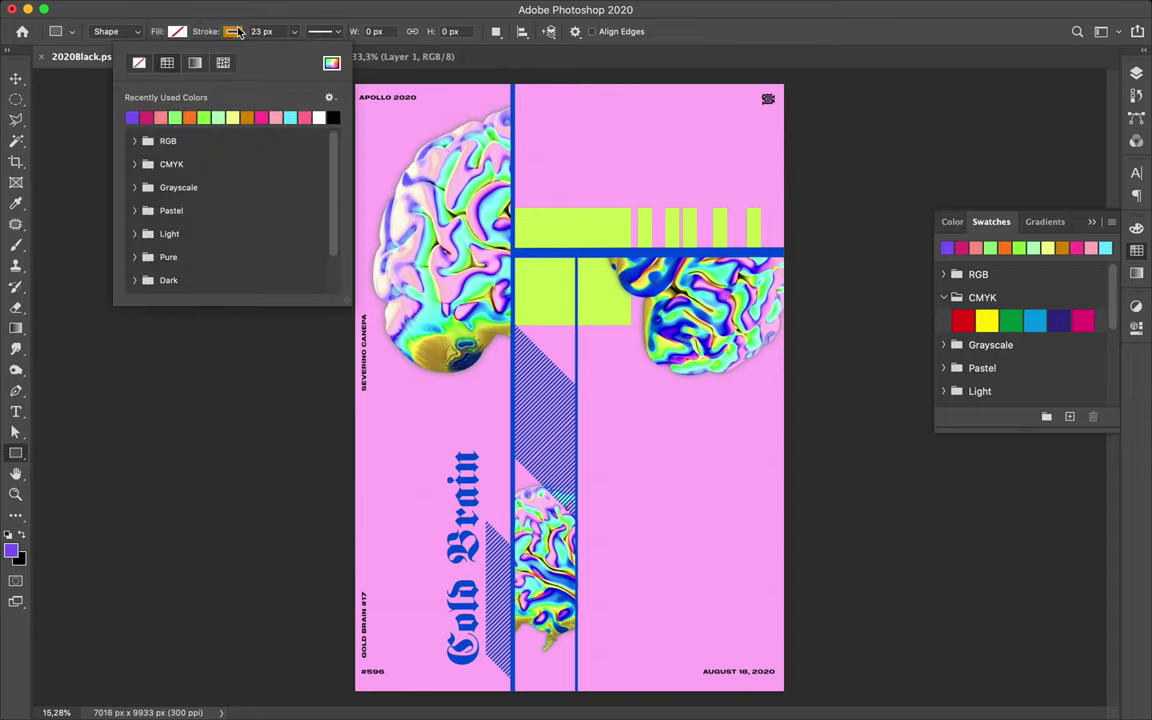
{"action": "left_click", "coordinate": [131, 63]}
{"action": "left_click", "coordinate": [180, 32]}
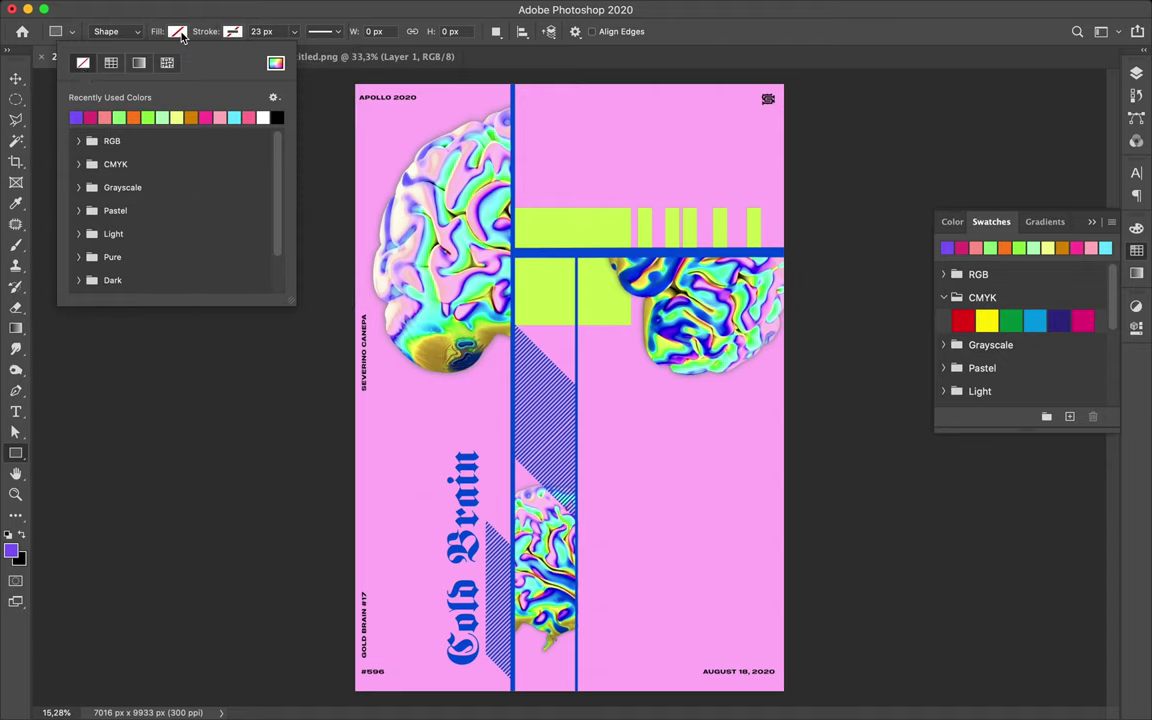
{"action": "left_click", "coordinate": [133, 117]}
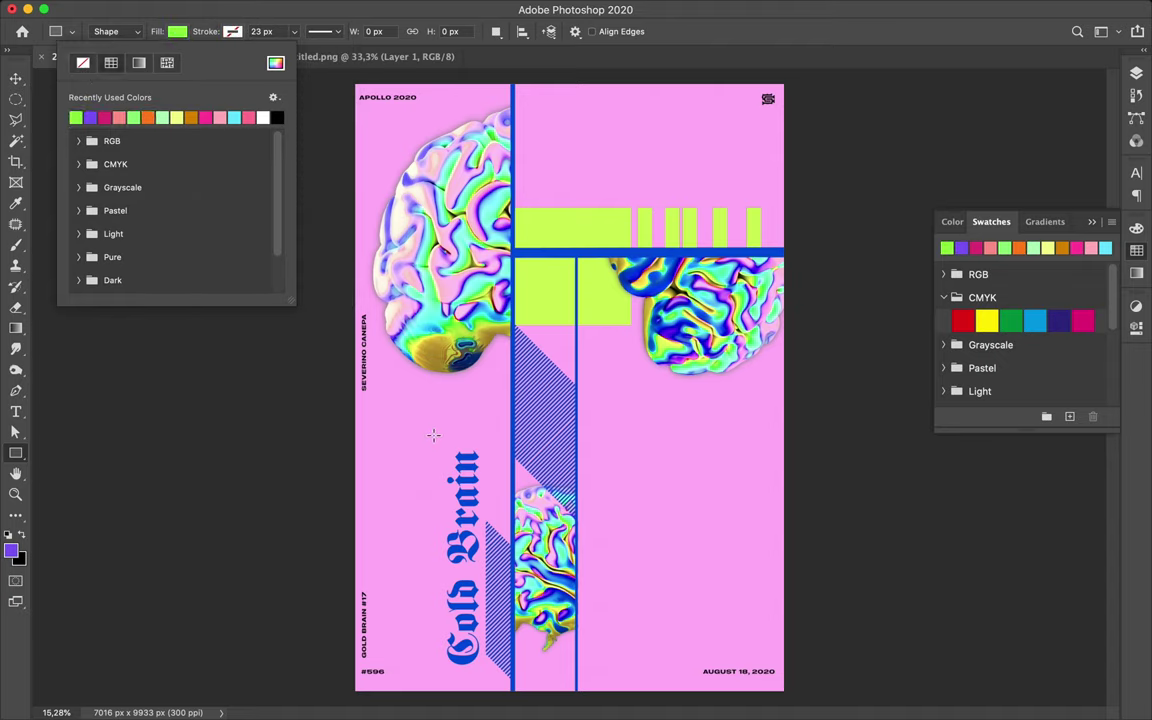
{"action": "left_click", "coordinate": [433, 434]}
{"action": "left_click_drag", "start_coordinate": [435, 436], "coordinate": [491, 675]}
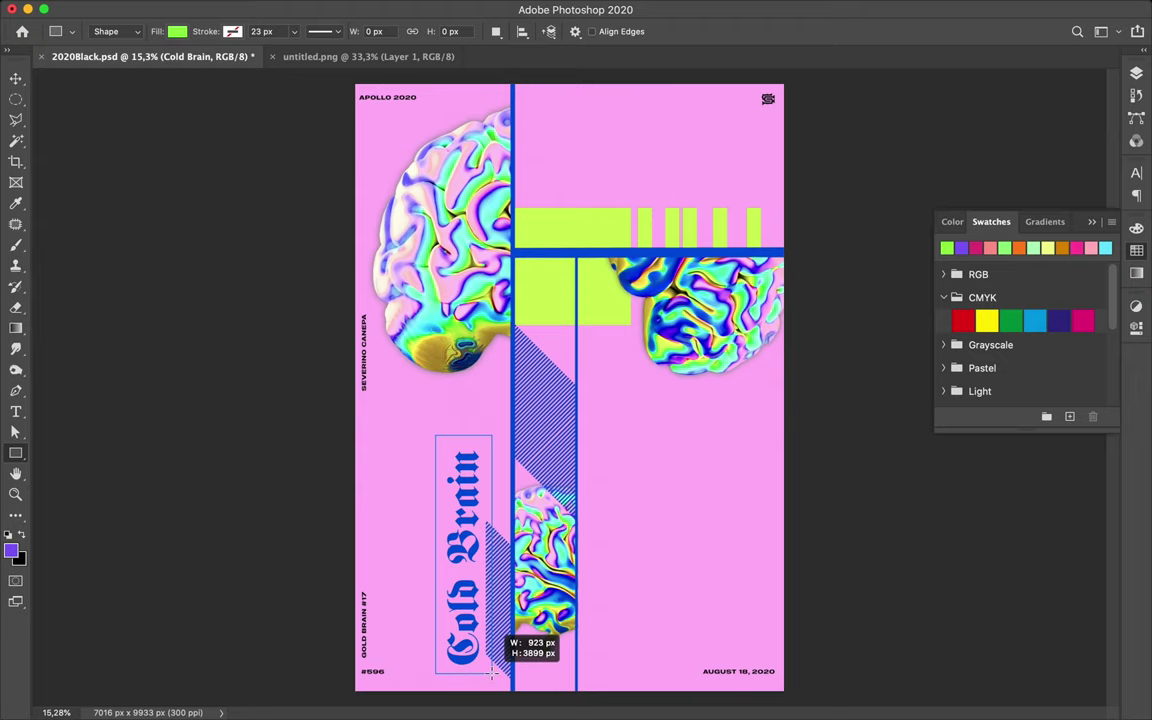
{"action": "left_click_drag", "start_coordinate": [491, 675], "coordinate": [491, 675]}
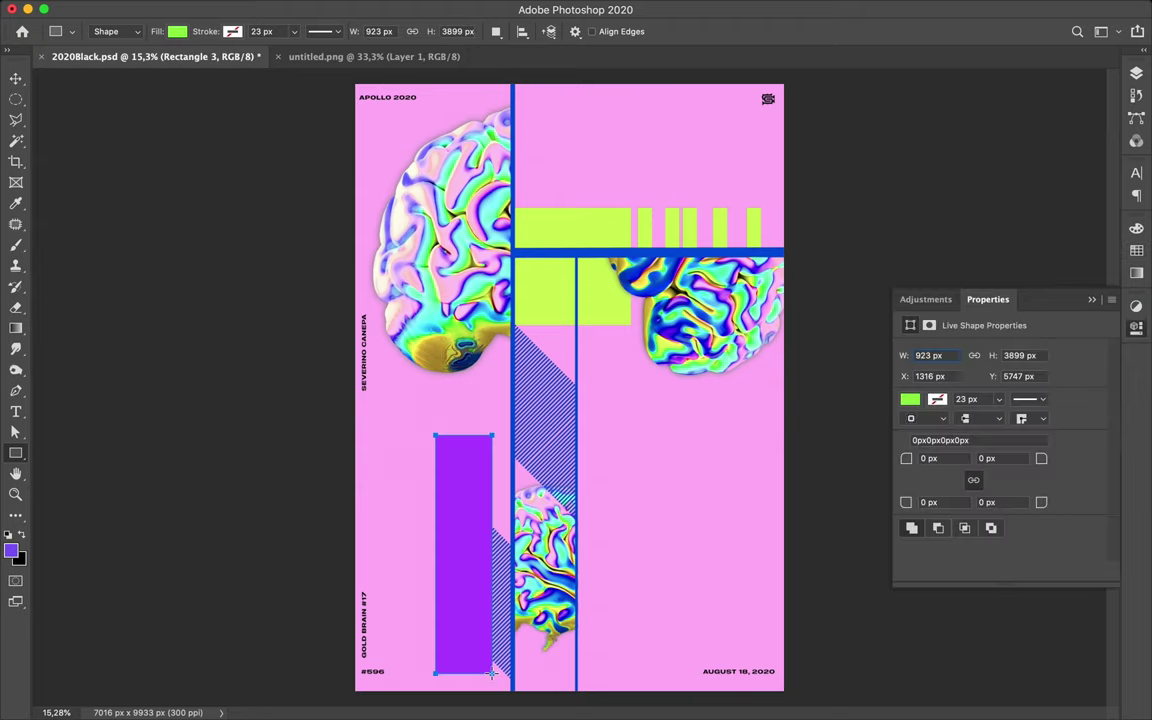
Move Rectangle 3 below the Cold Brain text layer in the layer stack.
{"action": "left_click", "coordinate": [1136, 72]}
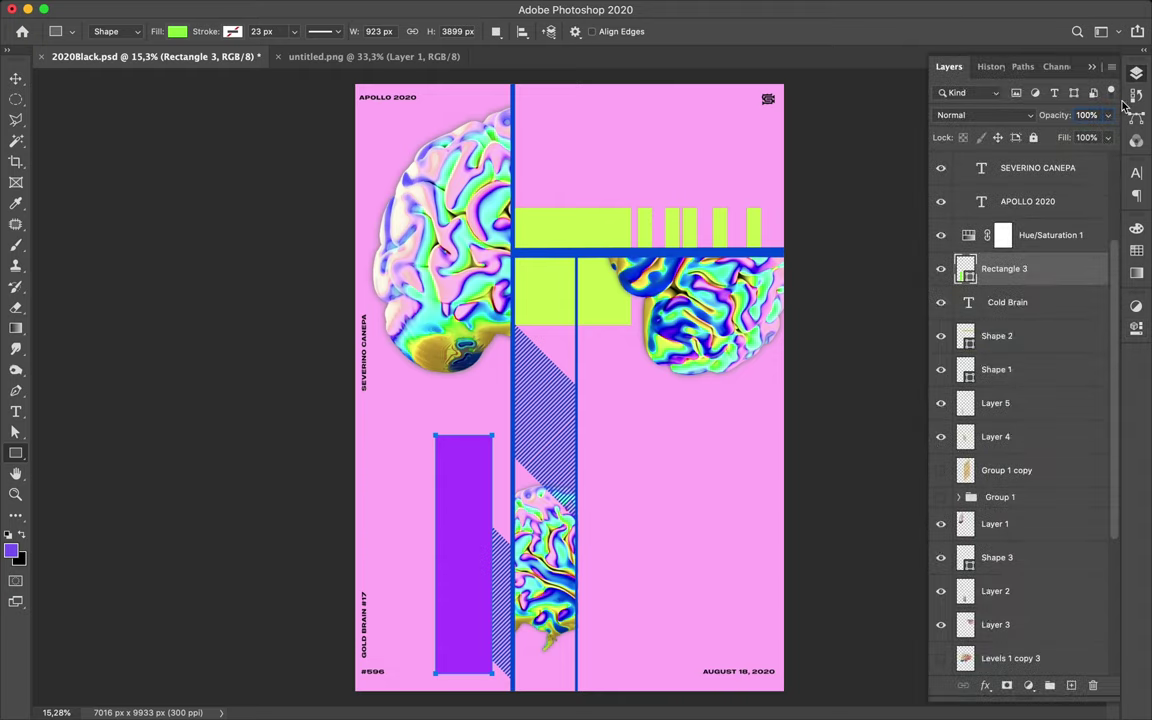
{"action": "mouse_move", "coordinate": [1004, 268]}
{"action": "left_mouse_down"}
{"action": "mouse_move", "coordinate": [1030, 331]}
{"action": "mouse_move", "coordinate": [1035, 643]}
{"action": "left_mouse_up"}
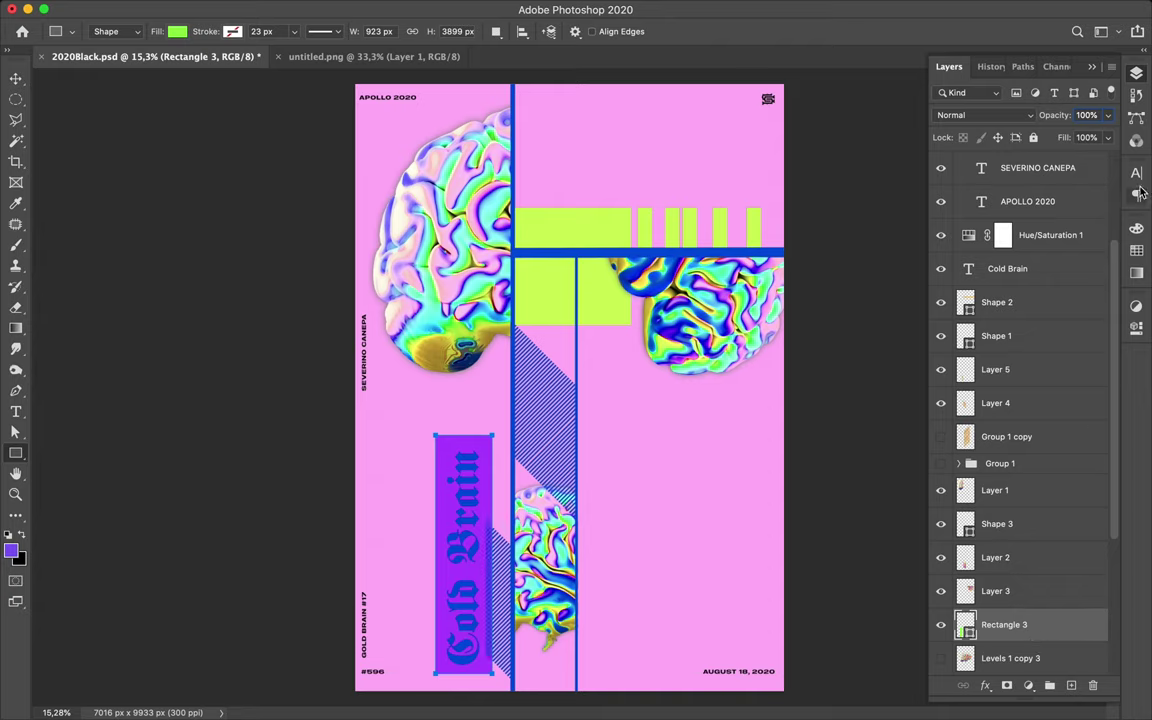
{"action": "left_click", "coordinate": [1136, 251]}
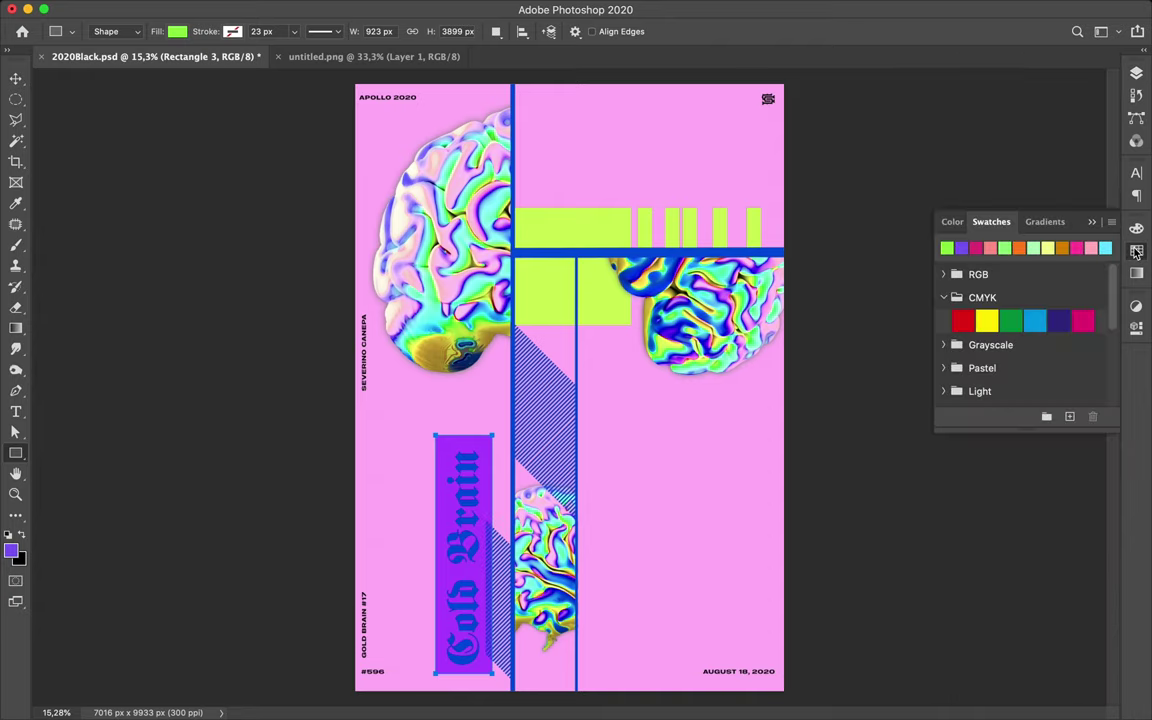
Cycle Rectangle 3's fill through purple, pink, orange, yellow and salmon swatches, ending on green.
{"action": "left_click", "coordinate": [947, 247]}
{"action": "left_click", "coordinate": [957, 247]}
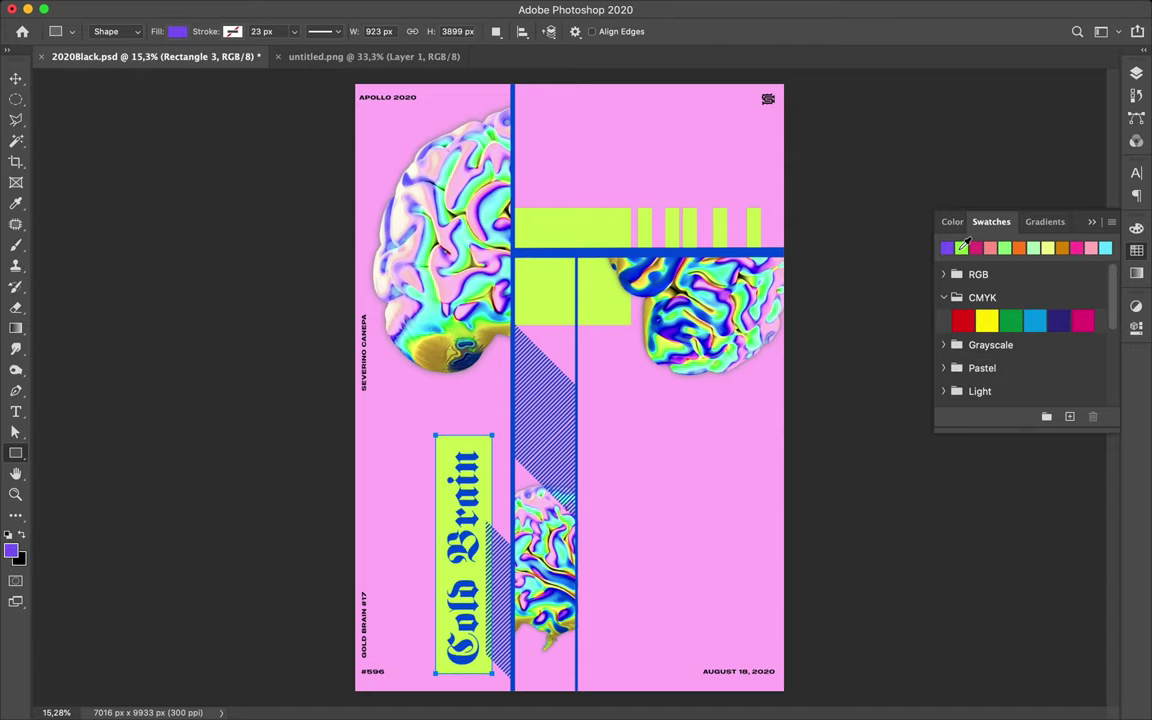
{"action": "left_click", "coordinate": [968, 247]}
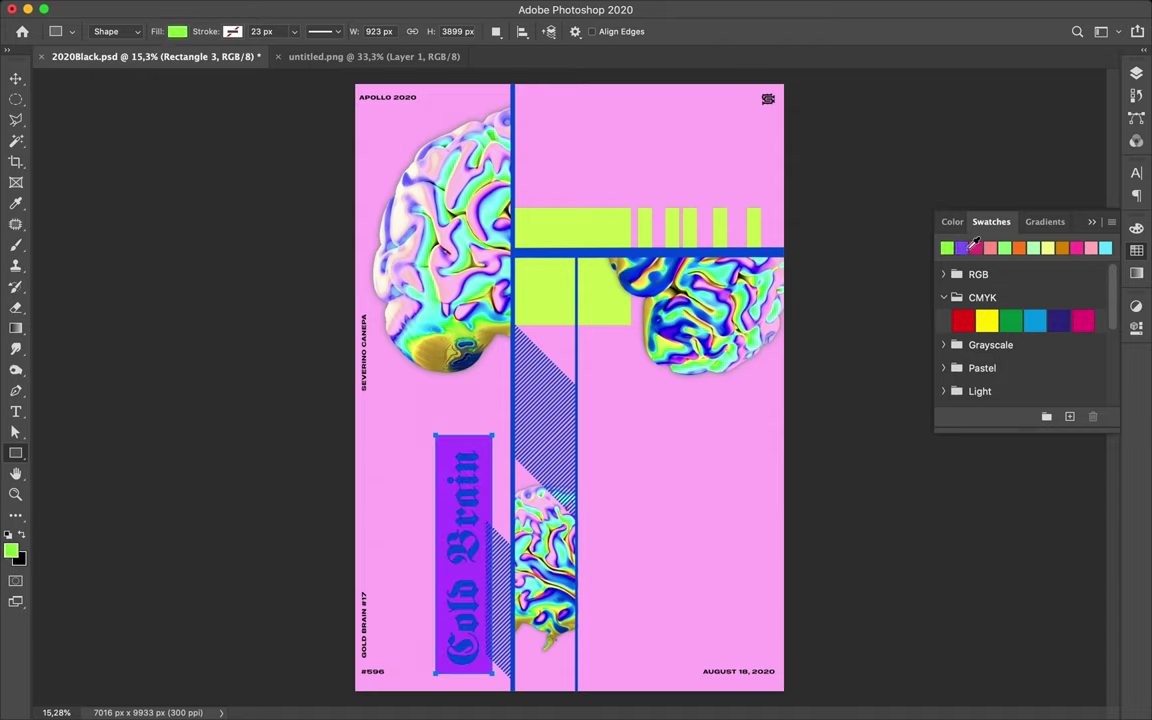
{"action": "left_click", "coordinate": [977, 246]}
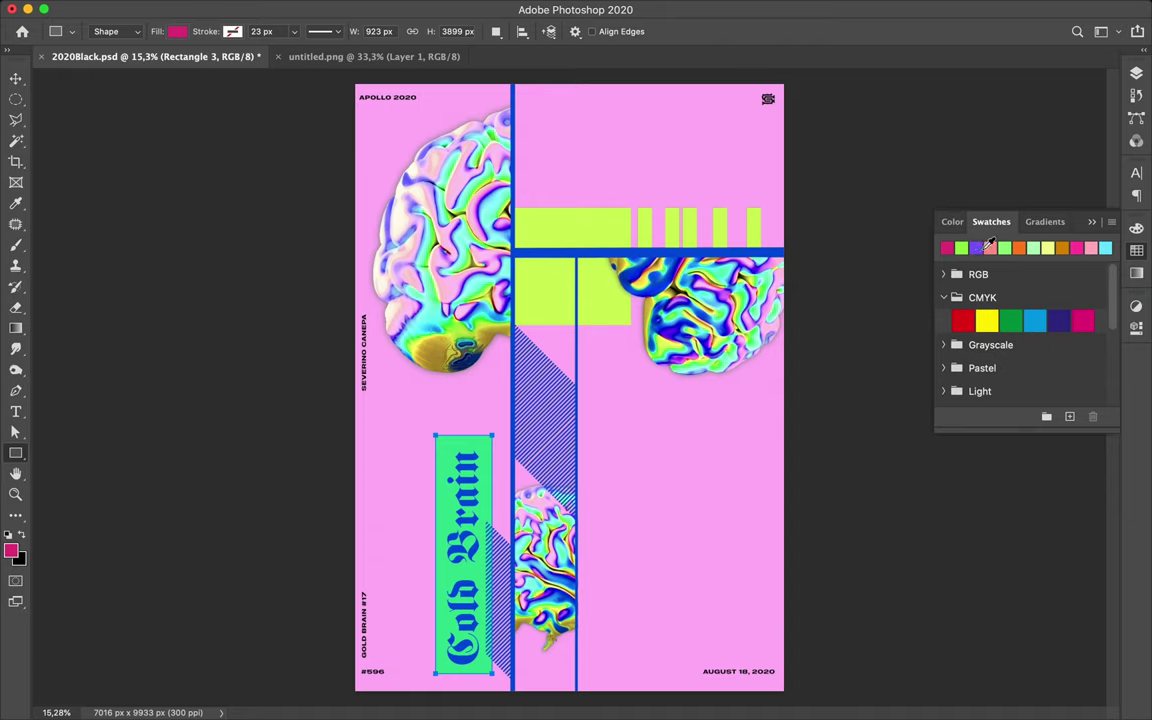
{"action": "left_click", "coordinate": [990, 247]}
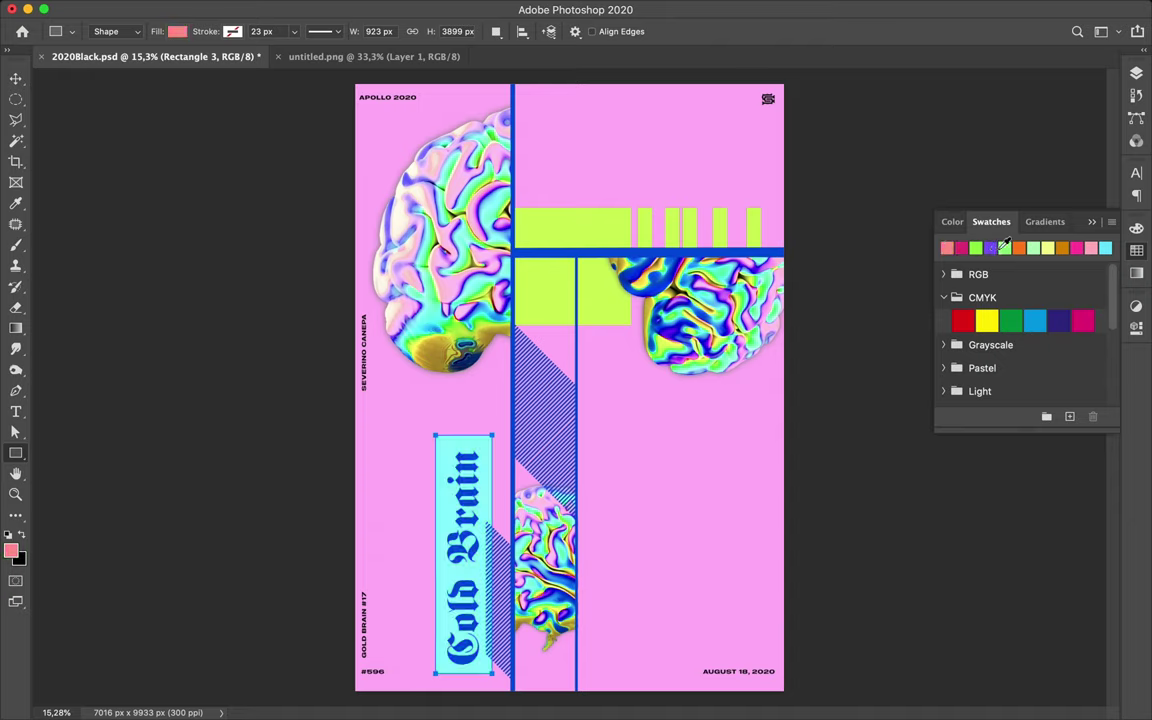
{"action": "left_click", "coordinate": [998, 248]}
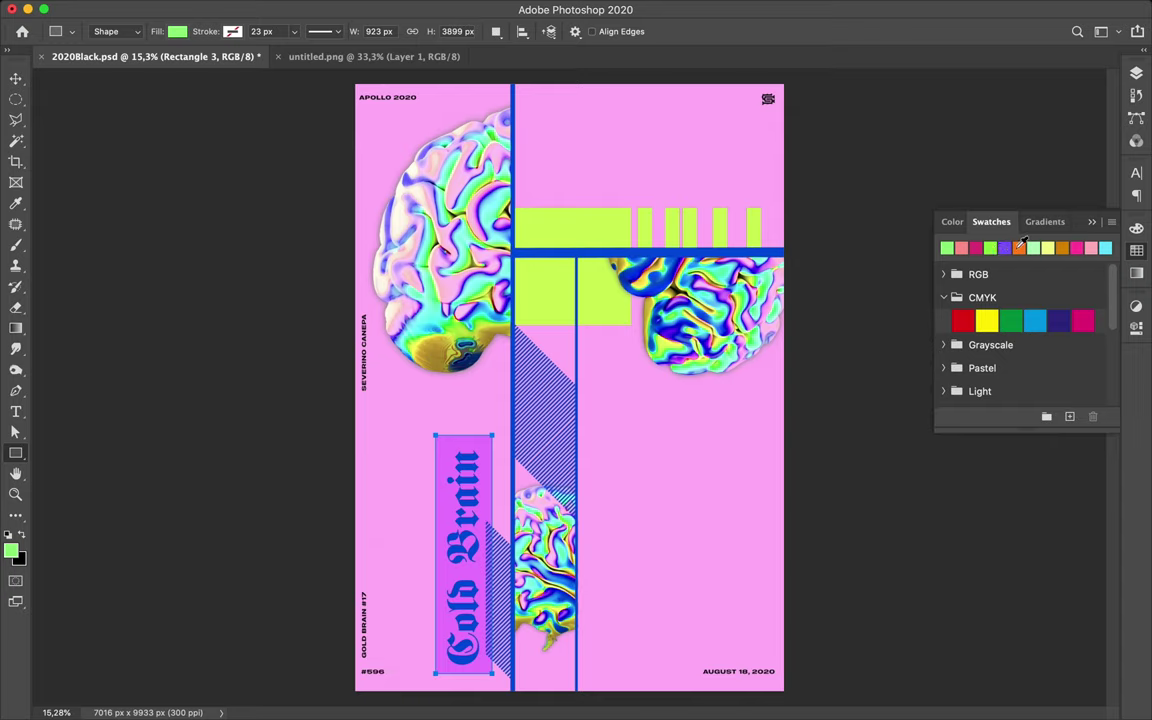
{"action": "left_click", "coordinate": [1019, 247]}
{"action": "left_click", "coordinate": [1034, 247]}
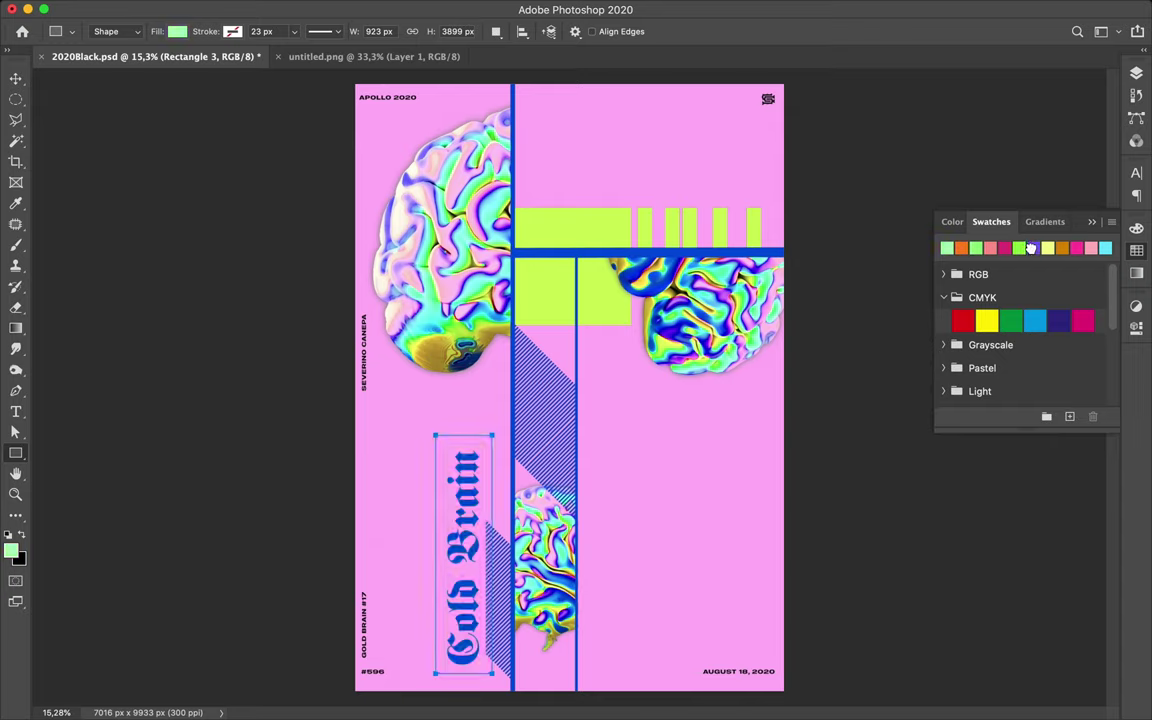
{"action": "left_click", "coordinate": [1047, 247]}
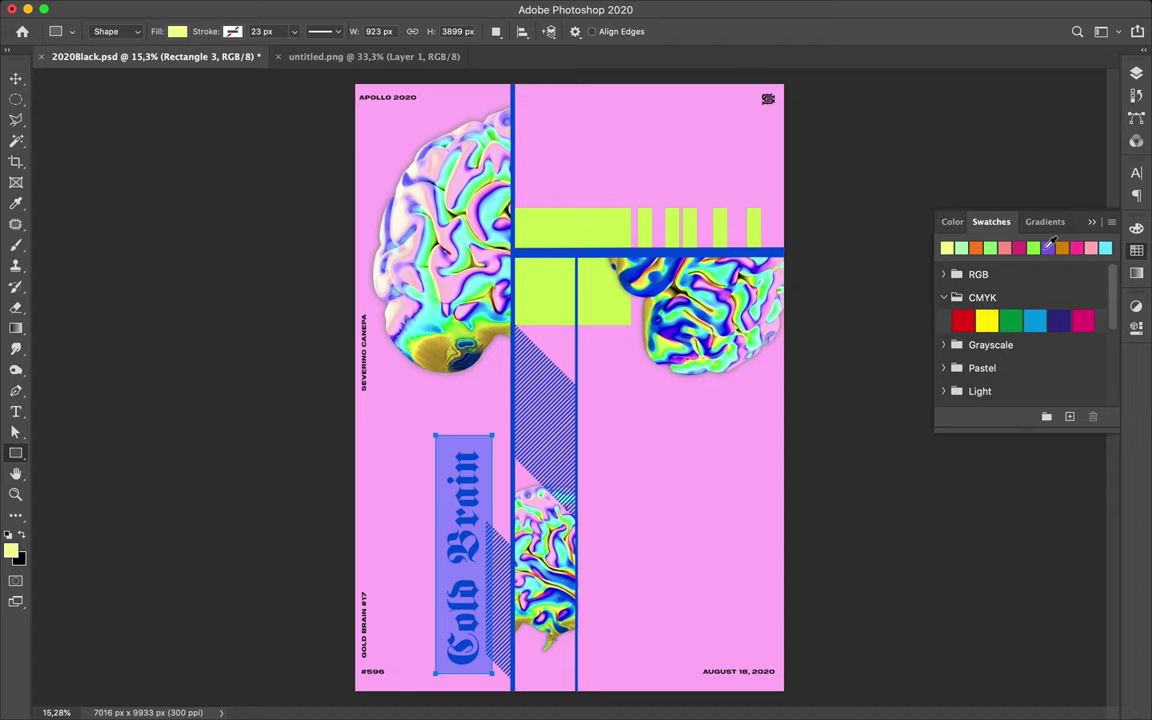
{"action": "left_click", "coordinate": [975, 247]}
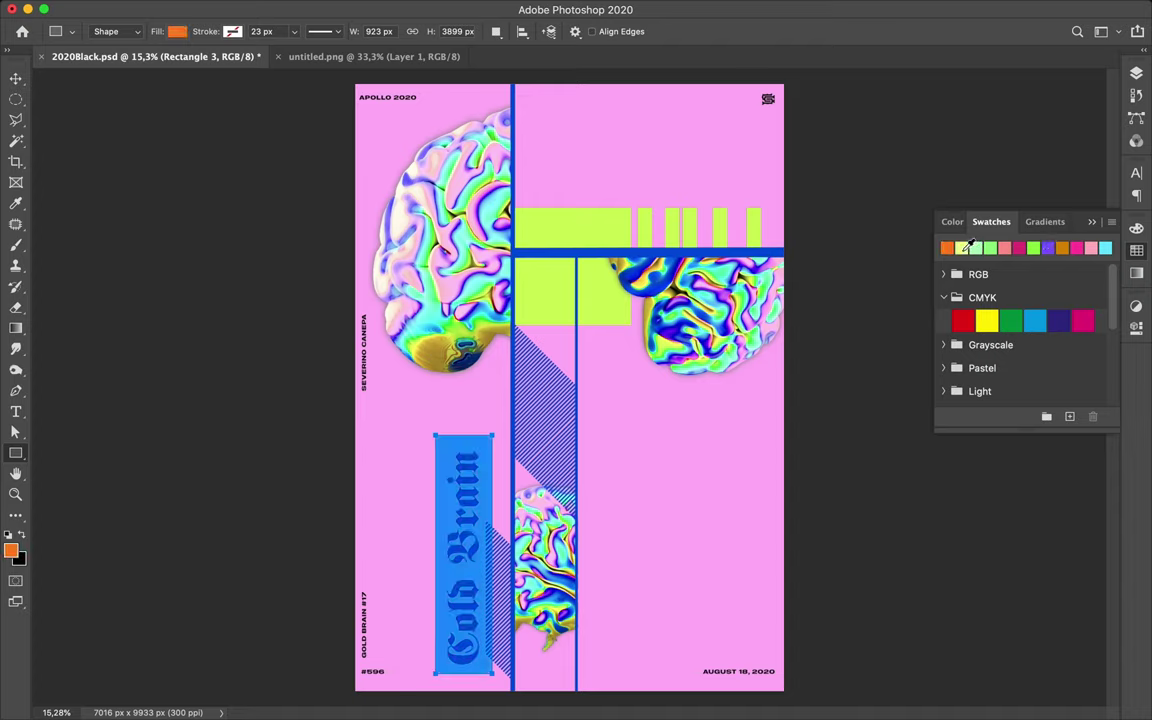
{"action": "left_click", "coordinate": [960, 247]}
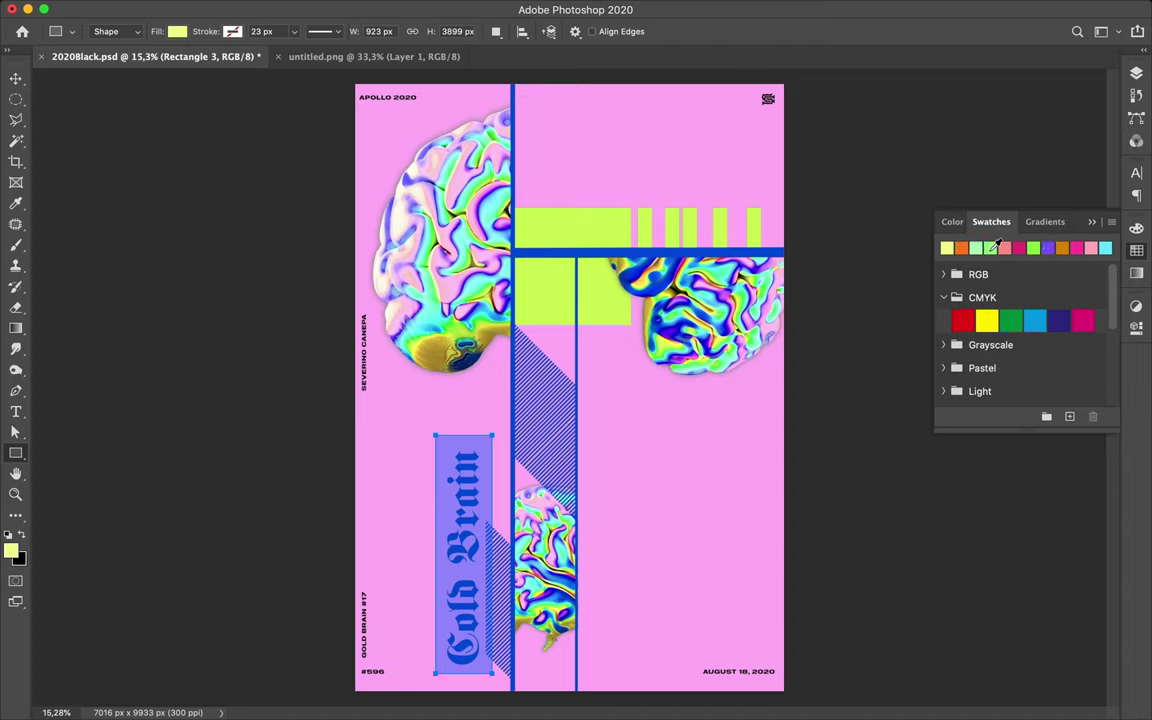
{"action": "left_click", "coordinate": [975, 247]}
{"action": "left_click", "coordinate": [974, 247]}
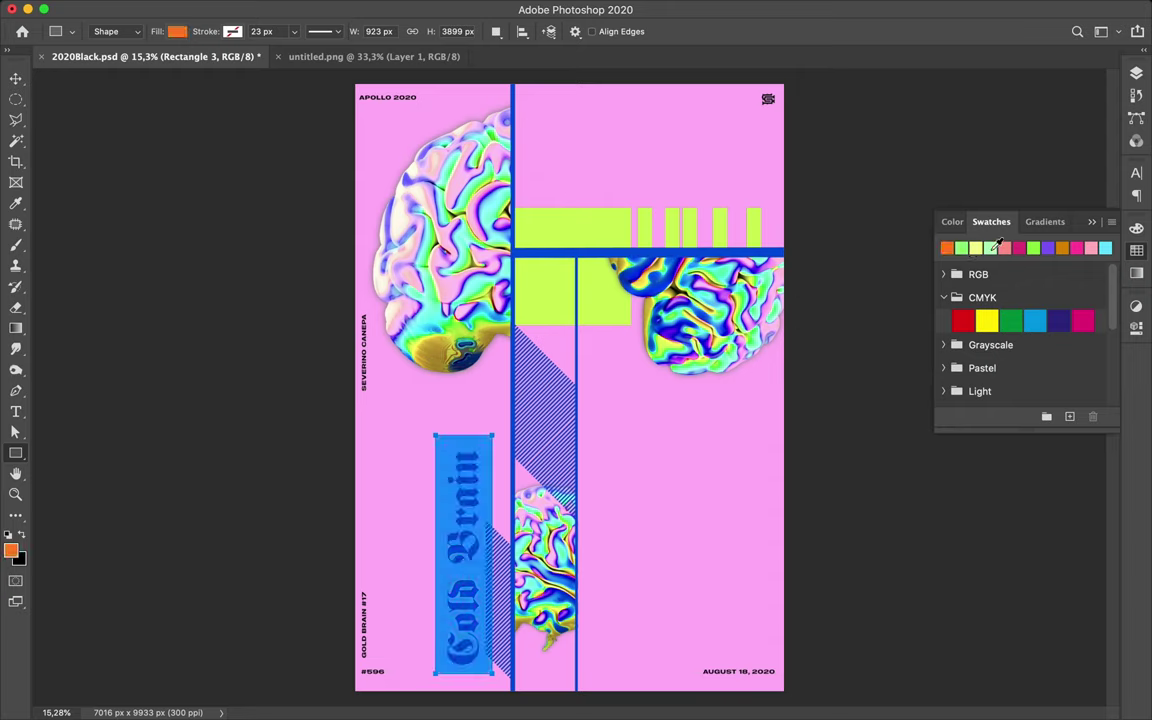
{"action": "left_click", "coordinate": [1001, 248]}
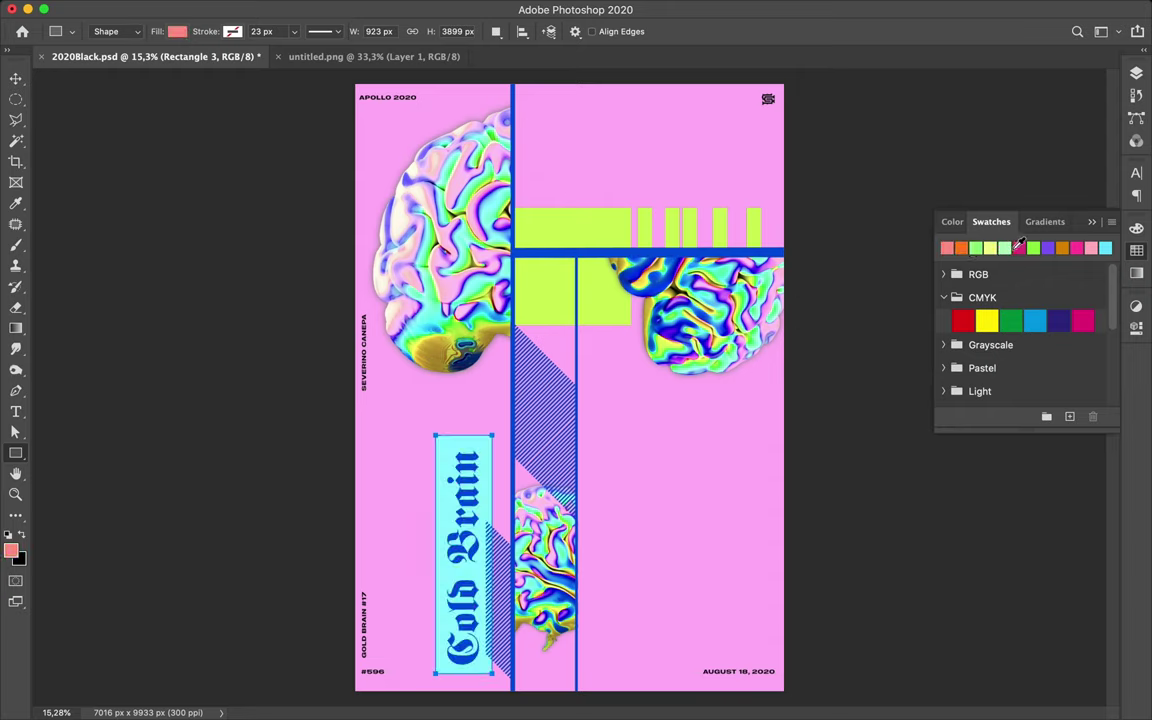
{"action": "left_click", "coordinate": [1019, 247]}
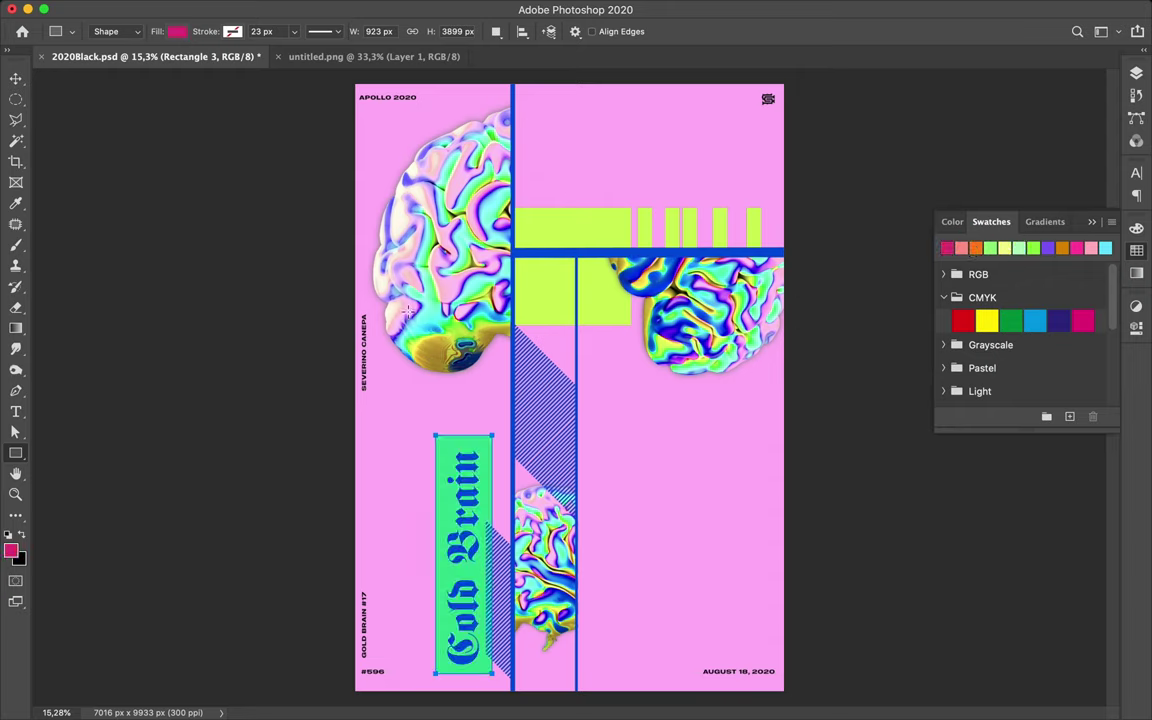
{"action": "key", "text": "v"}
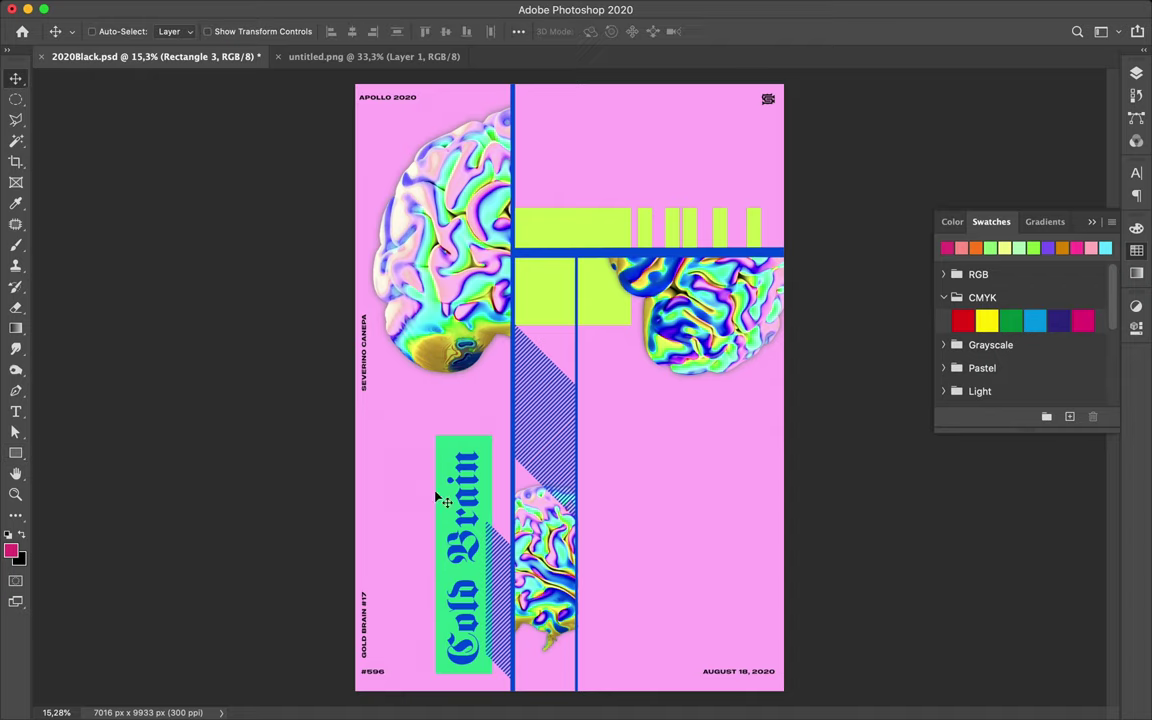
Centre the Cold Brain title vertically on its box and shift the green box 78 px.
{"action": "scroll", "coordinate": [551, 497], "scroll_direction": "down", "scroll_amount": 2}
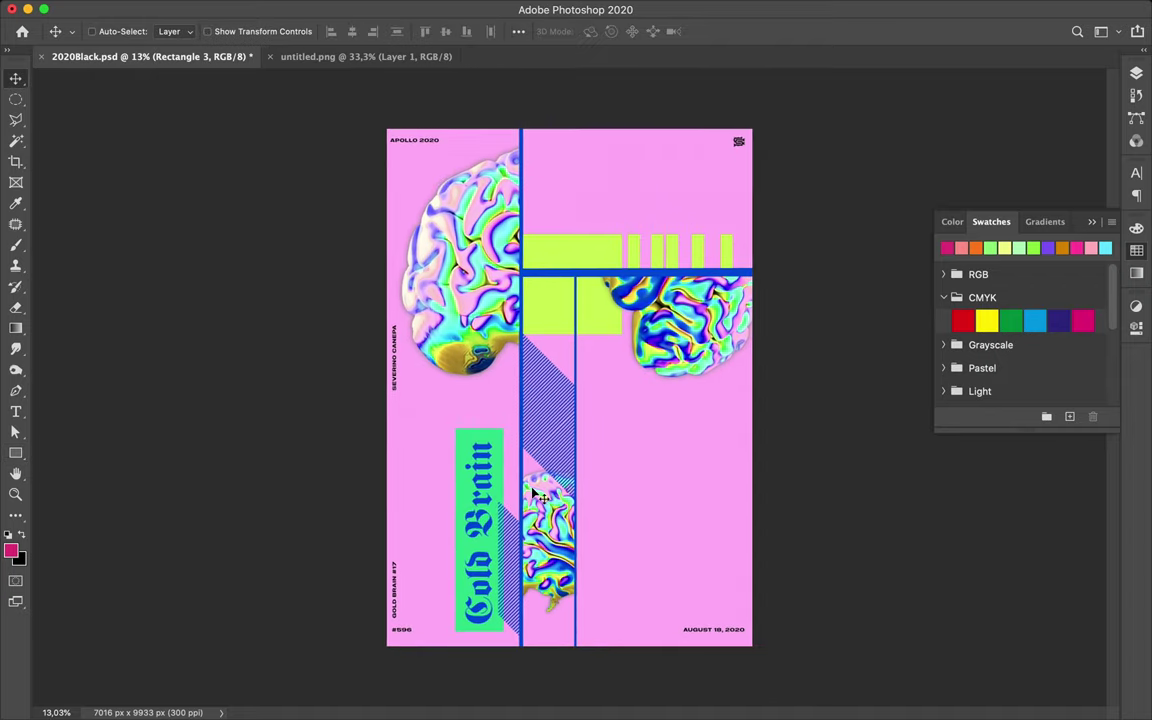
{"action": "left_click", "coordinate": [460, 436], "text": "ctrl"}
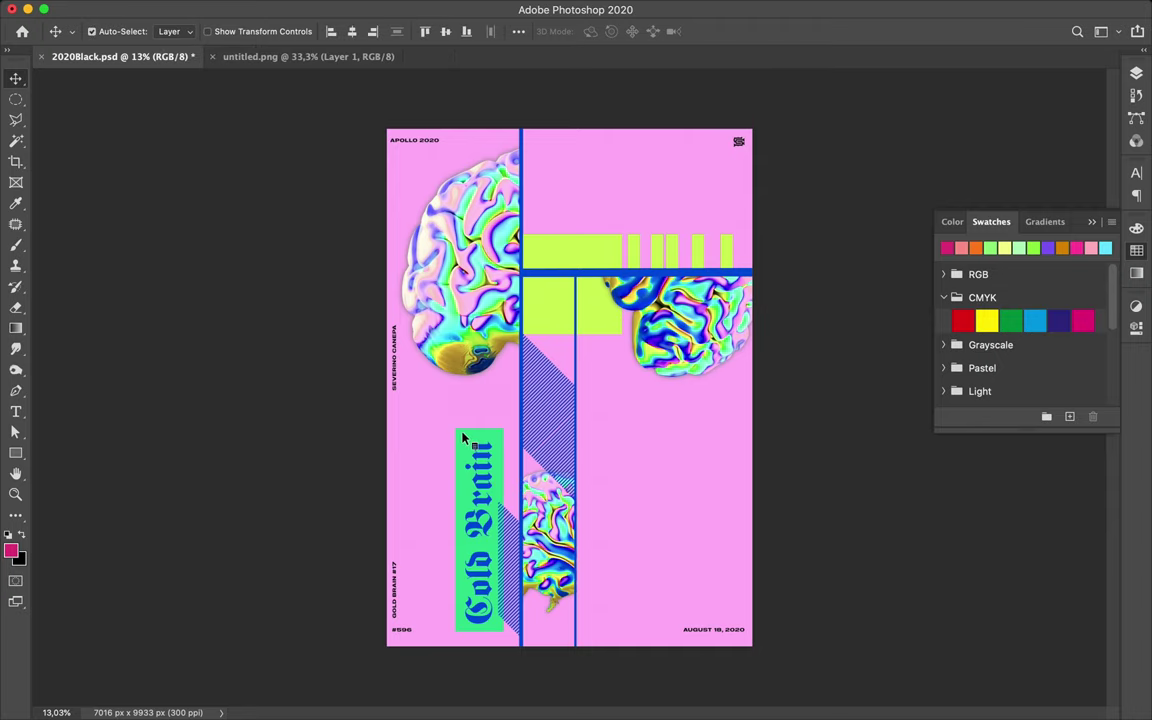
{"action": "left_click", "coordinate": [518, 31]}
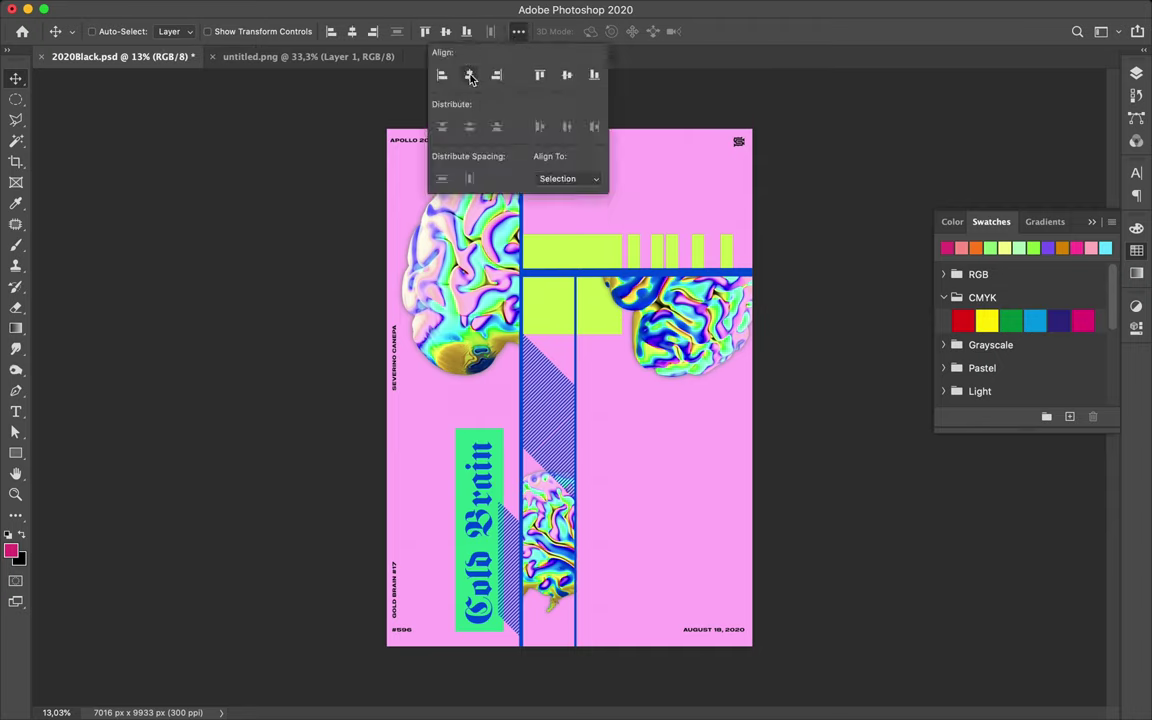
{"action": "left_click", "coordinate": [566, 77]}
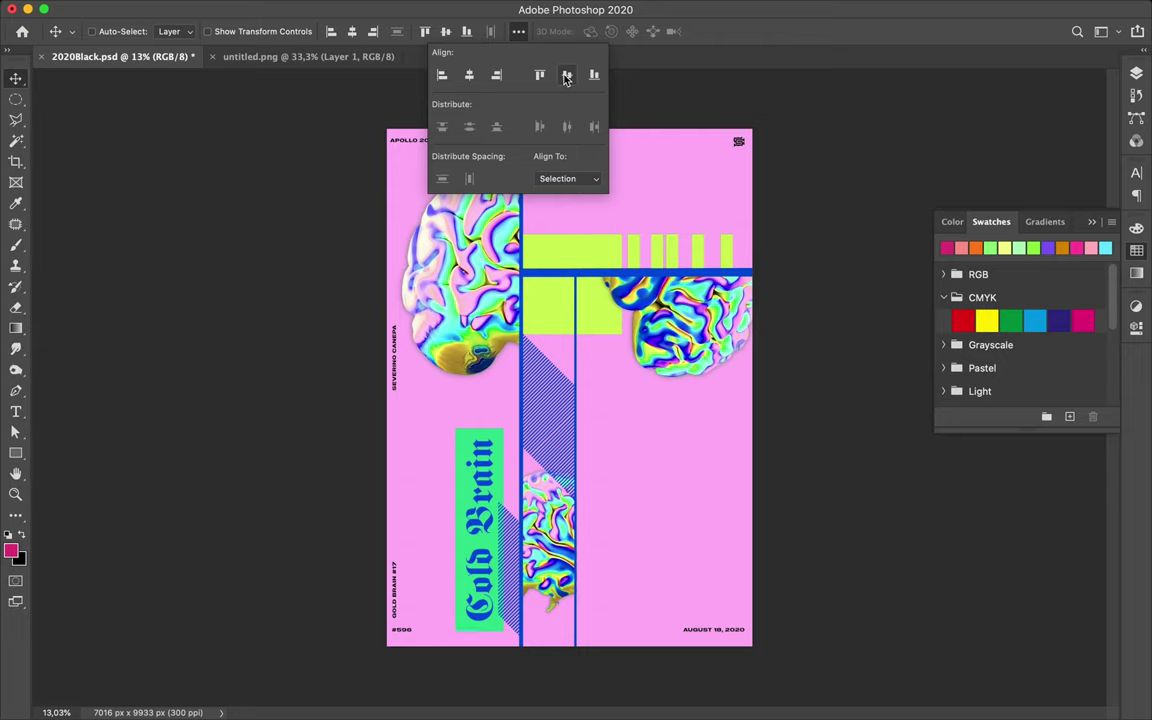
{"action": "left_click", "coordinate": [681, 422]}
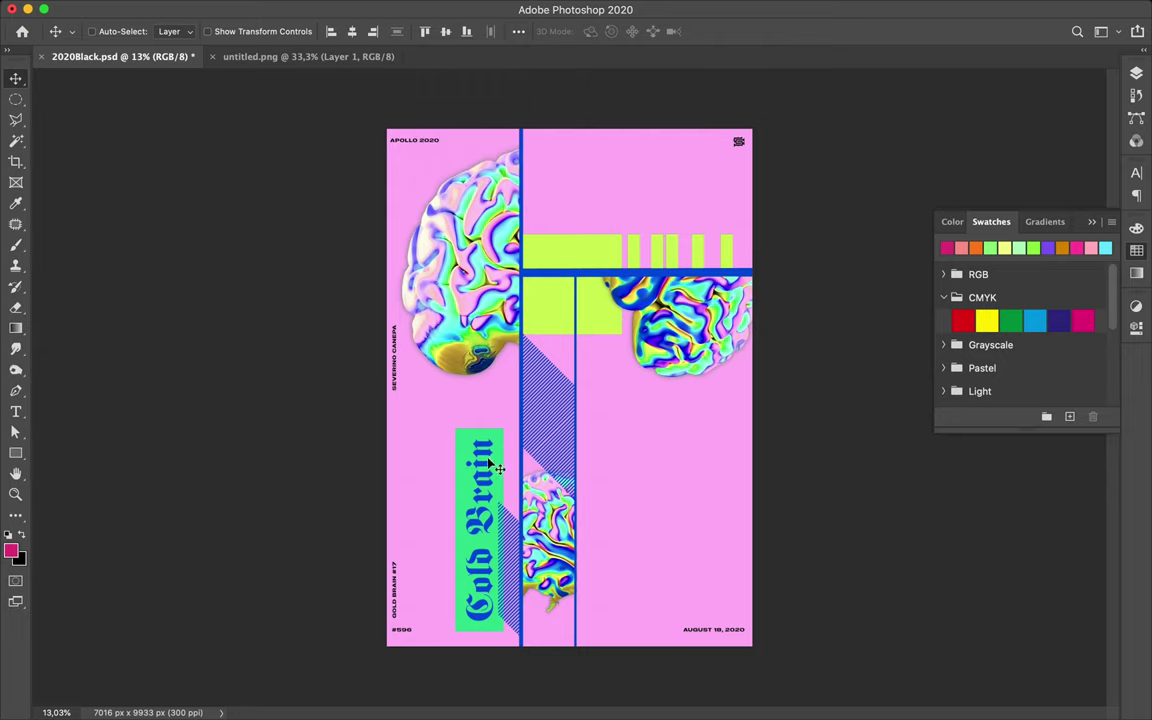
{"action": "left_click_drag", "start_coordinate": [494, 469], "coordinate": [483, 464]}
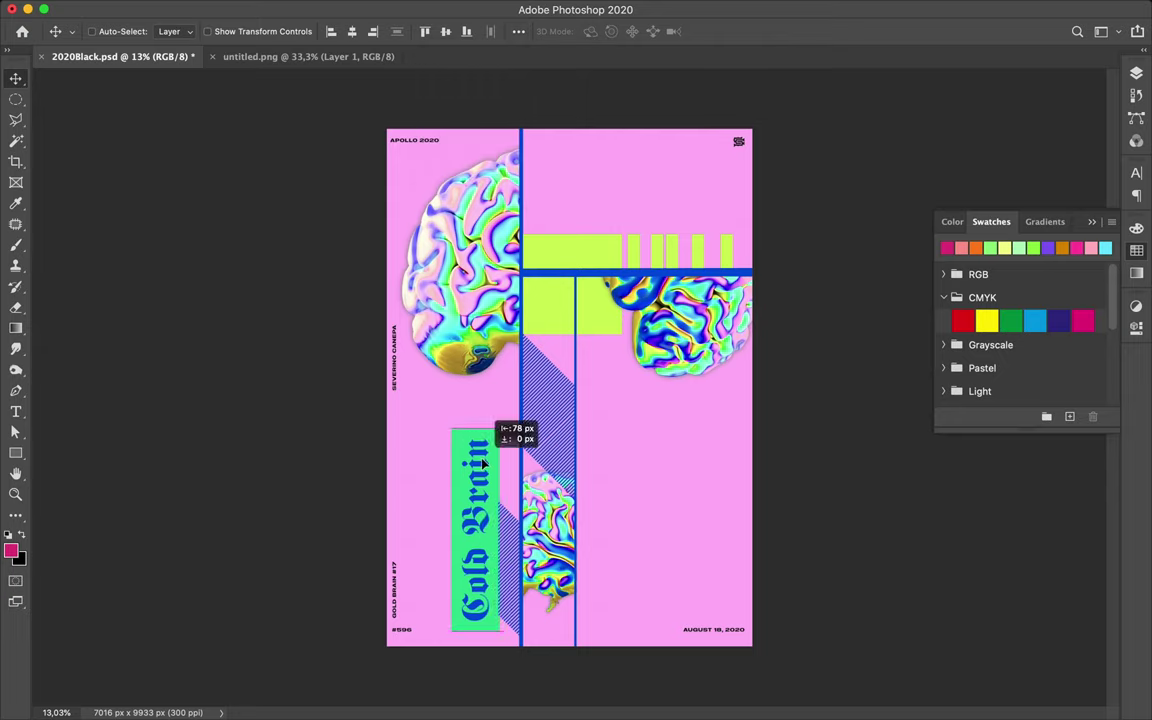
Nudge the green box slightly right and zoom out to view the whole poster.
{"action": "scroll", "coordinate": [483, 500], "scroll_direction": "up", "scroll_amount": 2}
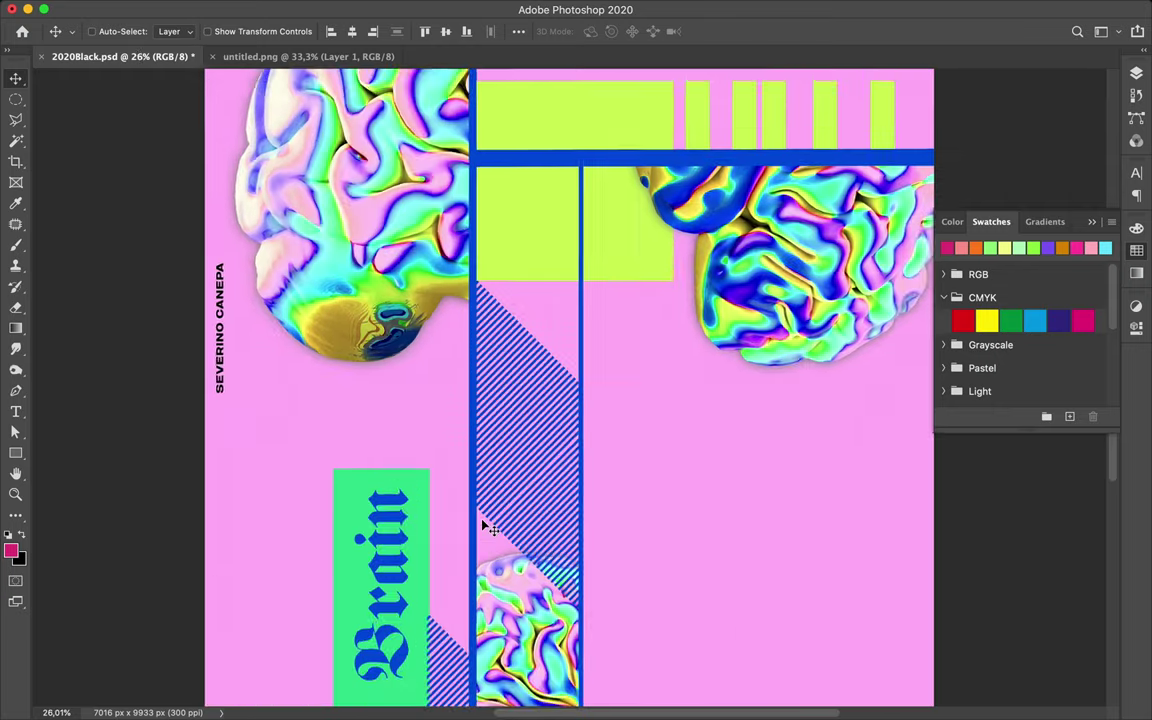
{"action": "scroll", "coordinate": [483, 527], "scroll_direction": "up", "scroll_amount": 3}
{"action": "scroll", "coordinate": [483, 527], "scroll_direction": "up", "scroll_amount": 1}
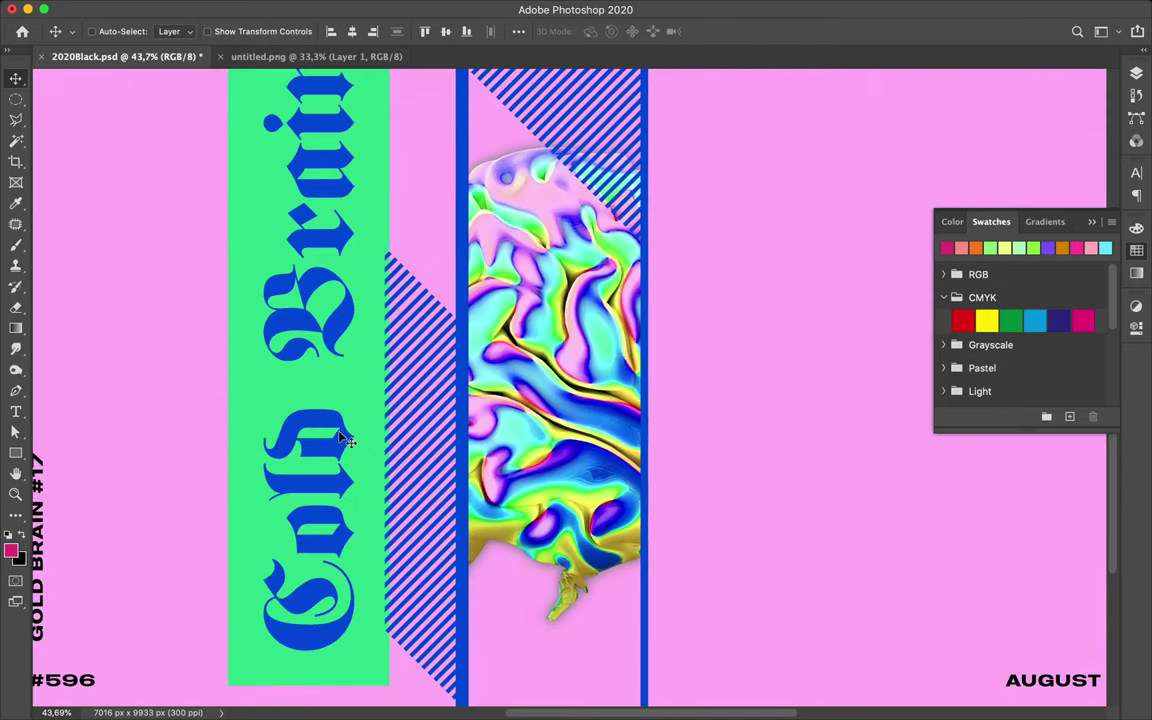
{"action": "left_click_drag", "start_coordinate": [332, 437], "coordinate": [337, 437]}
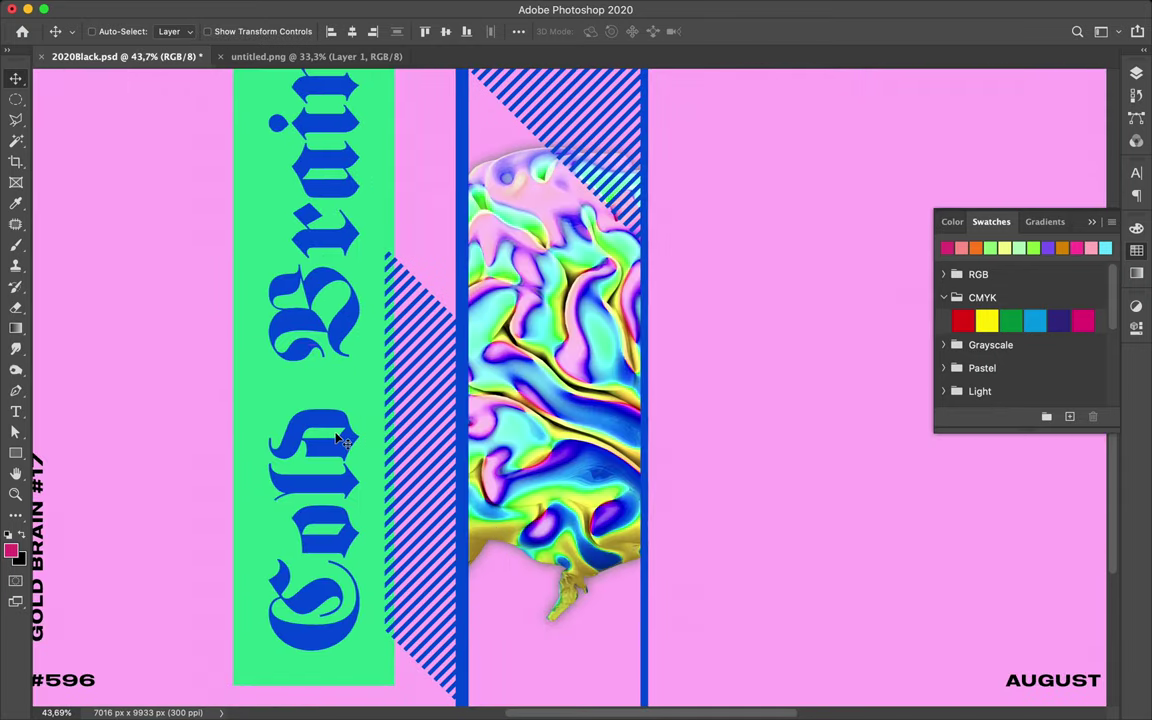
{"action": "scroll", "coordinate": [325, 450], "scroll_direction": "down", "scroll_amount": 2}
{"action": "scroll", "coordinate": [330, 453], "scroll_direction": "down", "scroll_amount": 2}
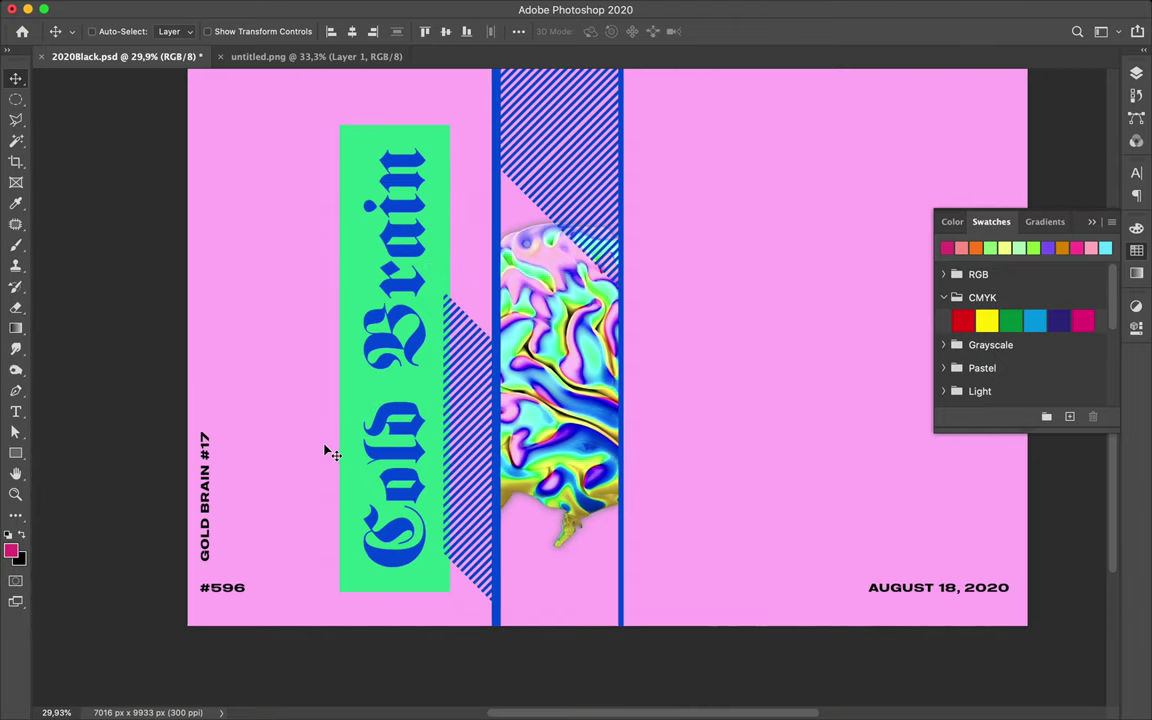
{"action": "scroll", "coordinate": [325, 452], "scroll_direction": "down", "scroll_amount": 1}
{"action": "scroll", "coordinate": [325, 452], "scroll_direction": "up", "scroll_amount": 1}
{"action": "scroll", "coordinate": [325, 452], "scroll_direction": "up", "scroll_amount": 2}
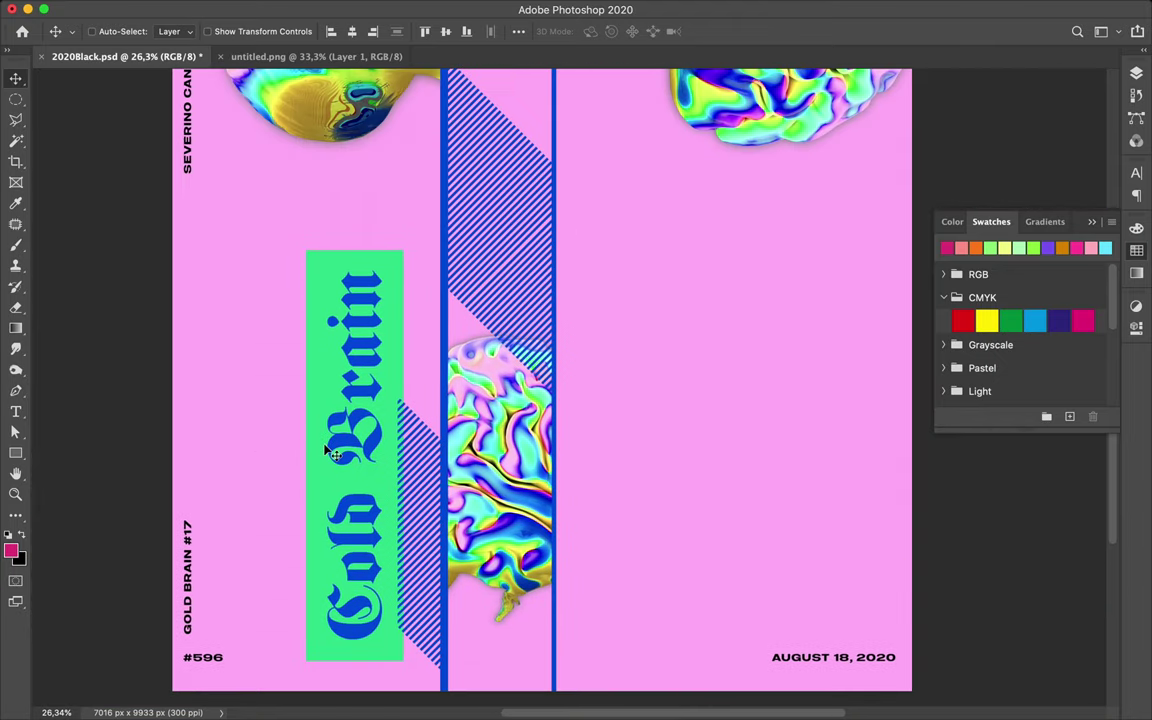
{"action": "scroll", "coordinate": [332, 452], "scroll_direction": "up", "scroll_amount": 1}
{"action": "scroll", "coordinate": [332, 452], "scroll_direction": "up", "scroll_amount": 1}
{"action": "scroll", "coordinate": [332, 452], "scroll_direction": "down", "scroll_amount": 2}
{"action": "scroll", "coordinate": [332, 453], "scroll_direction": "down", "scroll_amount": 1}
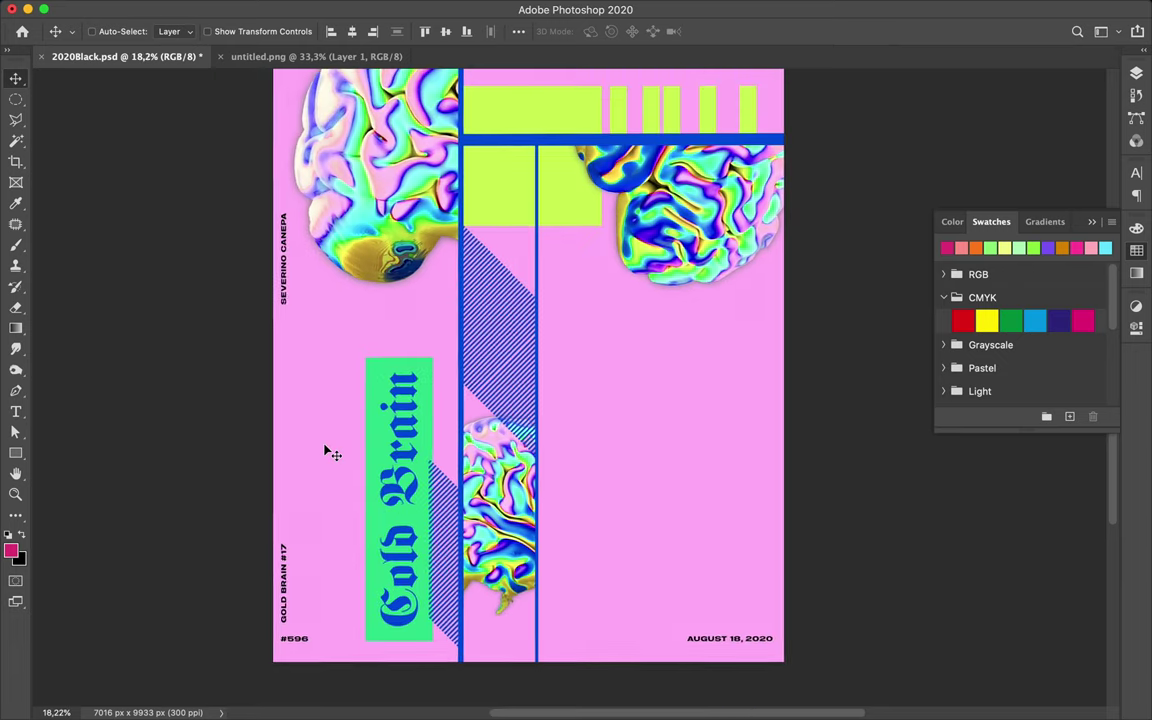
{"action": "scroll", "coordinate": [332, 453], "scroll_direction": "down", "scroll_amount": 2}
{"action": "scroll", "coordinate": [332, 453], "scroll_direction": "up", "scroll_amount": 2}
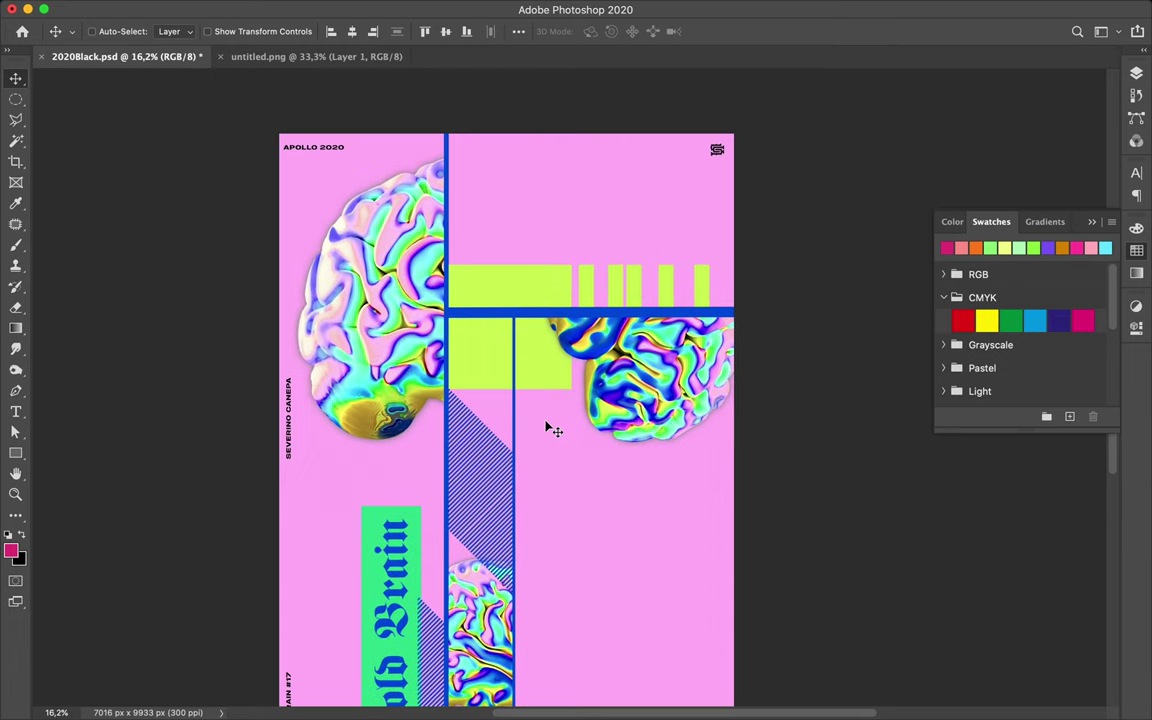
Duplicate the Group 1 hatch group and move the copy up and to the right.
{"action": "left_click", "coordinate": [1136, 75]}
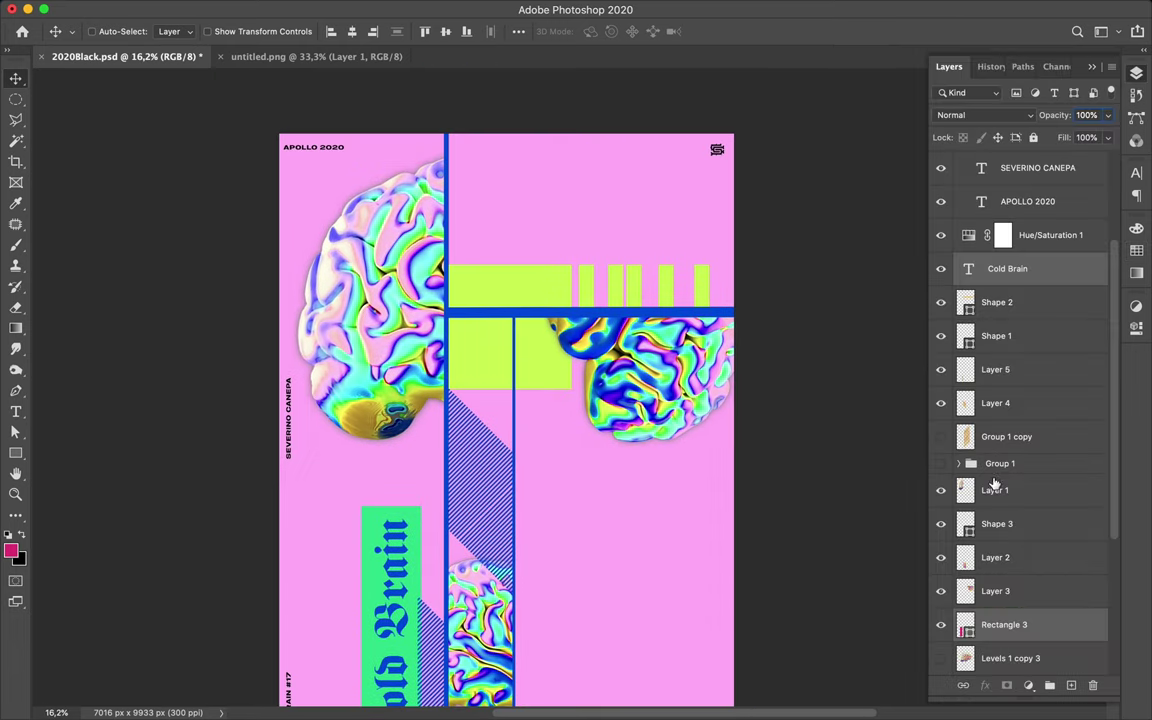
{"action": "scroll", "coordinate": [992, 507], "scroll_direction": "down", "scroll_amount": 5}
{"action": "scroll", "coordinate": [992, 490], "scroll_direction": "up", "scroll_amount": 2}
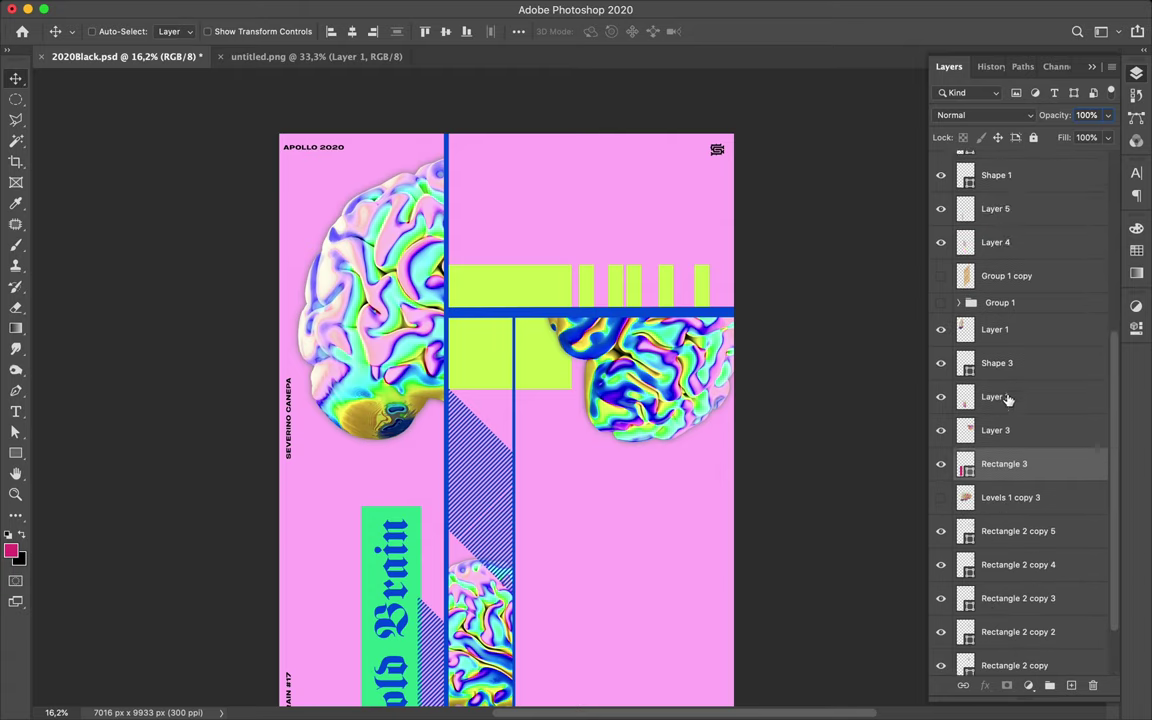
{"action": "left_click", "coordinate": [1005, 305]}
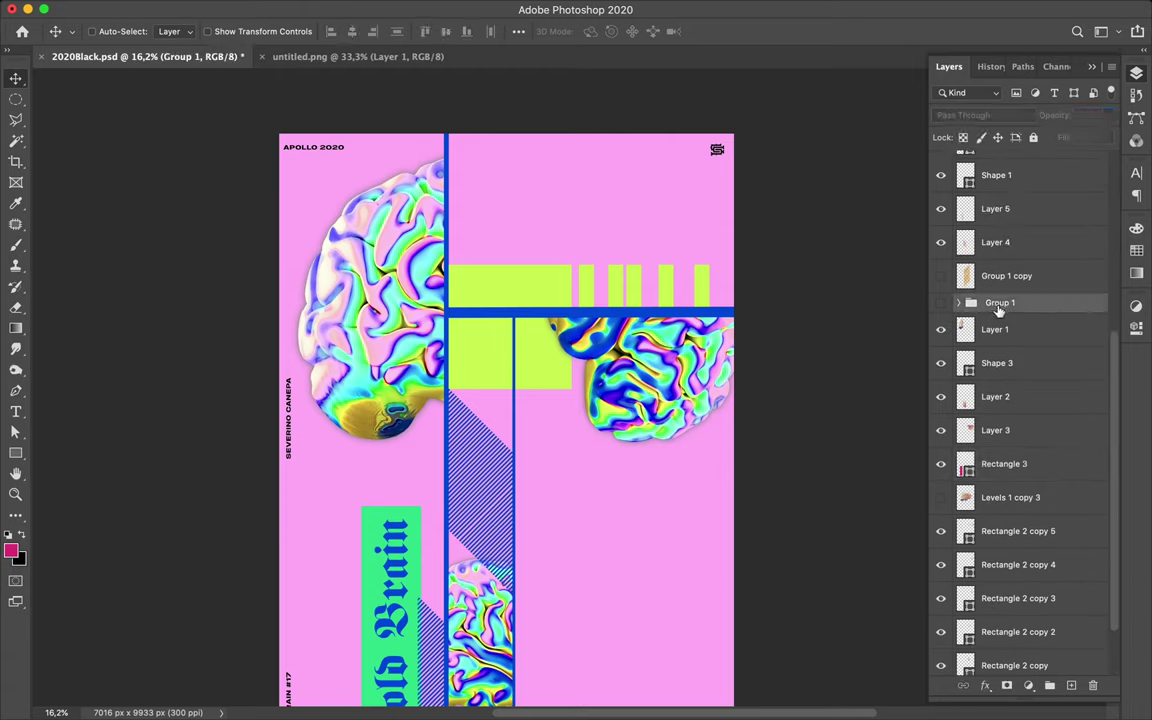
{"action": "left_click_drag", "start_coordinate": [1005, 310], "coordinate": [1000, 285], "text": "alt"}
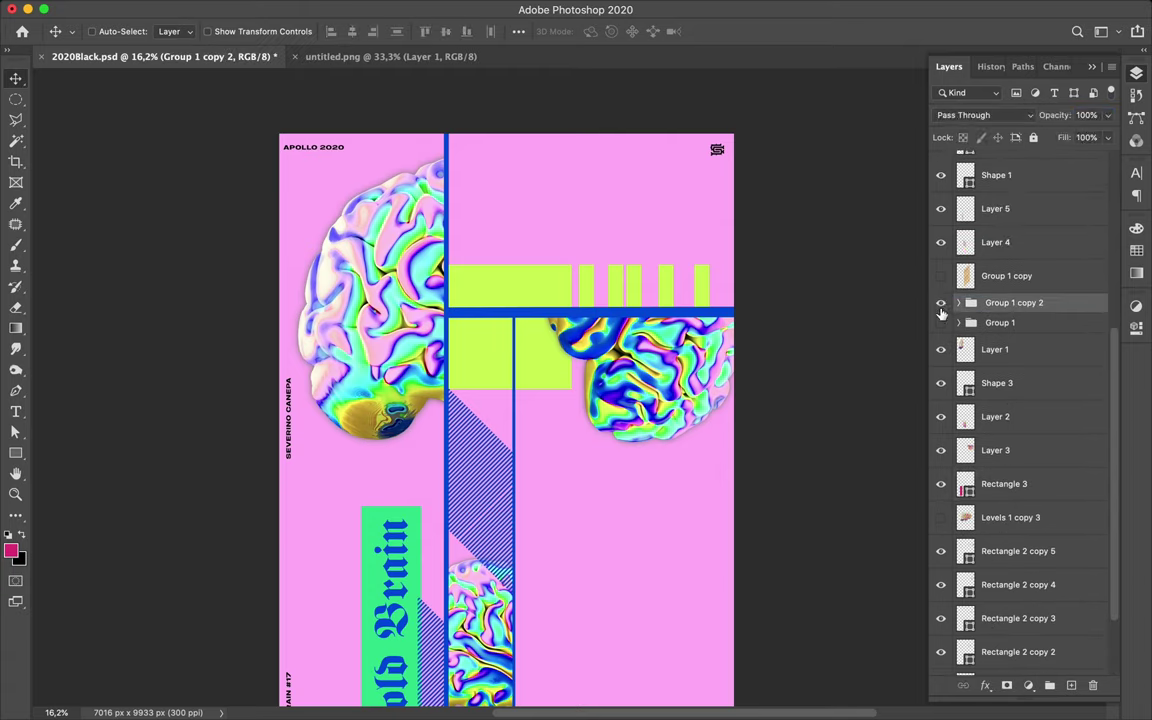
{"action": "left_click_drag", "start_coordinate": [460, 640], "coordinate": [543, 398]}
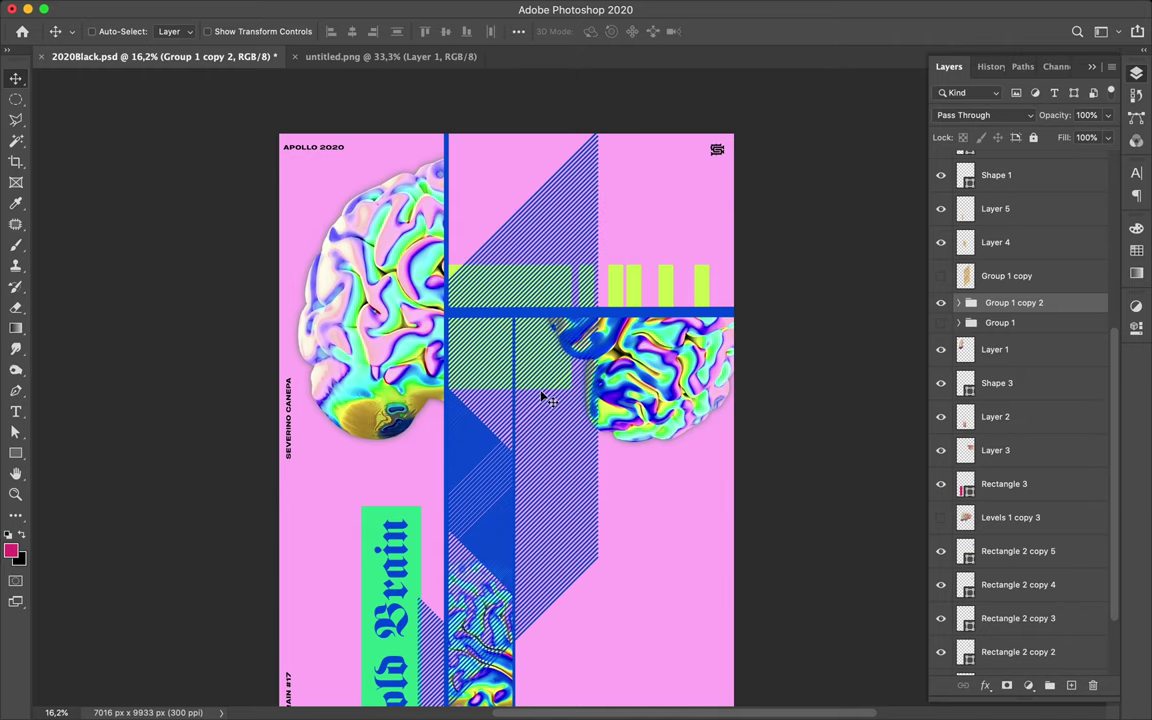
Scale the duplicated hatch group to about 228% across the poster's right half.
{"action": "key", "text": "ctrl+t"}
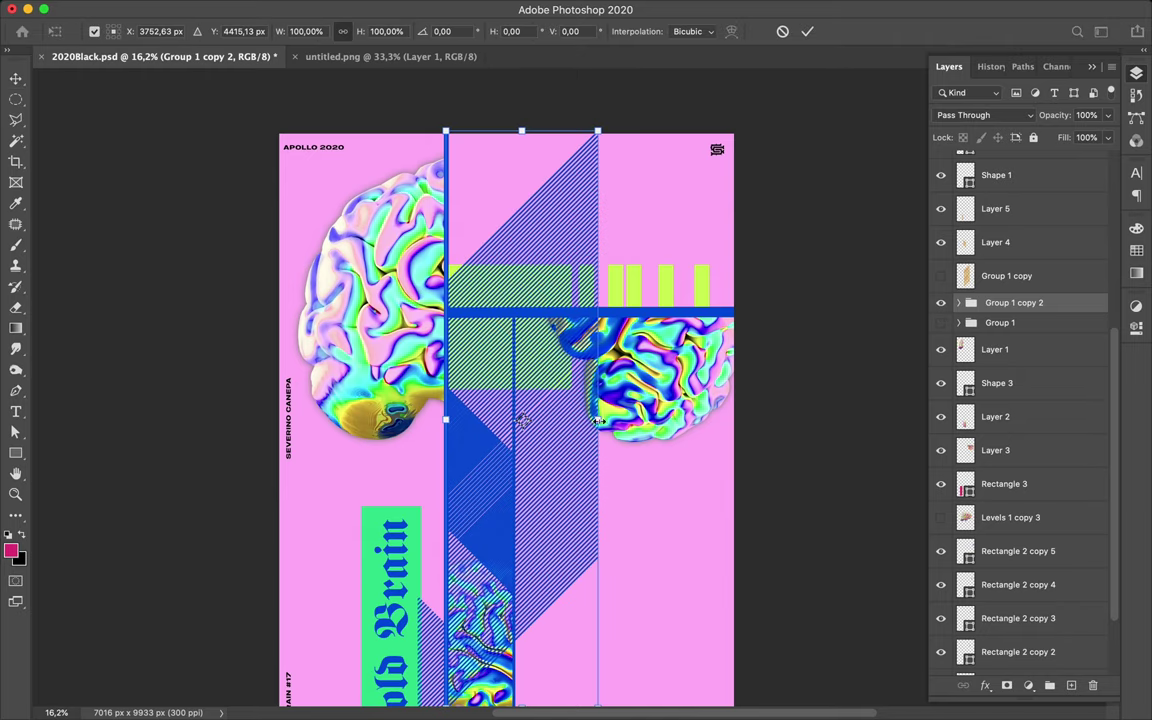
{"action": "left_click_drag", "start_coordinate": [598, 421], "coordinate": [654, 421]}
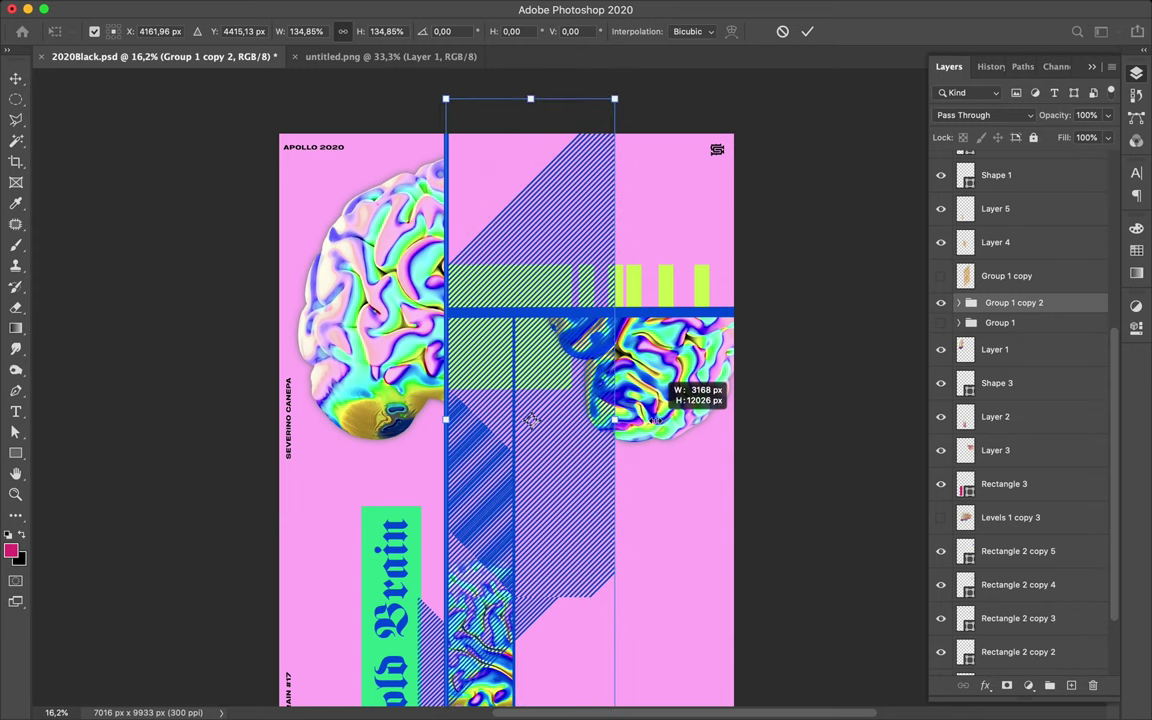
{"action": "left_click_drag", "start_coordinate": [681, 421], "coordinate": [793, 411]}
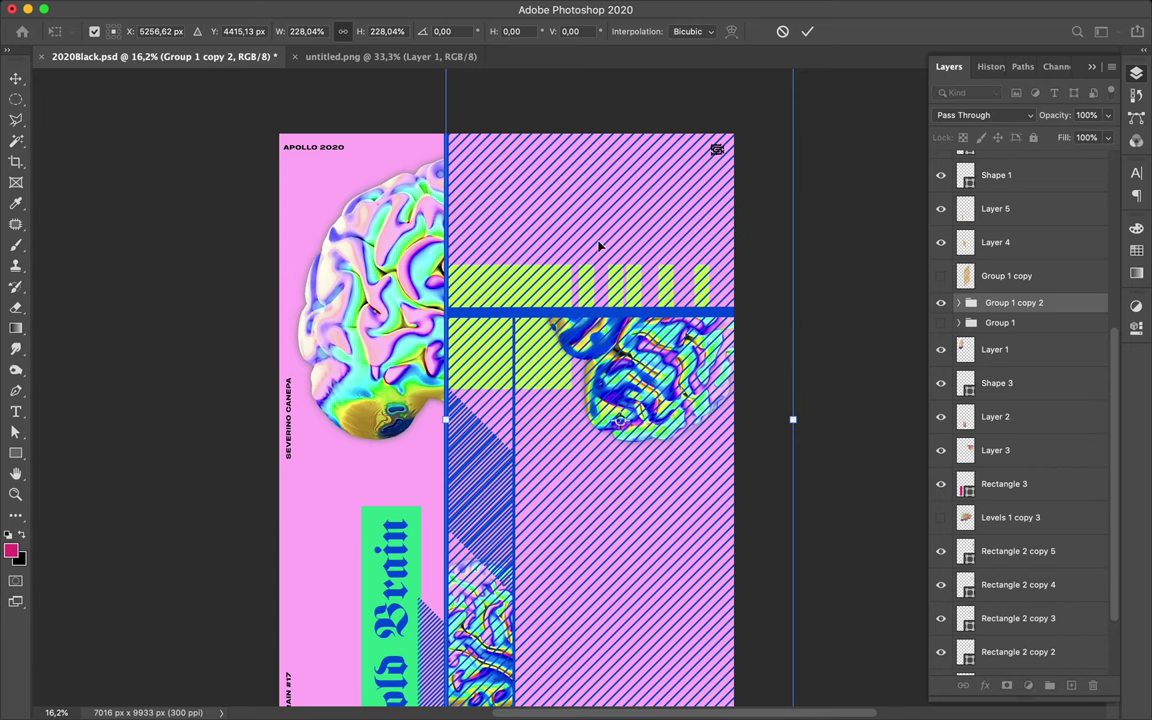
{"action": "key", "text": "Return"}
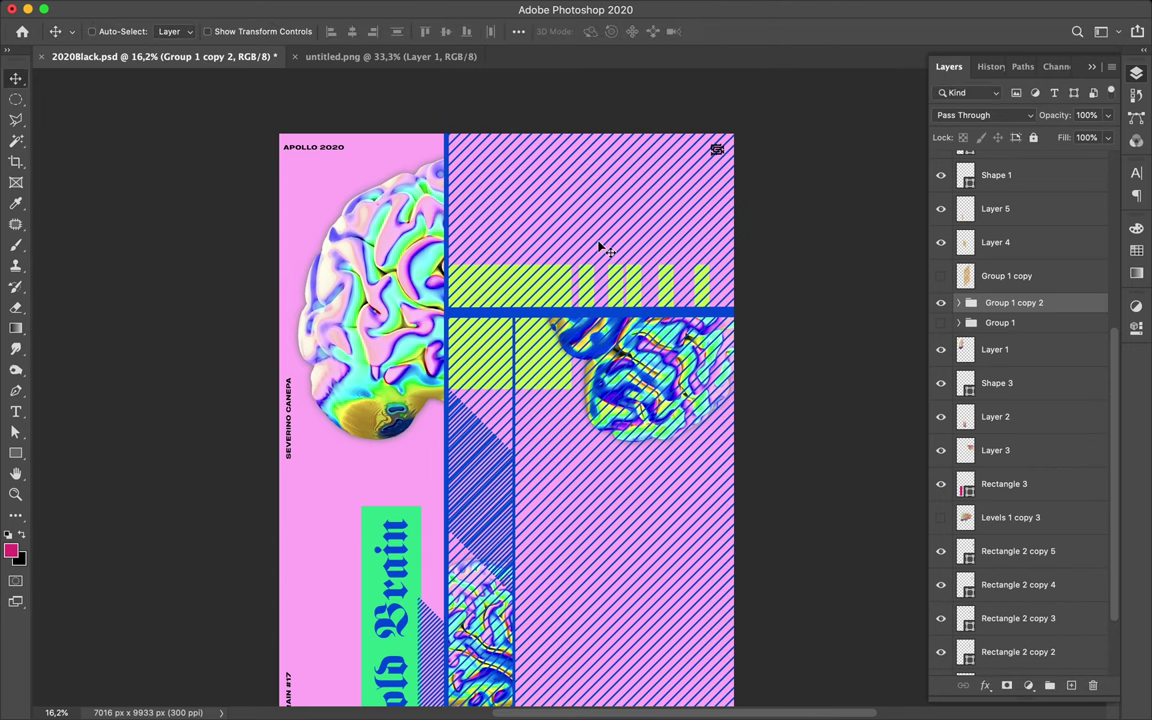
{"action": "scroll", "coordinate": [869, 291], "scroll_direction": "down", "scroll_amount": 3}
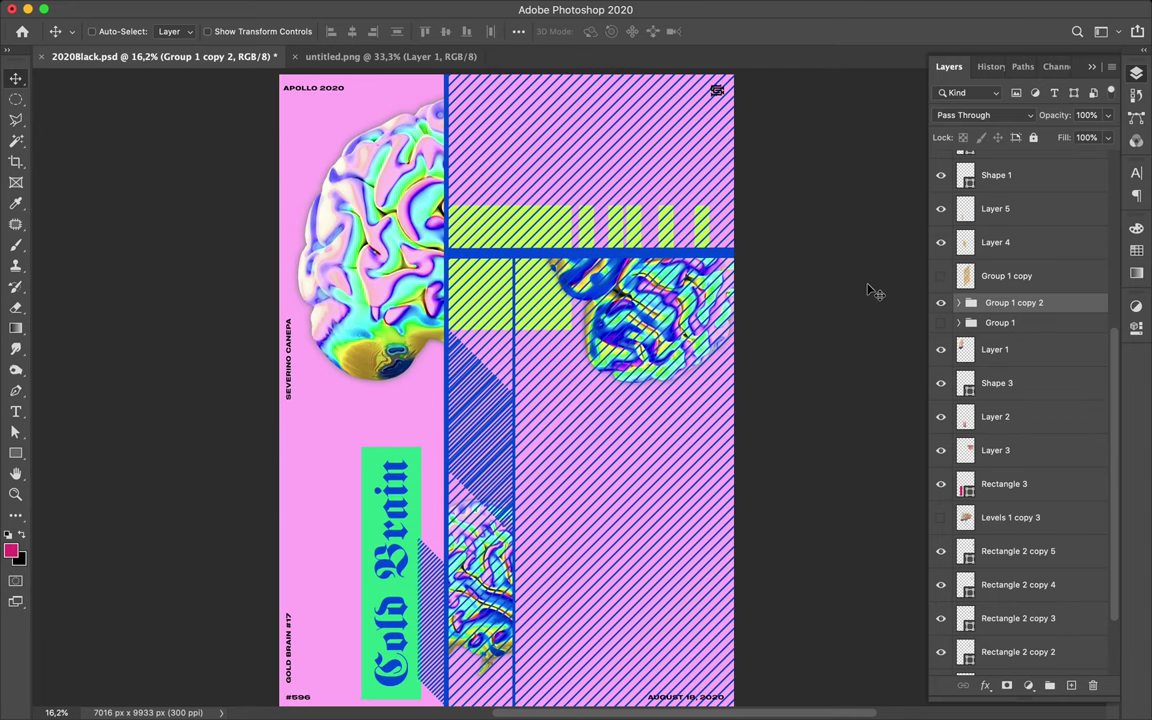
{"action": "key", "text": "a"}
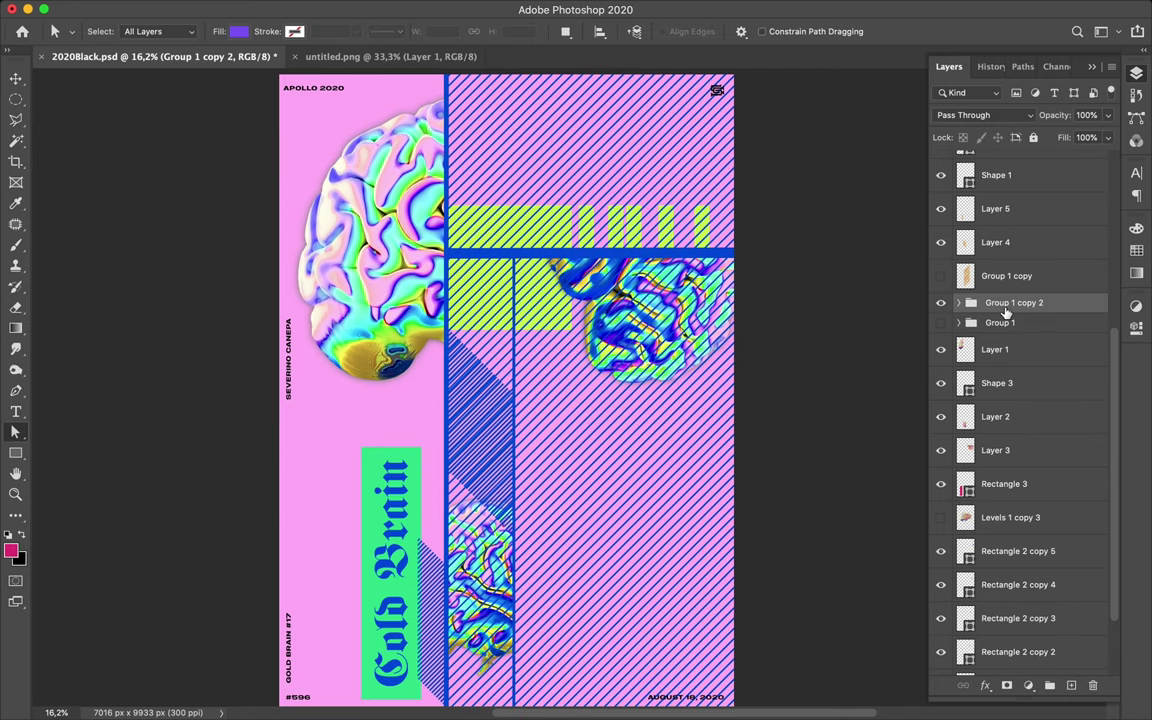
Expand the duplicated group and select all its hatch line shapes.
{"action": "key", "text": "F6"}
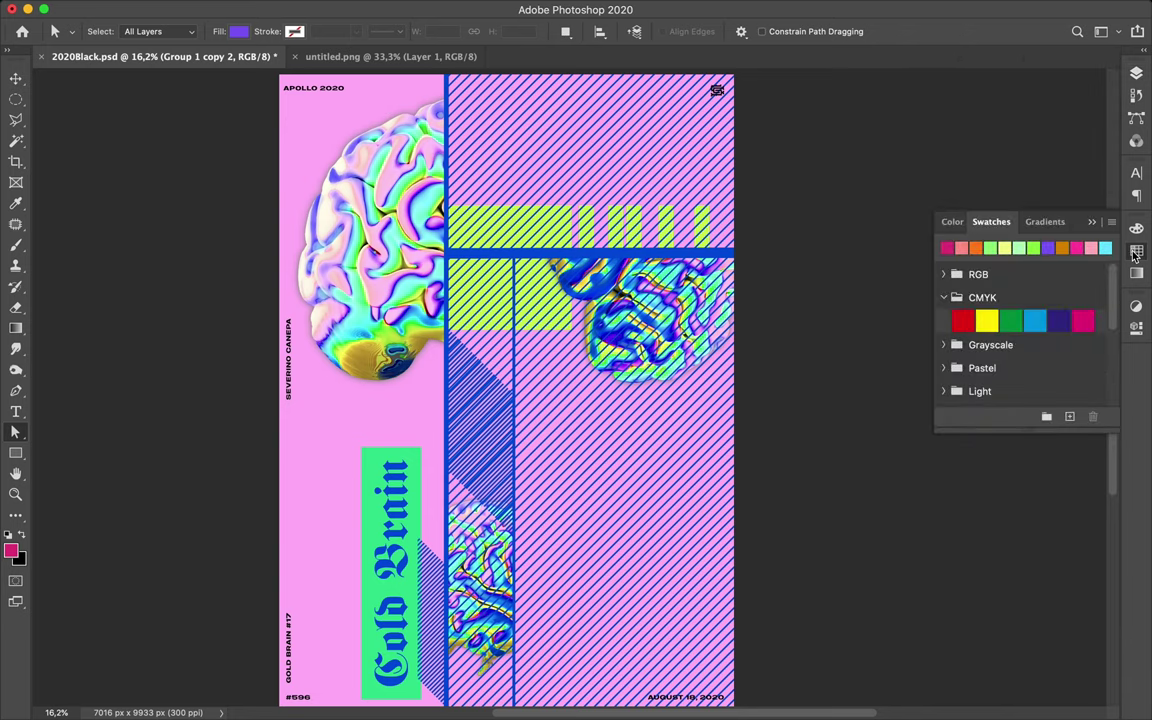
{"action": "left_click", "coordinate": [955, 248]}
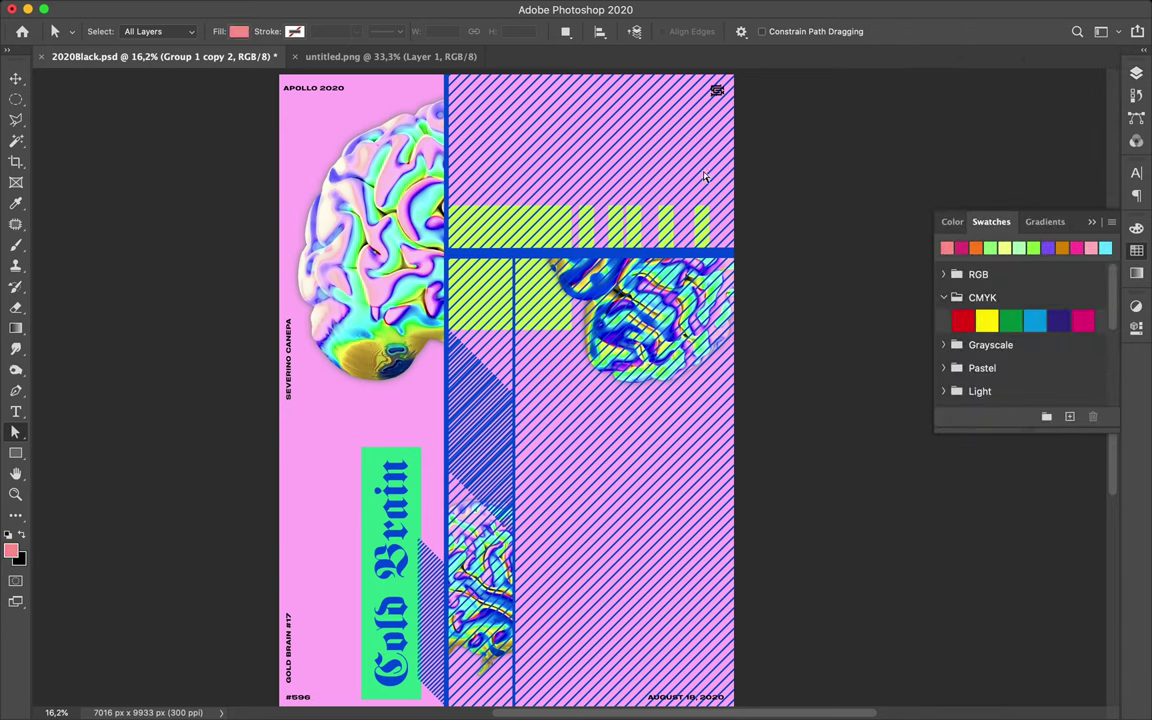
{"action": "key", "text": "F7"}
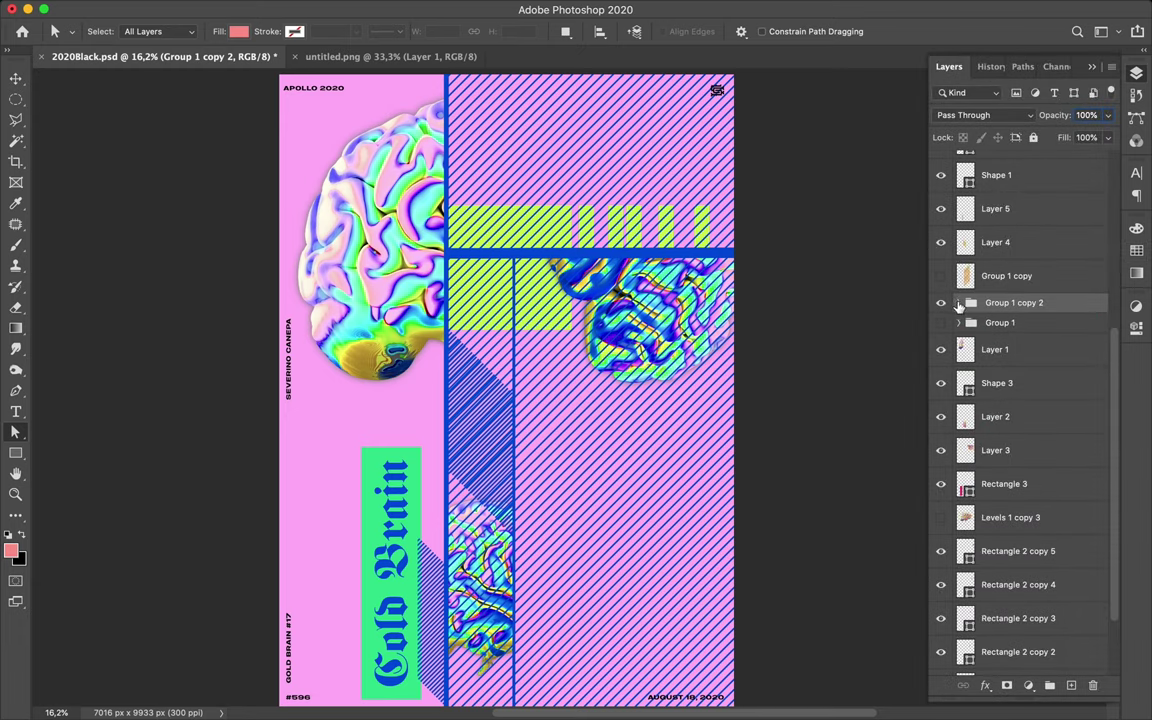
{"action": "left_click", "coordinate": [958, 302]}
{"action": "left_click", "coordinate": [975, 330]}
{"action": "scroll", "coordinate": [1025, 378], "scroll_direction": "down", "scroll_amount": 5}
{"action": "scroll", "coordinate": [1025, 378], "scroll_direction": "down", "scroll_amount": 5}
{"action": "scroll", "coordinate": [1025, 378], "scroll_direction": "down", "scroll_amount": 5}
{"action": "scroll", "coordinate": [1025, 378], "scroll_direction": "down", "scroll_amount": 5}
{"action": "scroll", "coordinate": [1025, 378], "scroll_direction": "down", "scroll_amount": 10}
{"action": "scroll", "coordinate": [955, 380], "scroll_direction": "up", "scroll_amount": 2}
{"action": "left_click", "coordinate": [1010, 318], "text": "shift"}
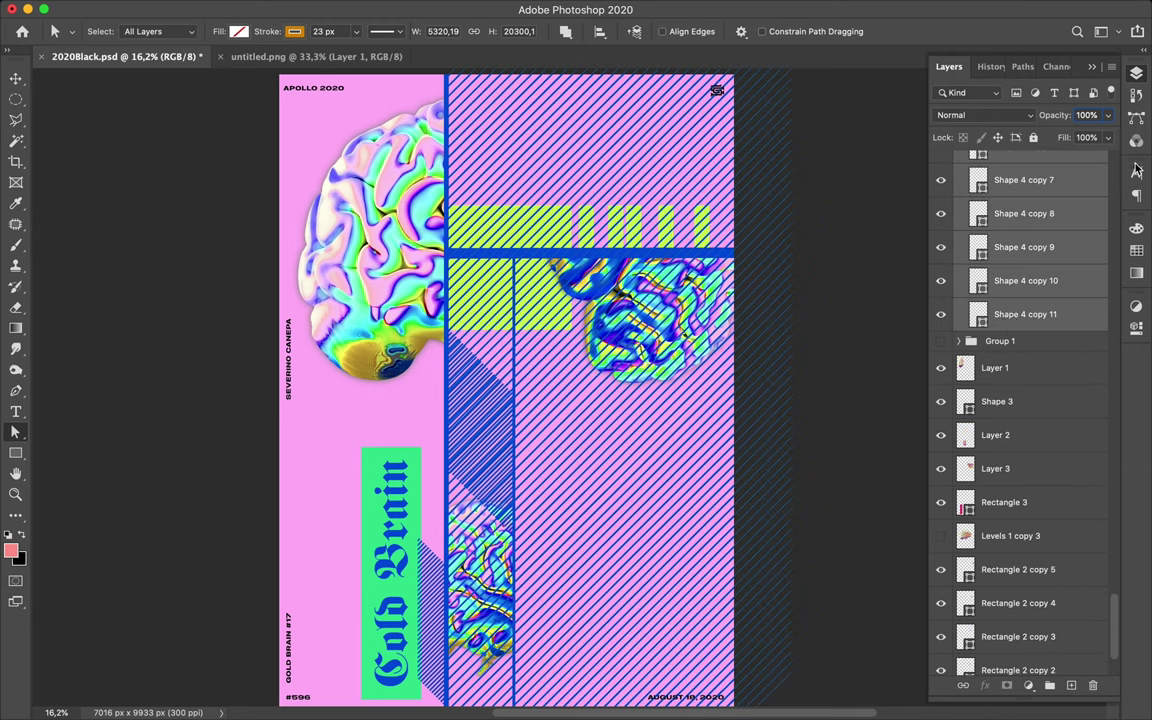
Try magenta, orange and light green on the lines, then remove the fill and try stroke colours.
{"action": "left_click", "coordinate": [1137, 252]}
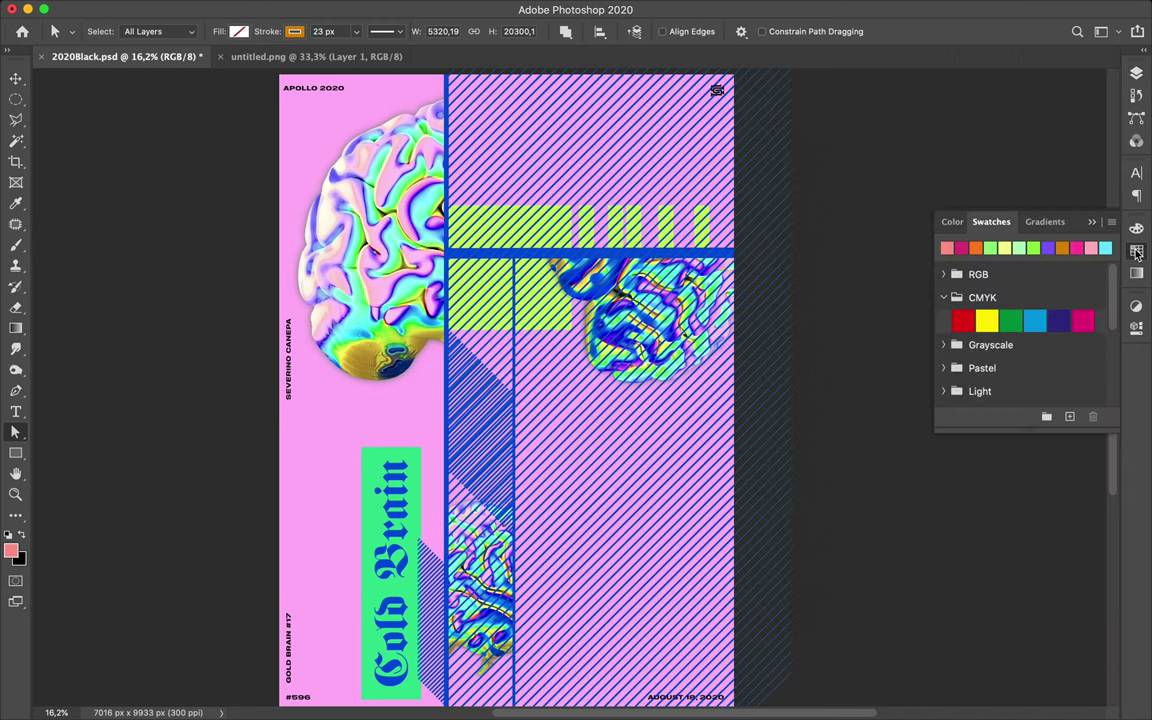
{"action": "left_click", "coordinate": [961, 248]}
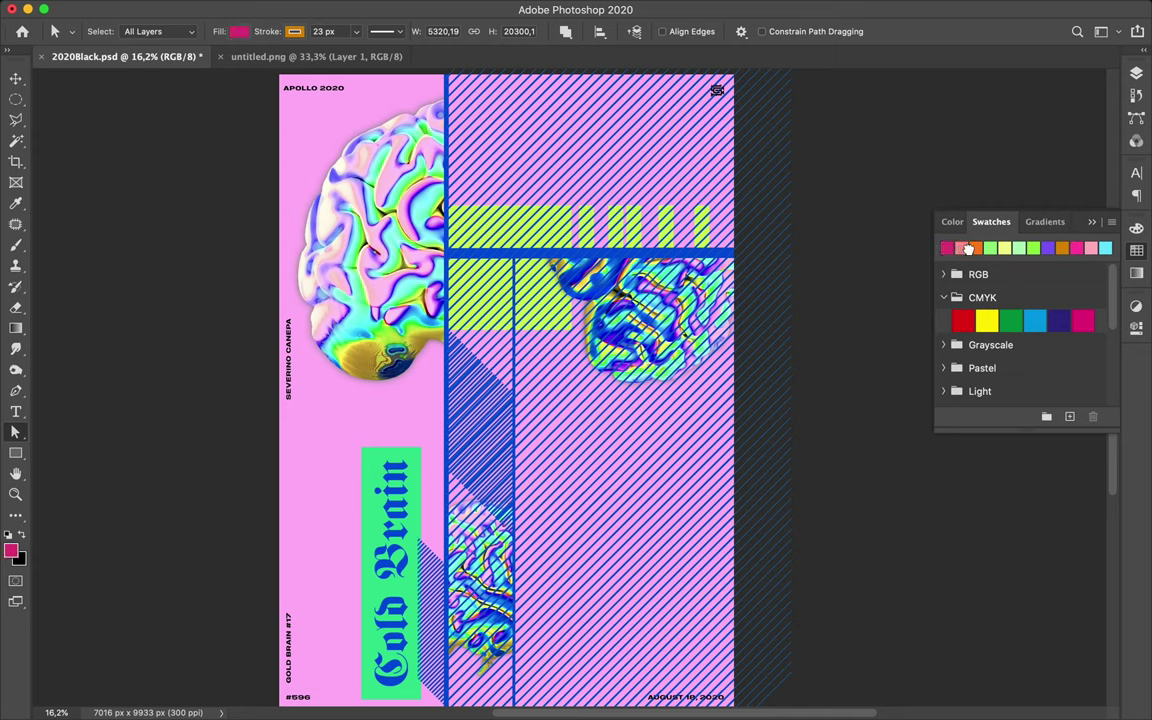
{"action": "left_click", "coordinate": [976, 248]}
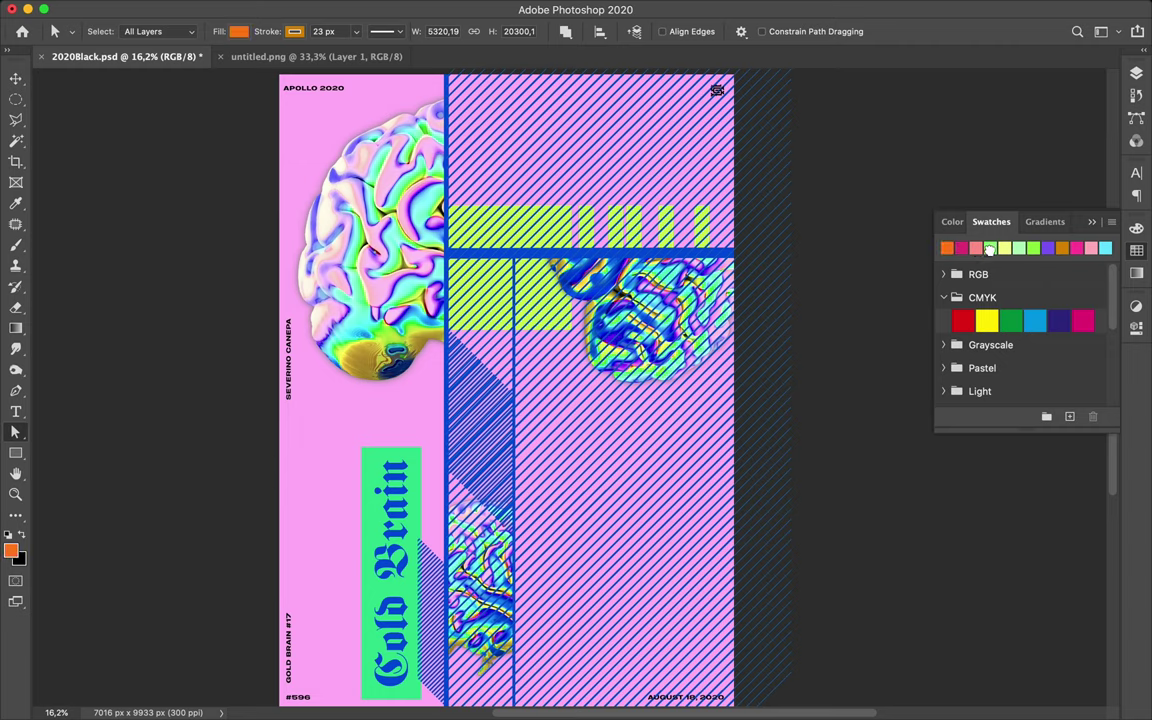
{"action": "left_click", "coordinate": [990, 248]}
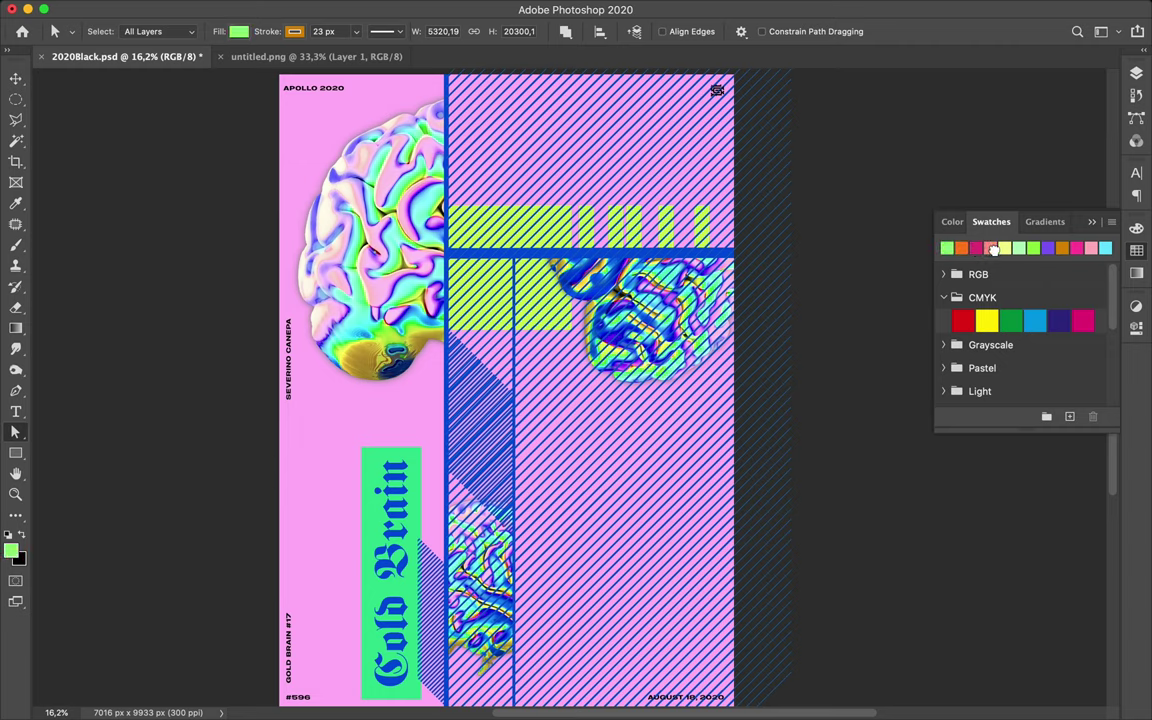
{"action": "left_click", "coordinate": [237, 31]}
{"action": "left_click", "coordinate": [144, 66]}
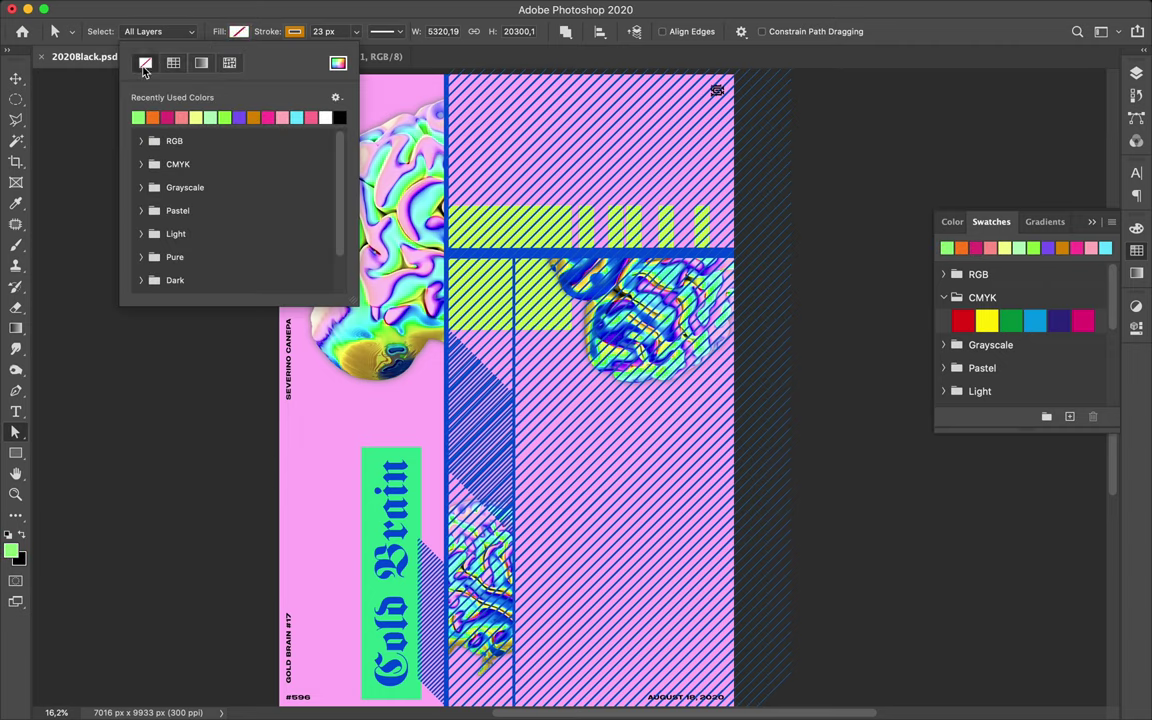
{"action": "left_click", "coordinate": [282, 31]}
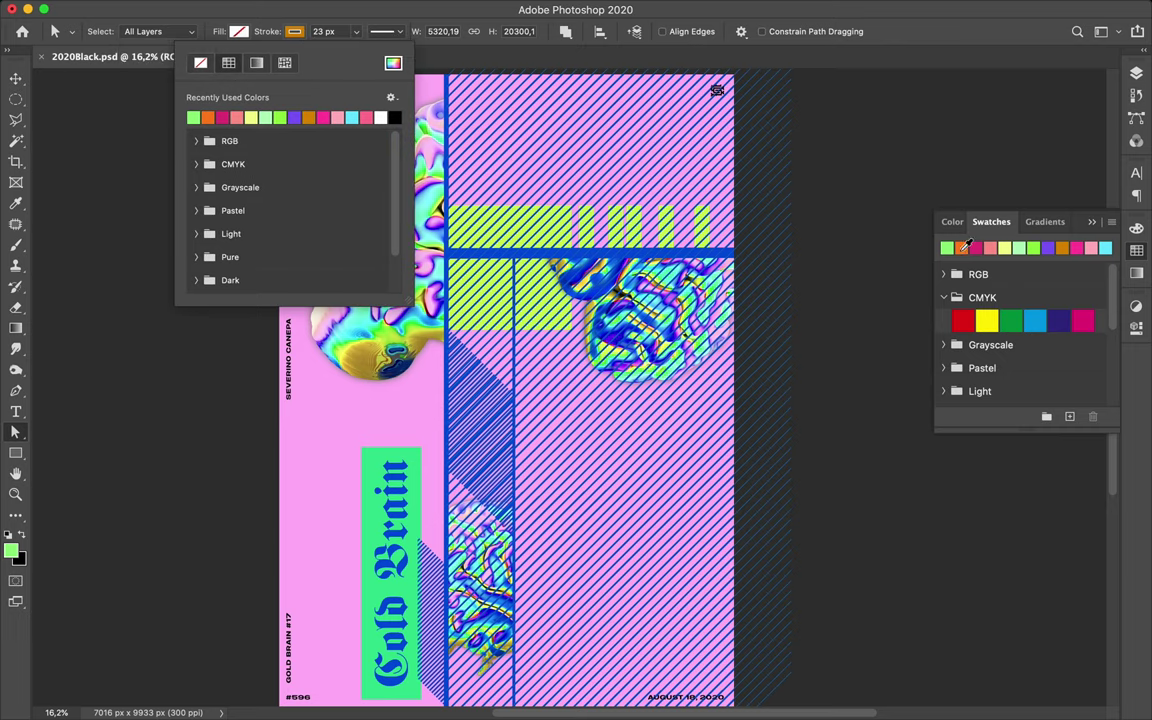
{"action": "left_click", "coordinate": [961, 248]}
{"action": "left_click", "coordinate": [976, 248]}
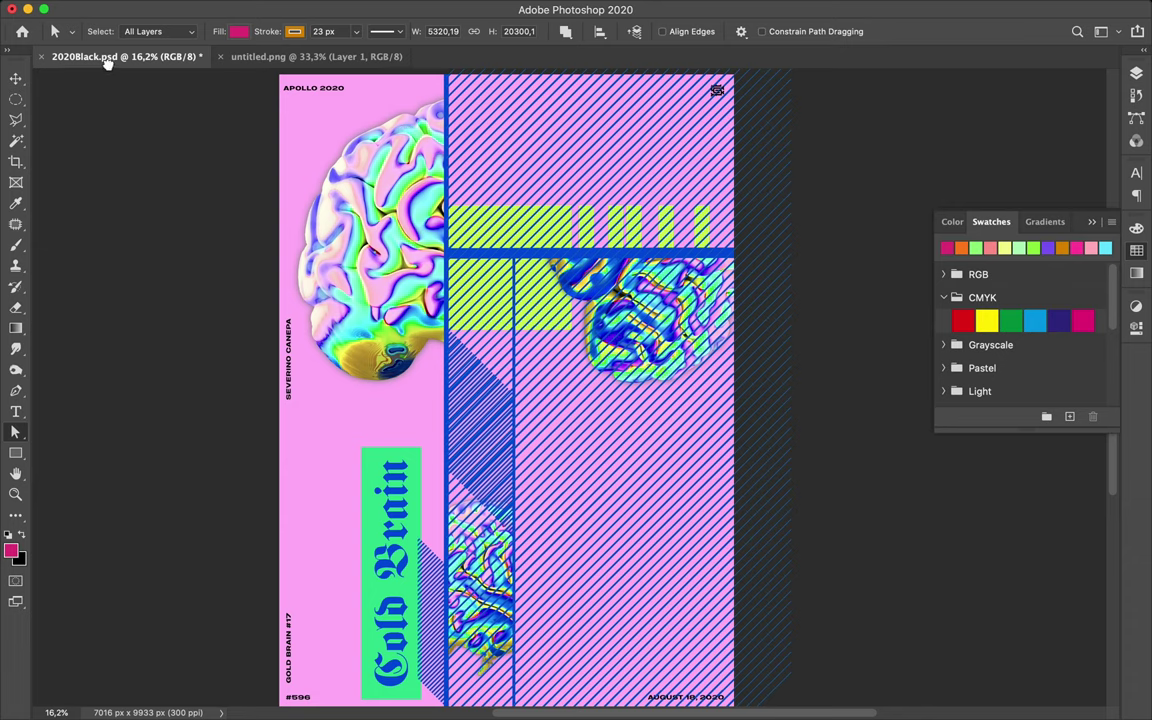
Give the hatch lines a pink stroke and no fill.
{"action": "left_click", "coordinate": [17, 79]}
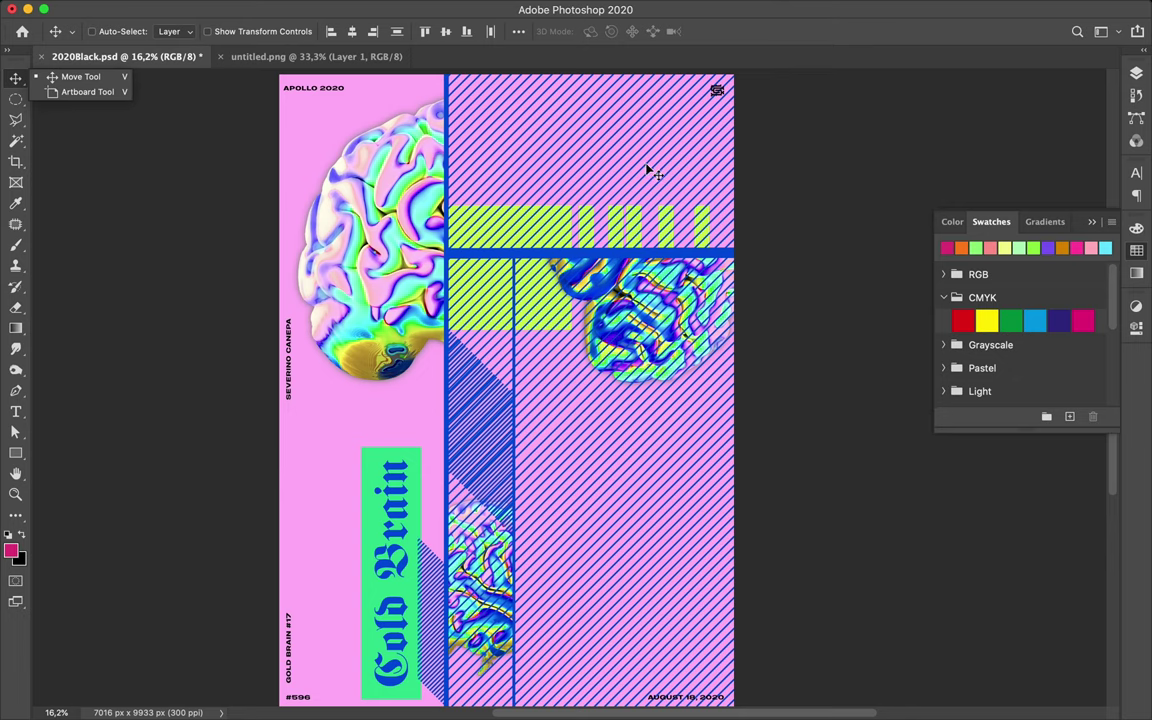
{"action": "key", "text": "a"}
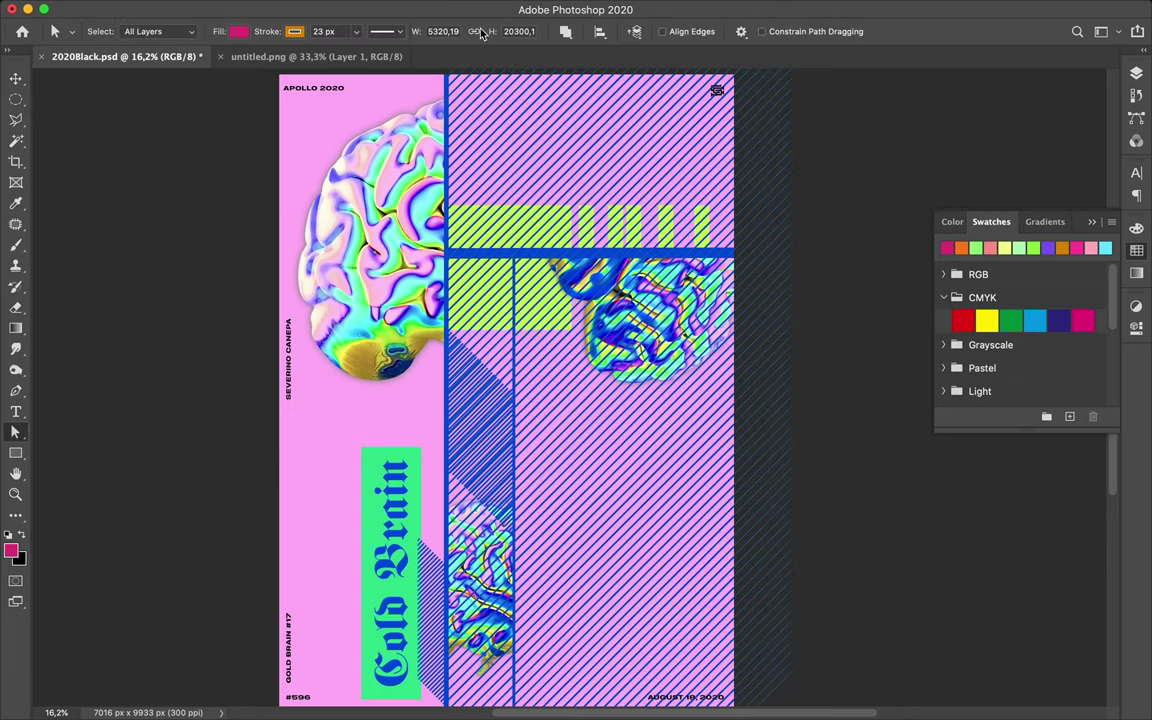
{"action": "left_click", "coordinate": [294, 31]}
{"action": "left_click", "coordinate": [195, 118]}
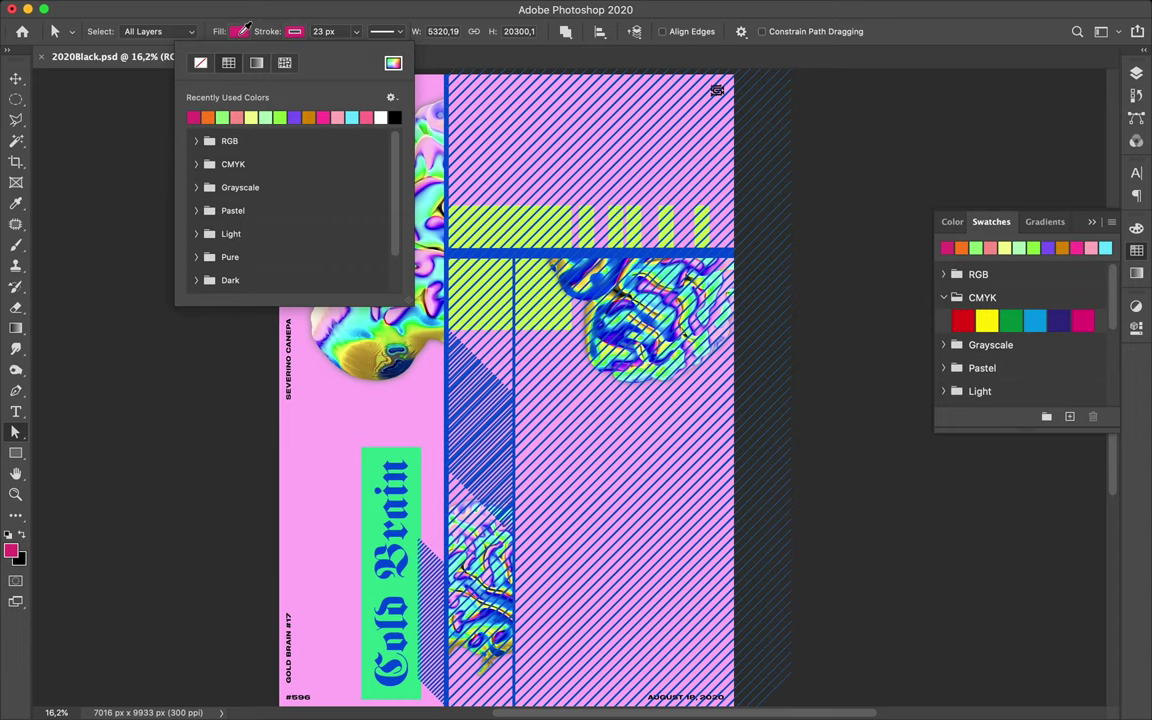
{"action": "left_click", "coordinate": [236, 31]}
{"action": "left_click", "coordinate": [145, 62]}
{"action": "key", "text": "v"}
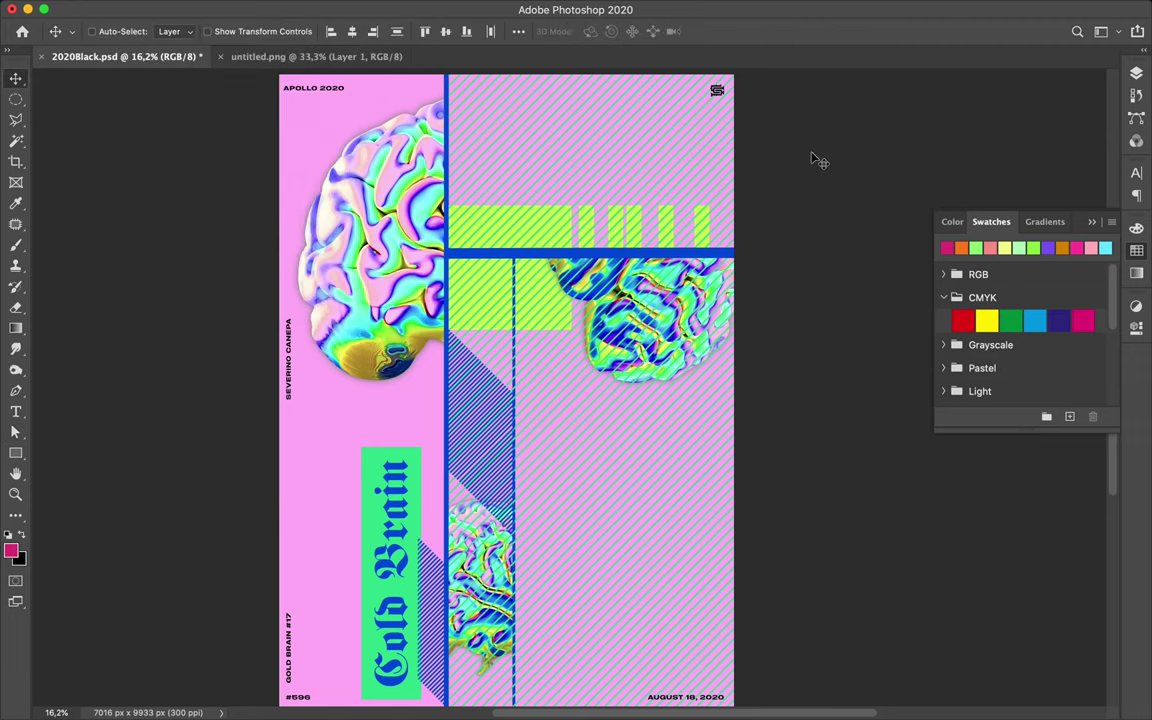
Set the hatch lines' stroke width to 63 px and merge them into Shape 4 copy 29.
{"action": "scroll", "coordinate": [742, 290], "scroll_direction": "down", "scroll_amount": 1}
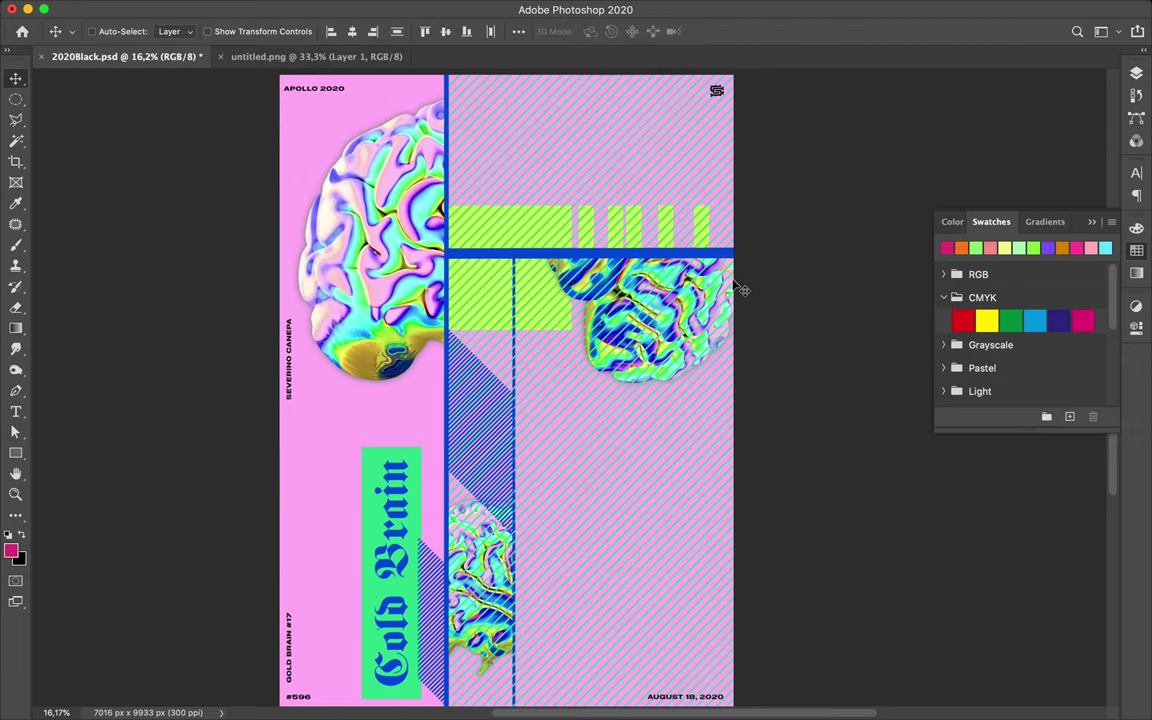
{"action": "scroll", "coordinate": [742, 290], "scroll_direction": "up", "scroll_amount": 1}
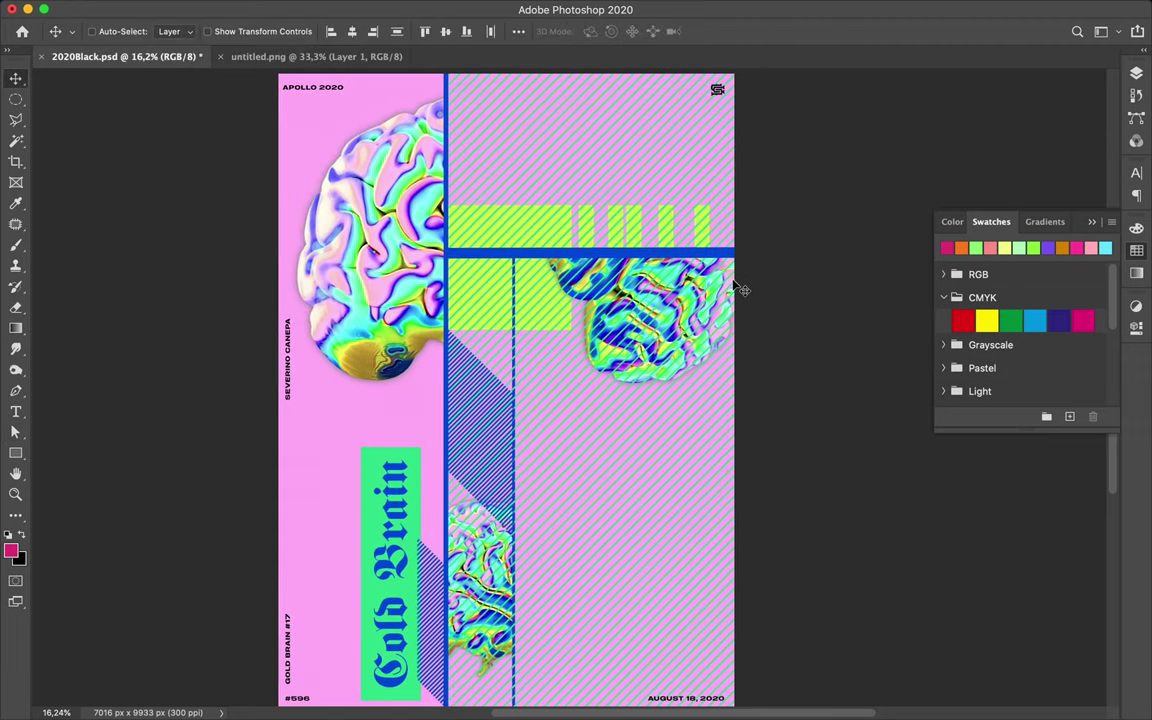
{"action": "scroll", "coordinate": [742, 290], "scroll_direction": "down", "scroll_amount": 3}
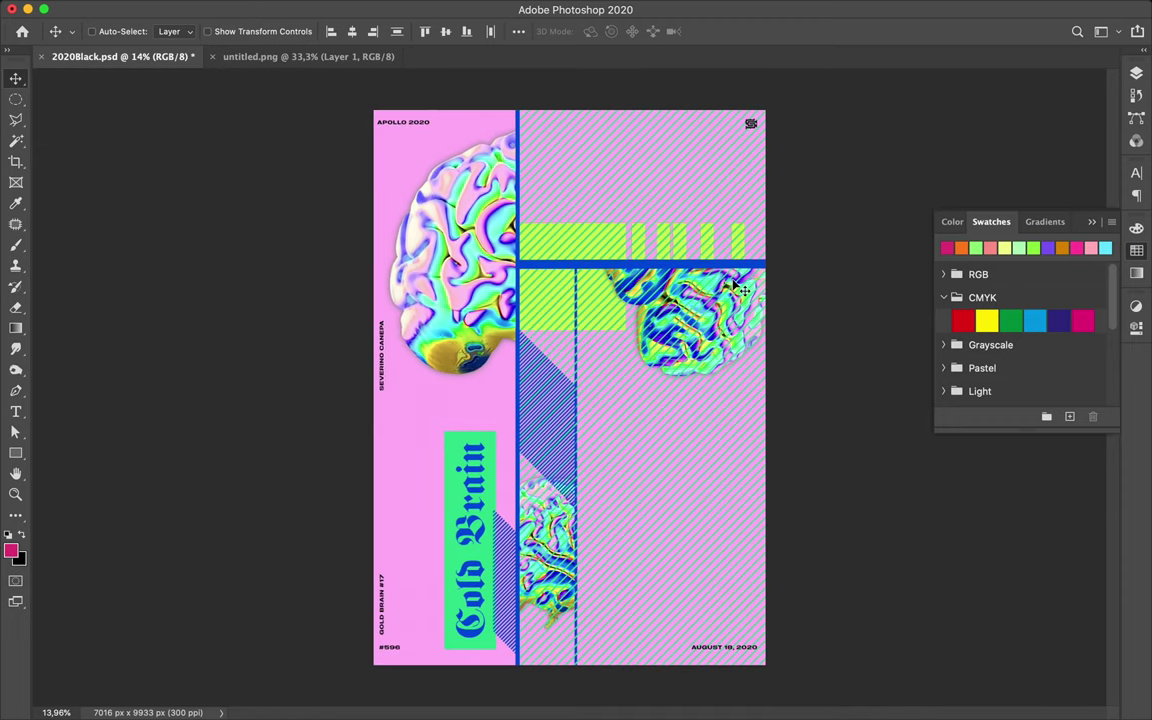
{"action": "left_click", "coordinate": [1141, 76]}
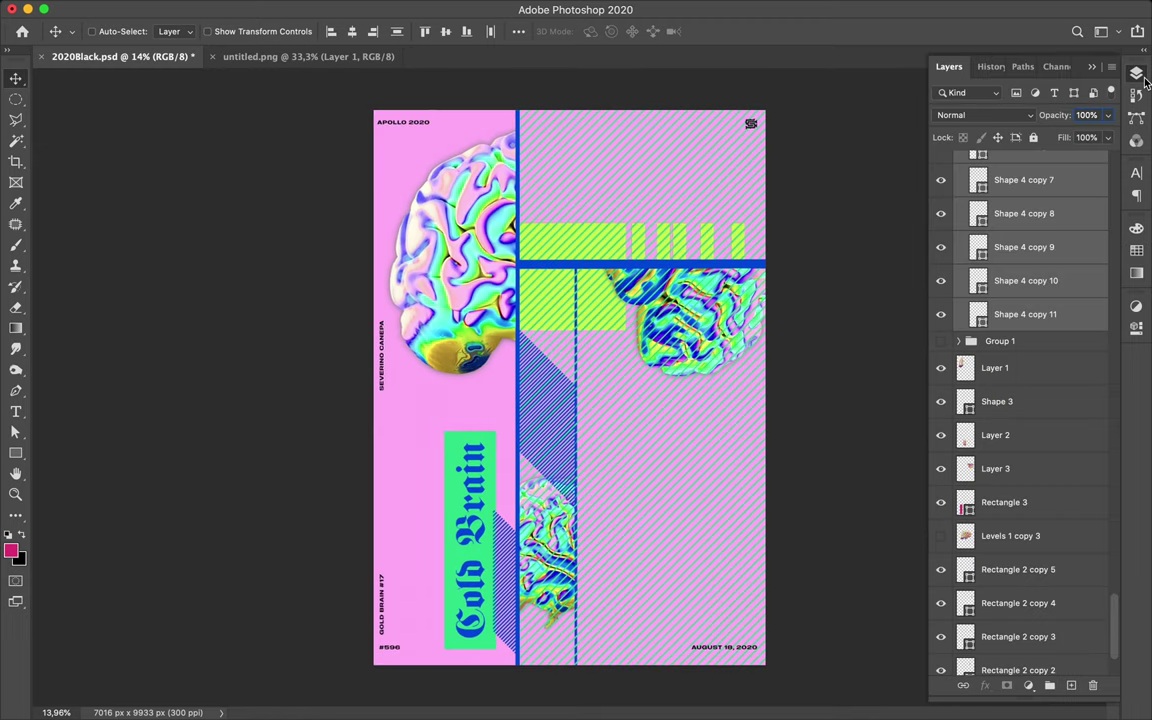
{"action": "key", "text": "a"}
{"action": "left_click", "coordinate": [343, 36]}
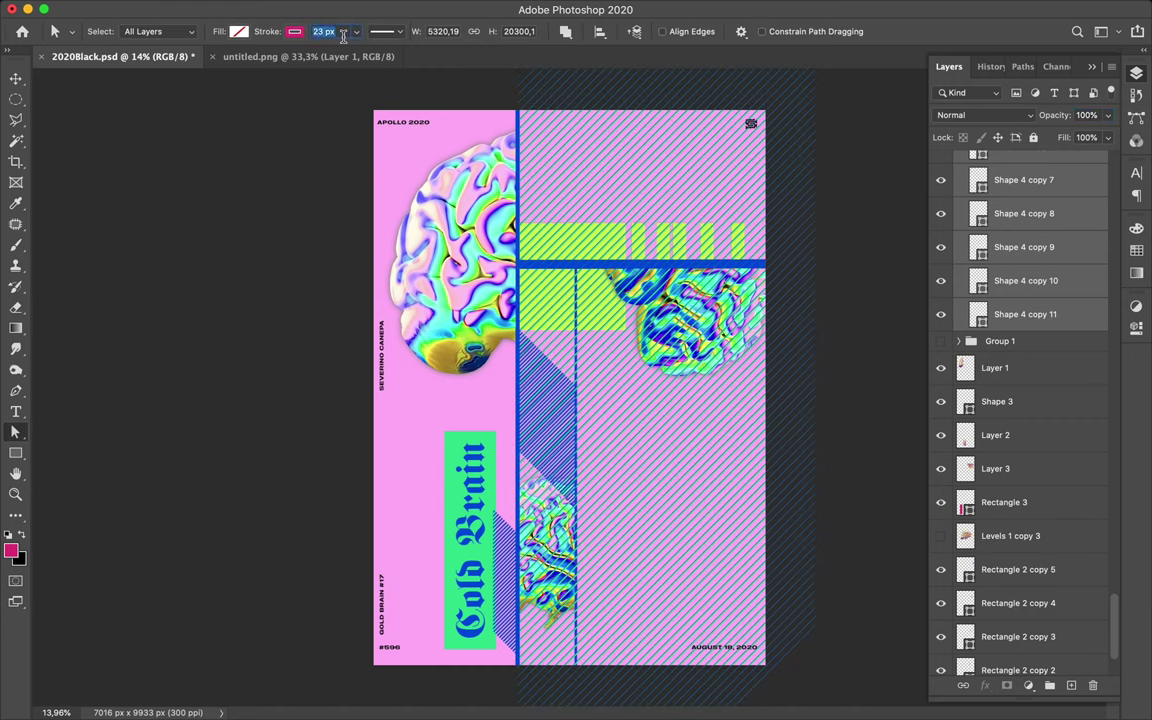
{"action": "key", "text": "shift+Up"}
{"action": "key", "text": "shift+Up"}
{"action": "key", "text": "Return"}
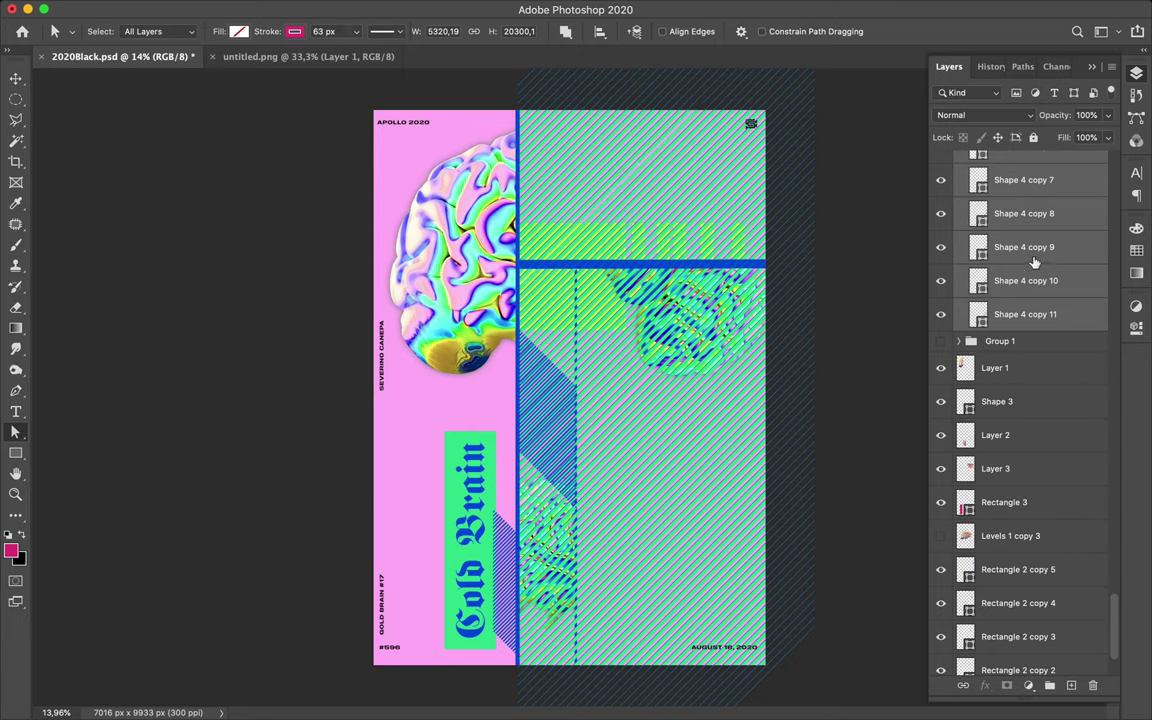
{"action": "key", "text": "ctrl+e"}
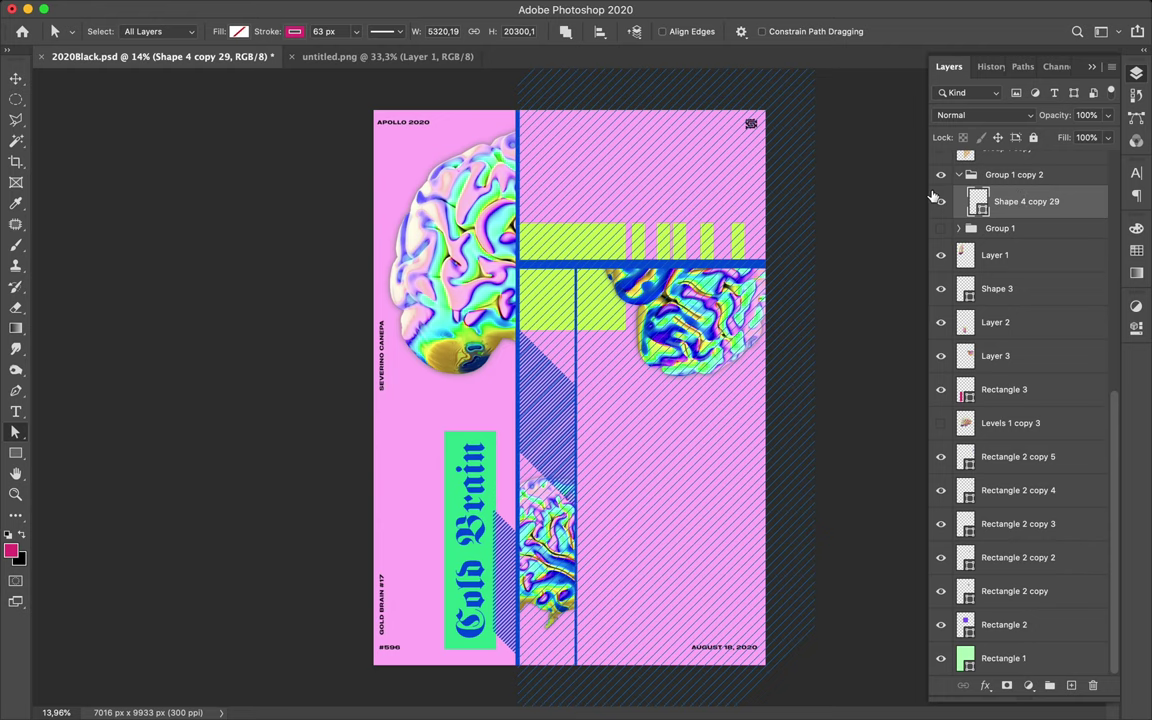
Undo the Merge Shapes and check the hatch layers' context menu without changes.
{"action": "key", "text": "ctrl+z"}
{"action": "right_click", "coordinate": [952, 228]}
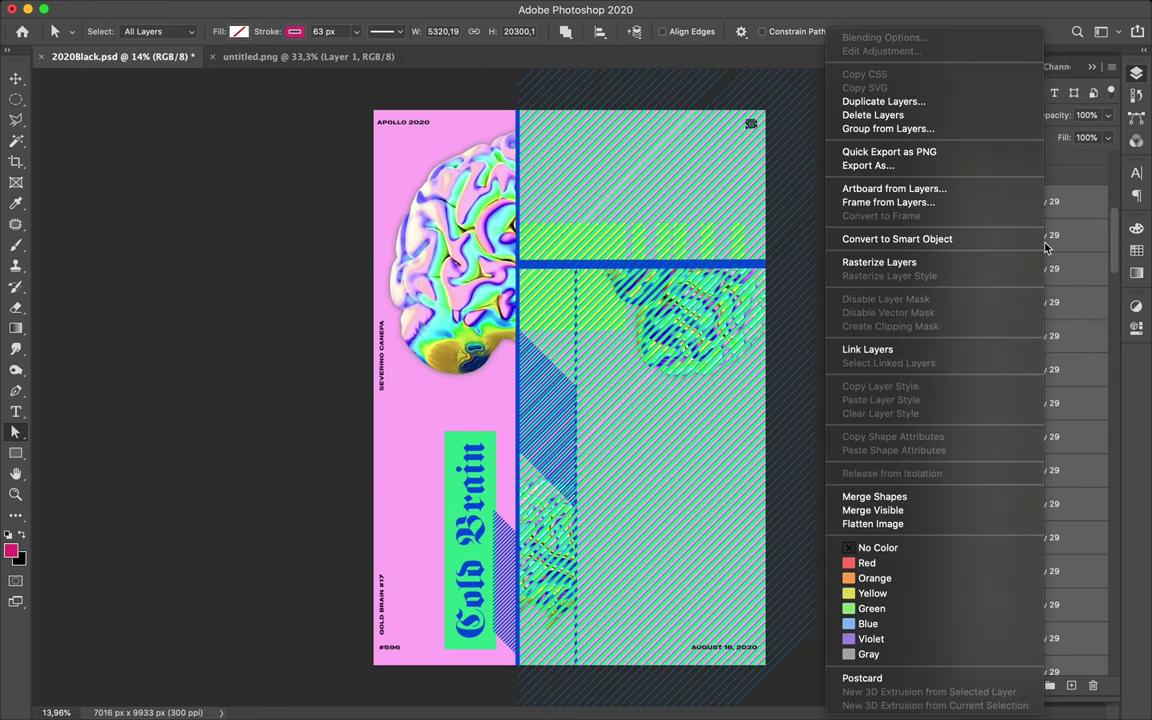
{"action": "left_click", "coordinate": [964, 268]}
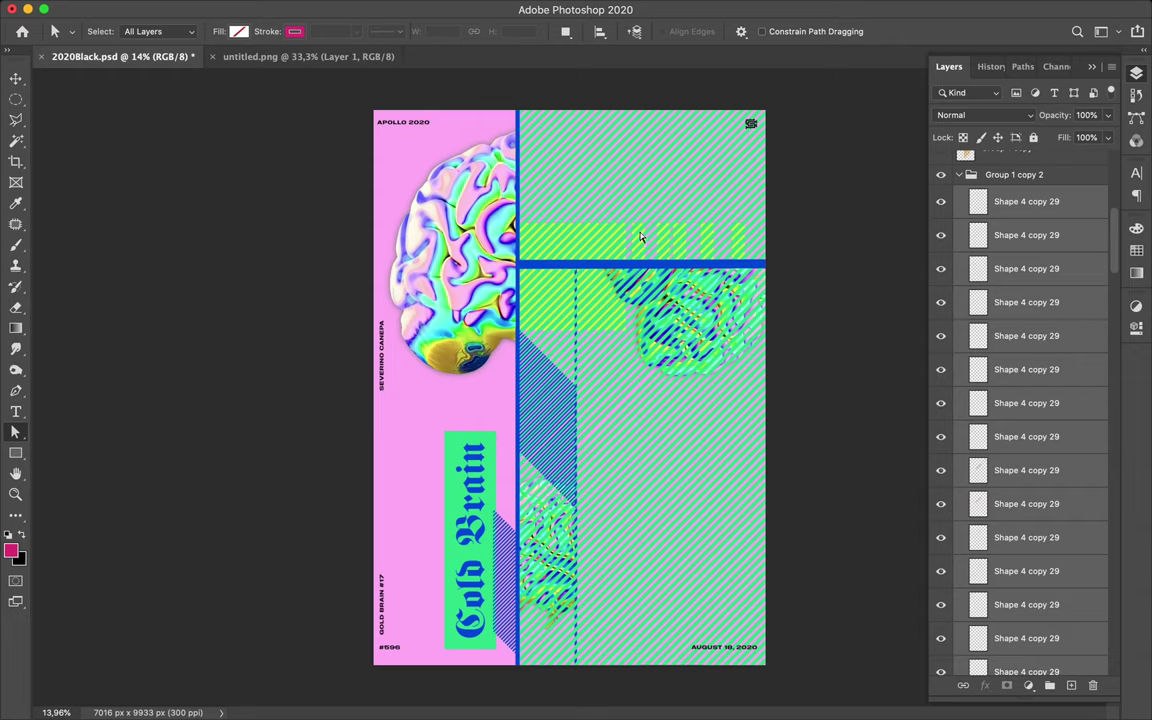
{"action": "key", "text": "m"}
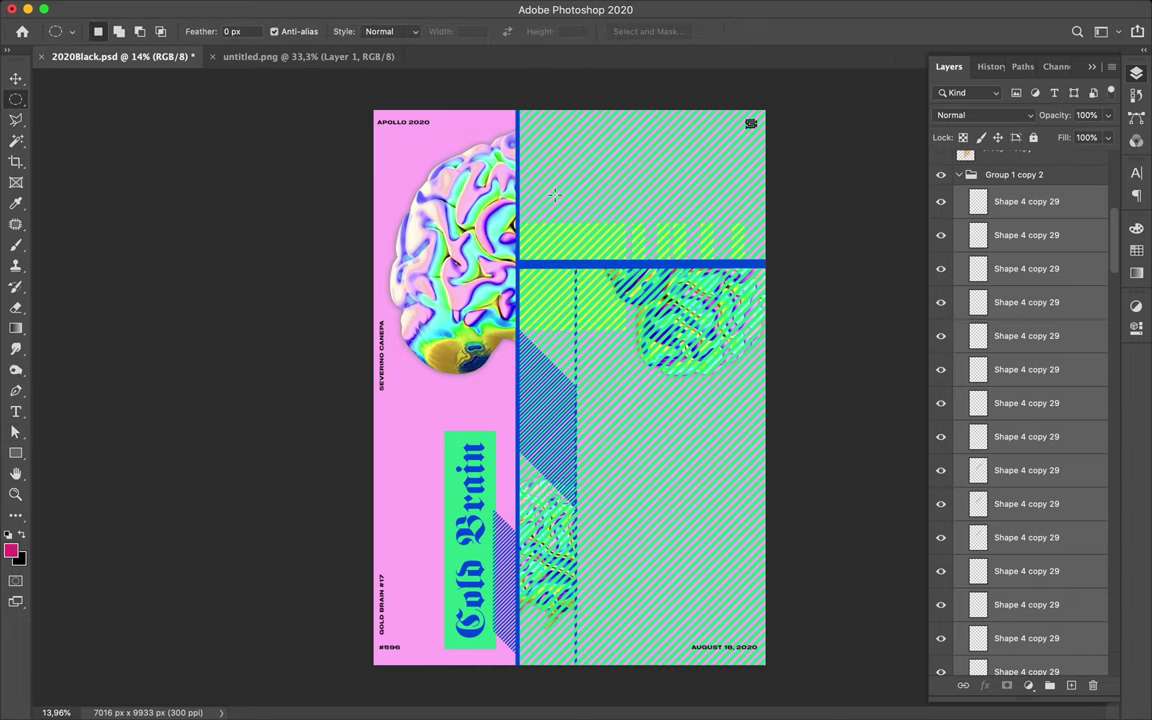
Marquee-select the right half below the blue bar and merge the hatch layers into one.
{"action": "left_click_drag", "start_coordinate": [518, 89], "coordinate": [745, 200]}
{"action": "left_click", "coordinate": [744, 200]}
{"action": "right_click", "coordinate": [17, 101]}
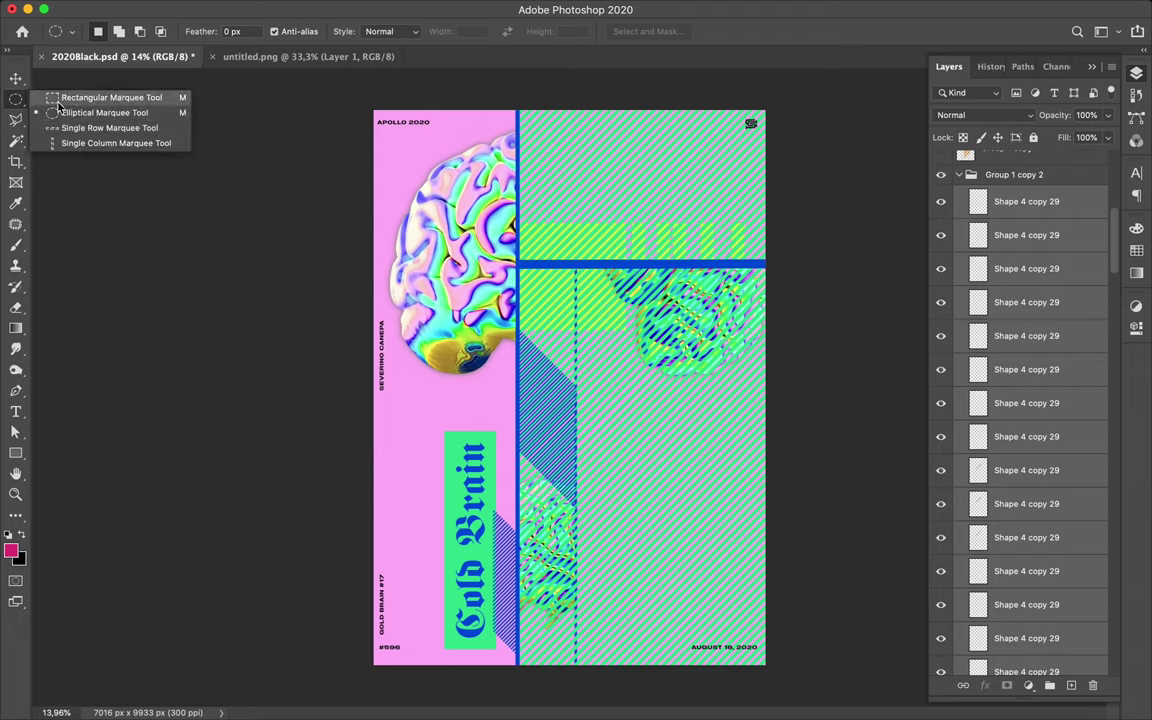
{"action": "left_click", "coordinate": [105, 97]}
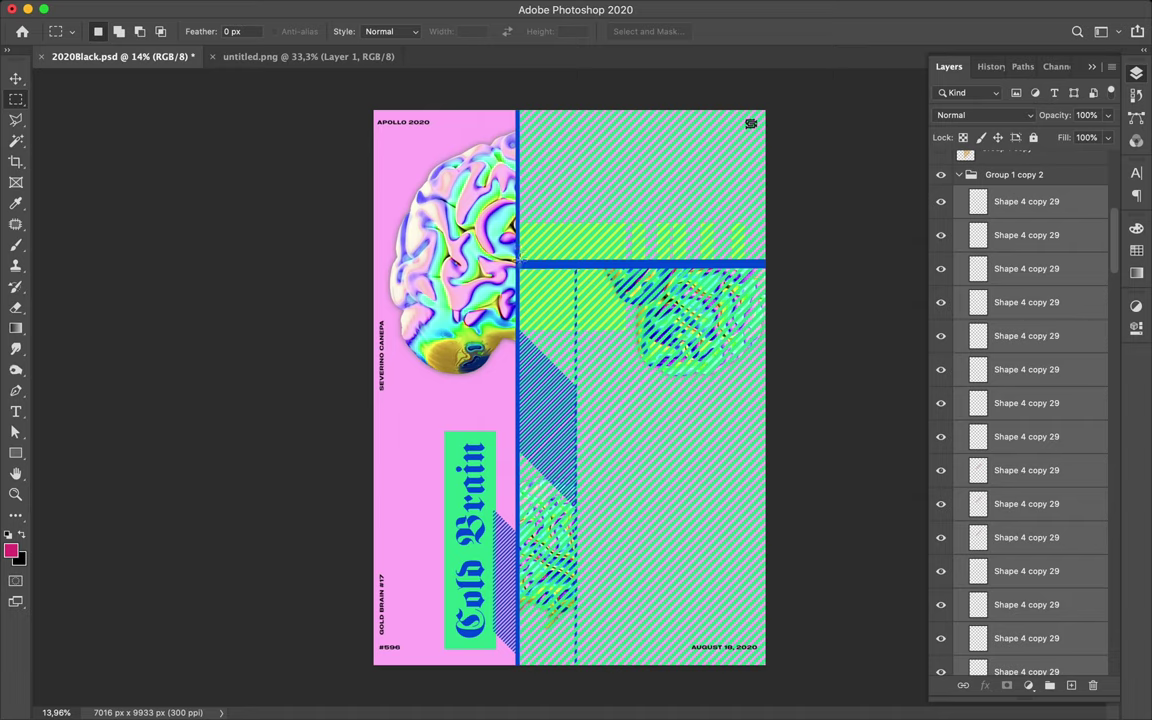
{"action": "mouse_move", "coordinate": [519, 269]}
{"action": "left_mouse_down"}
{"action": "mouse_move", "coordinate": [769, 477]}
{"action": "mouse_move", "coordinate": [842, 665]}
{"action": "left_mouse_up"}
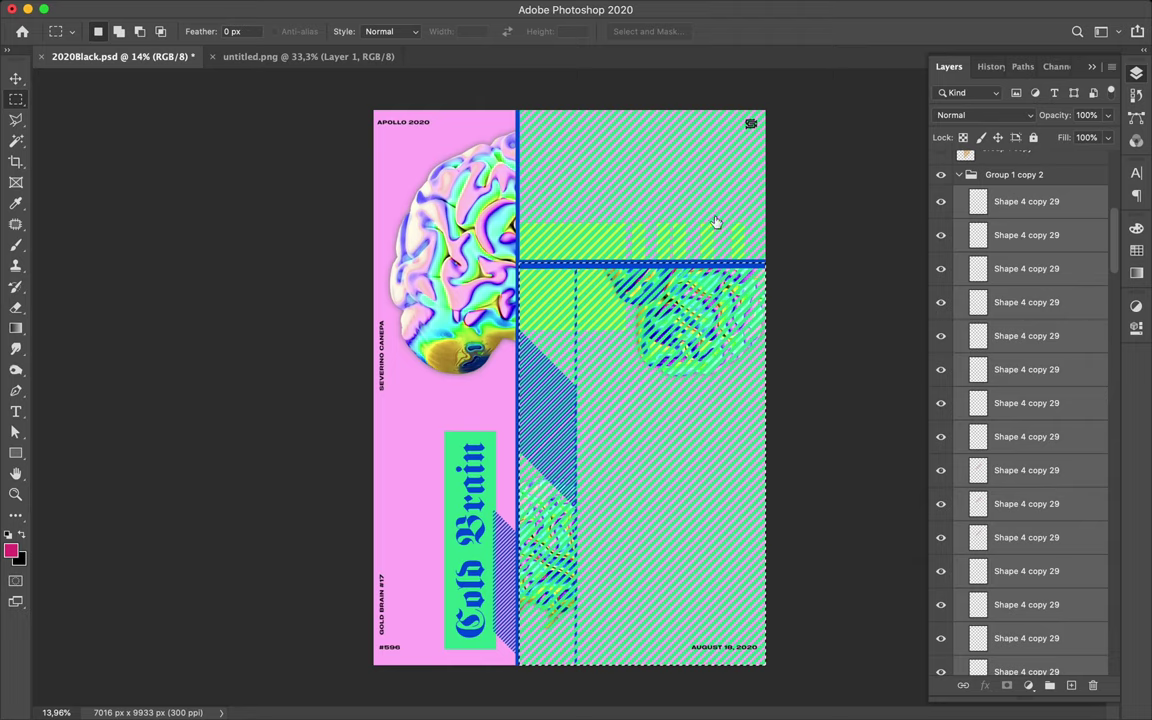
{"action": "key", "text": "ctrl+e"}
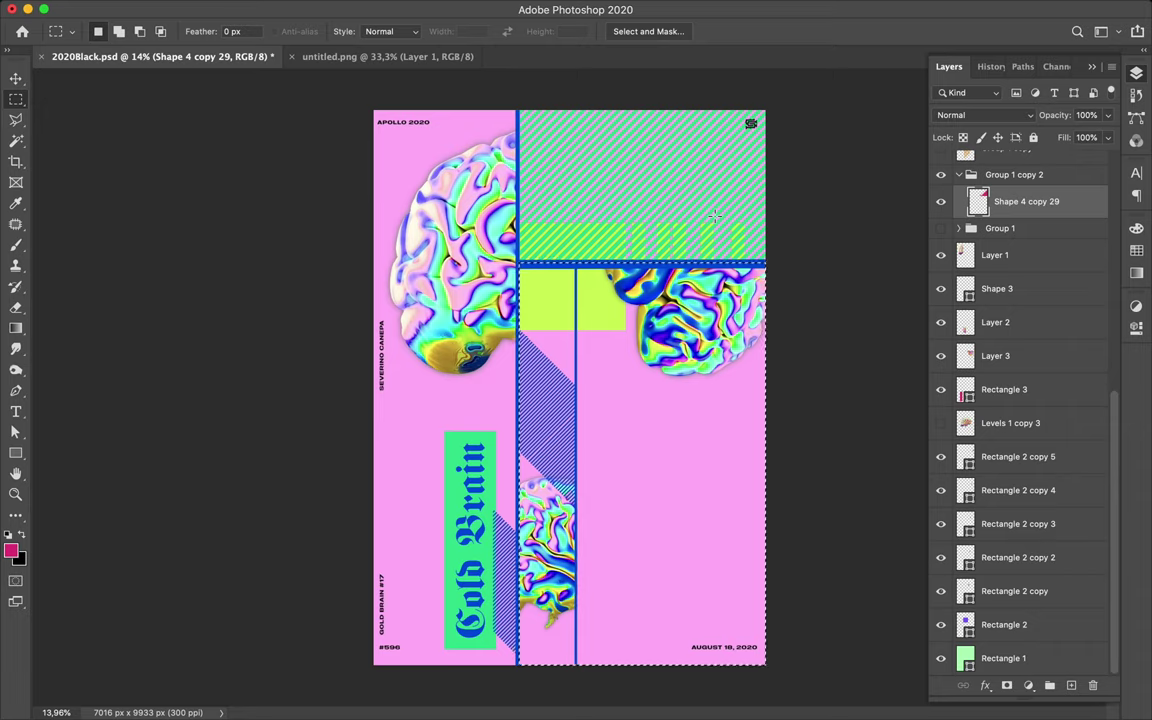
Move the hatch layer Shape 4 copy 29 down to sit just above Rectangle 1.
{"action": "left_click_drag", "start_coordinate": [1033, 203], "coordinate": [1024, 632]}
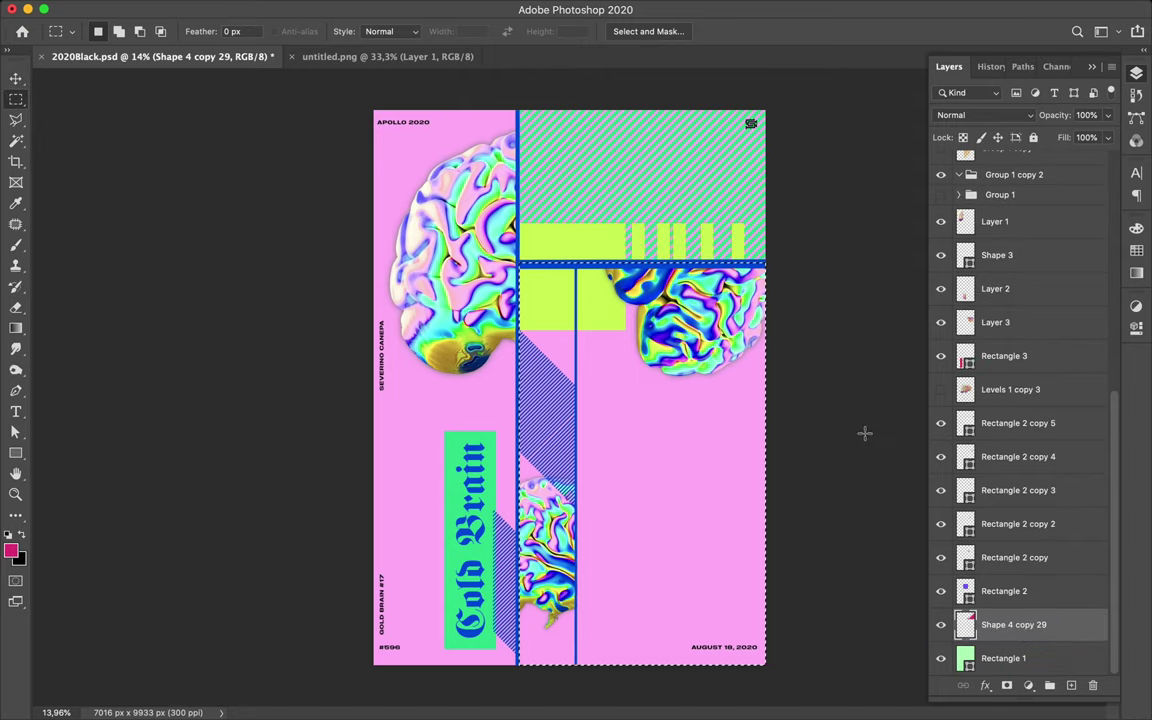
{"action": "left_click", "coordinate": [968, 628], "text": "ctrl"}
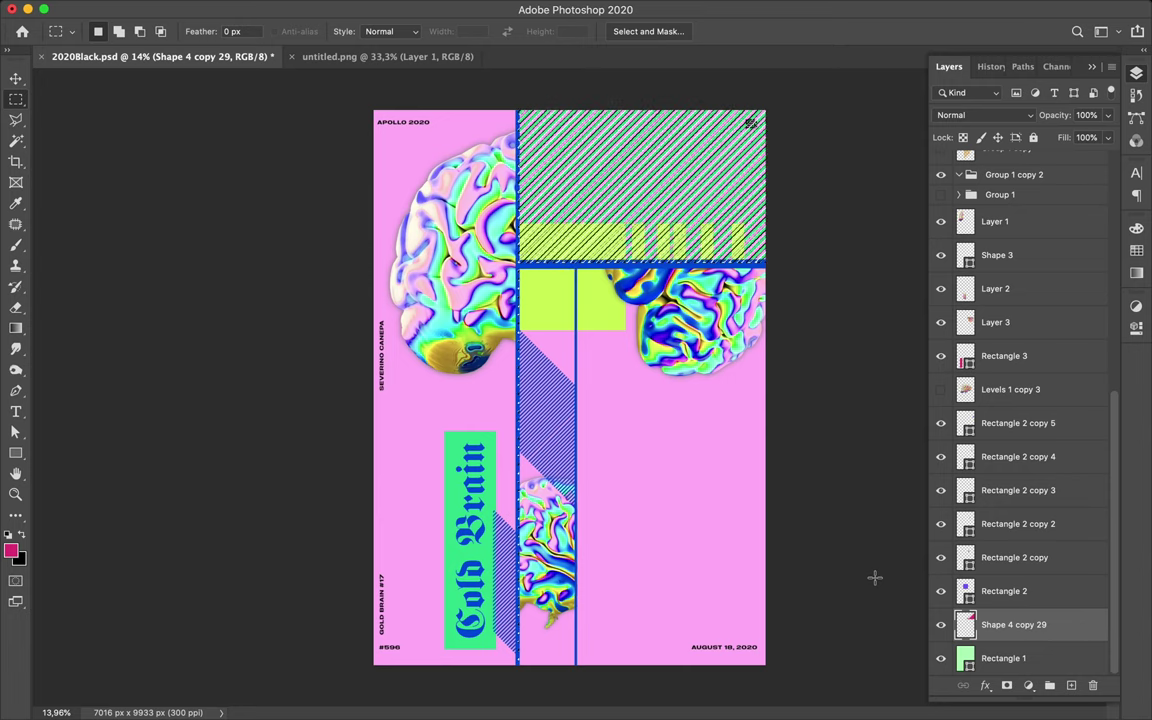
{"action": "key", "text": "ctrl+d"}
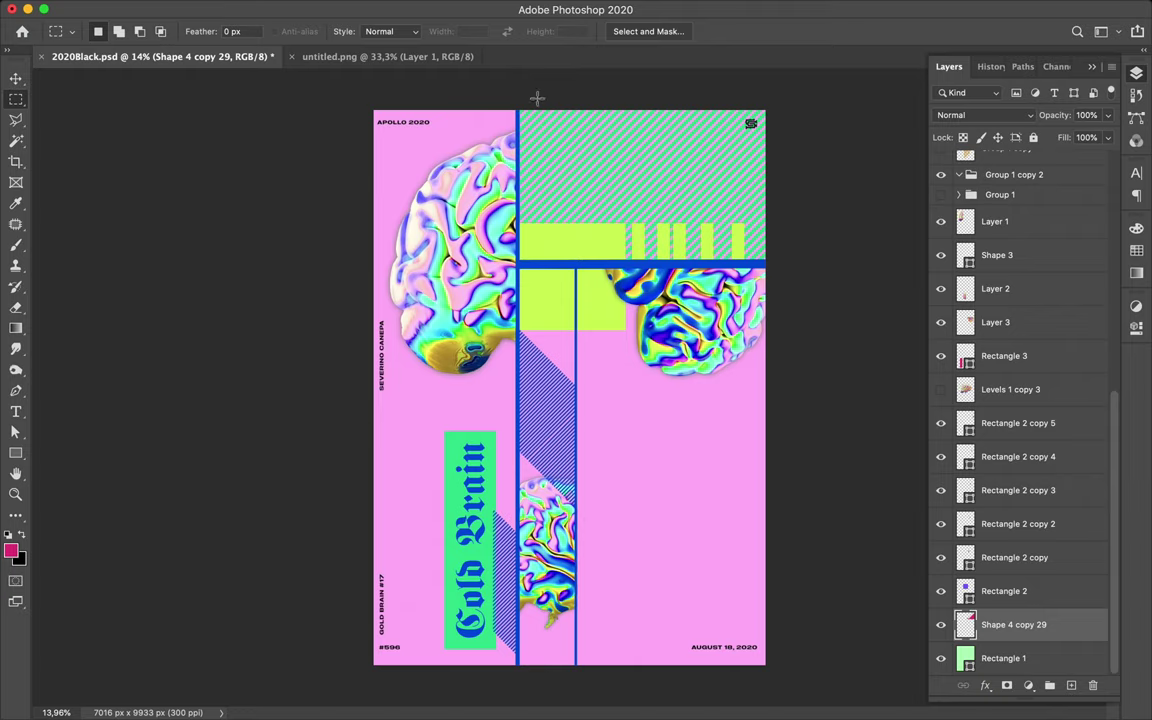
Delete a square notch from the hatch's top-left corner and save the poster.
{"action": "left_click_drag", "start_coordinate": [516, 100], "coordinate": [600, 143]}
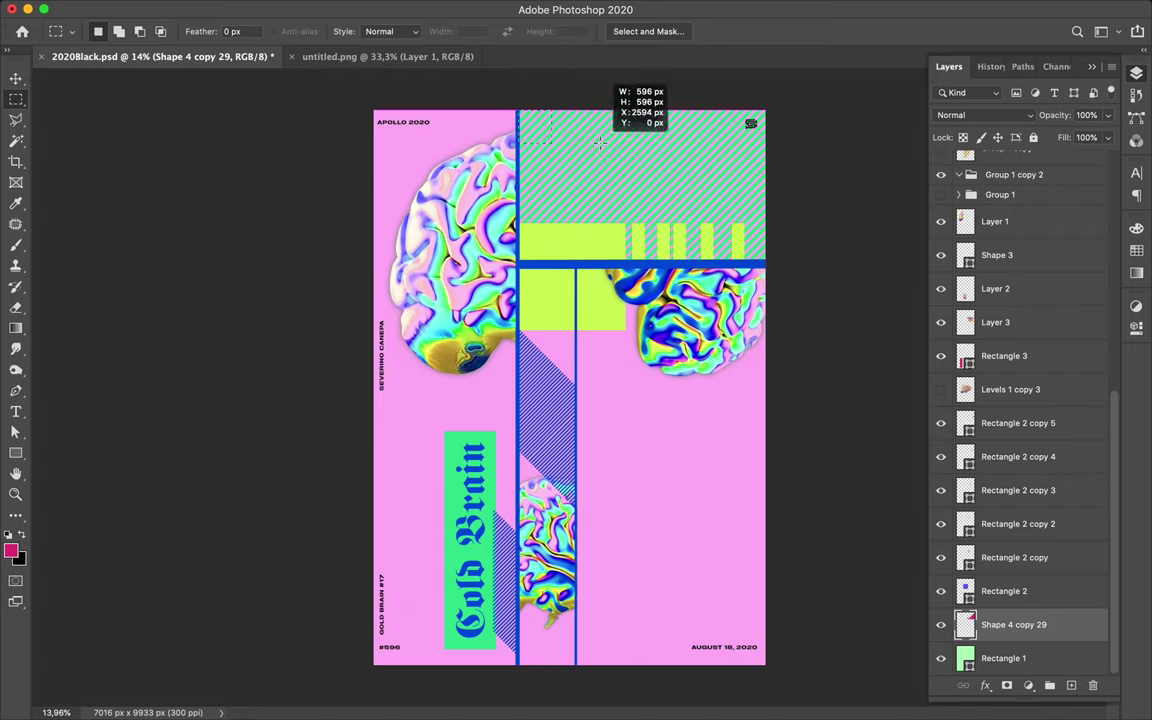
{"action": "left_click_drag", "start_coordinate": [600, 143], "coordinate": [600, 143]}
{"action": "key", "text": "Delete"}
{"action": "key", "text": "ctrl+d"}
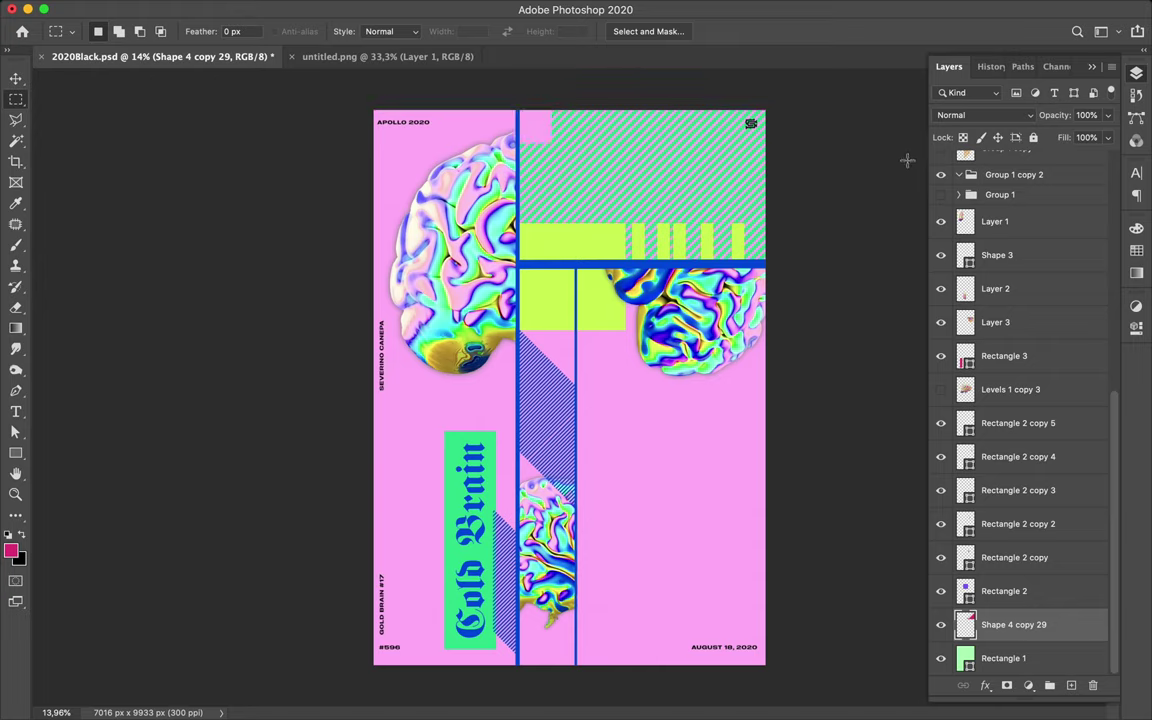
{"action": "key", "text": "ctrl+s"}
Drag the small brain render, Layer 2, 626 px up toward the hatched strip.
{"action": "key", "text": "v"}
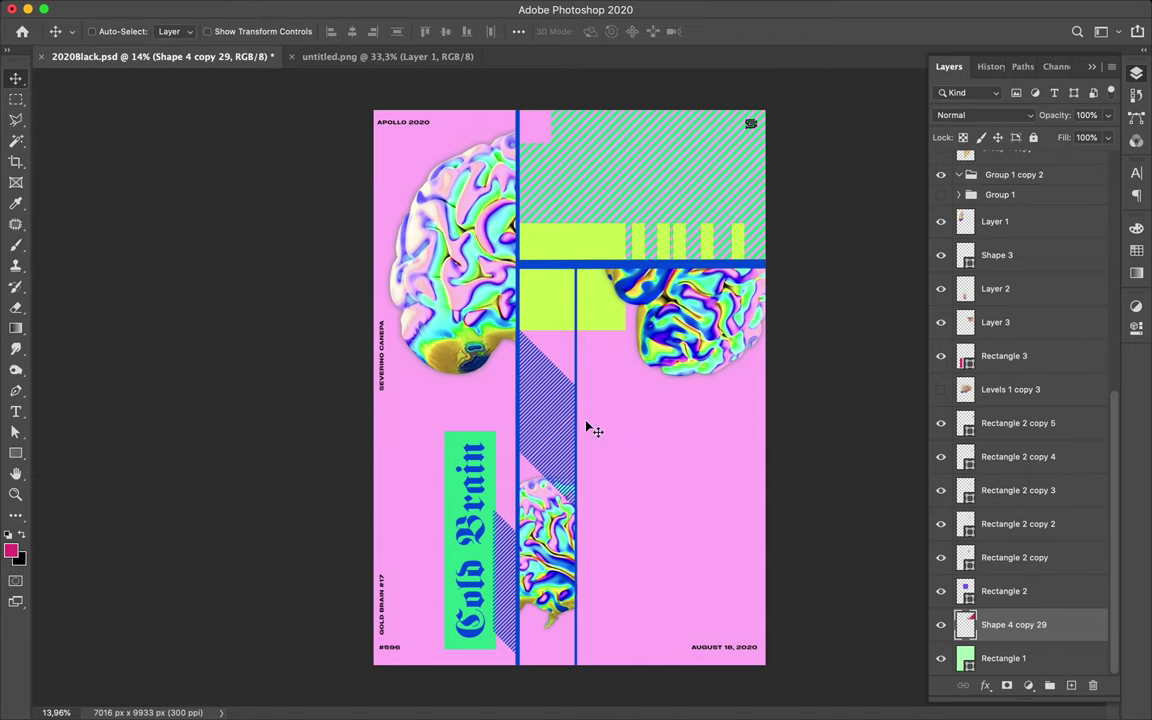
{"action": "key", "text": "alt+bracketleft"}
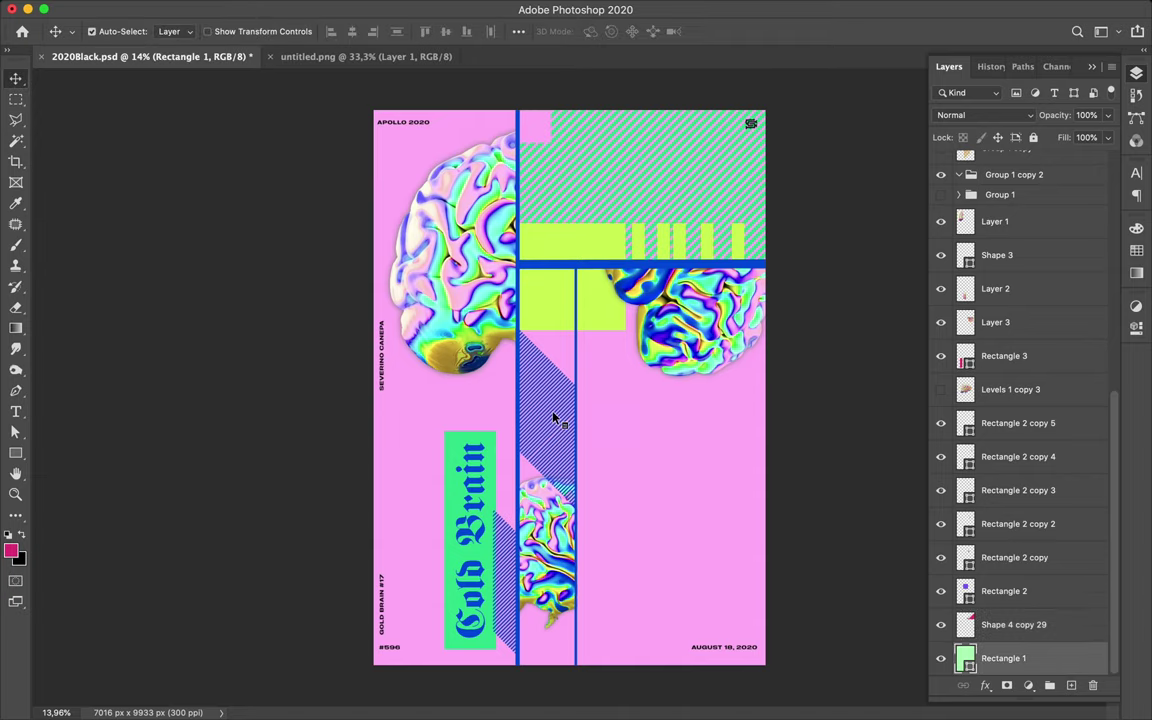
{"action": "key", "text": "alt+period"}
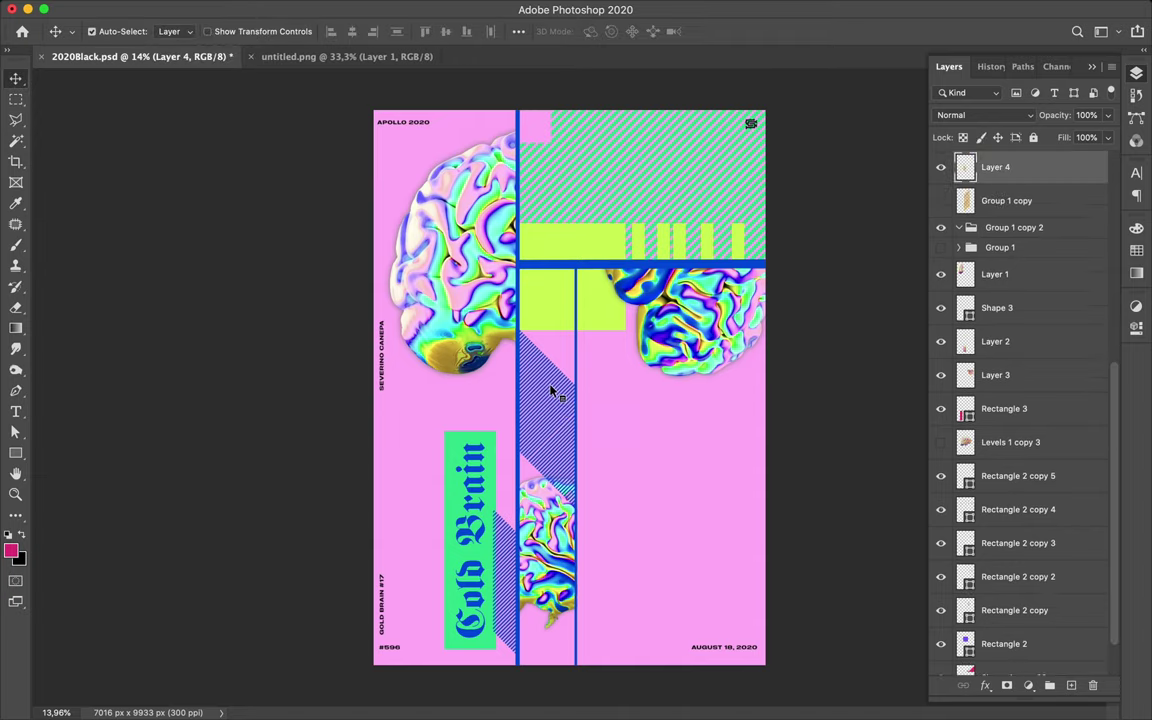
{"action": "left_click_drag", "start_coordinate": [560, 406], "coordinate": [565, 392]}
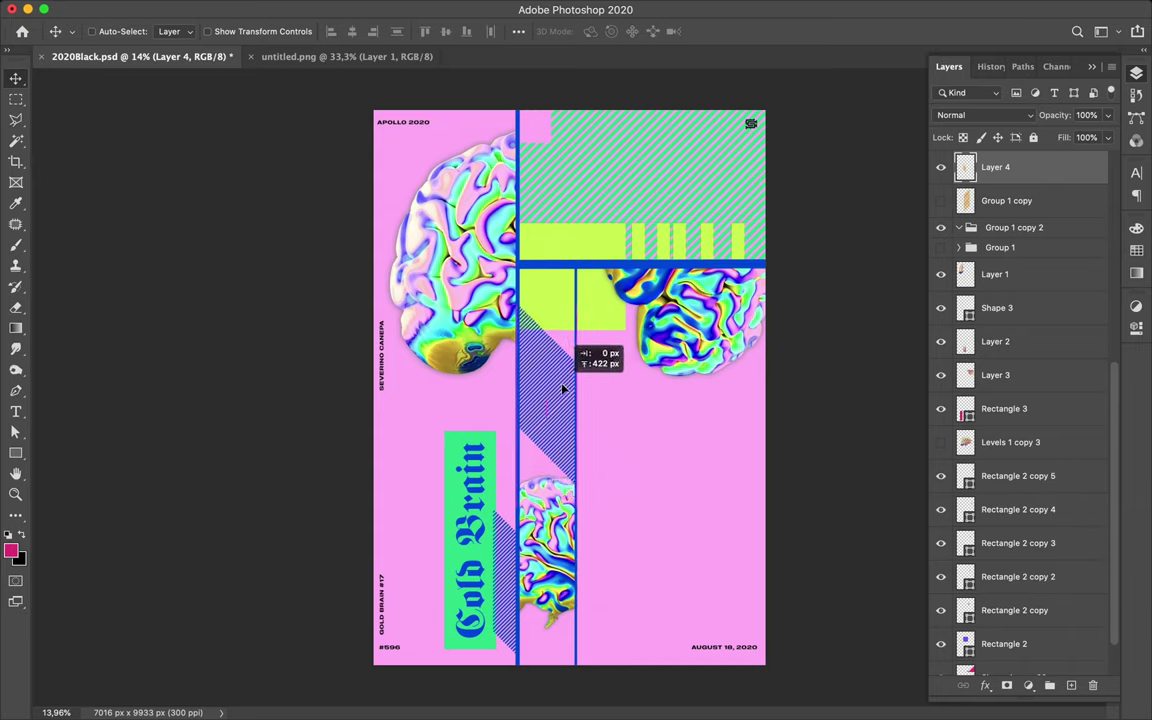
{"action": "left_click_drag", "start_coordinate": [565, 392], "coordinate": [564, 390]}
{"action": "left_click", "coordinate": [553, 540], "text": "ctrl"}
{"action": "left_click_drag", "start_coordinate": [553, 540], "coordinate": [557, 512]}
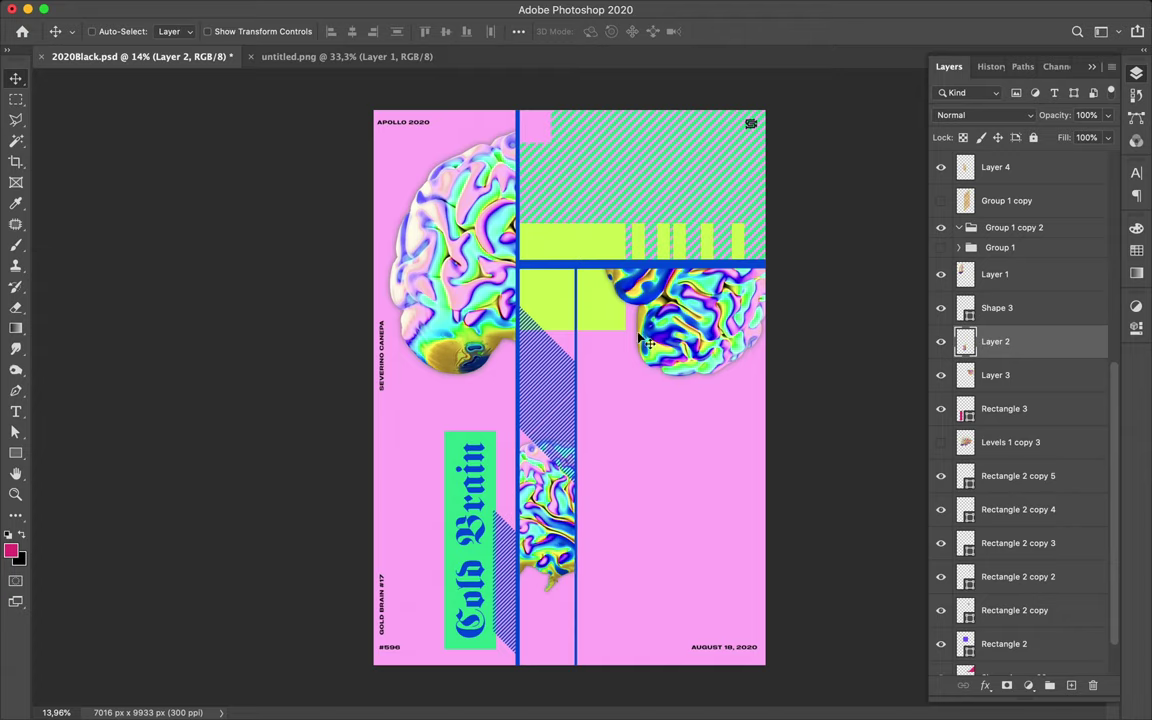
Scale the lime block and lime bars together to about 53% and nudge them upward.
{"action": "left_click", "coordinate": [548, 292], "text": "ctrl"}
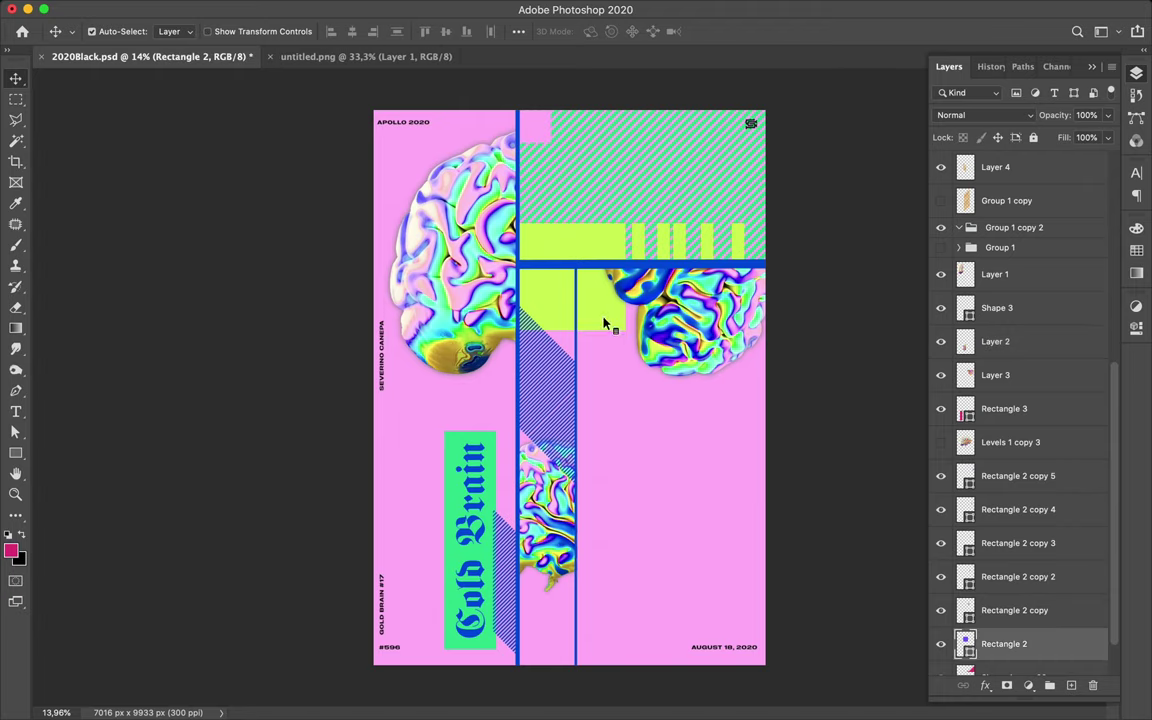
{"action": "left_click", "coordinate": [635, 247], "text": "ctrl+shift"}
{"action": "left_click", "coordinate": [660, 248], "text": "ctrl+shift"}
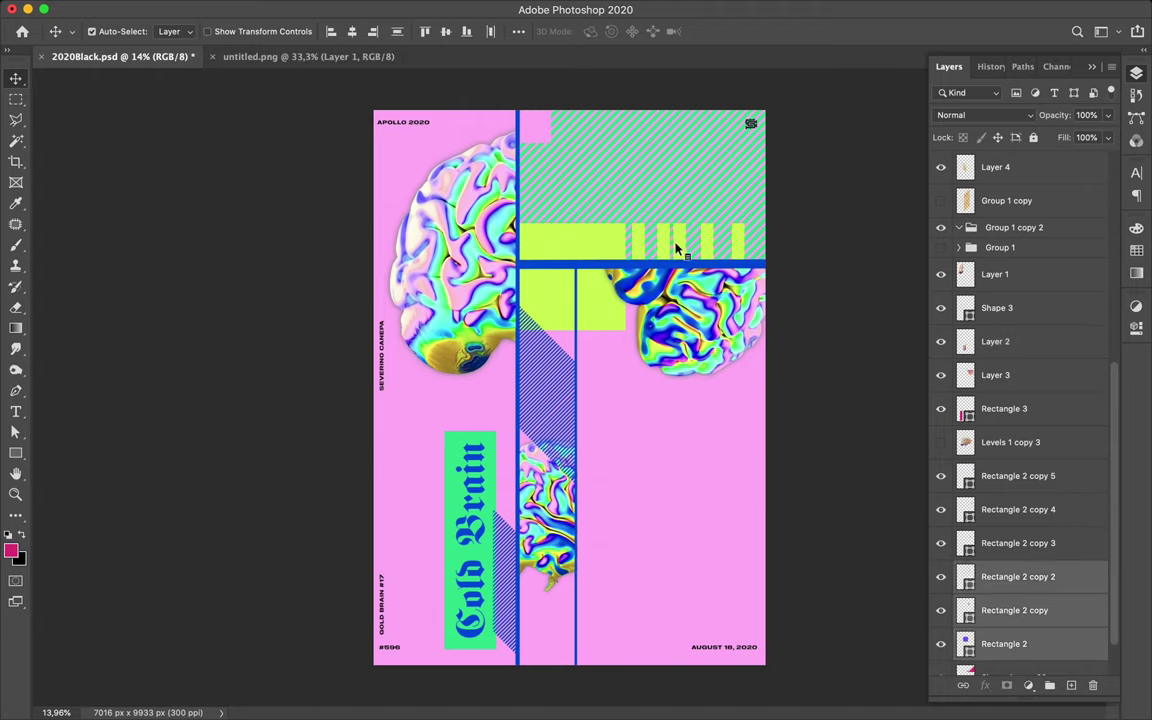
{"action": "left_click", "coordinate": [675, 248], "text": "ctrl+shift"}
{"action": "left_click", "coordinate": [709, 248], "text": "ctrl+shift"}
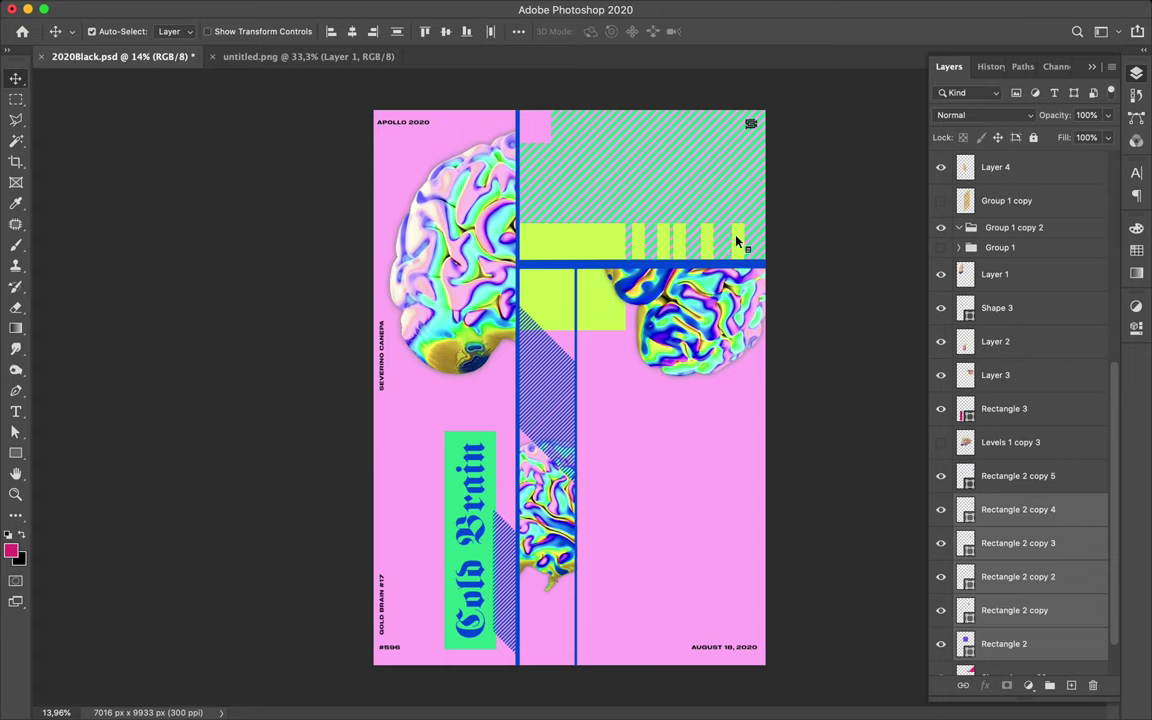
{"action": "left_click", "coordinate": [737, 242], "text": "ctrl+shift"}
{"action": "key", "text": "ctrl+t"}
{"action": "left_click_drag", "start_coordinate": [744, 226], "coordinate": [703, 242]}
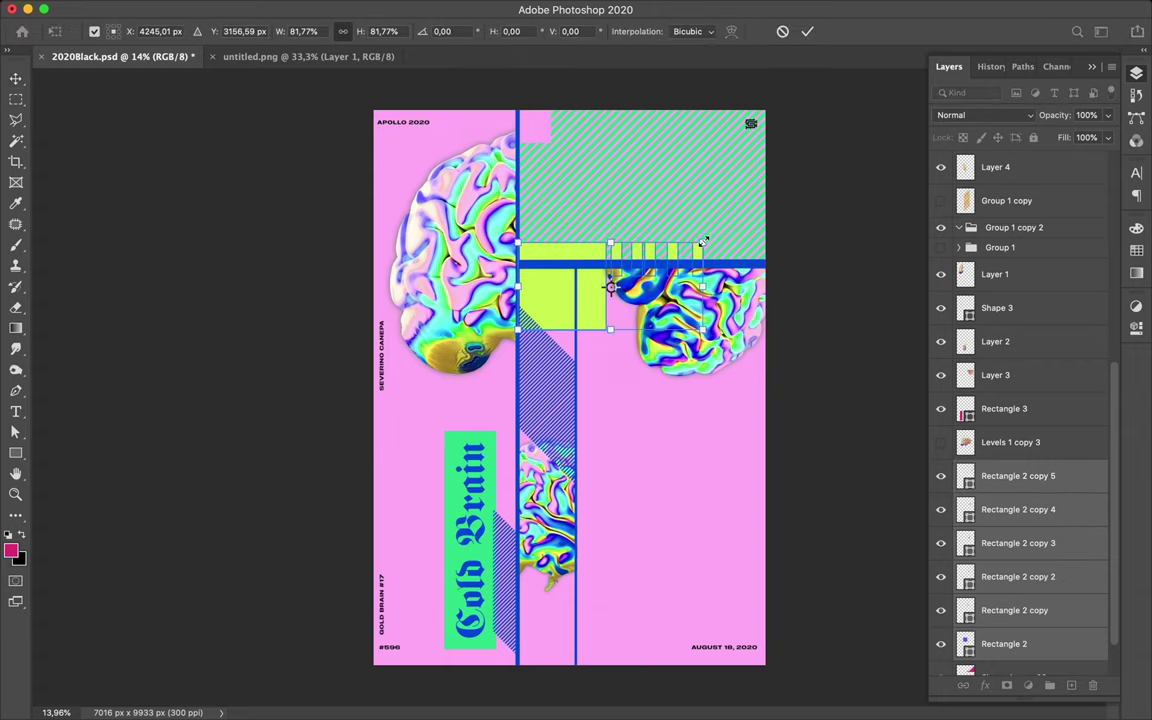
{"action": "left_click_drag", "start_coordinate": [700, 328], "coordinate": [630, 313]}
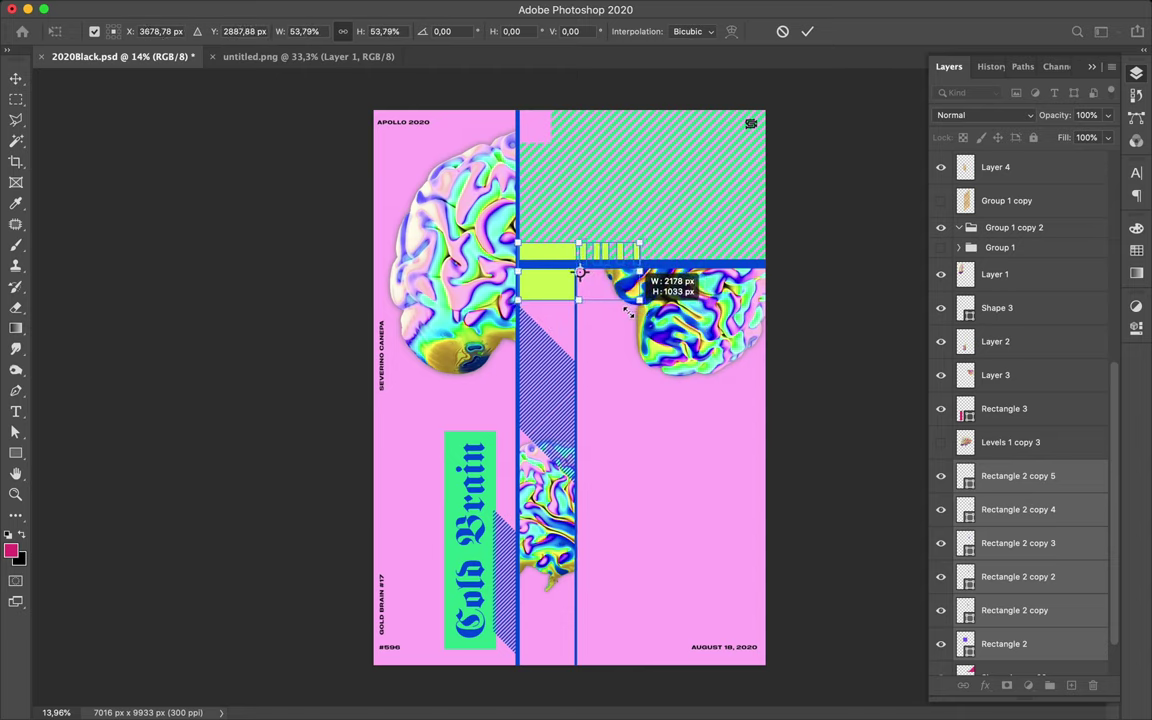
{"action": "left_click_drag", "start_coordinate": [630, 313], "coordinate": [629, 313]}
{"action": "key", "text": "Return"}
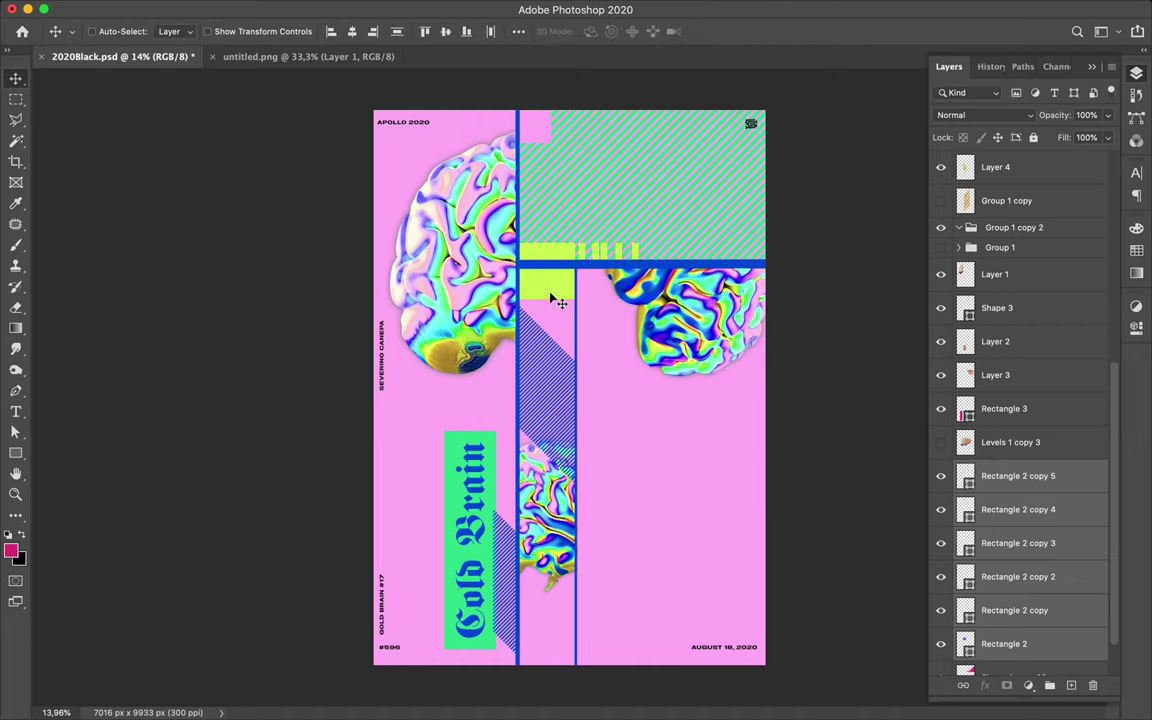
{"action": "key", "text": "shift+Up"}
{"action": "key", "text": "shift+Up"}
{"action": "key", "text": "shift+Up"}
{"action": "key", "text": "shift+Up"}
{"action": "key", "text": "shift+Up"}
{"action": "key", "text": "shift+Up"}
{"action": "key", "text": "shift+Down"}
{"action": "key", "text": "shift+Down"}
{"action": "key", "text": "shift+Down"}
{"action": "key", "text": "shift+Down"}
{"action": "key", "text": "shift+Down"}
{"action": "key", "text": "shift+Down"}
{"action": "key", "text": "shift+Up"}
{"action": "key", "text": "shift+Up"}
{"action": "key", "text": "shift+Up"}
Squash the large lime block, Rectangle 2, into a flat 1023 × 406 px strip.
{"action": "left_click", "coordinate": [548, 292]}
{"action": "key", "text": "ctrl+t"}
{"action": "left_click_drag", "start_coordinate": [547, 292], "coordinate": [547, 278]}
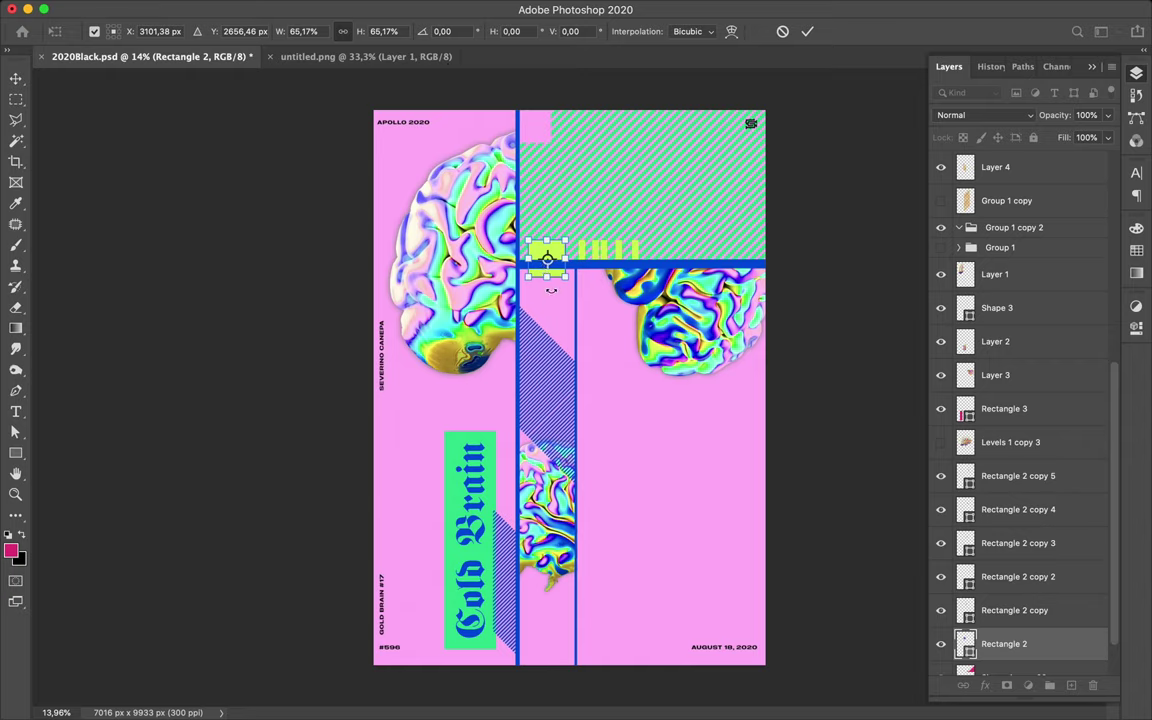
{"action": "key", "text": "ctrl+z"}
{"action": "left_click_drag", "start_coordinate": [549, 296], "coordinate": [546, 263]}
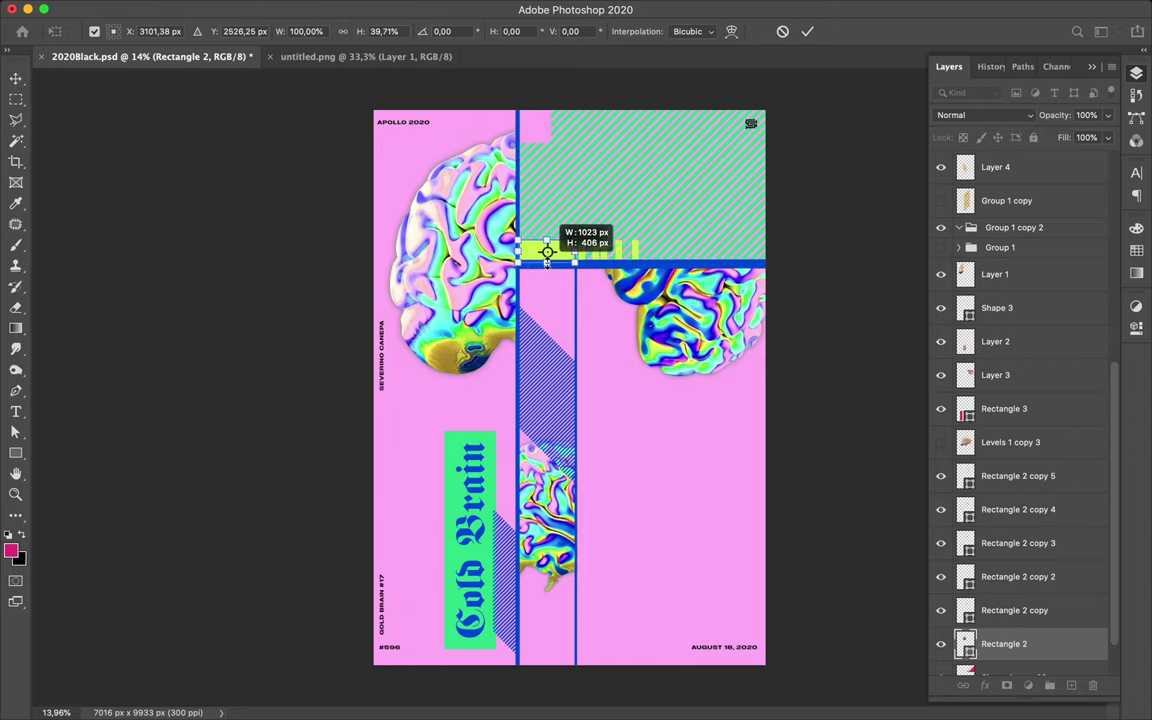
{"action": "key", "text": "Return"}
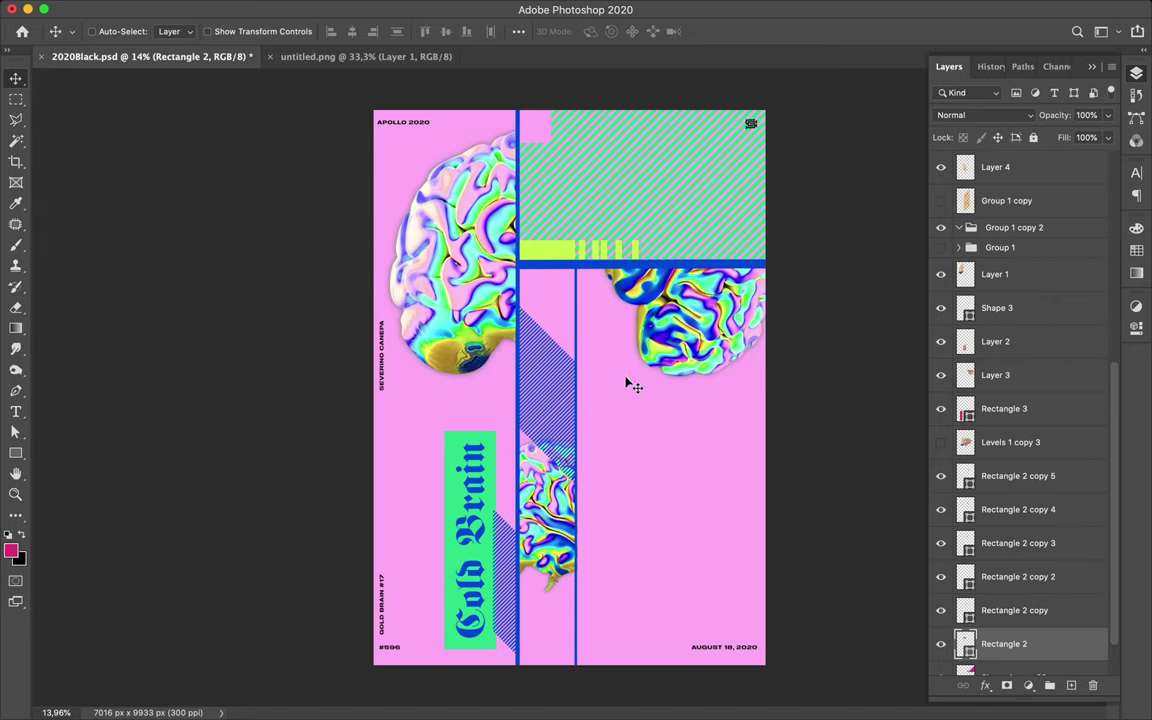
Raise the hatched strip, Layer 4, and delete a section of it with the Polygonal Lasso.
{"action": "left_click", "coordinate": [553, 386], "text": "ctrl"}
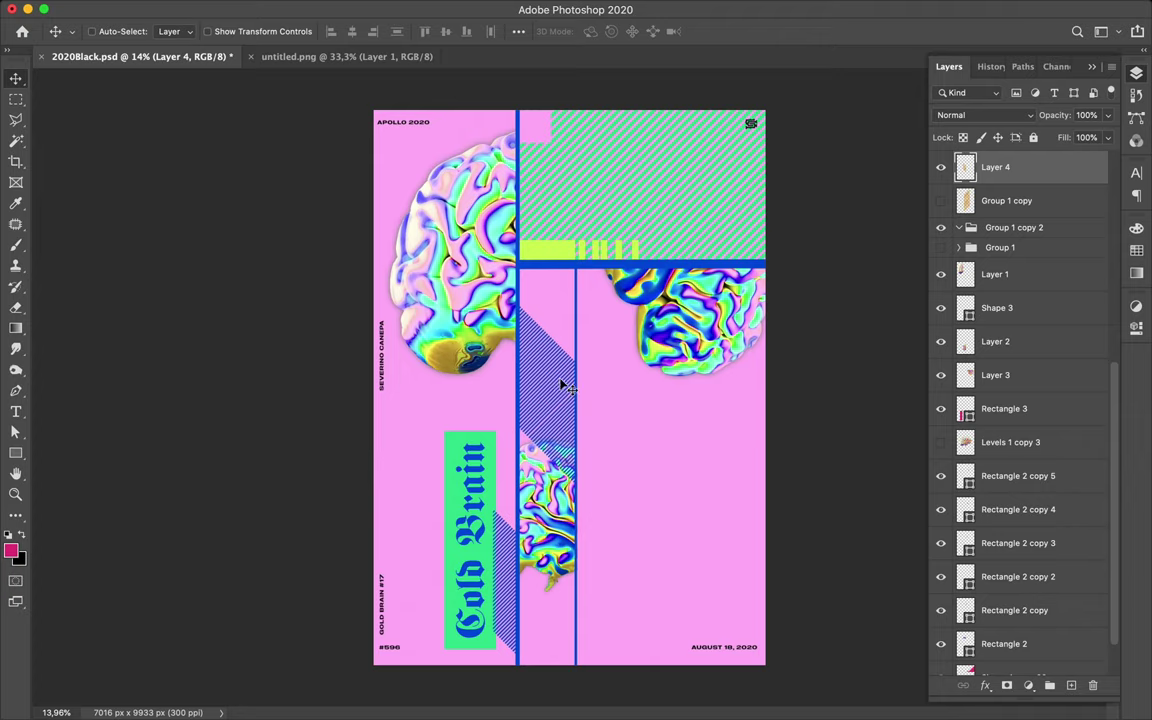
{"action": "left_click_drag", "start_coordinate": [560, 386], "coordinate": [572, 310]}
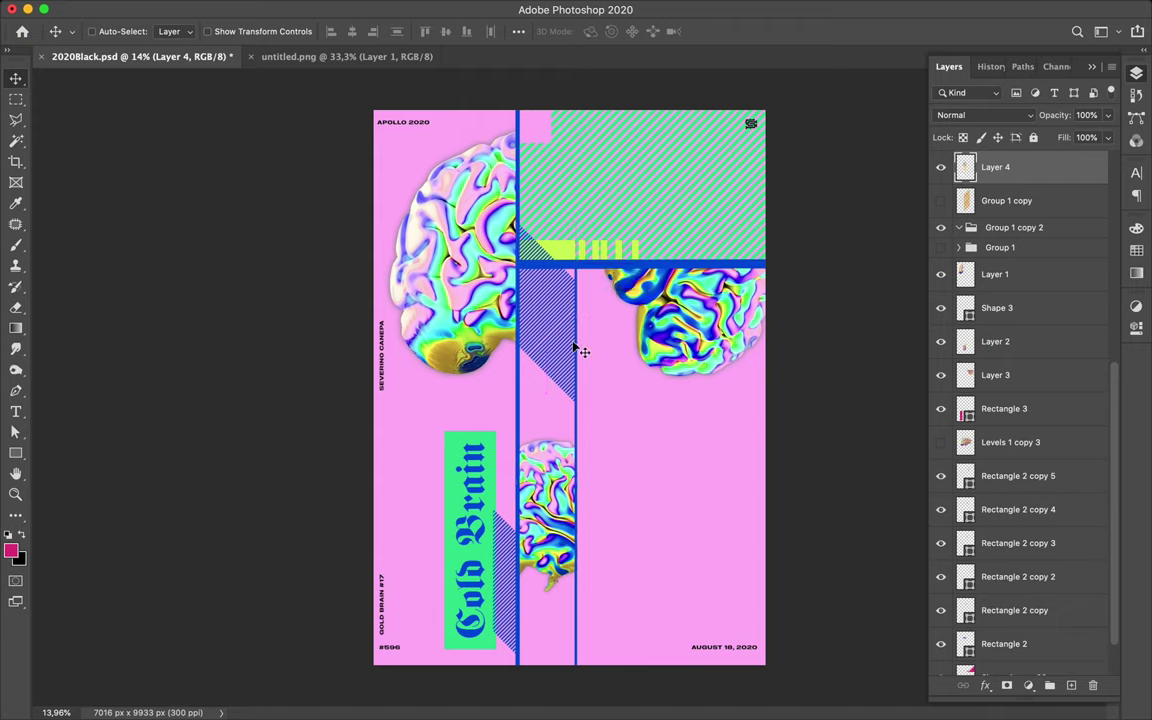
{"action": "key", "text": "l"}
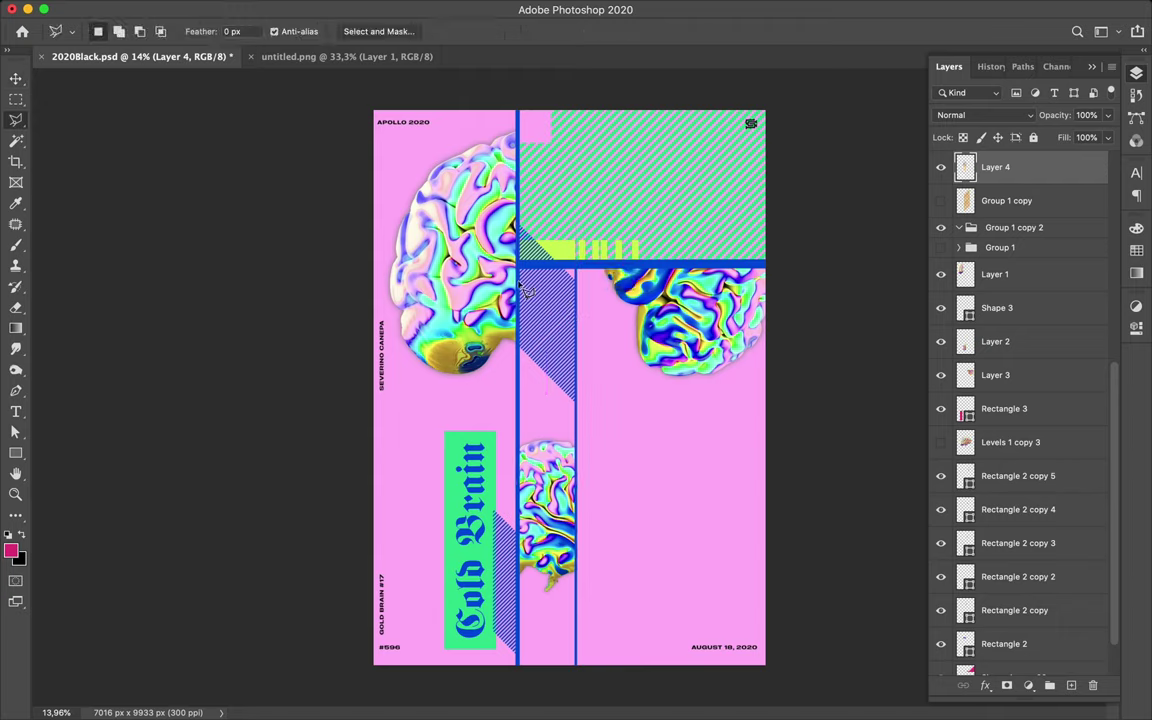
{"action": "left_click", "coordinate": [576, 333]}
{"action": "left_click", "coordinate": [578, 421]}
{"action": "left_click", "coordinate": [513, 349]}
{"action": "left_click", "coordinate": [513, 274]}
{"action": "key", "text": "Delete"}
{"action": "key", "text": "ctrl+d"}
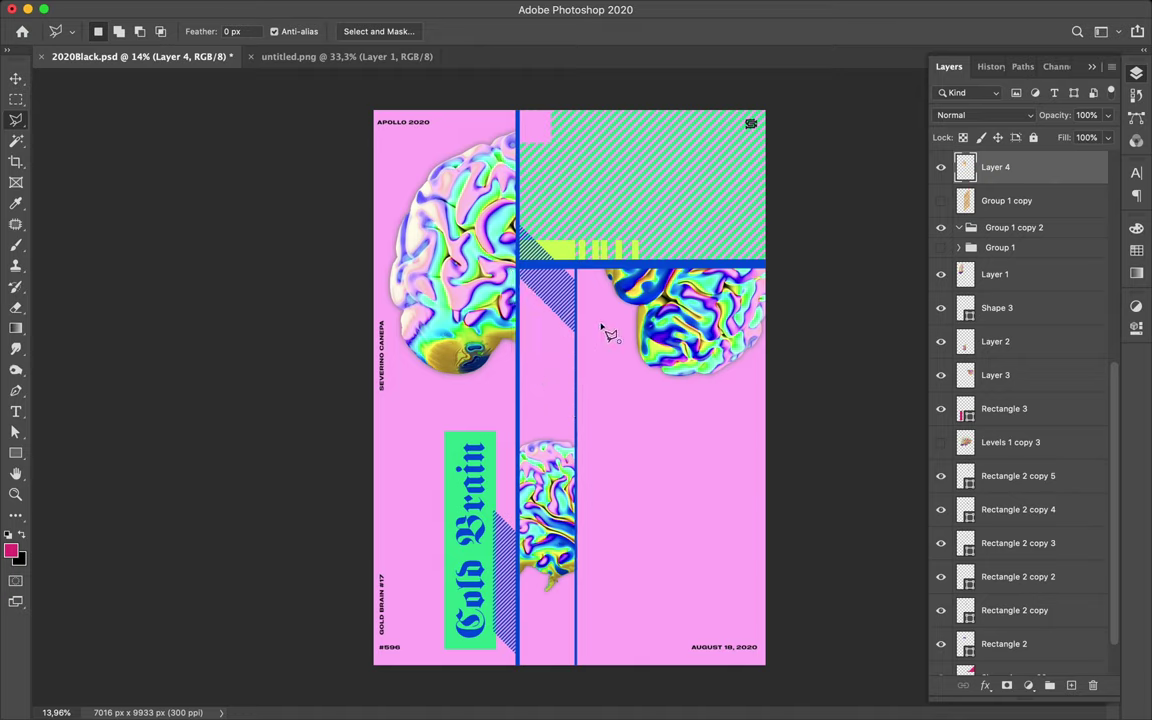
Dismiss the no-pixels warning and nudge the trimmed hatched strip into place.
{"action": "key", "text": "Delete"}
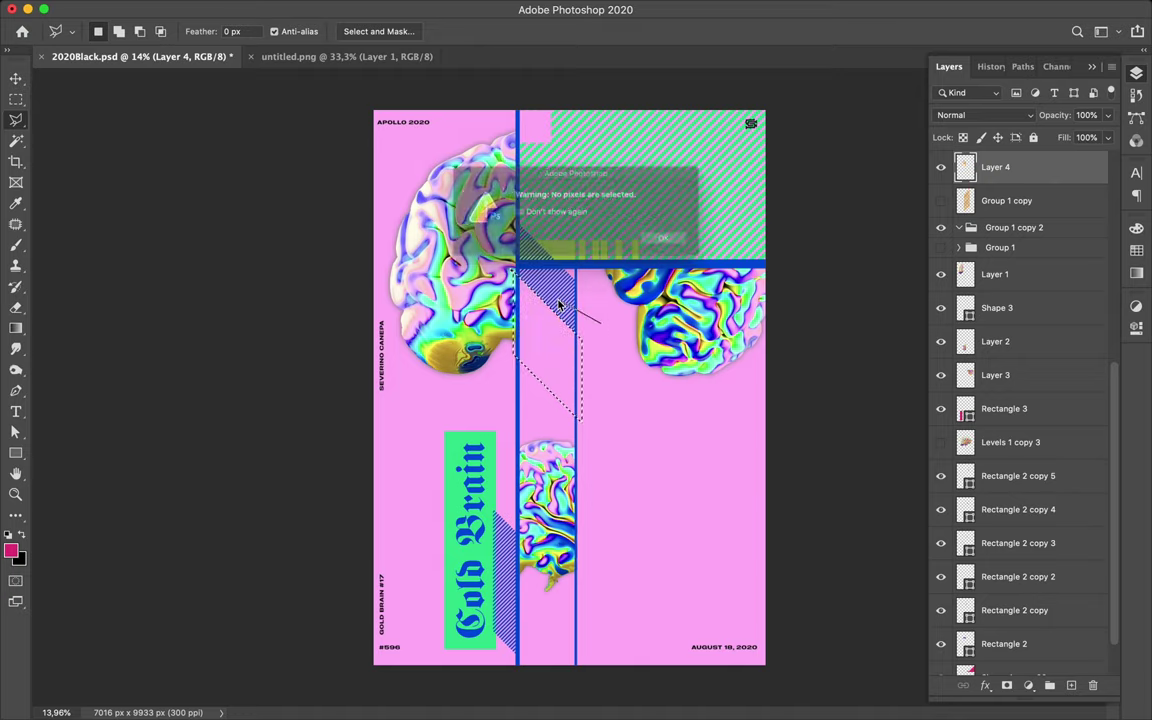
{"action": "left_click", "coordinate": [697, 248]}
{"action": "key", "text": "v"}
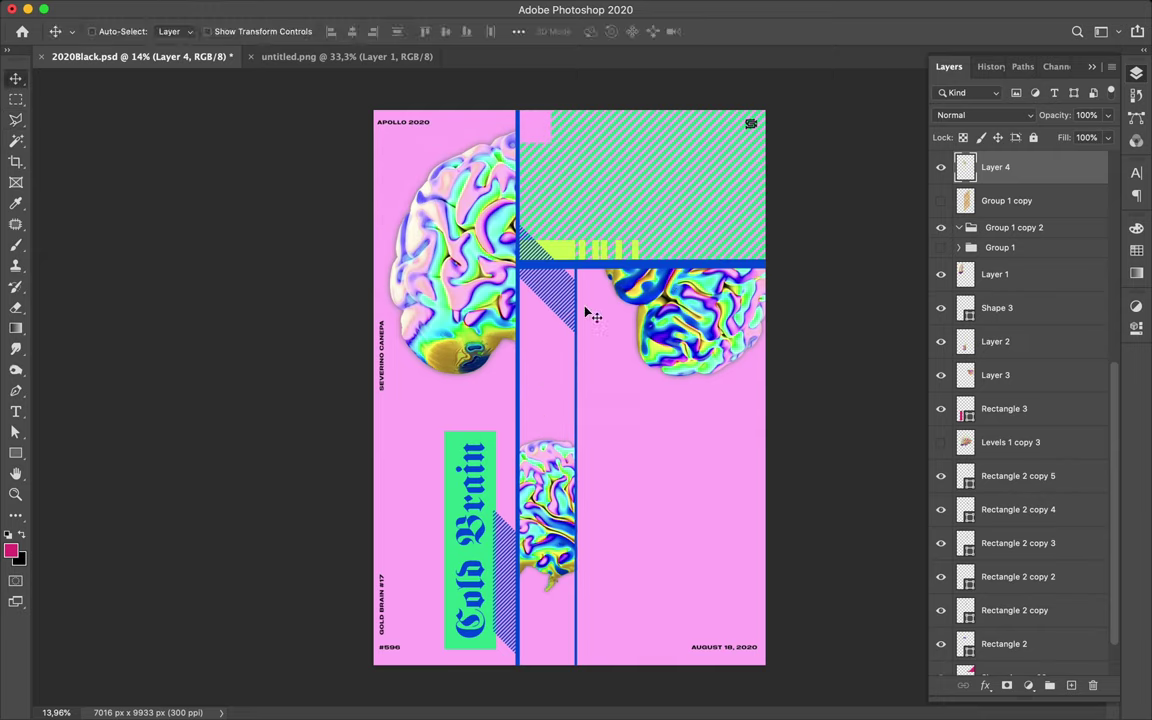
{"action": "left_click_drag", "start_coordinate": [572, 304], "coordinate": [566, 310]}
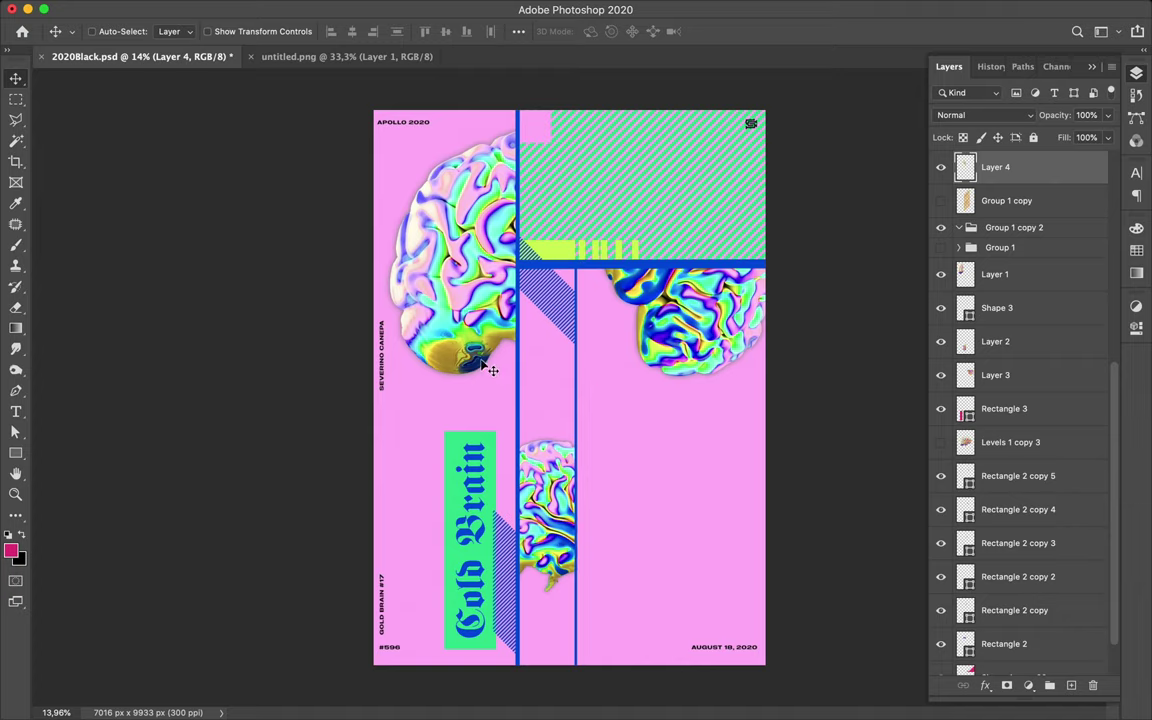
{"action": "key", "text": "m"}
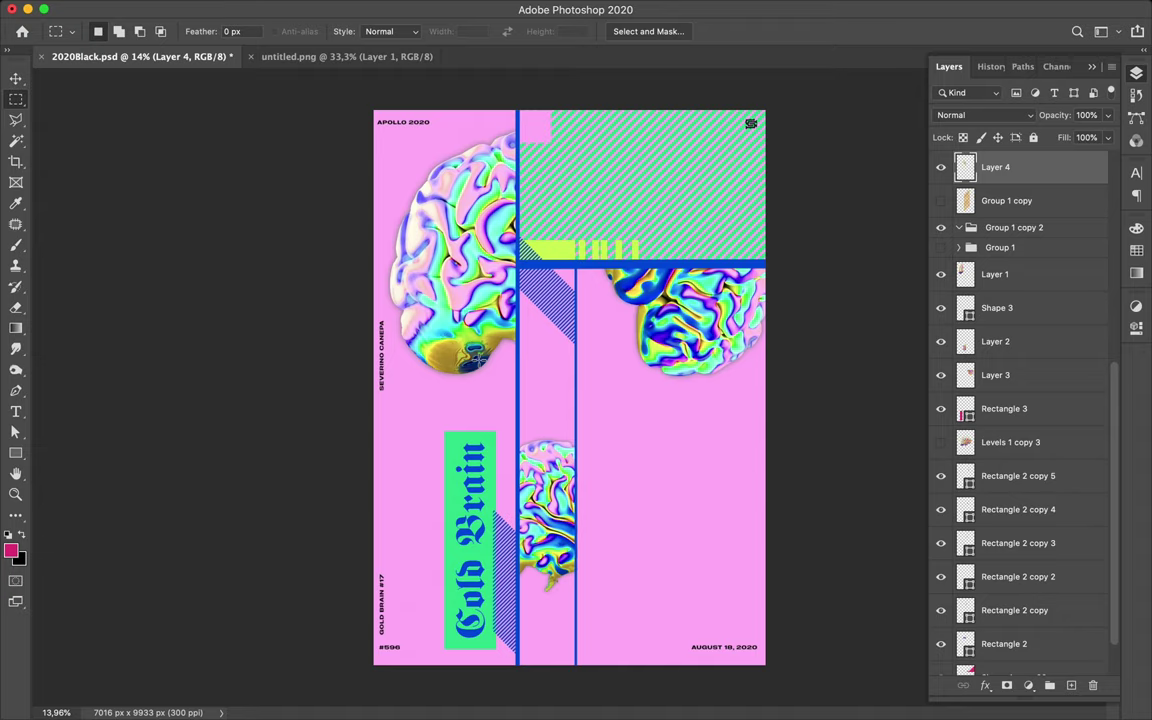
Draw a green square over the left brain's lower edge and a tall bar down the right edge.
{"action": "key", "text": "u"}
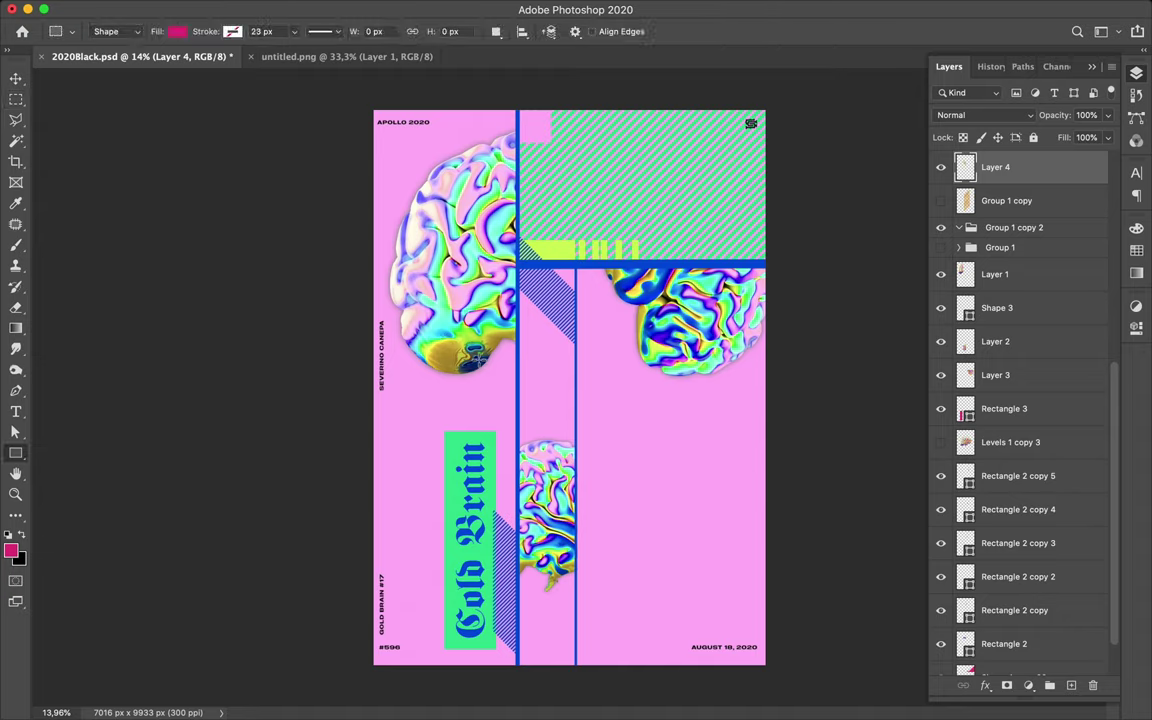
{"action": "left_click_drag", "start_coordinate": [397, 326], "coordinate": [461, 392]}
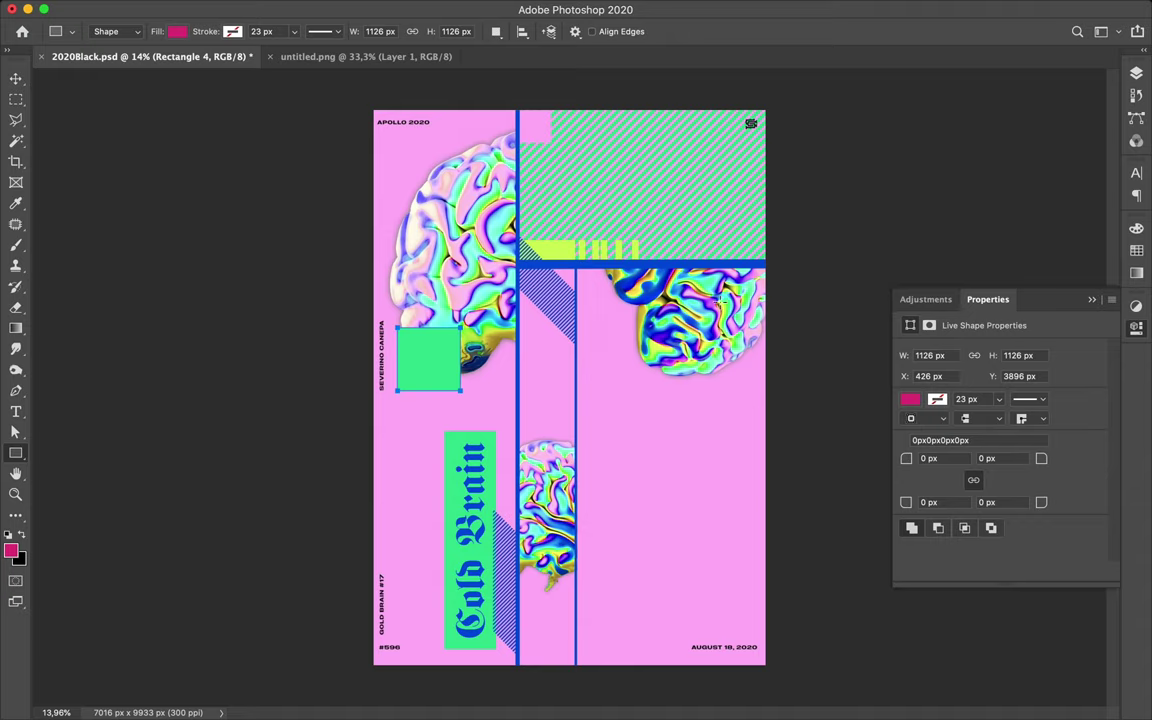
{"action": "left_click_drag", "start_coordinate": [735, 265], "coordinate": [777, 675]}
{"action": "key", "text": "v"}
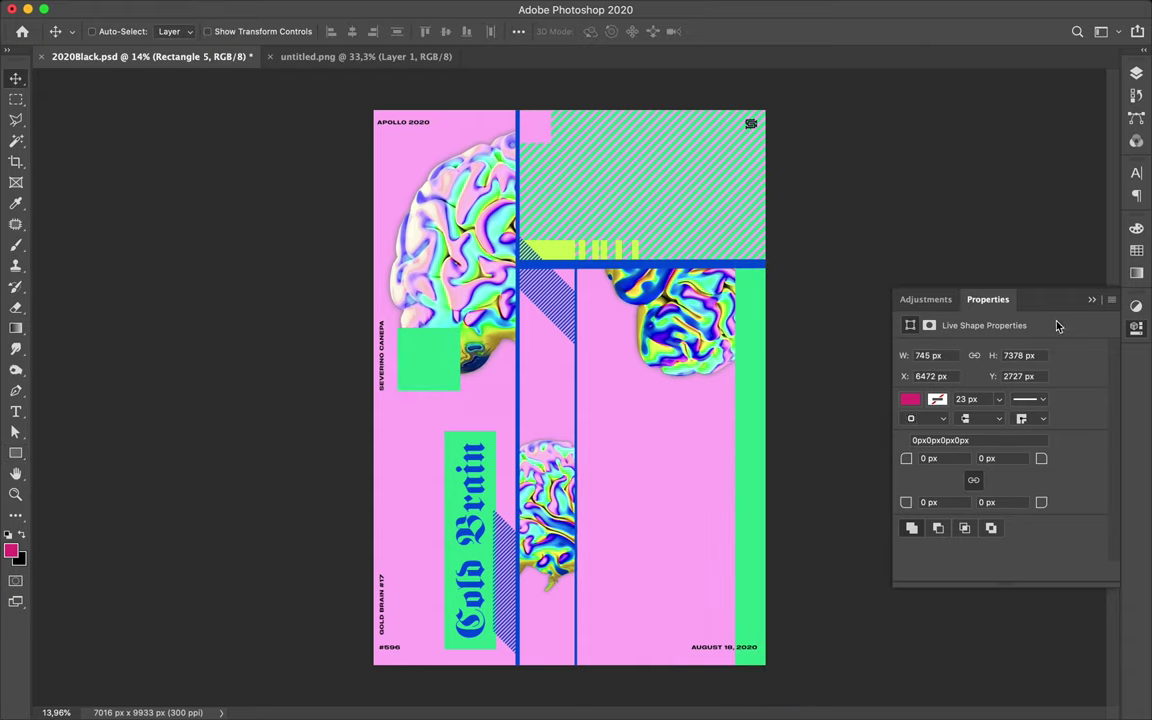
Lower Rectangle 5 in the stack, narrow the green bar to about 47%, and duplicate the left brain centreward.
{"action": "key", "text": "F7"}
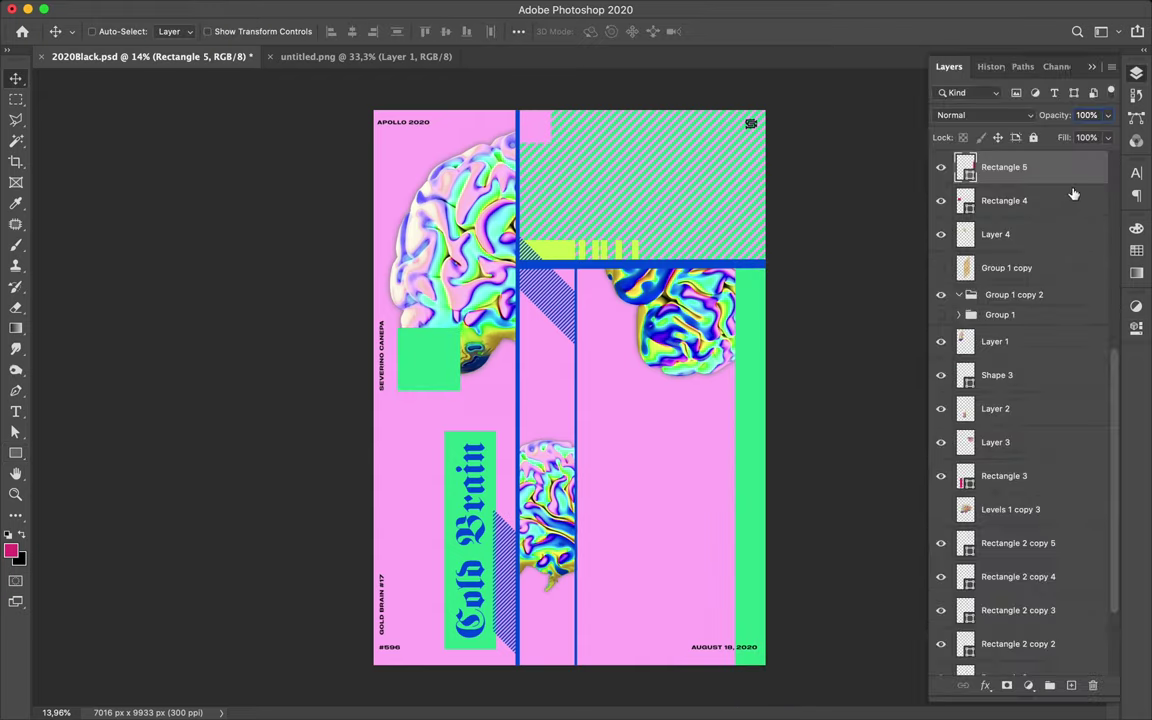
{"action": "mouse_move", "coordinate": [1004, 172]}
{"action": "left_mouse_down"}
{"action": "mouse_move", "coordinate": [1028, 680]}
{"action": "mouse_move", "coordinate": [1022, 630]}
{"action": "left_mouse_up"}
{"action": "key", "text": "ctrl+t"}
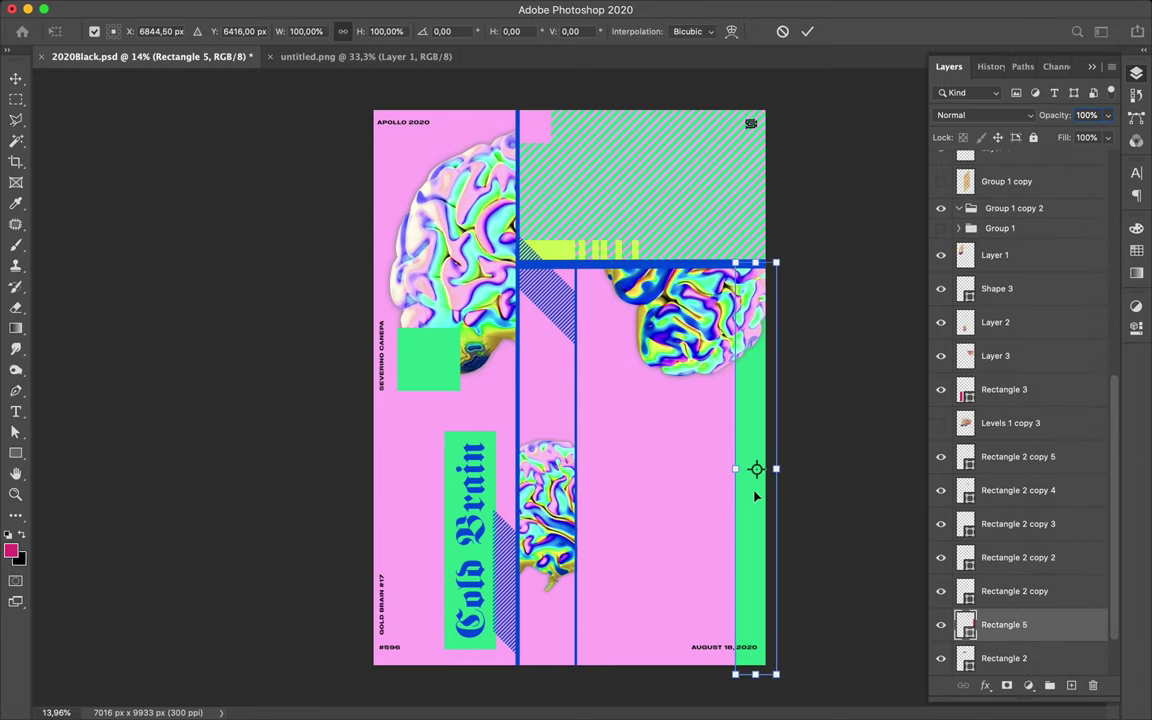
{"action": "left_click_drag", "start_coordinate": [736, 469], "coordinate": [762, 469]}
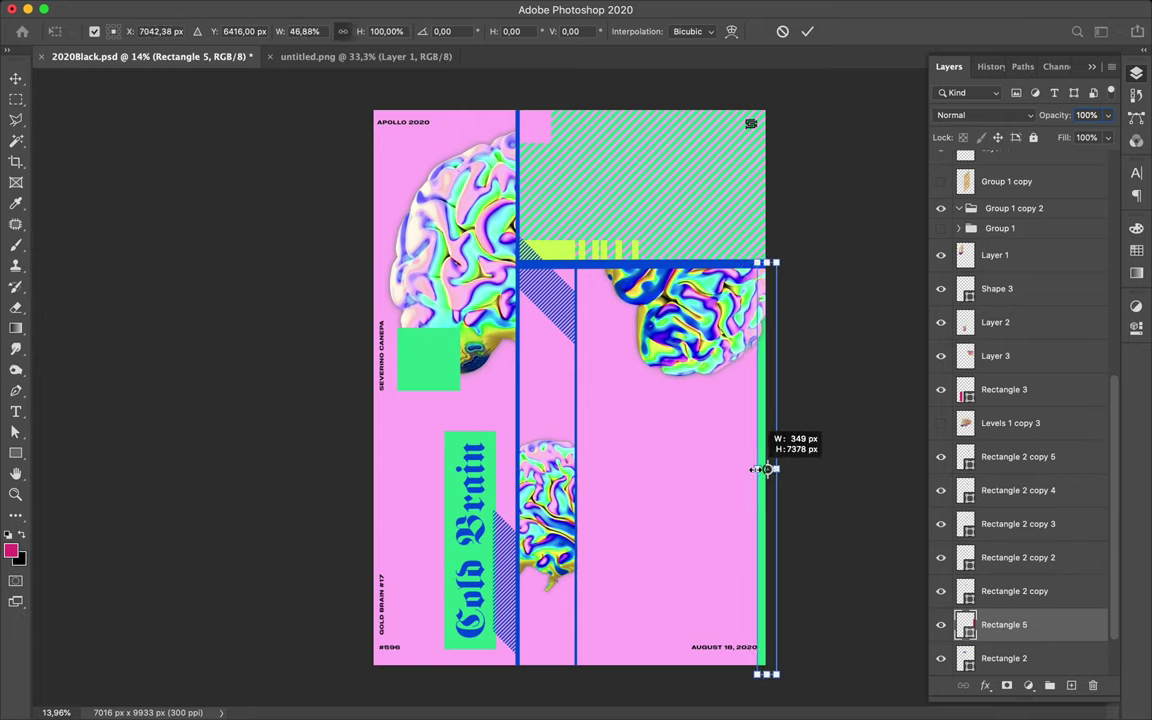
{"action": "left_click_drag", "start_coordinate": [763, 469], "coordinate": [766, 469]}
{"action": "key", "text": "Return"}
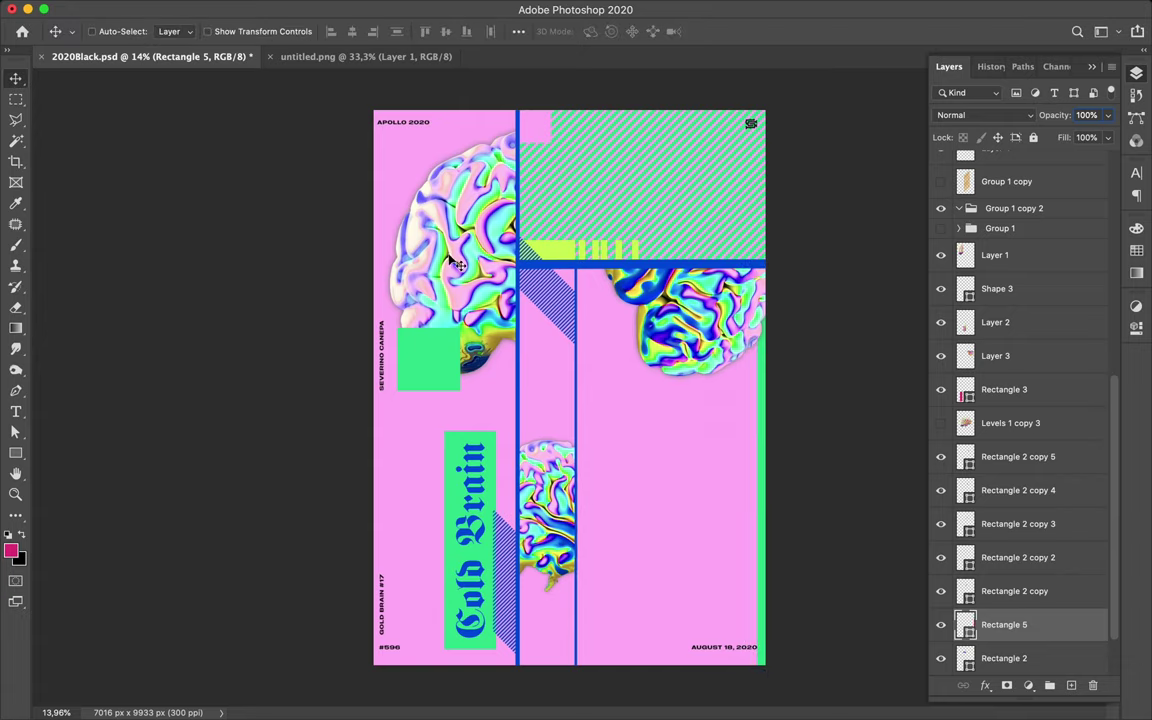
{"action": "left_click", "coordinate": [468, 257]}
{"action": "left_click_drag", "start_coordinate": [543, 353], "coordinate": [515, 332]}
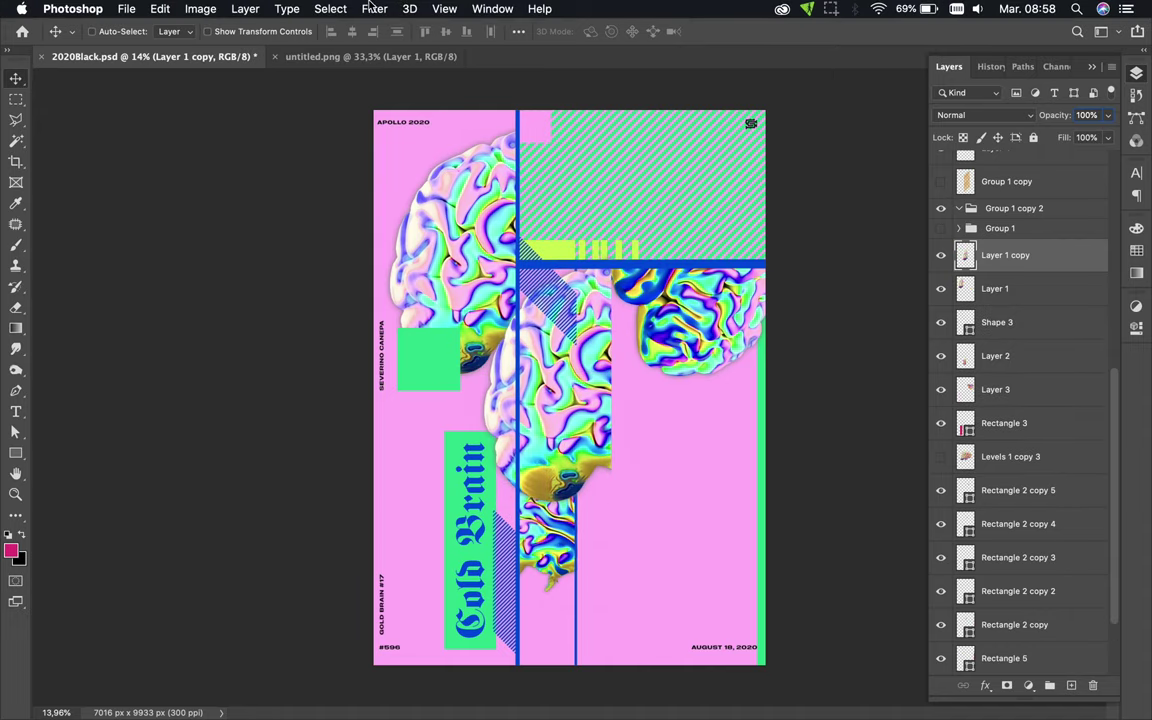
Apply the Mosaic pixelate filter at cell size 135 to the duplicated brain.
{"action": "left_click", "coordinate": [374, 8]}
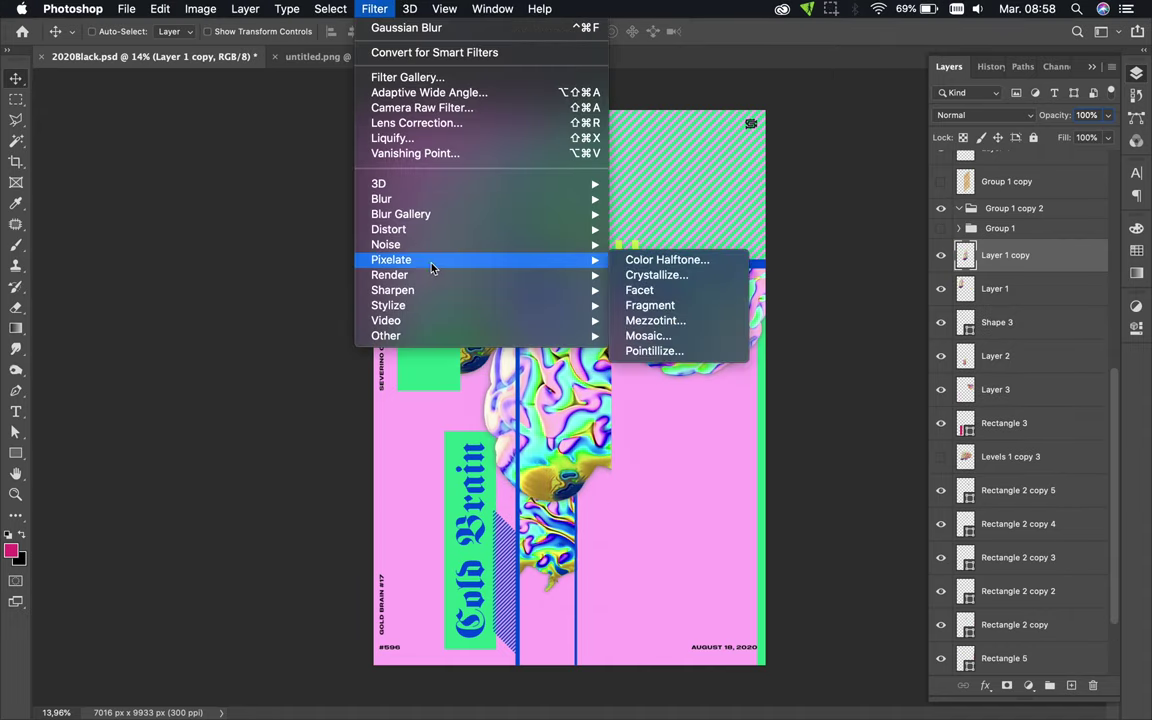
{"action": "mouse_move", "coordinate": [391, 259]}
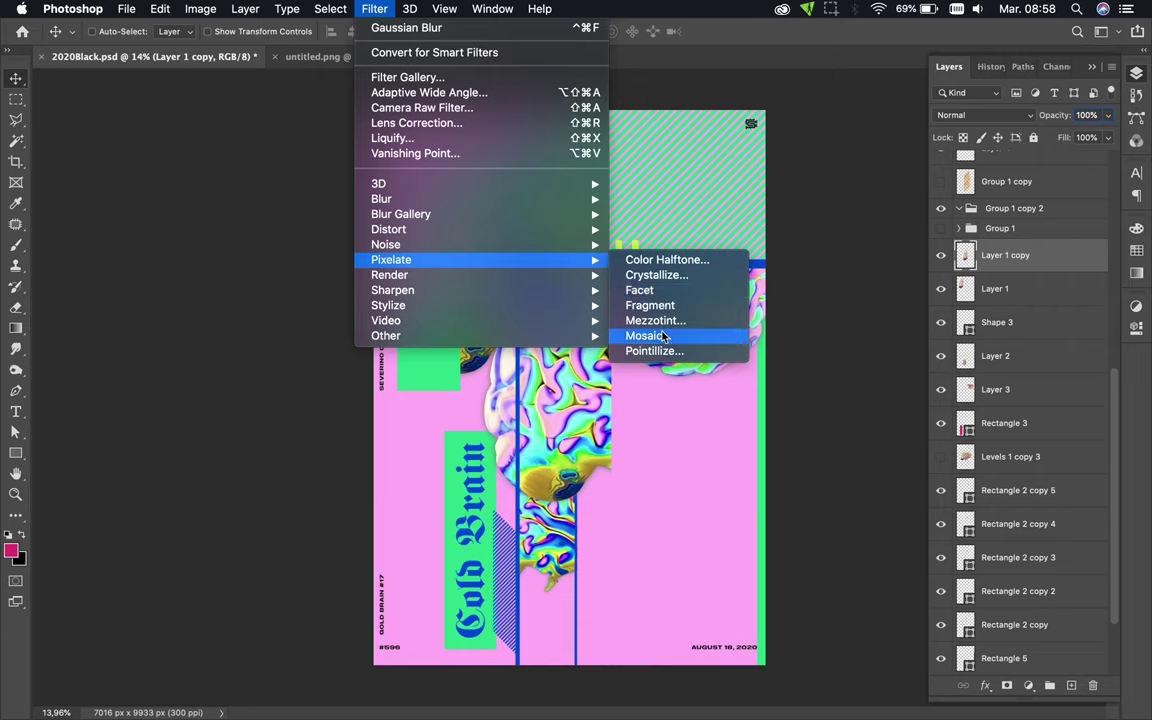
{"action": "left_click", "coordinate": [662, 337]}
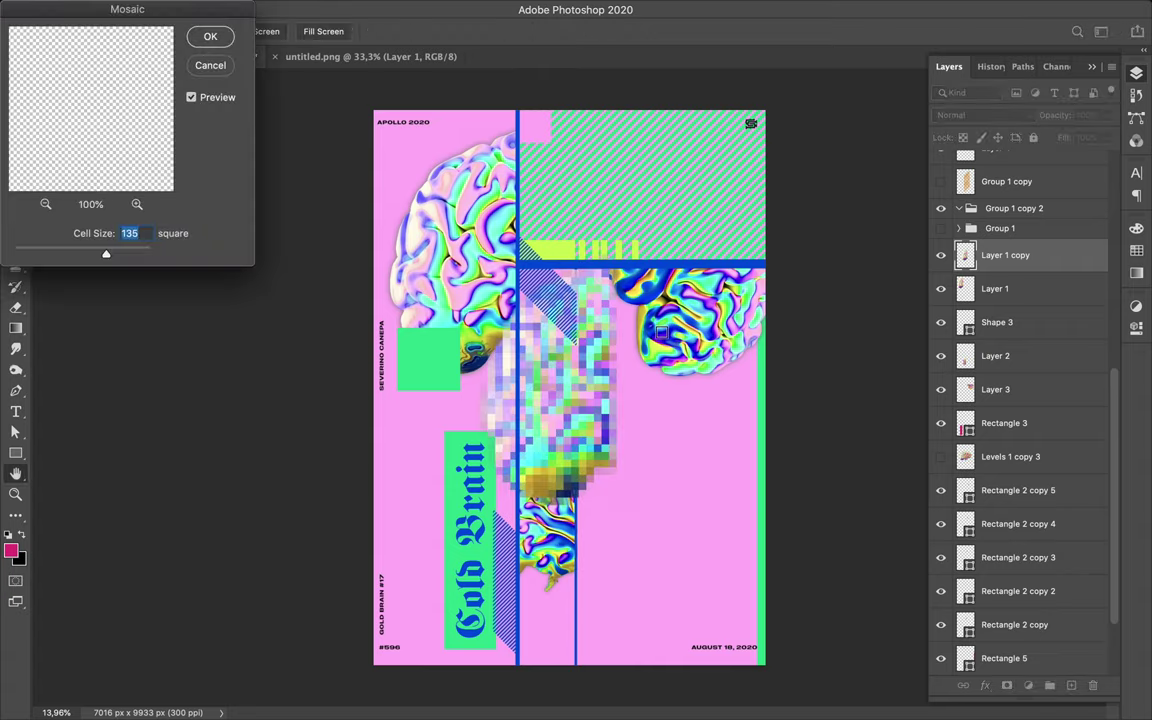
{"action": "left_click", "coordinate": [213, 40]}
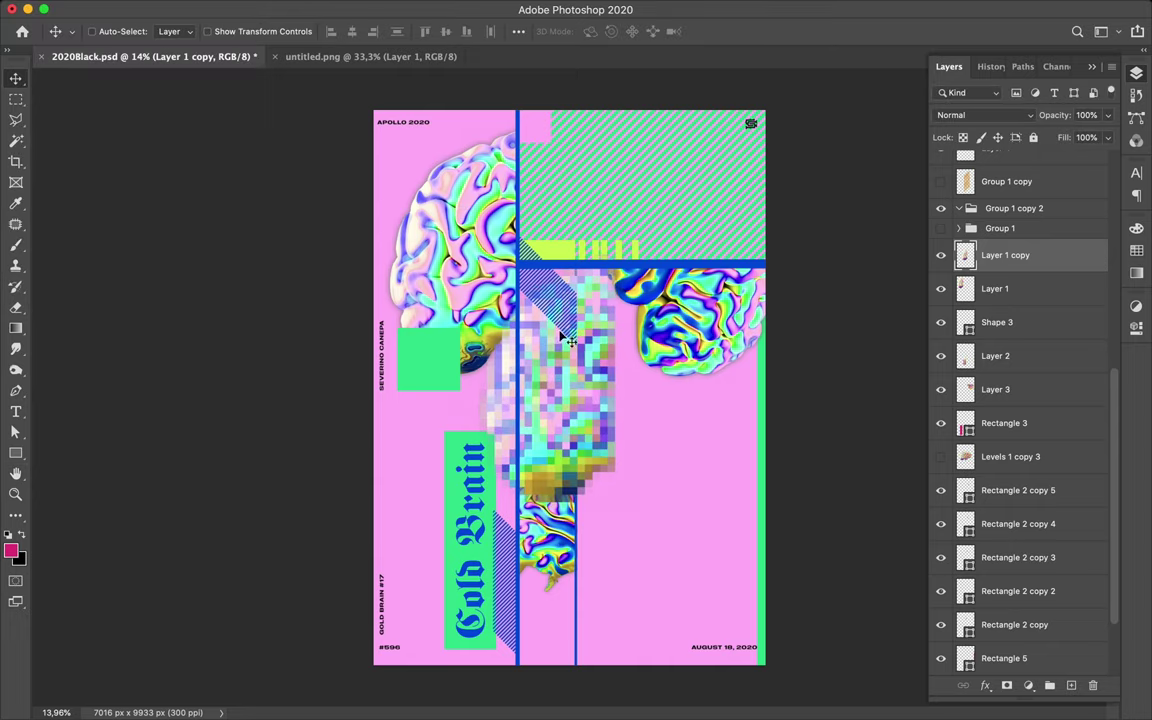
Place the pixelated brain over the left brain and stack Layer 1 copy beside Layer 1.
{"action": "mouse_move", "coordinate": [555, 352]}
{"action": "left_mouse_down"}
{"action": "mouse_move", "coordinate": [537, 258]}
{"action": "mouse_move", "coordinate": [555, 292]}
{"action": "left_mouse_up"}
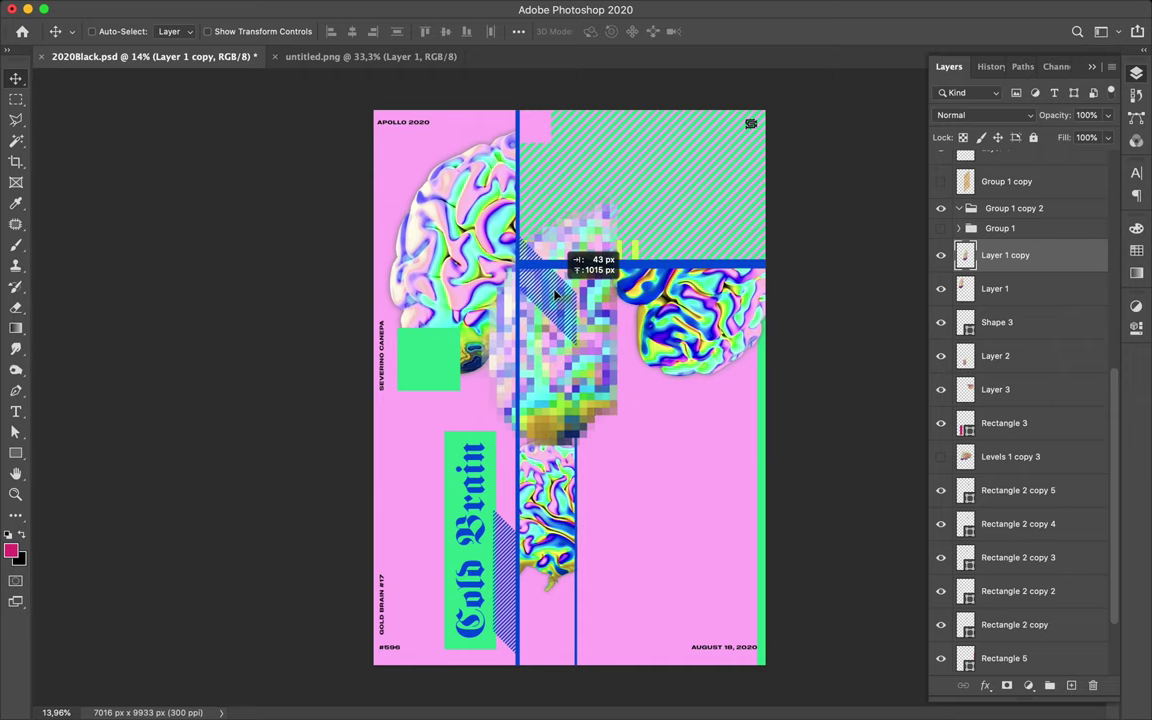
{"action": "left_click_drag", "start_coordinate": [1054, 257], "coordinate": [1027, 600]}
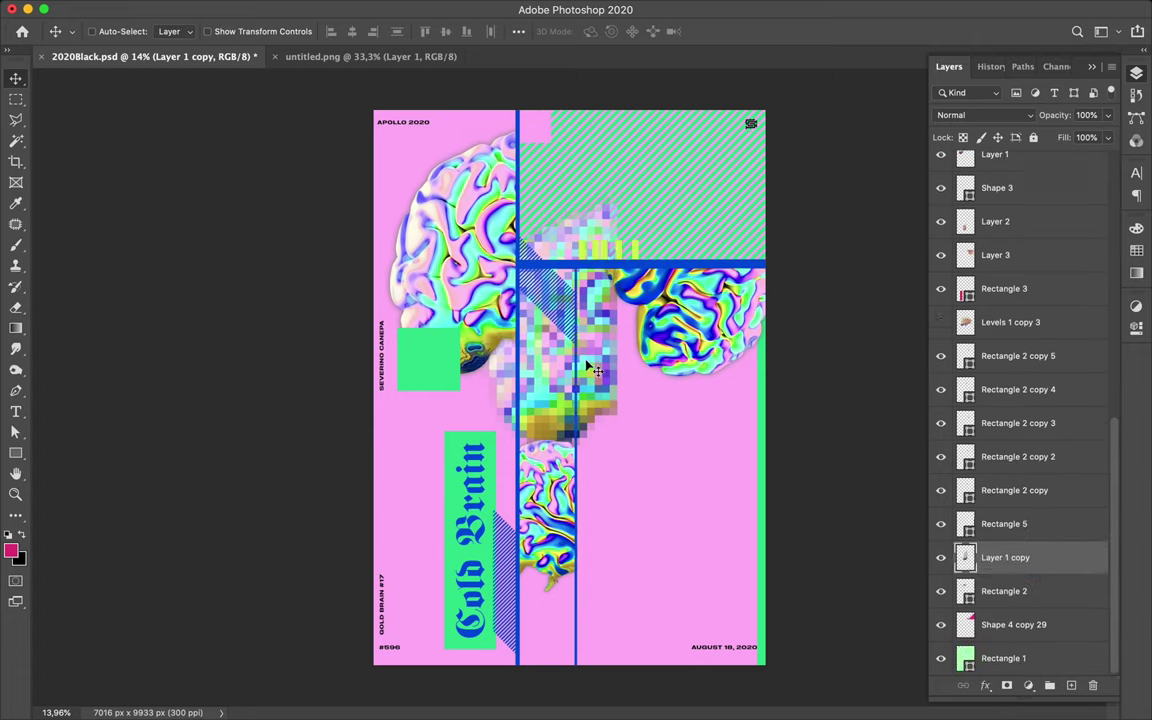
{"action": "left_click_drag", "start_coordinate": [520, 315], "coordinate": [601, 385]}
{"action": "left_click_drag", "start_coordinate": [480, 406], "coordinate": [440, 385]}
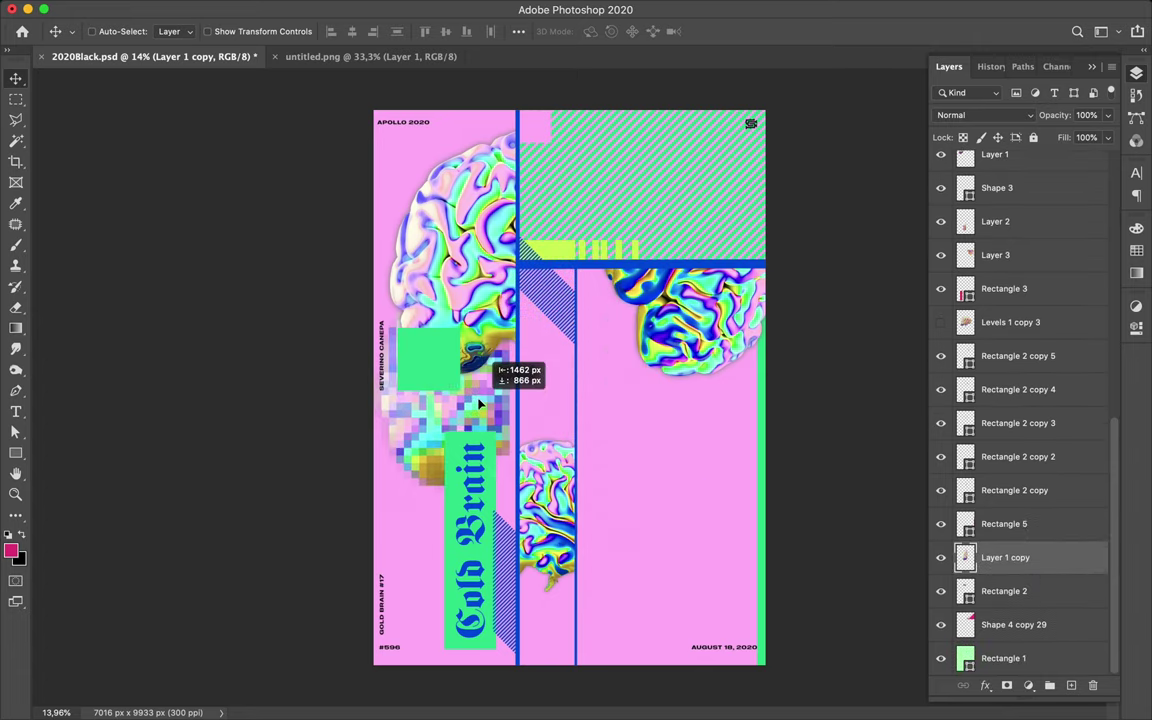
{"action": "left_click_drag", "start_coordinate": [1070, 552], "coordinate": [1045, 250]}
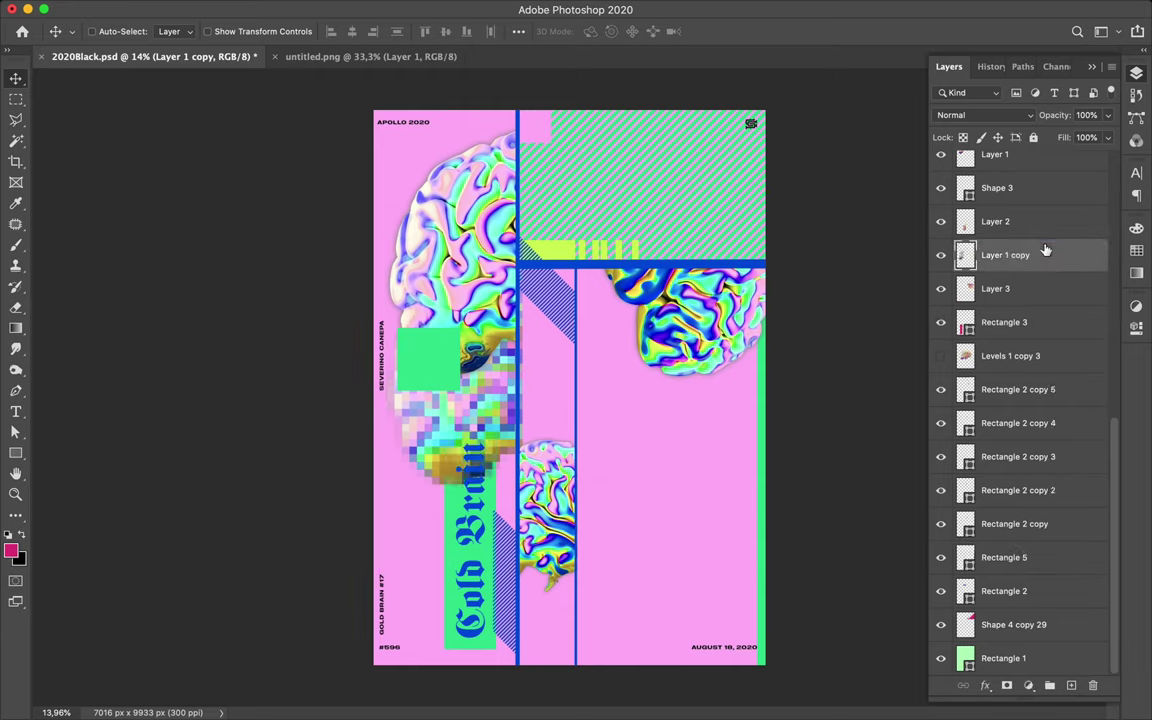
{"action": "scroll", "coordinate": [1045, 249], "scroll_direction": "up", "scroll_amount": 2}
{"action": "mouse_move", "coordinate": [1040, 306]}
{"action": "left_mouse_down"}
{"action": "mouse_move", "coordinate": [1036, 224]}
{"action": "mouse_move", "coordinate": [1024, 218]}
{"action": "left_mouse_up"}
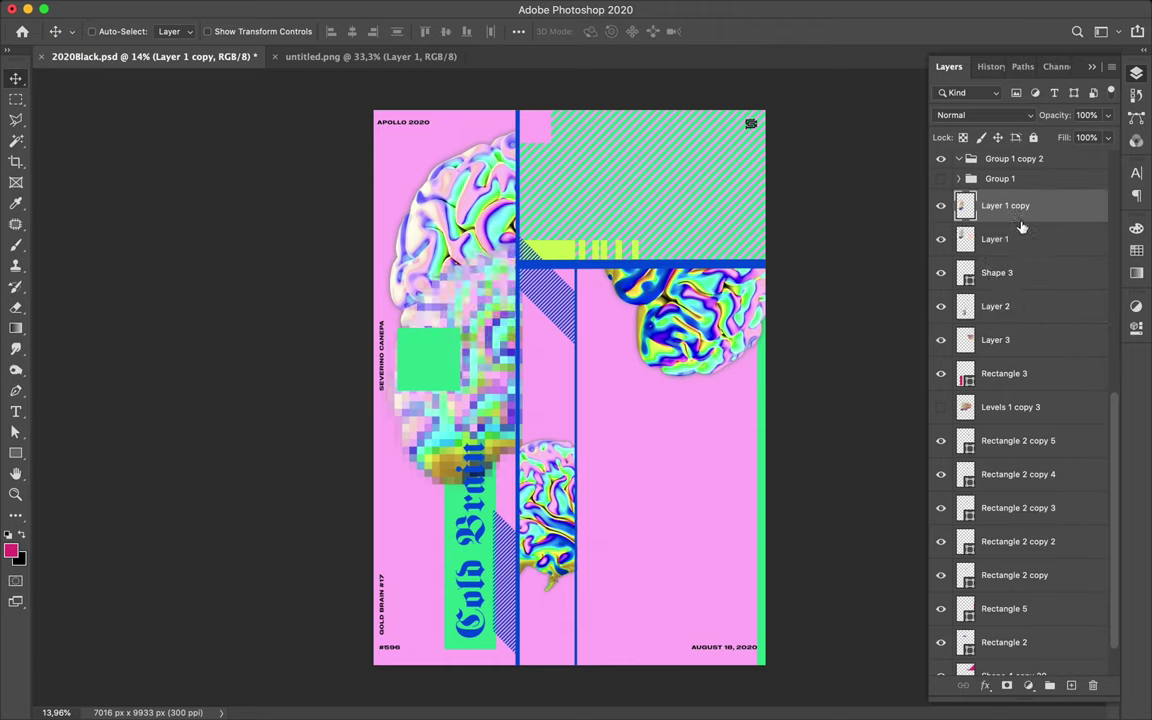
Move both brain layers below Rectangle 2 copy 3 and slide the mosaic over the centre column.
{"action": "left_click", "coordinate": [1021, 238], "text": "shift"}
{"action": "mouse_move", "coordinate": [1023, 225]}
{"action": "left_mouse_down"}
{"action": "mouse_move", "coordinate": [1054, 307]}
{"action": "mouse_move", "coordinate": [1038, 520]}
{"action": "left_mouse_up"}
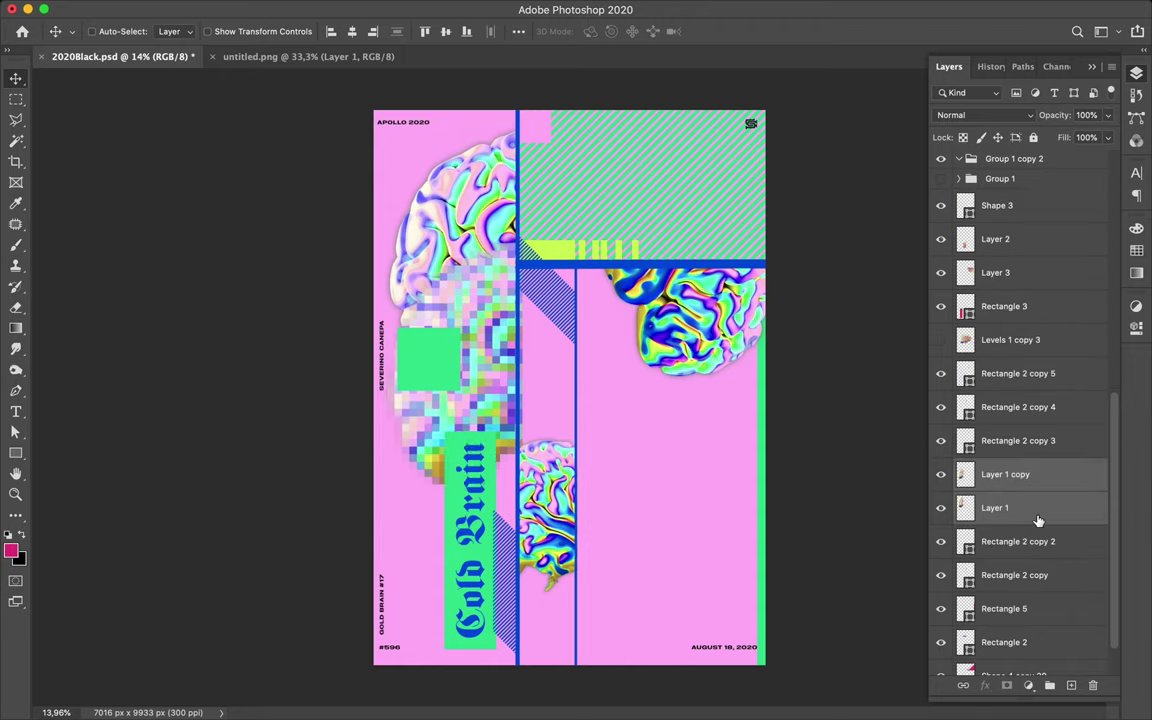
{"action": "scroll", "coordinate": [1038, 520], "scroll_direction": "down", "scroll_amount": 2}
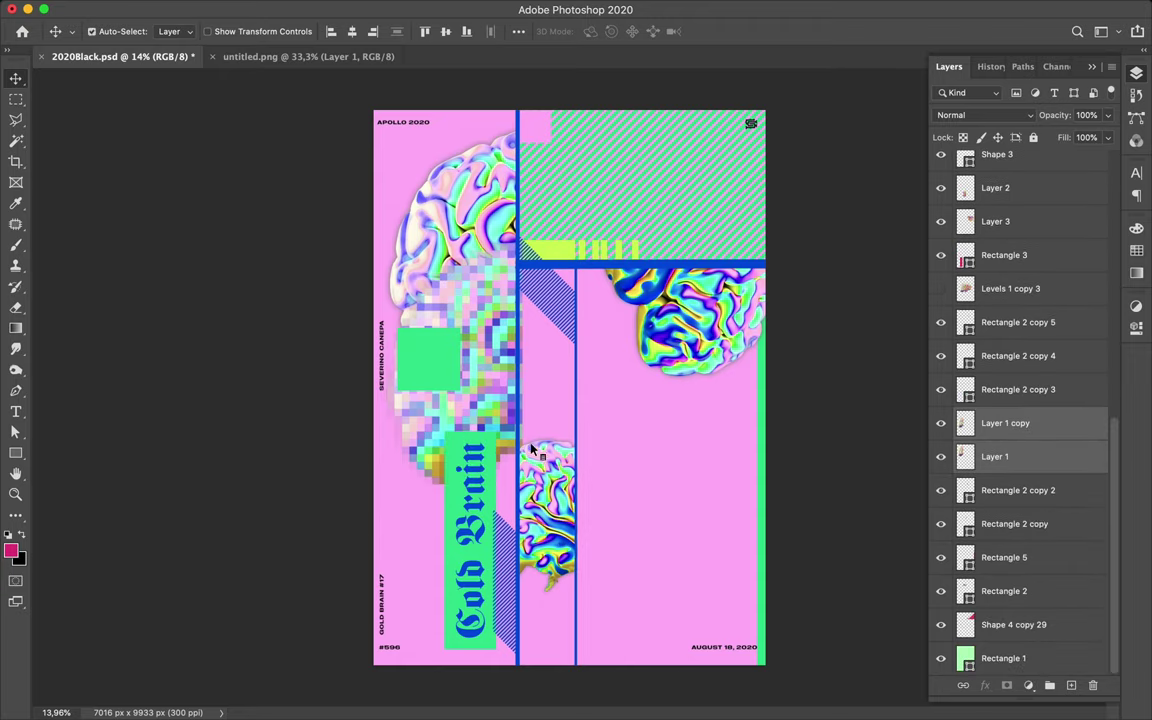
{"action": "left_click", "coordinate": [507, 432], "text": "super"}
{"action": "left_click_drag", "start_coordinate": [418, 419], "coordinate": [555, 447]}
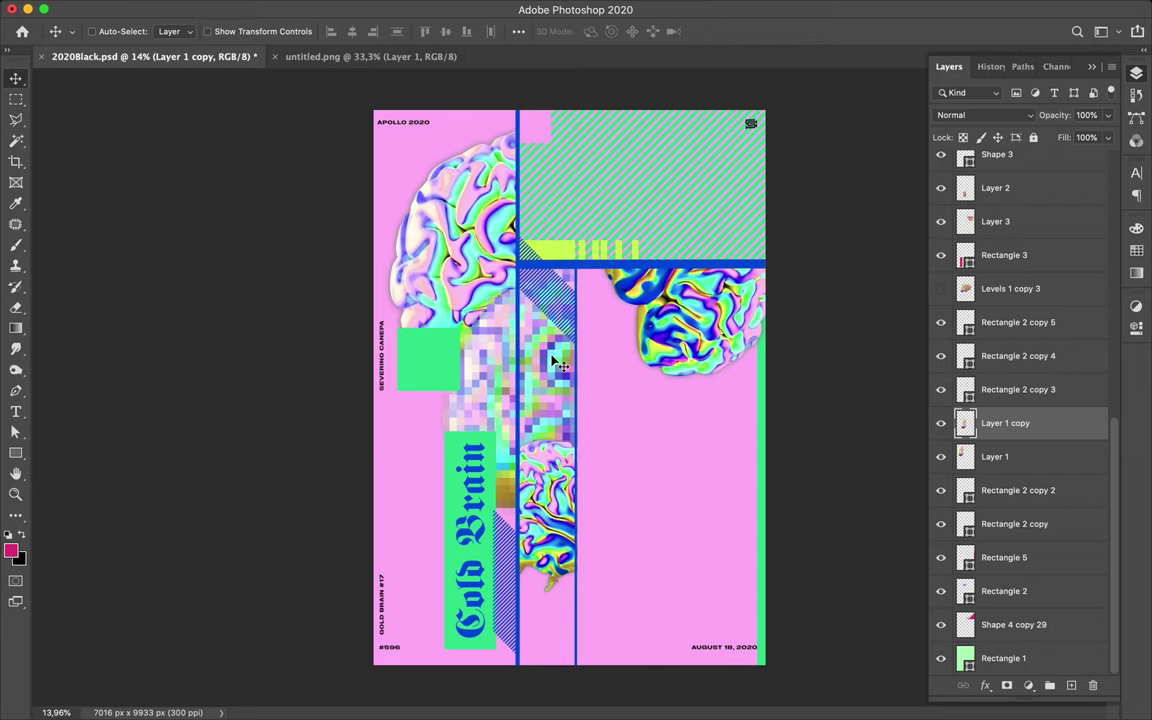
Duplicate the blue horizontal bar into the left column, trimmed to 2659 px between edge and line.
{"action": "left_click", "coordinate": [599, 267]}
{"action": "key", "text": "ctrl+t"}
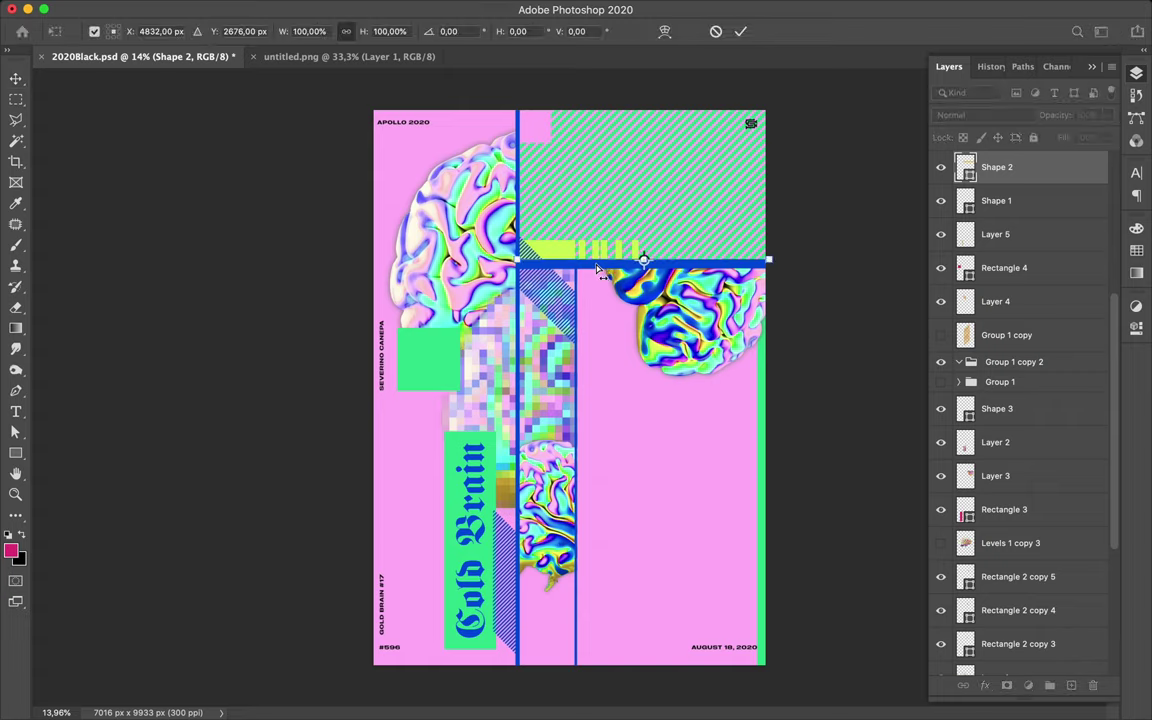
{"action": "key", "text": "Return"}
{"action": "left_click_drag", "start_coordinate": [604, 268], "coordinate": [352, 433]}
{"action": "key", "text": "ctrl+t"}
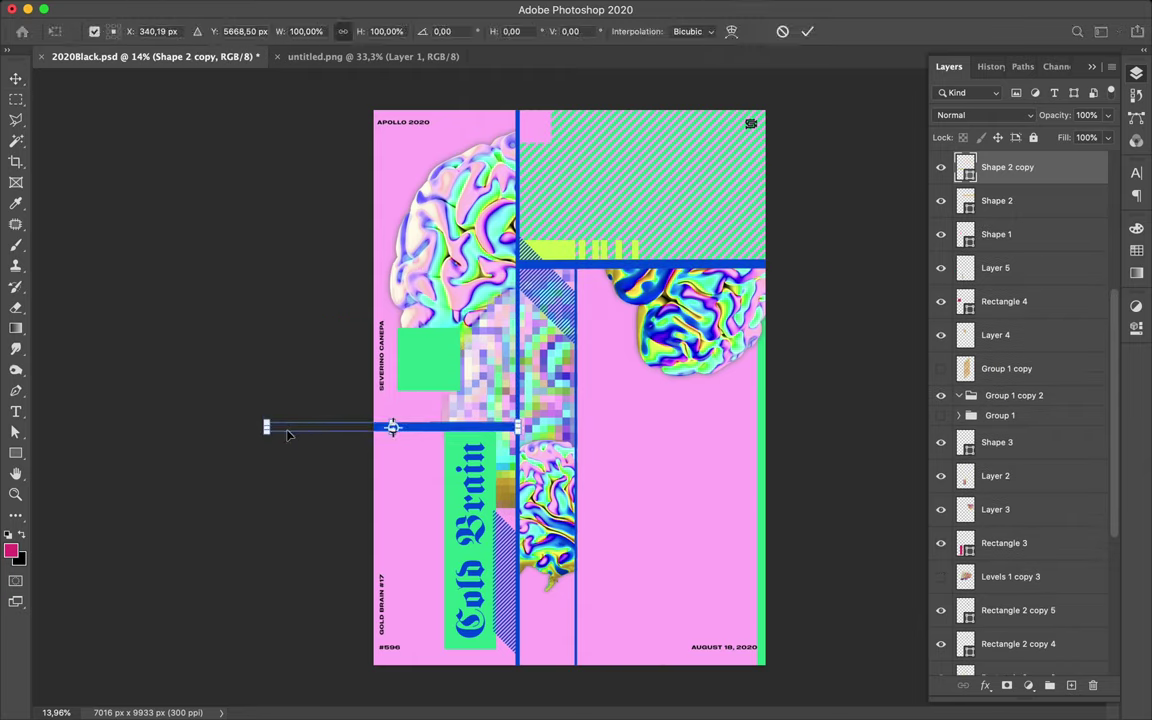
{"action": "key", "text": "Return"}
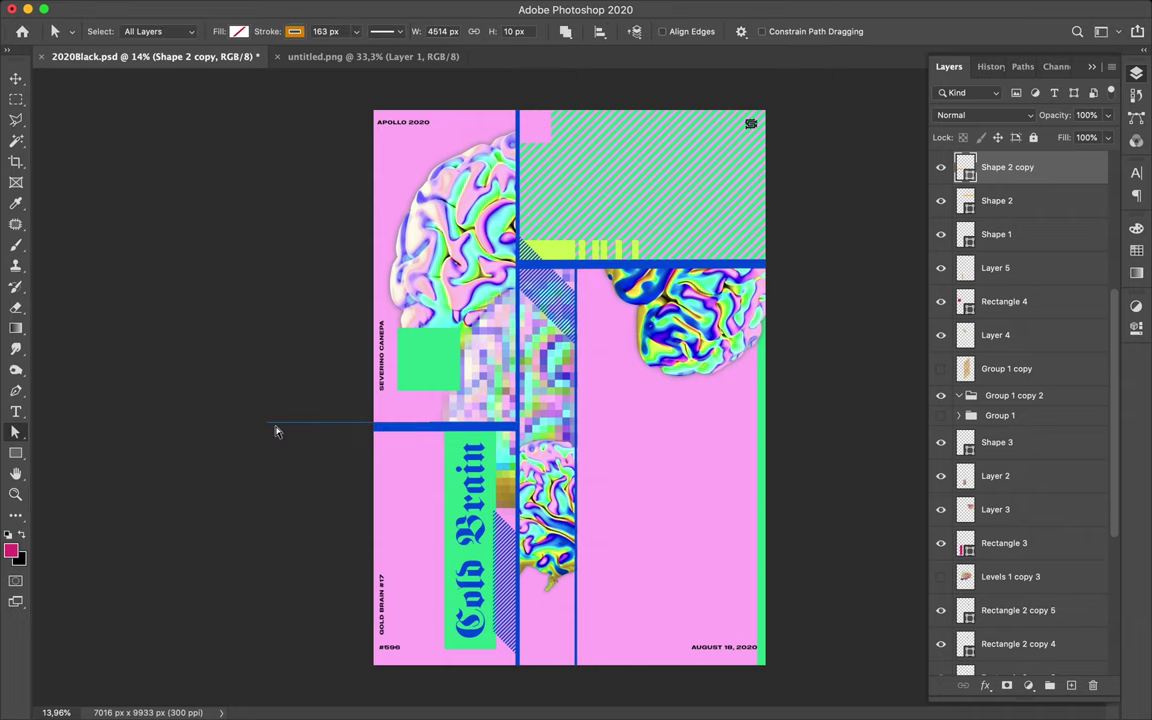
{"action": "left_click_drag", "start_coordinate": [268, 425], "coordinate": [373, 427]}
{"action": "key", "text": "Return"}
{"action": "key", "text": "u"}
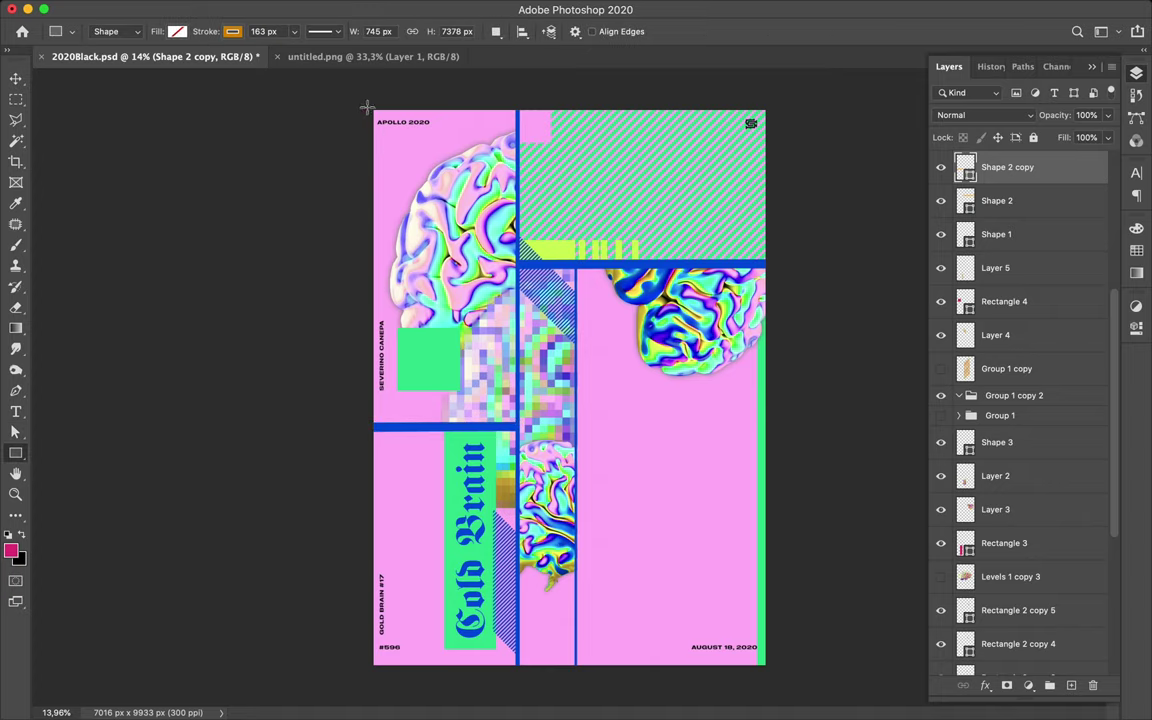
Draw a thin blue bar down the left edge, then select APOLLO 2020, GOLD BRAIN #17 and #596 for recolouring.
{"action": "left_click_drag", "start_coordinate": [364, 102], "coordinate": [376, 670]}
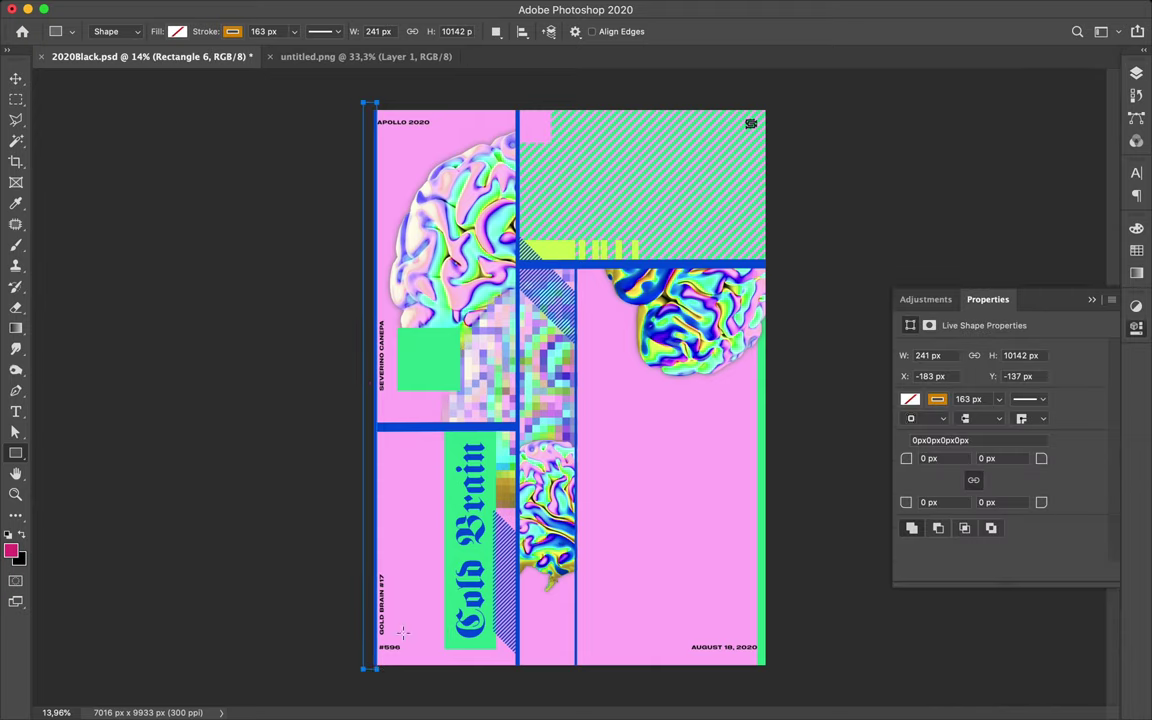
{"action": "key", "text": "v"}
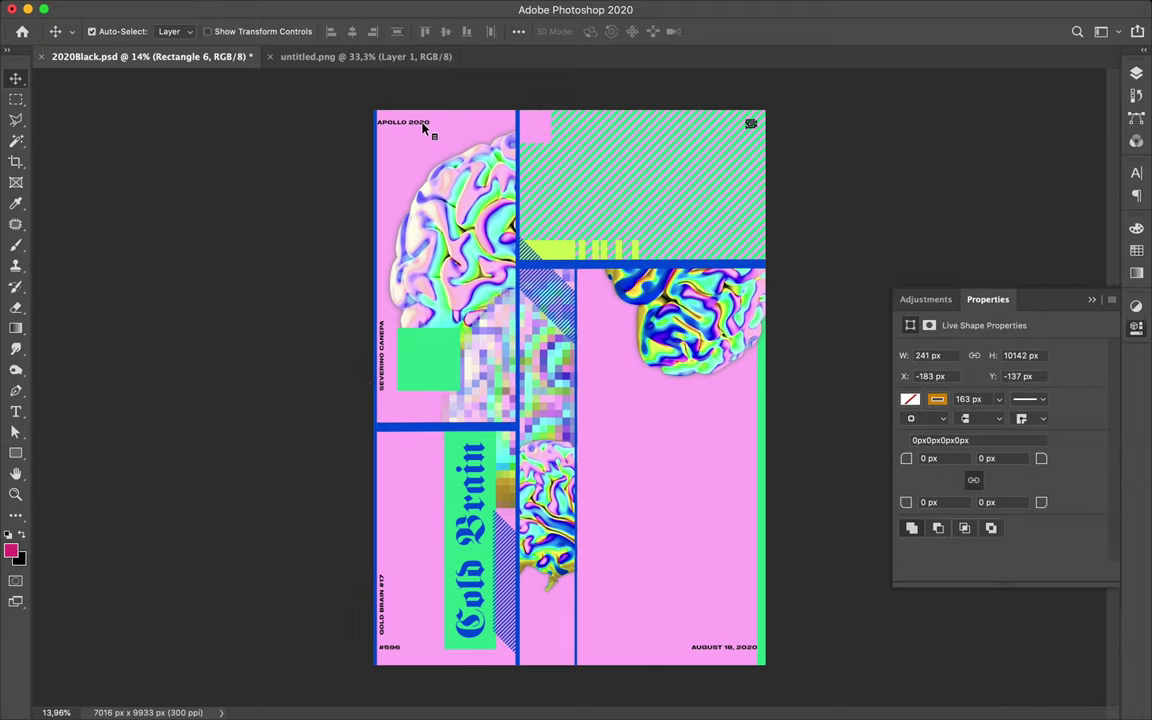
{"action": "left_click_drag", "start_coordinate": [423, 127], "coordinate": [428, 128]}
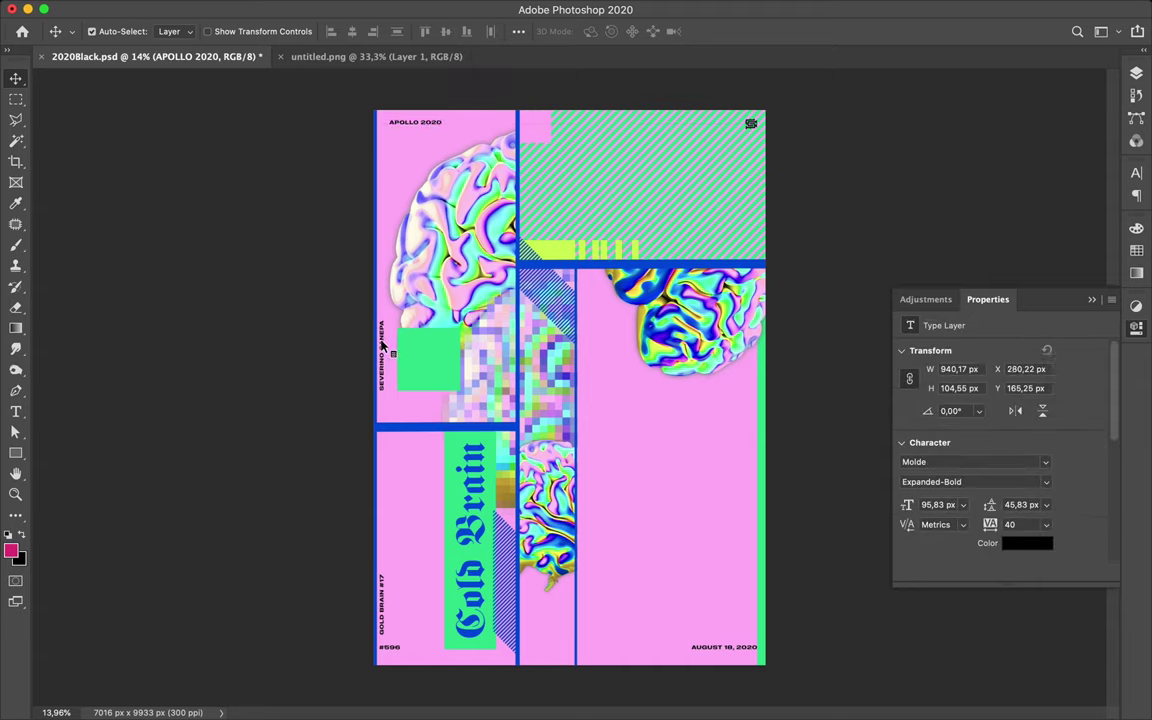
{"action": "left_click", "coordinate": [383, 585], "text": "shift"}
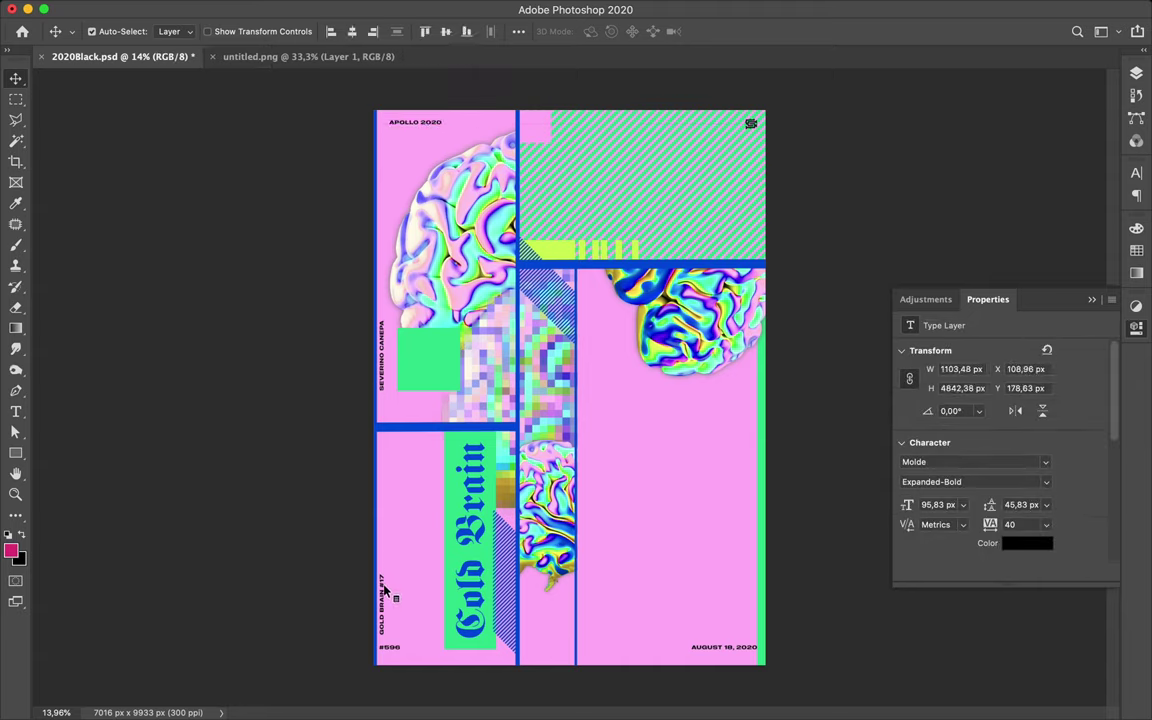
{"action": "left_click", "coordinate": [396, 650], "text": "shift"}
{"action": "left_click", "coordinate": [1136, 173]}
{"action": "left_click", "coordinate": [1093, 266]}
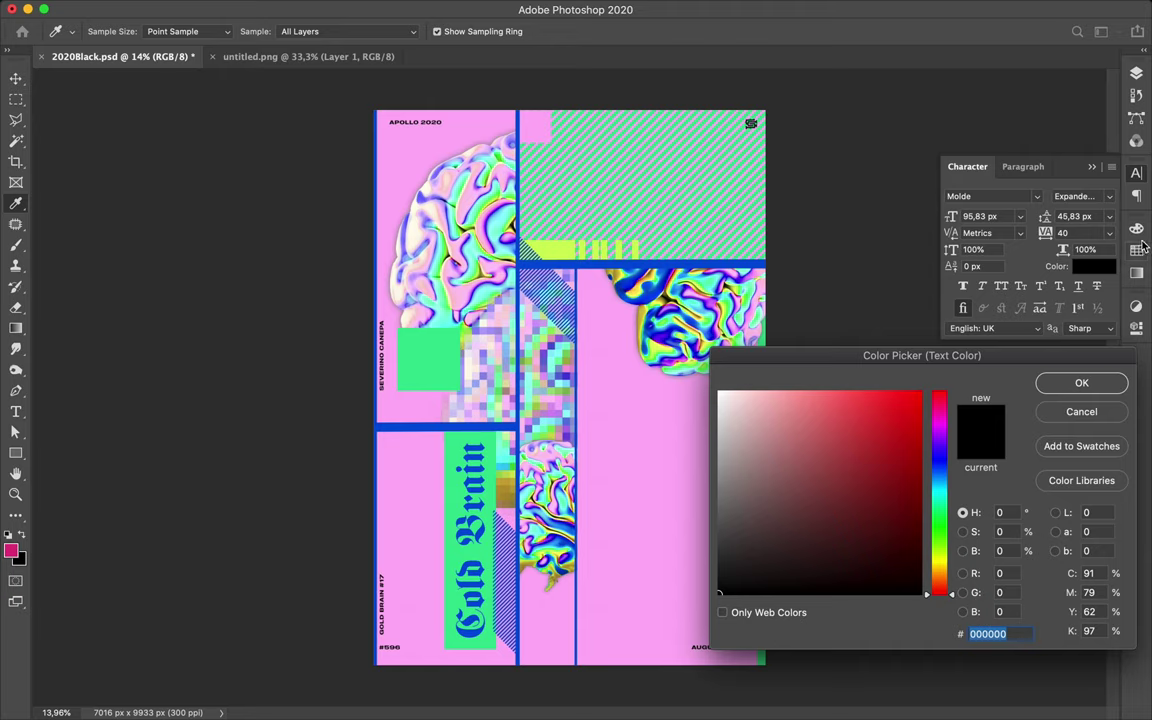
Colour the selected side captions pink from the saved swatches.
{"action": "left_click", "coordinate": [1137, 250]}
{"action": "left_click", "coordinate": [947, 249]}
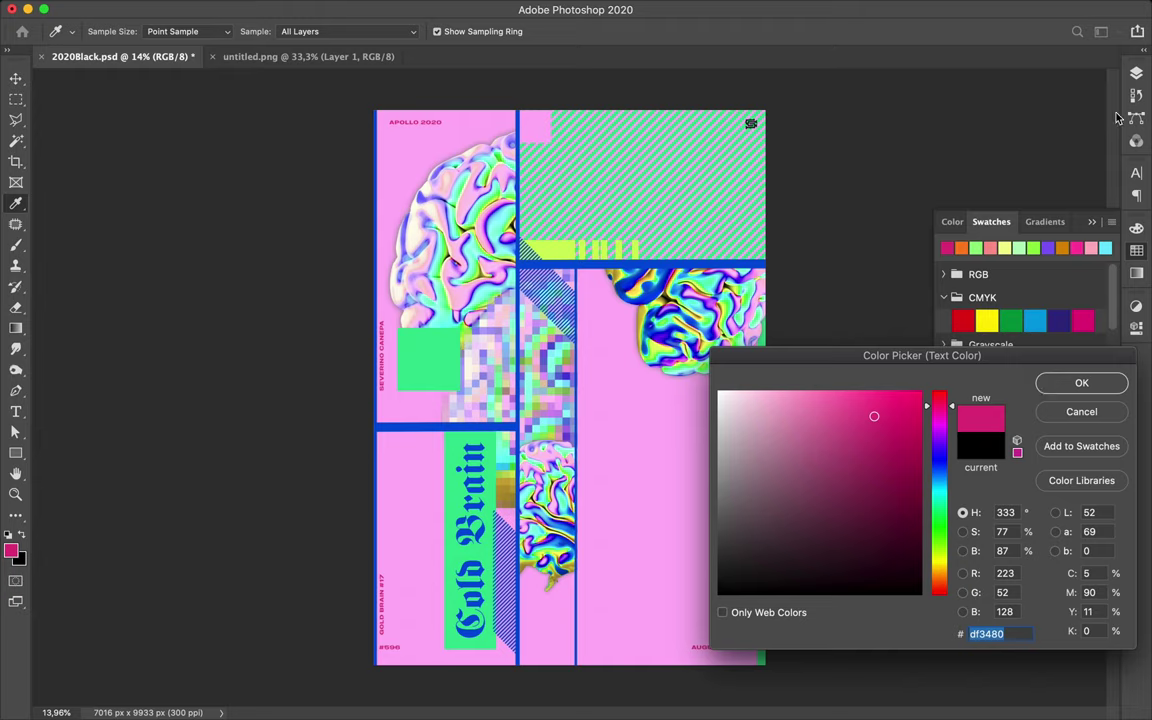
{"action": "left_click", "coordinate": [1091, 389]}
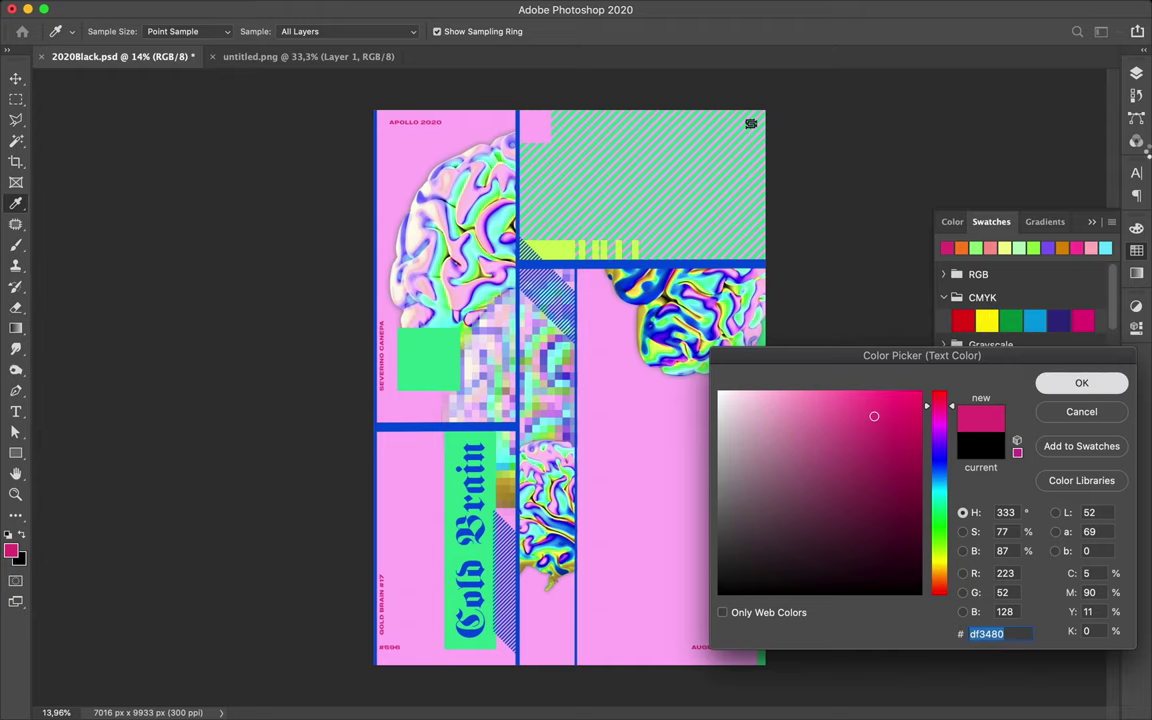
Reposition the Layout group in the layer stack and expand it to show its captions.
{"action": "left_click", "coordinate": [1136, 76]}
{"action": "scroll", "coordinate": [983, 281], "scroll_direction": "up", "scroll_amount": 5}
{"action": "left_click", "coordinate": [958, 160]}
{"action": "left_click_drag", "start_coordinate": [998, 160], "coordinate": [998, 212]}
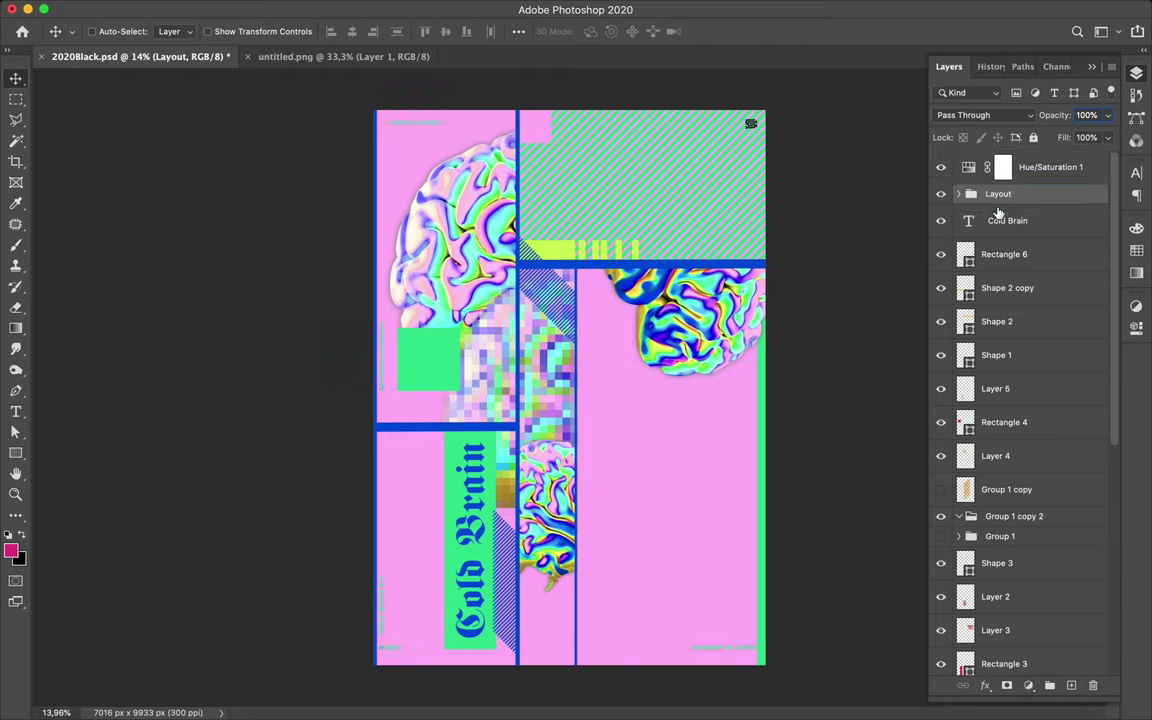
{"action": "left_click_drag", "start_coordinate": [985, 194], "coordinate": [1003, 196]}
{"action": "left_click", "coordinate": [958, 194]}
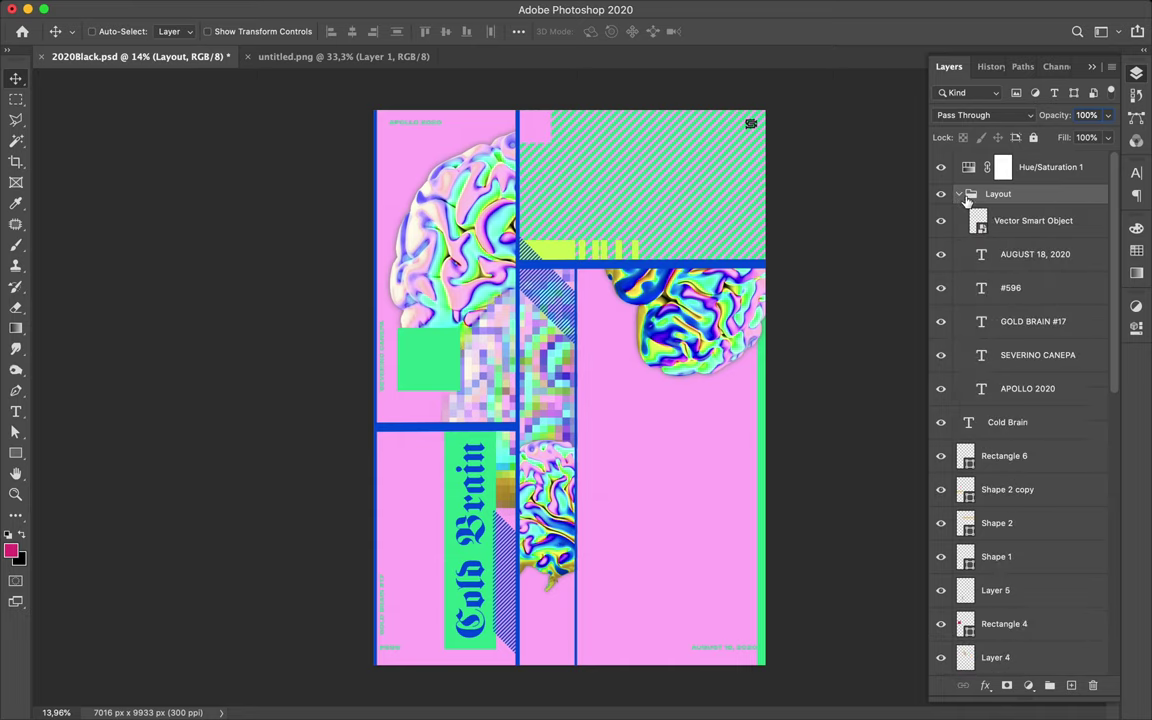
Select all five caption layers in the Layout group and bring up their text colour.
{"action": "left_click", "coordinate": [1010, 254]}
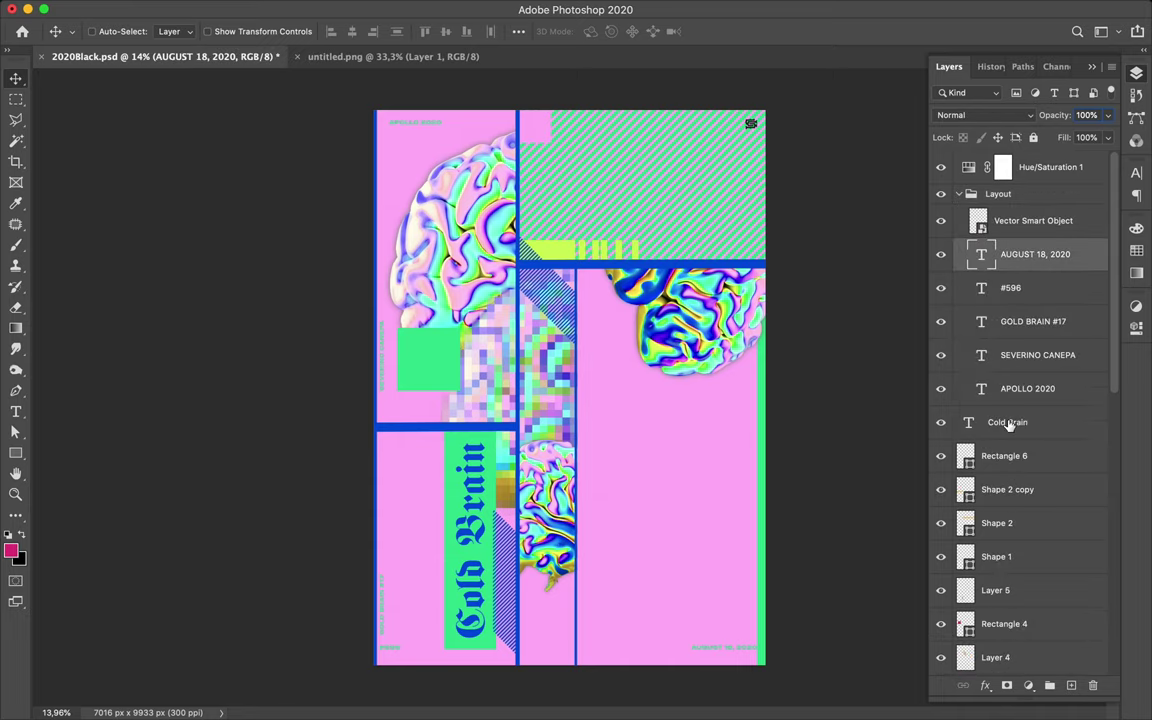
{"action": "left_click", "coordinate": [1008, 422], "text": "shift"}
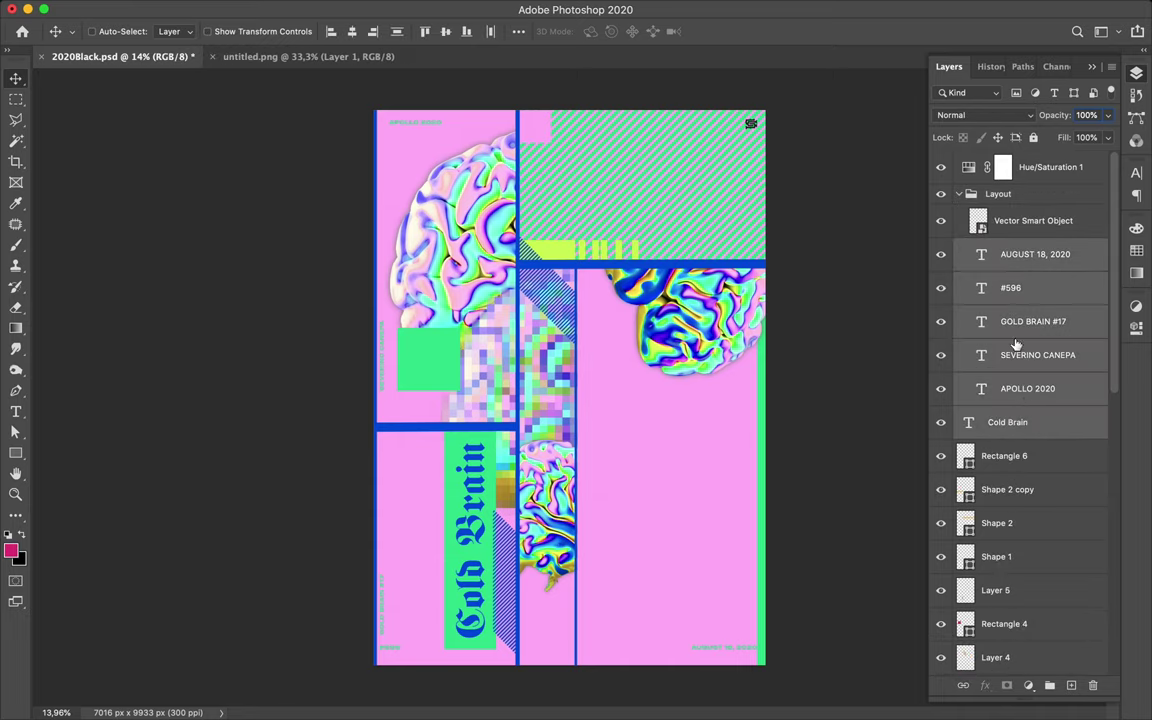
{"action": "left_click", "coordinate": [1025, 395]}
{"action": "left_click", "coordinate": [998, 256], "text": "shift"}
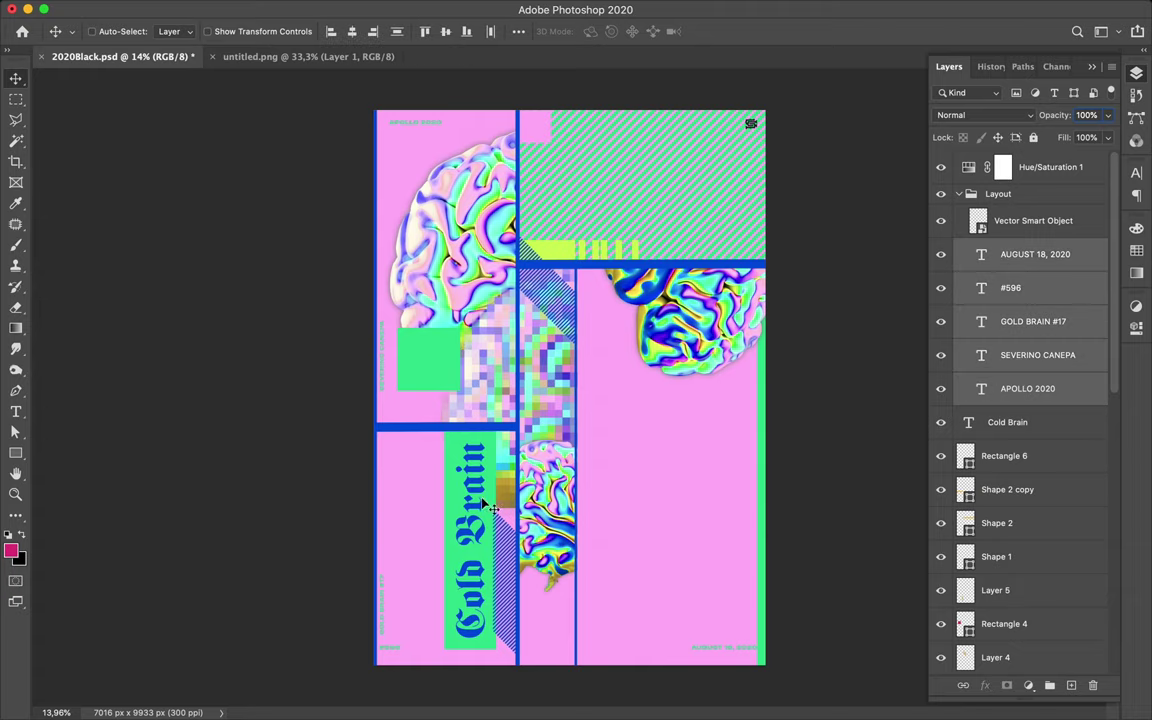
{"action": "left_click", "coordinate": [1136, 173]}
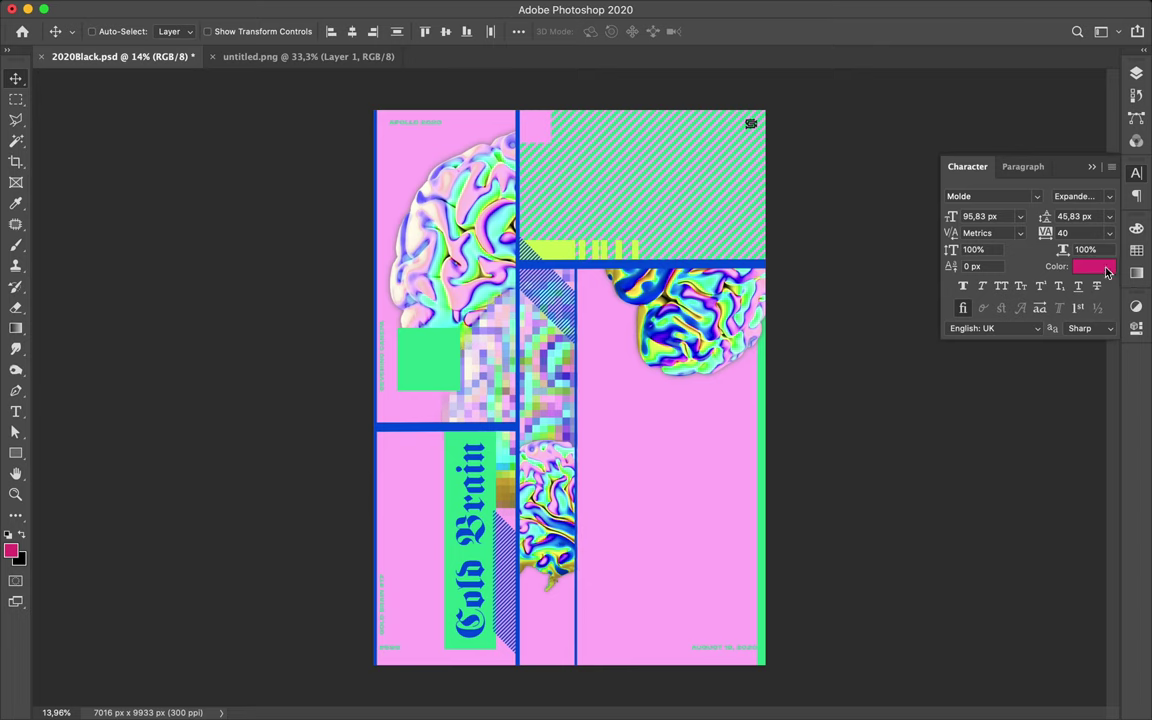
{"action": "left_click", "coordinate": [1112, 266]}
{"action": "left_click", "coordinate": [1136, 251]}
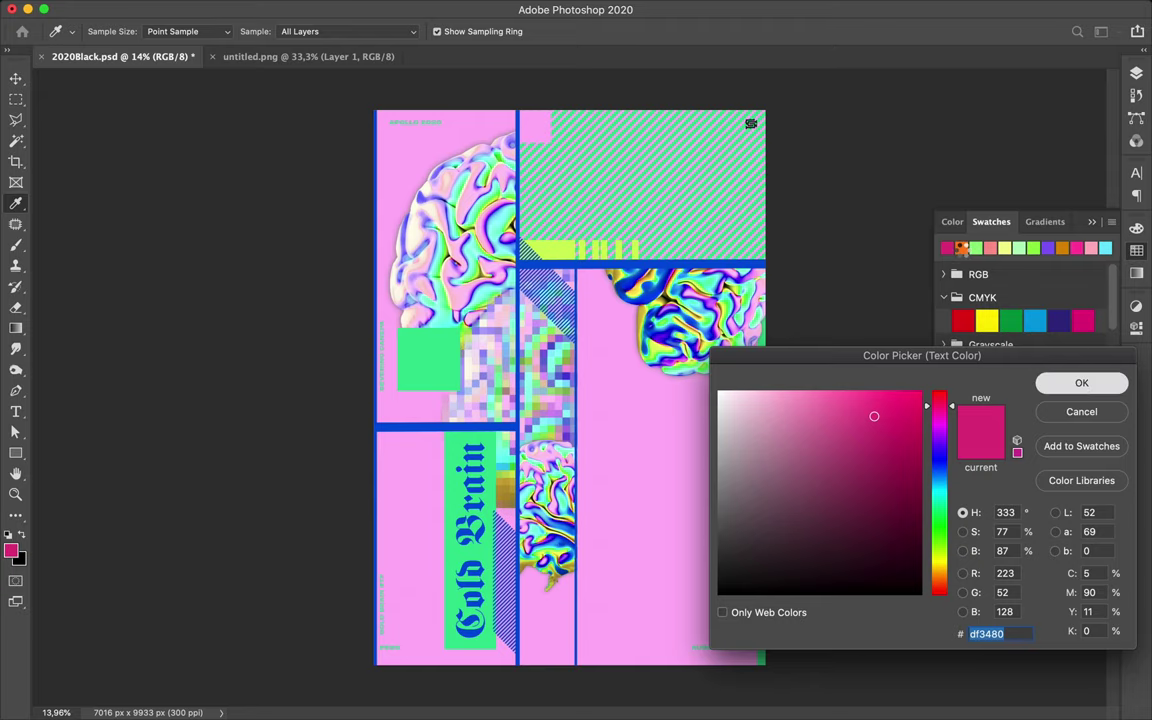
Preview orange, light green, salmon, pale yellow, yellow-green and pink swatches on the captions.
{"action": "key", "text": "Return"}
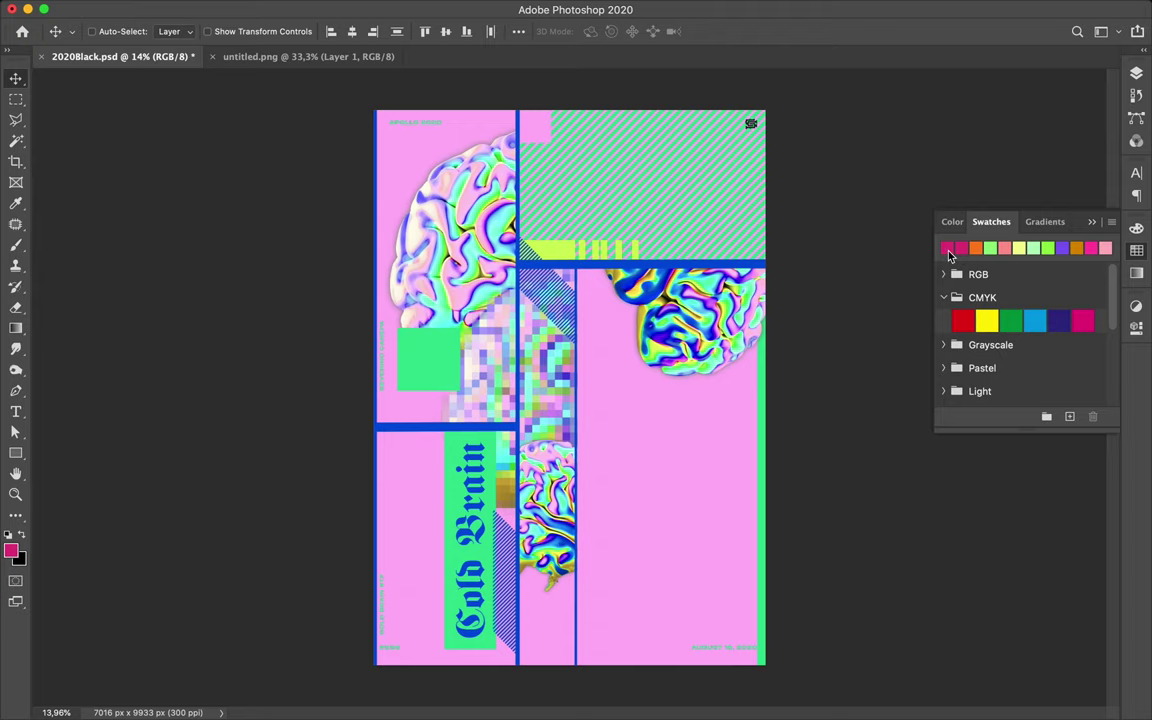
{"action": "left_click", "coordinate": [1136, 172]}
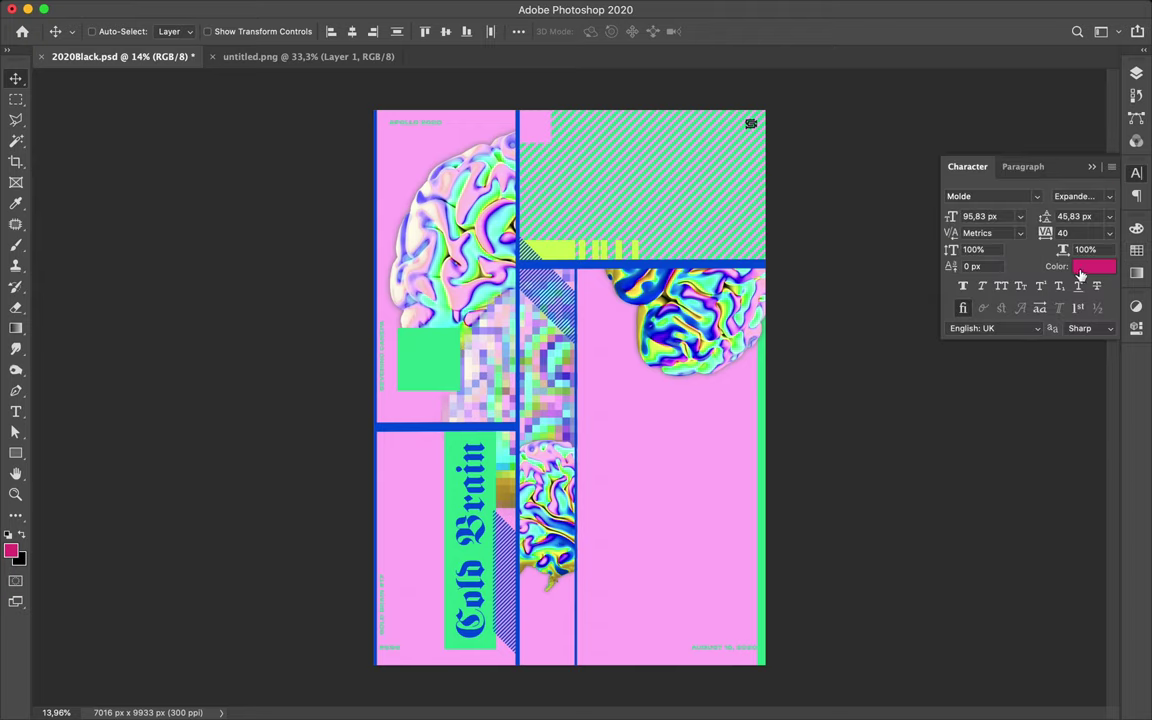
{"action": "left_click", "coordinate": [1080, 275]}
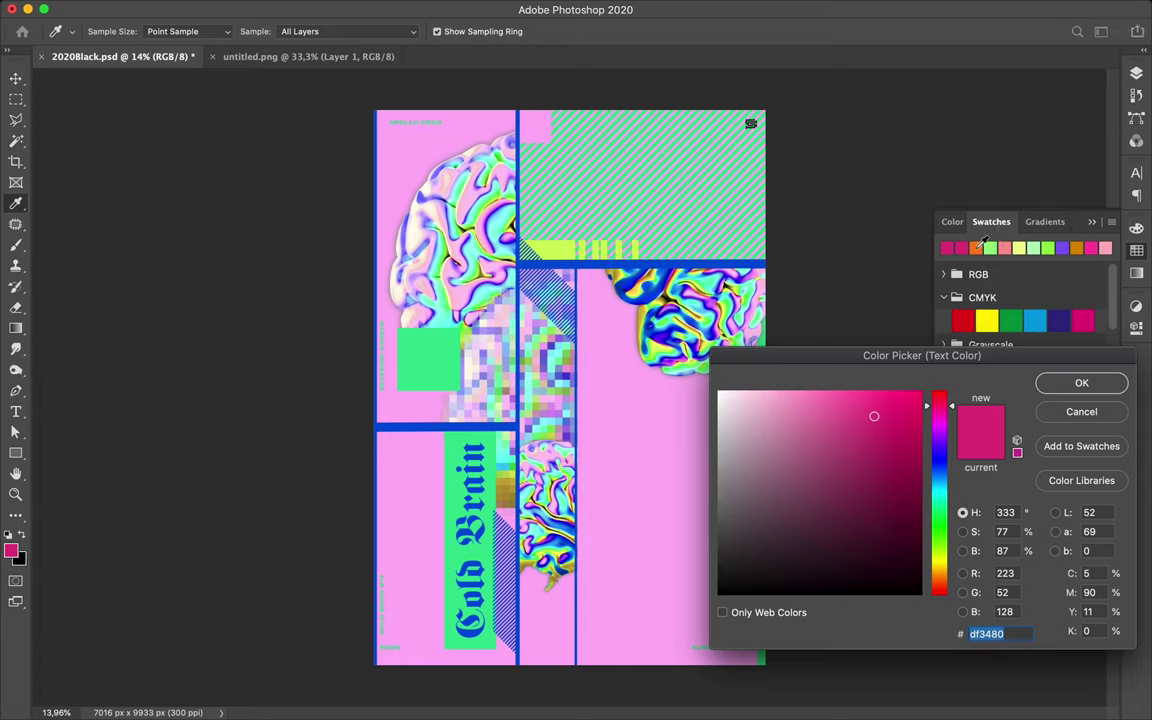
{"action": "left_click", "coordinate": [975, 246]}
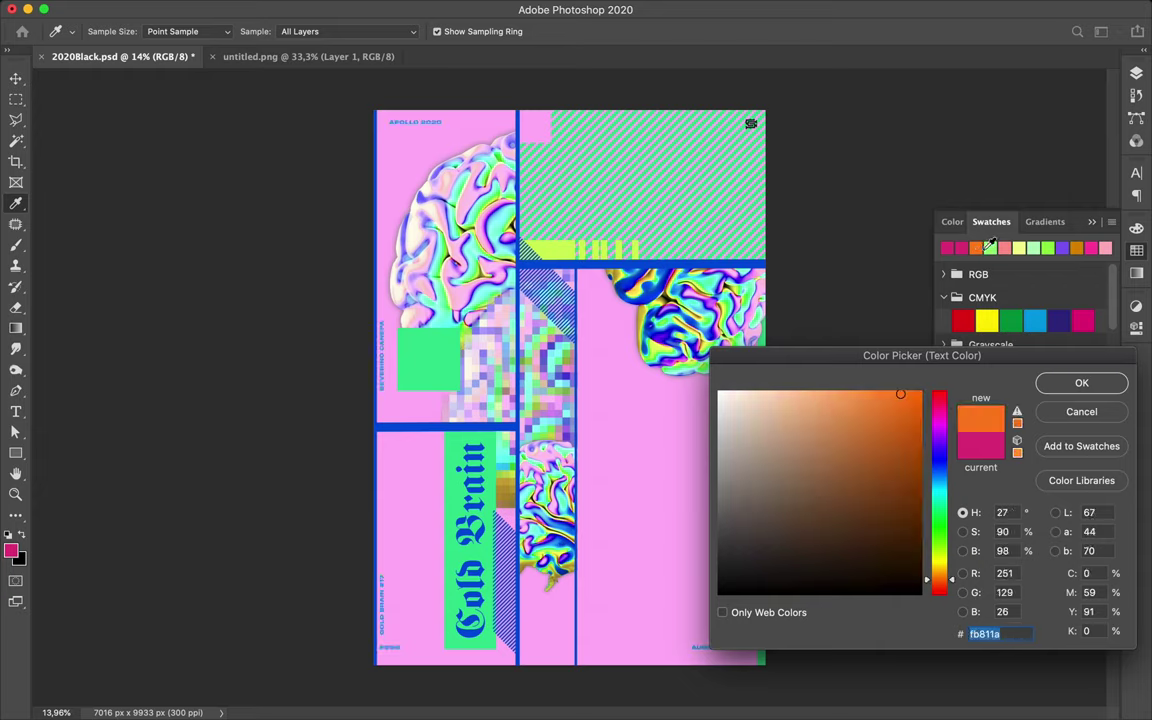
{"action": "left_click", "coordinate": [989, 247]}
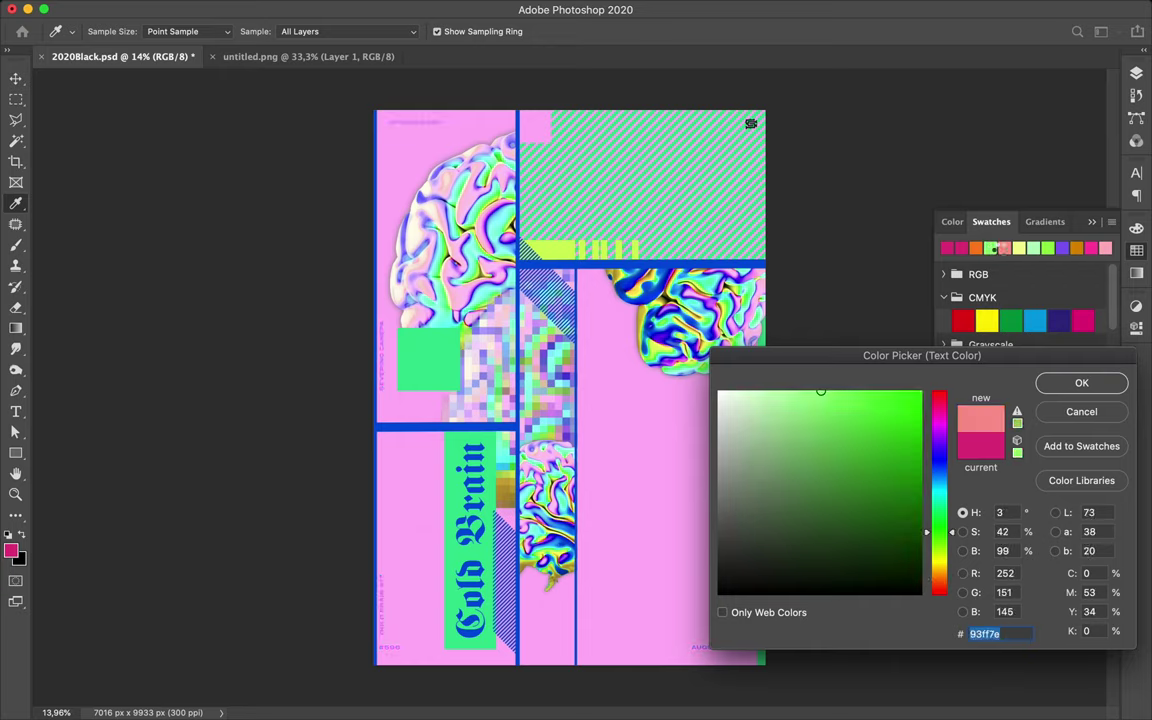
{"action": "left_click", "coordinate": [1005, 247]}
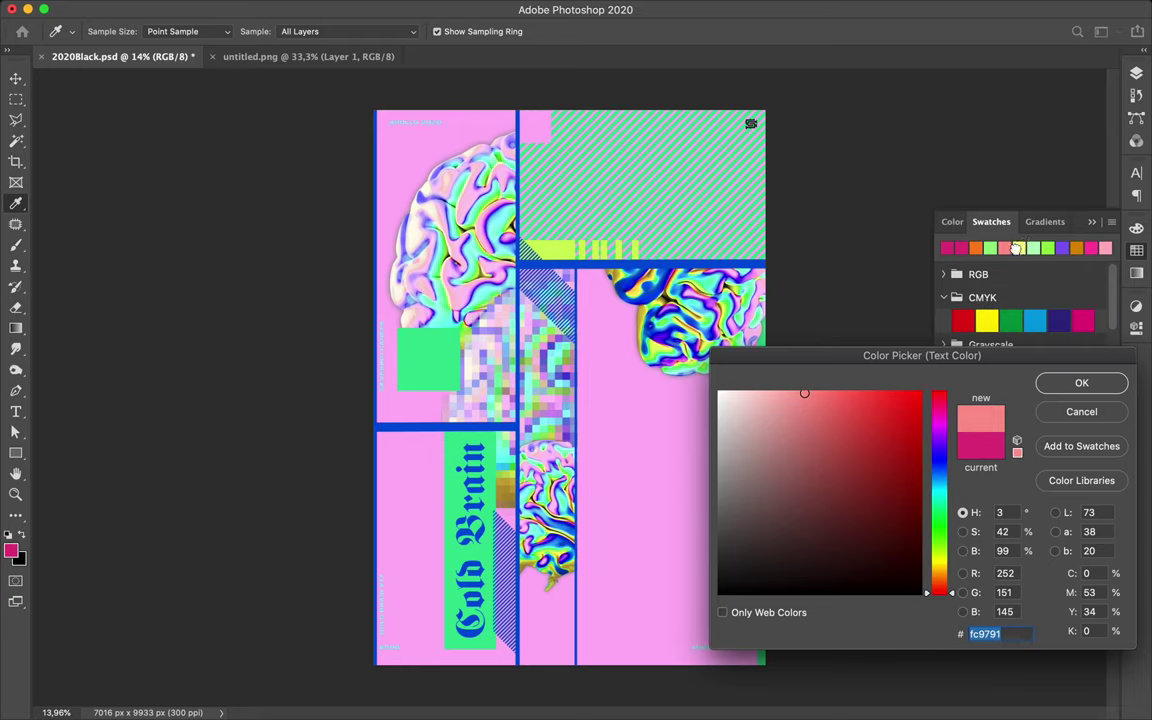
{"action": "left_click", "coordinate": [1019, 248]}
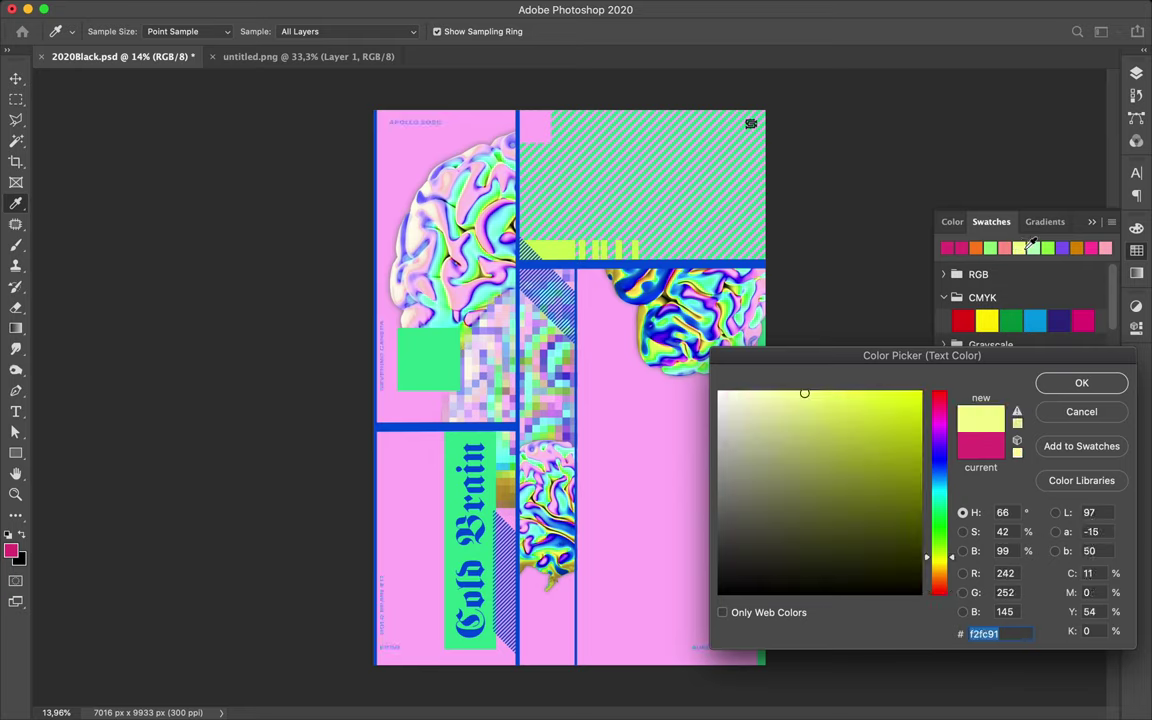
{"action": "left_click", "coordinate": [1033, 248]}
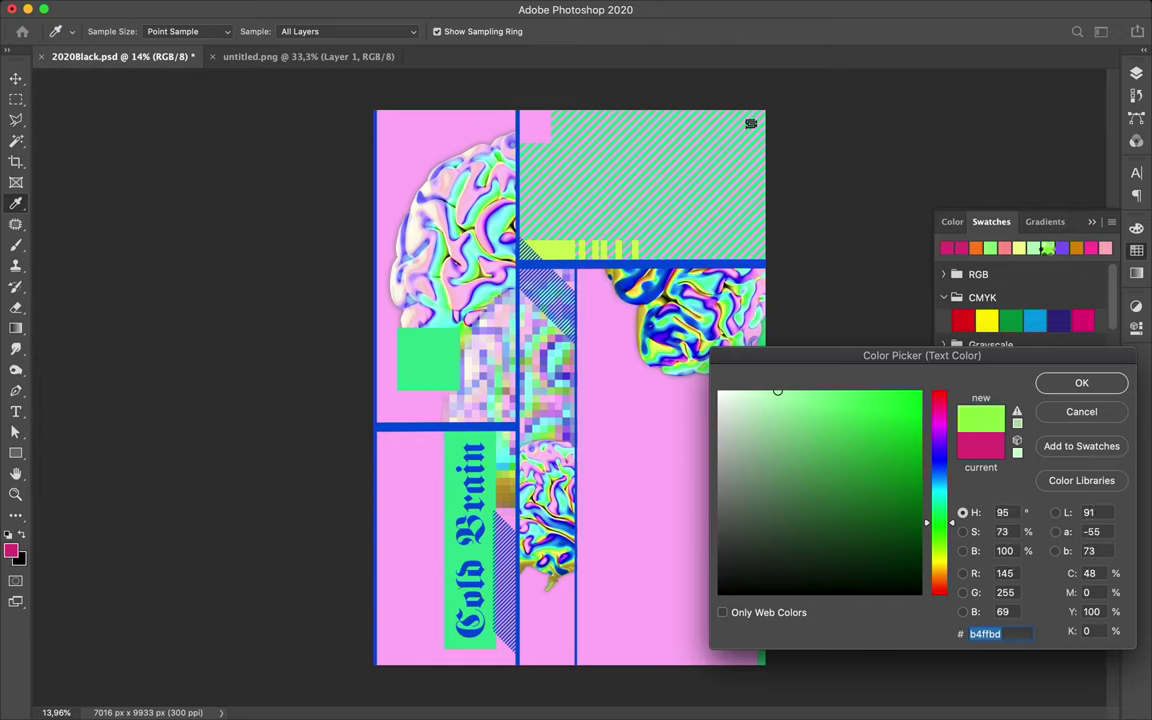
{"action": "left_click", "coordinate": [1048, 248]}
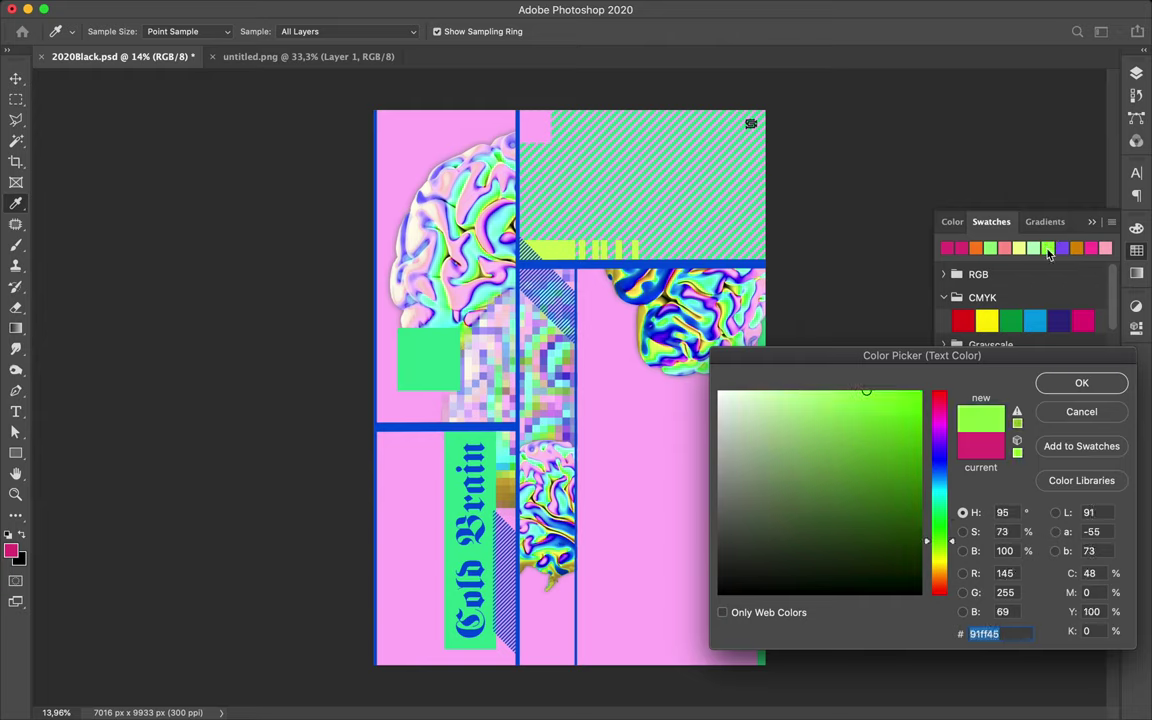
{"action": "left_click", "coordinate": [946, 249]}
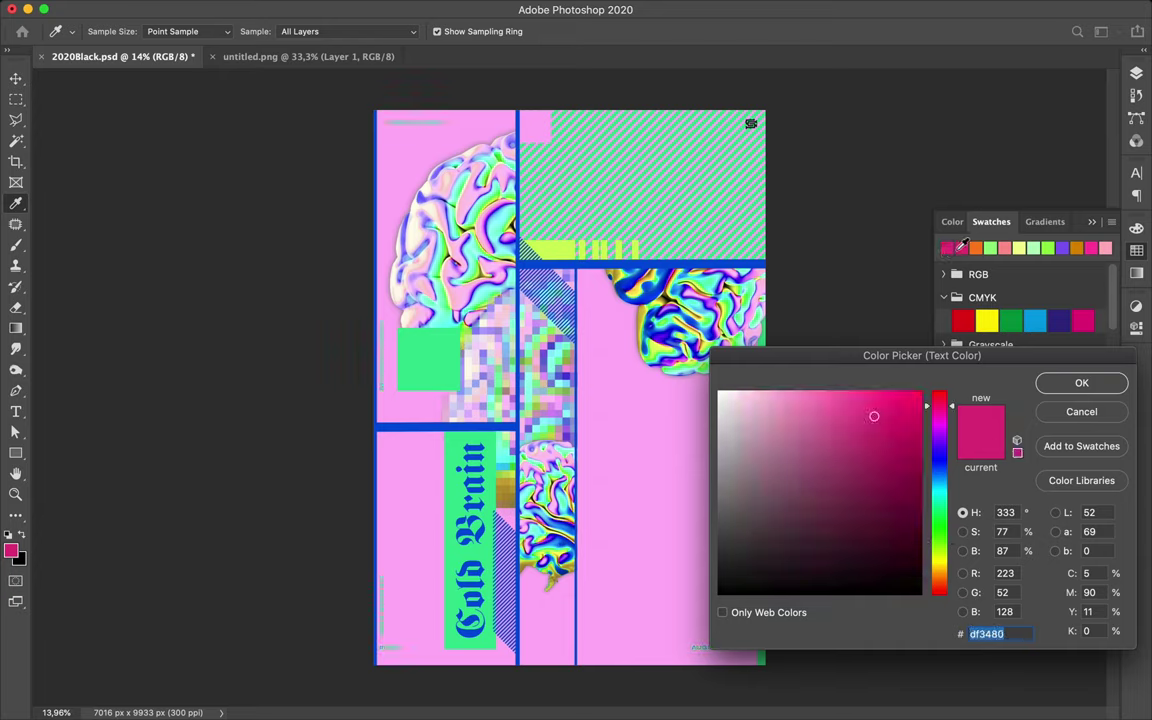
Set the caption text colour to blue 0150da and confirm it.
{"action": "left_click", "coordinate": [484, 428]}
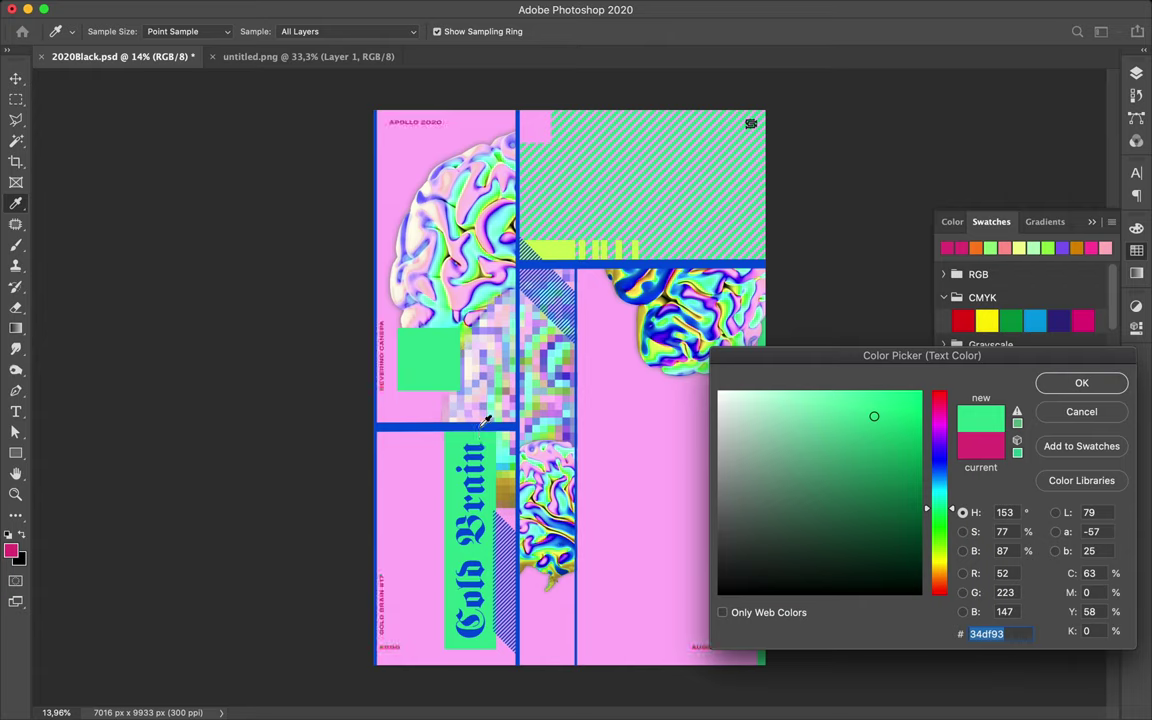
{"action": "left_click", "coordinate": [449, 383]}
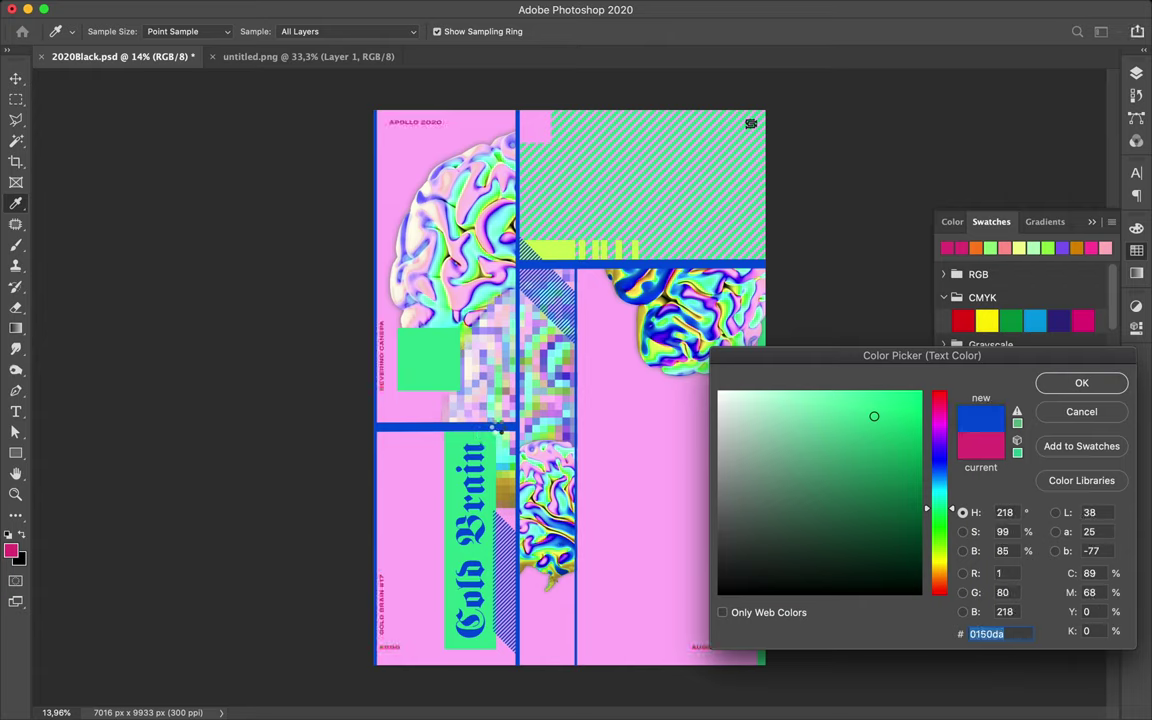
{"action": "left_click", "coordinate": [1110, 380]}
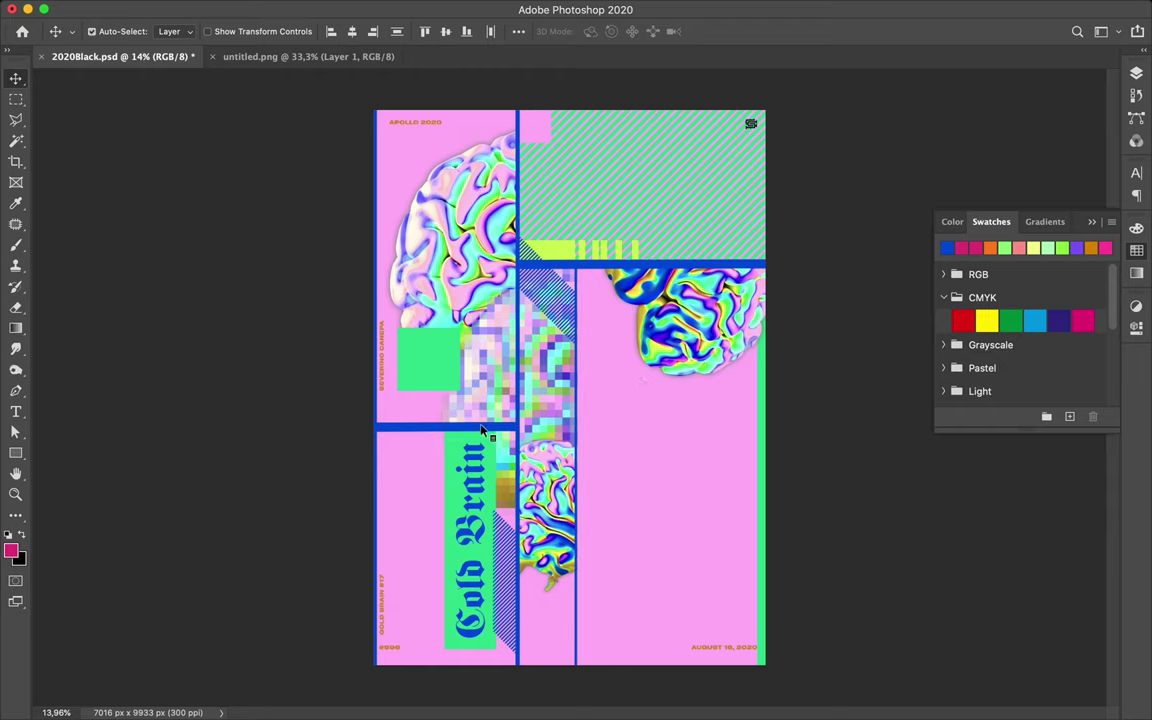
Select the logo layer and apply the orange swatch from the Character colour.
{"action": "left_click", "coordinate": [481, 429]}
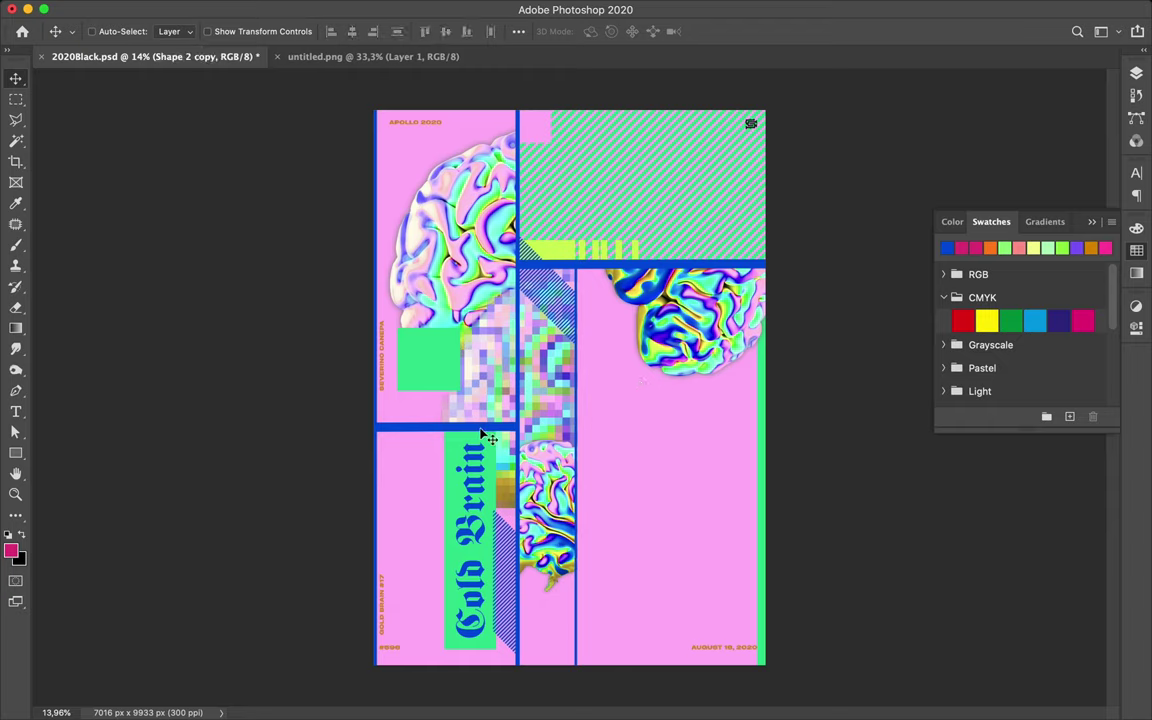
{"action": "key", "text": "a"}
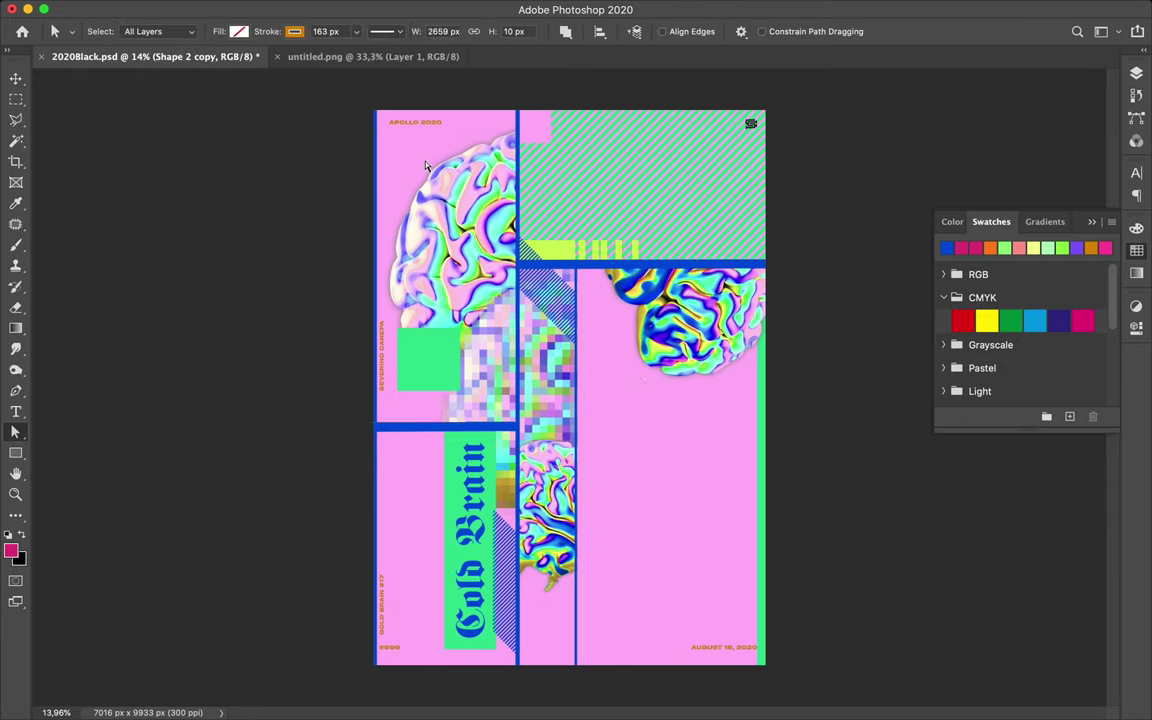
{"action": "key", "text": "v"}
{"action": "left_click", "coordinate": [1136, 75]}
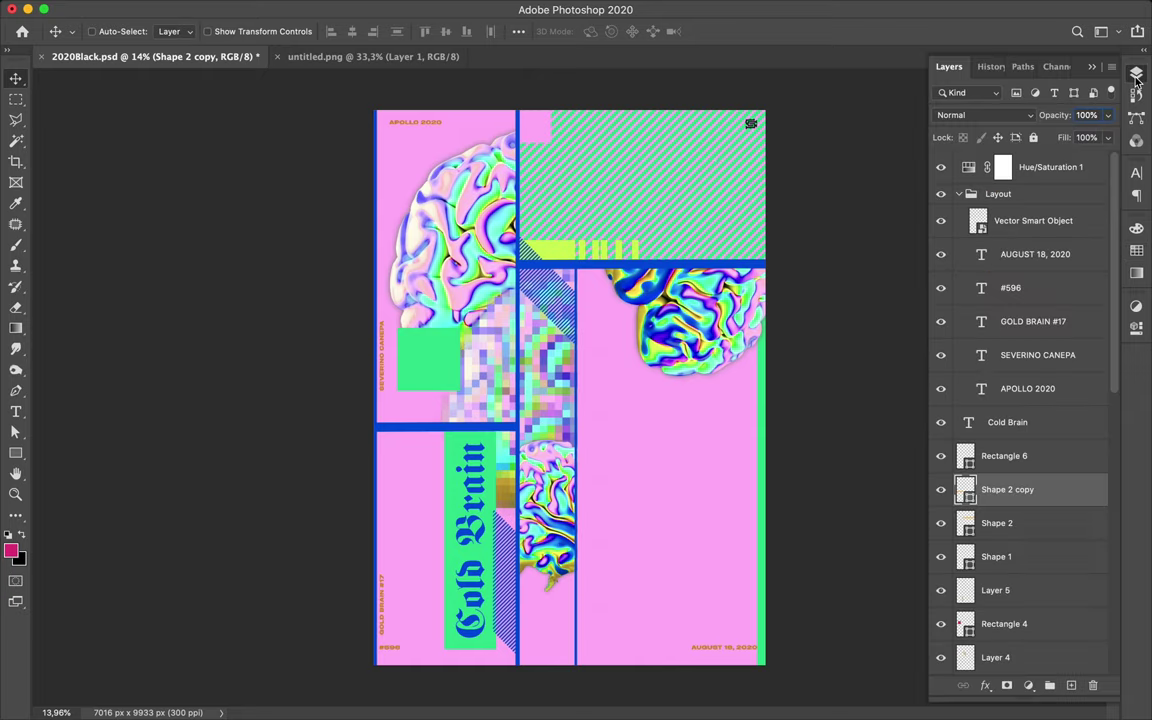
{"action": "left_click", "coordinate": [985, 222]}
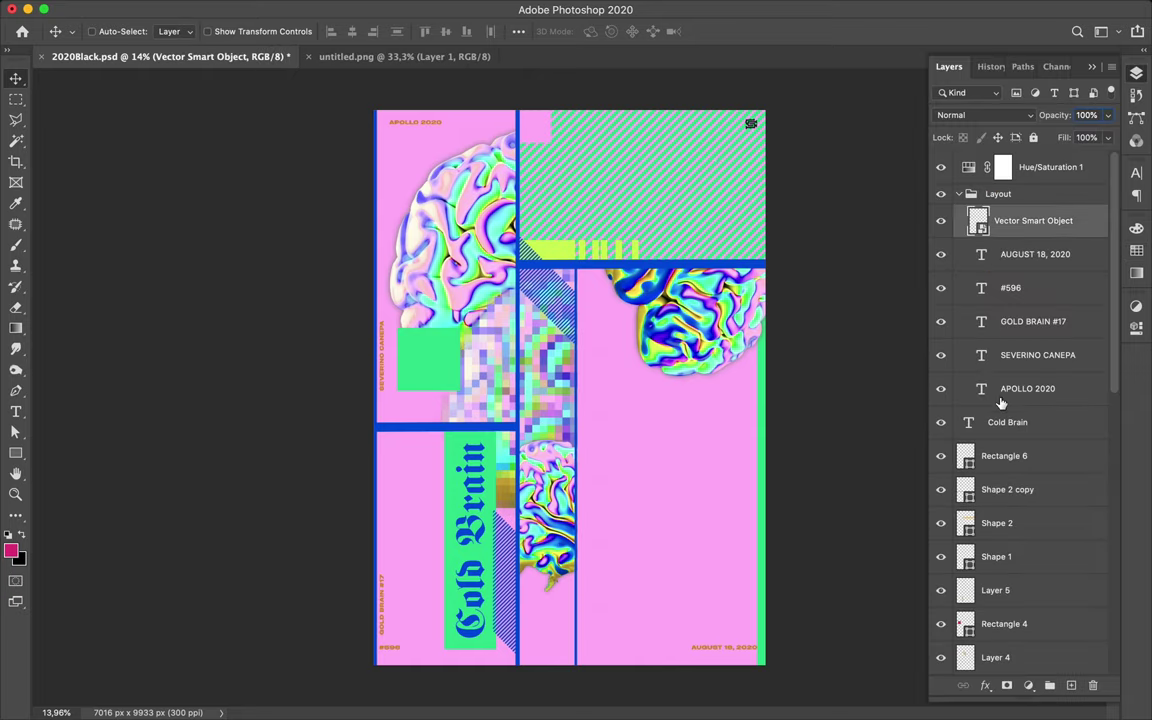
{"action": "left_click", "coordinate": [1138, 173]}
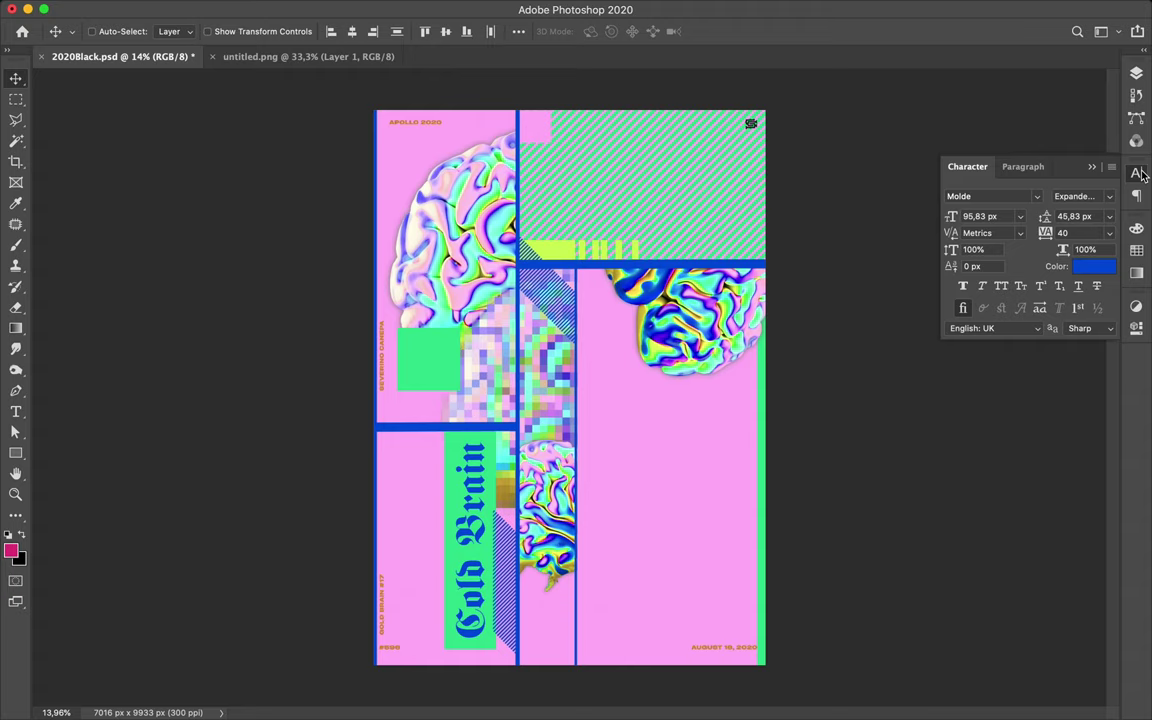
{"action": "left_click", "coordinate": [1136, 251]}
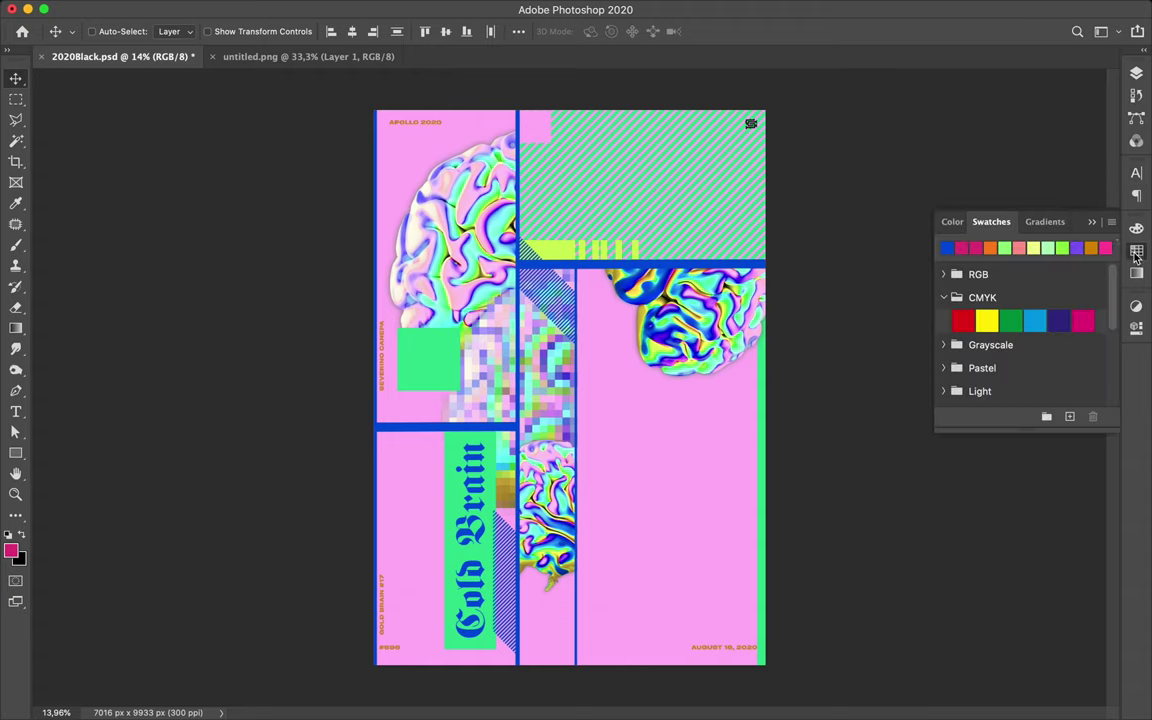
{"action": "left_click", "coordinate": [1092, 247]}
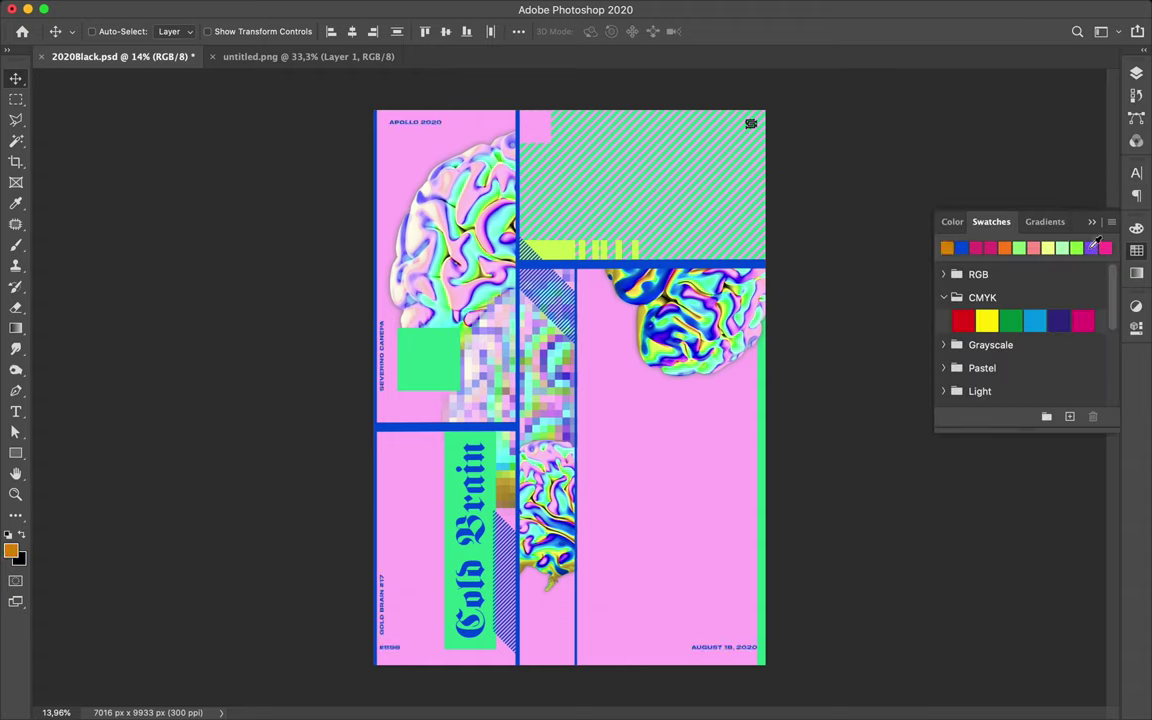
Add a new empty layer above the logo, then select the logo layer and delete.
{"action": "left_click", "coordinate": [752, 127], "text": "ctrl"}
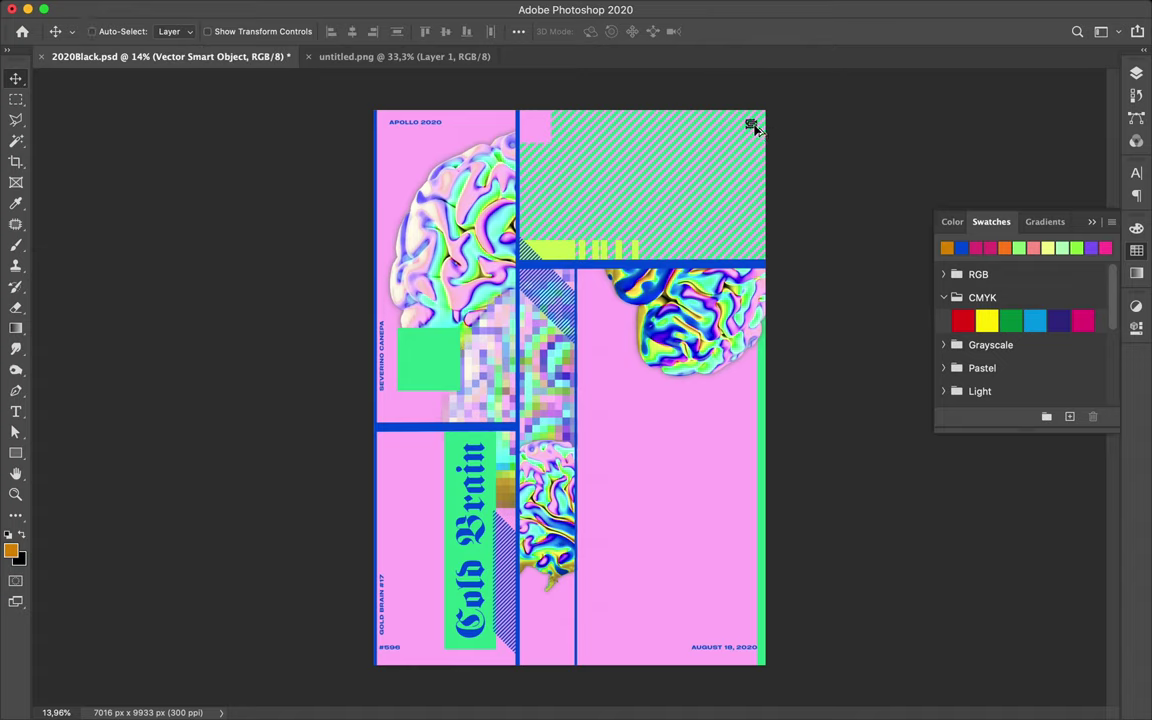
{"action": "left_click", "coordinate": [1137, 74]}
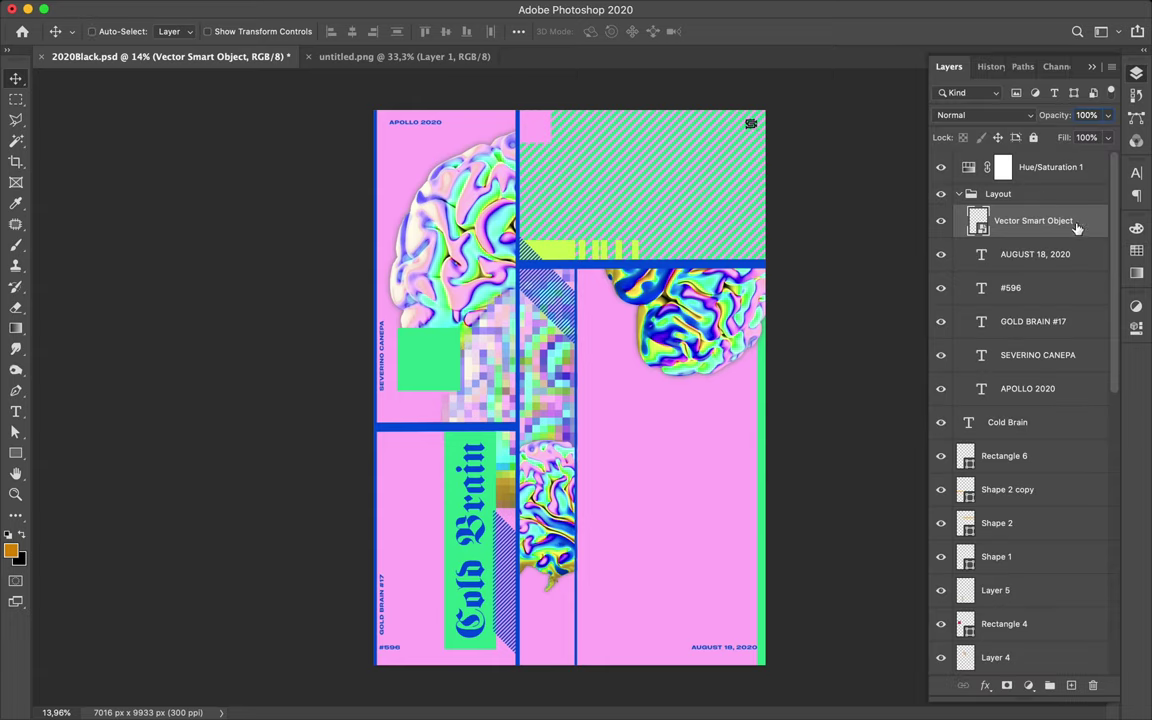
{"action": "left_click", "coordinate": [1070, 685]}
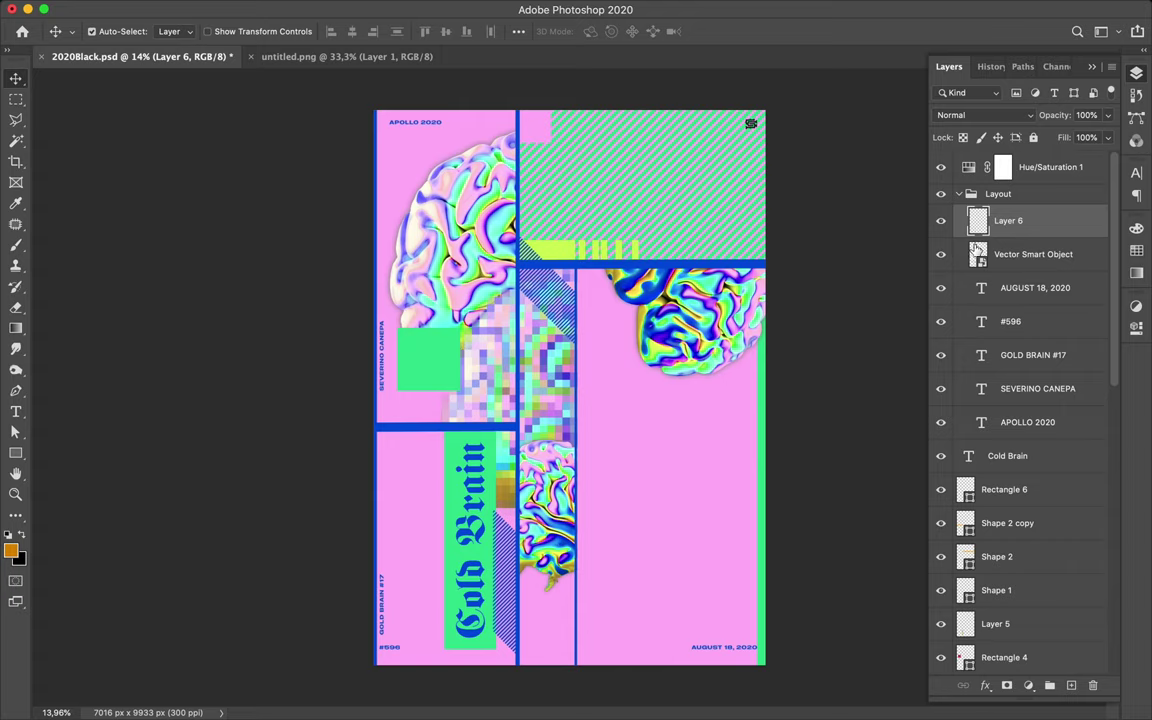
{"action": "key", "text": "b"}
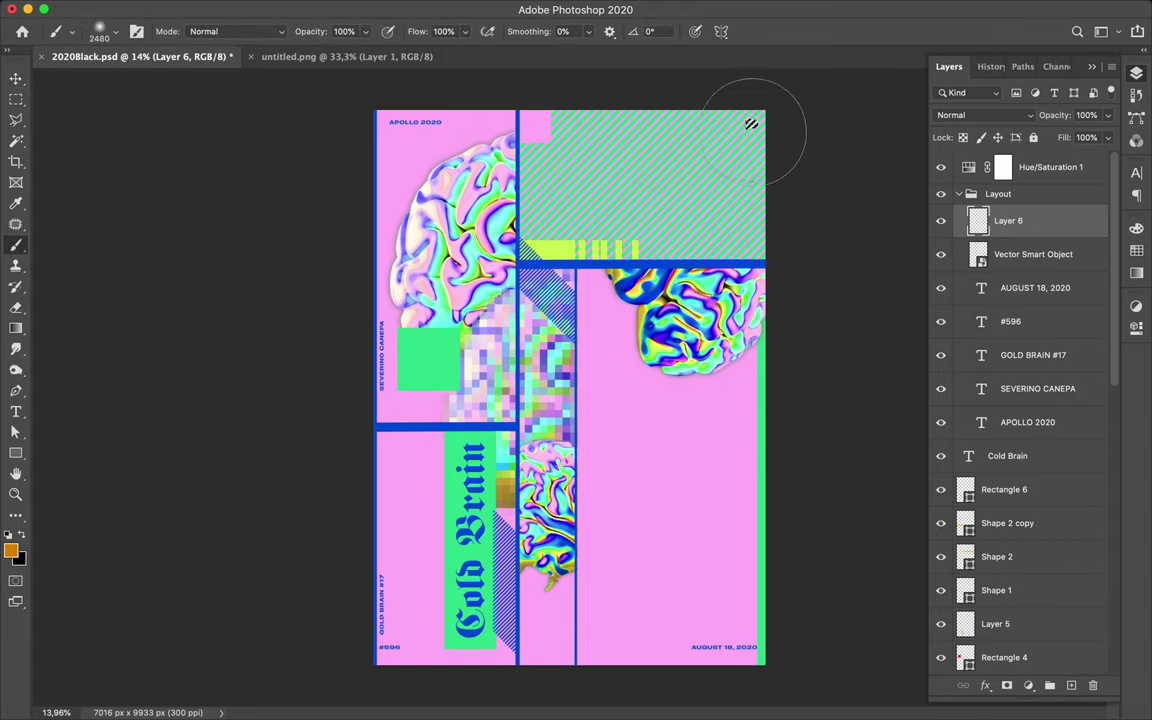
{"action": "key", "text": "m"}
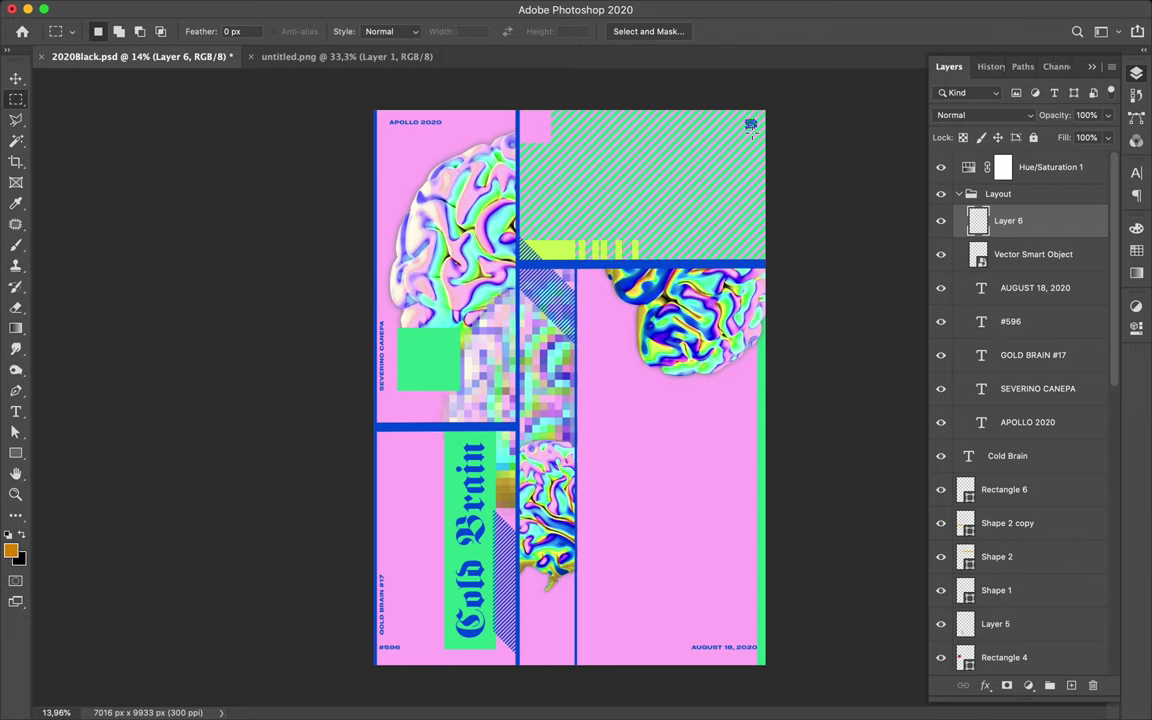
{"action": "key", "text": "v"}
{"action": "left_click", "coordinate": [1016, 253]}
{"action": "key", "text": "Delete"}
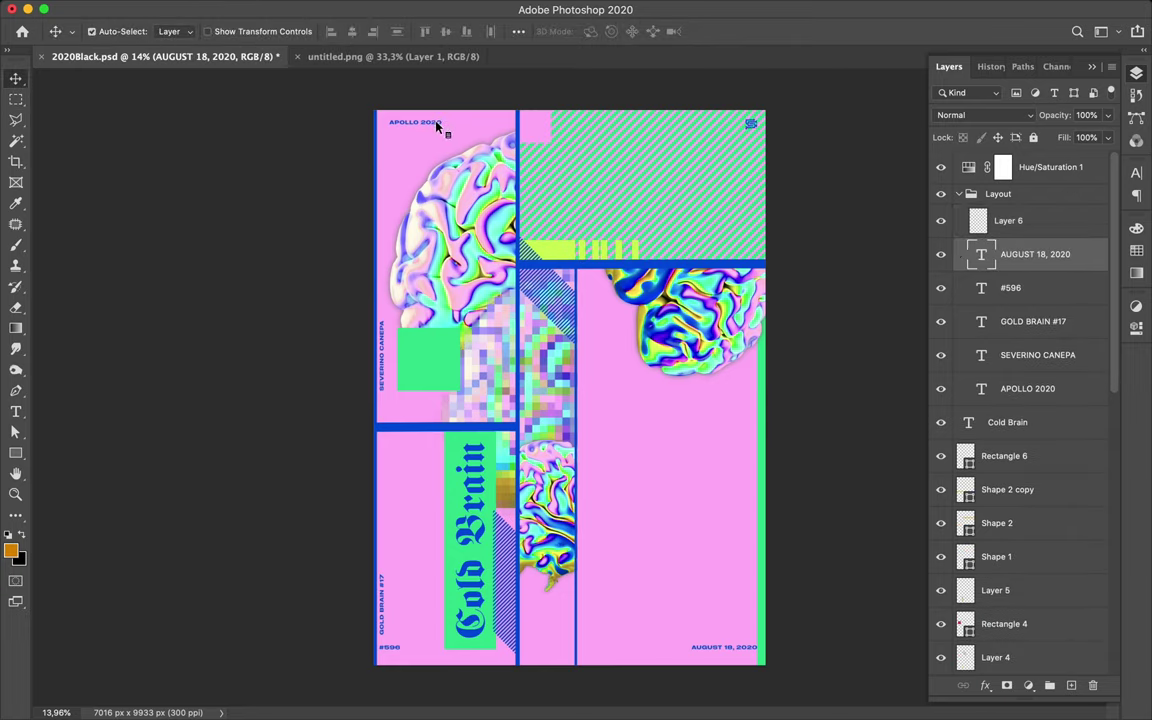
Centre APOLLO 2020 over the left column and shift GOLD BRAIN #17 right against the green bar.
{"action": "left_click_drag", "start_coordinate": [437, 121], "coordinate": [467, 127]}
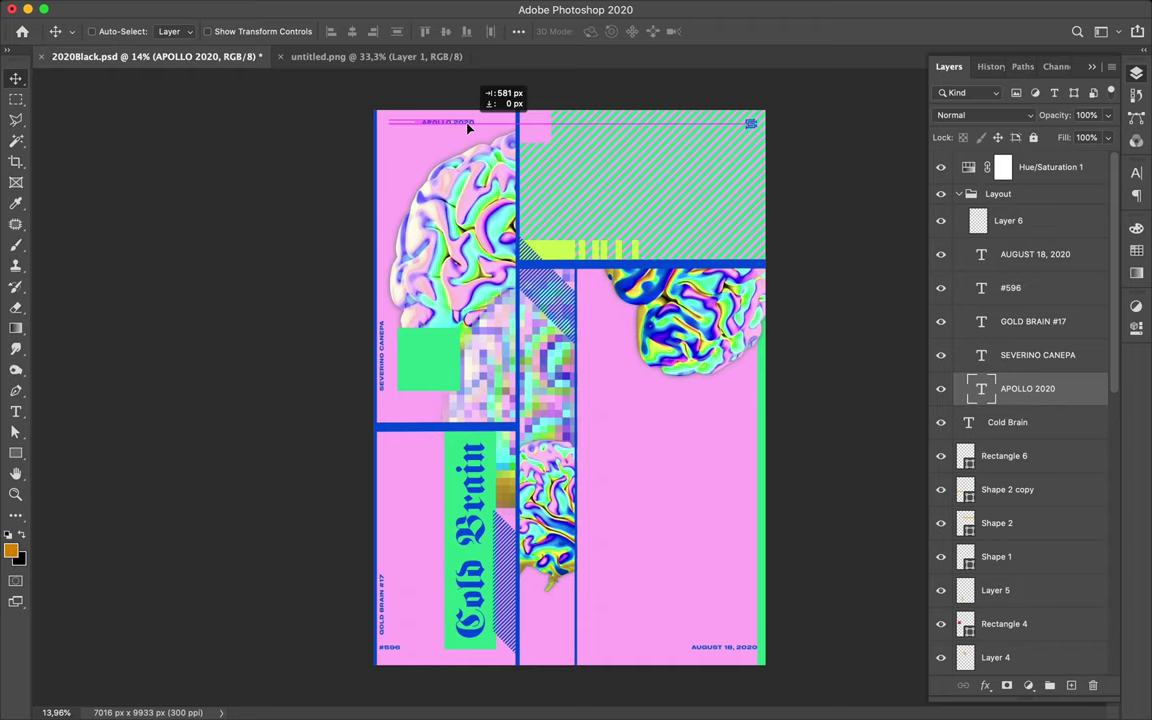
{"action": "left_click_drag", "start_coordinate": [467, 127], "coordinate": [465, 125]}
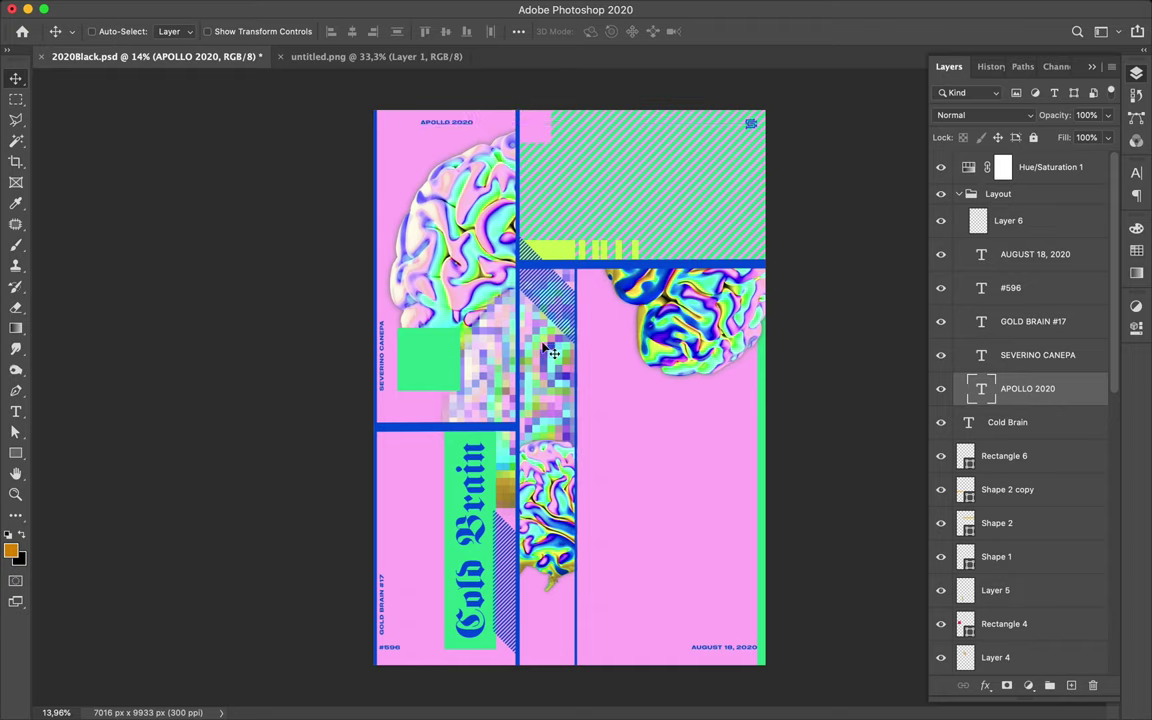
{"action": "left_click", "coordinate": [388, 625], "text": "ctrl"}
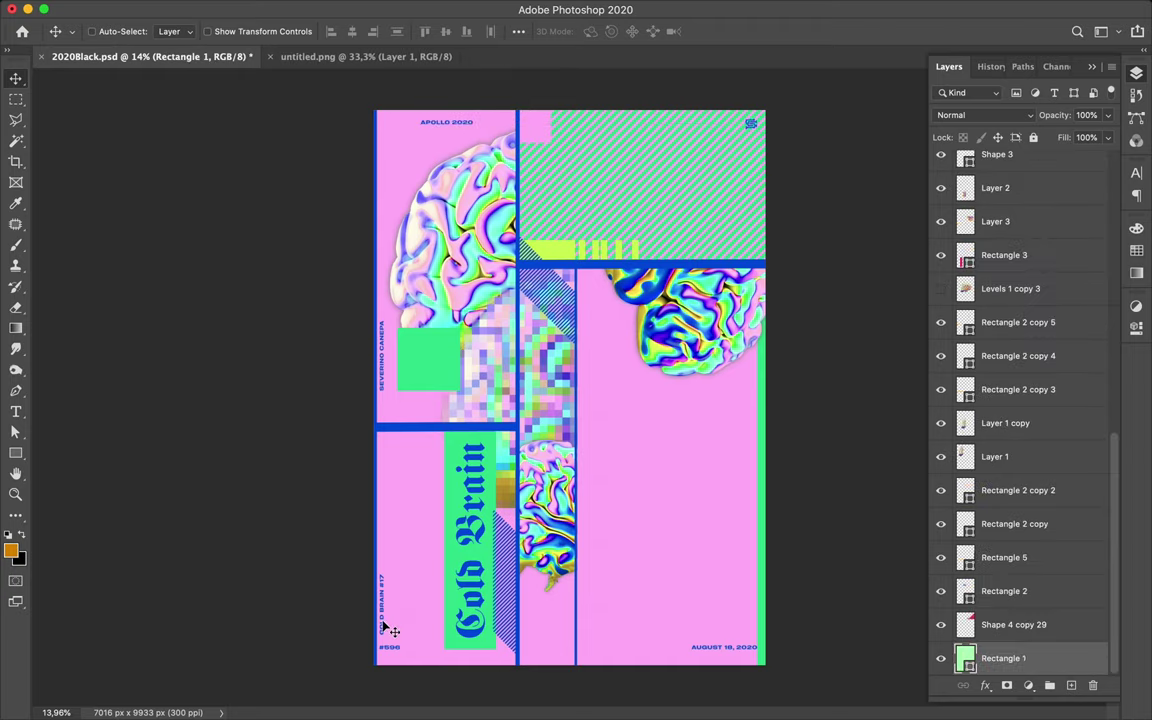
{"action": "left_click", "coordinate": [388, 625], "text": "ctrl"}
{"action": "left_click_drag", "start_coordinate": [388, 625], "coordinate": [451, 601]}
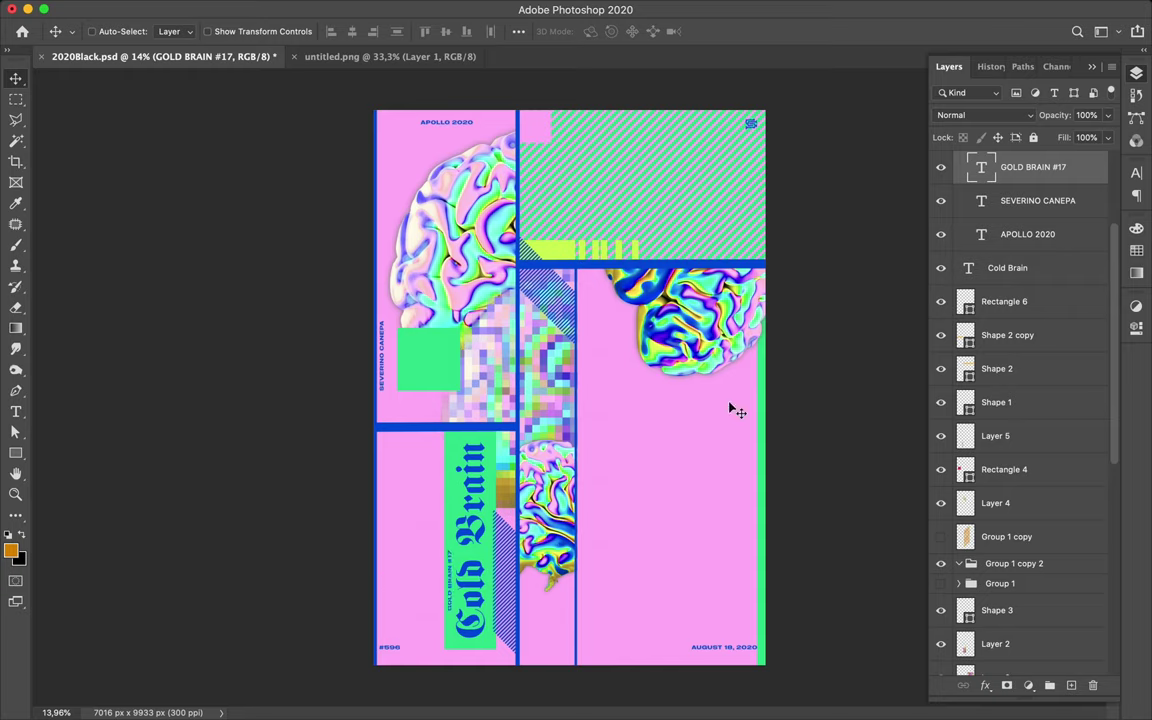
Raise GOLD BRAIN #17 tracking through 240, 640 and 1240 to a final 1440.
{"action": "left_click", "coordinate": [1137, 170]}
{"action": "type", "text": "240"}
{"action": "key", "text": "Return"}
{"action": "type", "text": "640"}
{"action": "key", "text": "Return"}
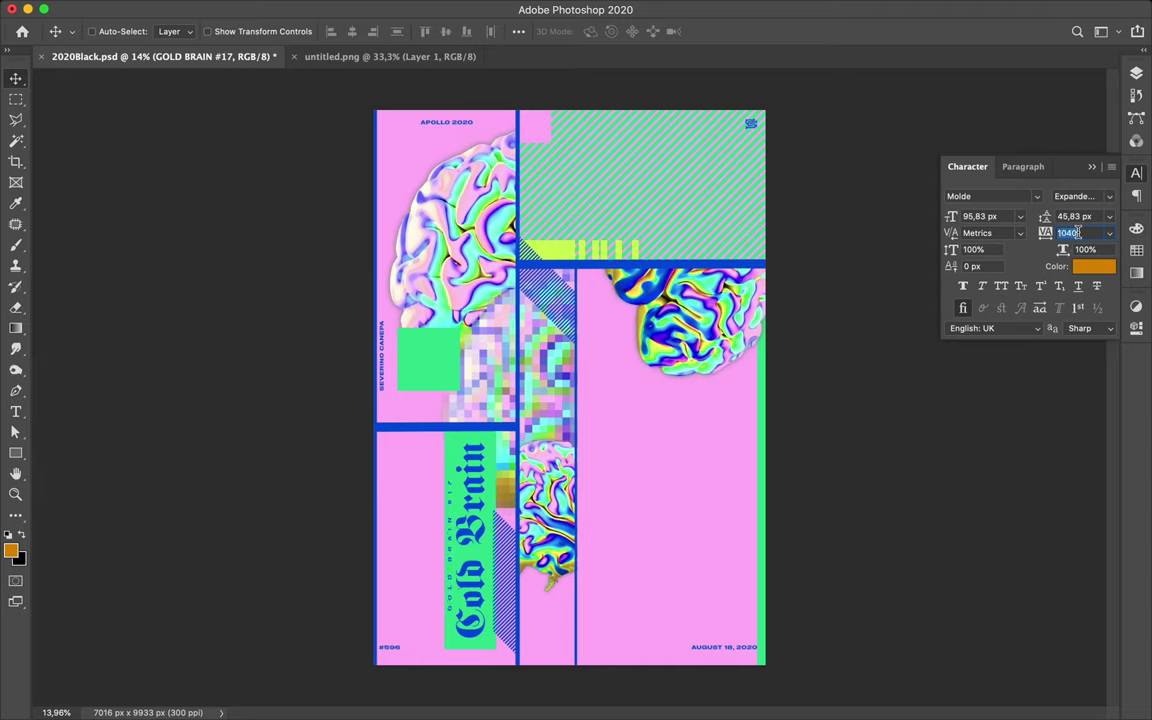
{"action": "type", "text": "1240"}
{"action": "key", "text": "Return"}
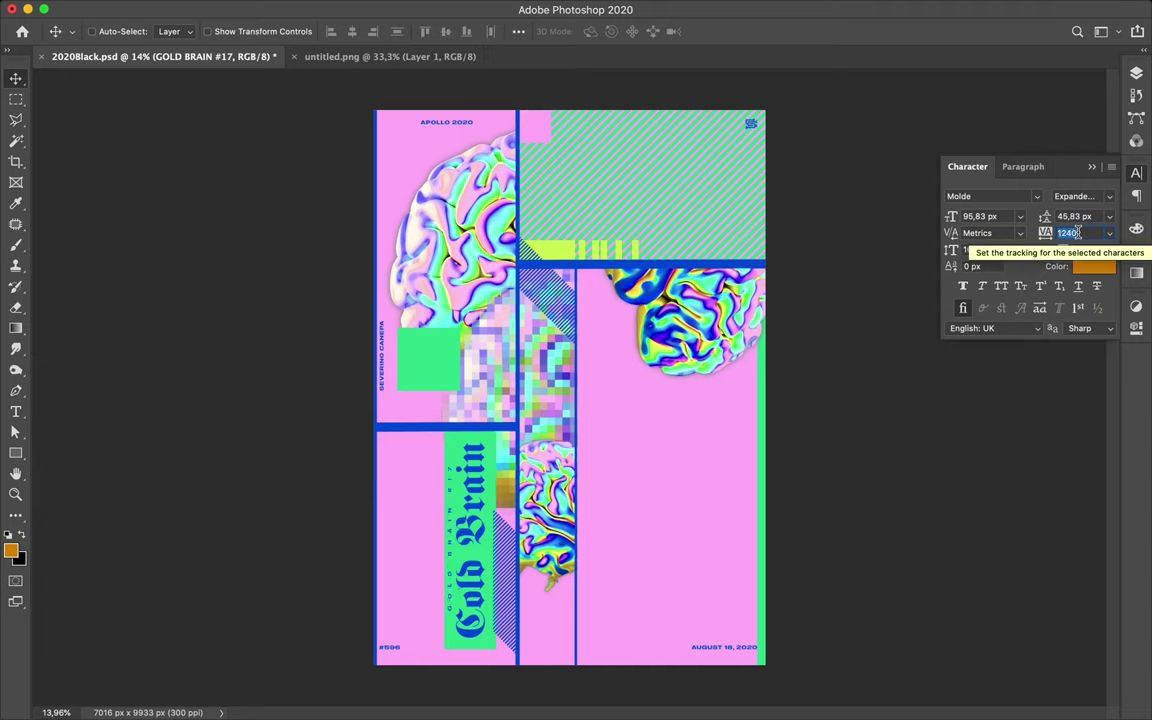
{"action": "type", "text": "1440"}
{"action": "key", "text": "Return"}
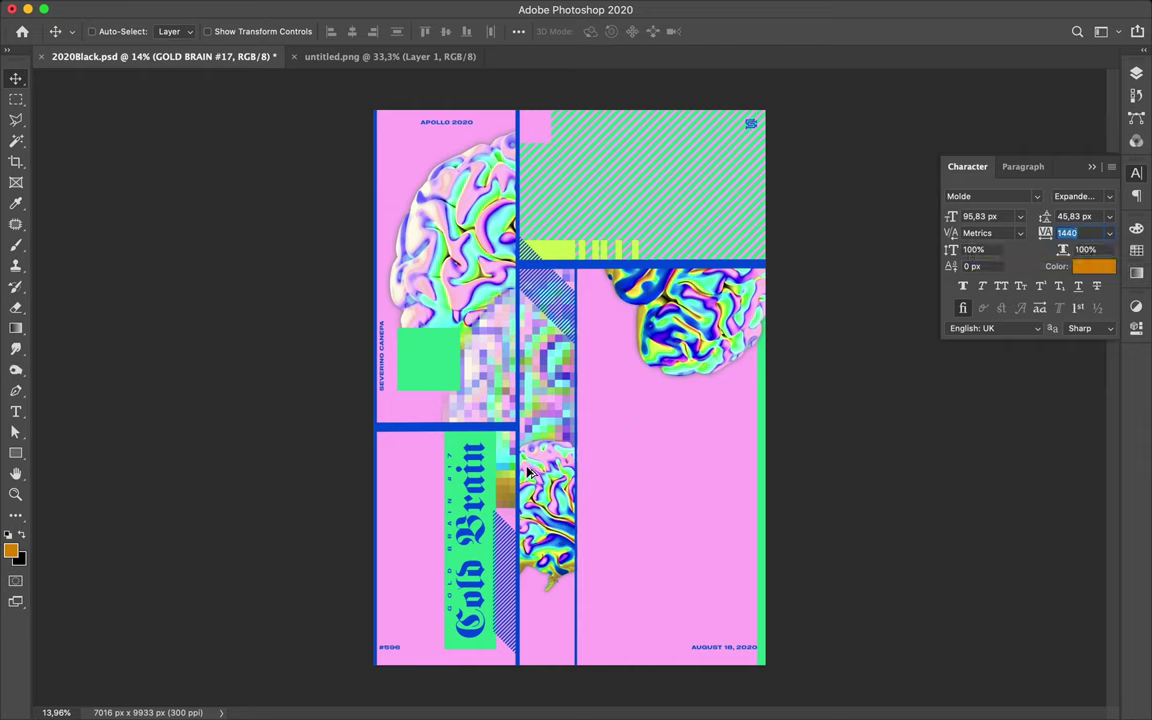
Select the green bar behind Cold Brain for resizing.
{"action": "left_click", "coordinate": [428, 460]}
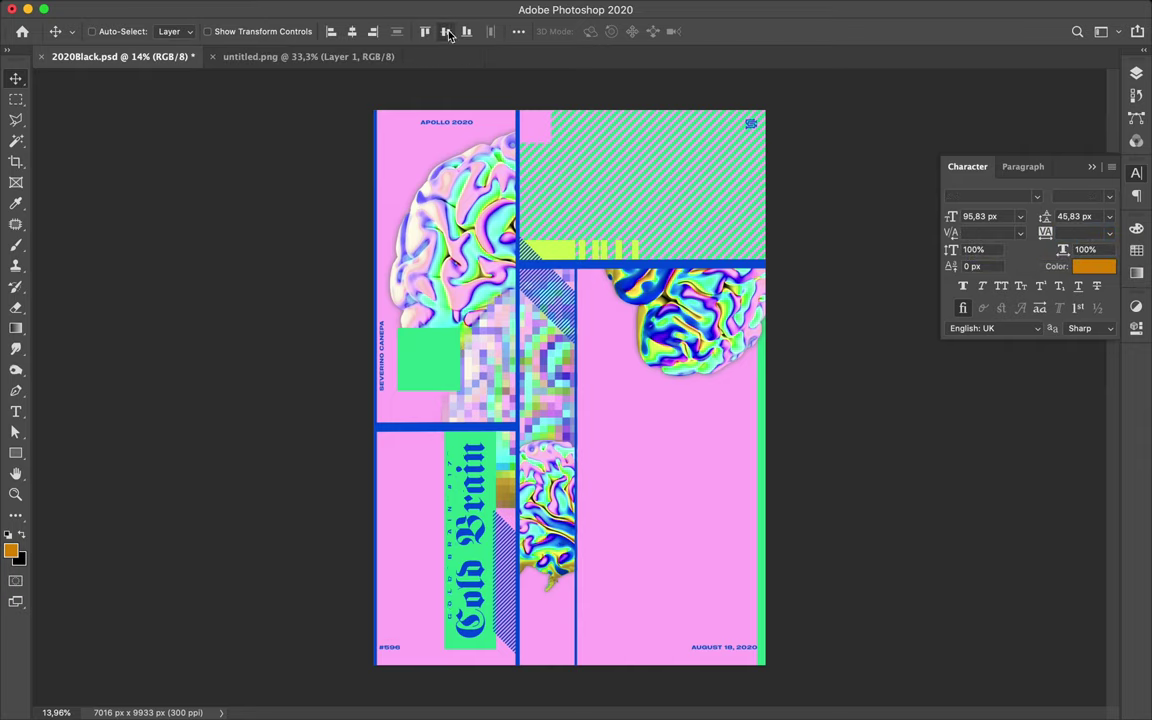
{"action": "left_click", "coordinate": [452, 456]}
{"action": "key", "text": "ctrl+t"}
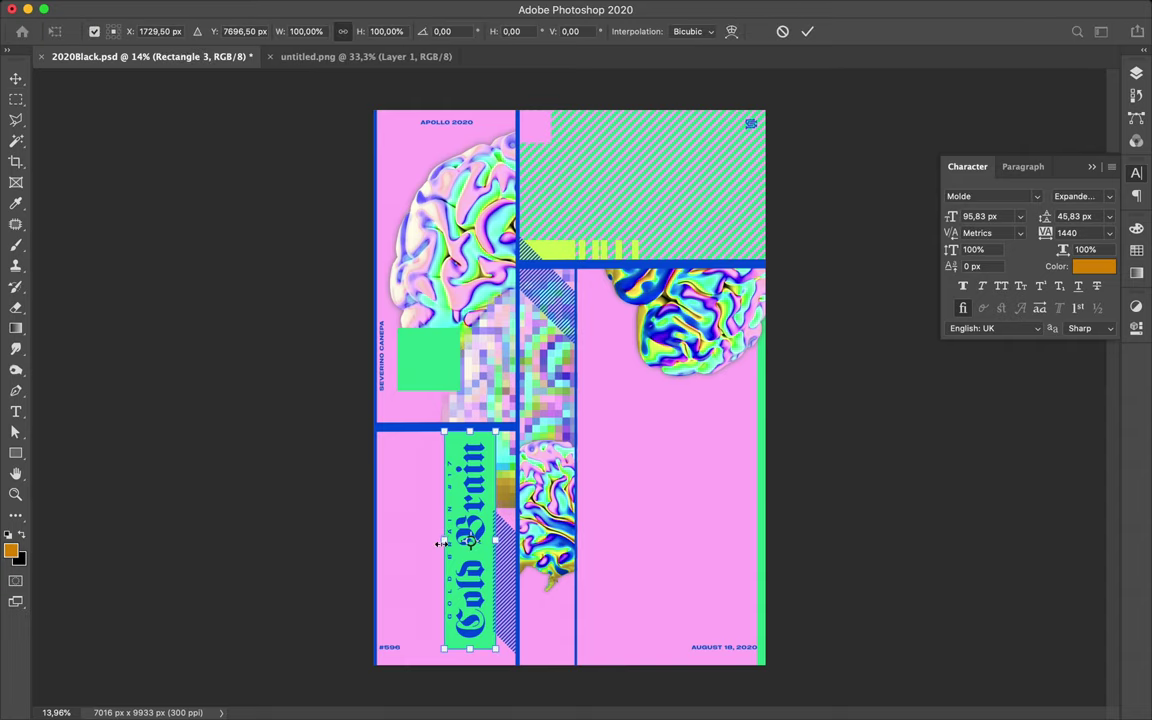
Widen the green bar slightly, then rotate #596 to -90° and enlarge it to about 759% along the left edge.
{"action": "left_click_drag", "start_coordinate": [441, 544], "coordinate": [437, 544]}
{"action": "key", "text": "Return"}
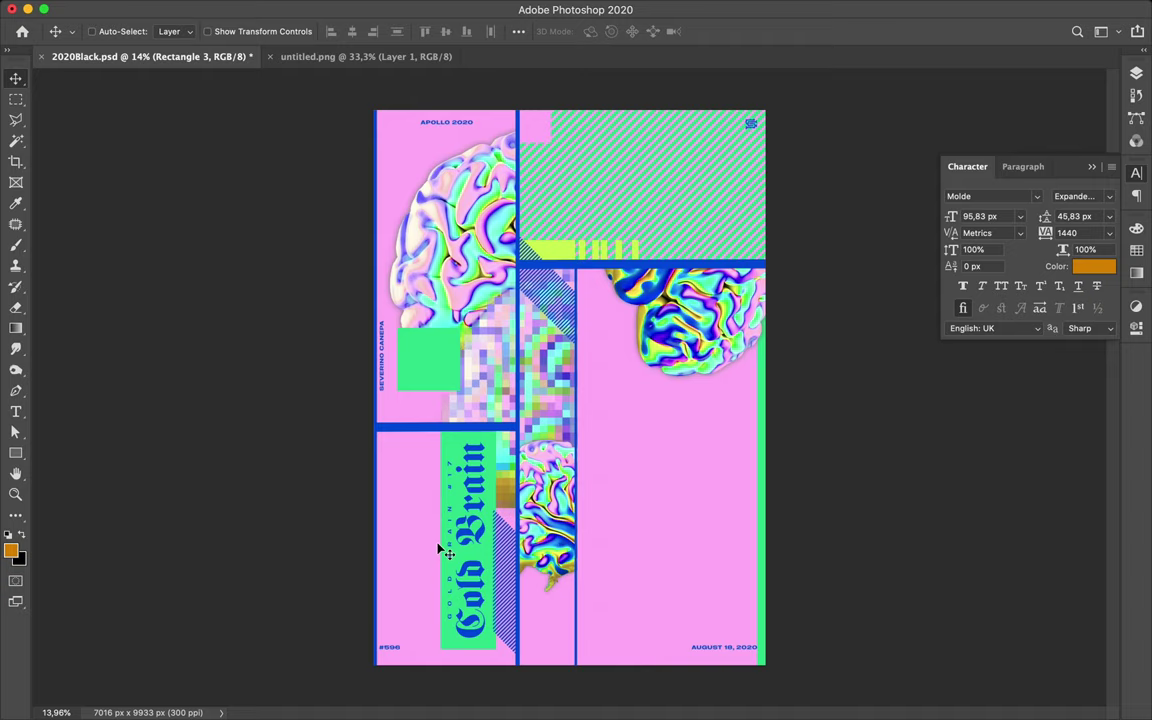
{"action": "left_click", "coordinate": [396, 650], "text": "super"}
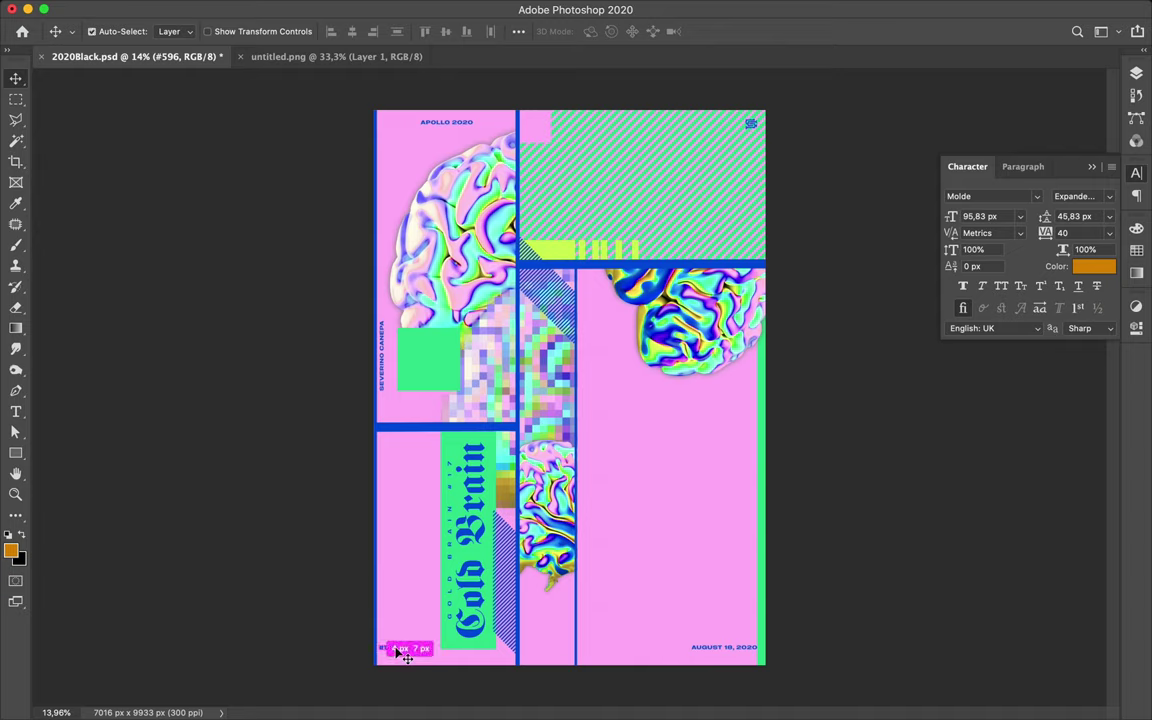
{"action": "key", "text": "super+t"}
{"action": "left_click_drag", "start_coordinate": [404, 627], "coordinate": [336, 603]}
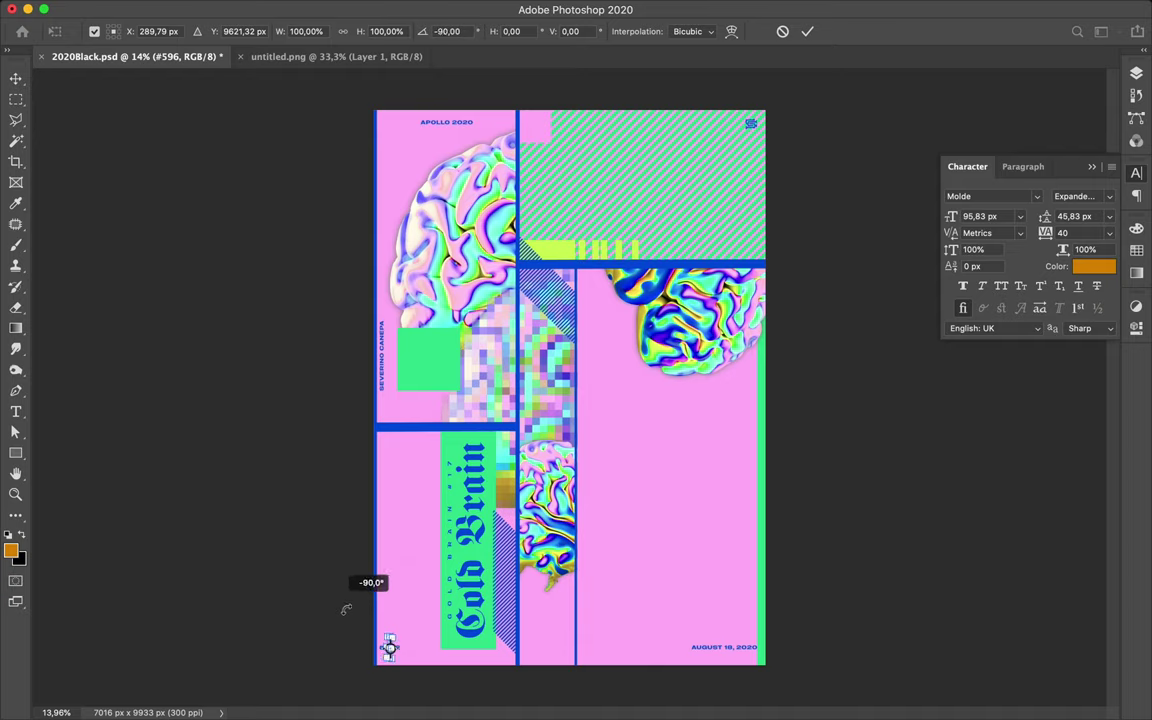
{"action": "left_click_drag", "start_coordinate": [352, 576], "coordinate": [352, 576]}
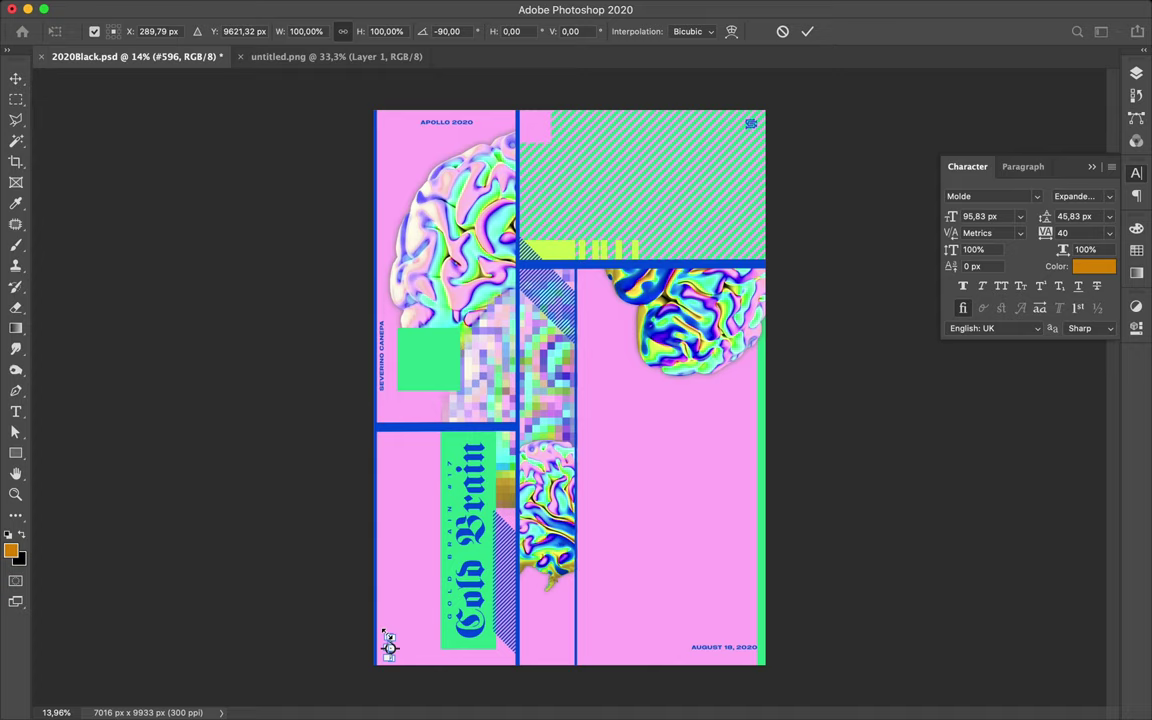
{"action": "left_click_drag", "start_coordinate": [395, 628], "coordinate": [453, 526]}
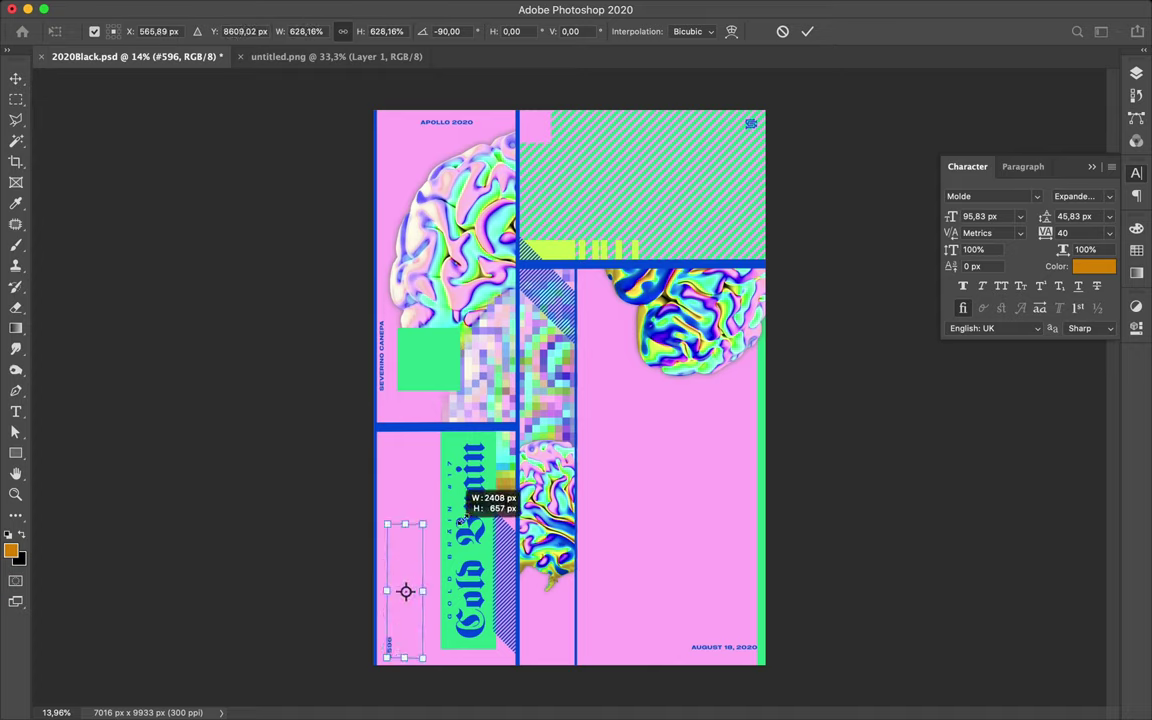
{"action": "left_click_drag", "start_coordinate": [453, 526], "coordinate": [481, 508]}
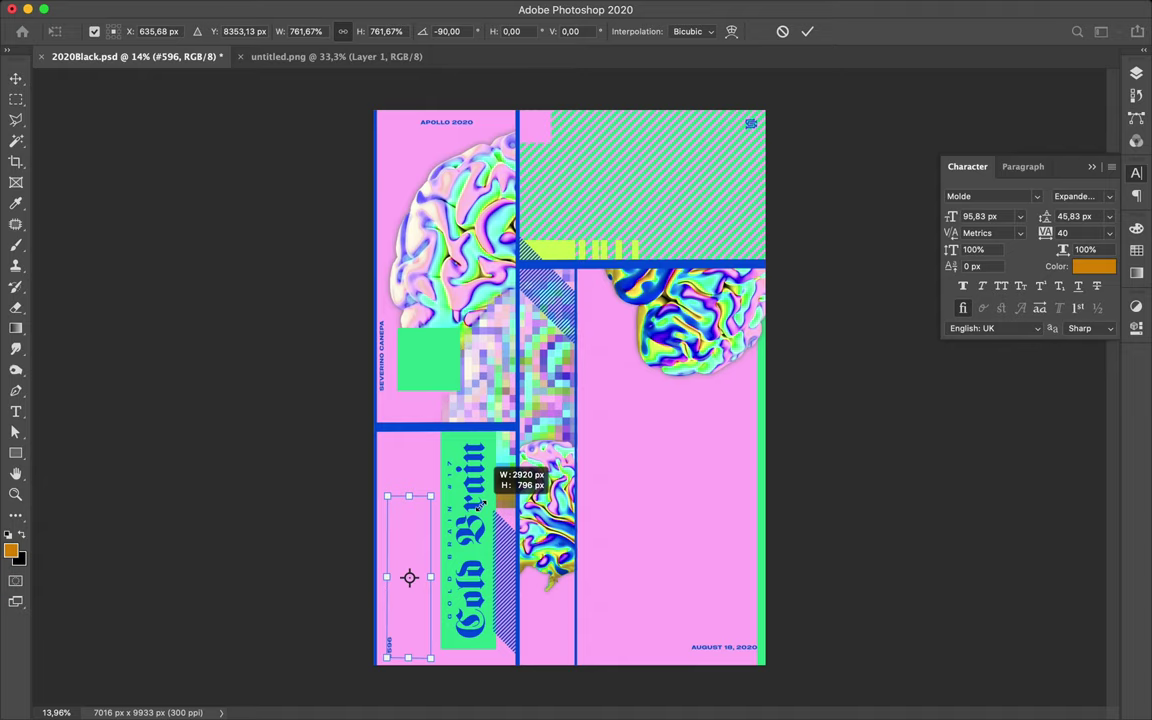
{"action": "left_click_drag", "start_coordinate": [481, 505], "coordinate": [479, 507]}
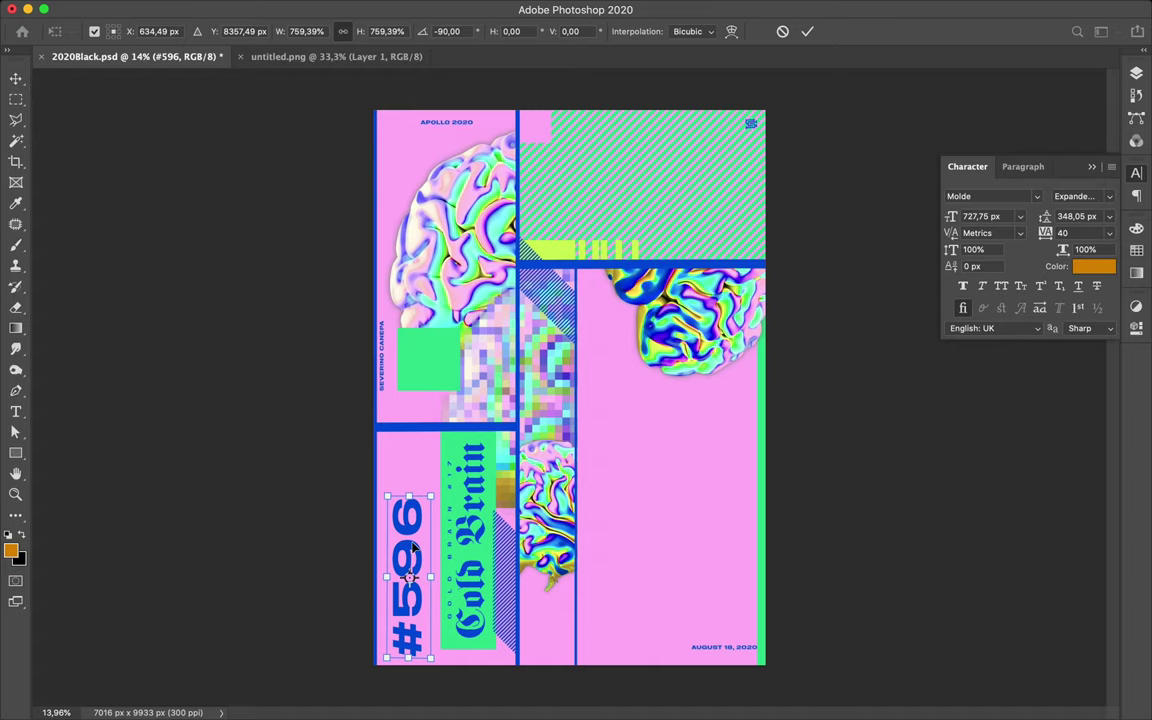
{"action": "left_click_drag", "start_coordinate": [411, 546], "coordinate": [394, 558]}
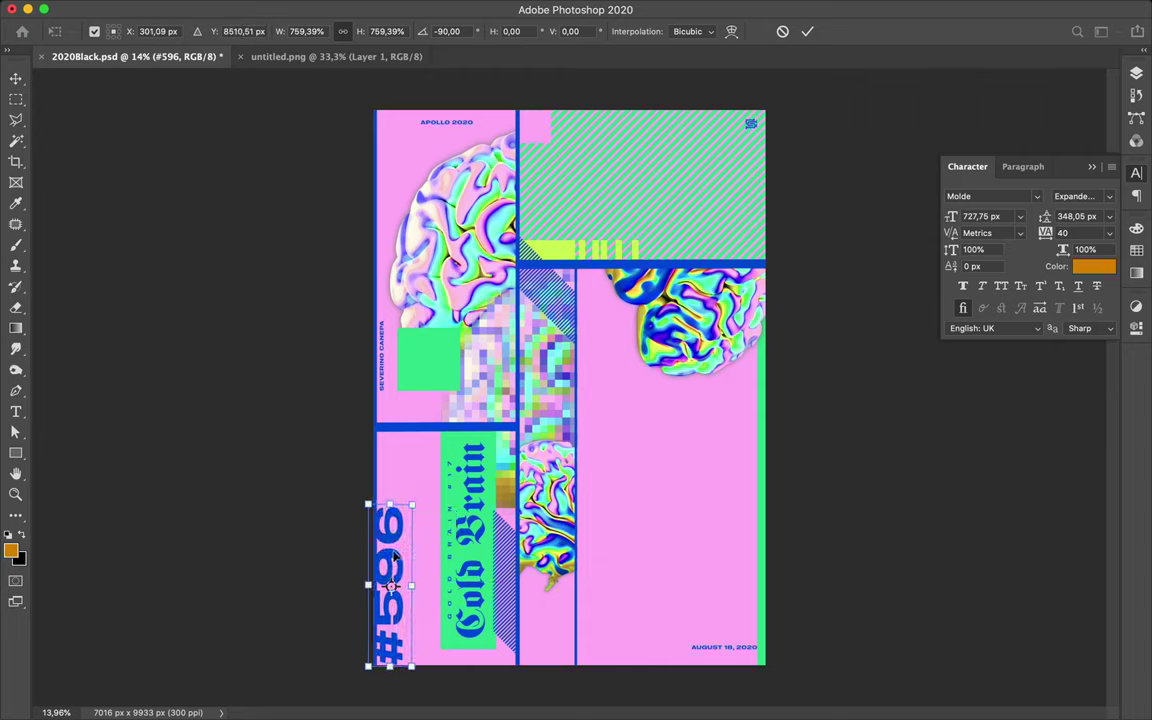
{"action": "left_click_drag", "start_coordinate": [395, 556], "coordinate": [394, 532]}
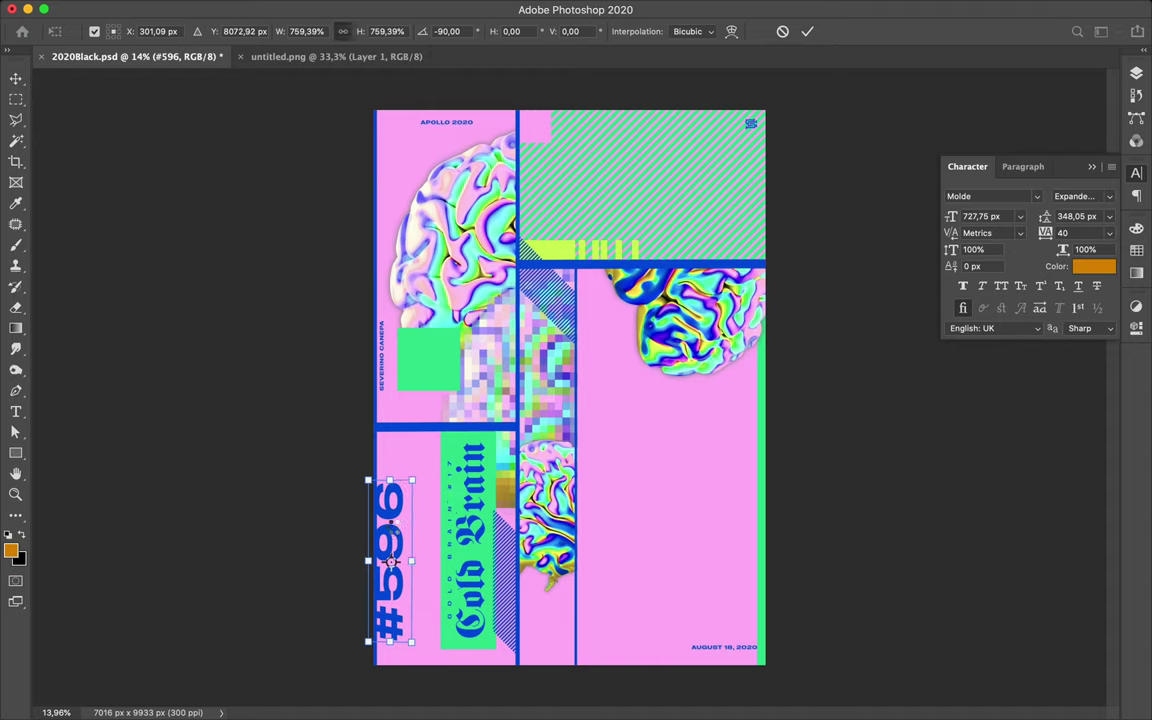
{"action": "key", "text": "Return"}
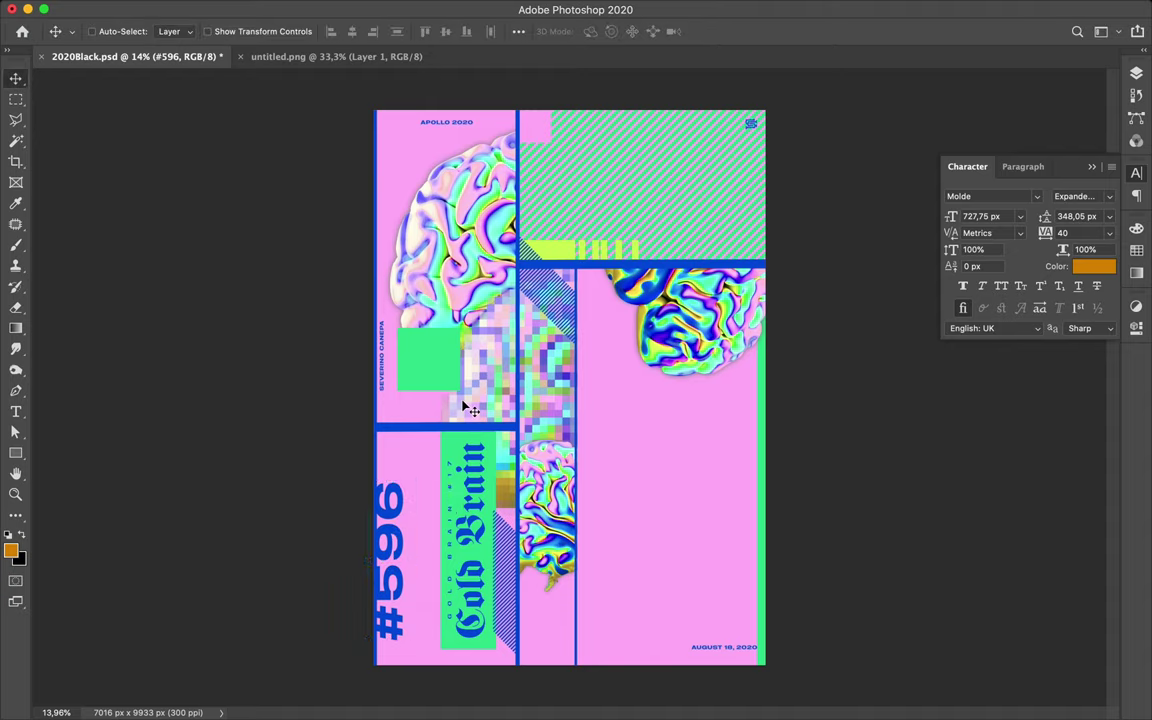
Move AUGUST 18, 2020 left out of the corner toward the bottom centre of the pink column.
{"action": "key", "text": "ctrl"}
{"action": "left_click", "coordinate": [729, 654], "text": "ctrl"}
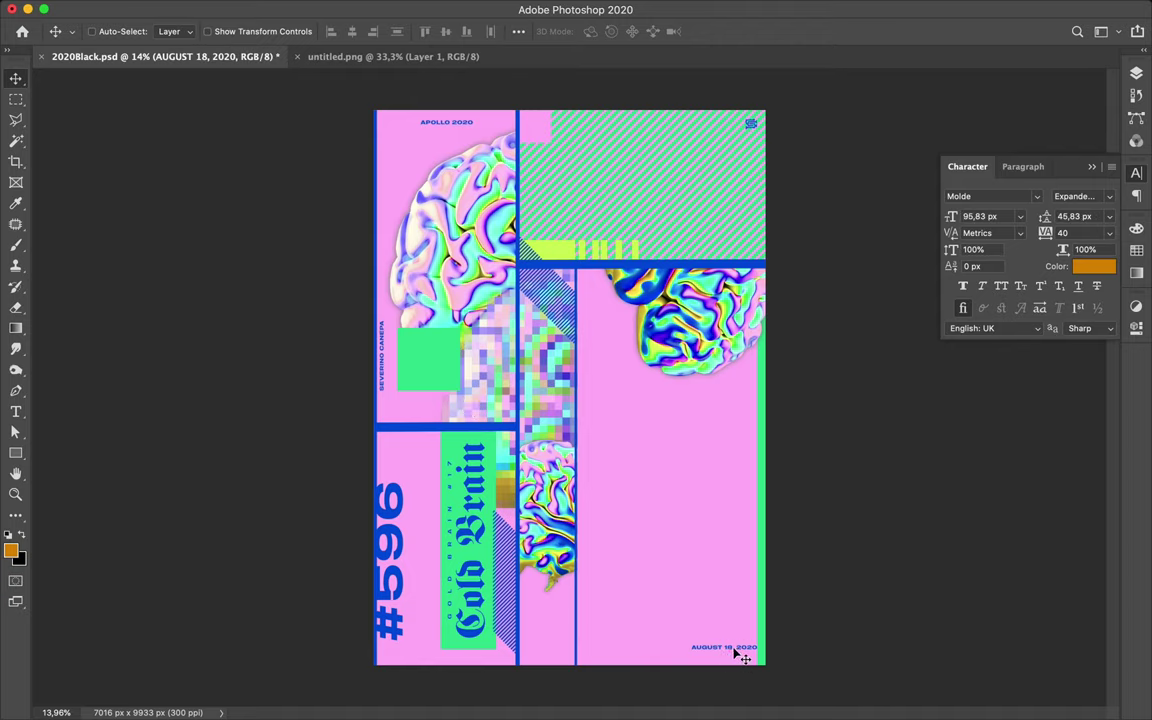
{"action": "left_click_drag", "start_coordinate": [736, 651], "coordinate": [686, 645]}
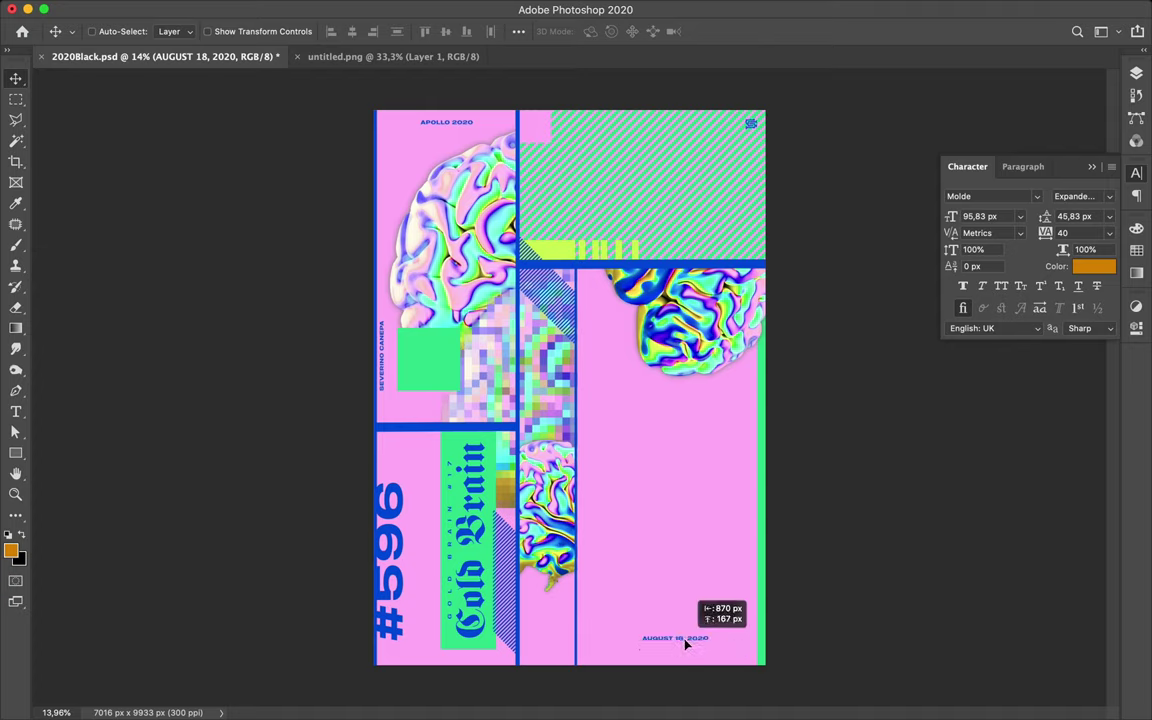
{"action": "left_click_drag", "start_coordinate": [685, 645], "coordinate": [685, 646]}
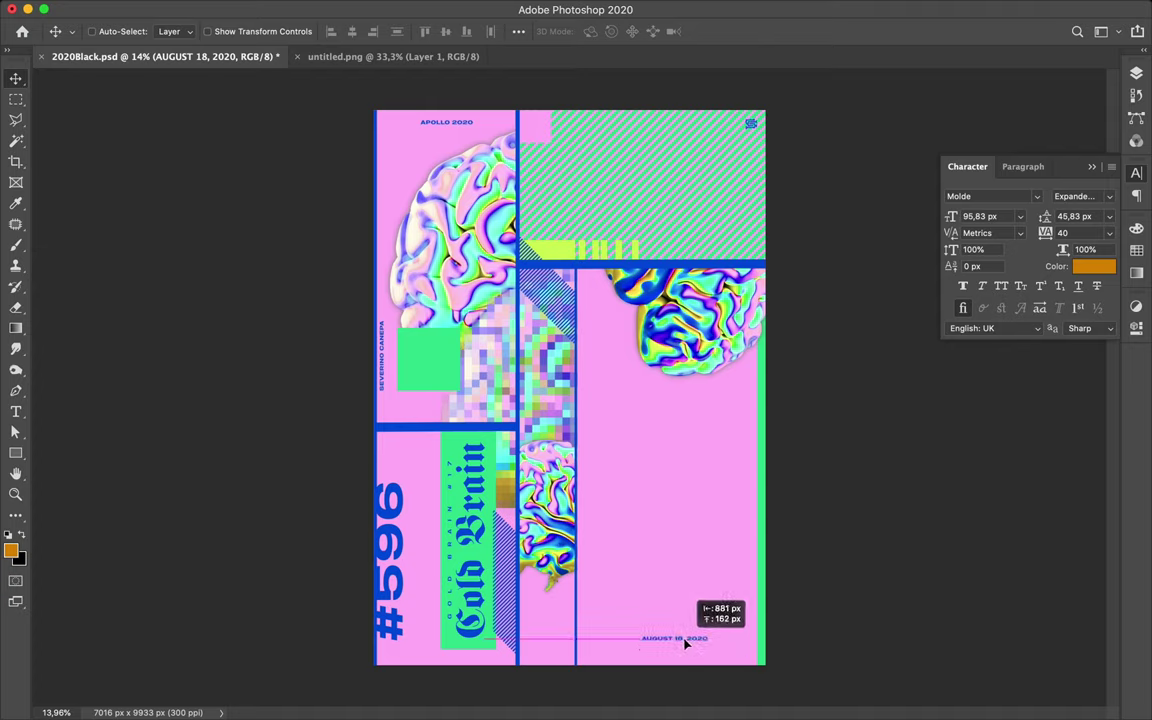
{"action": "left_click_drag", "start_coordinate": [685, 645], "coordinate": [684, 643]}
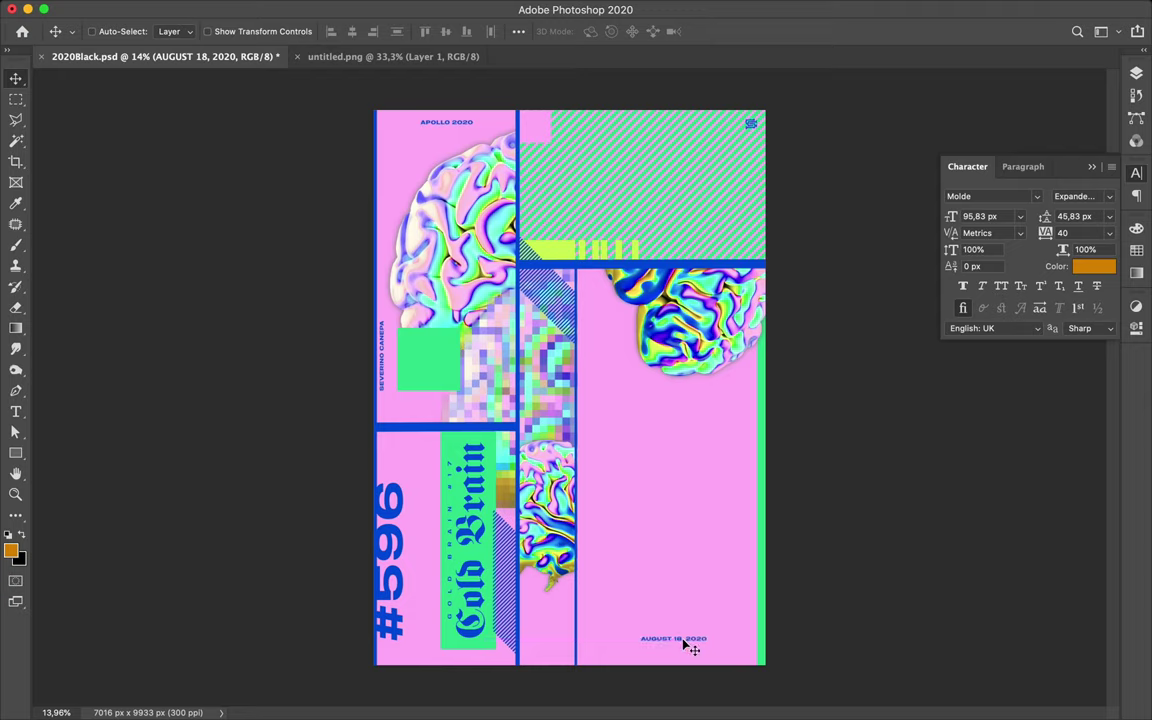
{"action": "key", "text": "ctrl"}
{"action": "left_click", "coordinate": [540, 372]}
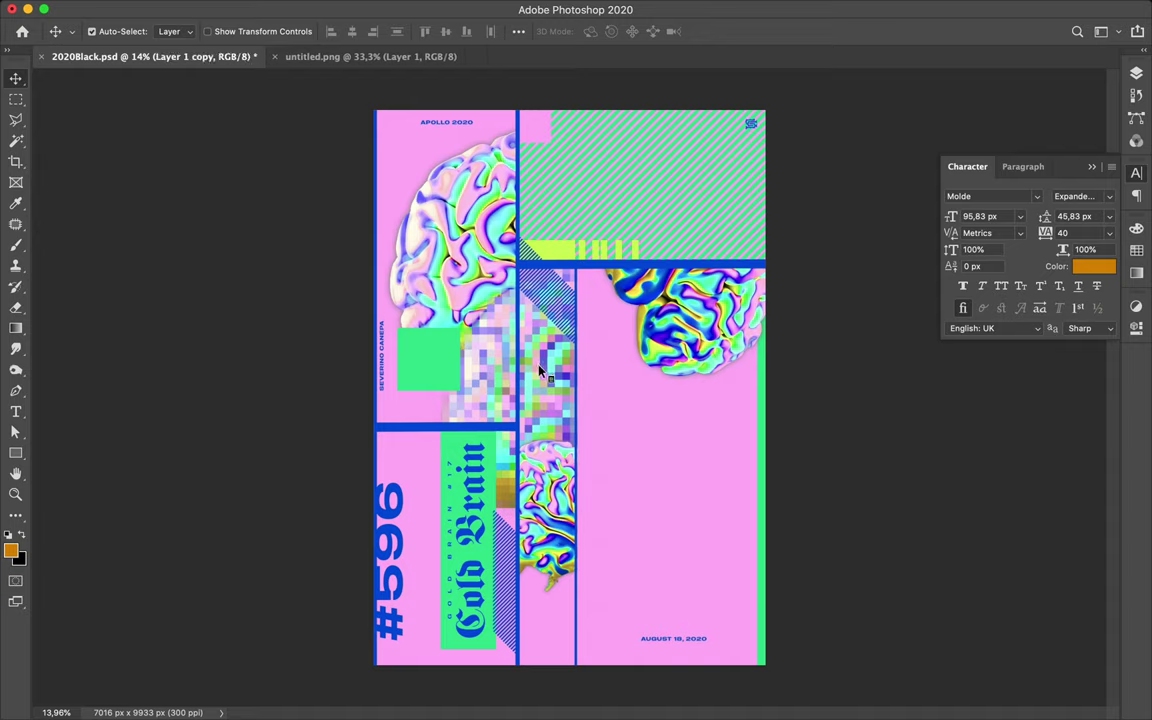
Draw a four-corner parallelogram slanting across the middle with the Pen tool and rasterize it.
{"action": "key", "text": "p"}
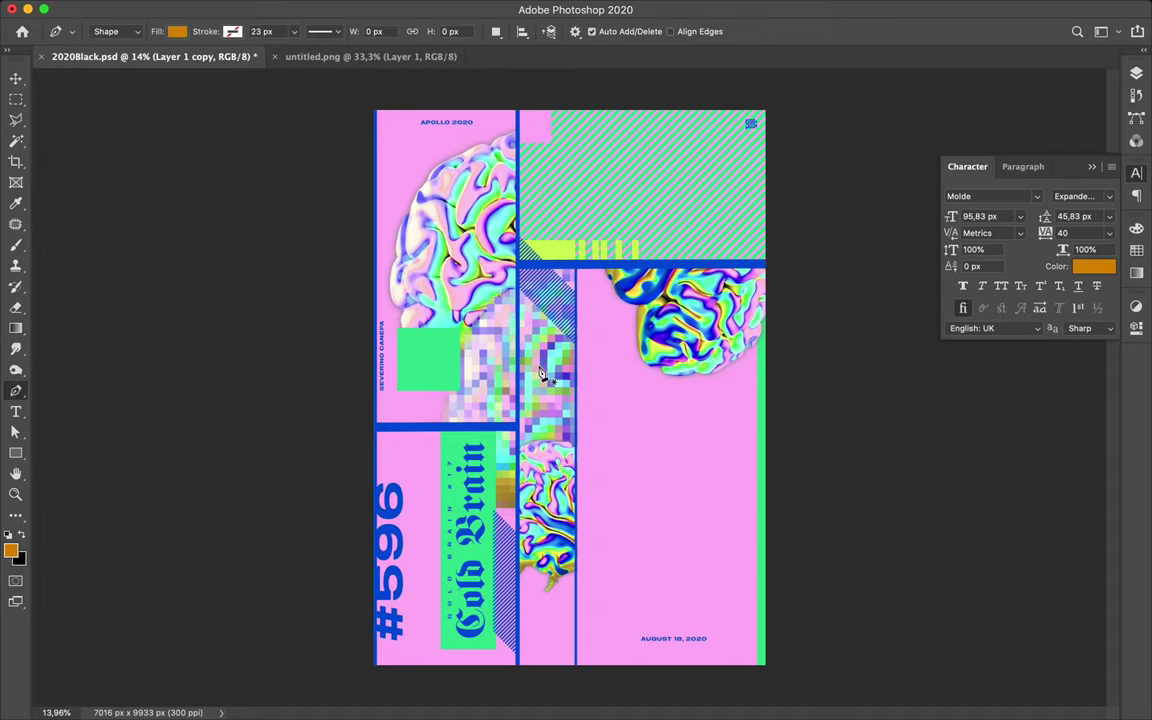
{"action": "left_click", "coordinate": [493, 252]}
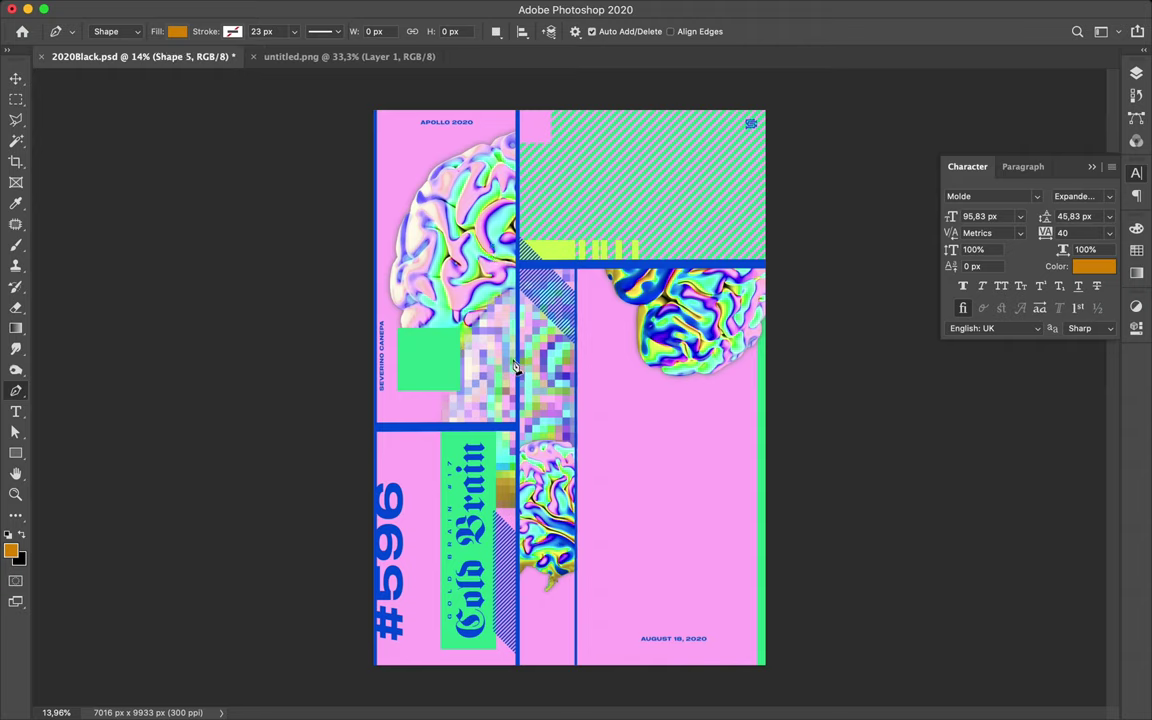
{"action": "left_click", "coordinate": [491, 360]}
{"action": "left_click", "coordinate": [643, 512]}
{"action": "left_click", "coordinate": [643, 350]}
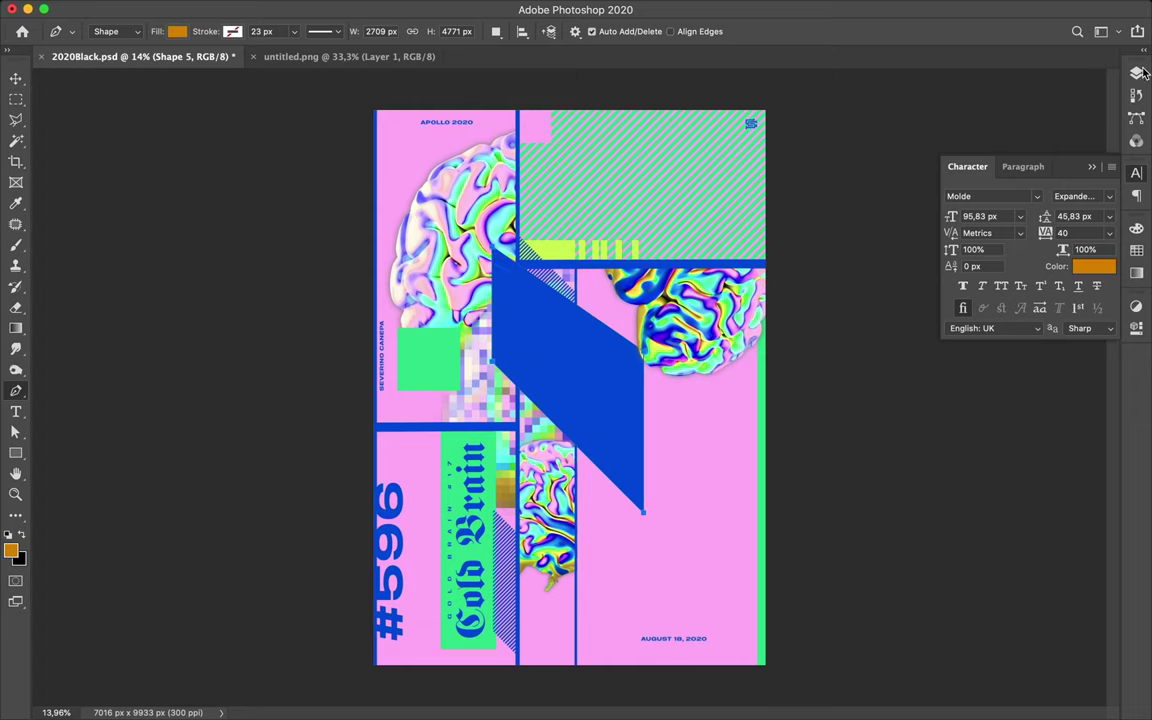
{"action": "key", "text": "F7"}
{"action": "scroll", "coordinate": [999, 470], "scroll_direction": "down", "scroll_amount": 1}
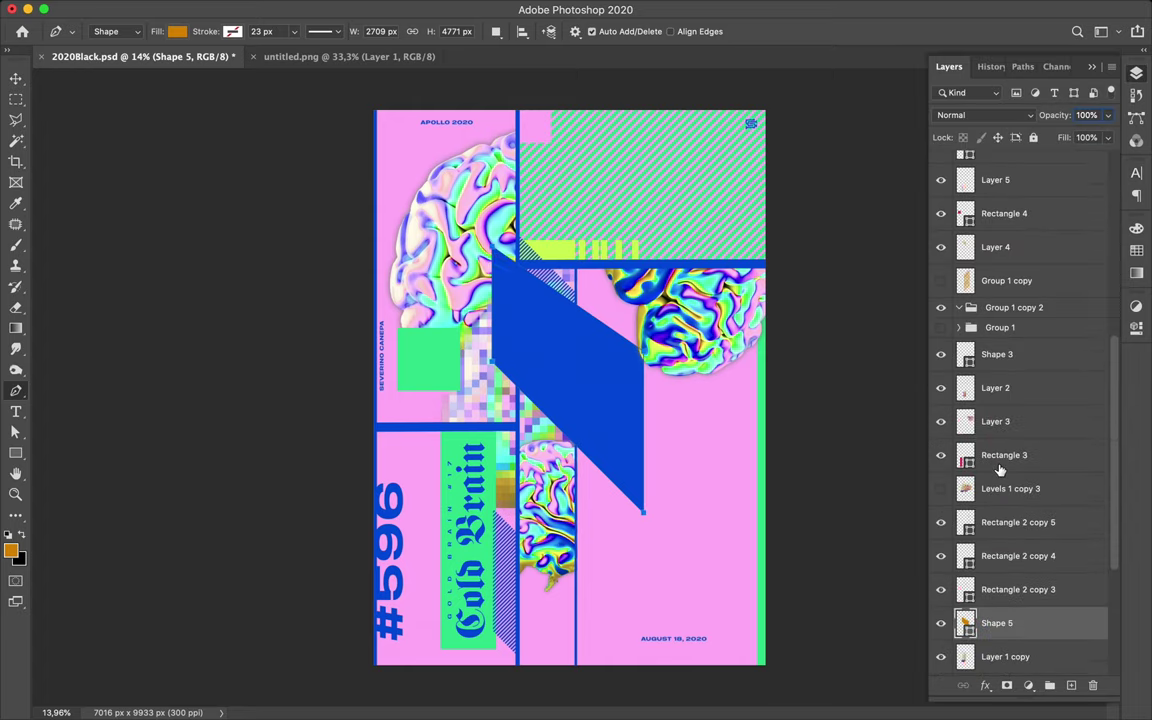
{"action": "right_click", "coordinate": [1040, 624]}
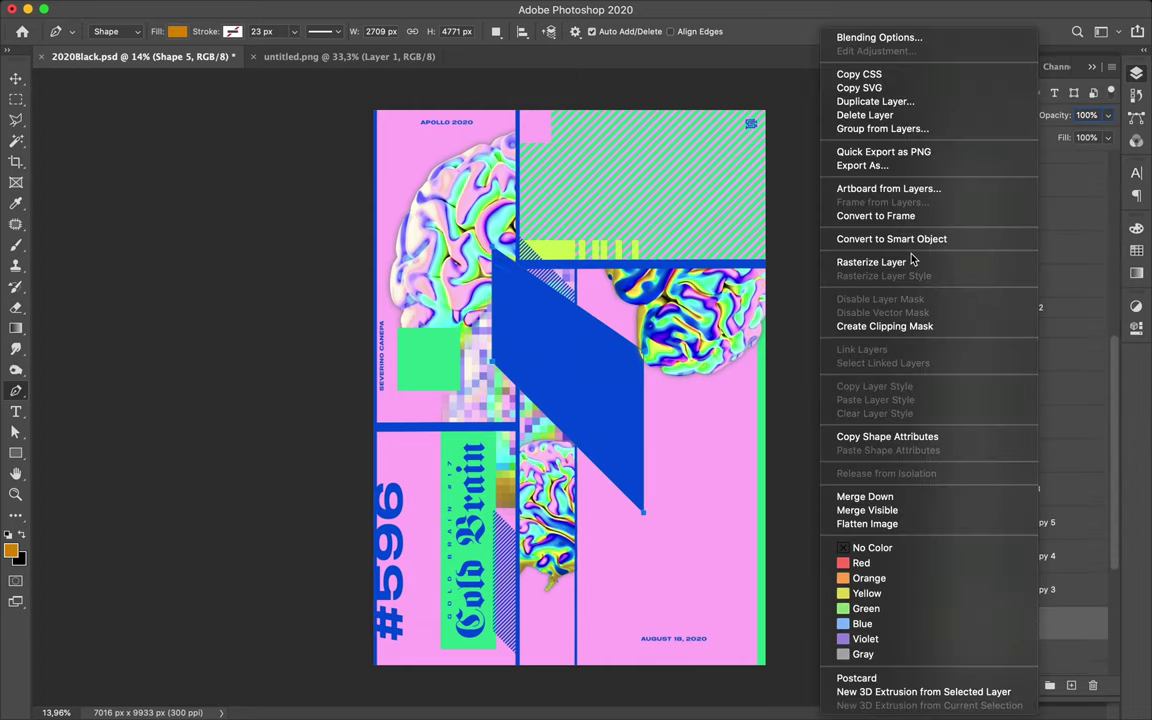
{"action": "left_click", "coordinate": [871, 262]}
Try a Polygonal Lasso selection over the parallelogram and attempt copying it to a new layer.
{"action": "key", "text": "l"}
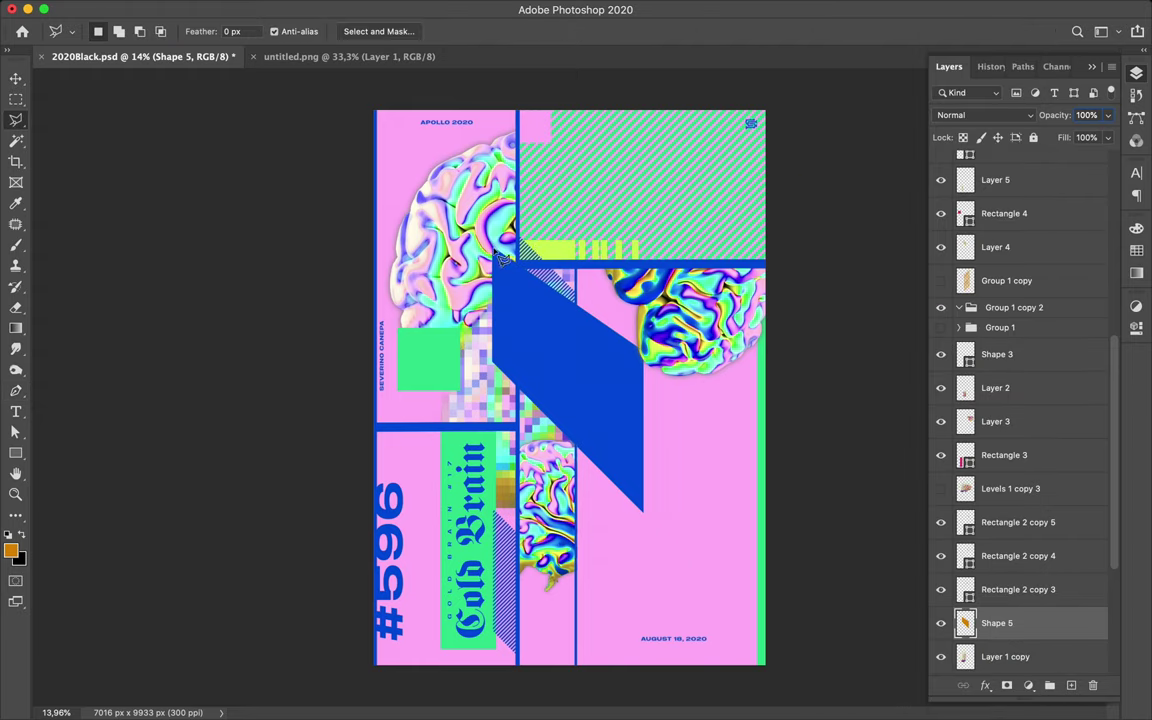
{"action": "left_click", "coordinate": [500, 258]}
{"action": "left_click", "coordinate": [669, 427]}
{"action": "left_click", "coordinate": [655, 244]}
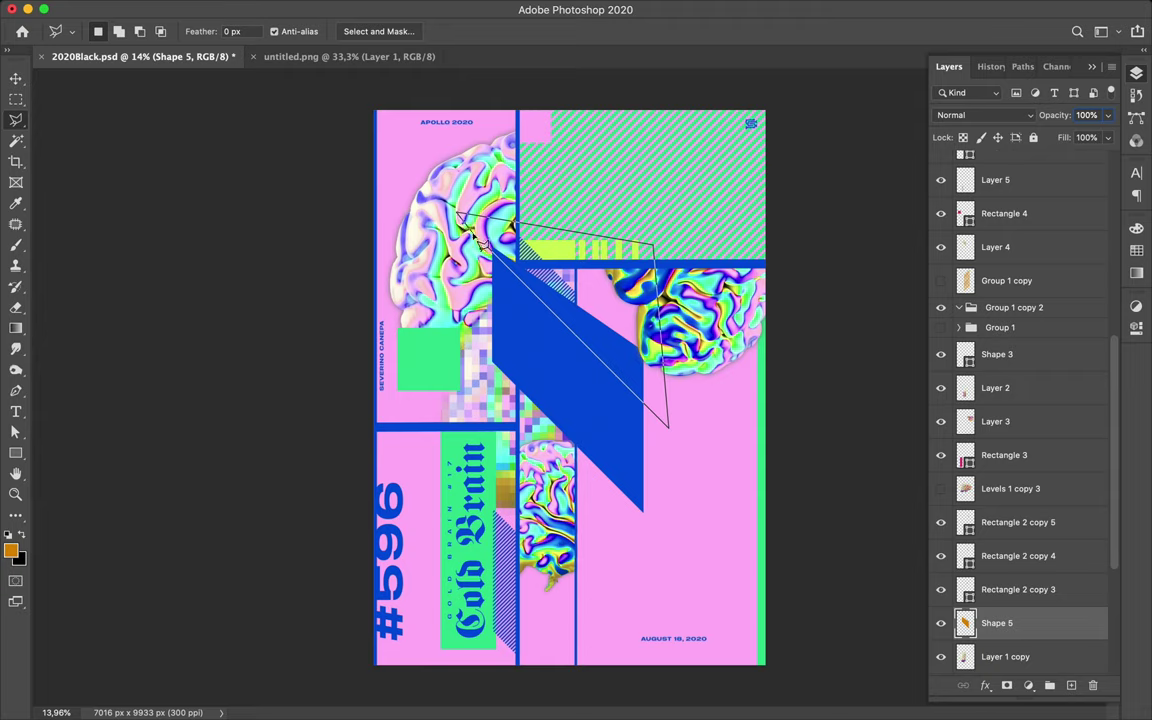
{"action": "double_click", "coordinate": [458, 213]}
{"action": "key", "text": "ctrl+d"}
{"action": "left_click", "coordinate": [610, 300]}
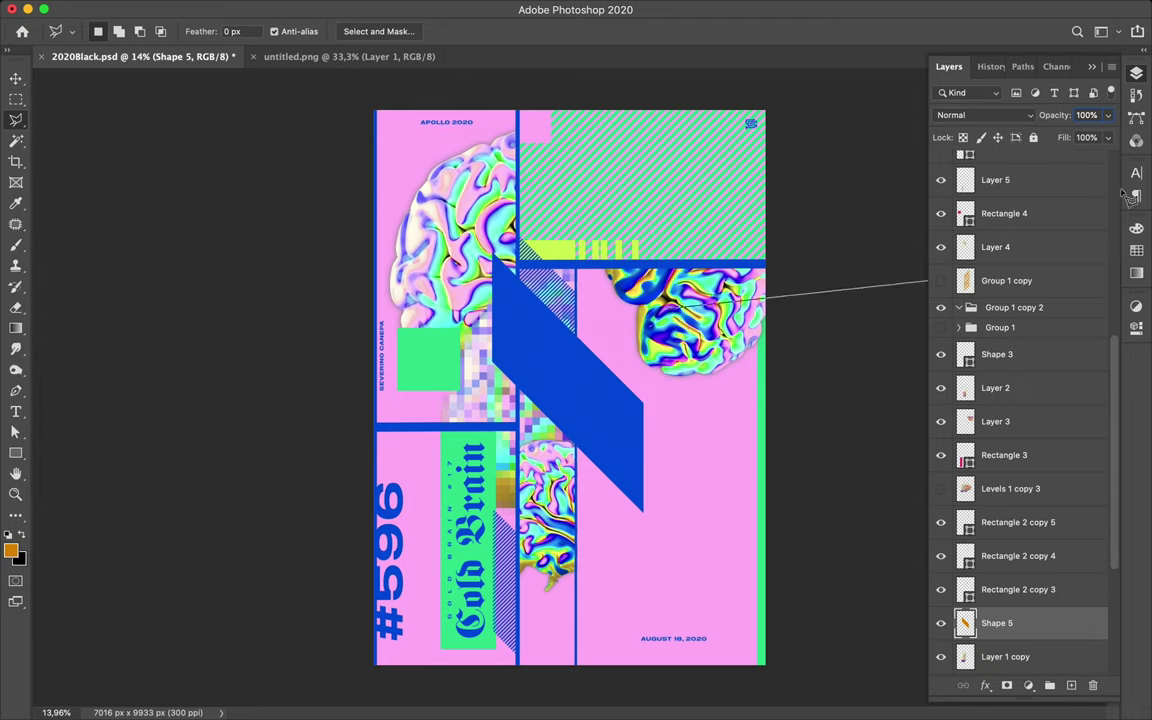
{"action": "key", "text": "ctrl+j"}
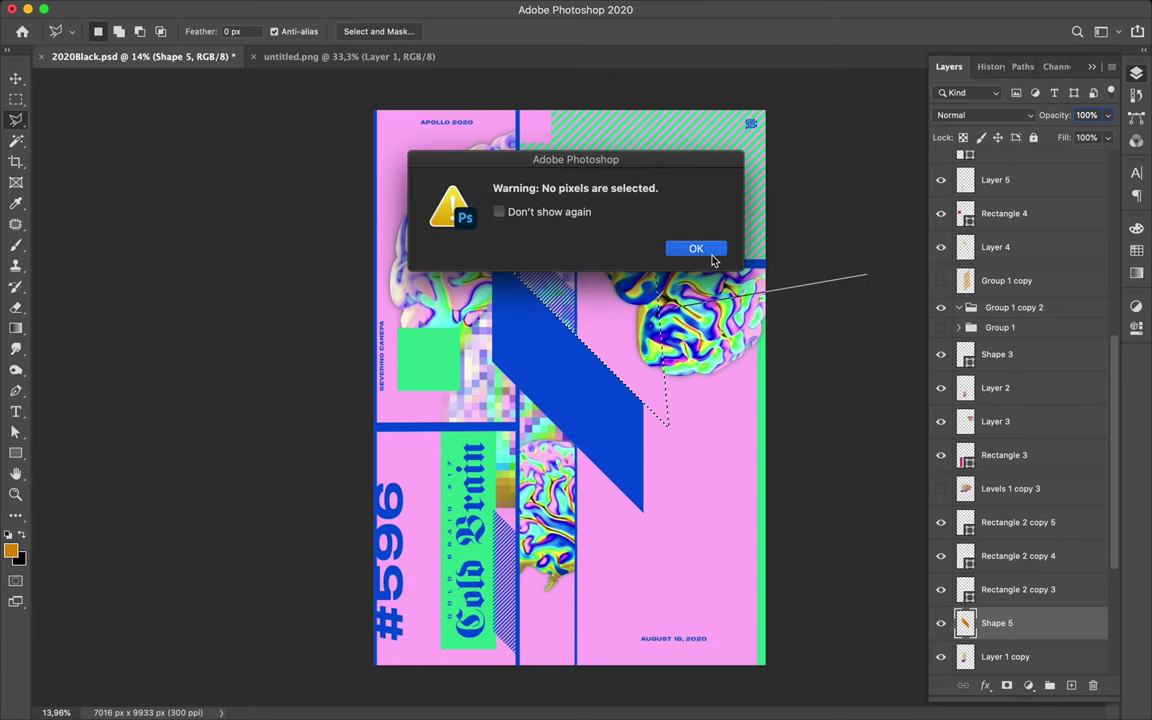
{"action": "left_click", "coordinate": [712, 256]}
{"action": "left_click", "coordinate": [1022, 118]}
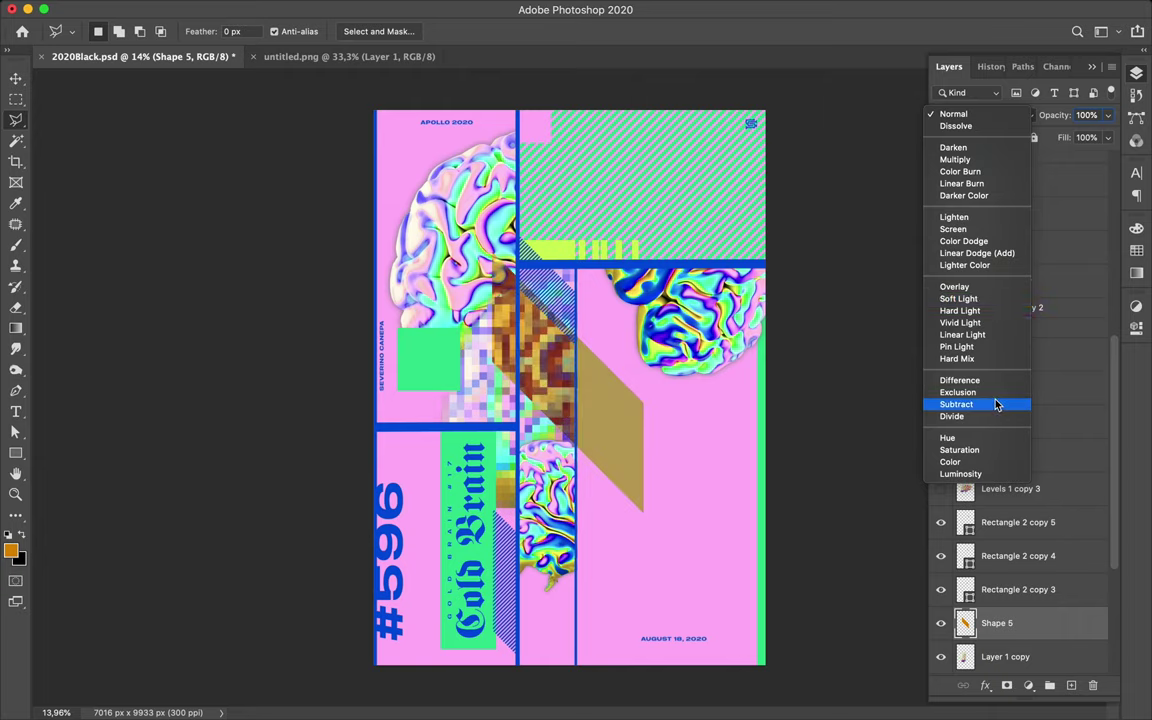
Set the parallelogram's blend mode to Overlay and drag a copy toward the poster top.
{"action": "left_click", "coordinate": [999, 291]}
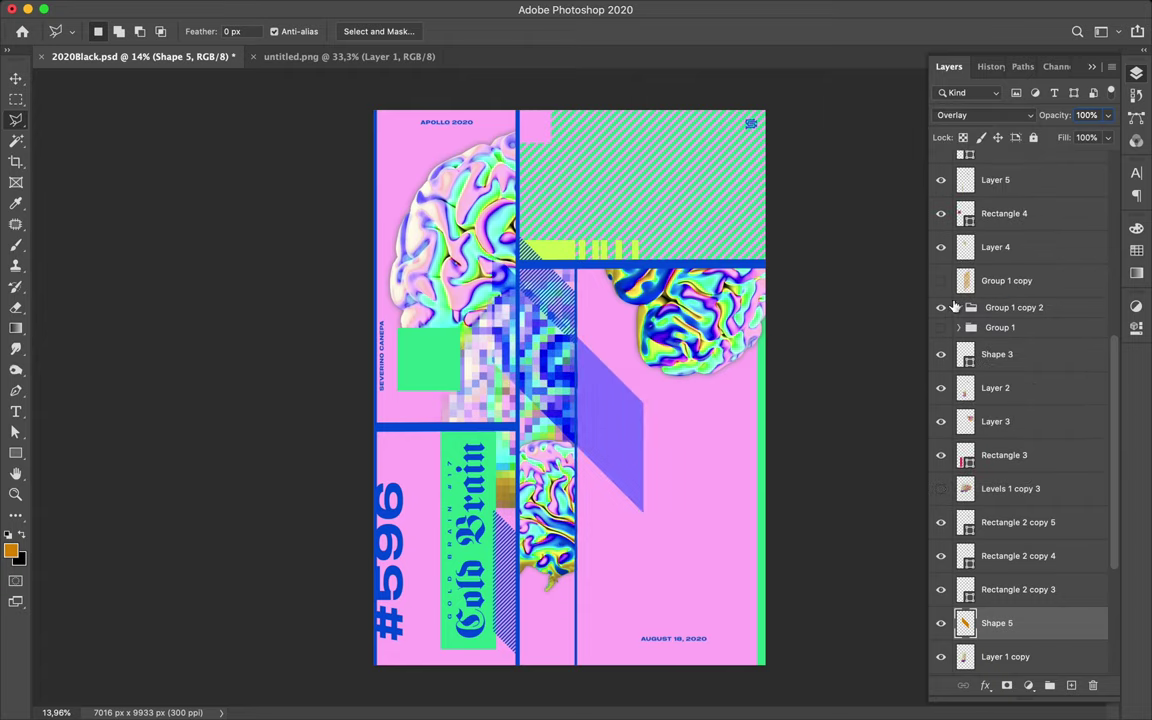
{"action": "left_click", "coordinate": [631, 440]}
{"action": "key", "text": "Escape"}
{"action": "key", "text": "v"}
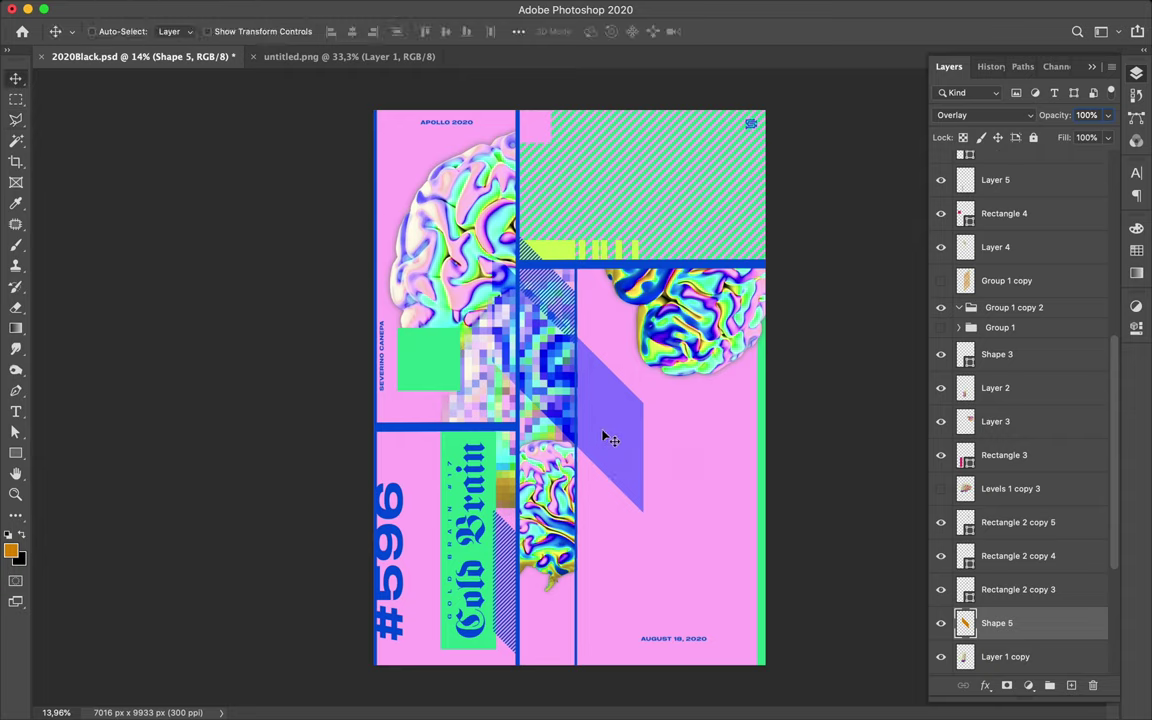
{"action": "left_click_drag", "start_coordinate": [609, 311], "coordinate": [604, 162]}
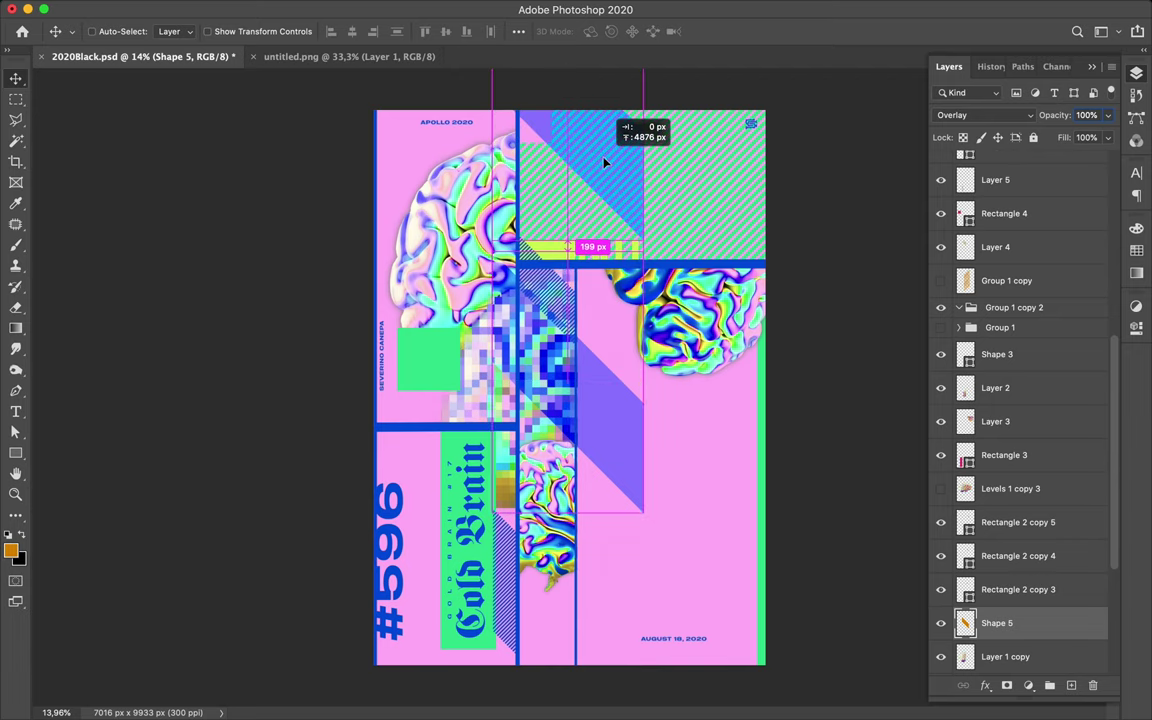
{"action": "mouse_move", "coordinate": [604, 162]}
{"action": "left_mouse_down"}
{"action": "mouse_move", "coordinate": [548, 511]}
{"action": "mouse_move", "coordinate": [556, 623]}
{"action": "left_mouse_up"}
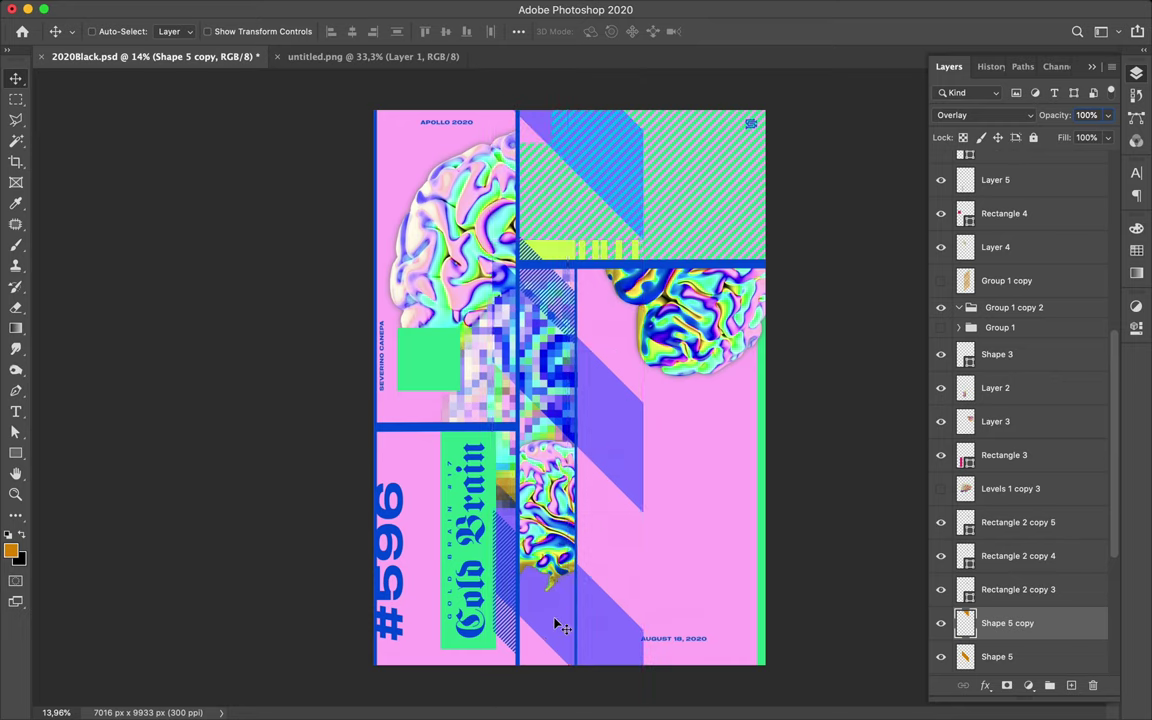
Move the original parallelogram upward and nudge the right brain image up-left.
{"action": "key", "text": "Escape"}
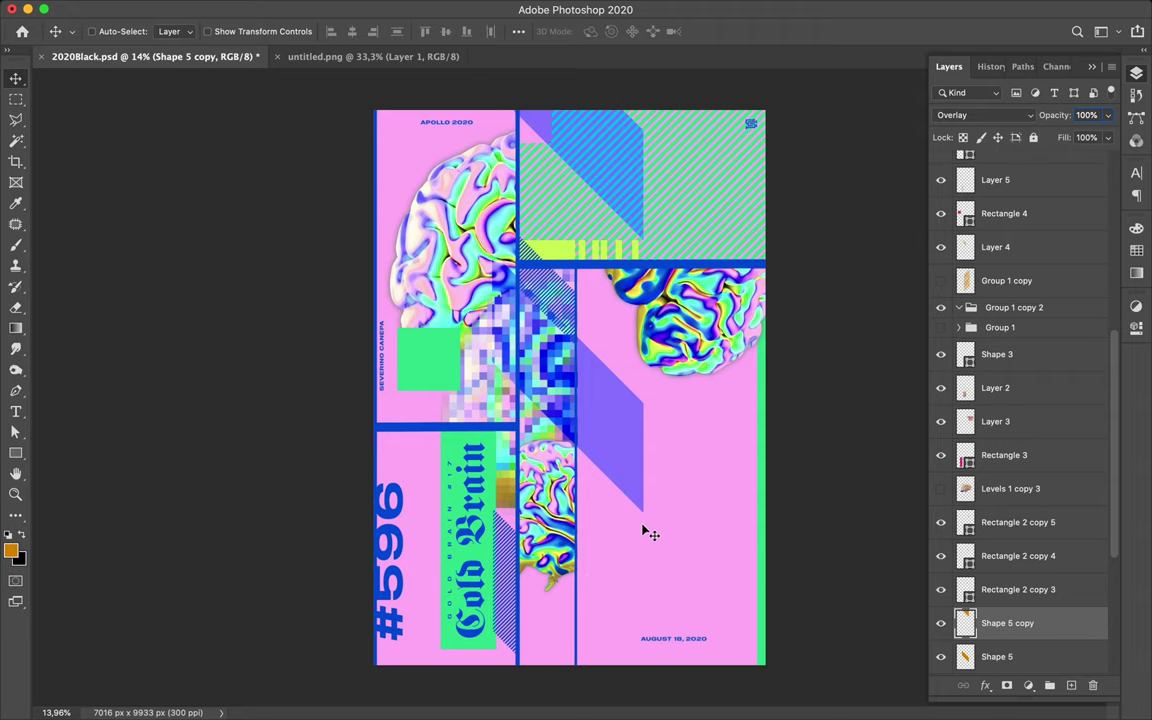
{"action": "key", "text": "alt+bracketleft"}
{"action": "left_click_drag", "start_coordinate": [614, 435], "coordinate": [618, 380]}
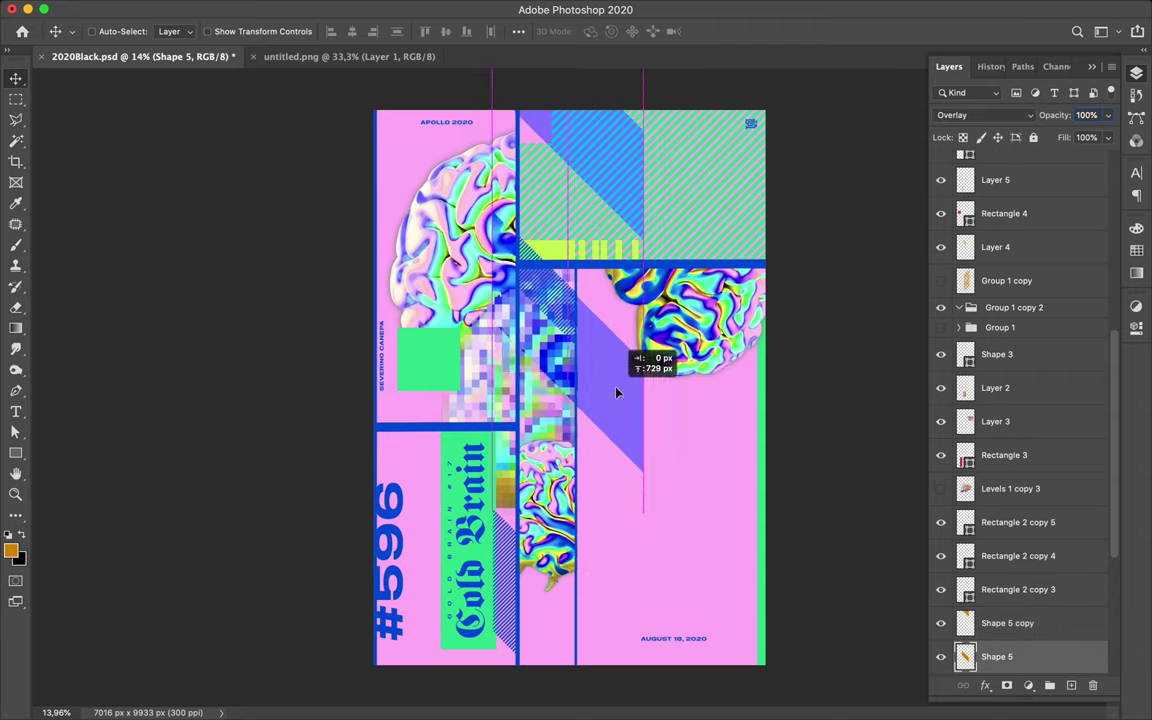
{"action": "left_click_drag", "start_coordinate": [618, 380], "coordinate": [618, 378]}
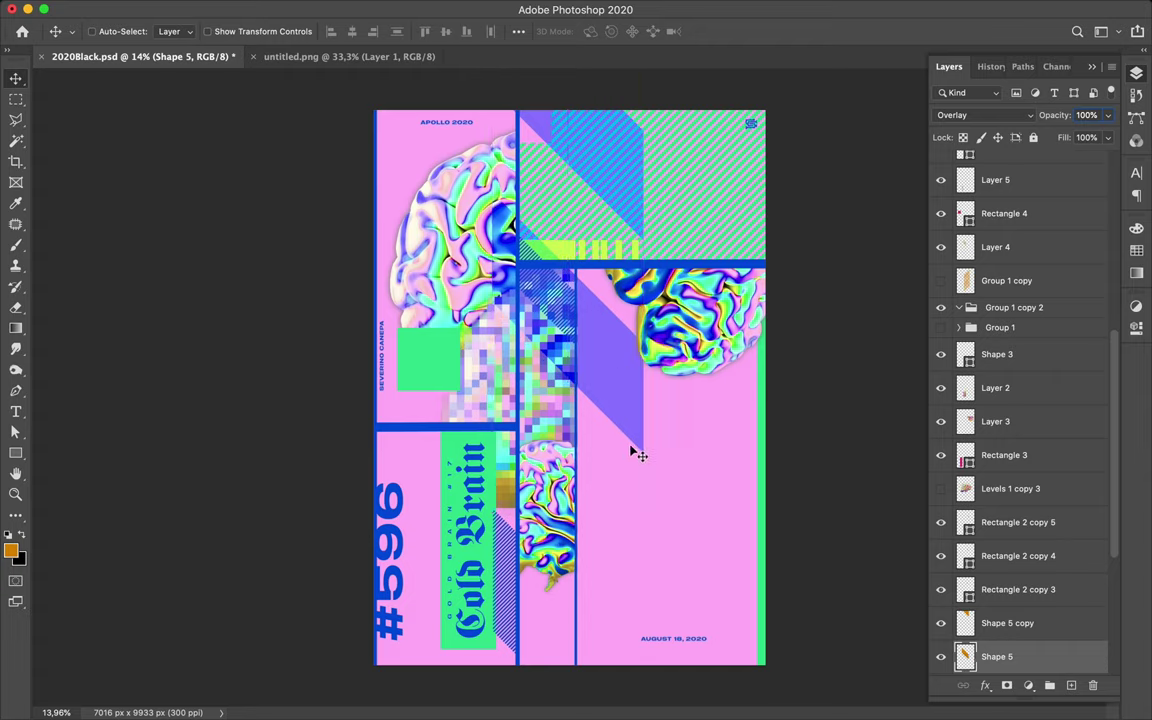
{"action": "left_click", "coordinate": [730, 353]}
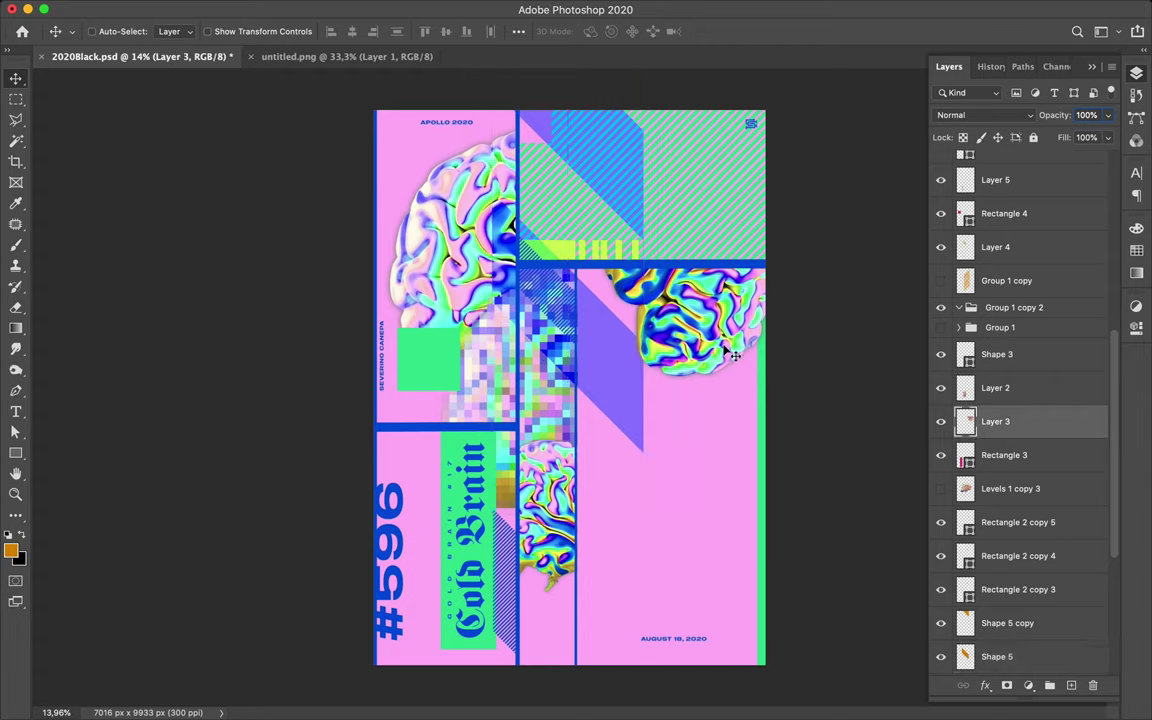
{"action": "left_click_drag", "start_coordinate": [732, 355], "coordinate": [724, 350]}
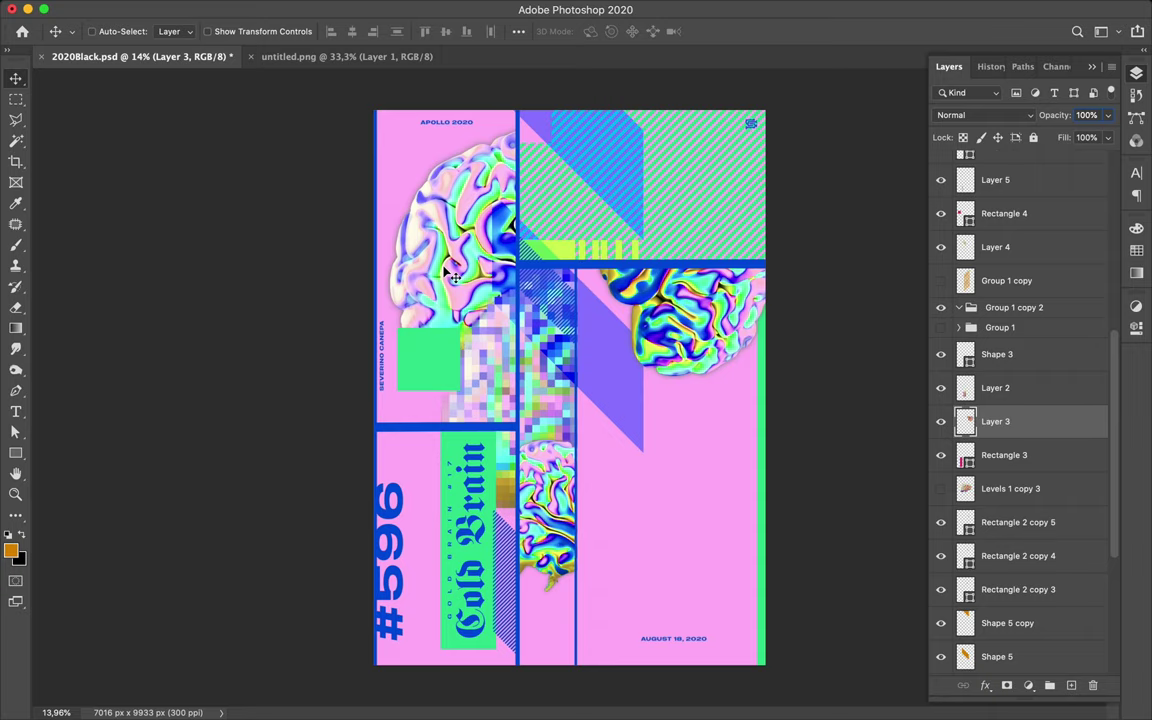
Drag another parallelogram copy 585 px left over the left brain.
{"action": "key", "text": "p"}
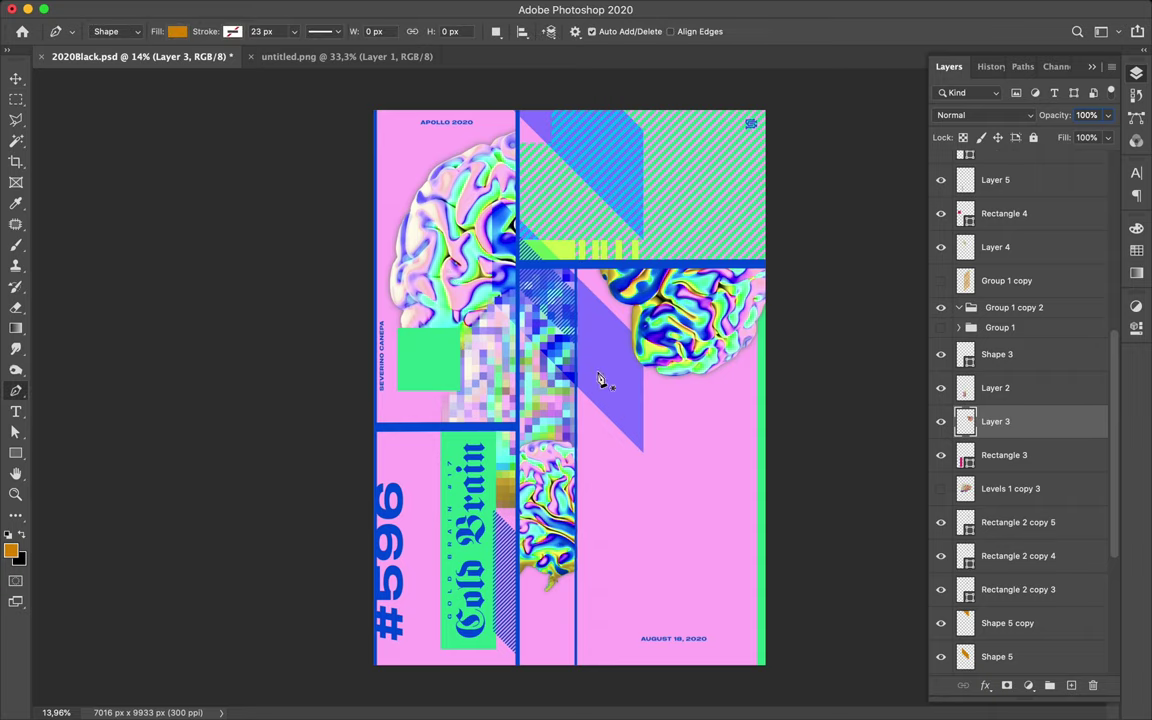
{"action": "key", "text": "v"}
{"action": "left_click", "coordinate": [617, 380], "text": "ctrl"}
{"action": "left_click_drag", "start_coordinate": [617, 380], "coordinate": [530, 383]}
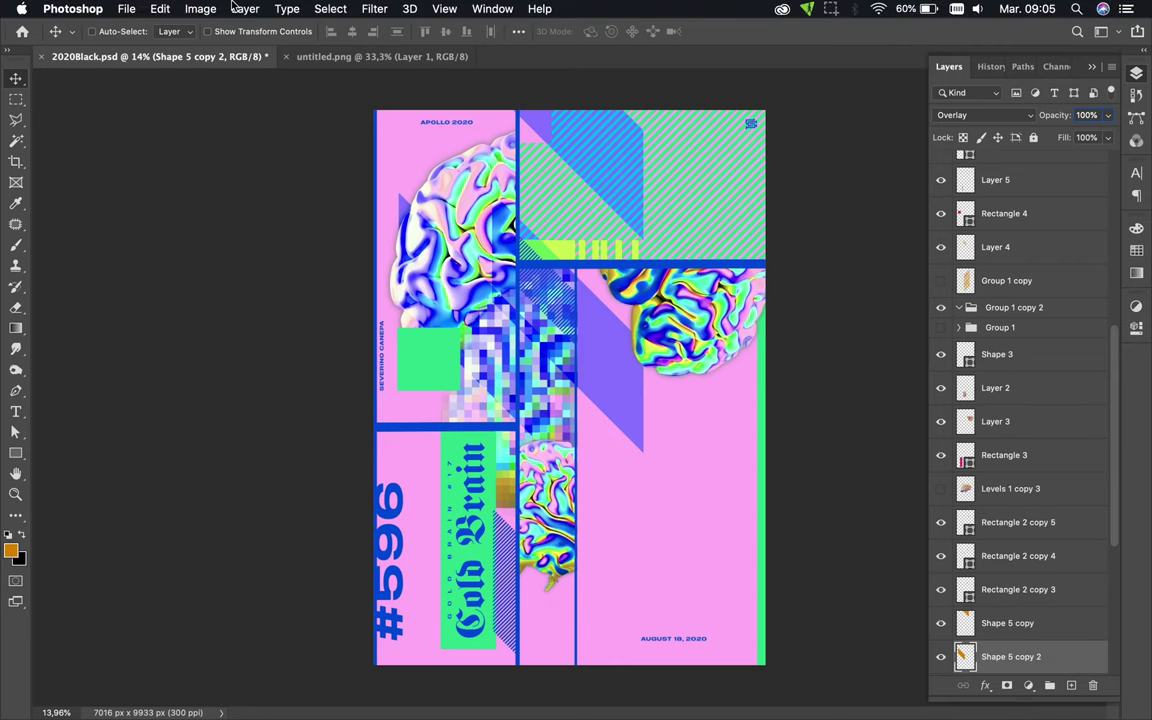
Rotate the parallelogram copy a quarter turn, shrink it to about 21.73% and place it near APOLLO 2020.
{"action": "left_click", "coordinate": [240, 9]}
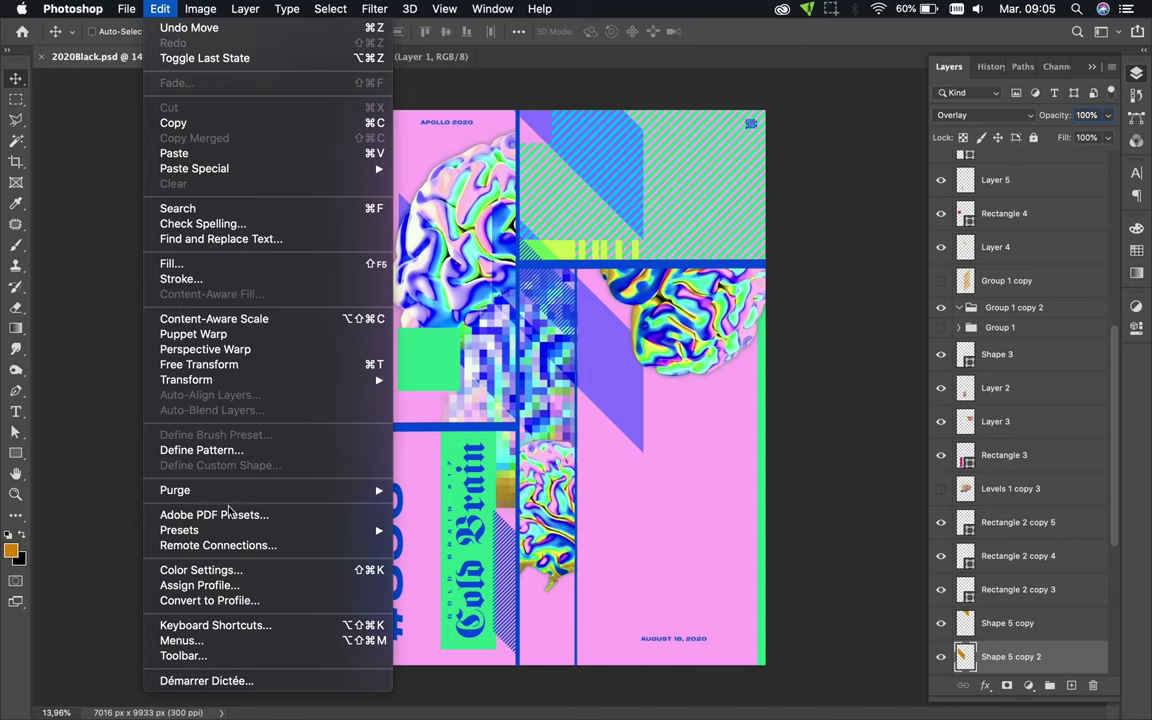
{"action": "mouse_move", "coordinate": [186, 380]}
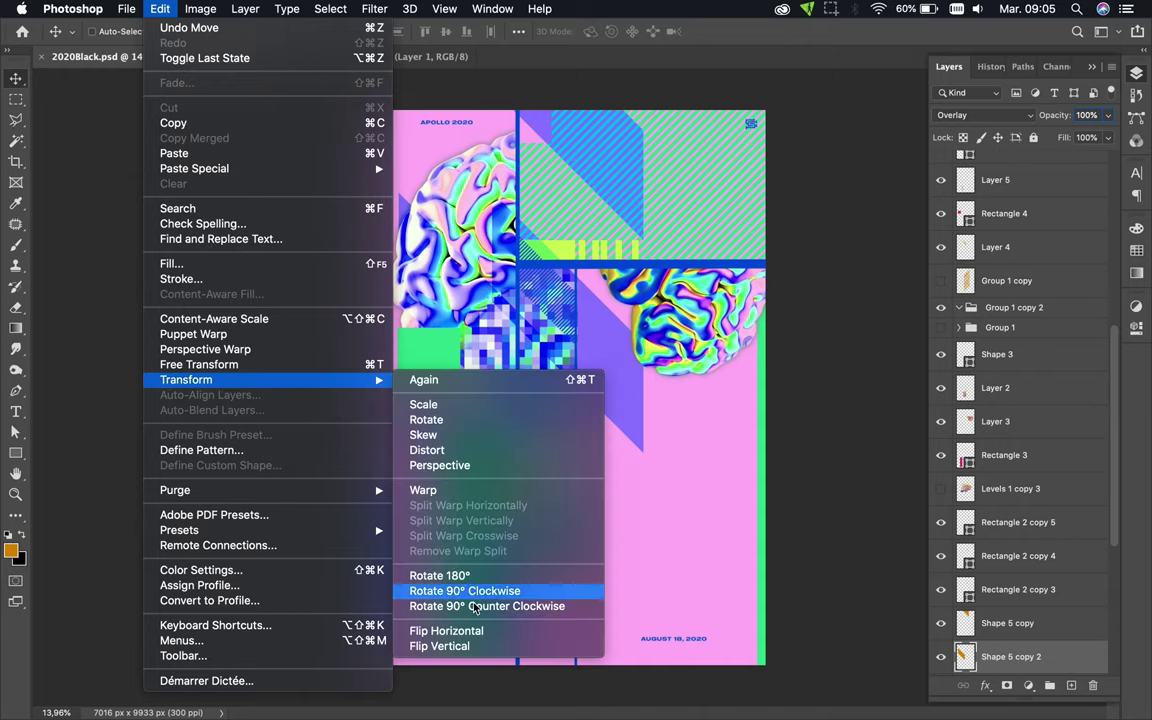
{"action": "left_click", "coordinate": [475, 631]}
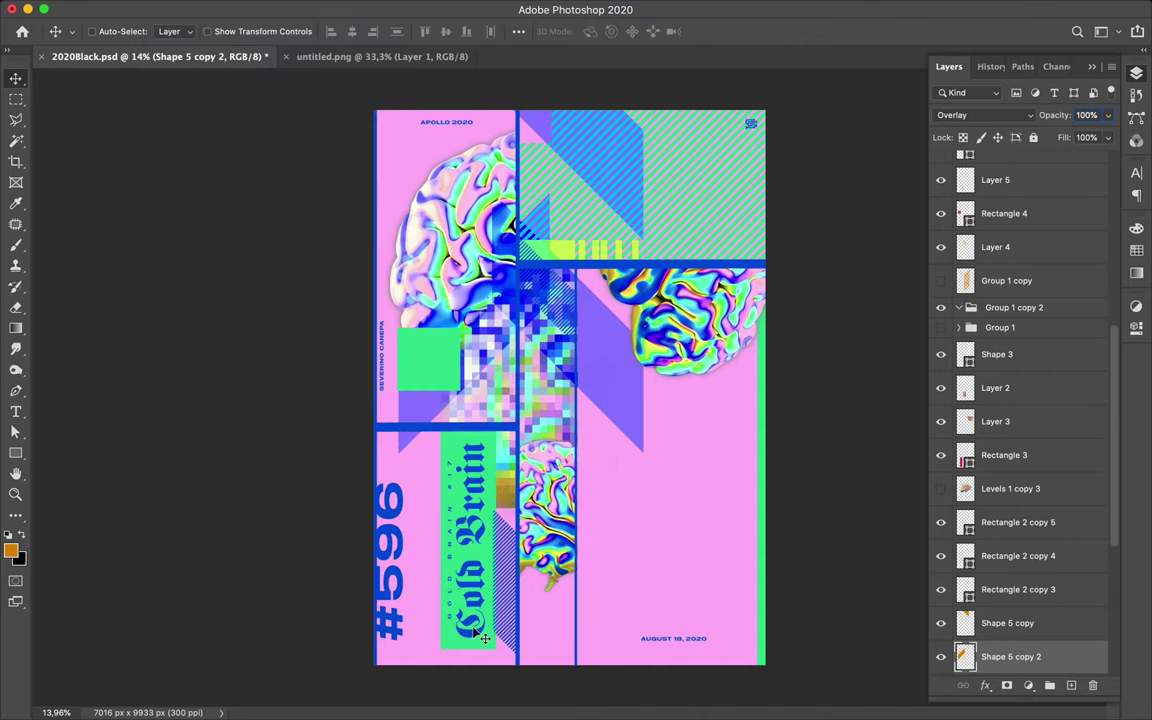
{"action": "key", "text": "ctrl+t"}
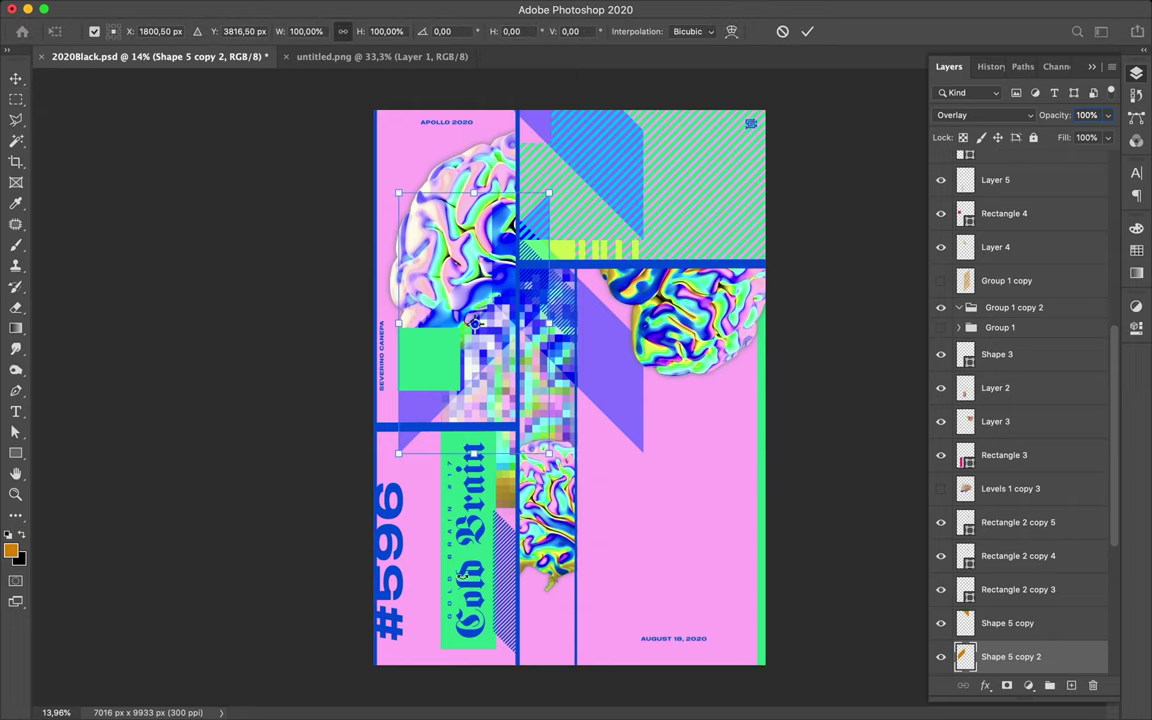
{"action": "left_click_drag", "start_coordinate": [476, 454], "coordinate": [446, 260]}
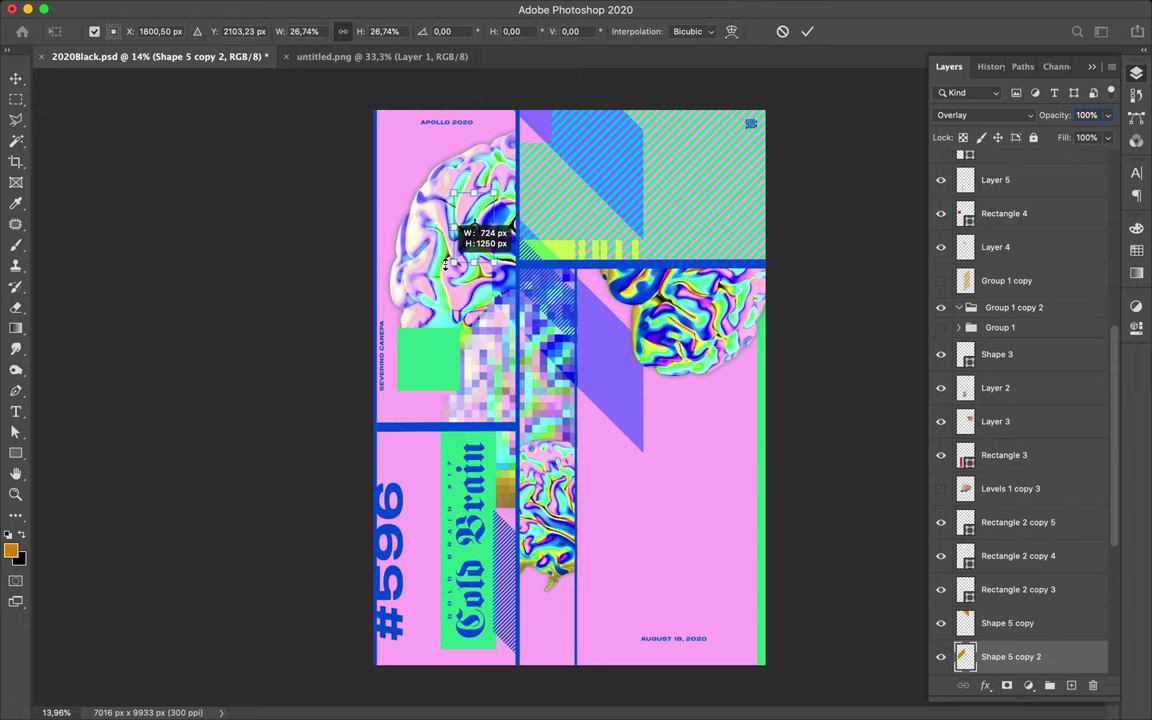
{"action": "left_click_drag", "start_coordinate": [444, 262], "coordinate": [450, 252]}
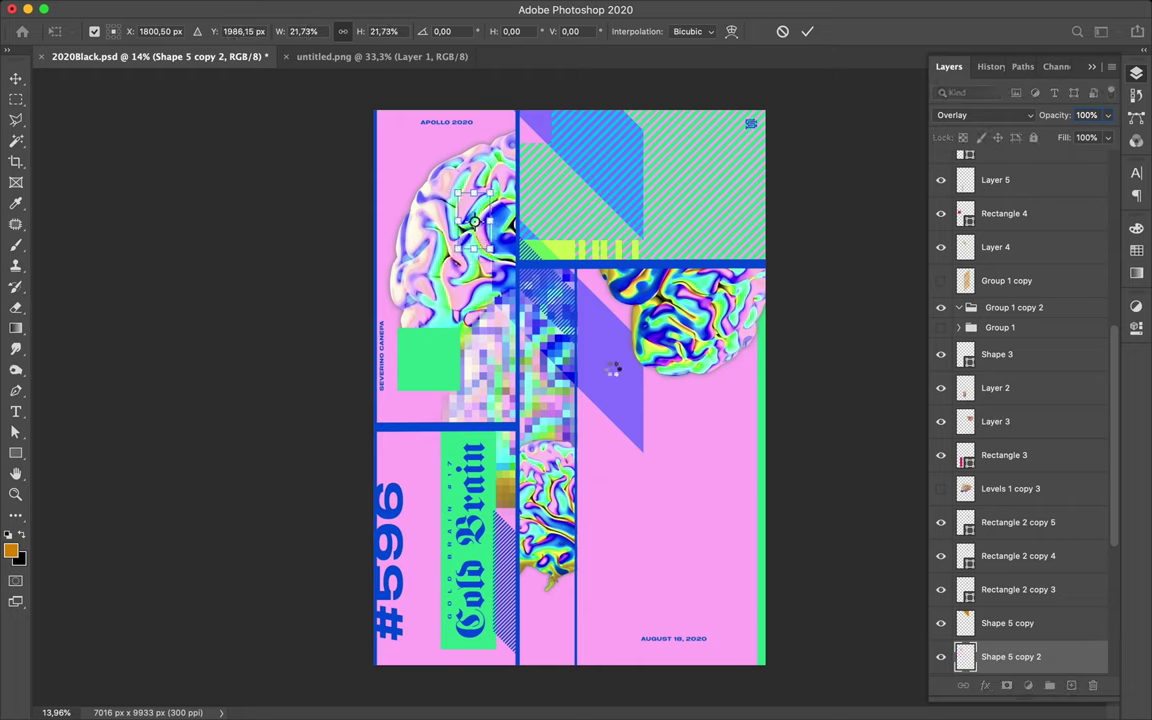
{"action": "key", "text": "Return"}
{"action": "left_click_drag", "start_coordinate": [428, 203], "coordinate": [410, 165]}
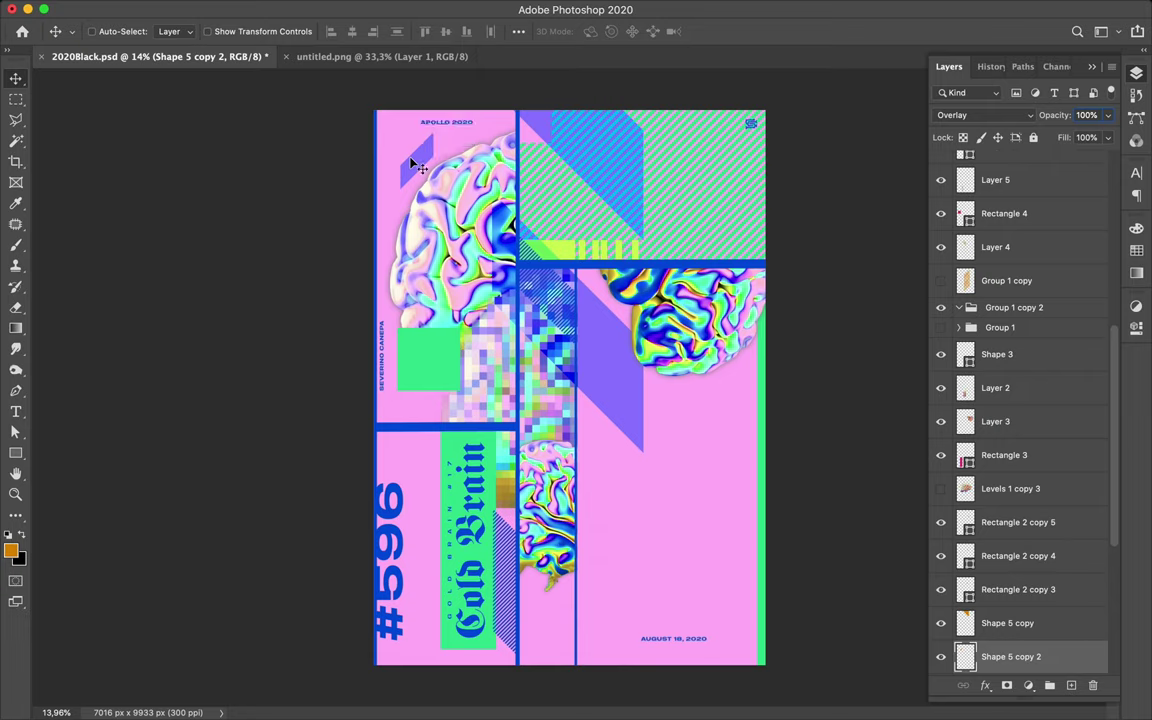
{"action": "left_click", "coordinate": [1030, 117]}
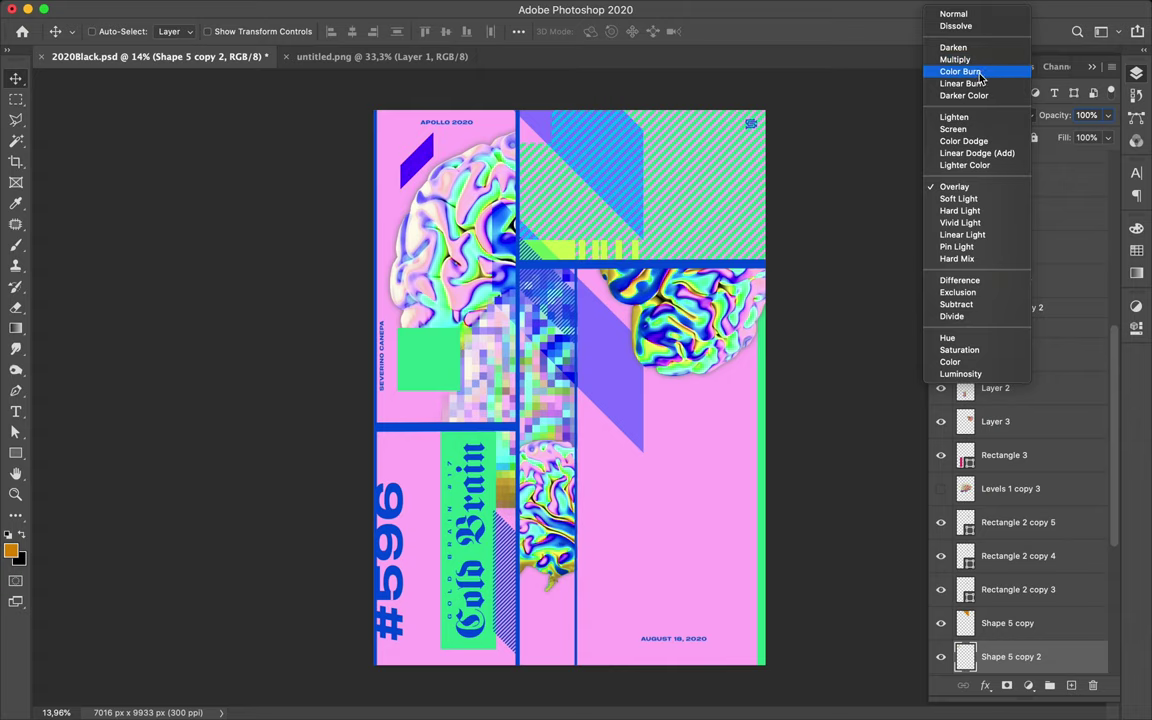
Duplicate the small slash and set the slashes' blend mode to Multiply.
{"action": "left_click", "coordinate": [968, 72]}
{"action": "left_click_drag", "start_coordinate": [422, 190], "coordinate": [424, 194]}
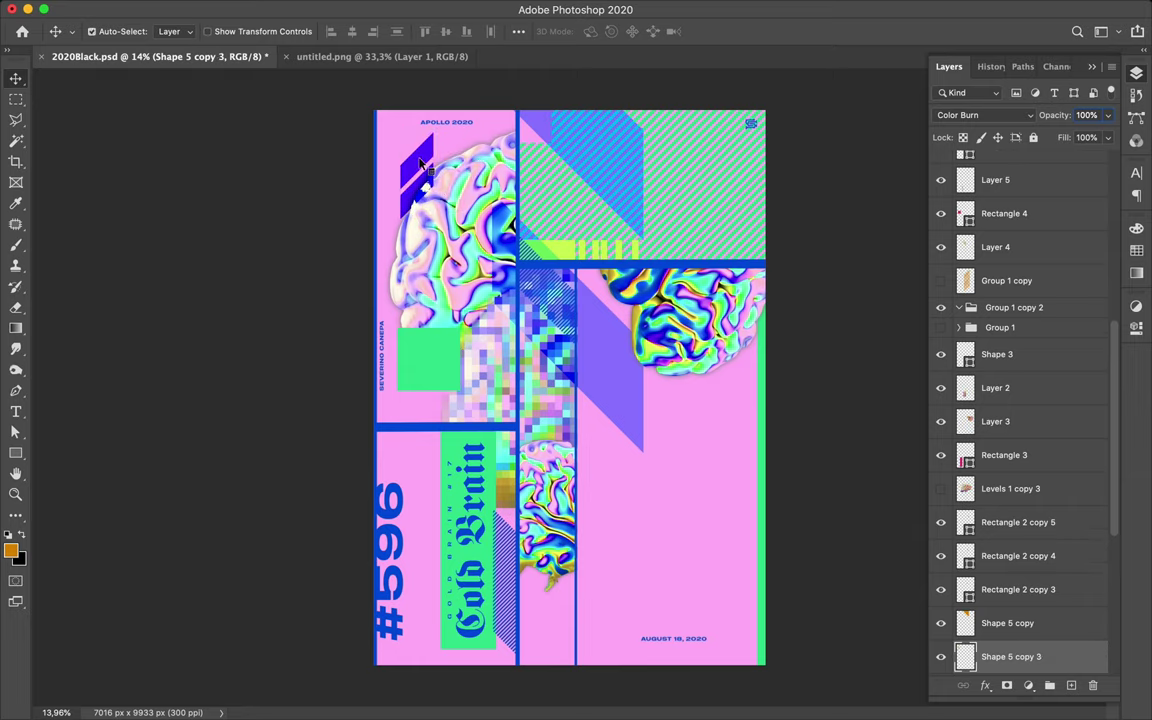
{"action": "left_click", "coordinate": [1028, 116]}
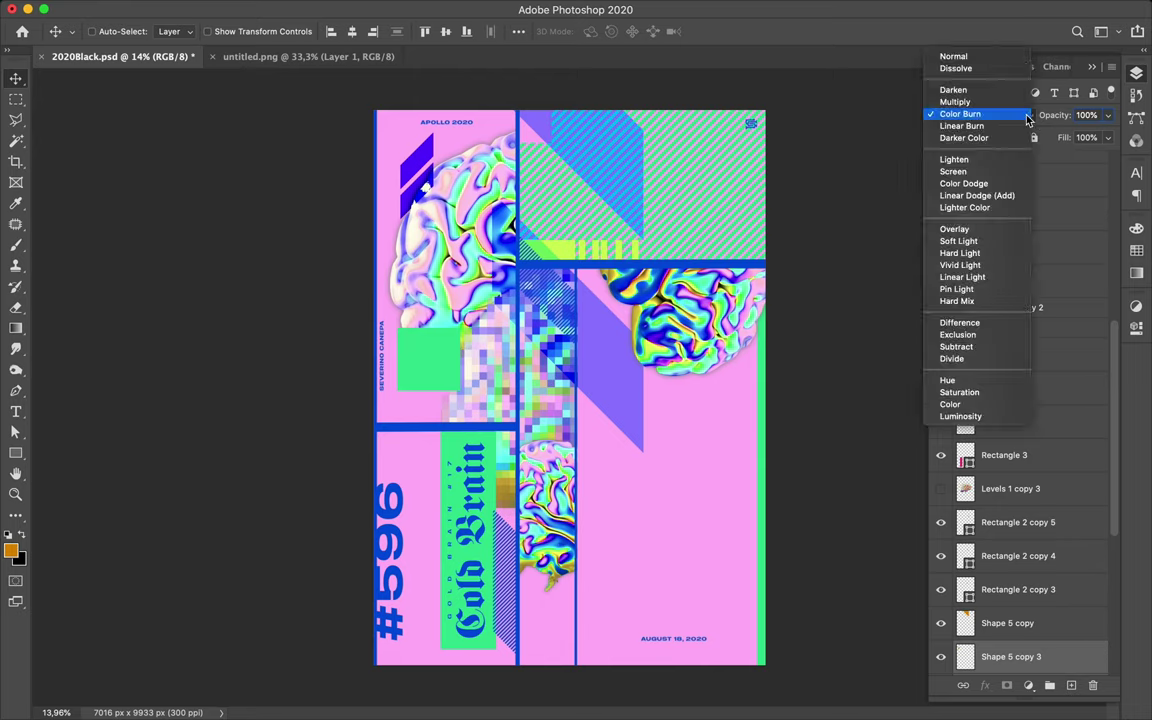
{"action": "left_click", "coordinate": [1006, 96]}
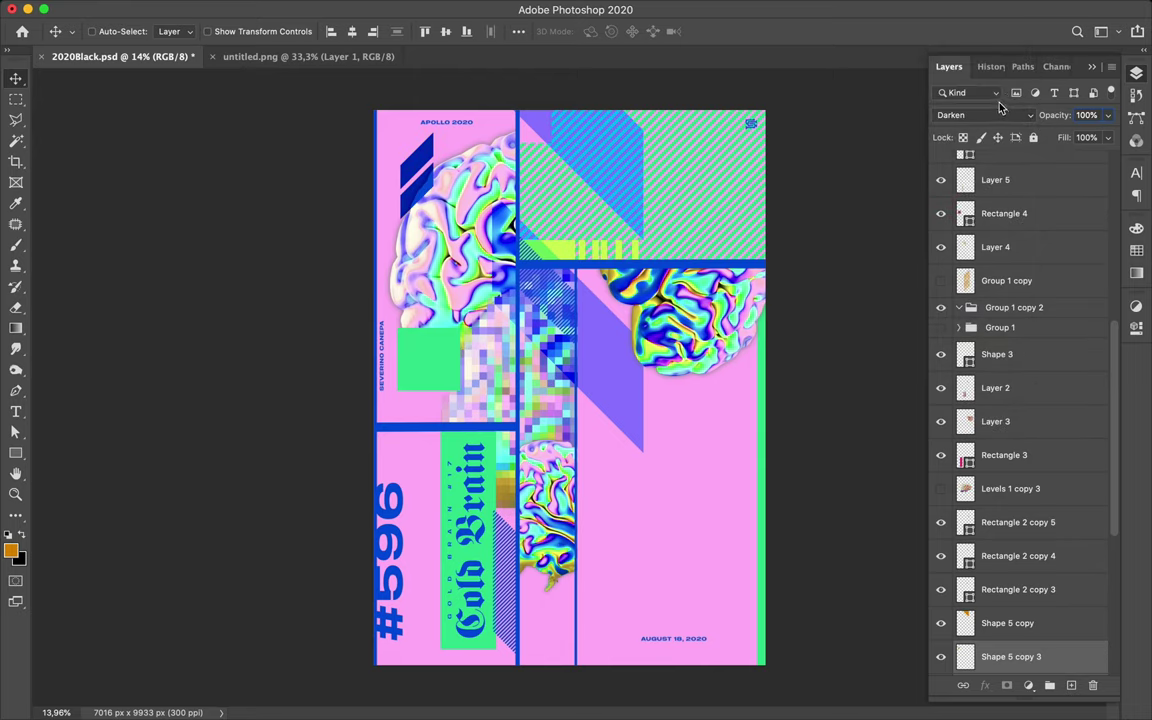
{"action": "left_click", "coordinate": [985, 115]}
{"action": "left_click", "coordinate": [988, 124]}
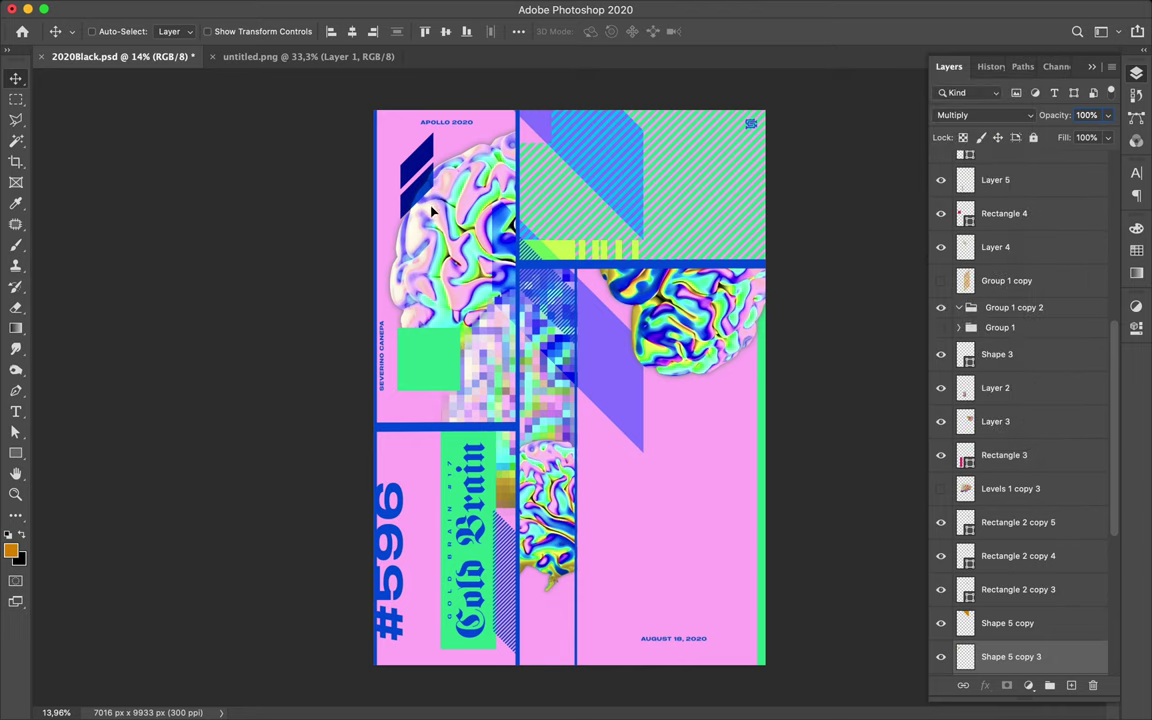
Move the slash pair onto the upper brain and scale it down to 43.51%.
{"action": "left_click_drag", "start_coordinate": [418, 198], "coordinate": [476, 245]}
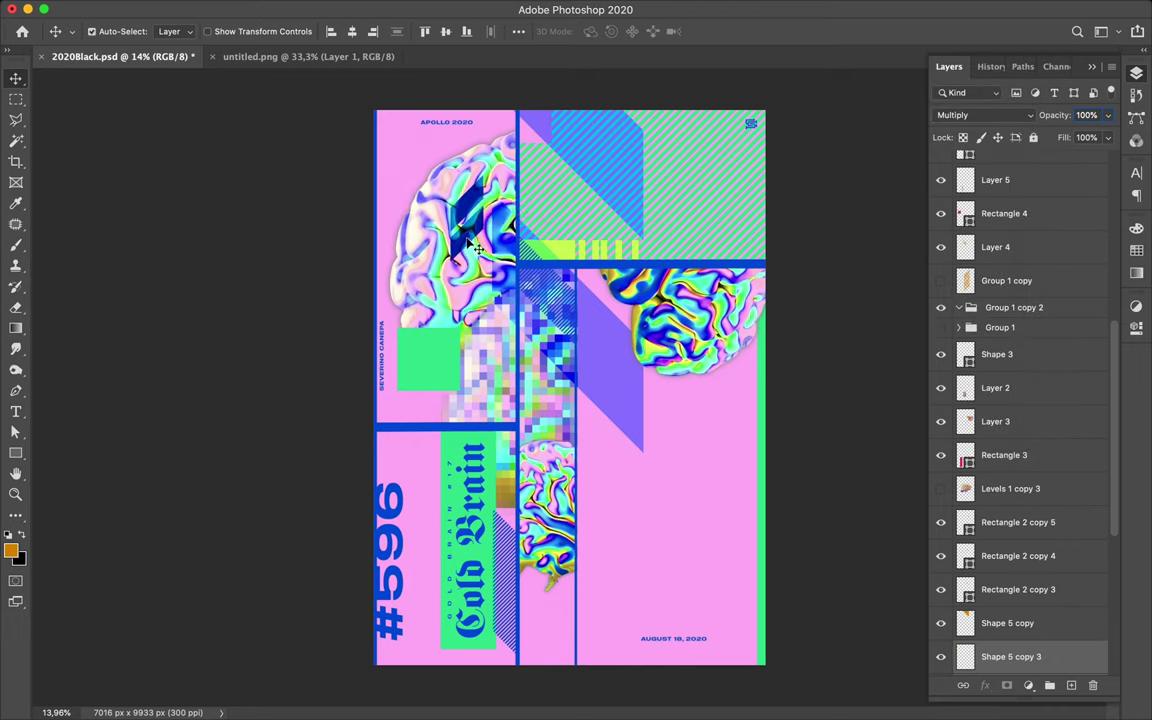
{"action": "key", "text": "ctrl+t"}
{"action": "mouse_move", "coordinate": [449, 262]}
{"action": "left_mouse_down"}
{"action": "mouse_move", "coordinate": [445, 188]}
{"action": "mouse_move", "coordinate": [477, 207]}
{"action": "mouse_move", "coordinate": [452, 279]}
{"action": "left_mouse_up"}
Scatter slash copies across the upper brain and place a pair near the bottom-right date.
{"action": "key", "text": "Return"}
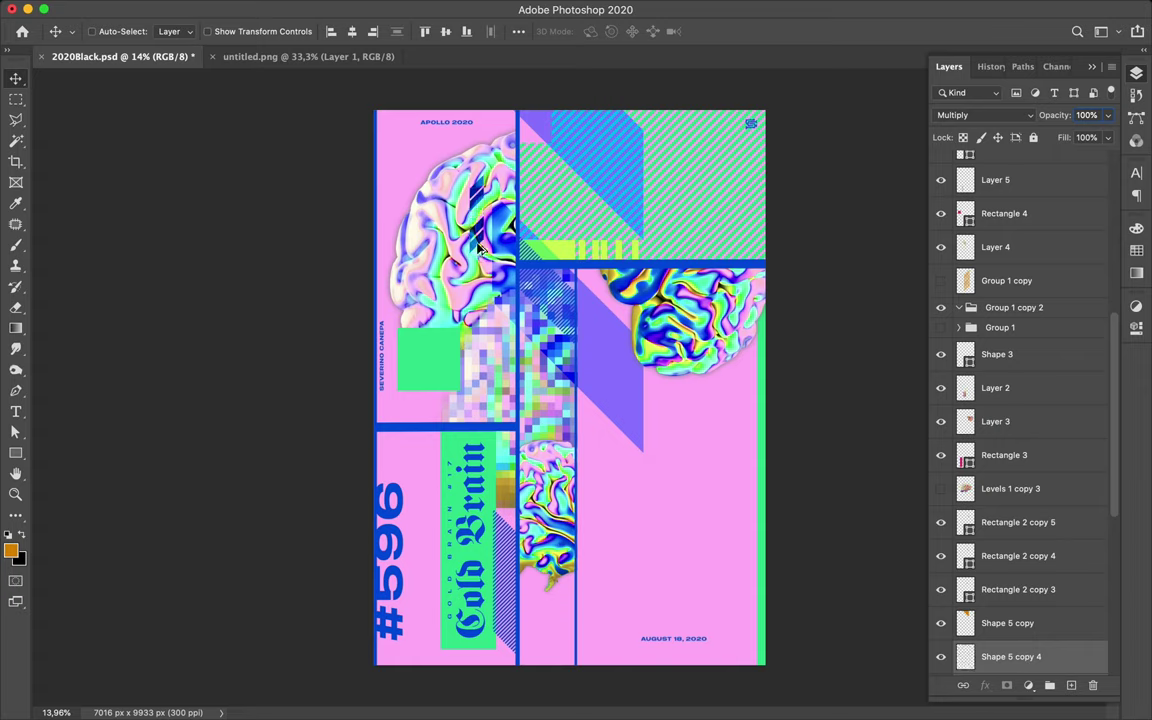
{"action": "left_click_drag", "start_coordinate": [451, 278], "coordinate": [474, 272]}
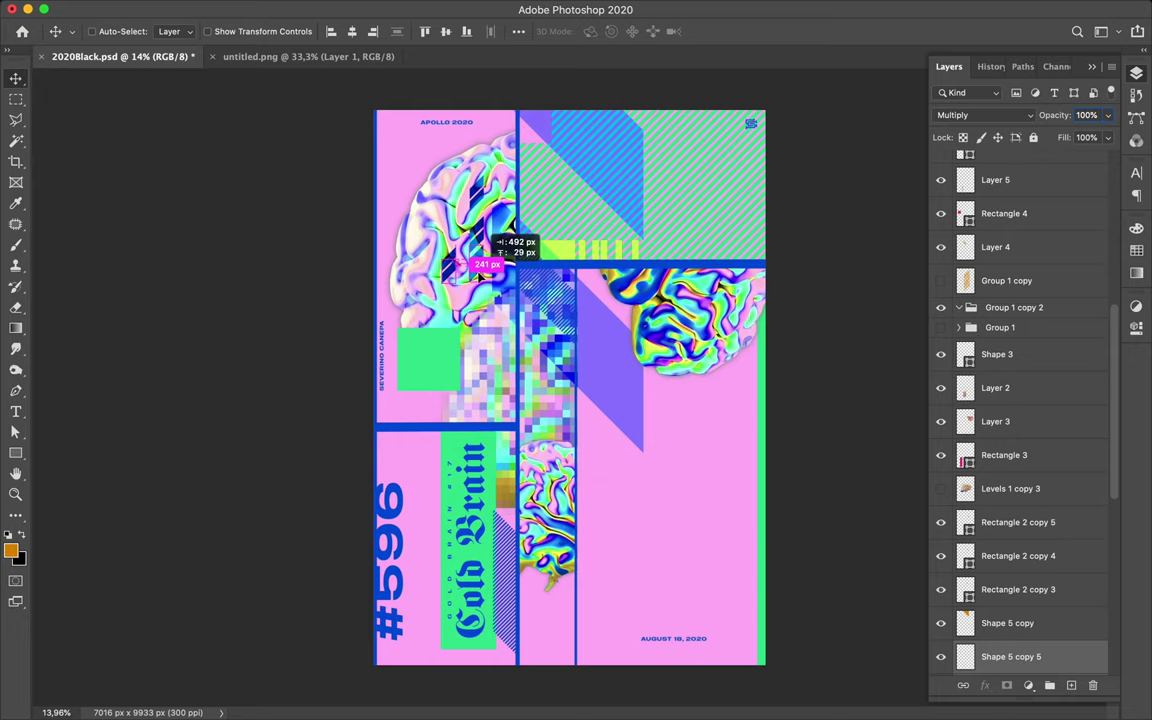
{"action": "left_click_drag", "start_coordinate": [474, 272], "coordinate": [477, 266]}
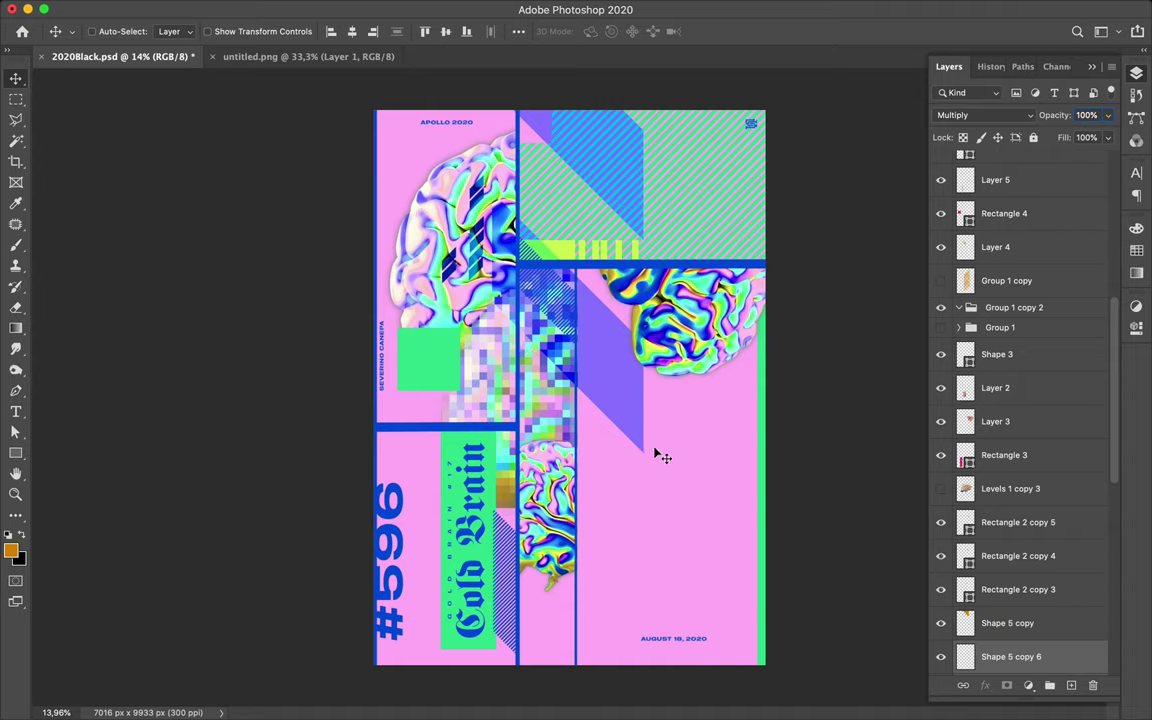
{"action": "left_click_drag", "start_coordinate": [455, 272], "coordinate": [722, 581]}
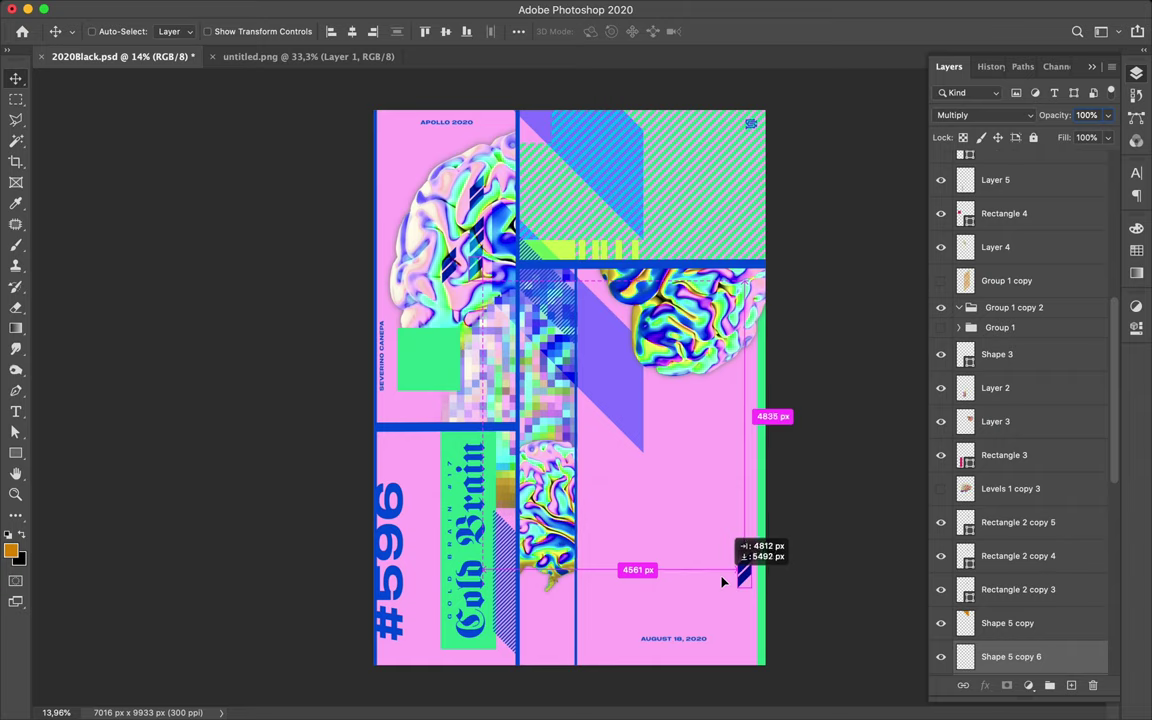
{"action": "mouse_move", "coordinate": [722, 581]}
{"action": "left_mouse_down"}
{"action": "mouse_move", "coordinate": [757, 584]}
{"action": "mouse_move", "coordinate": [743, 611]}
{"action": "left_mouse_up"}
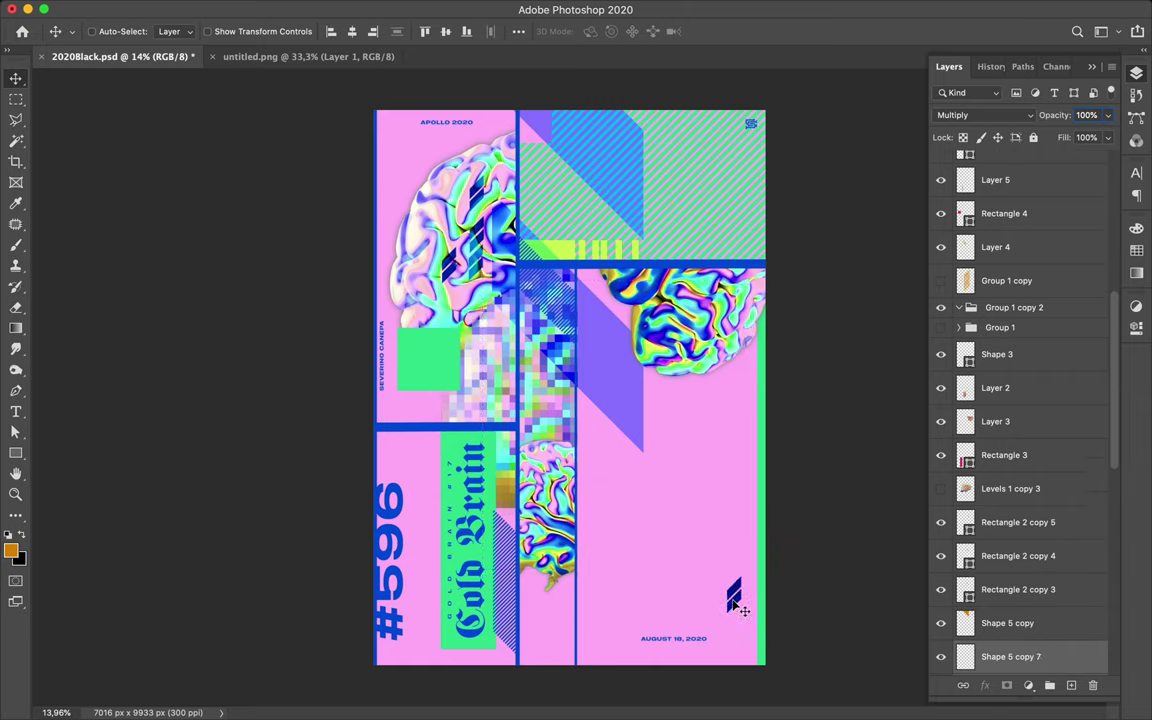
{"action": "left_click_drag", "start_coordinate": [743, 611], "coordinate": [738, 650]}
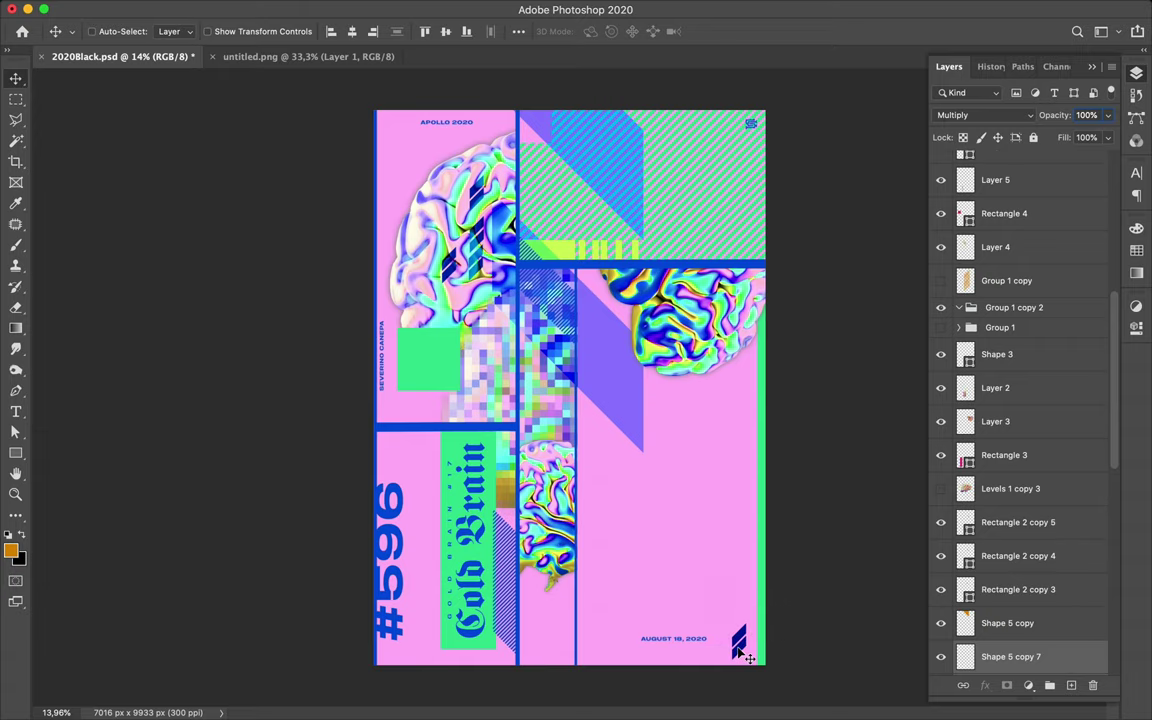
Enable Auto-Select and select the Cold Brain title layer.
{"action": "key", "text": "ctrl"}
{"action": "left_click", "coordinate": [483, 540], "text": "ctrl"}
{"action": "left_click", "coordinate": [985, 115]}
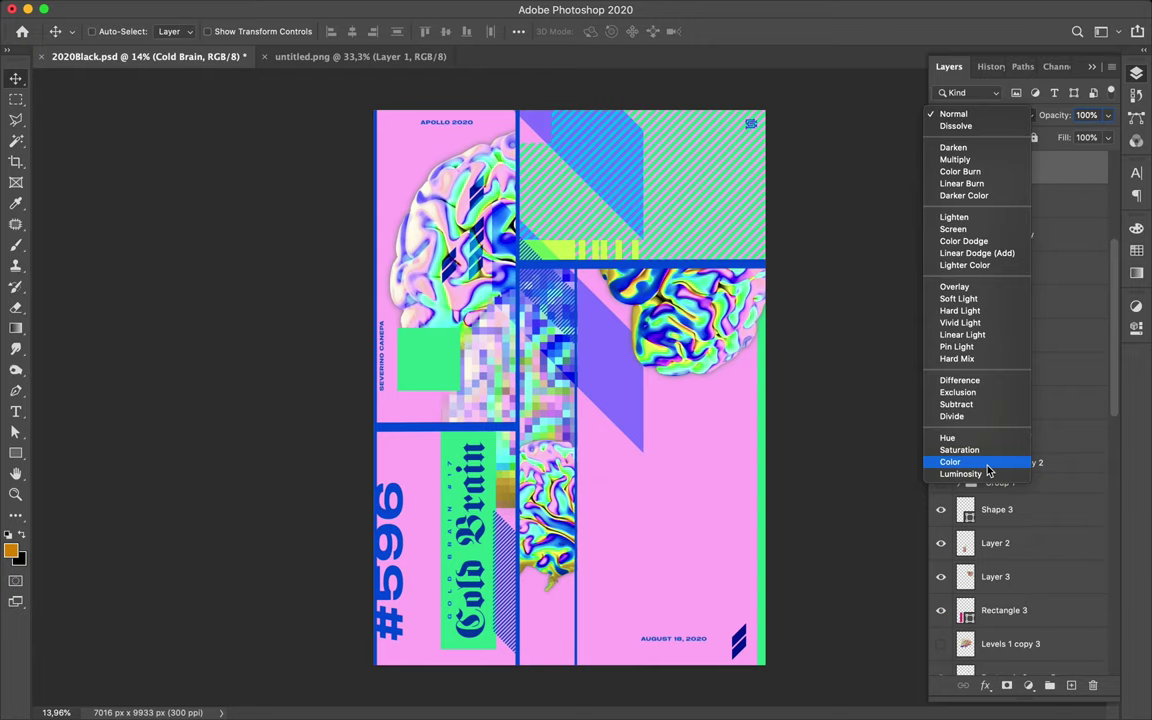
Set the Cold Brain title to Color blending and leave #596 at Normal.
{"action": "left_click", "coordinate": [987, 466]}
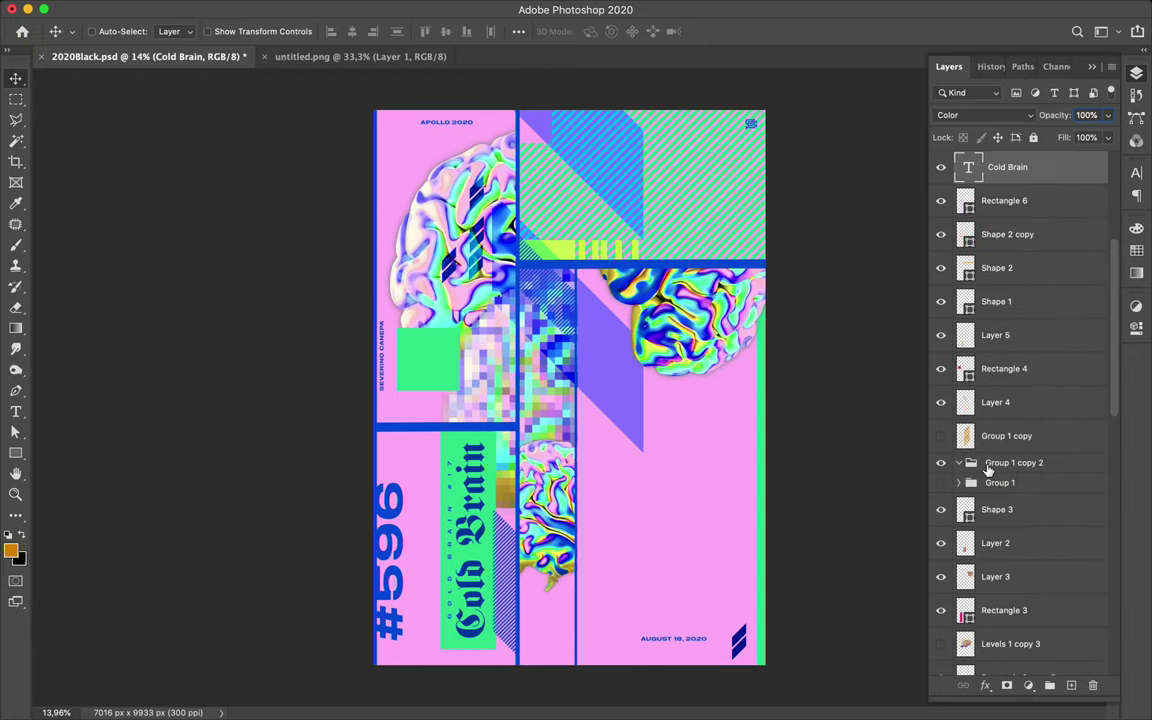
{"action": "left_click", "coordinate": [389, 517]}
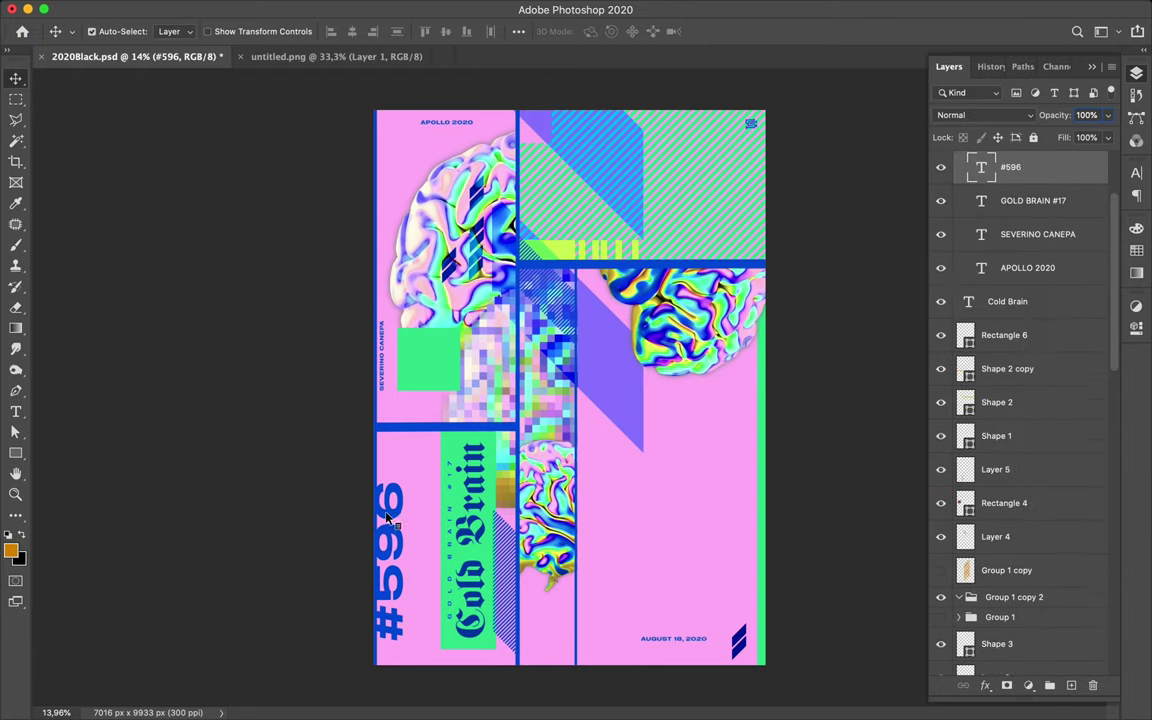
{"action": "left_click", "coordinate": [995, 115]}
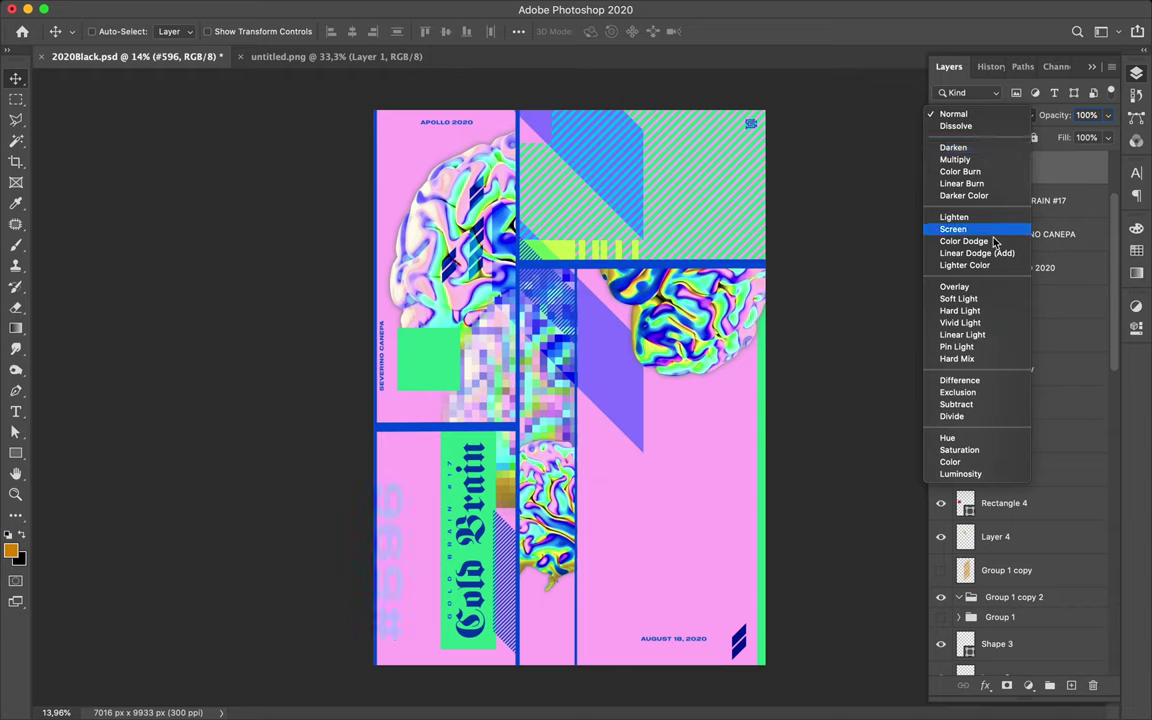
{"action": "left_click", "coordinate": [826, 268]}
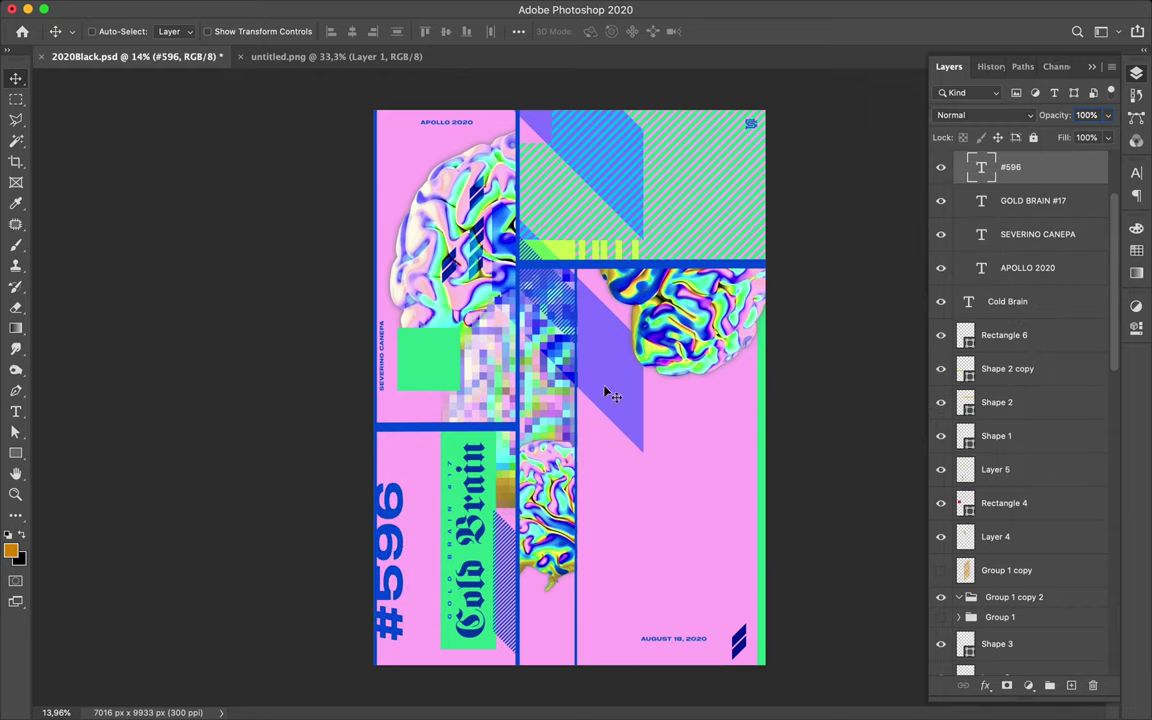
Change the #596 font style to Expanded-Medium.
{"action": "left_click", "coordinate": [1136, 173]}
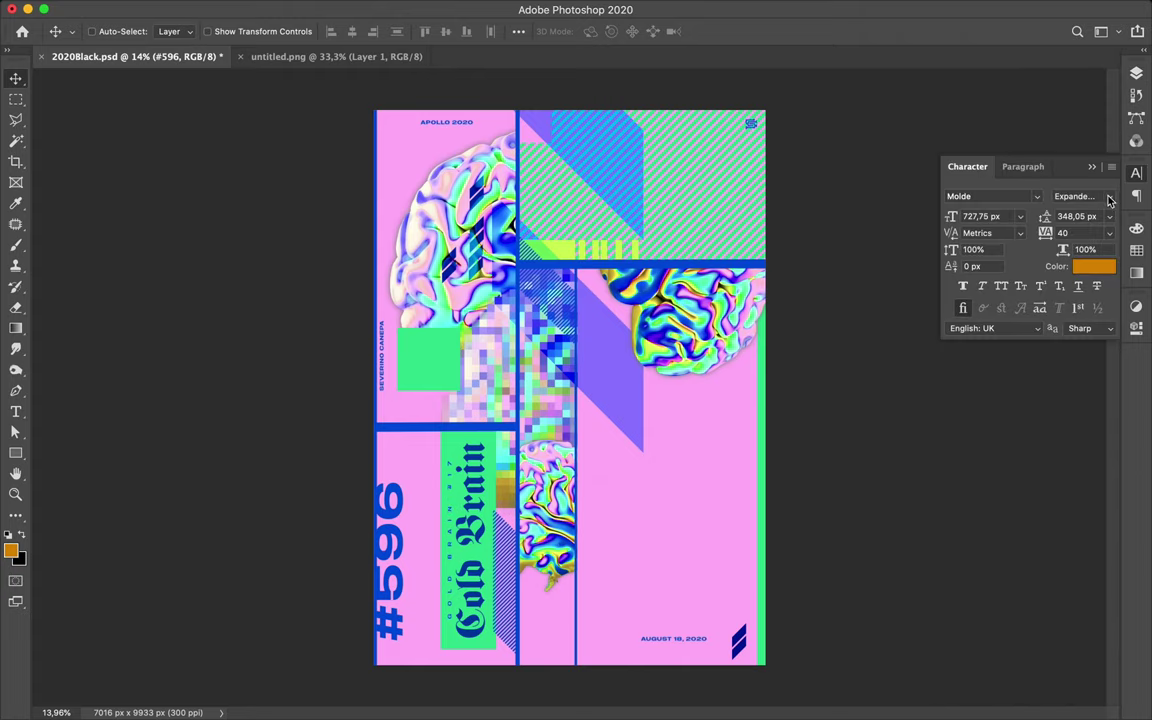
{"action": "left_click", "coordinate": [1107, 197]}
{"action": "left_click", "coordinate": [988, 82]}
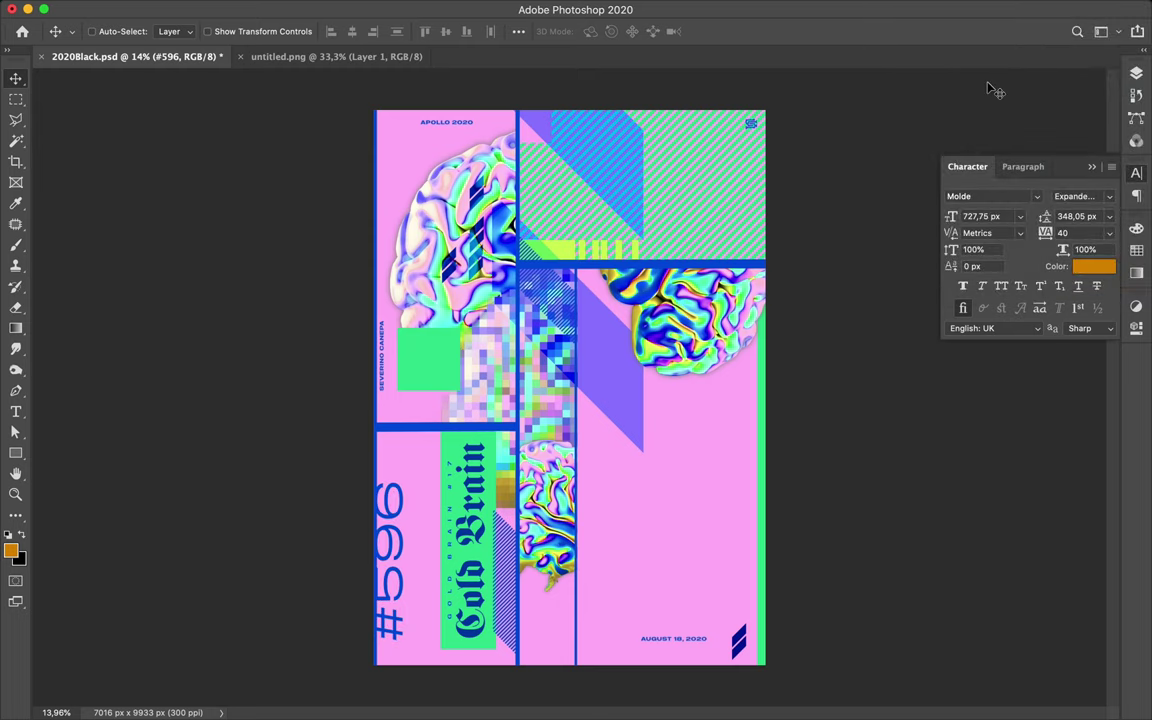
{"action": "left_click", "coordinate": [1108, 197]}
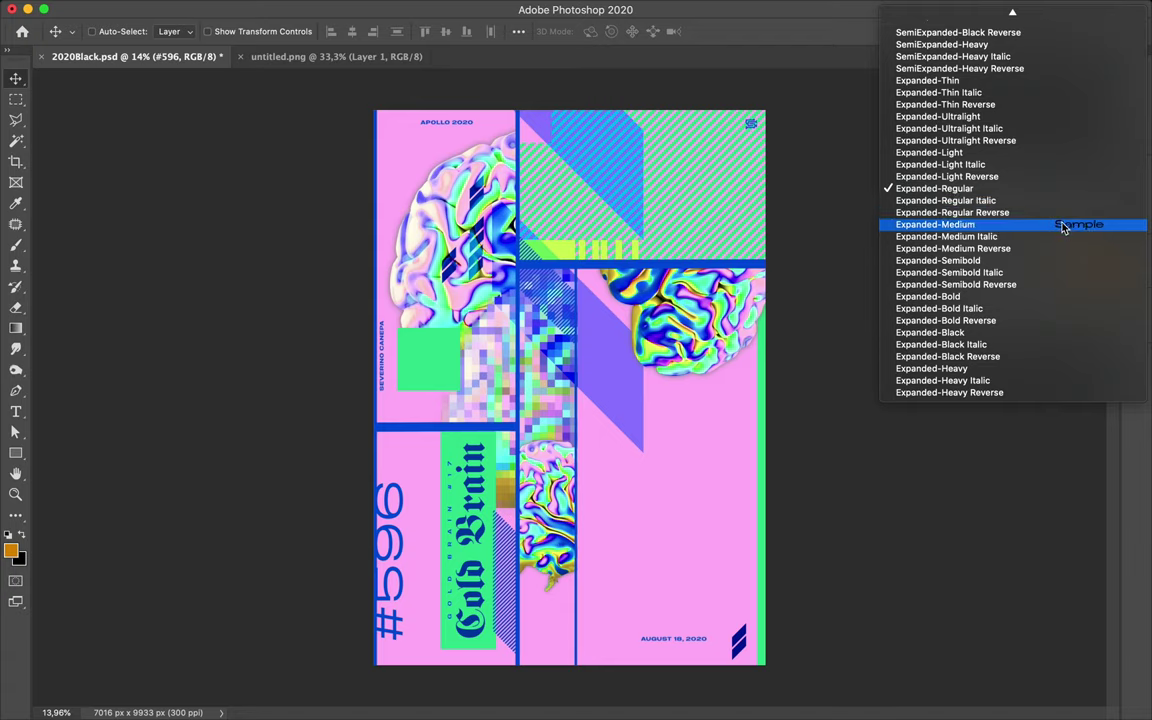
{"action": "left_click", "coordinate": [1063, 225]}
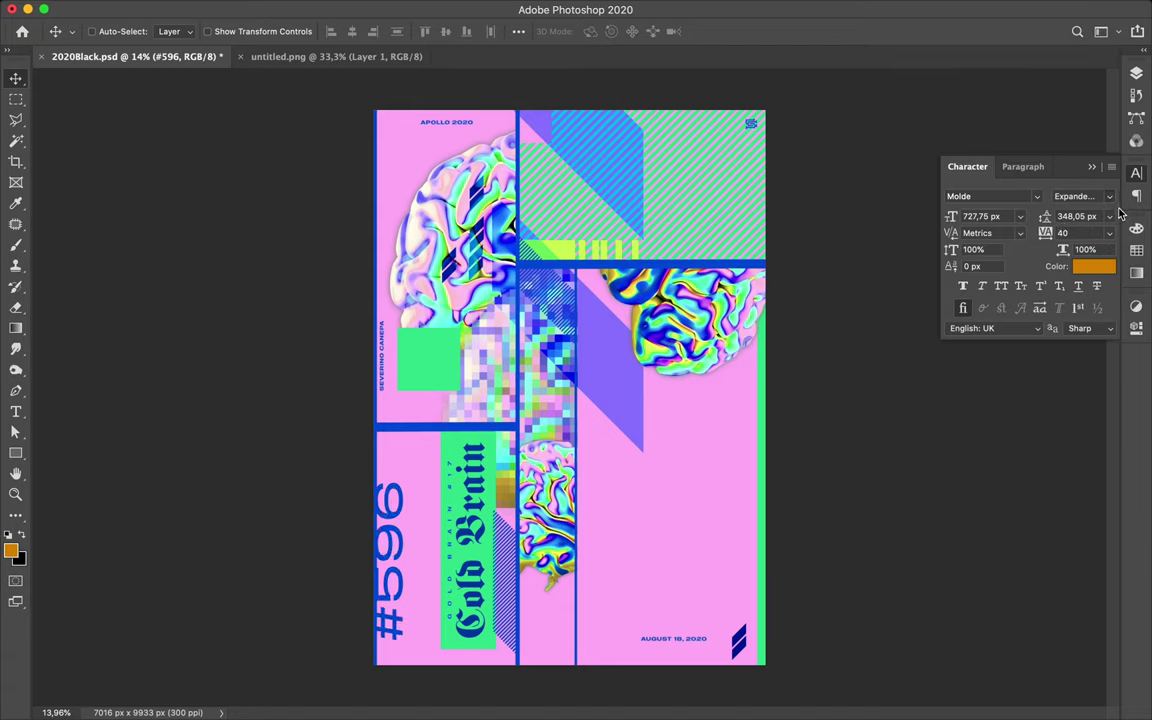
Return the bottom-right slashes to Normal blending and save the poster.
{"action": "key", "text": "super"}
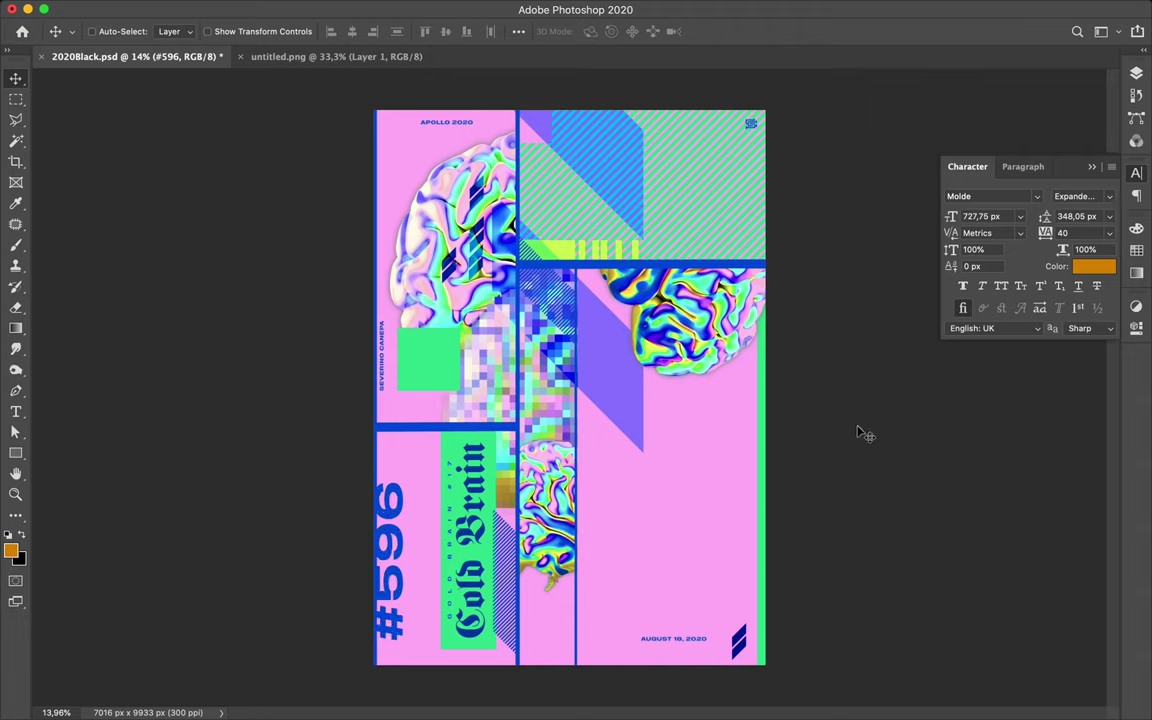
{"action": "left_click", "coordinate": [748, 645], "text": "ctrl"}
{"action": "left_click", "coordinate": [740, 652], "text": "ctrl+shift"}
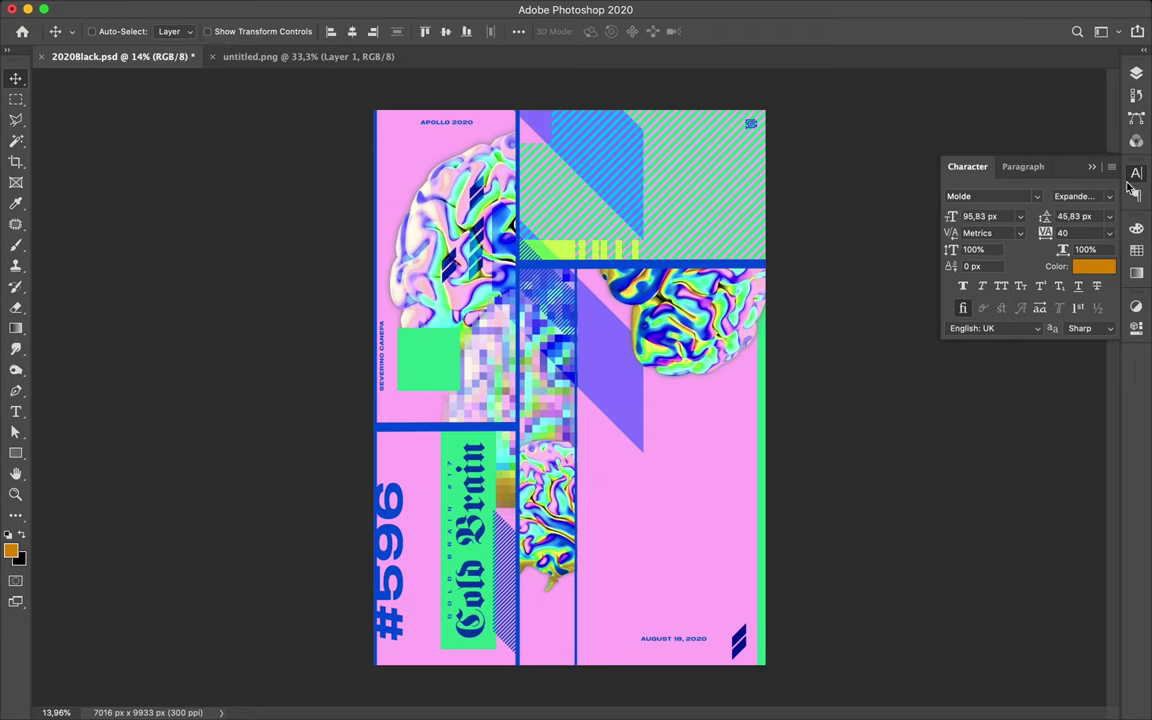
{"action": "key", "text": "F7"}
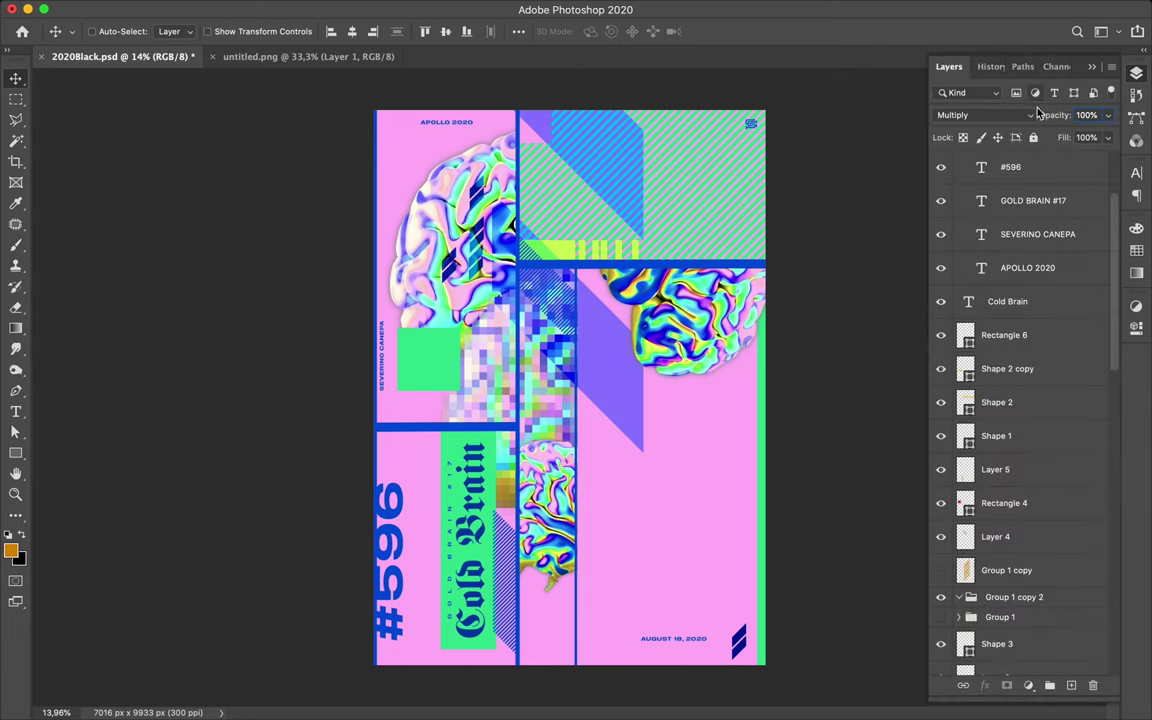
{"action": "left_click", "coordinate": [1036, 114]}
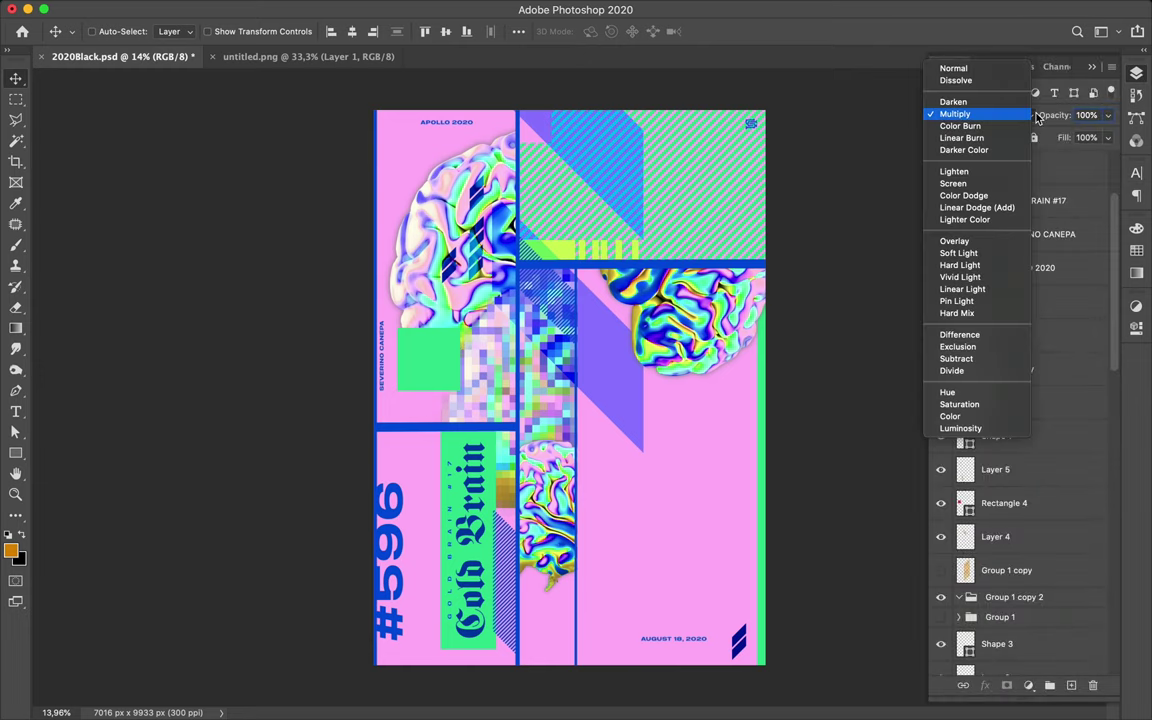
{"action": "left_click", "coordinate": [990, 68]}
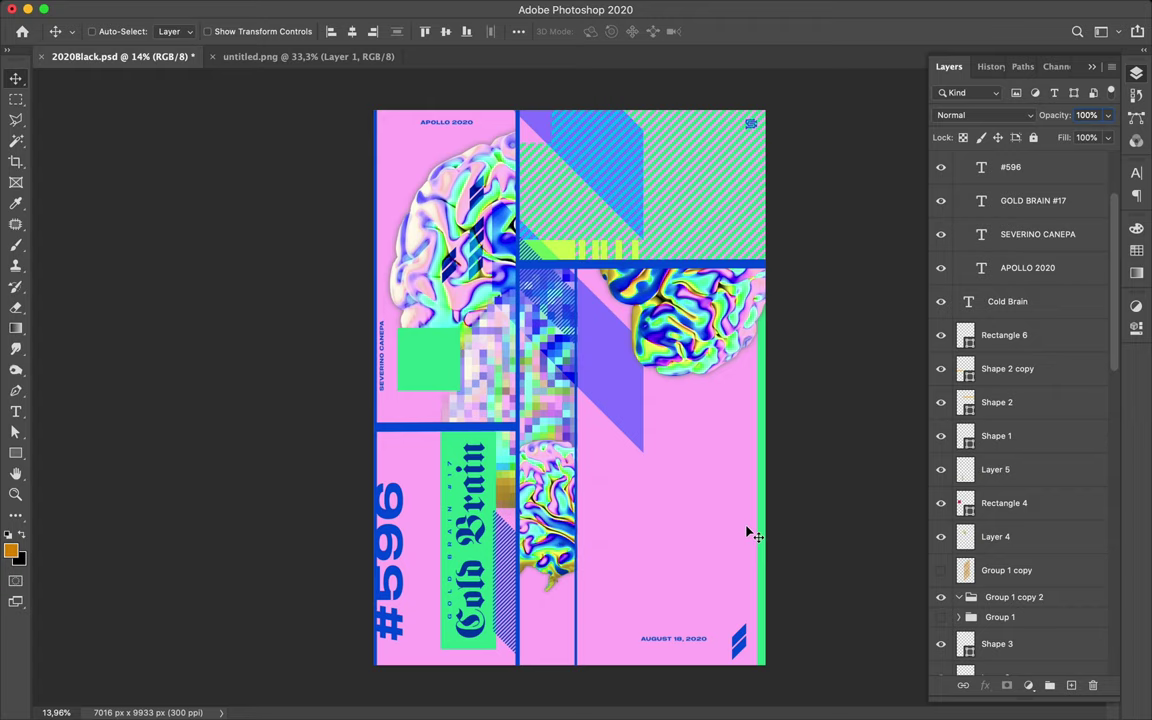
{"action": "key", "text": "ctrl+s"}
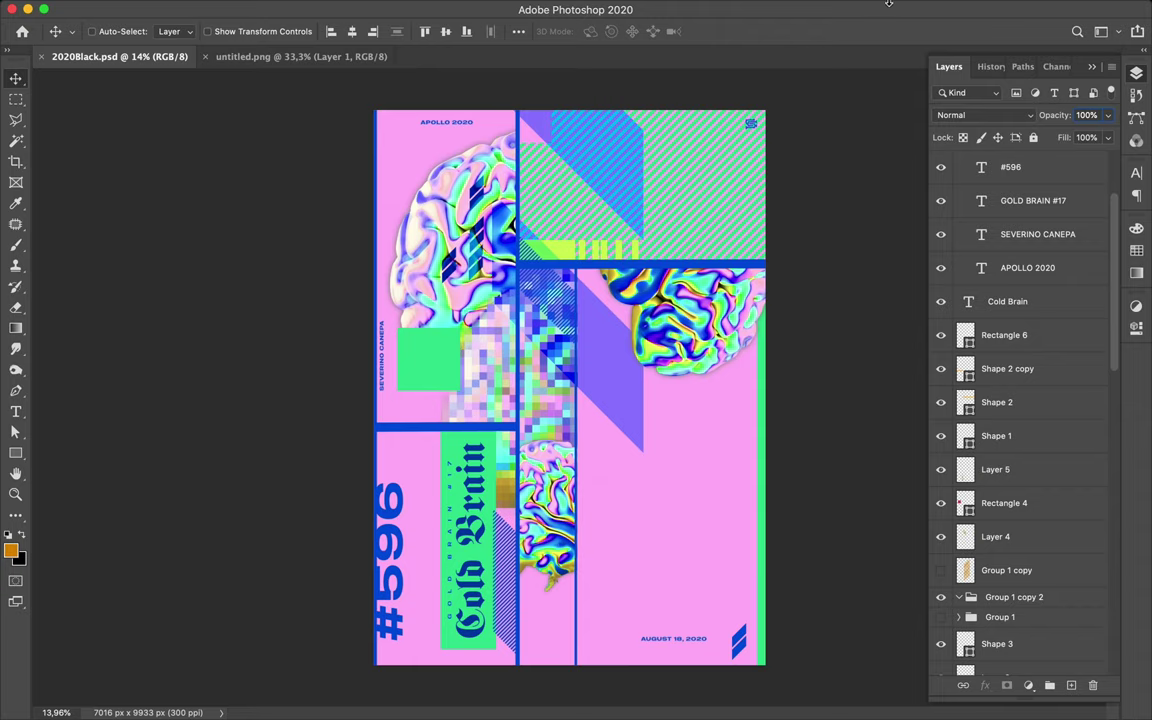
Save the finished Cold Brain poster document from the menu bar.
{"action": "left_click", "coordinate": [832, 9]}
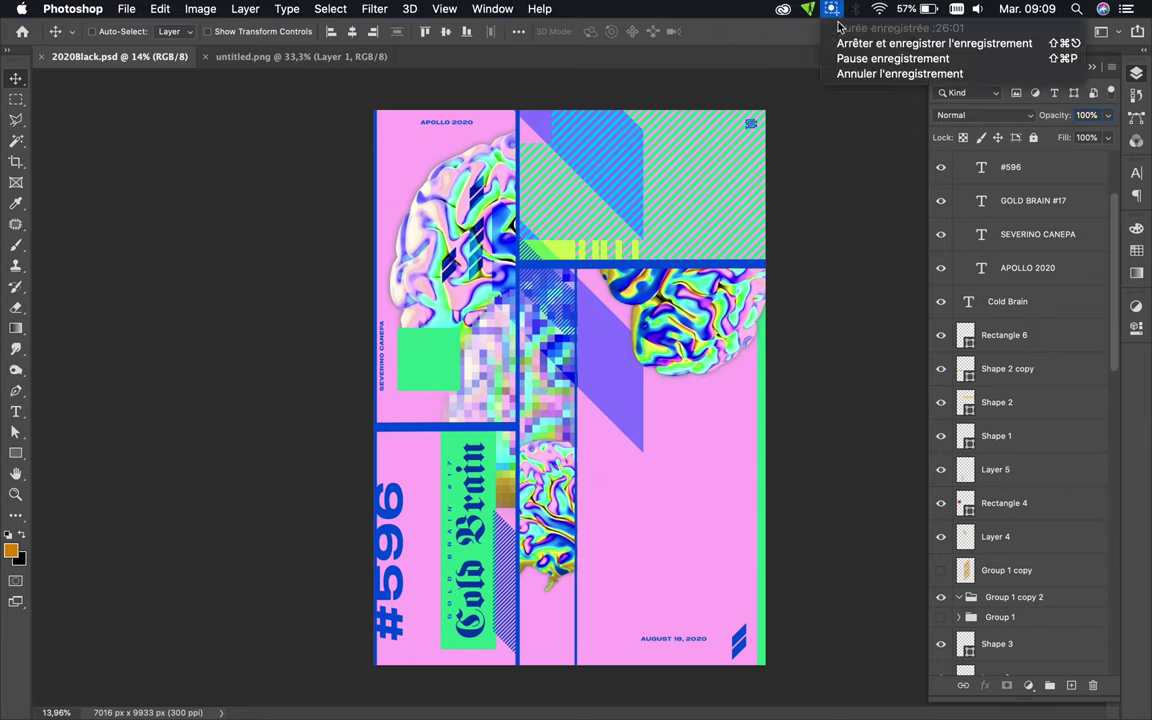
{"action": "left_click", "coordinate": [846, 44]}
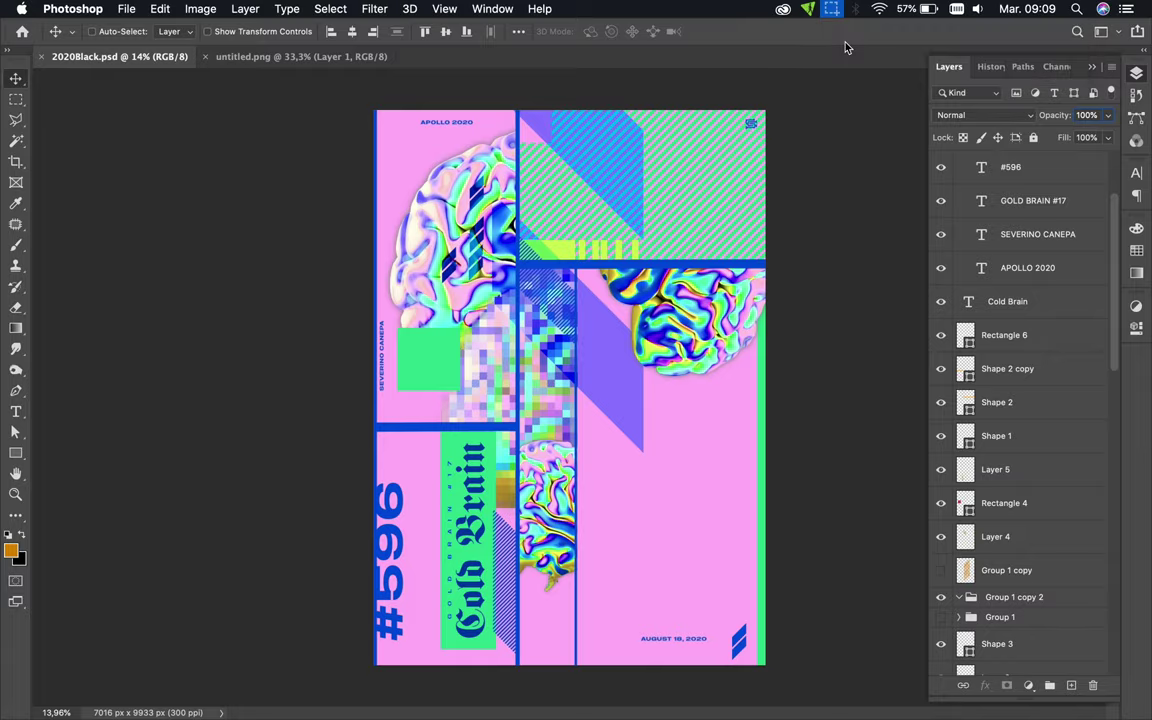